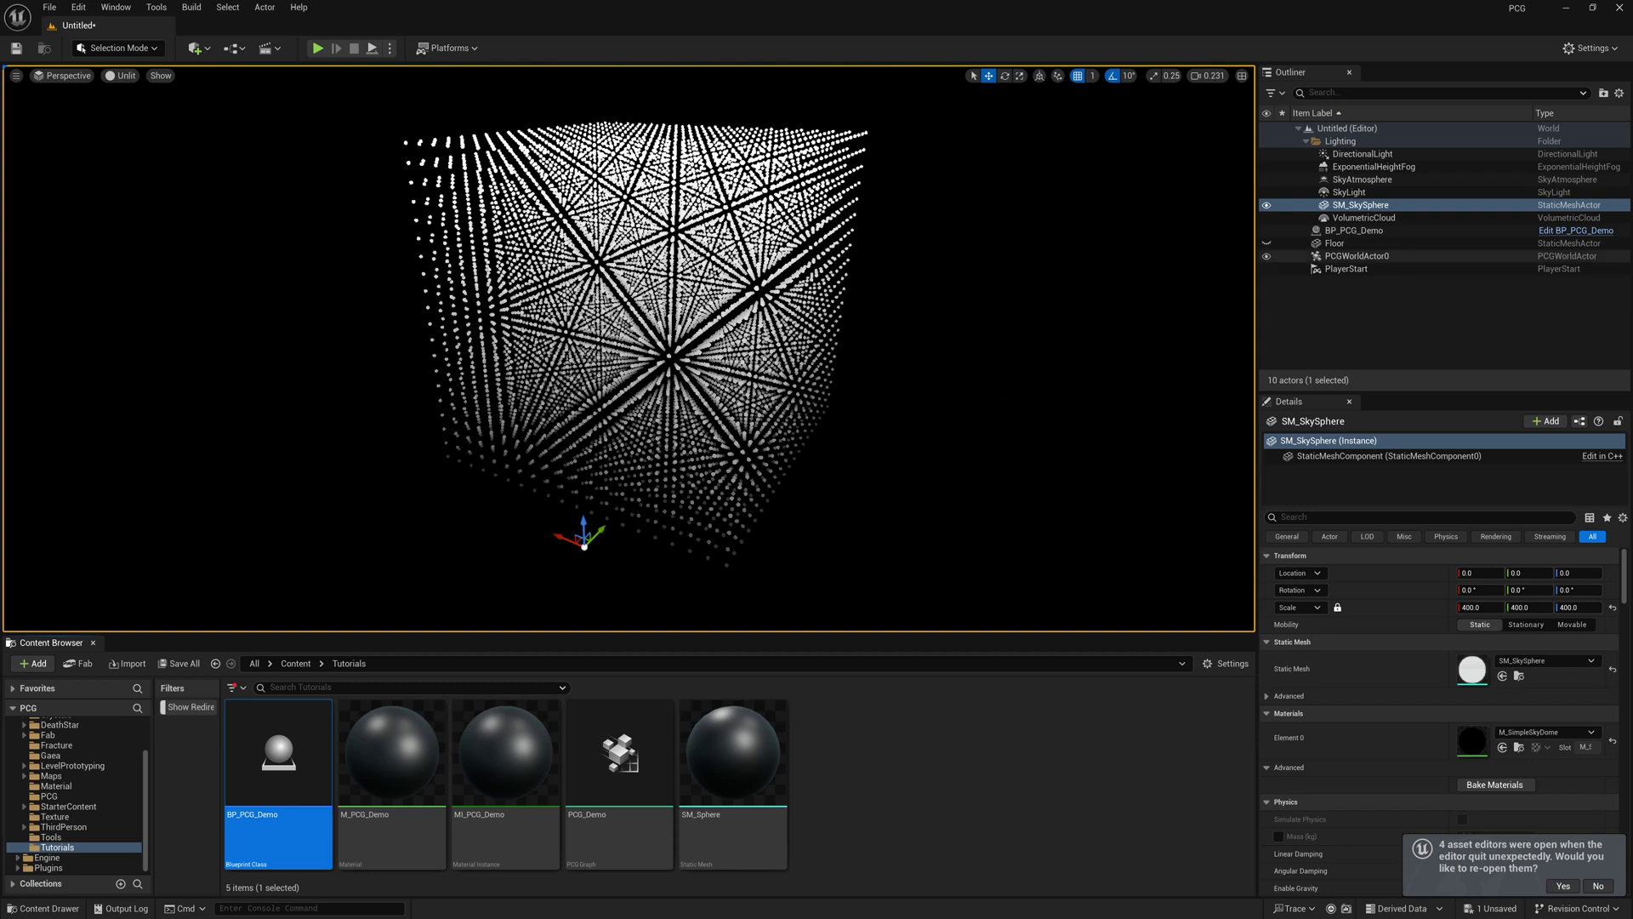
# Review the finished demo's BP_PCG_Demo construction script, PCG_Demo graph and M_PCG_Demo material graph
pyautogui.moveTo(1632, 119); pyautogui.dragTo(1088, 119)
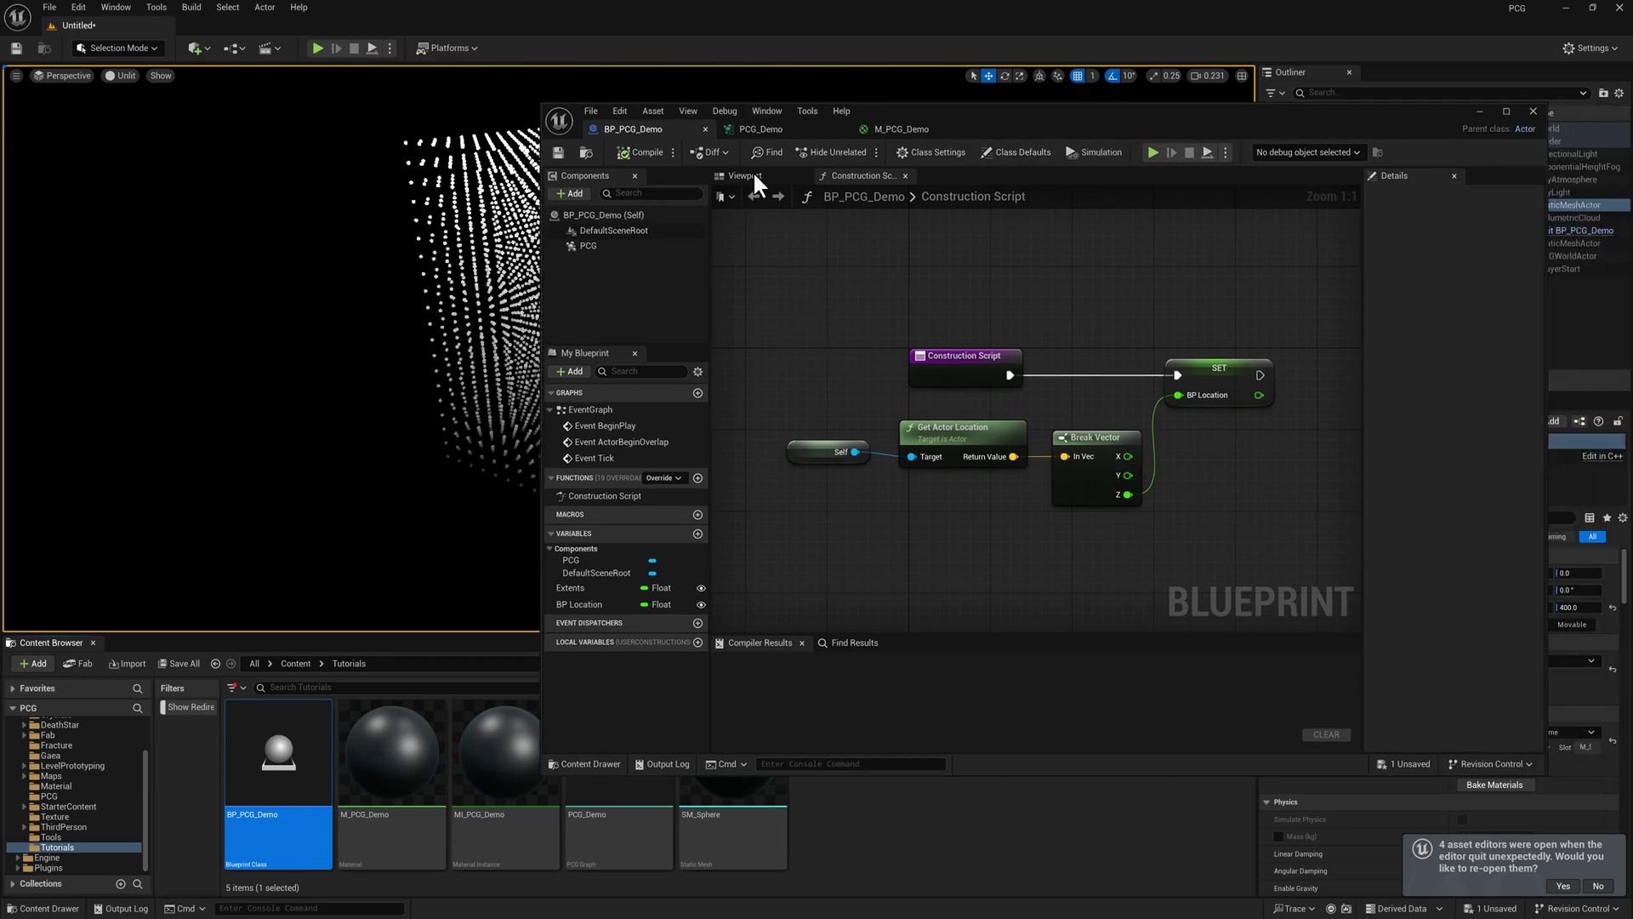
pyautogui.click(761, 128)
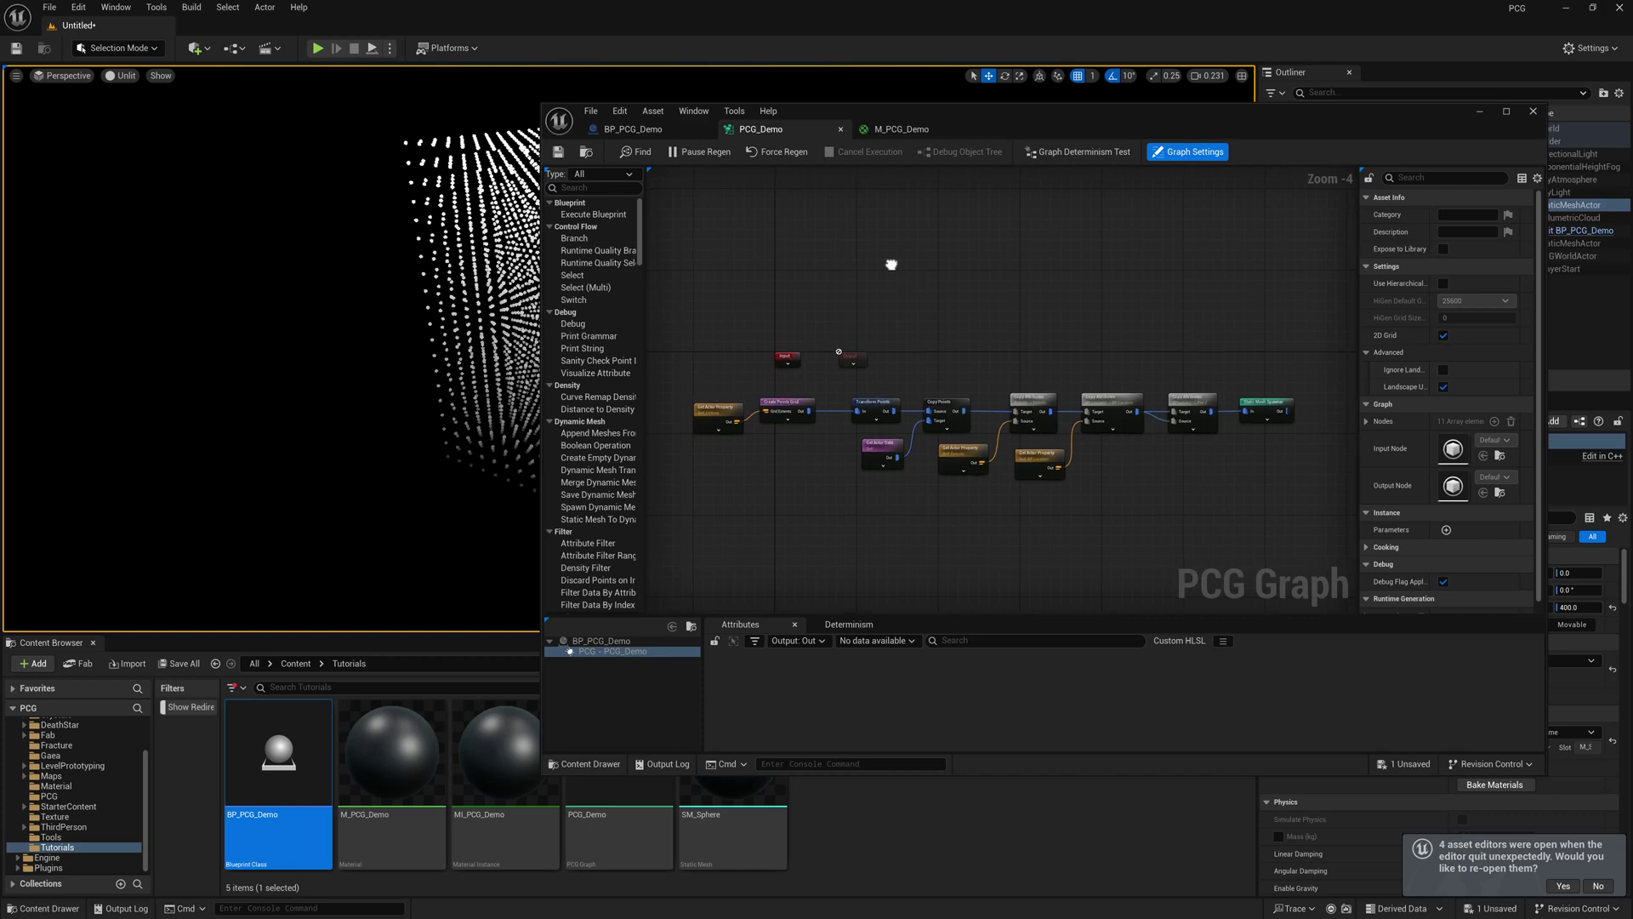
pyautogui.moveTo(891, 265); pyautogui.dragTo(895, 265, button='right')
pyautogui.click(902, 130)
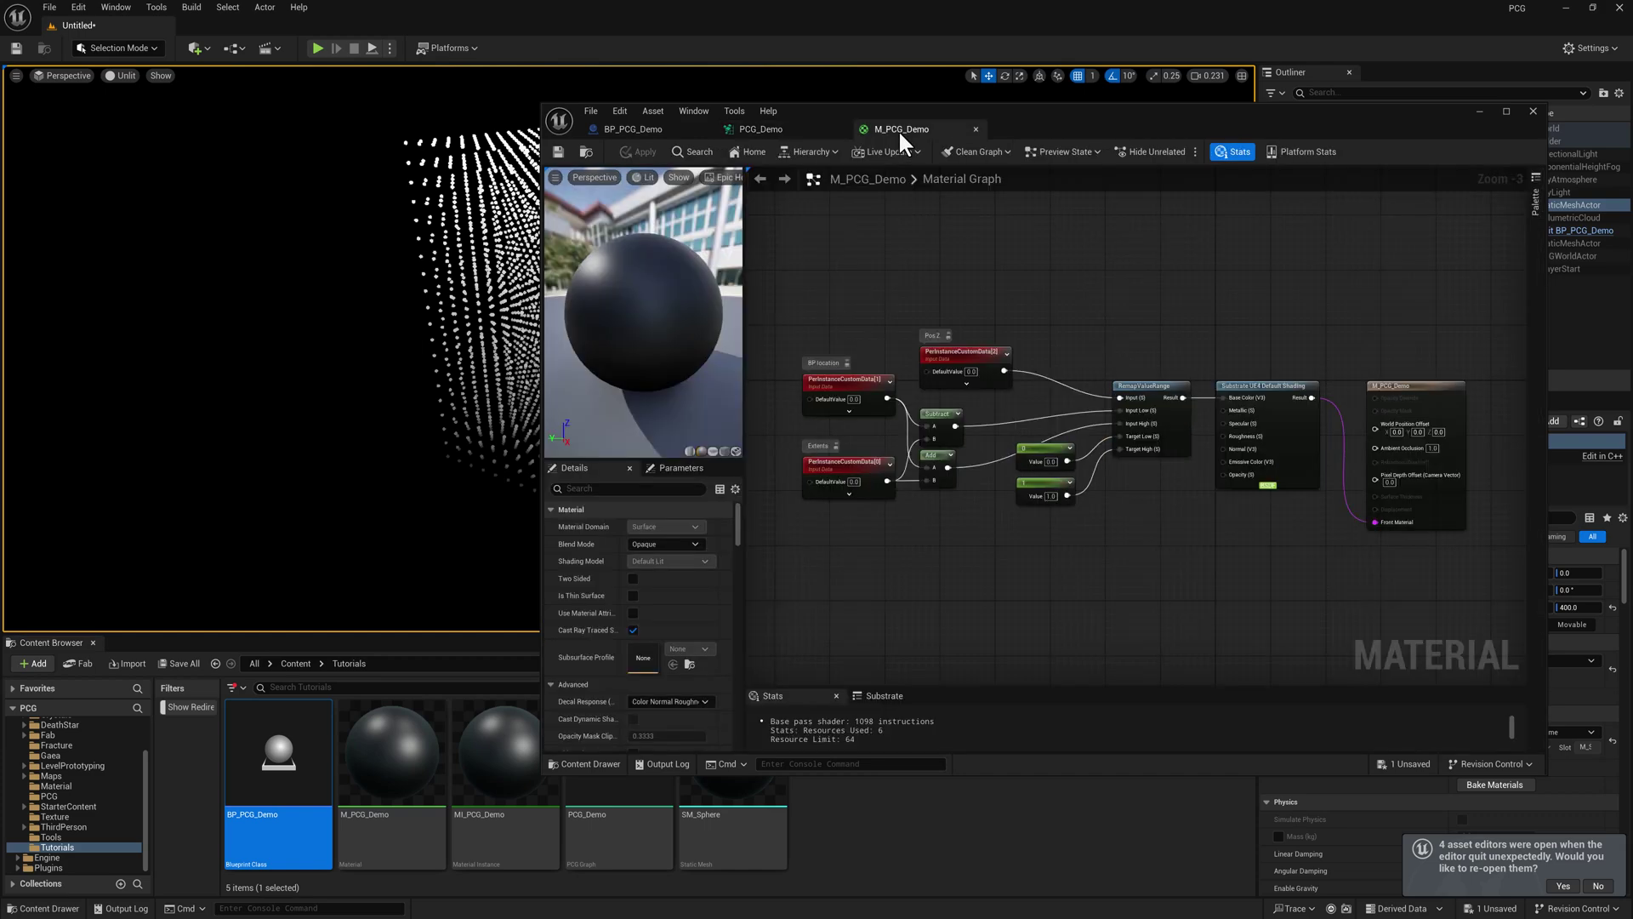
pyautogui.moveTo(1137, 307); pyautogui.dragTo(1144, 306, button='right')
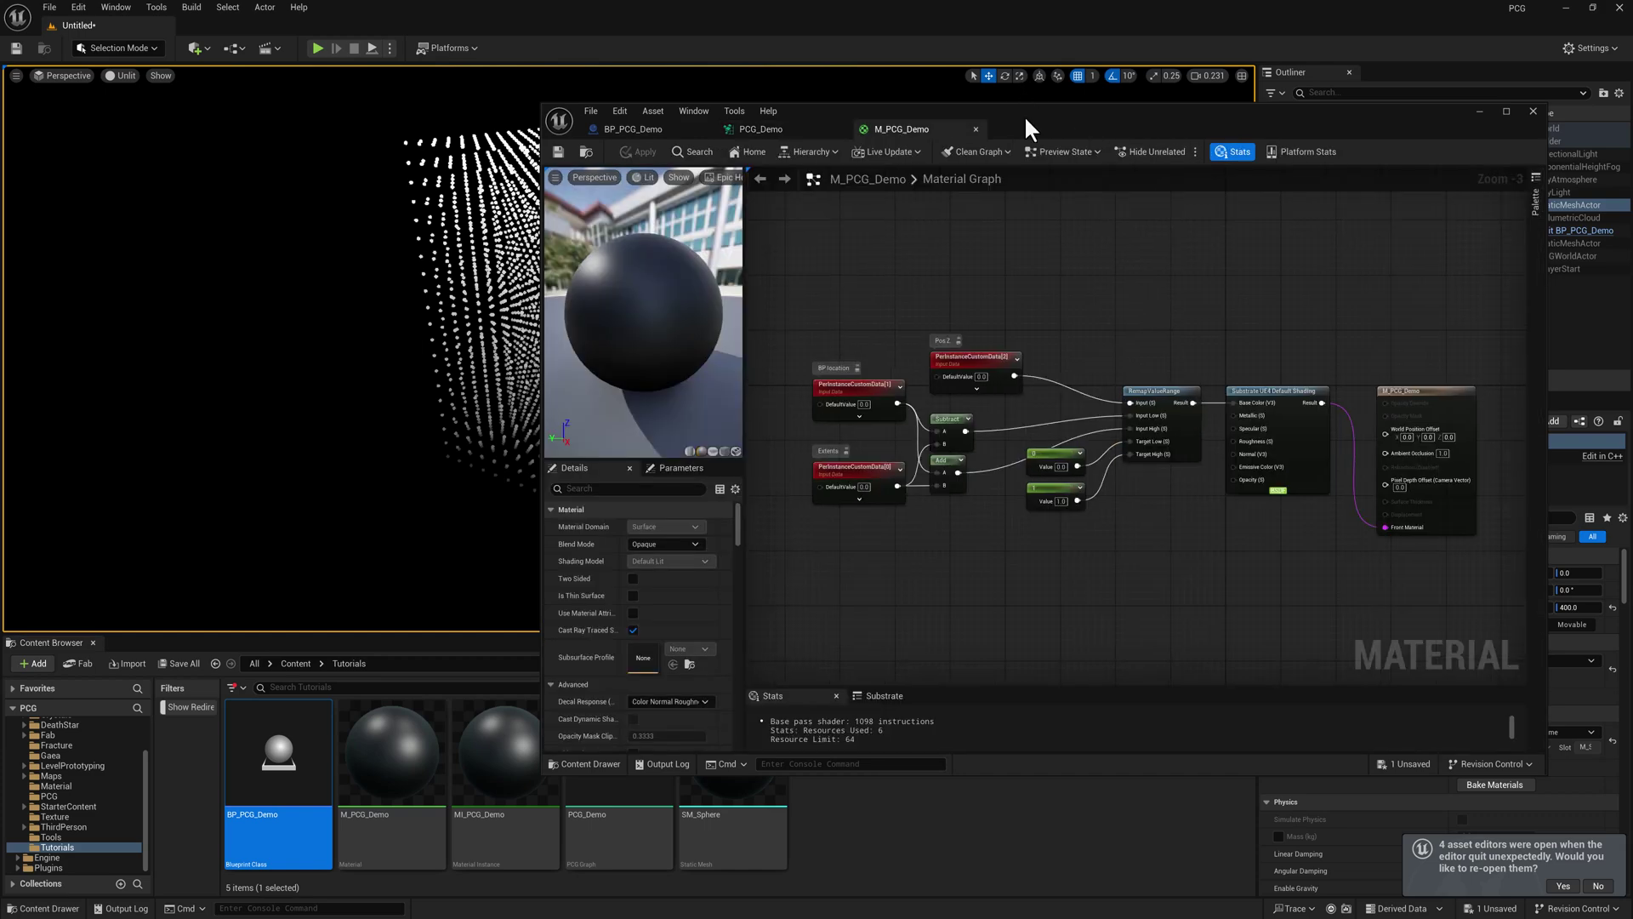
pyautogui.moveTo(1032, 129); pyautogui.dragTo(1632, 128)
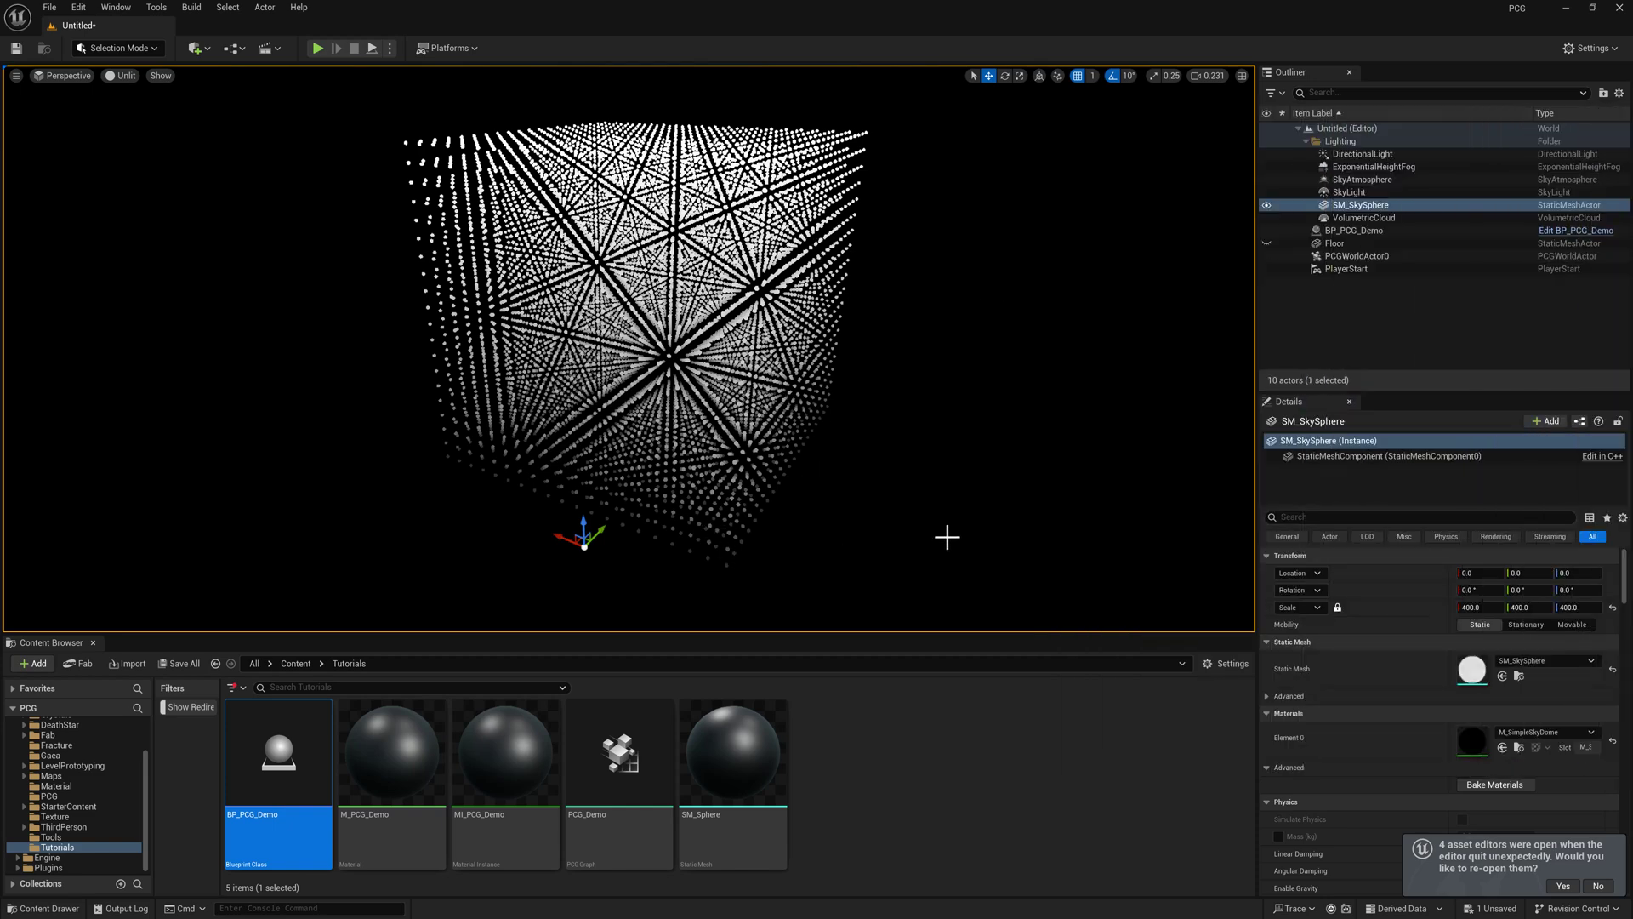
# Set the Extents of the BP_PCG_Demo actor in the level to 1500
pyautogui.click(1360, 230)
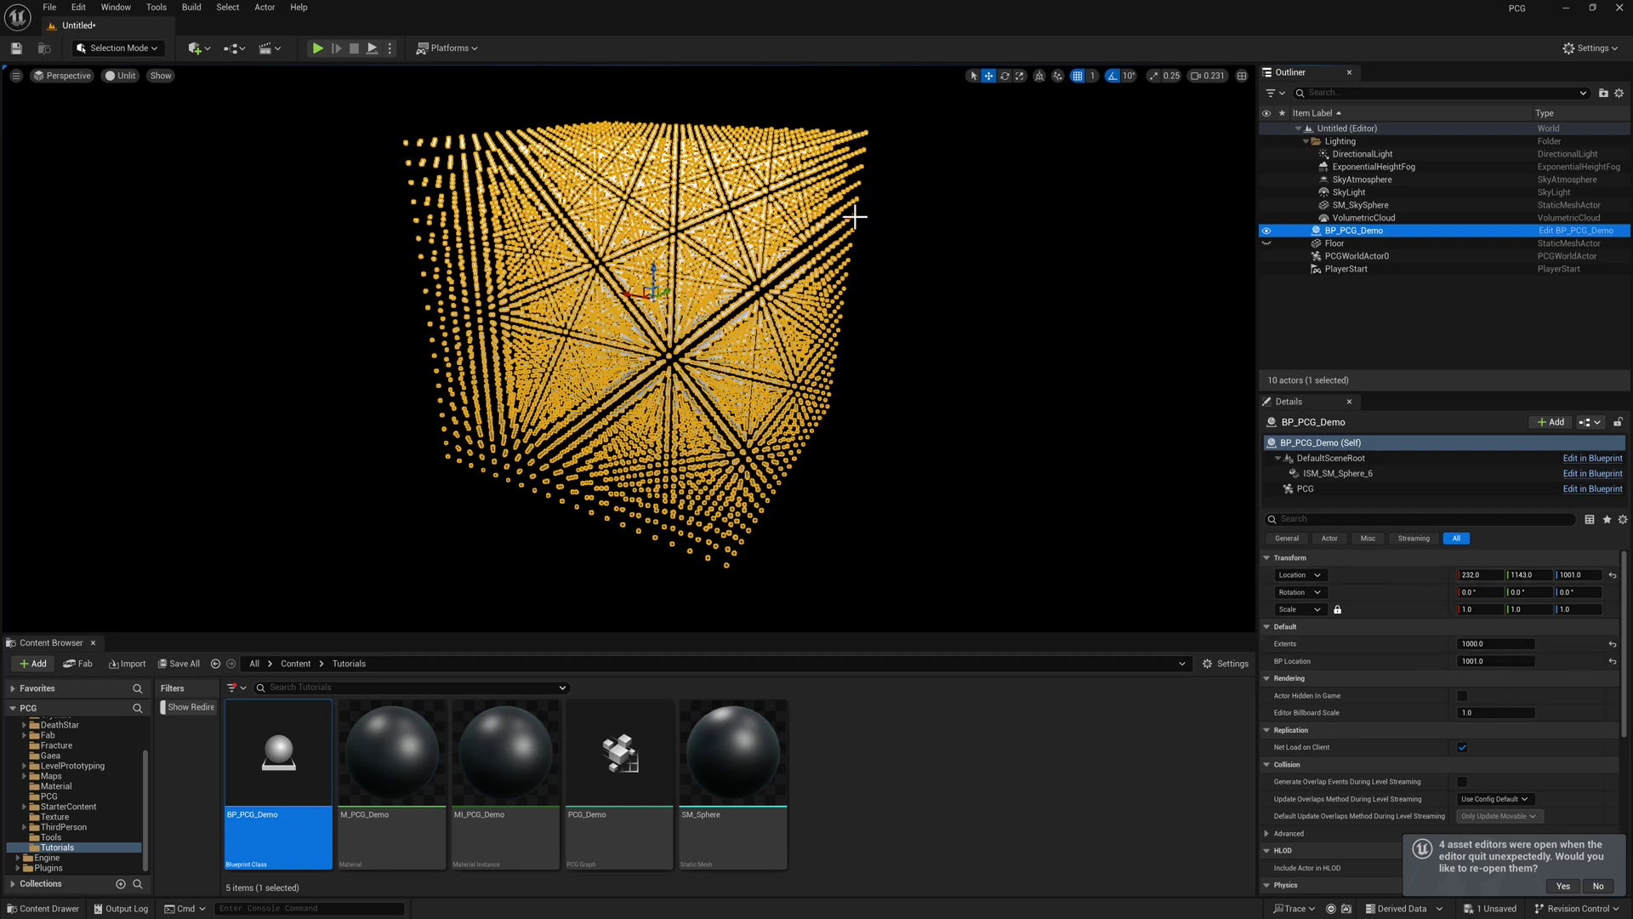
pyautogui.click(845, 392)
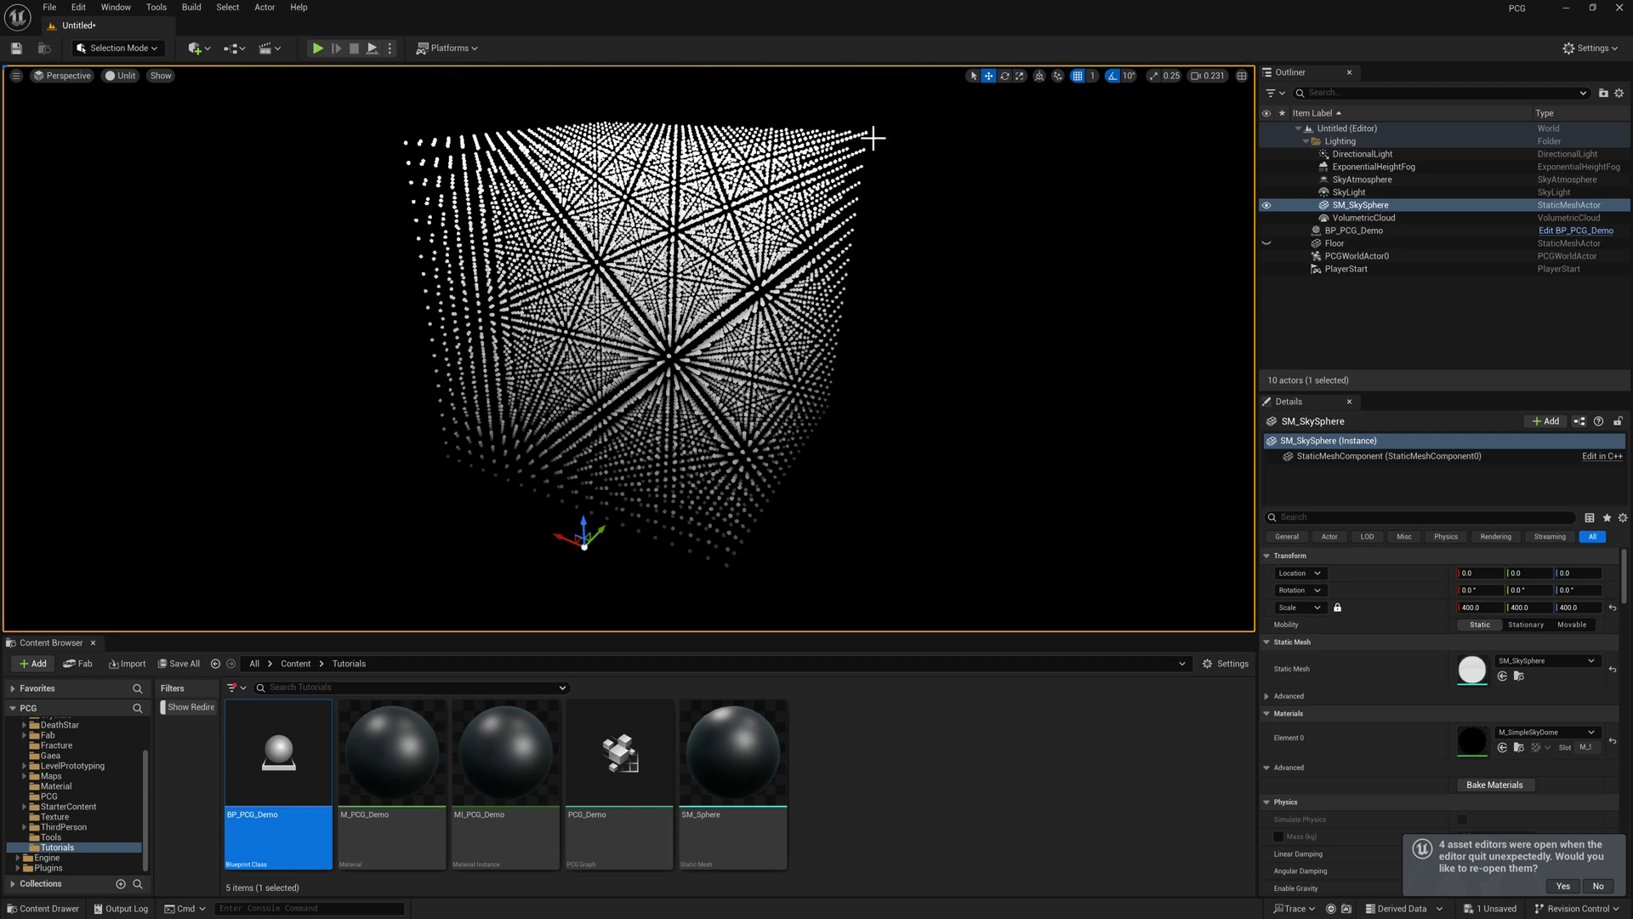
pyautogui.click(761, 561)
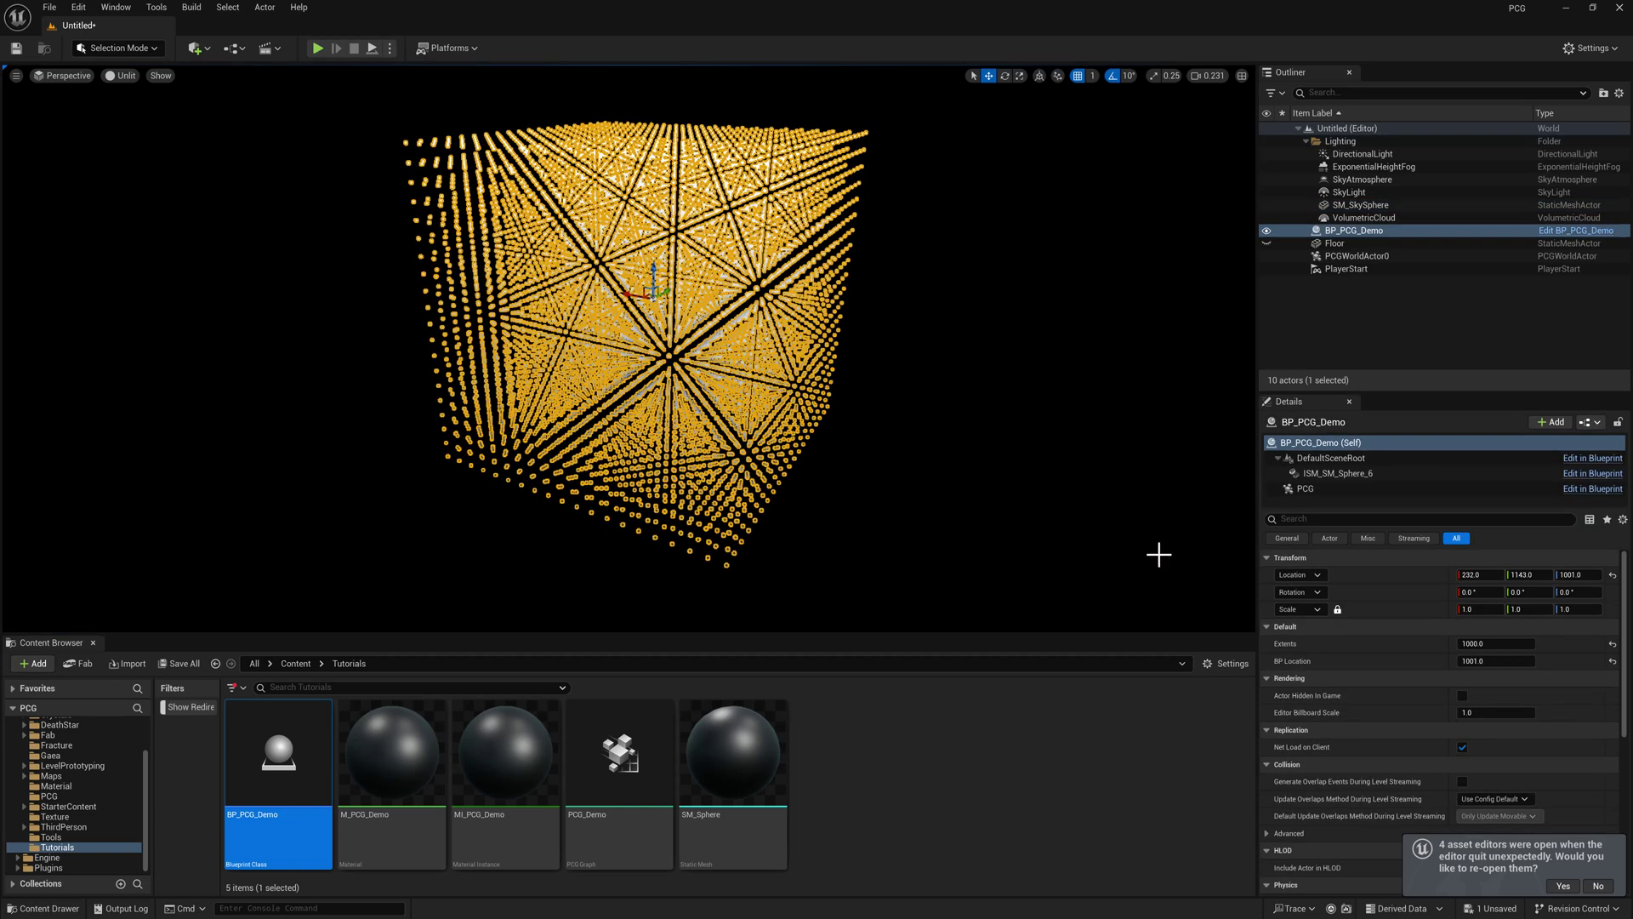
pyautogui.click(1488, 648)
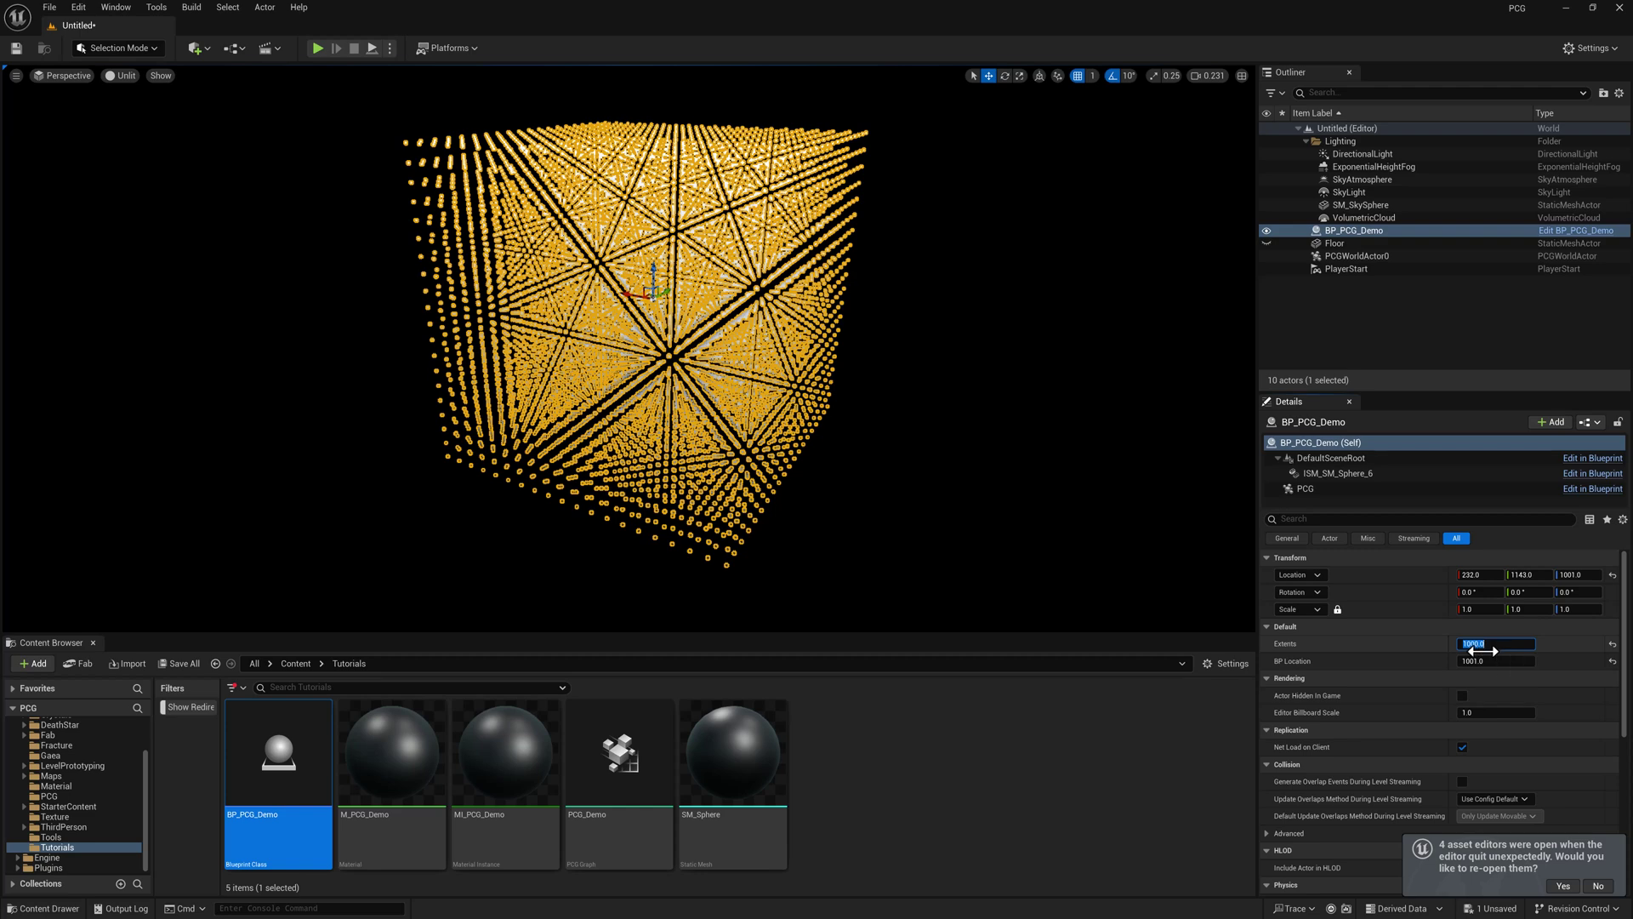
pyautogui.write('1500')
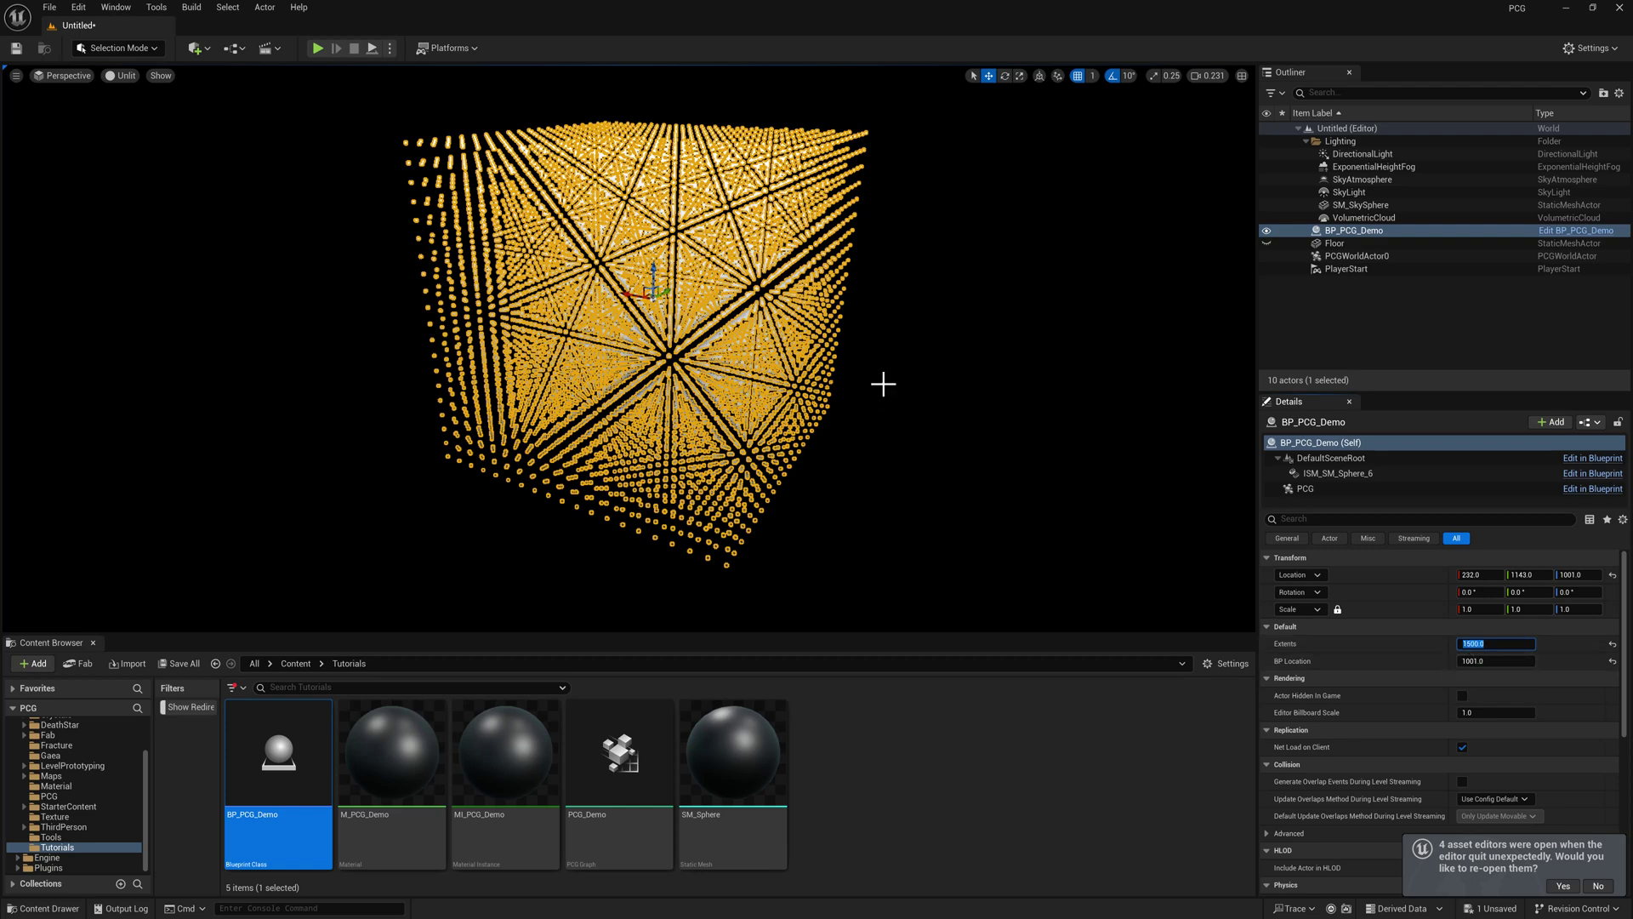
pyautogui.press('Return')
# Move the BP_PCG_Demo actor to about Y 3707, Z 374, keeping its X location
pyautogui.click(664, 275)
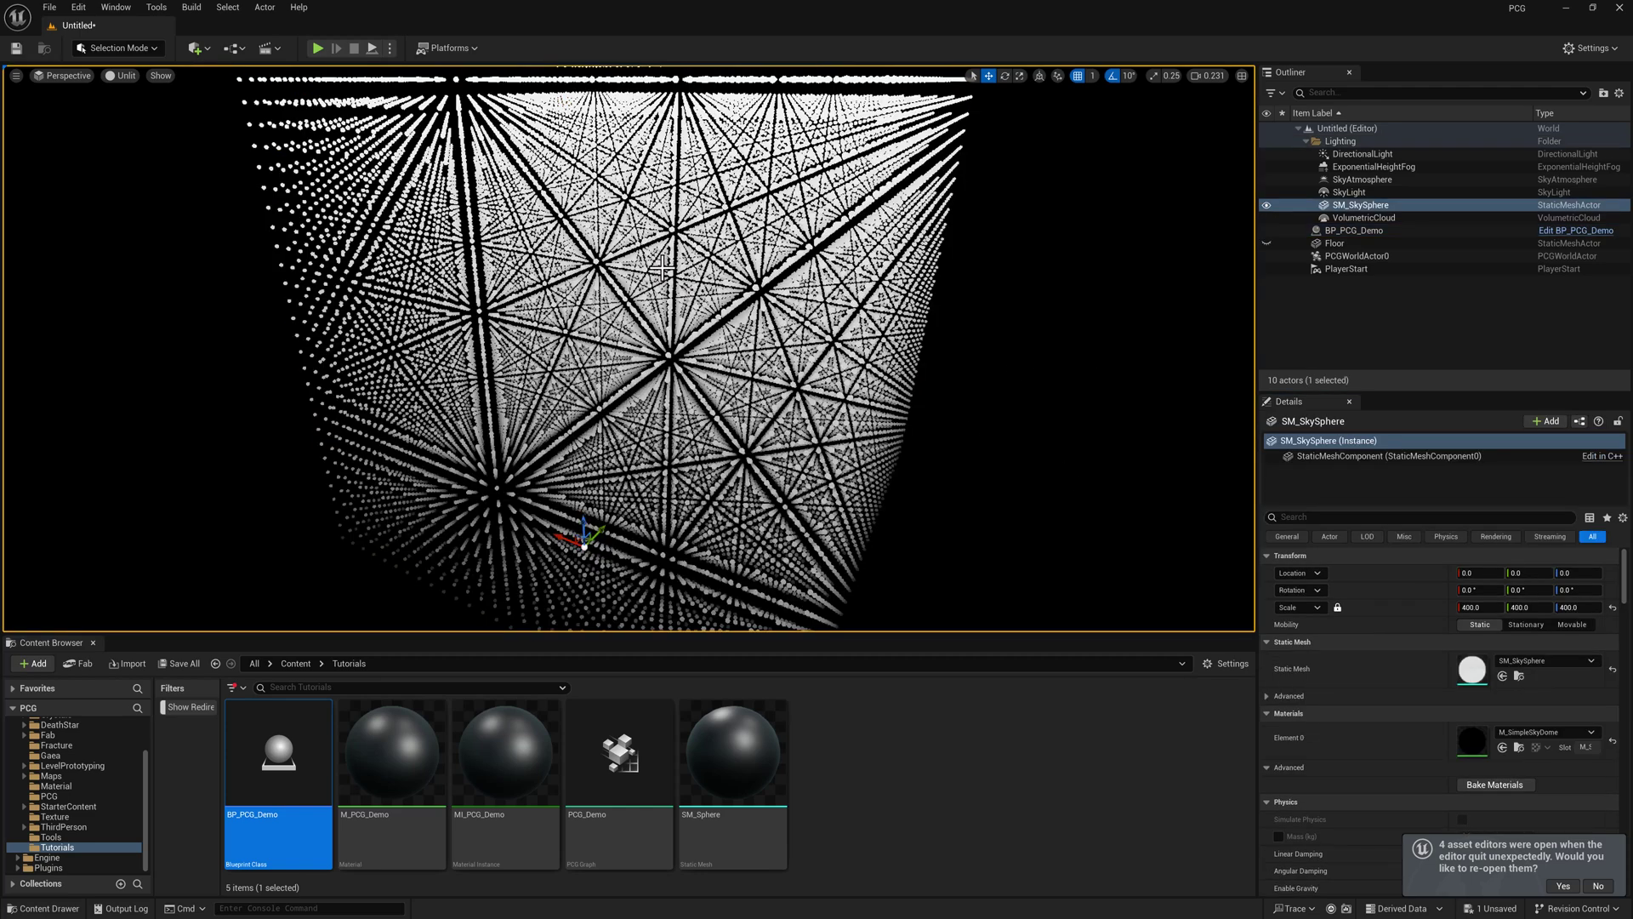
pyautogui.click(662, 268)
pyautogui.press('s')
pyautogui.moveTo(737, 319)
pyautogui.mouseDown(button='right')
pyautogui.moveTo(735, 294)
pyautogui.moveTo(726, 311)
pyautogui.mouseUp(button='right')
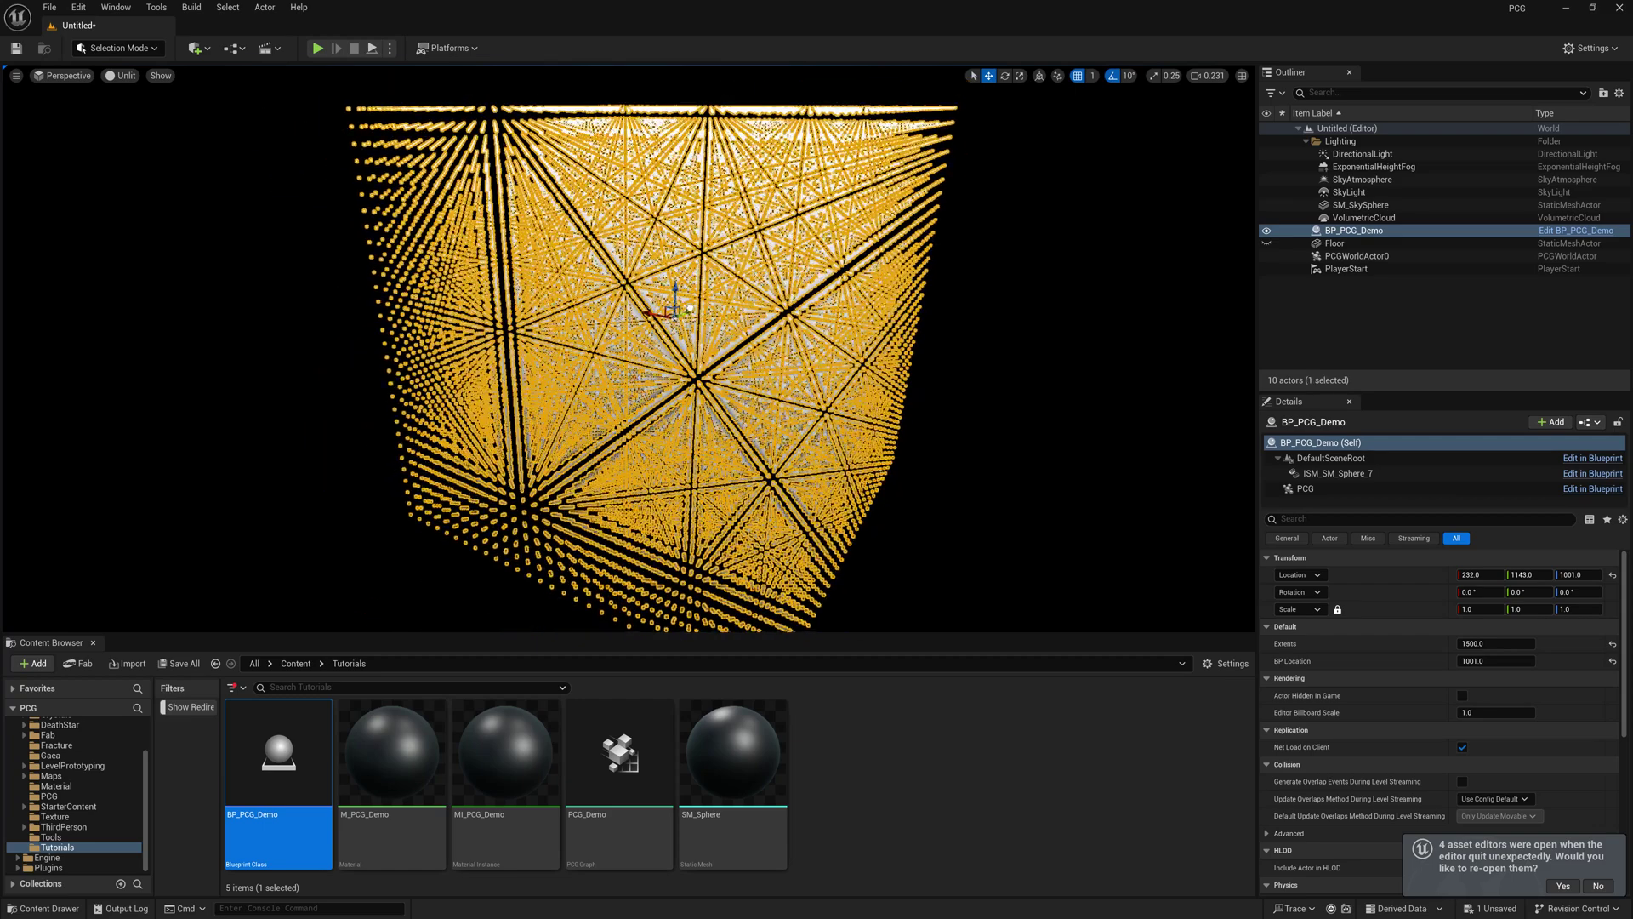
pyautogui.moveTo(689, 308); pyautogui.dragTo(902, 316)
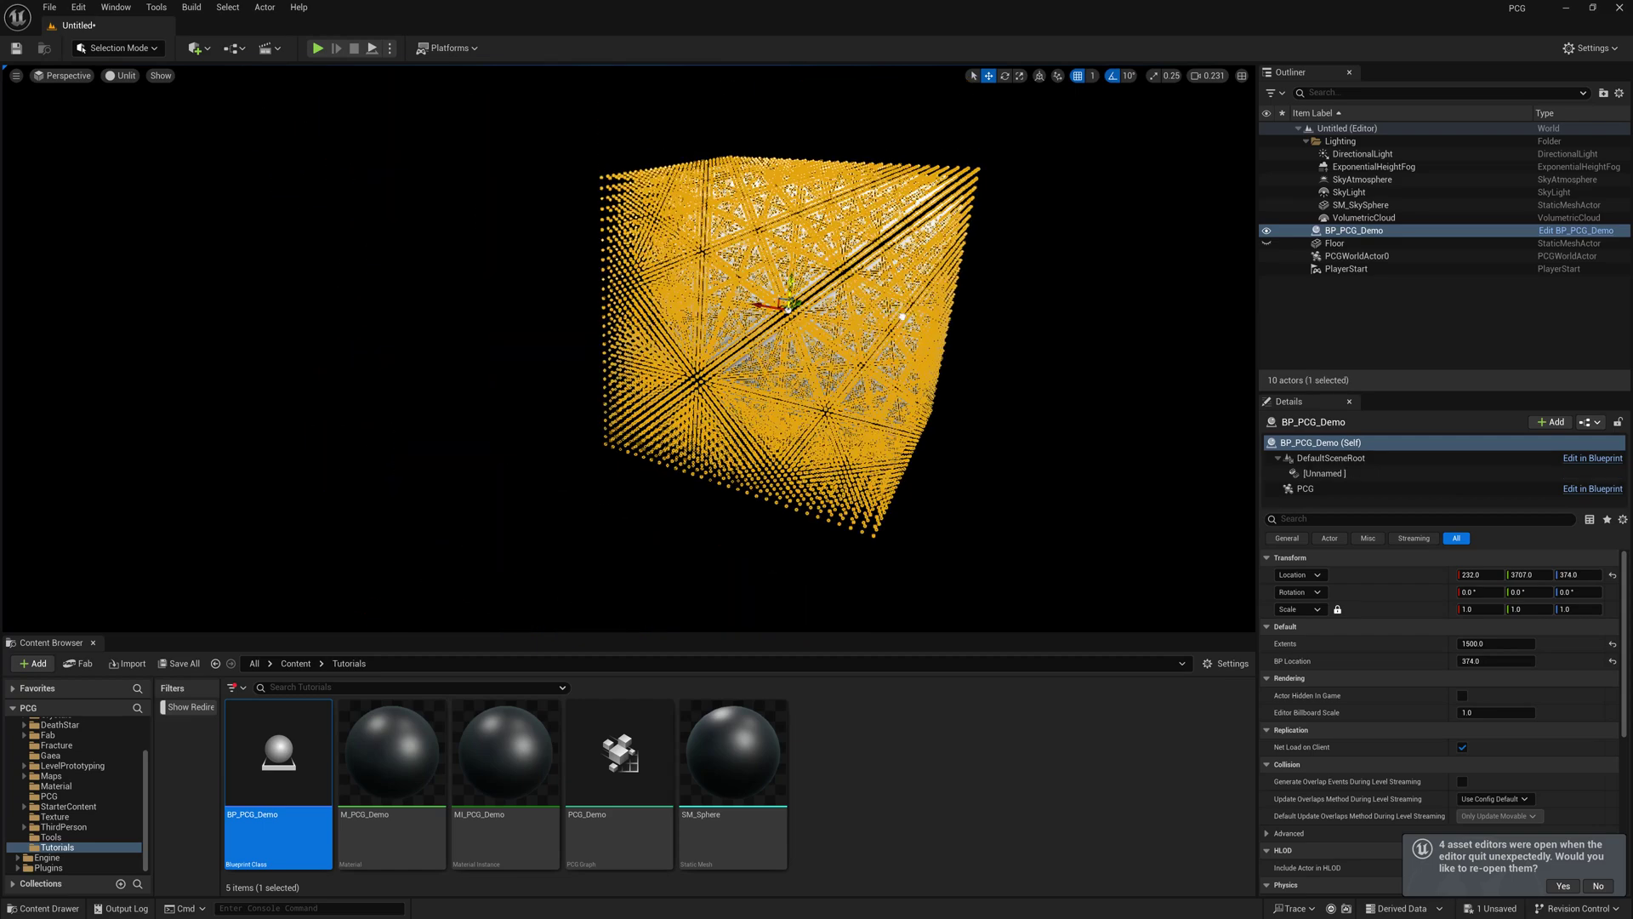
pyautogui.click(1123, 380)
pyautogui.press('w')
pyautogui.press('d')
pyautogui.moveTo(1122, 380)
pyautogui.mouseDown(button='right')
pyautogui.moveTo(1115, 416)
pyautogui.moveTo(1097, 383)
pyautogui.mouseUp(button='right')
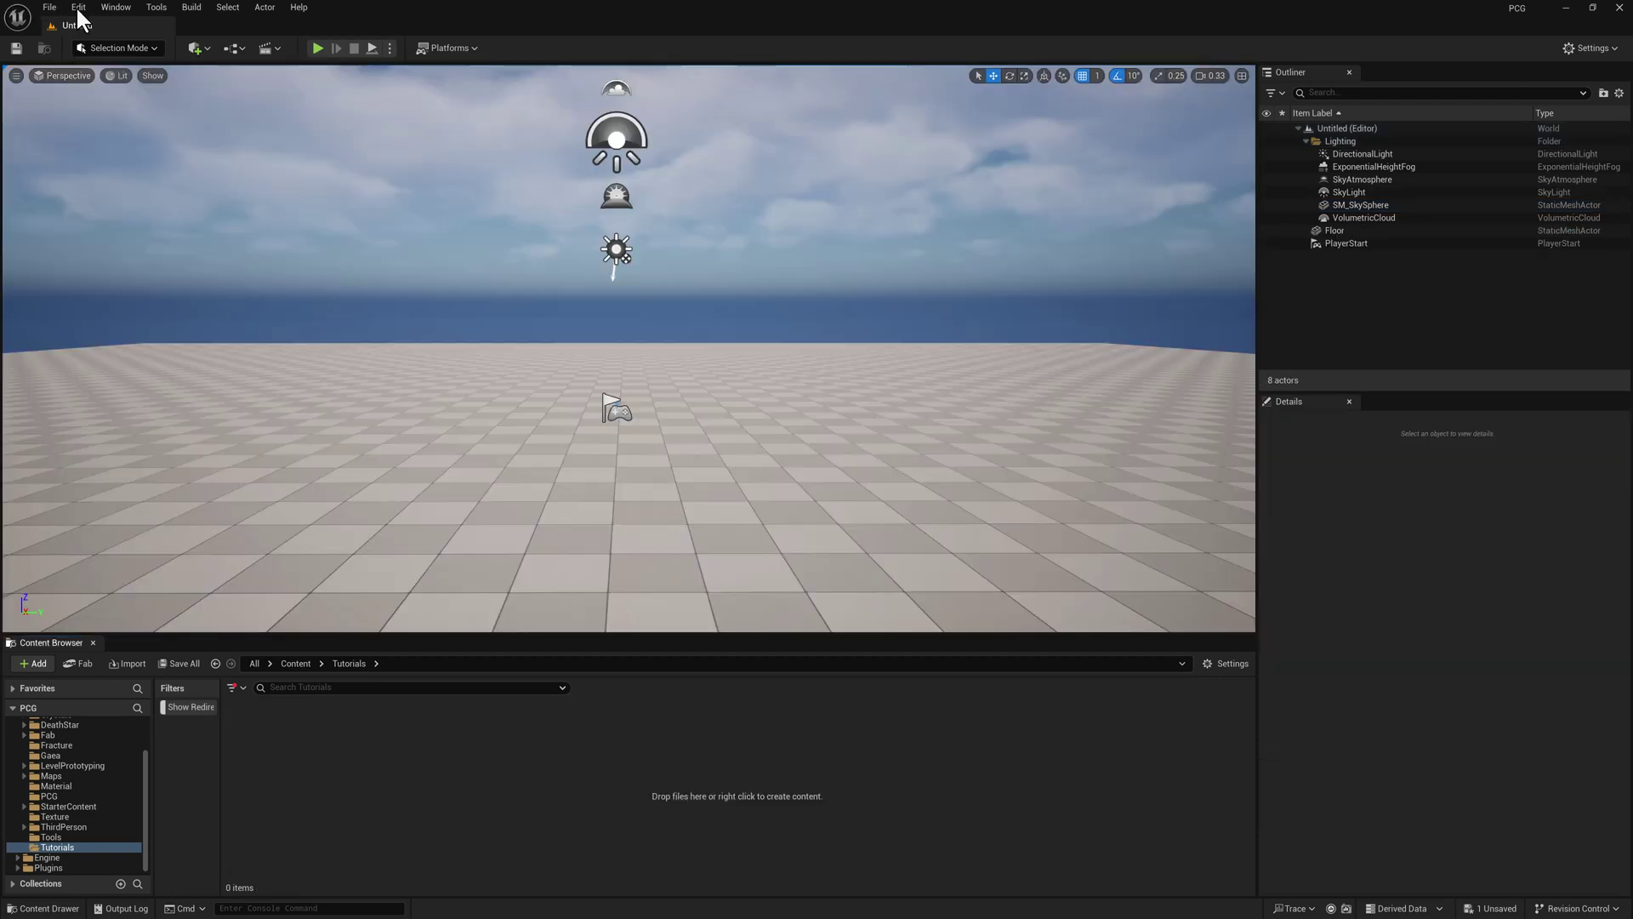
# Search the project plugins for "pcg" and check whether the Procedural Content Generation Framework plugins are enabled
pyautogui.click(79, 10)
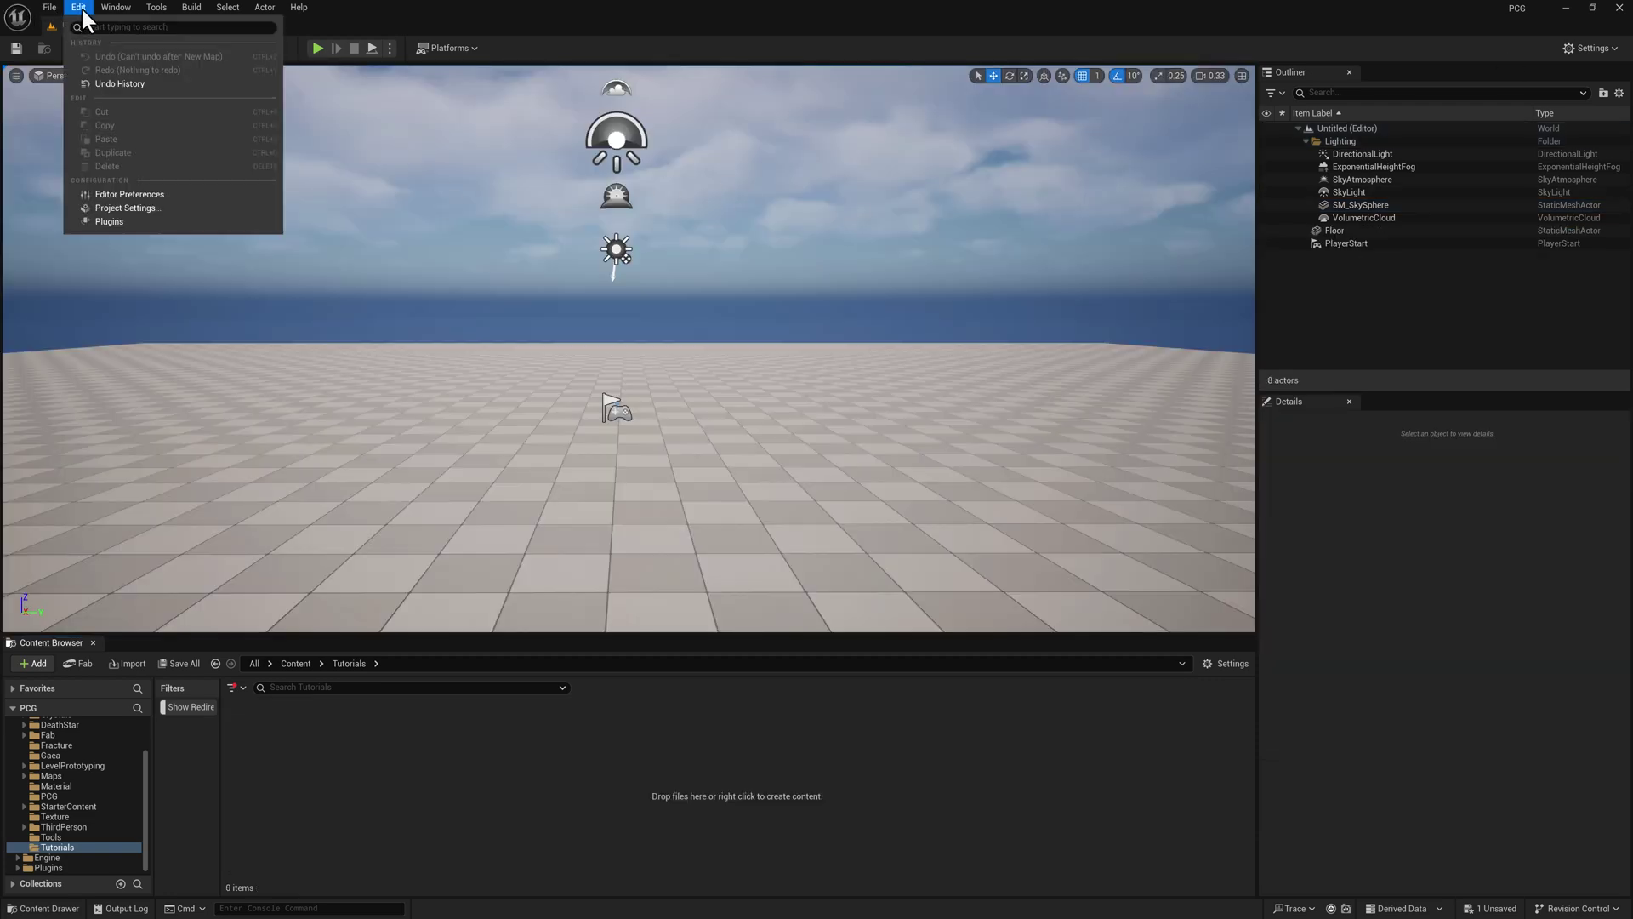
pyautogui.click(109, 220)
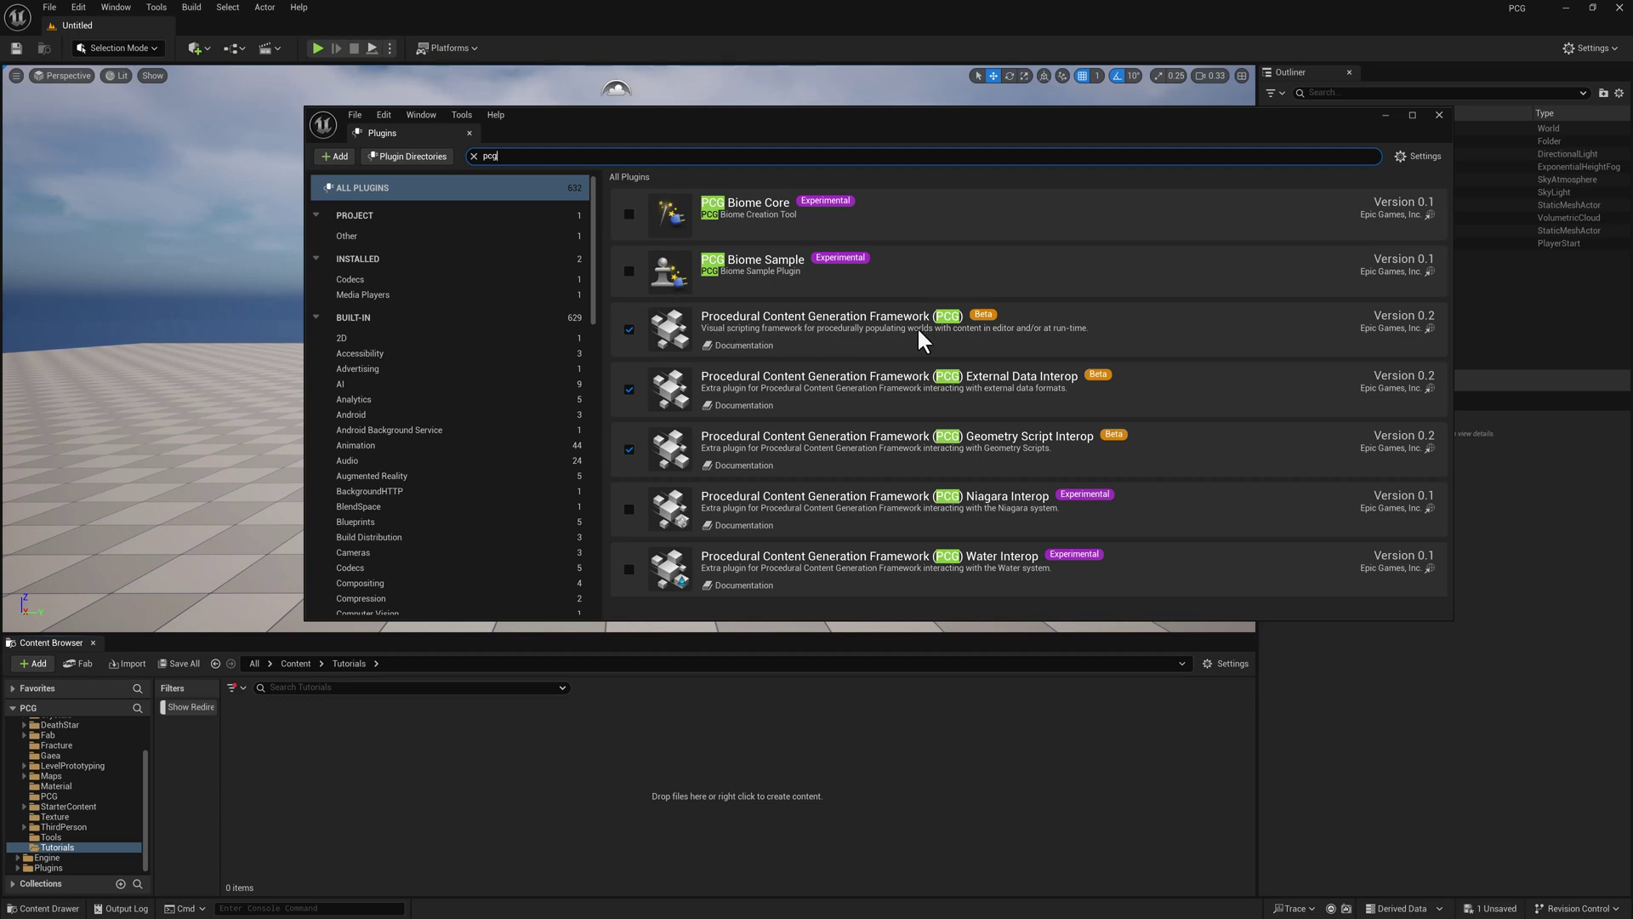
pyautogui.click(1439, 116)
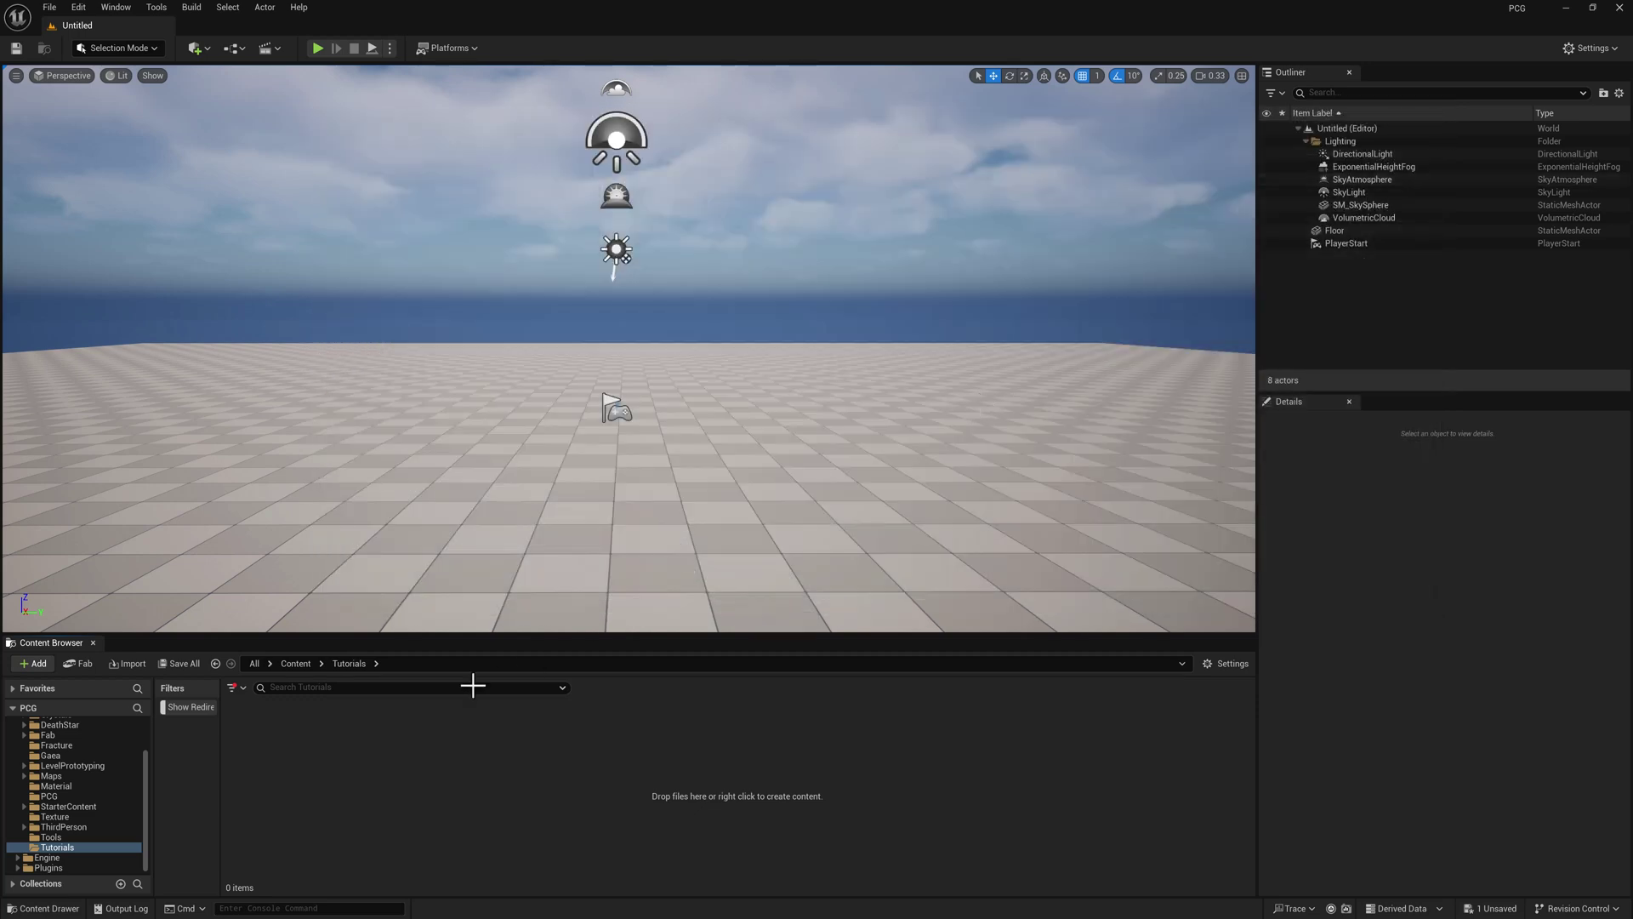
# Create an Actor Blueprint class named BP_PCG_Demo in the Tutorials folder
pyautogui.rightClick(349, 733)
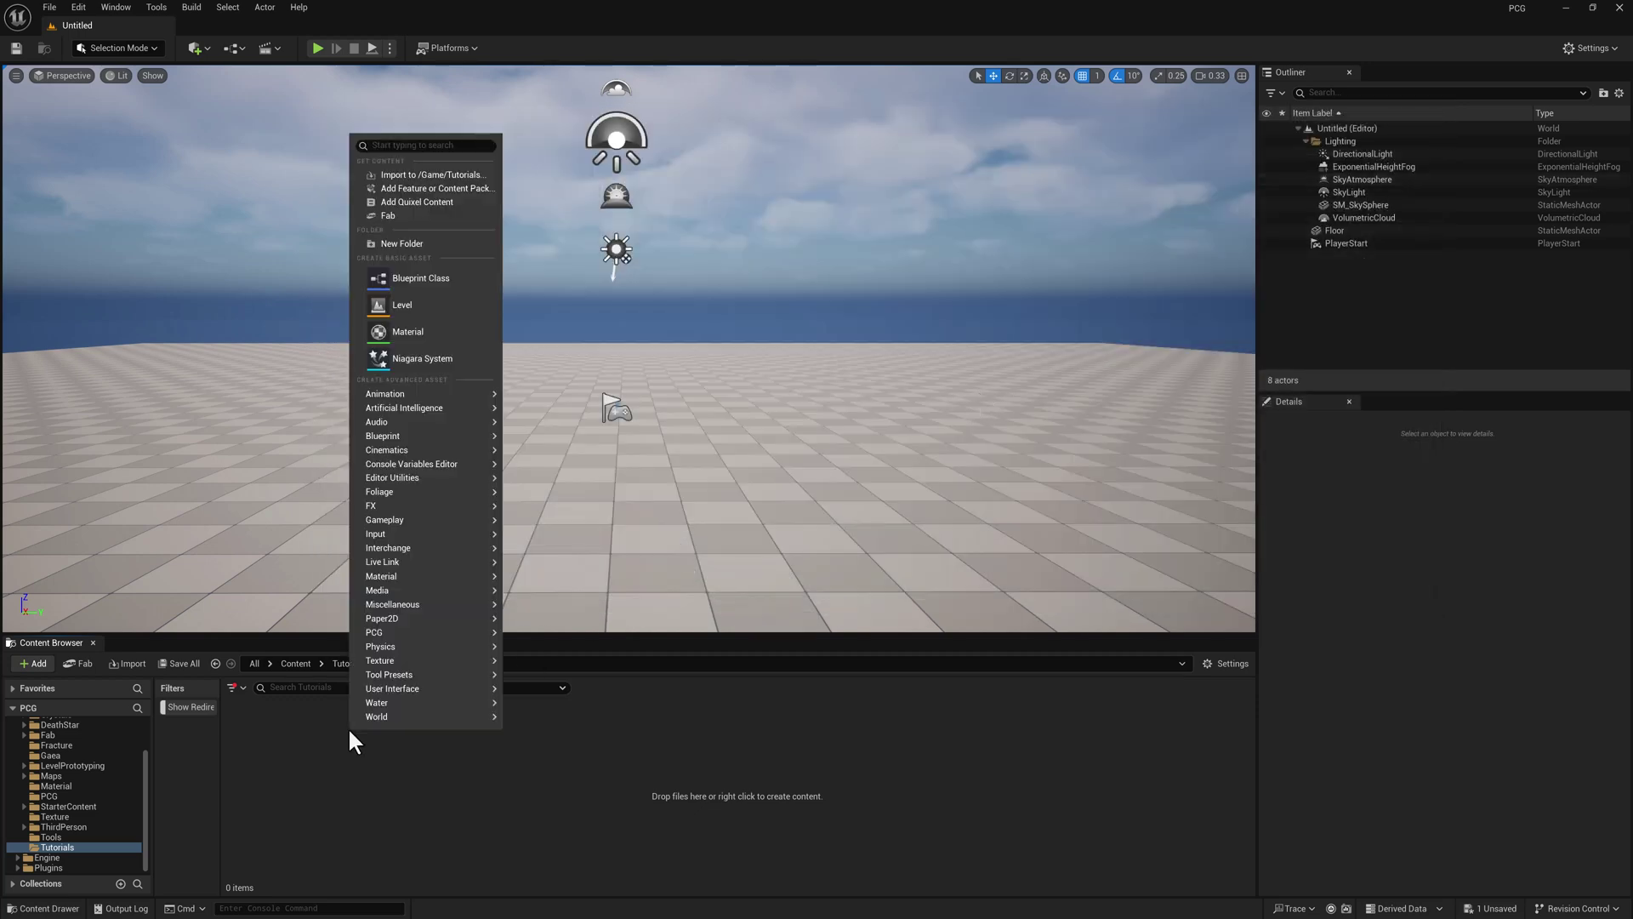
pyautogui.click(442, 279)
pyautogui.click(664, 351)
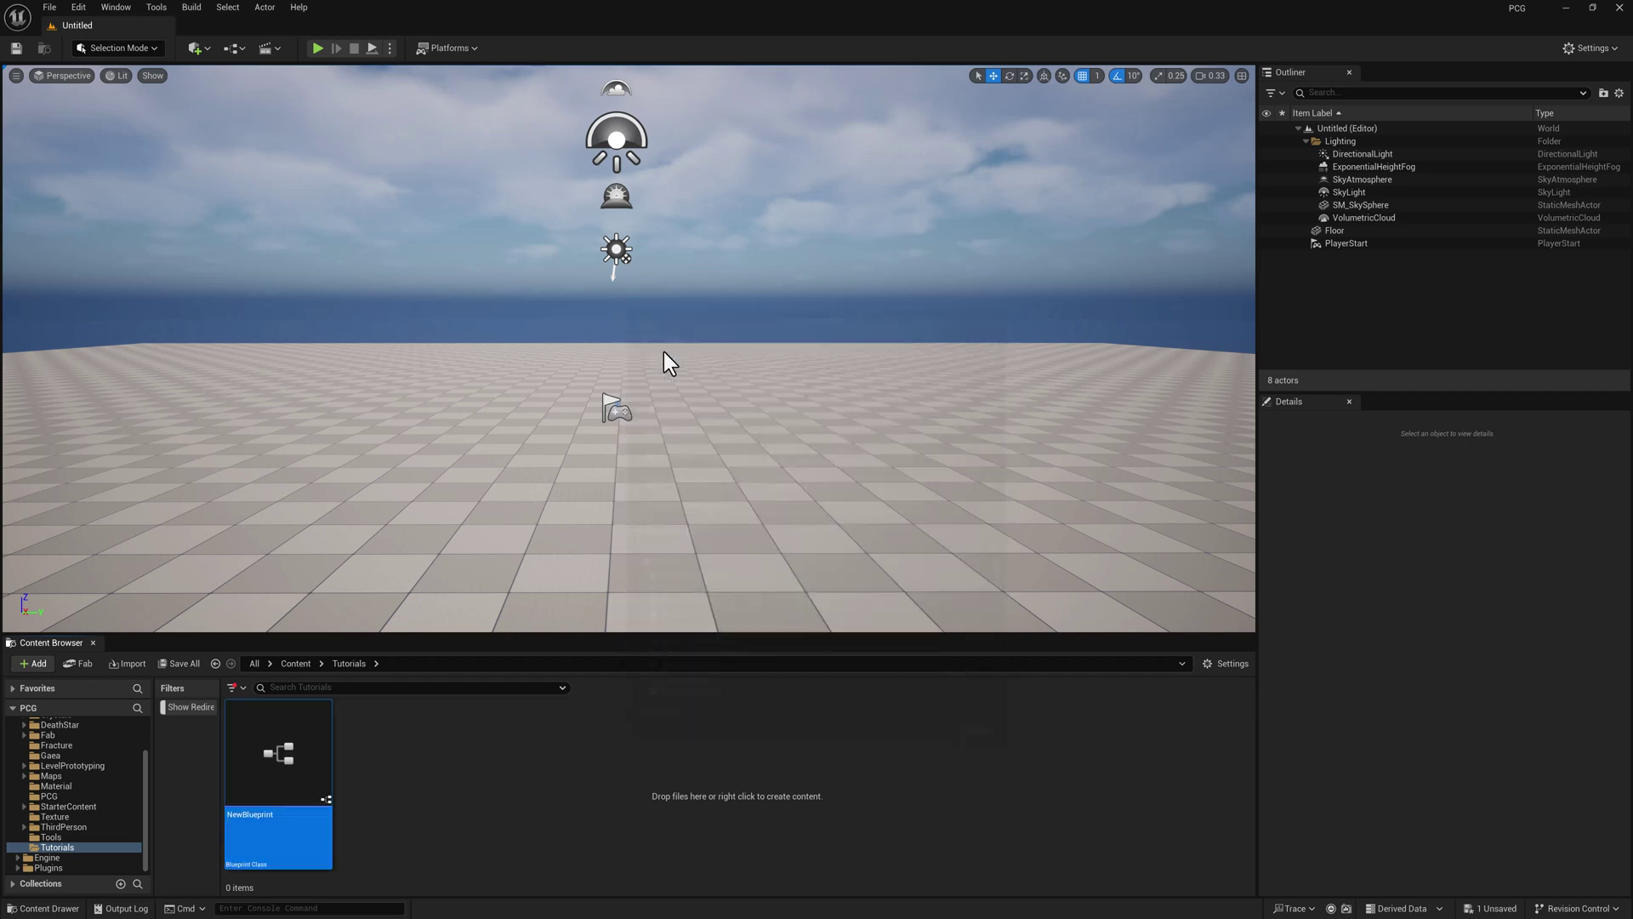
pyautogui.write('BP_PCG_Demo')
pyautogui.press('Return')
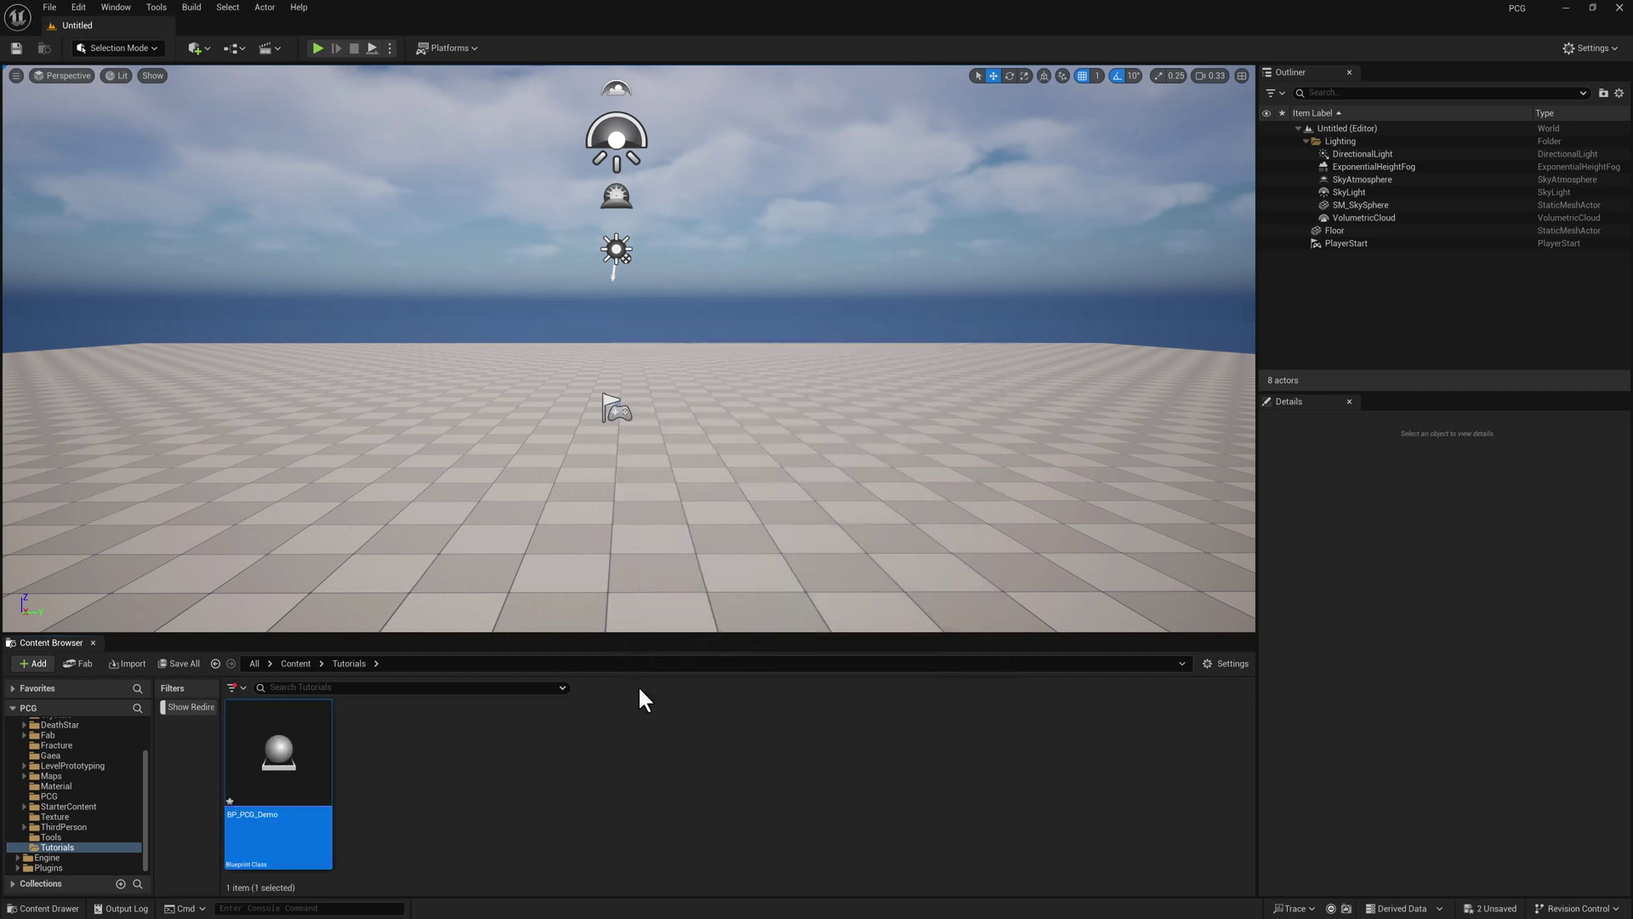
# Create a PCG Graph asset named PCG_Demo in the Tutorials folder
pyautogui.rightClick(411, 752)
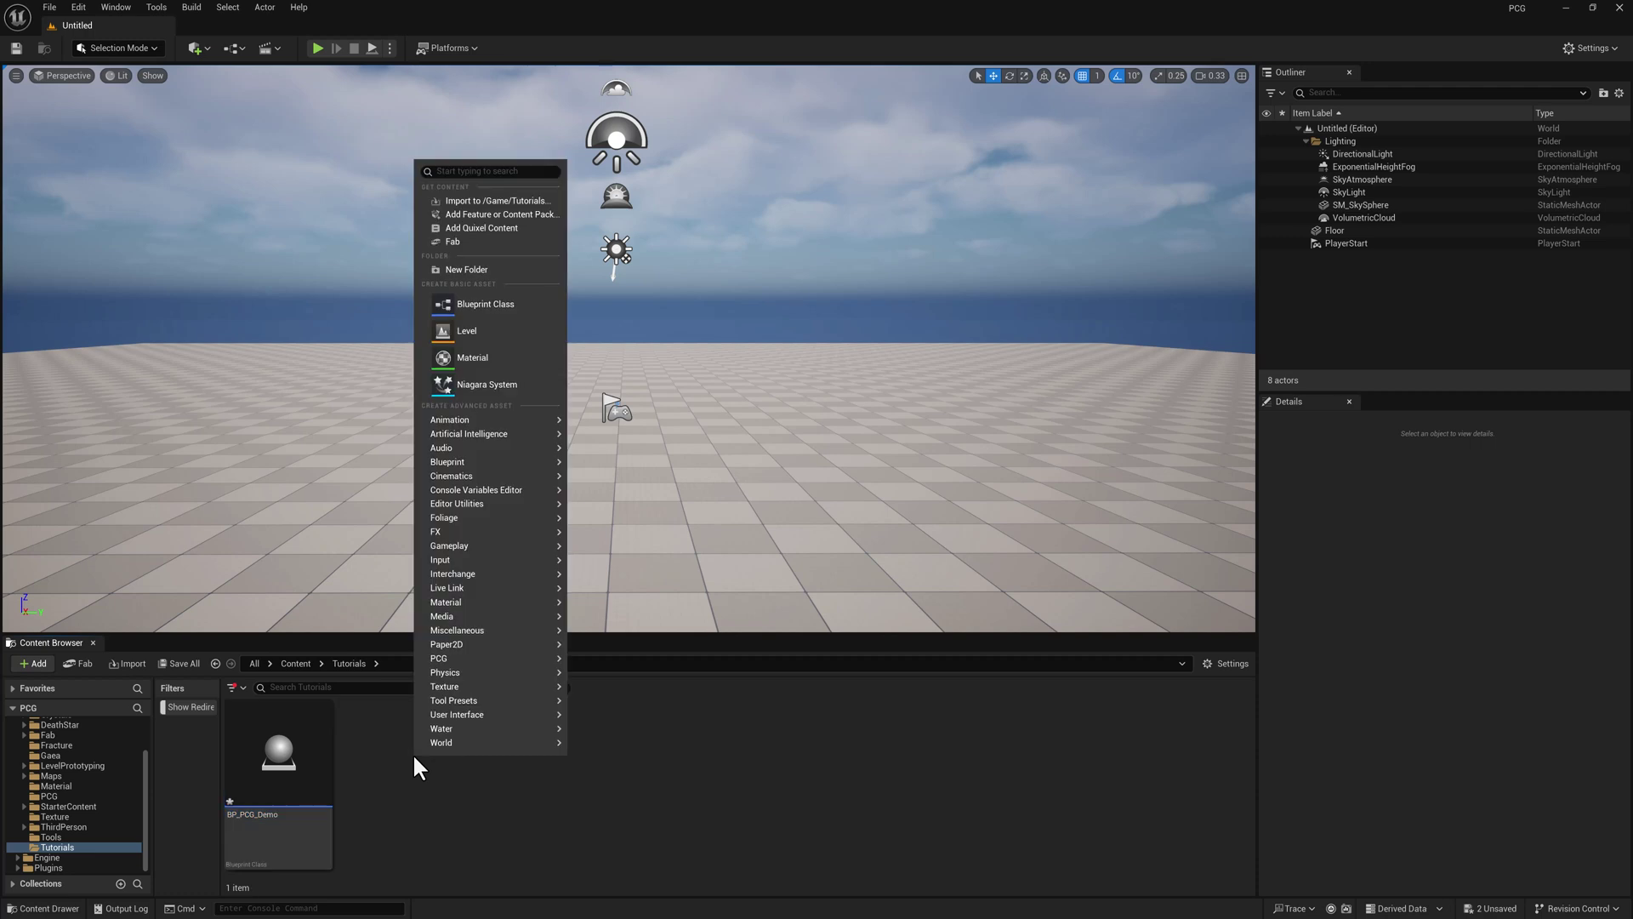
pyautogui.moveTo(441, 658)
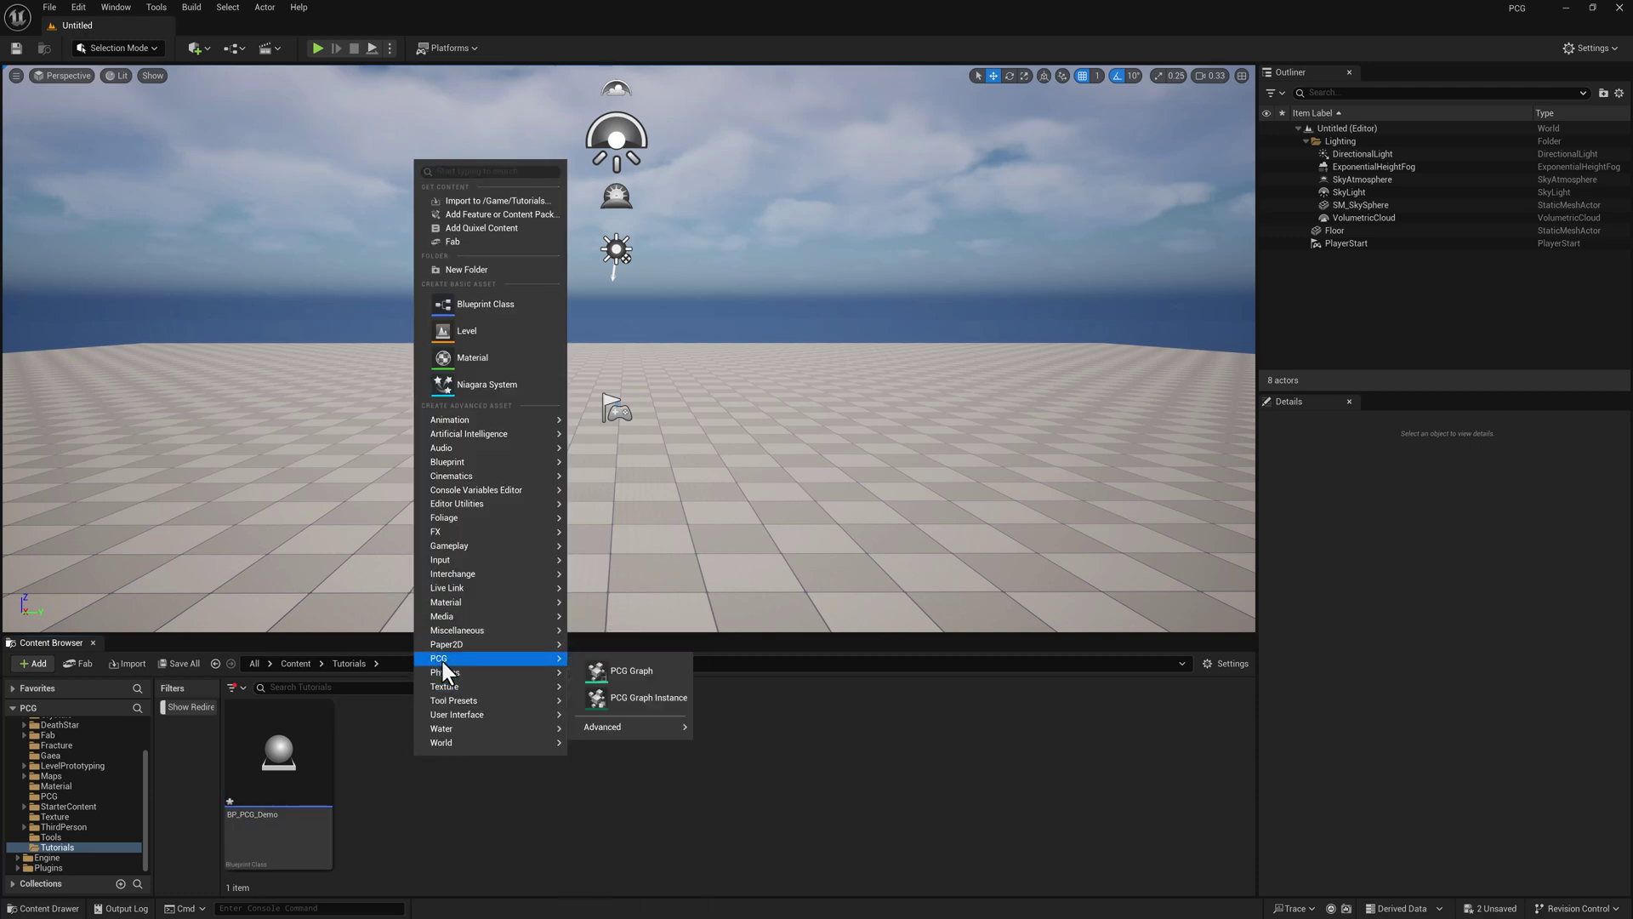
pyautogui.click(639, 669)
pyautogui.write('PCG_Demo')
pyautogui.press('Return')
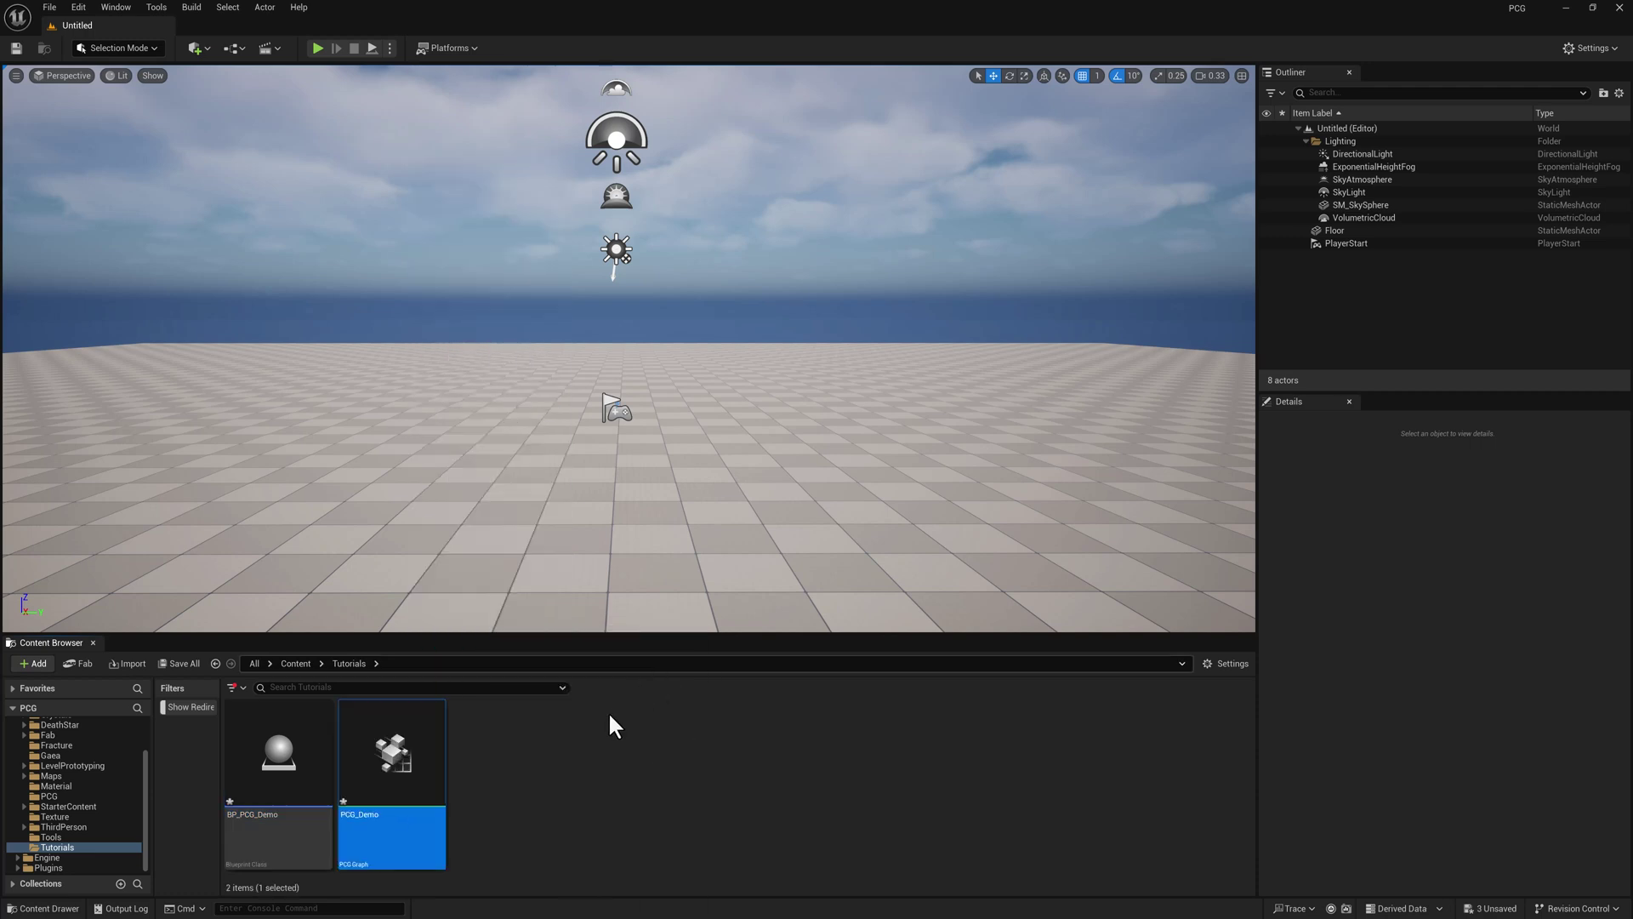
# Create a Material asset named M_PCG_Demo in the Tutorials folder
pyautogui.rightClick(540, 736)
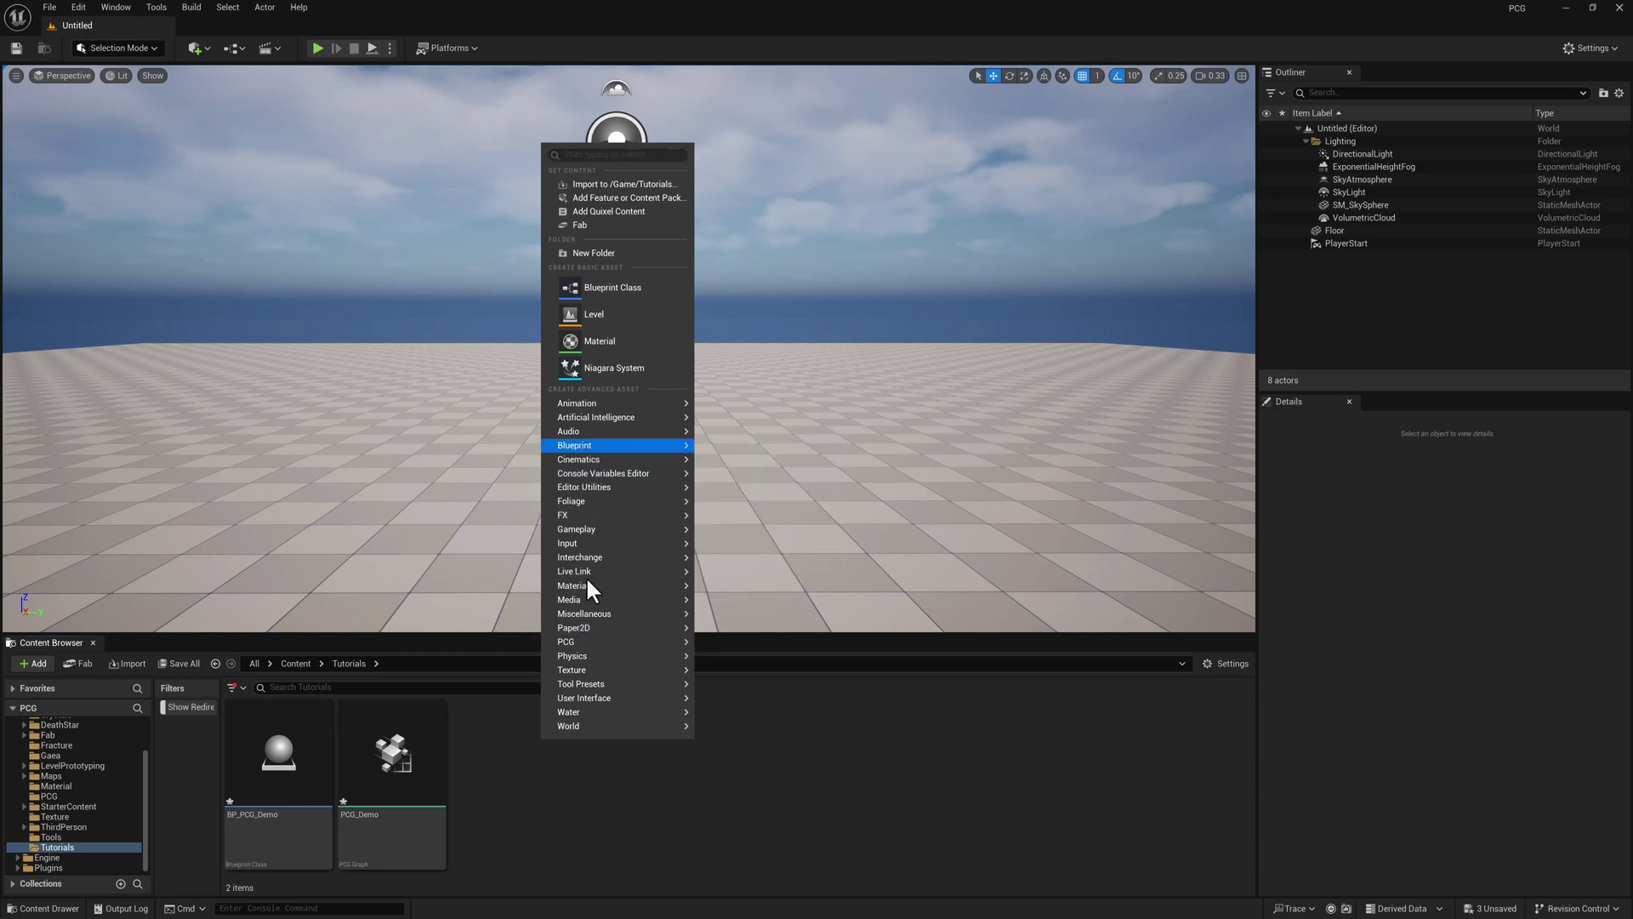
pyautogui.moveTo(580, 585)
pyautogui.click(758, 599)
pyautogui.write('M_PCG_Demo')
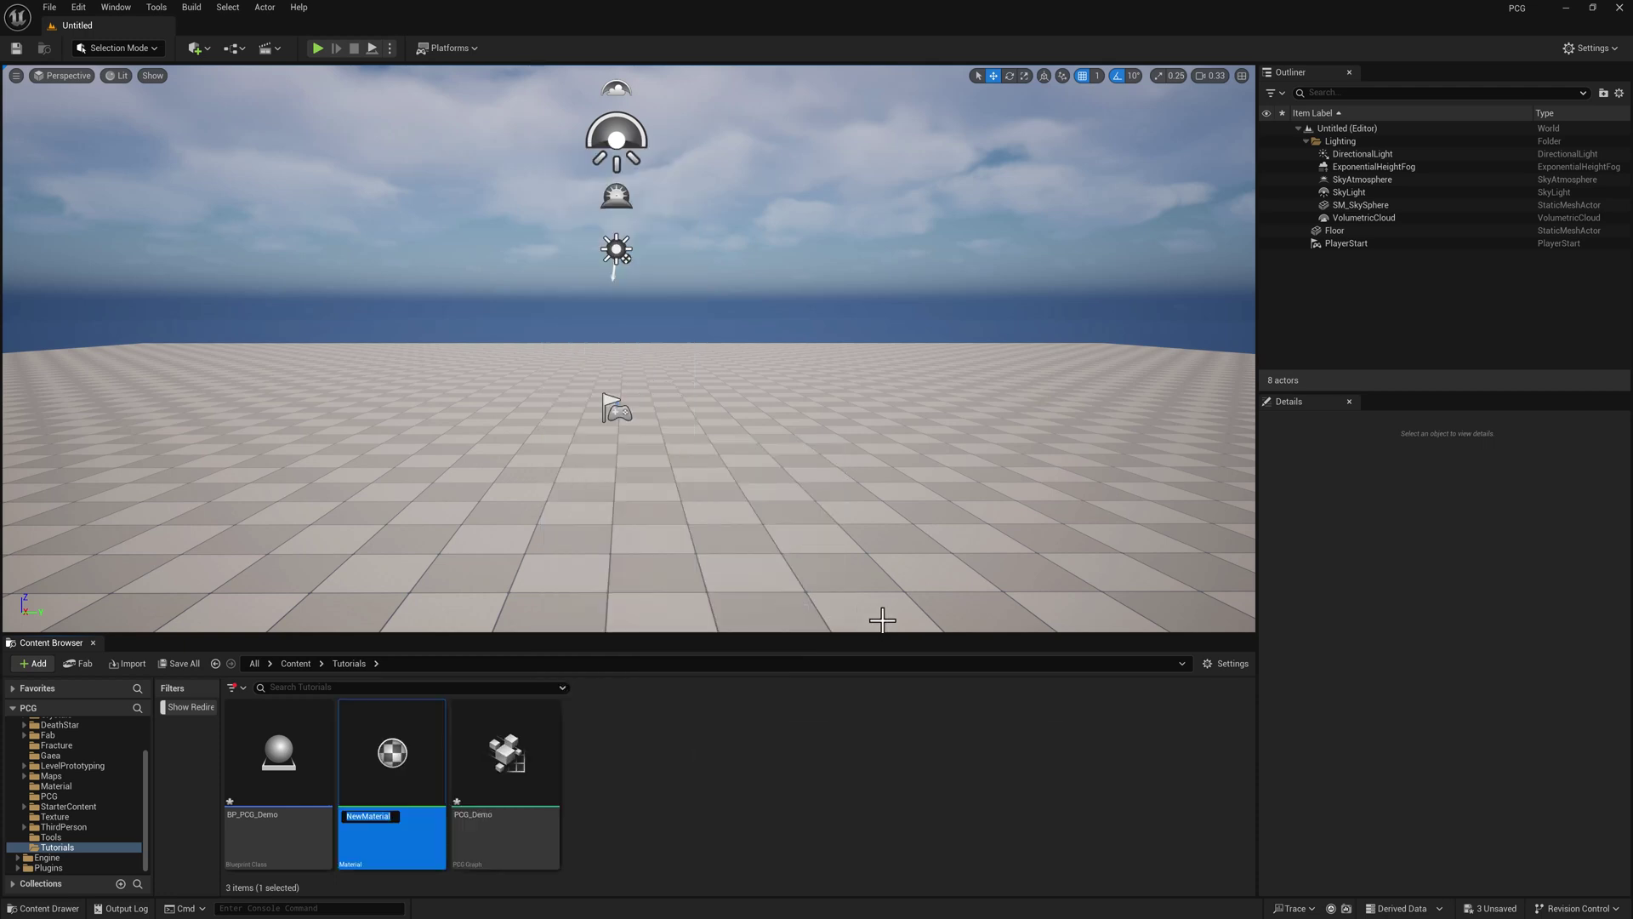
pyautogui.press('Return')
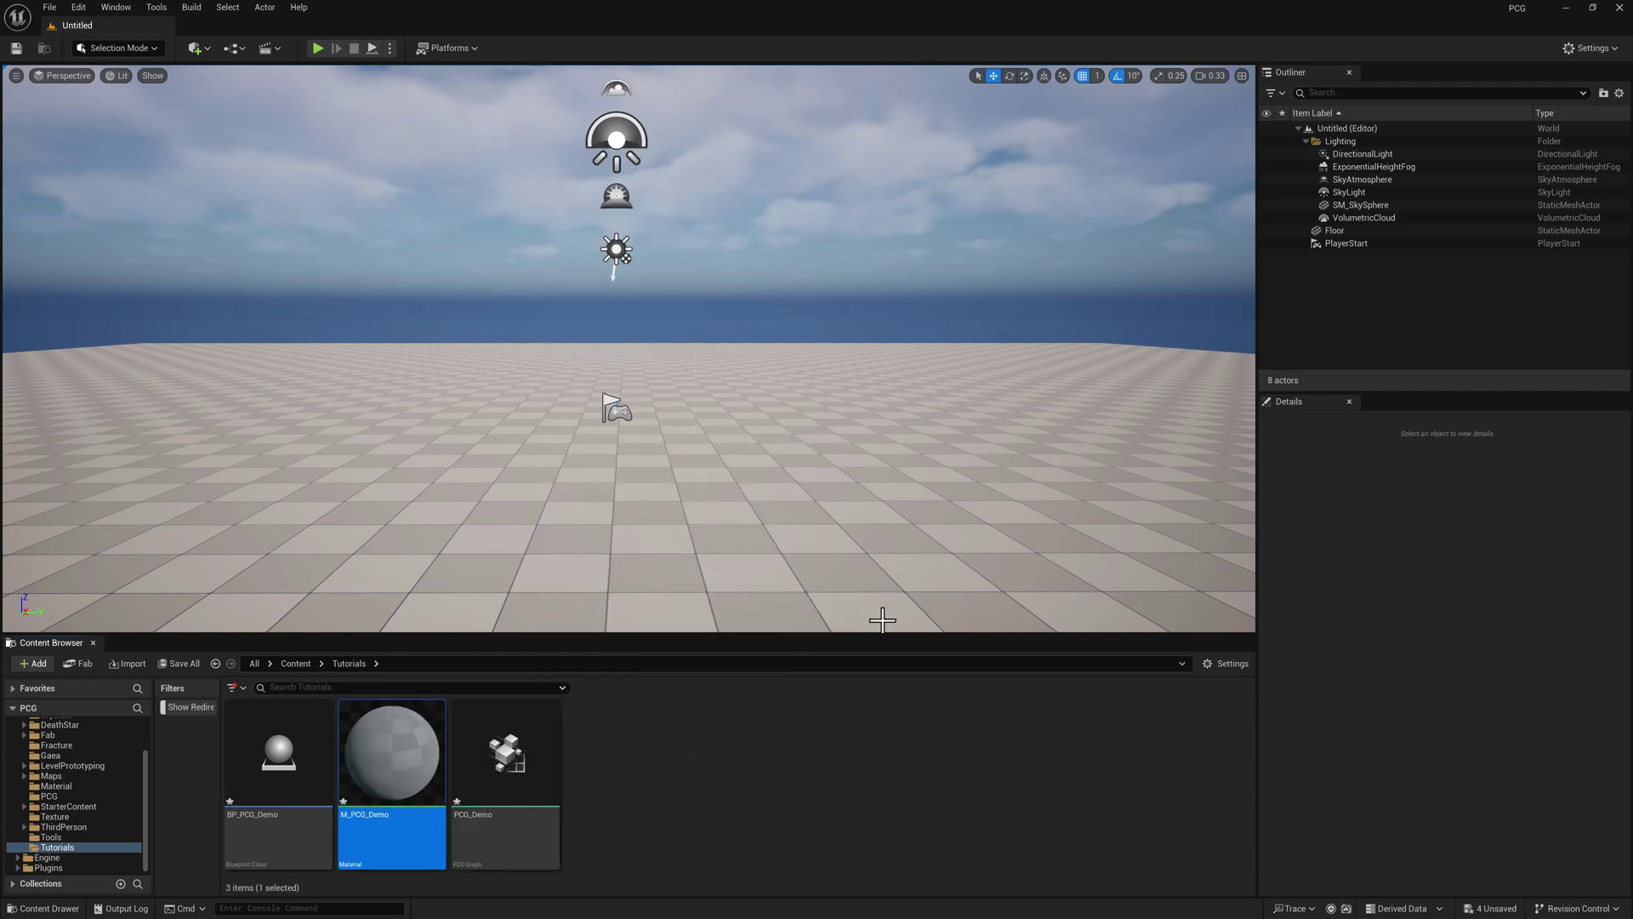
# Create a material instance of M_PCG_Demo and name it MI_PCG_Demo
pyautogui.rightClick(391, 746)
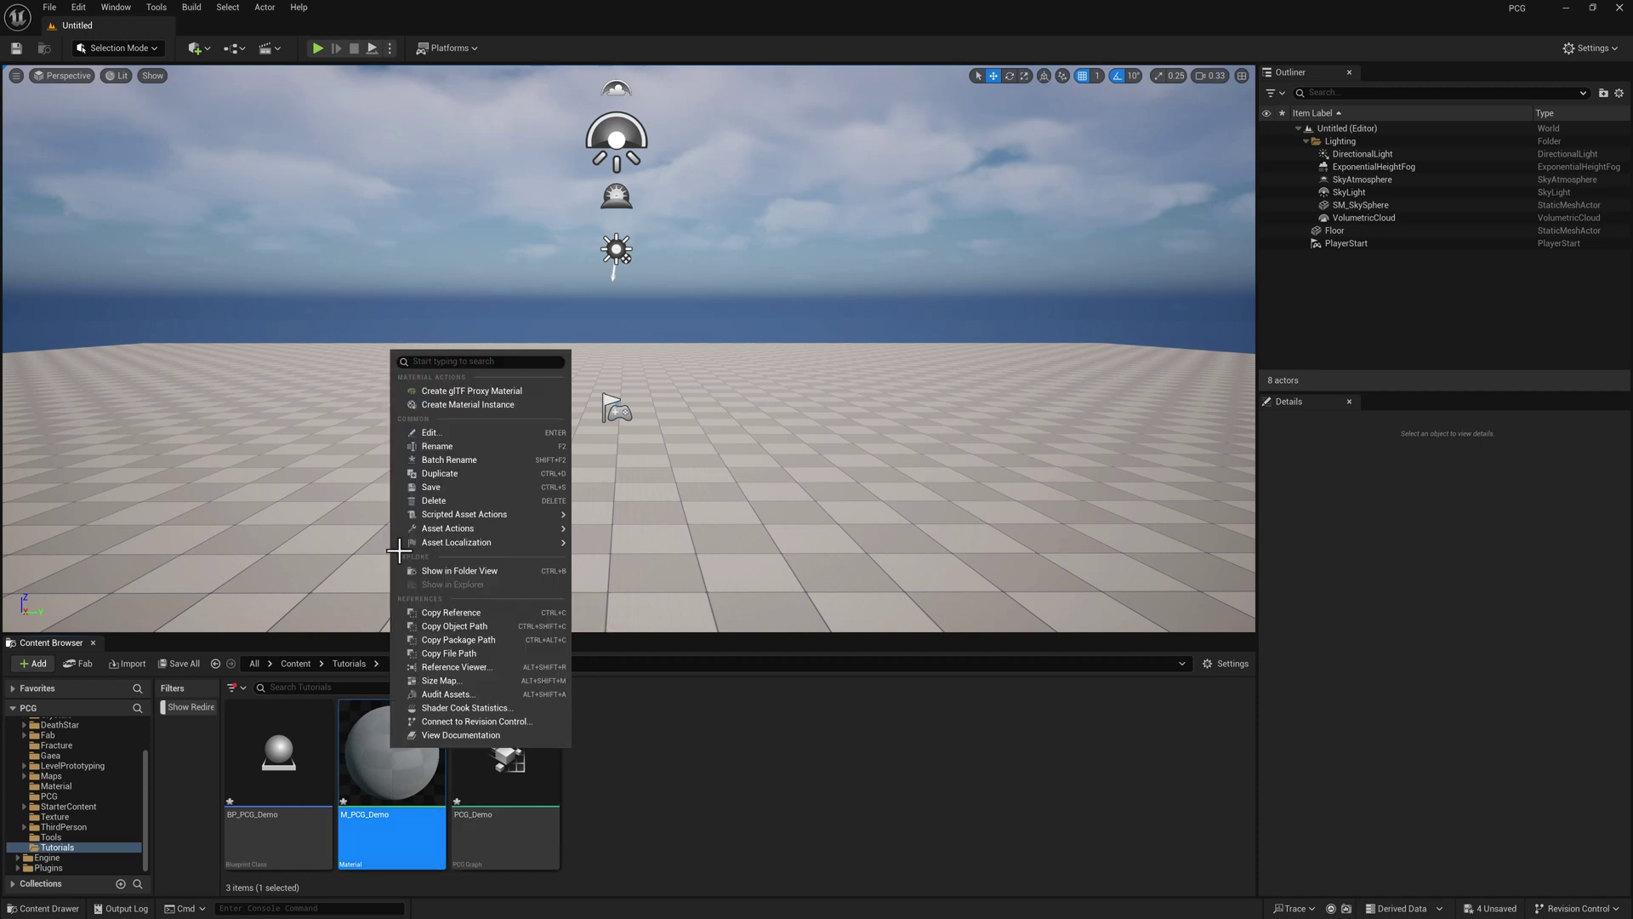
pyautogui.click(459, 405)
pyautogui.write('MI_PCG_Demo')
pyautogui.press('Return')
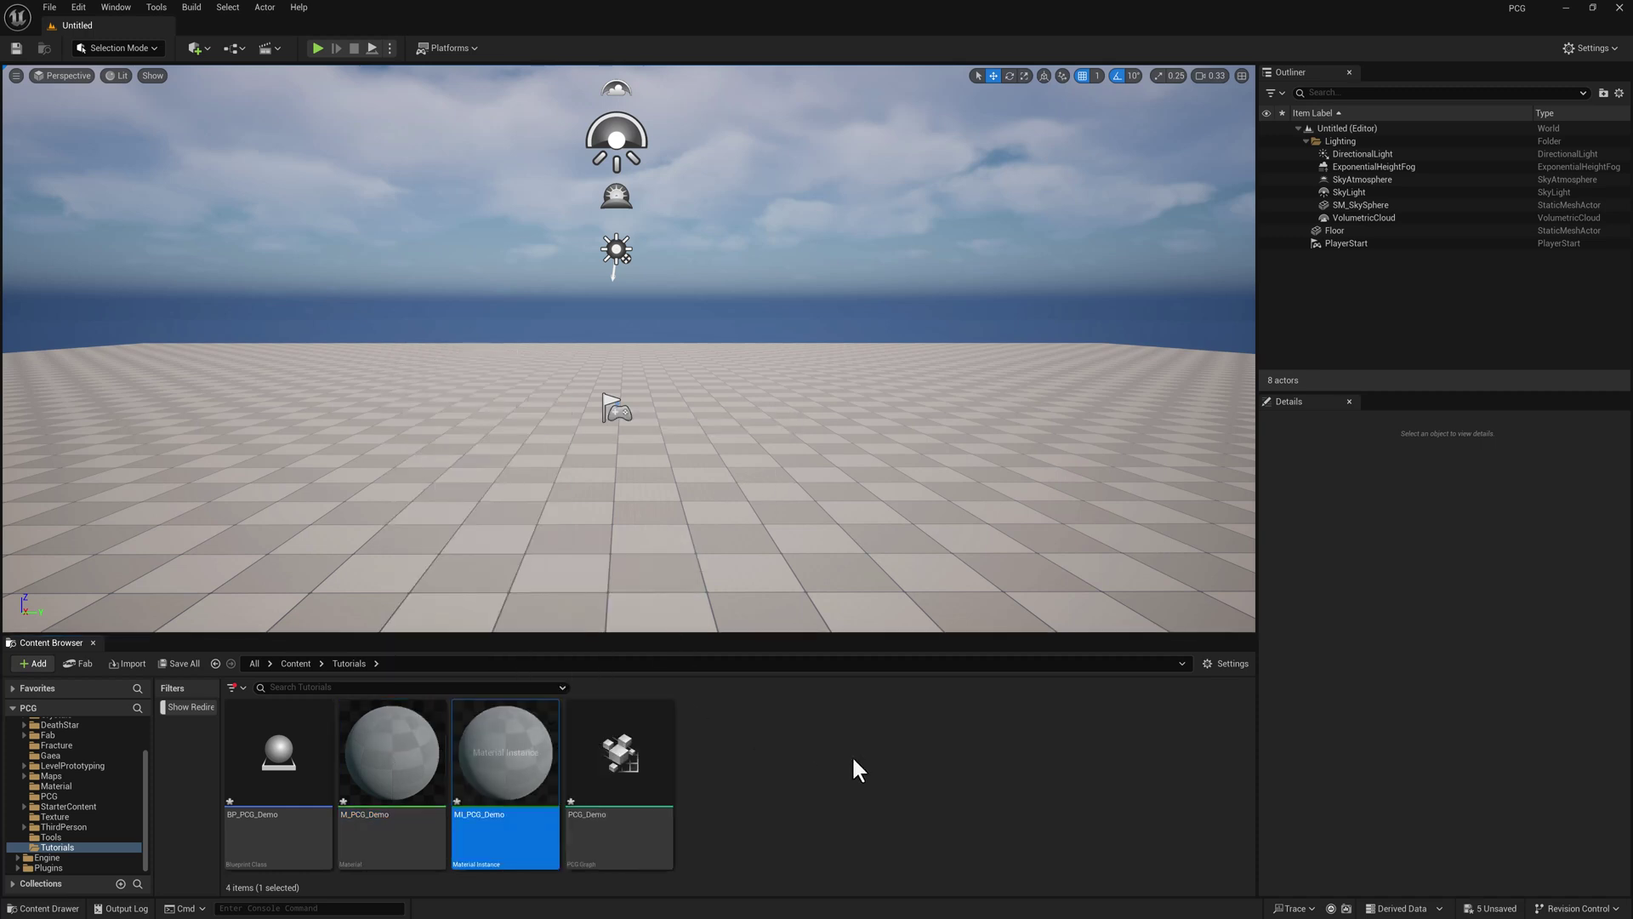
# Save all four new assets in the Tutorials folder together
pyautogui.click(328, 780)
pyautogui.keyDown('shift'); pyautogui.click(613, 754); pyautogui.keyUp('shift')
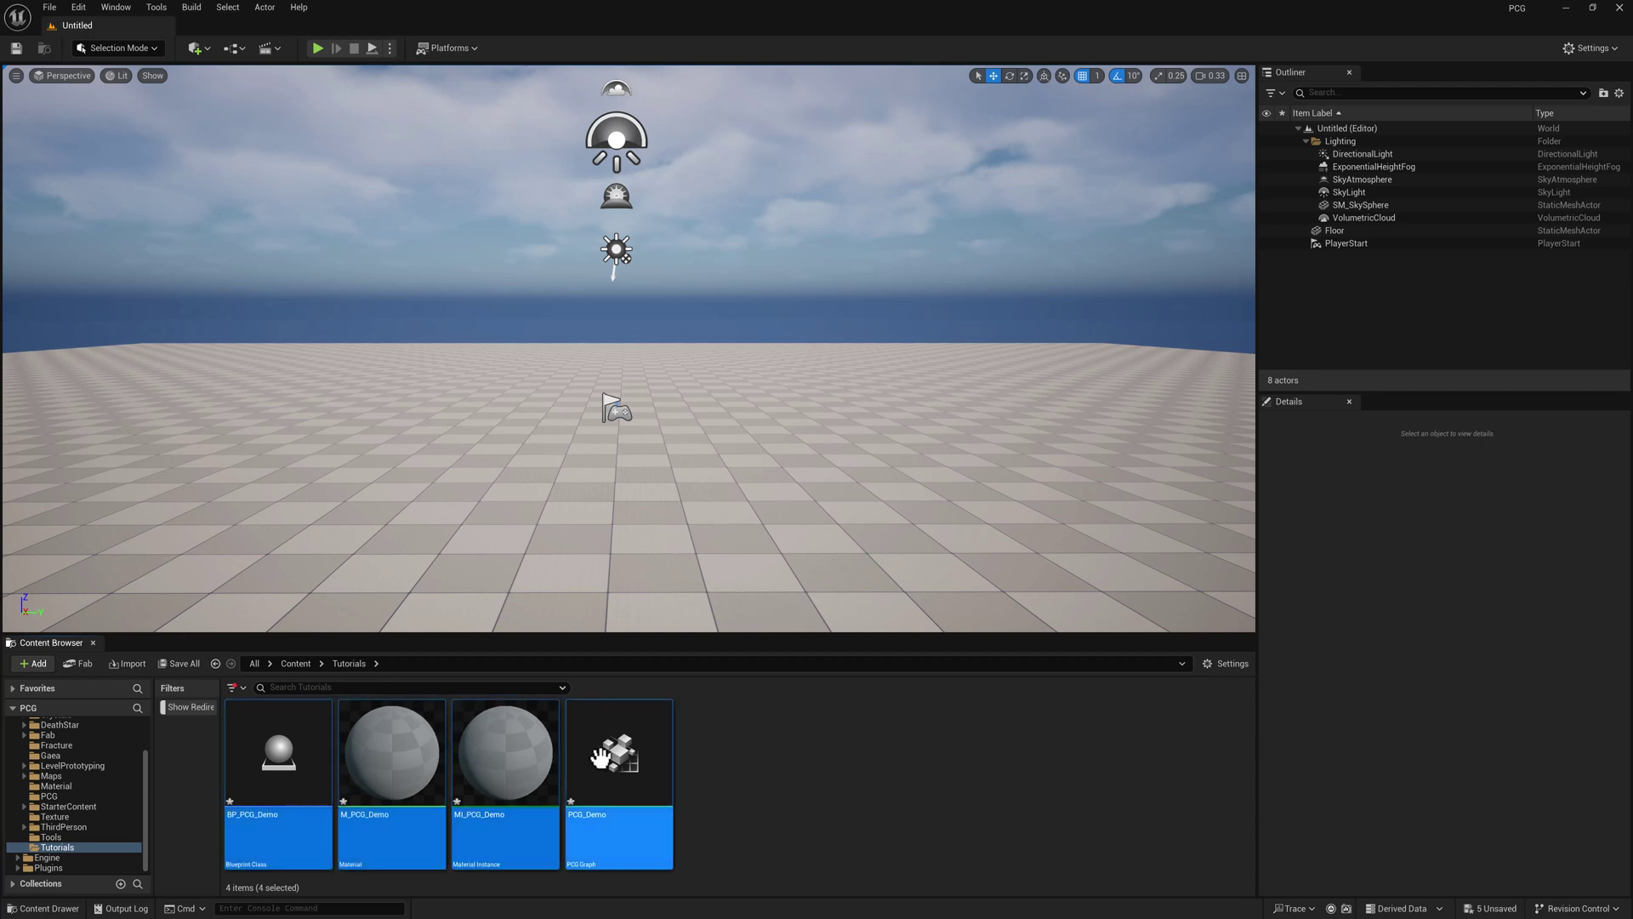
pyautogui.rightClick(613, 754)
pyautogui.click(651, 512)
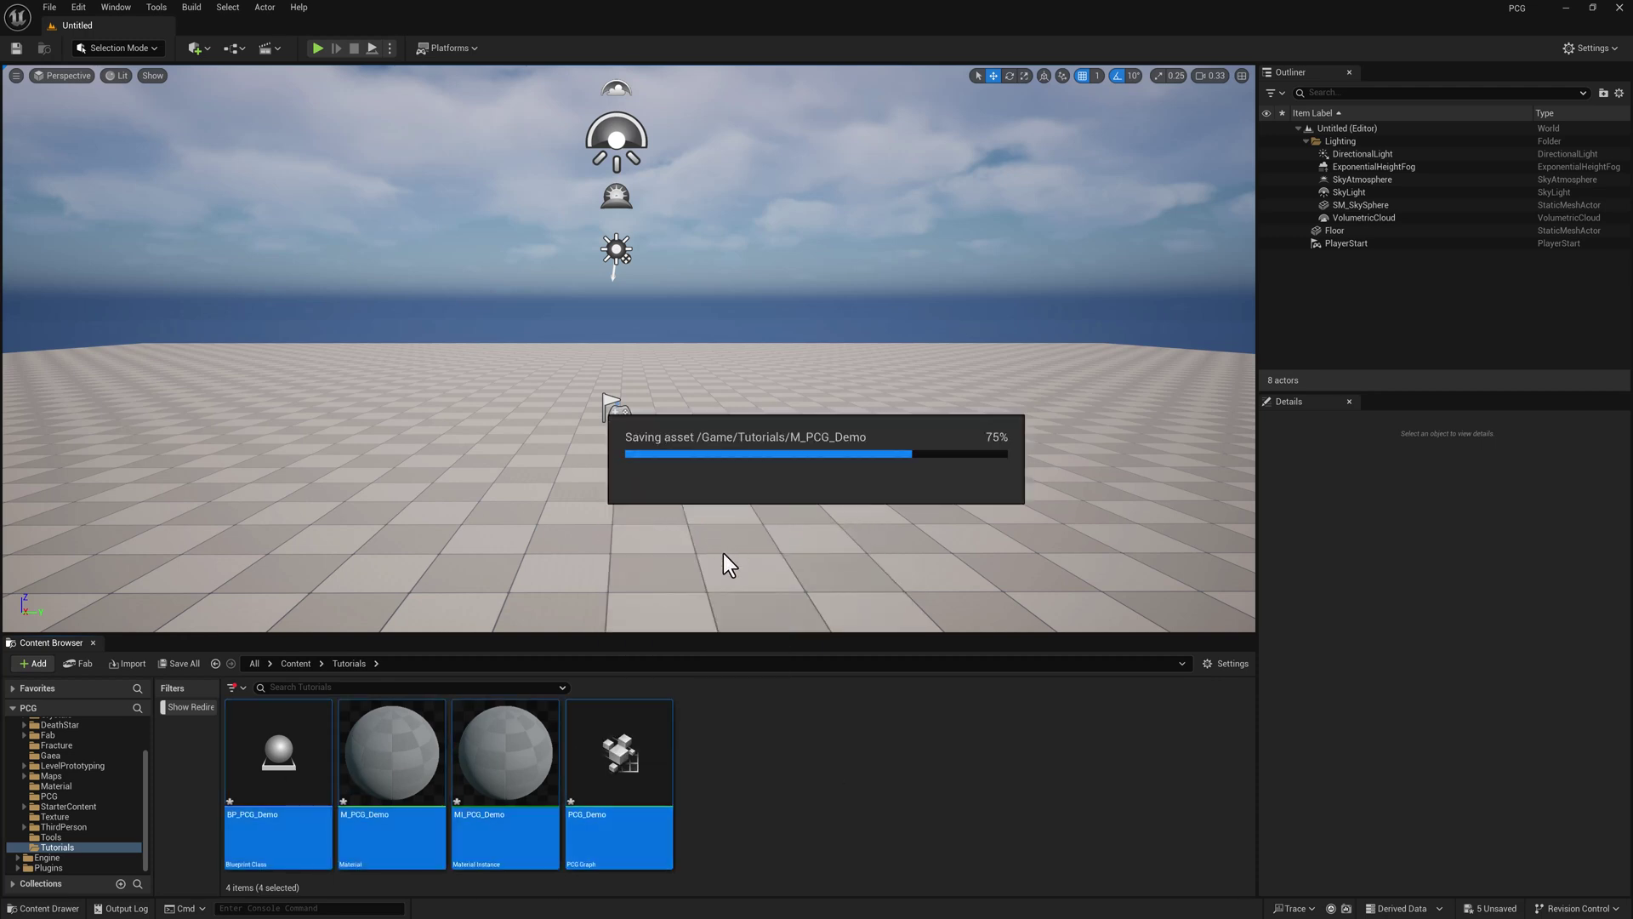
# Open BP_PCG_Demo in the full Blueprint editor, add a PCG component and compile the Blueprint
pyautogui.click(315, 774)
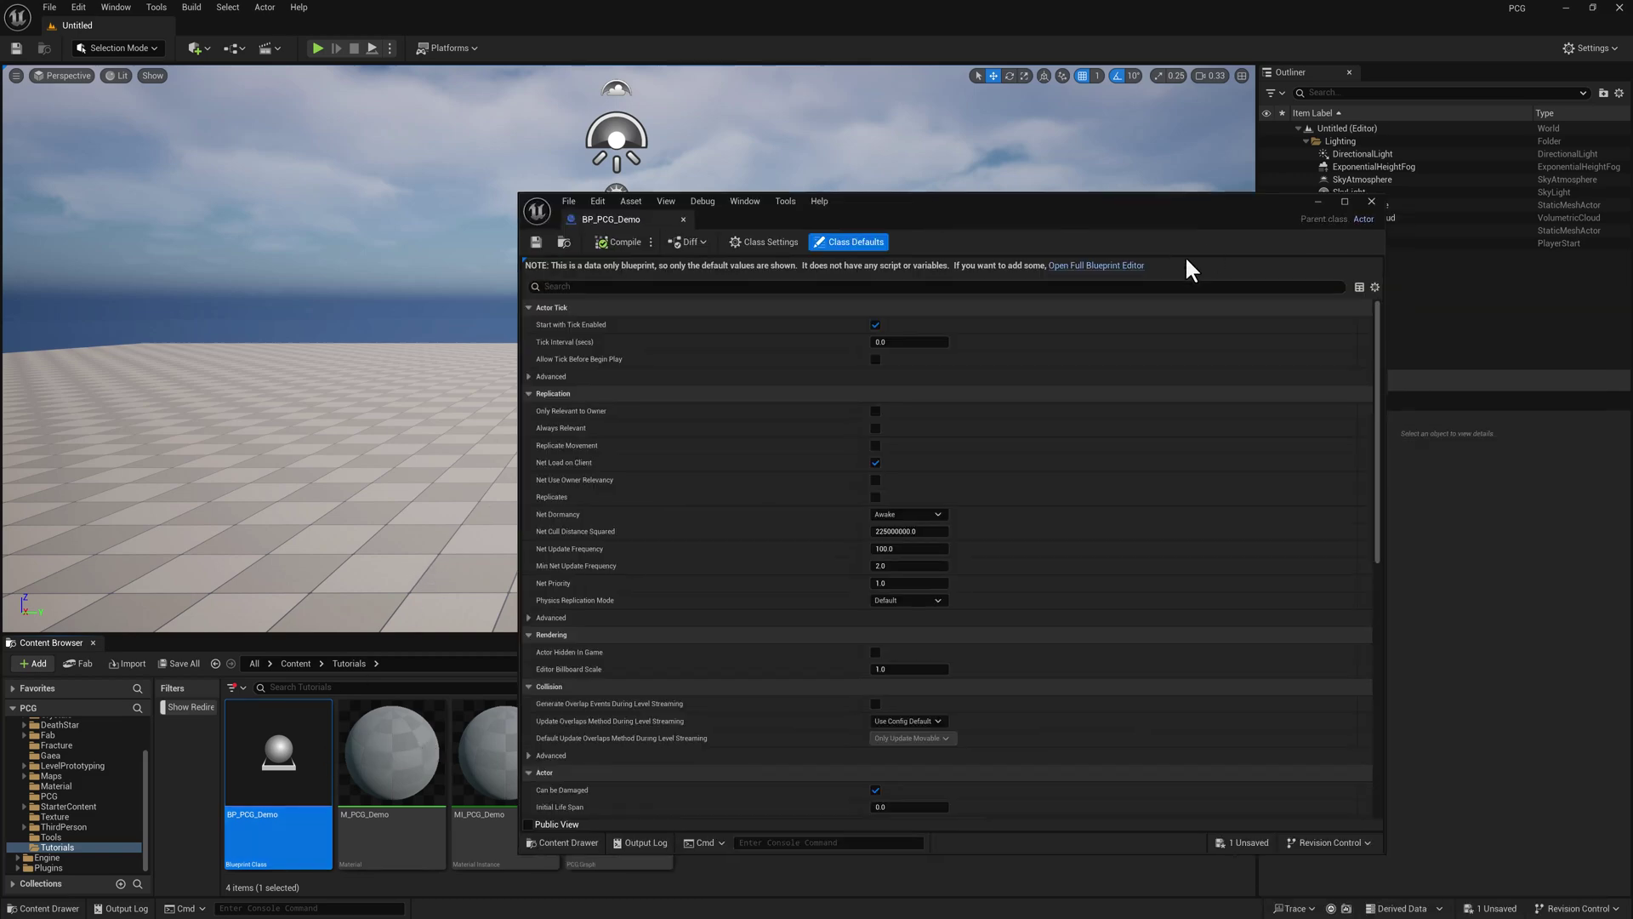
pyautogui.click(1095, 265)
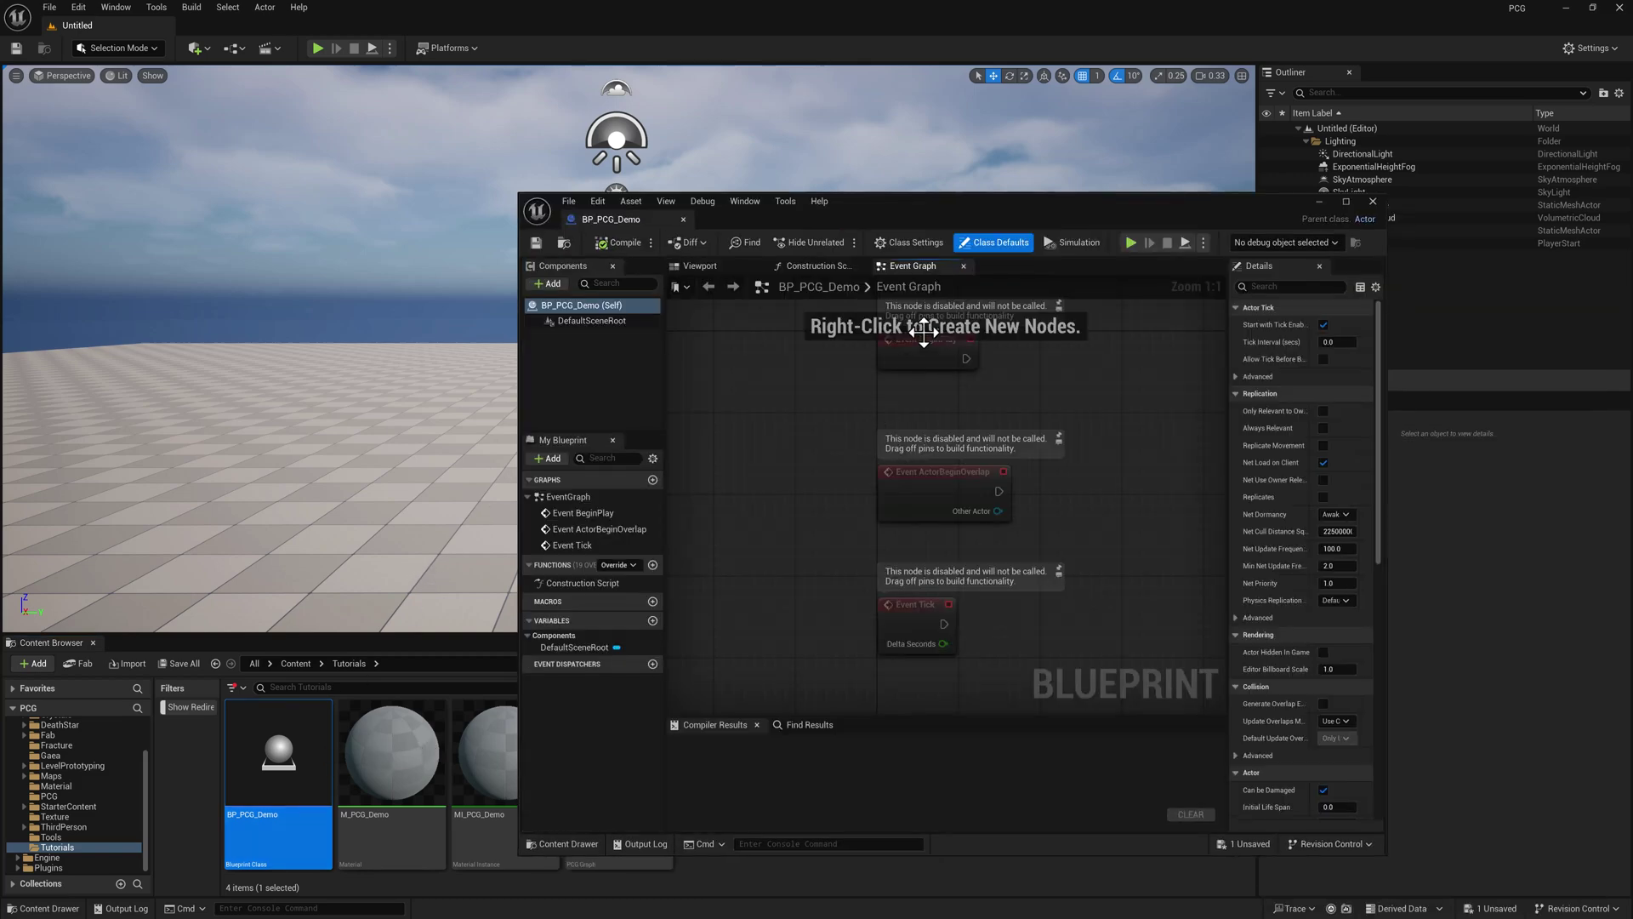
pyautogui.click(553, 284)
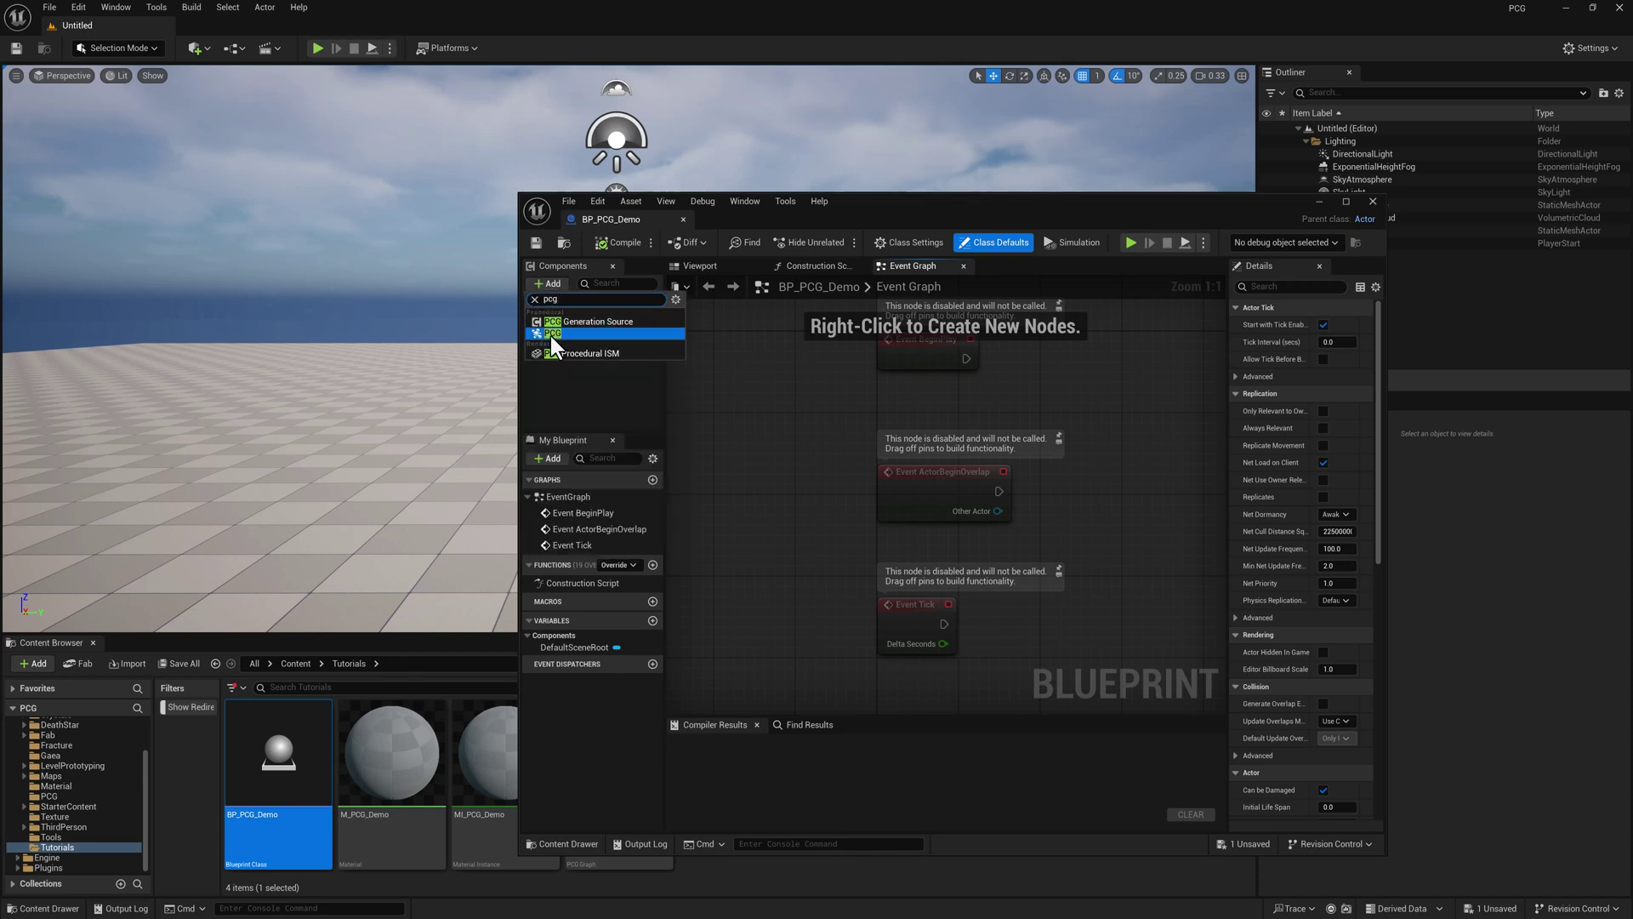
pyautogui.click(549, 335)
pyautogui.click(620, 242)
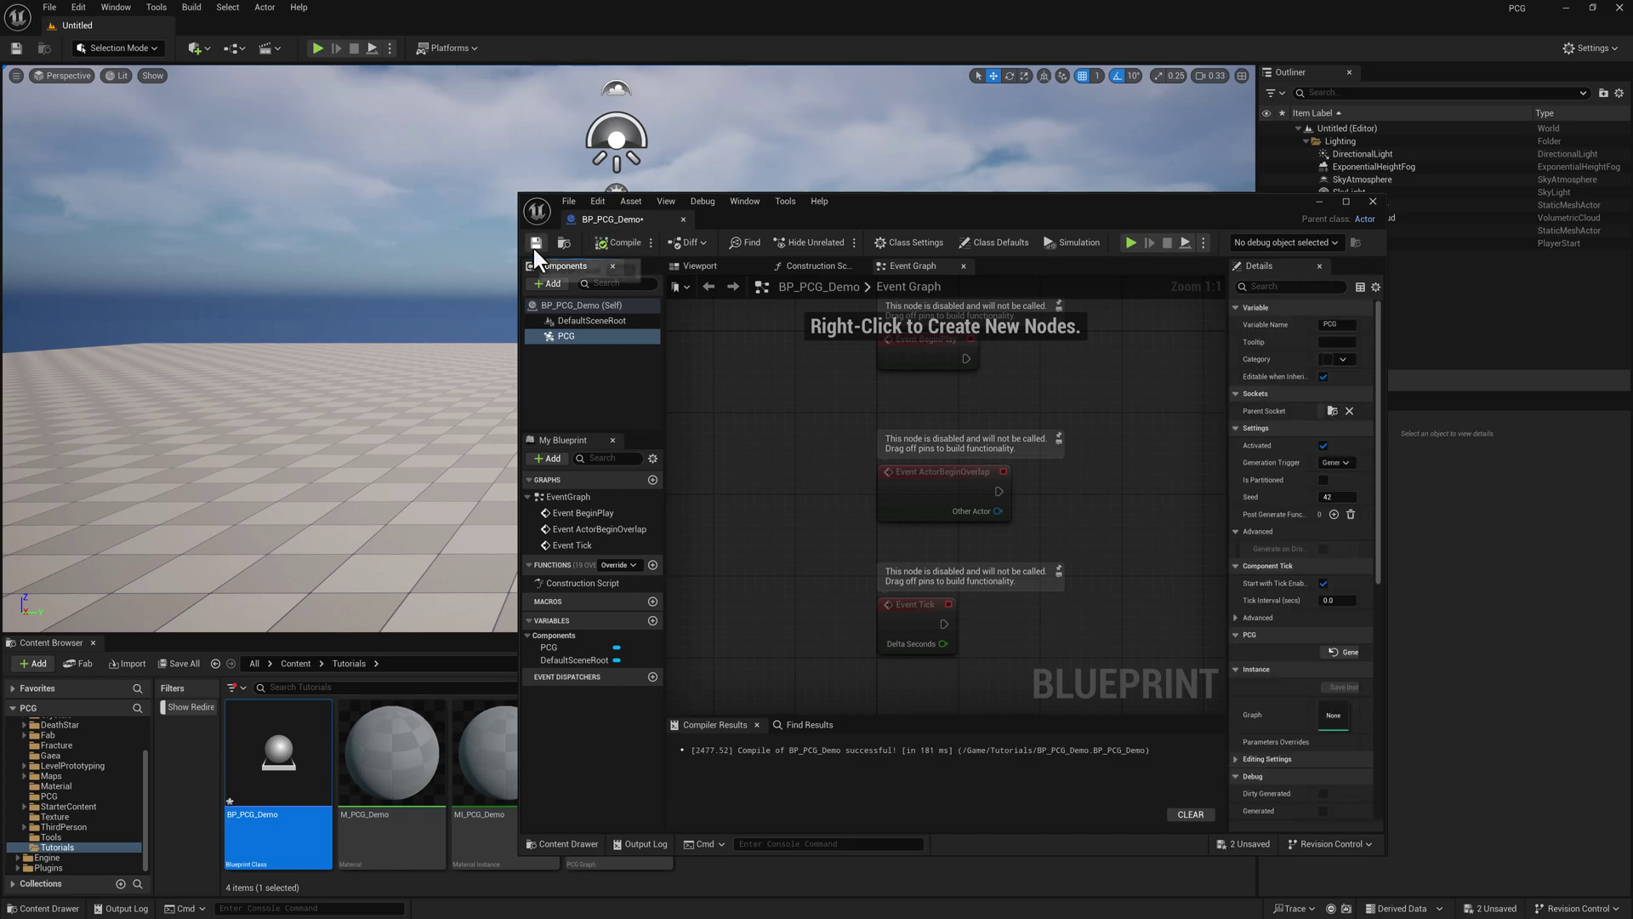
# Assign the PCG_Demo asset as the graph of the Blueprint's PCG component
pyautogui.moveTo(863, 203); pyautogui.dragTo(932, 111)
pyautogui.moveTo(605, 766); pyautogui.dragTo(1408, 621)
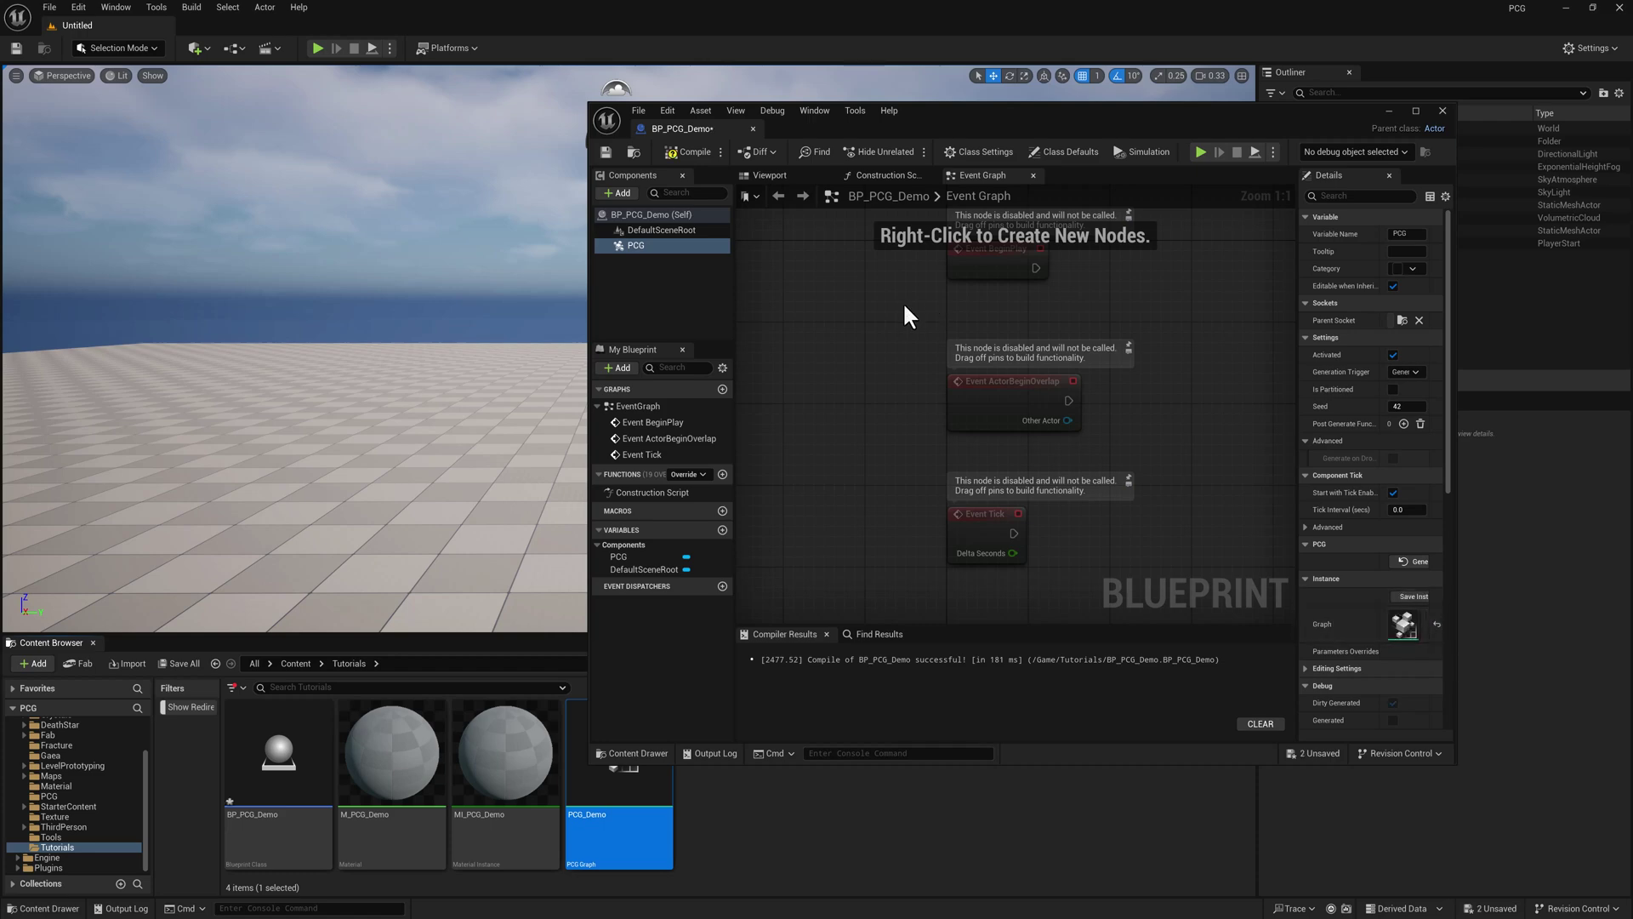
# Compile and save BP_PCG_Demo, and move its editor window away from the level viewport
pyautogui.click(692, 149)
pyautogui.click(605, 155)
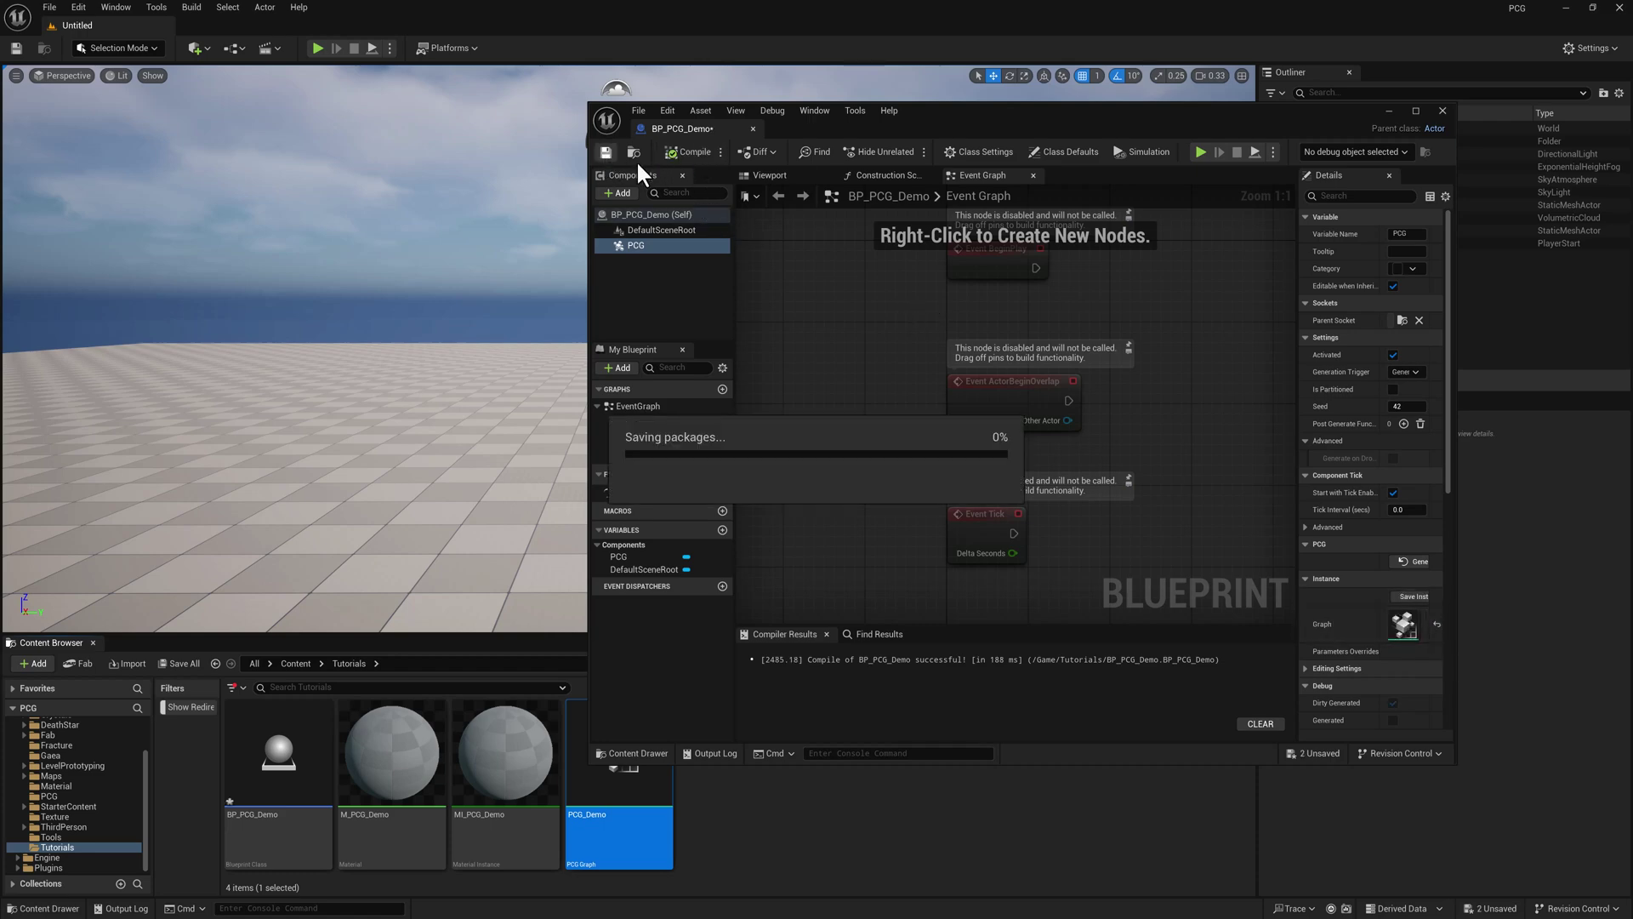
pyautogui.moveTo(953, 117); pyautogui.dragTo(1632, 367)
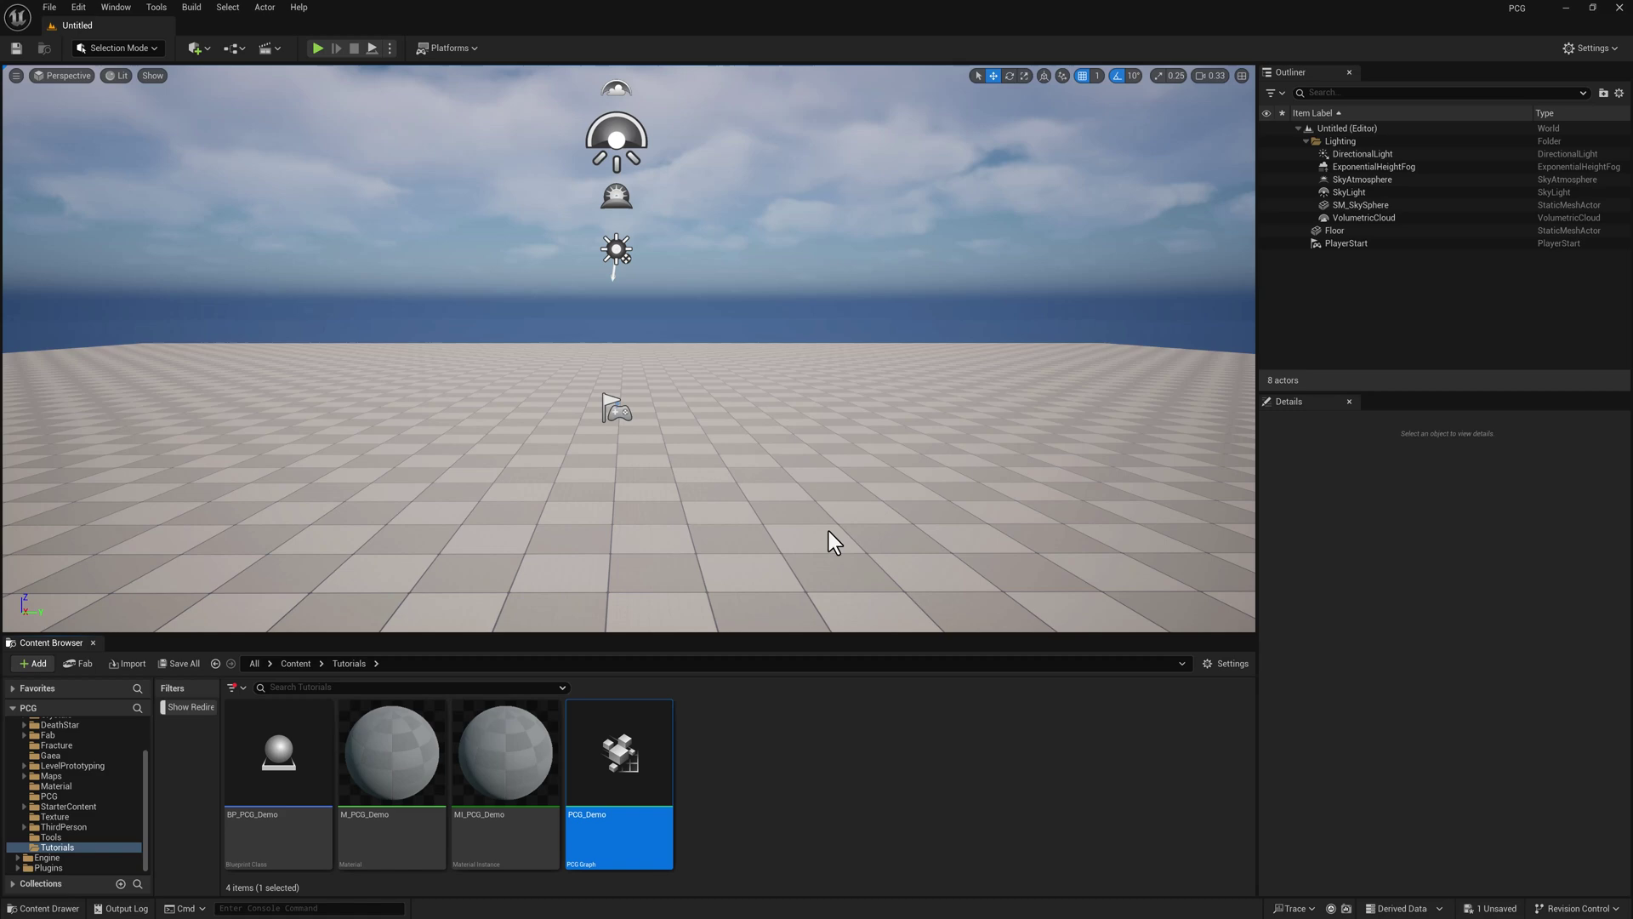
# Place BP_PCG_Demo in the level and move the actor to about Y -1277, Z 474, away from the level's centre
pyautogui.click(245, 758)
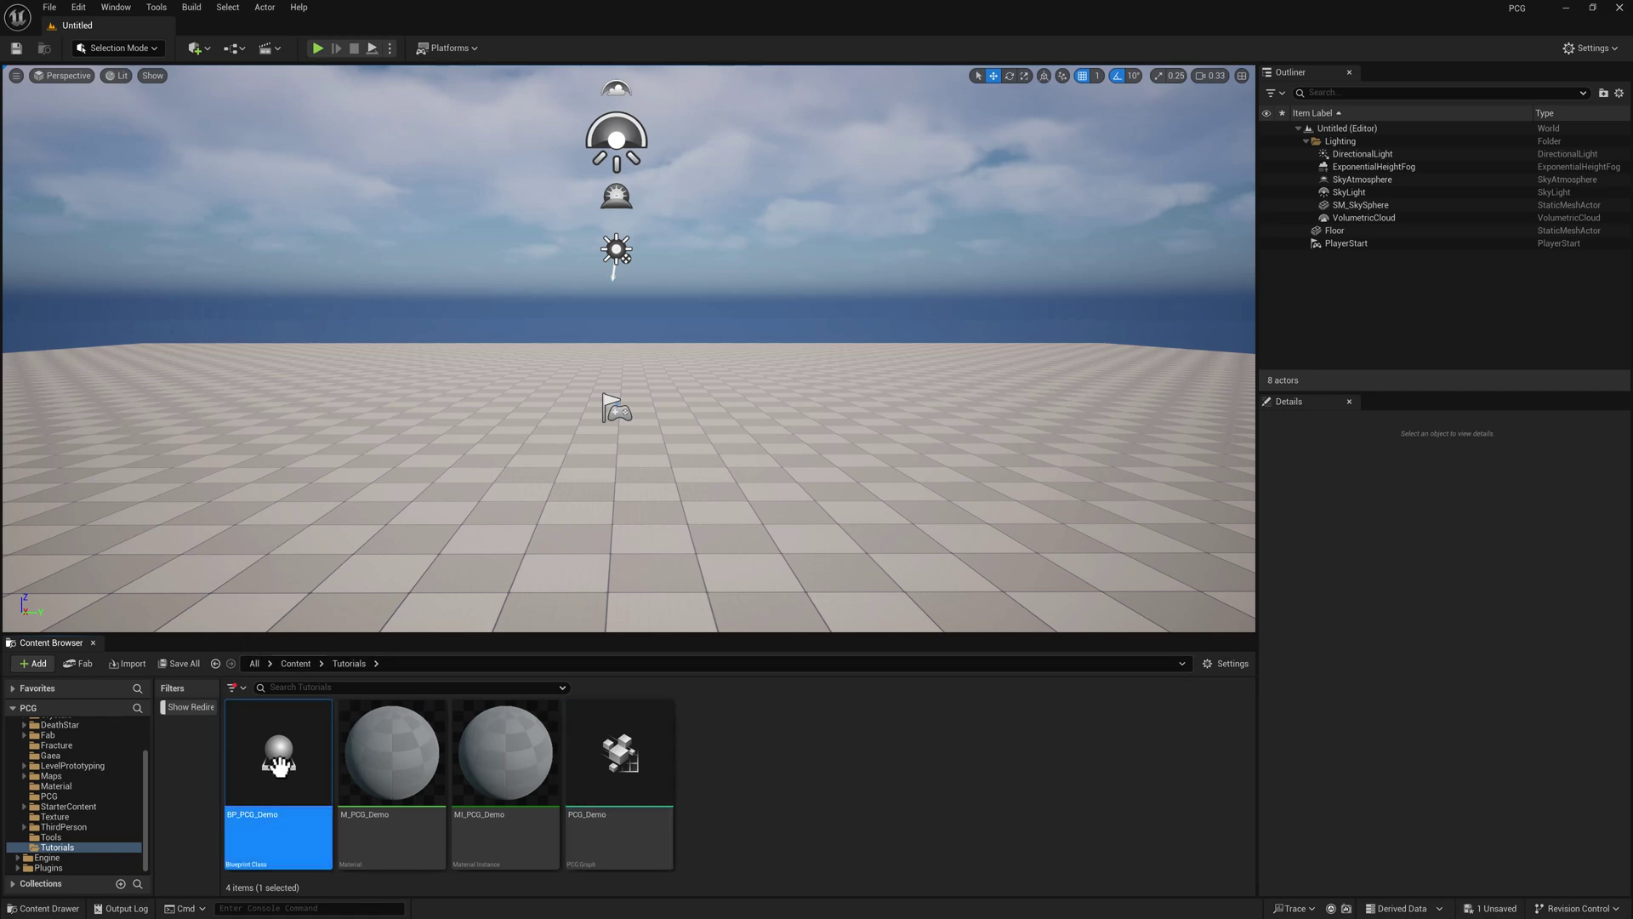
pyautogui.moveTo(277, 731); pyautogui.dragTo(341, 471)
pyautogui.moveTo(428, 464); pyautogui.dragTo(425, 407, button='right')
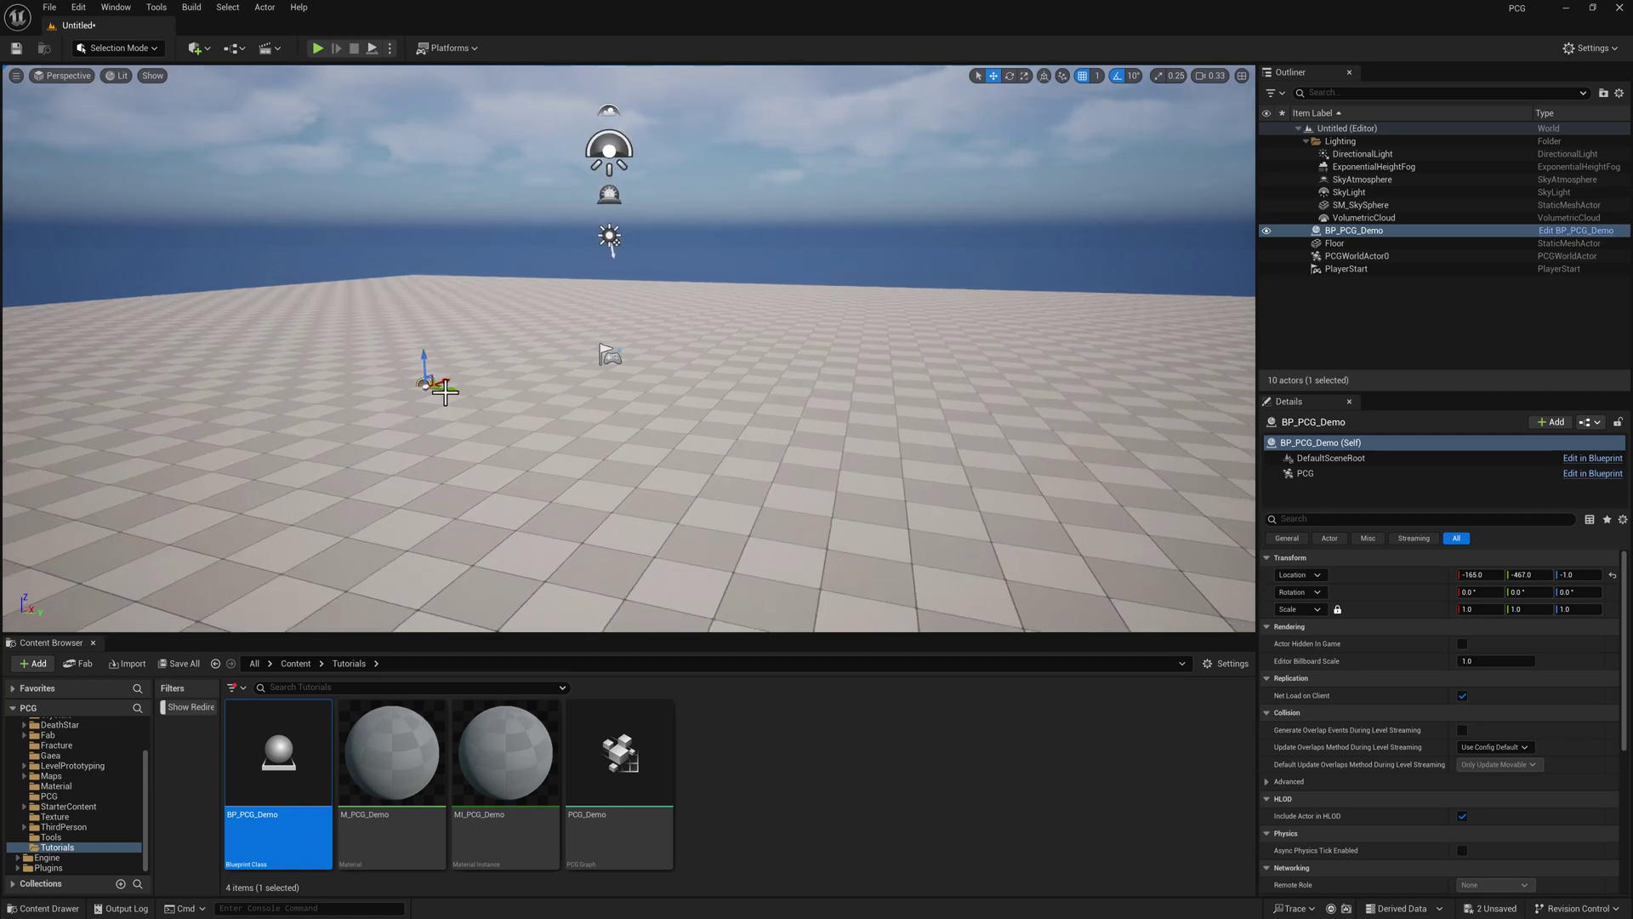
pyautogui.moveTo(425, 382); pyautogui.dragTo(198, 208)
# Open the PCG_Demo graph and add a Create Points Grid node below the Input node
pyautogui.click(622, 760)
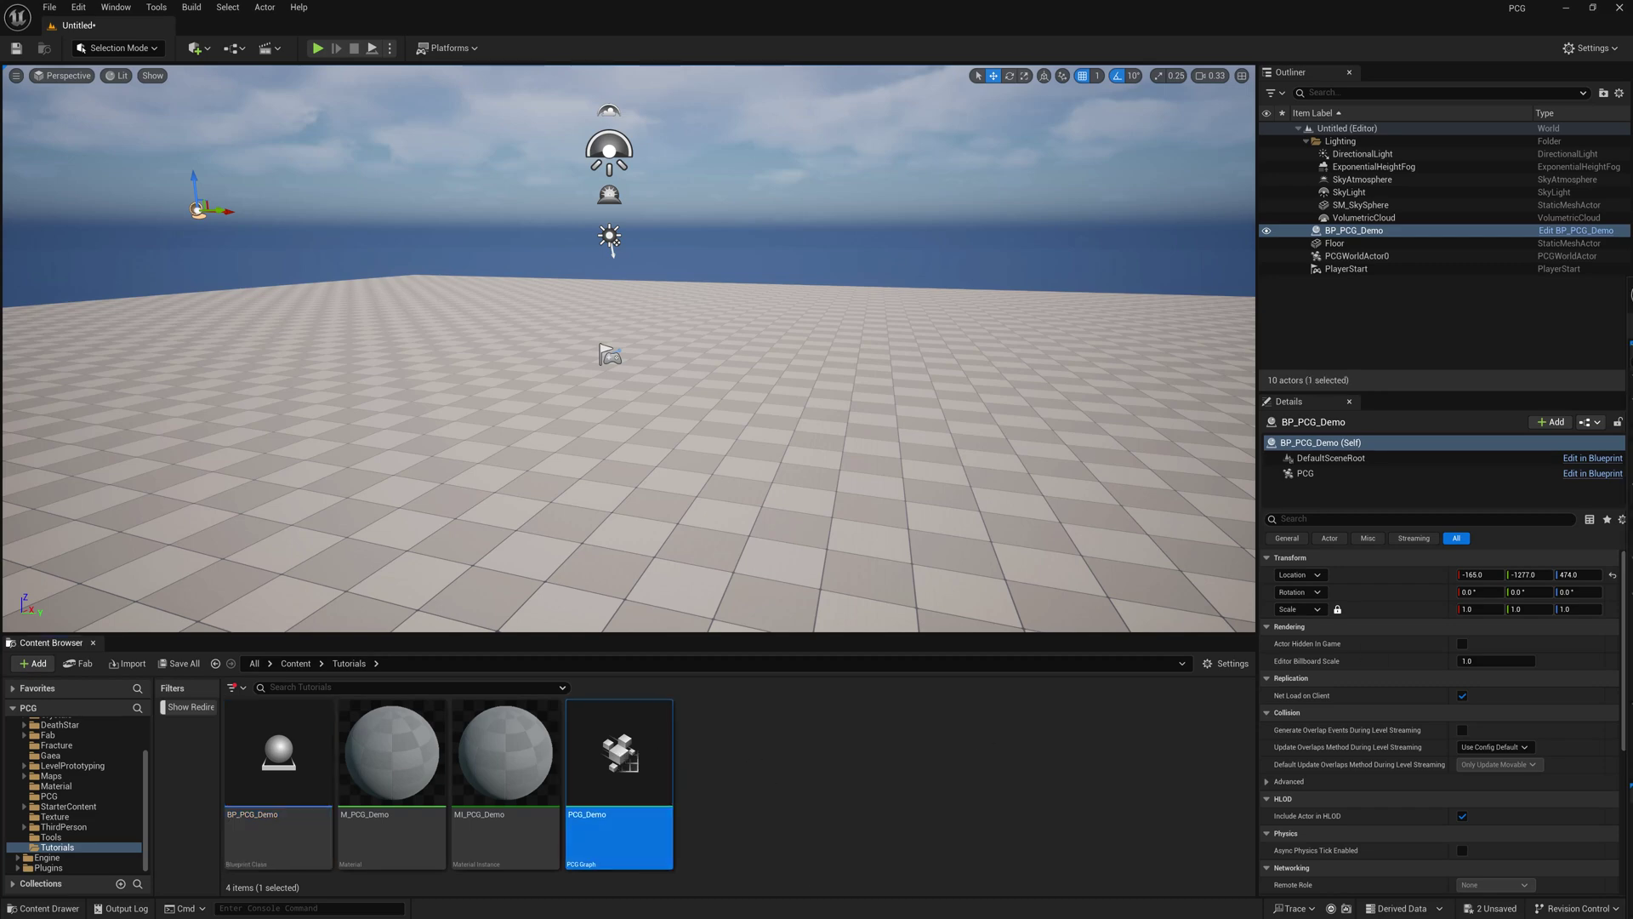
pyautogui.moveTo(1632, 153); pyautogui.dragTo(1329, 128)
pyautogui.rightClick(897, 471)
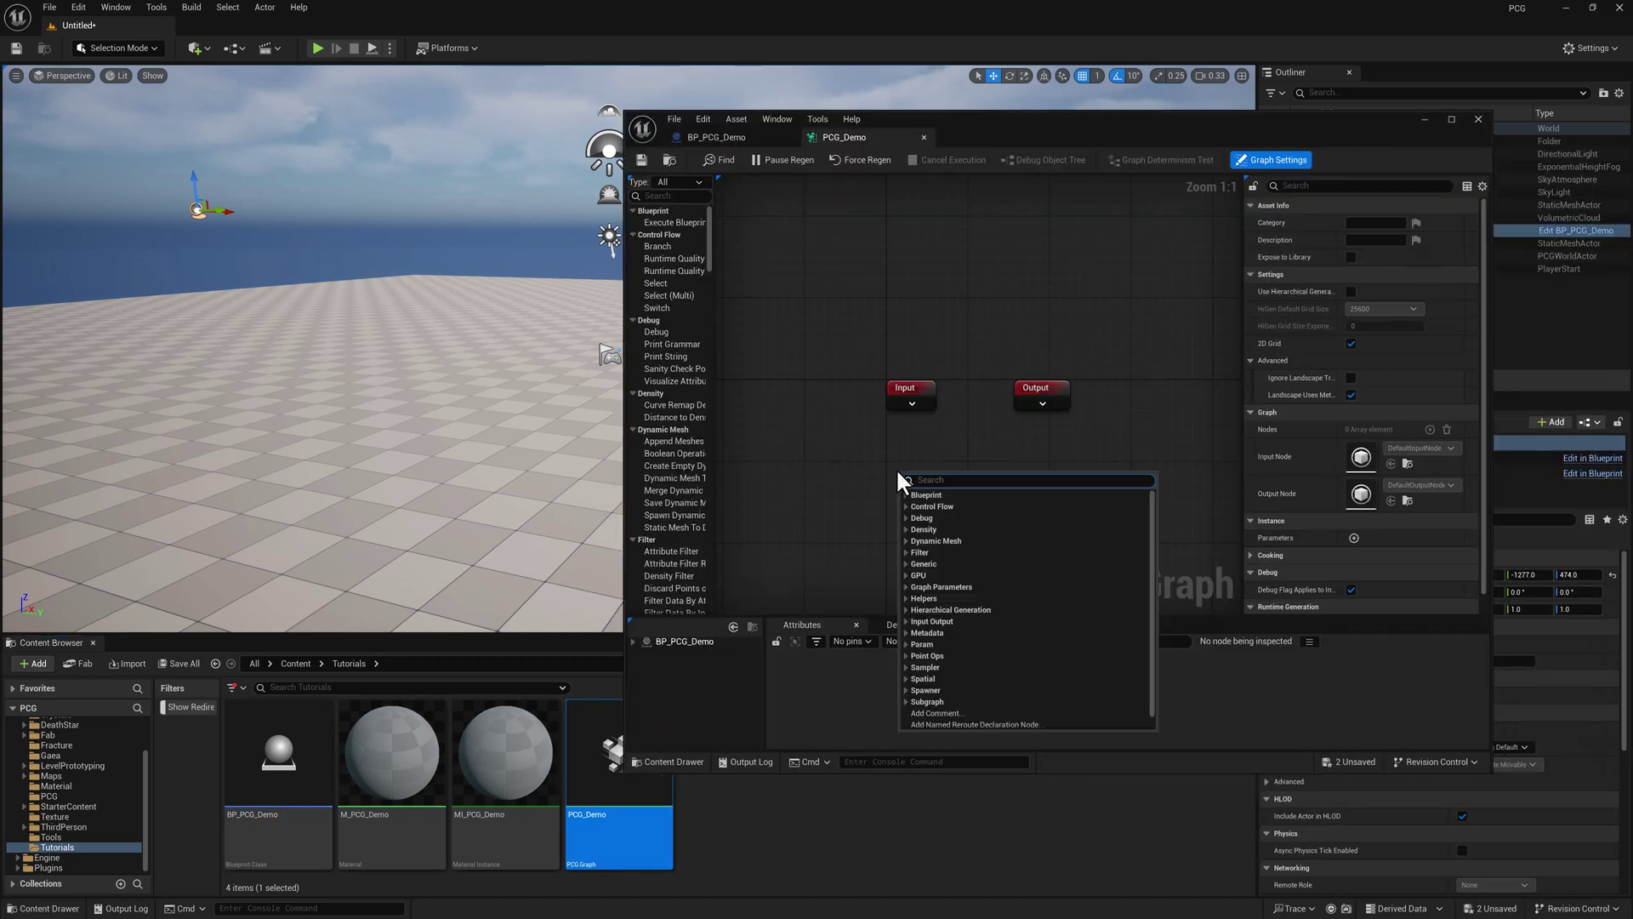
pyautogui.write('create poin')
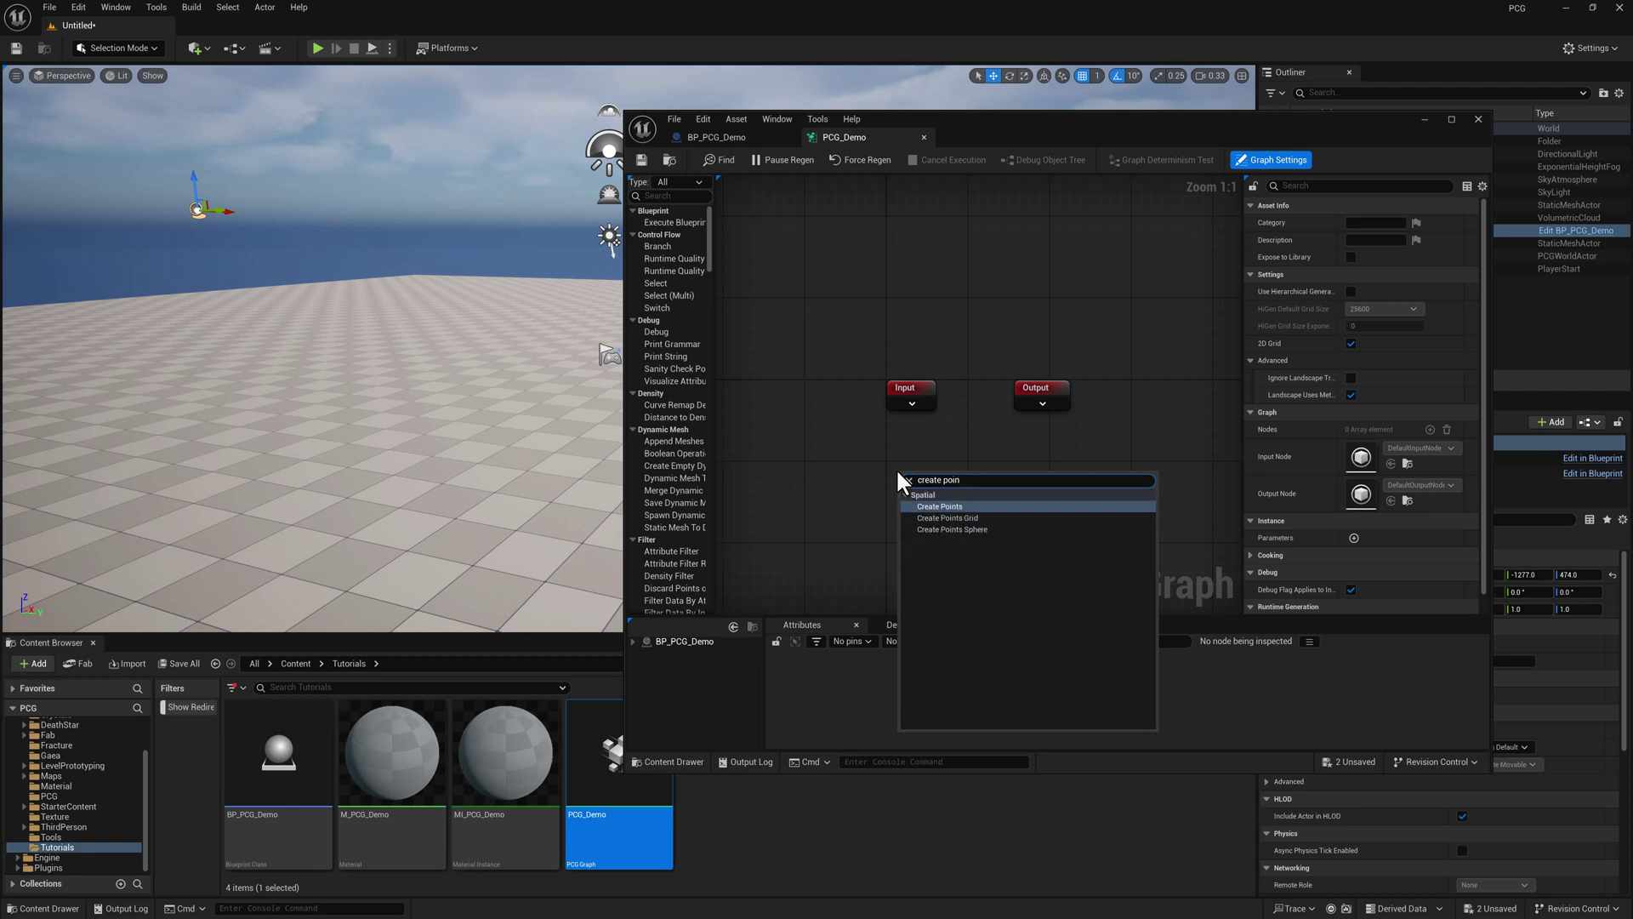
pyautogui.click(969, 517)
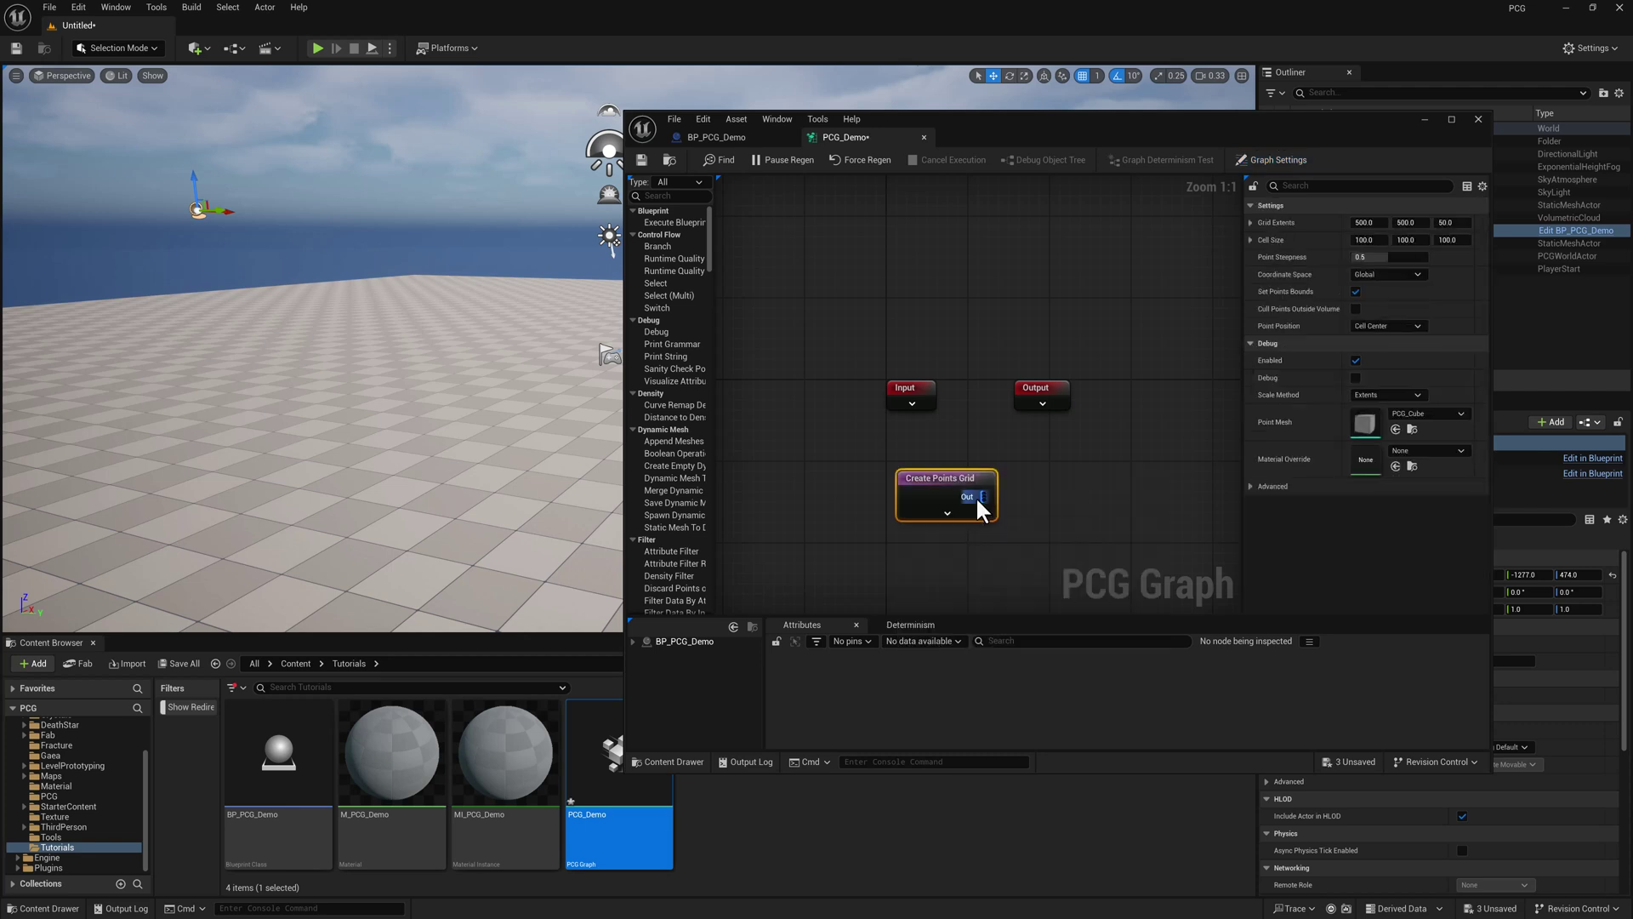
# Turn on debug display for the Create Points Grid node and set its Z grid extent to 500
pyautogui.moveTo(953, 149); pyautogui.dragTo(1124, 158)
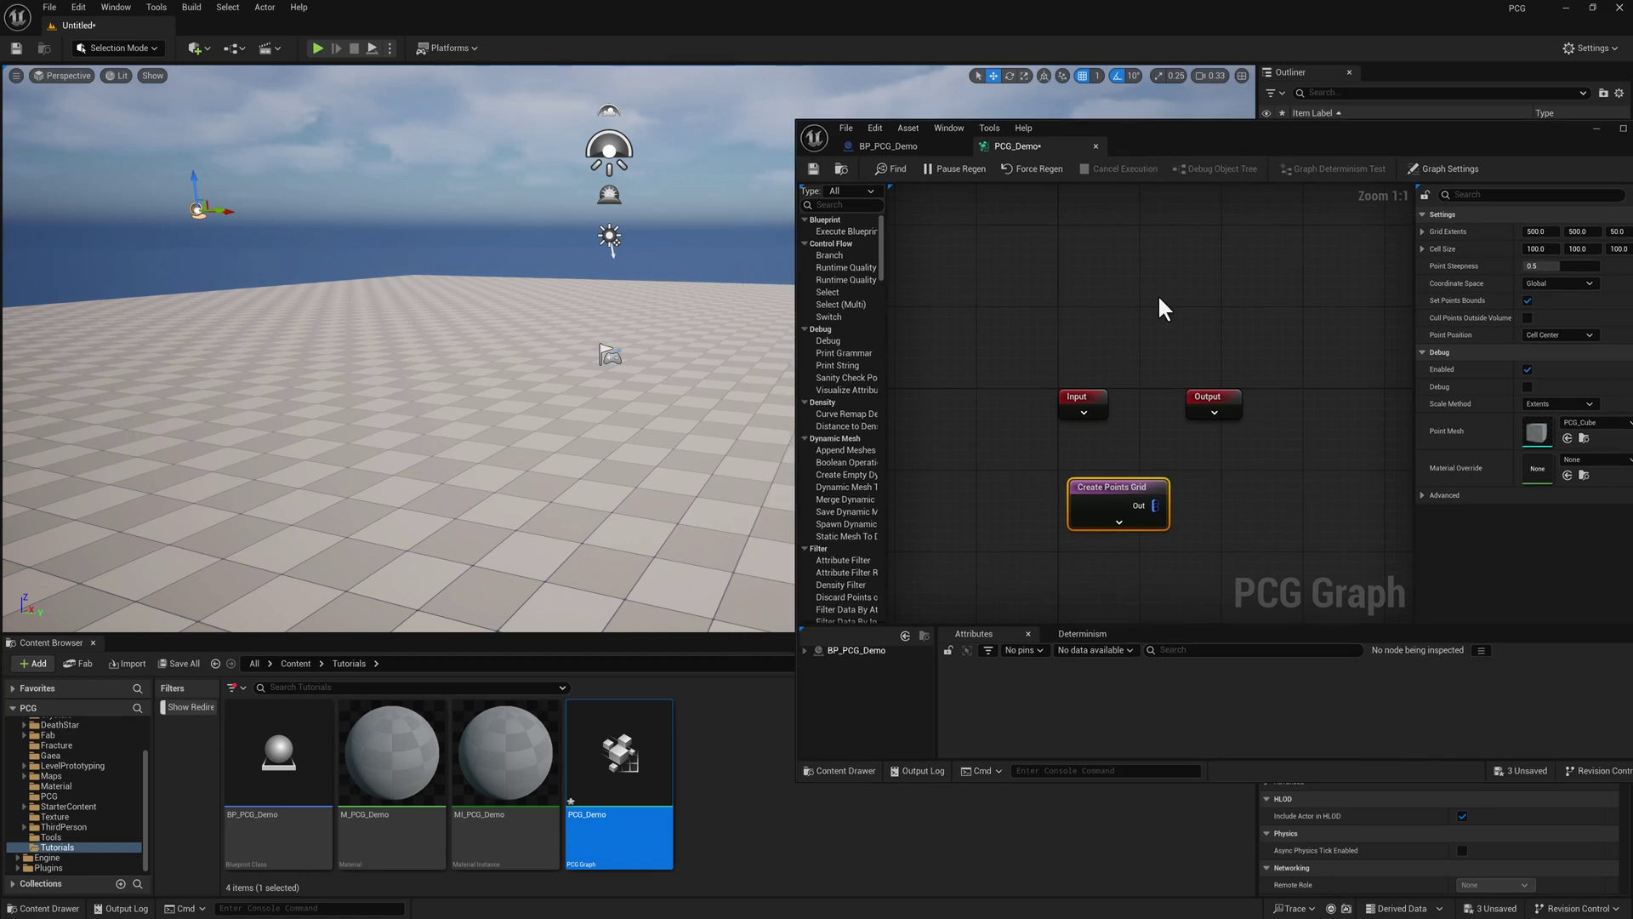
pyautogui.press('d')
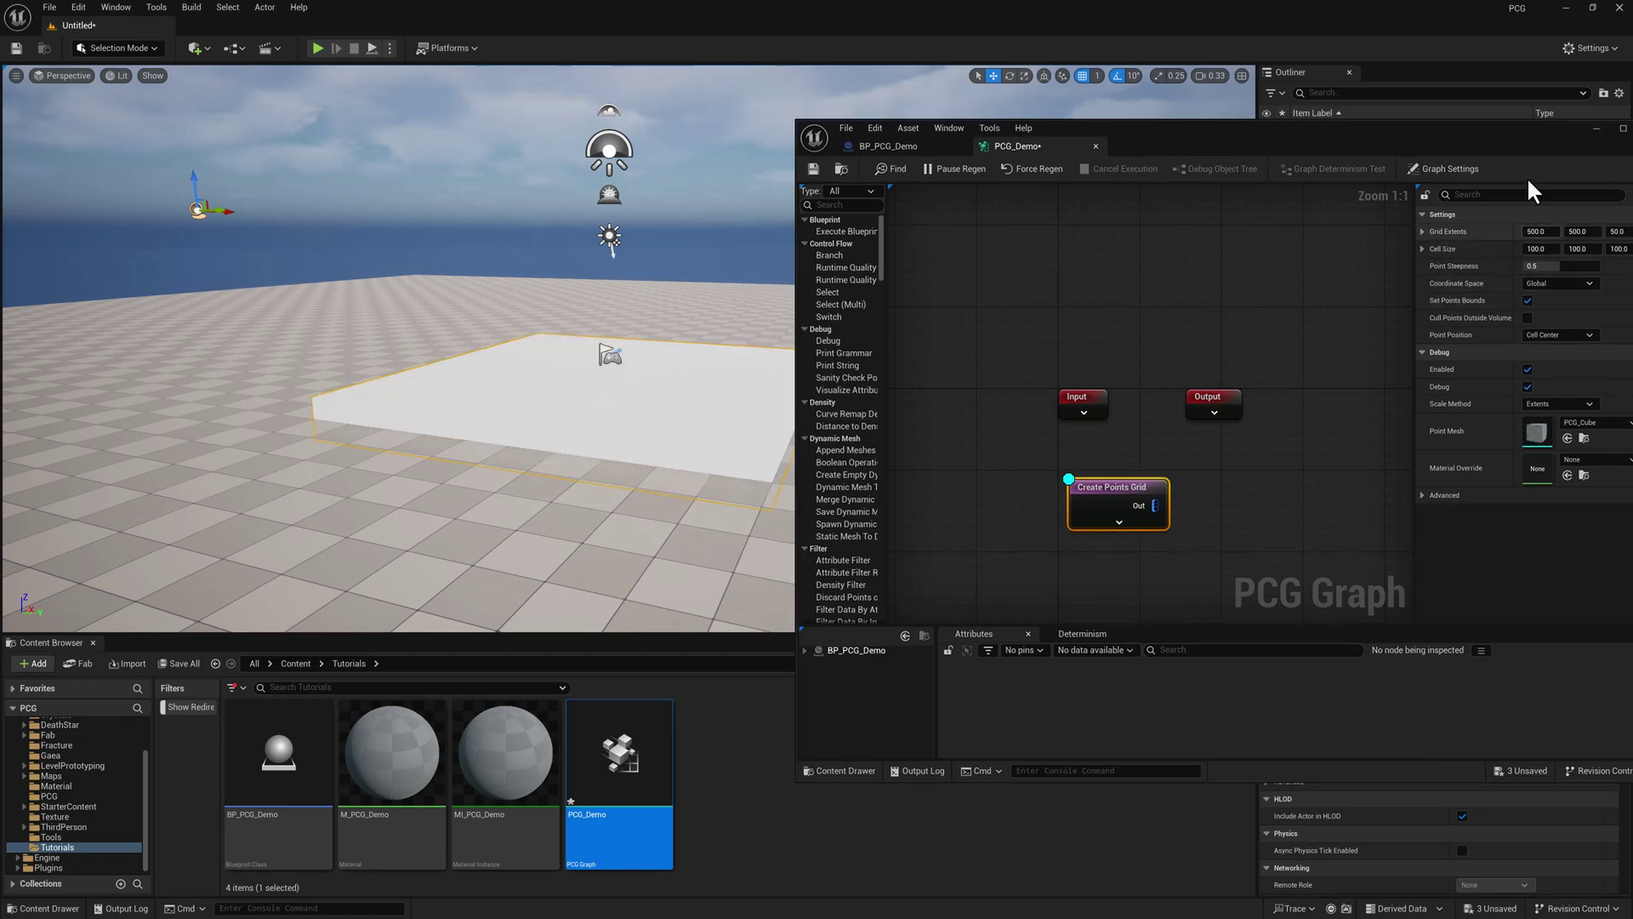
pyautogui.moveTo(1489, 139); pyautogui.dragTo(1438, 144)
pyautogui.click(1566, 238)
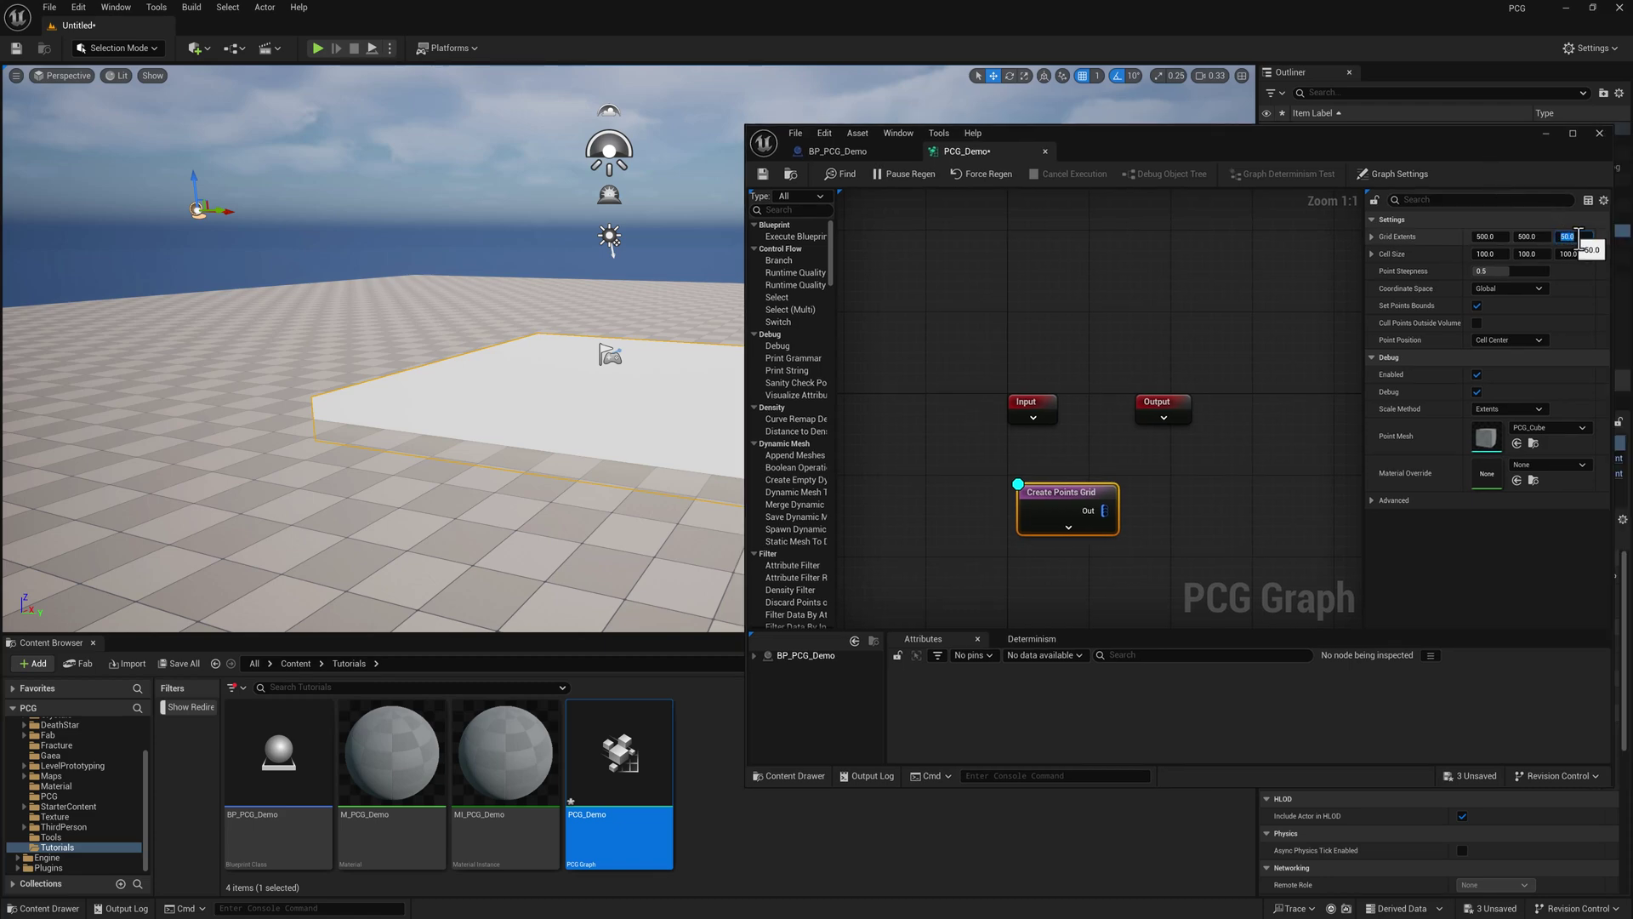
pyautogui.write('500')
pyautogui.press('Return')
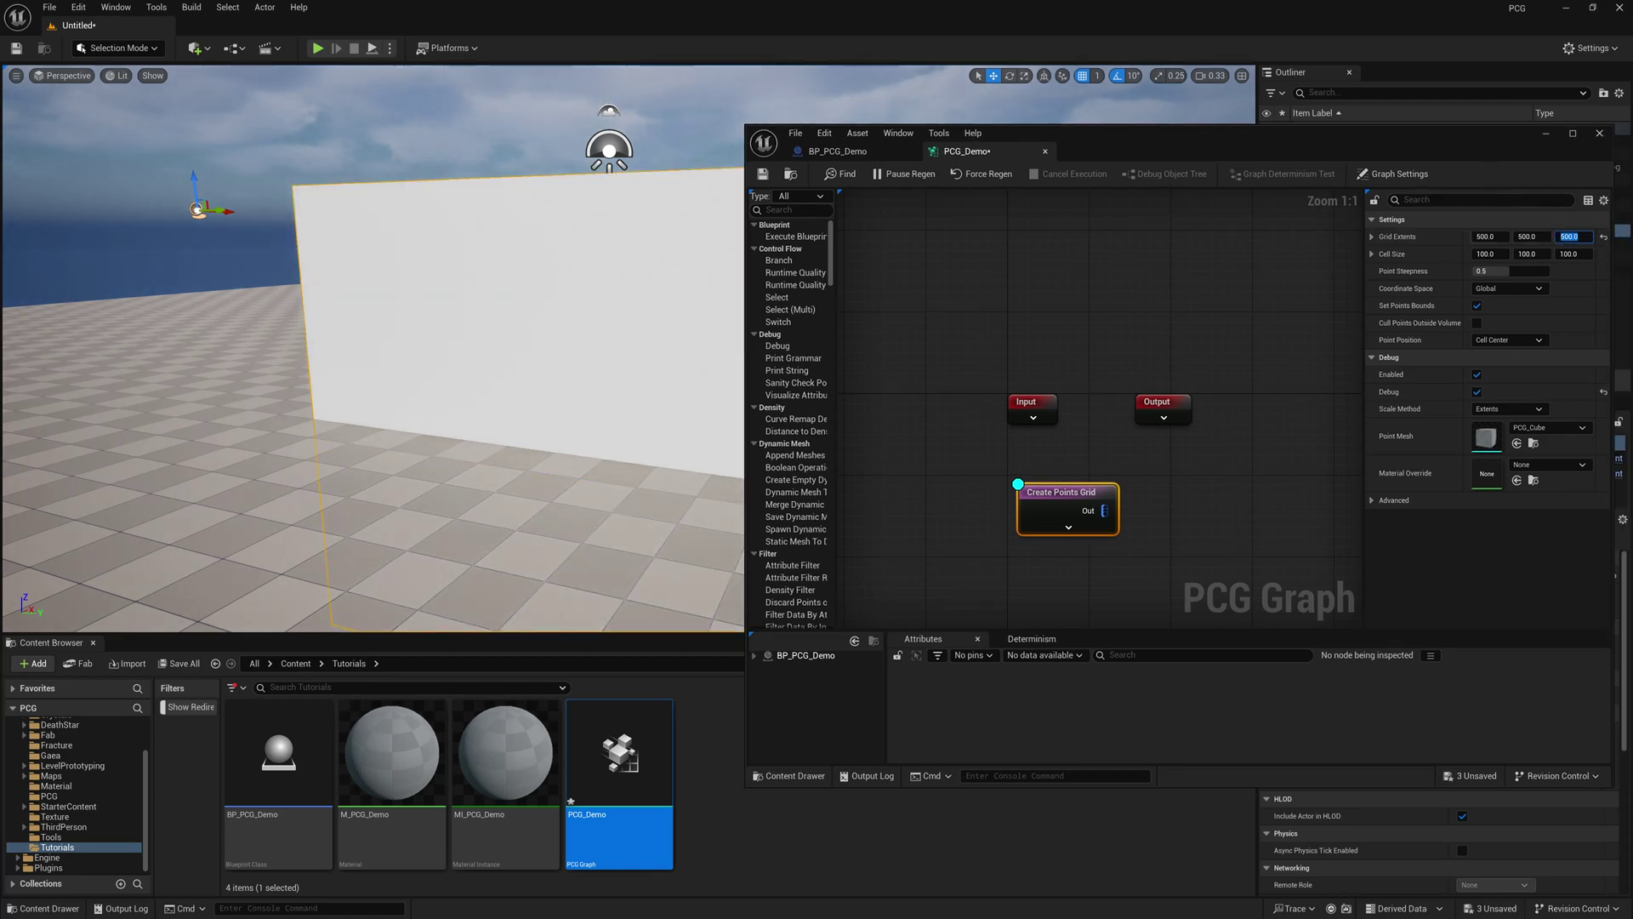
# Add a Transform Points node fed by the Create Points Grid output and align it beside that node
pyautogui.press('s')
pyautogui.moveTo(510, 357); pyautogui.dragTo(553, 392, button='right')
pyautogui.moveTo(1182, 488); pyautogui.dragTo(1115, 381, button='right')
pyautogui.moveTo(1038, 404); pyautogui.dragTo(1104, 403)
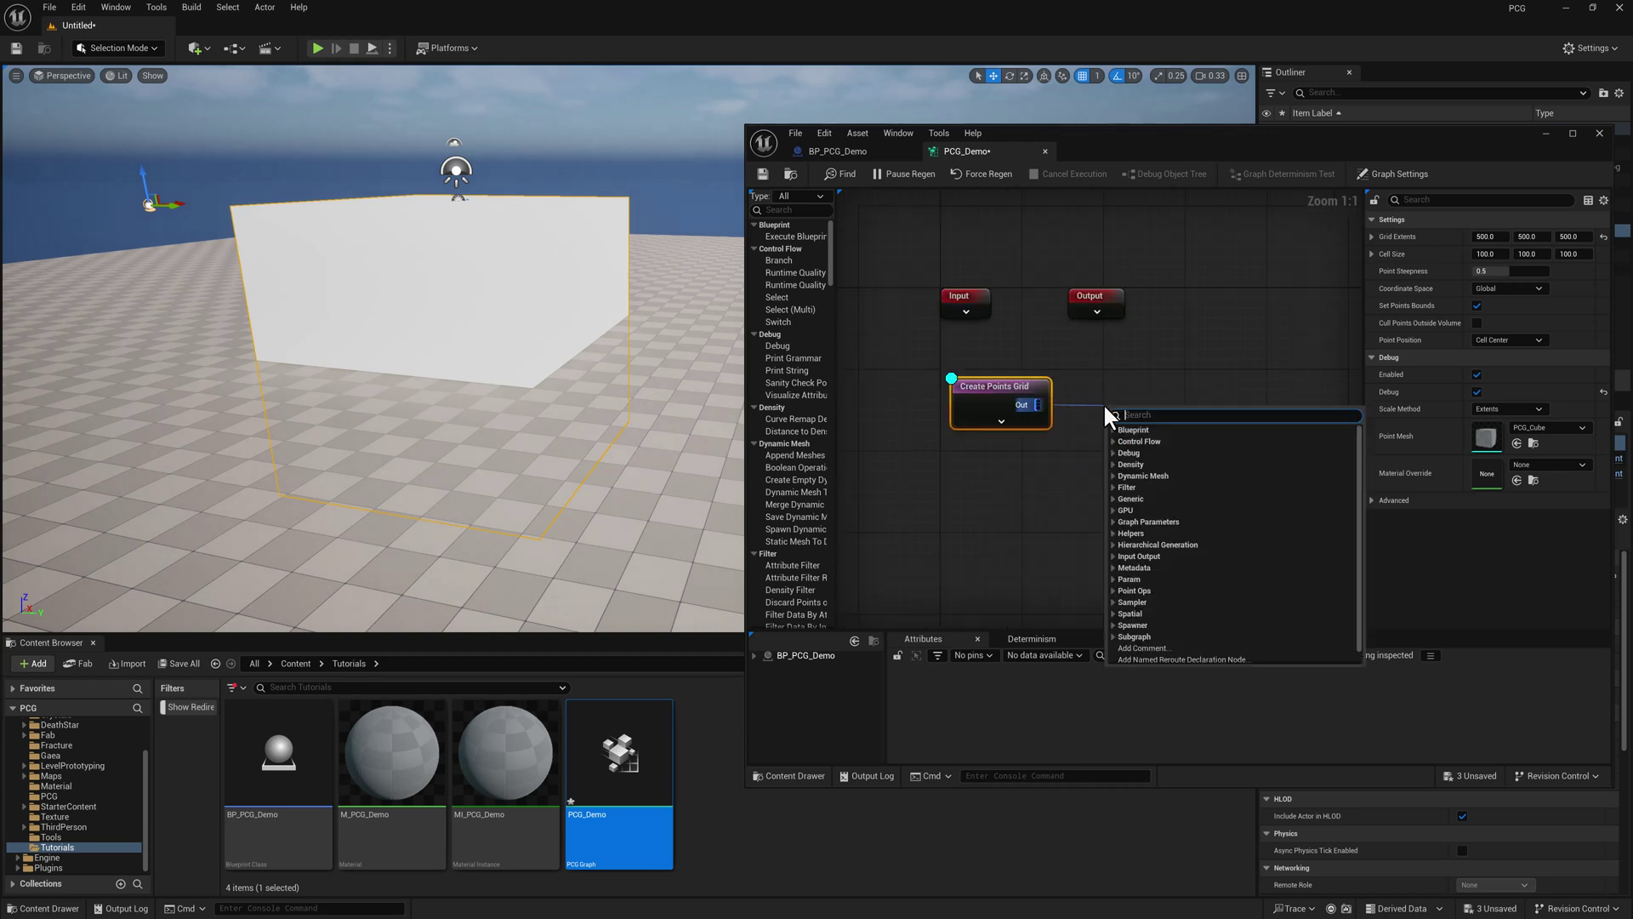
pyautogui.write('transform')
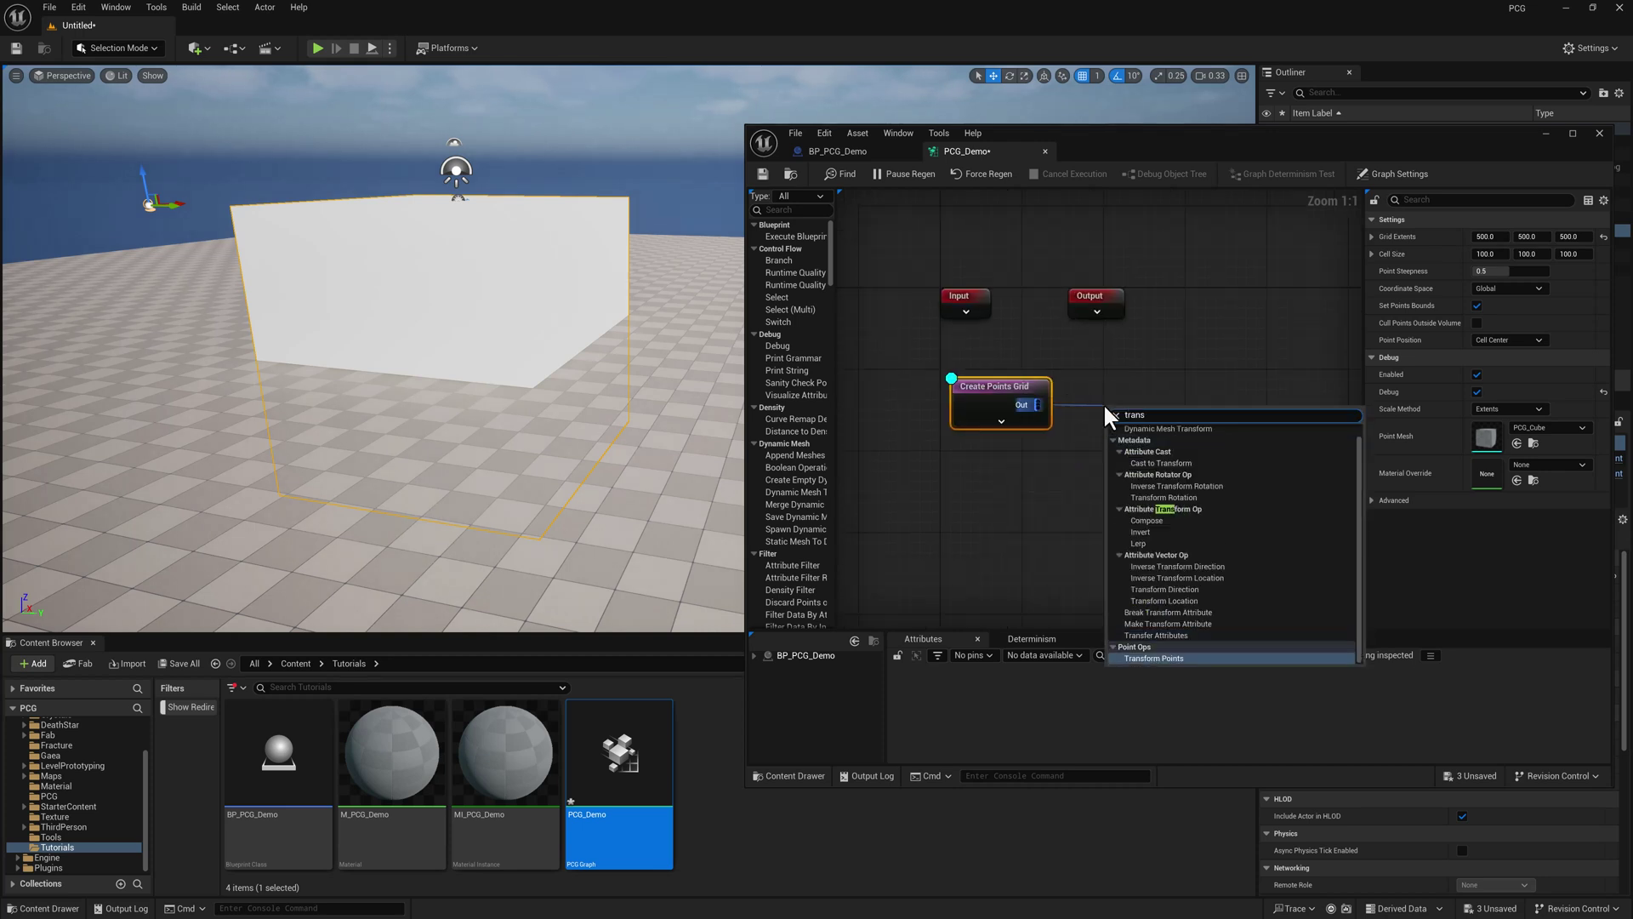
pyautogui.press('Return')
pyautogui.moveTo(1136, 406); pyautogui.dragTo(1131, 381)
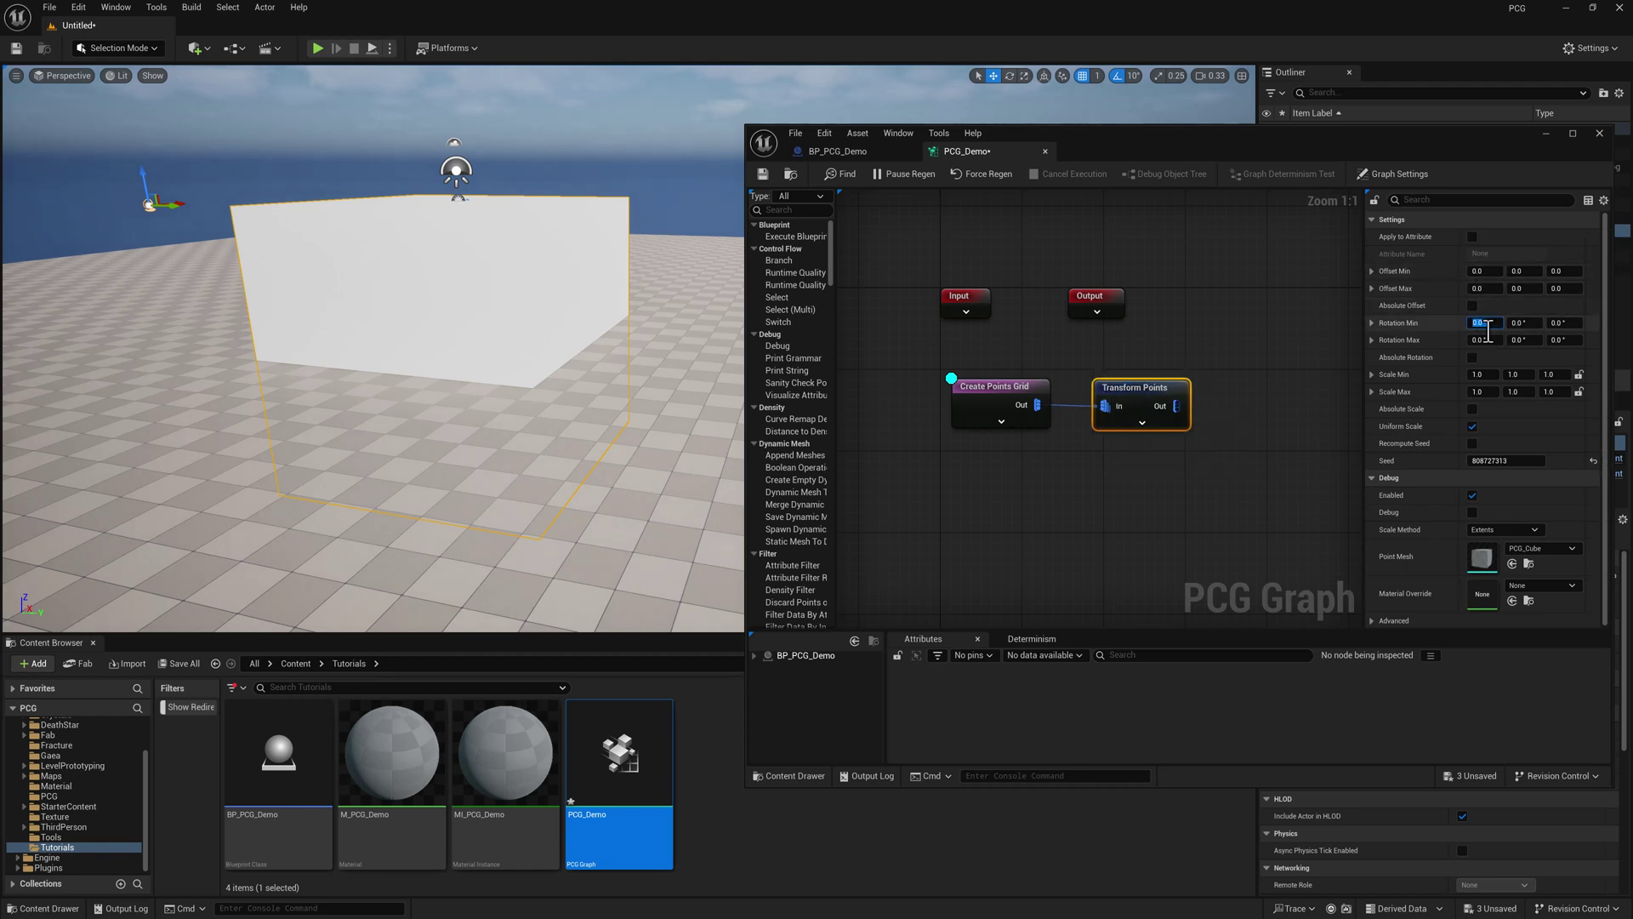
# Set Scale Min and Scale Max of Transform Points to 0.2 and switch the debug display from the grid node to it
pyautogui.click(1485, 374)
pyautogui.write('0.2')
pyautogui.click(1483, 393)
pyautogui.write('0.2')
pyautogui.press('Return')
pyautogui.click(1005, 389)
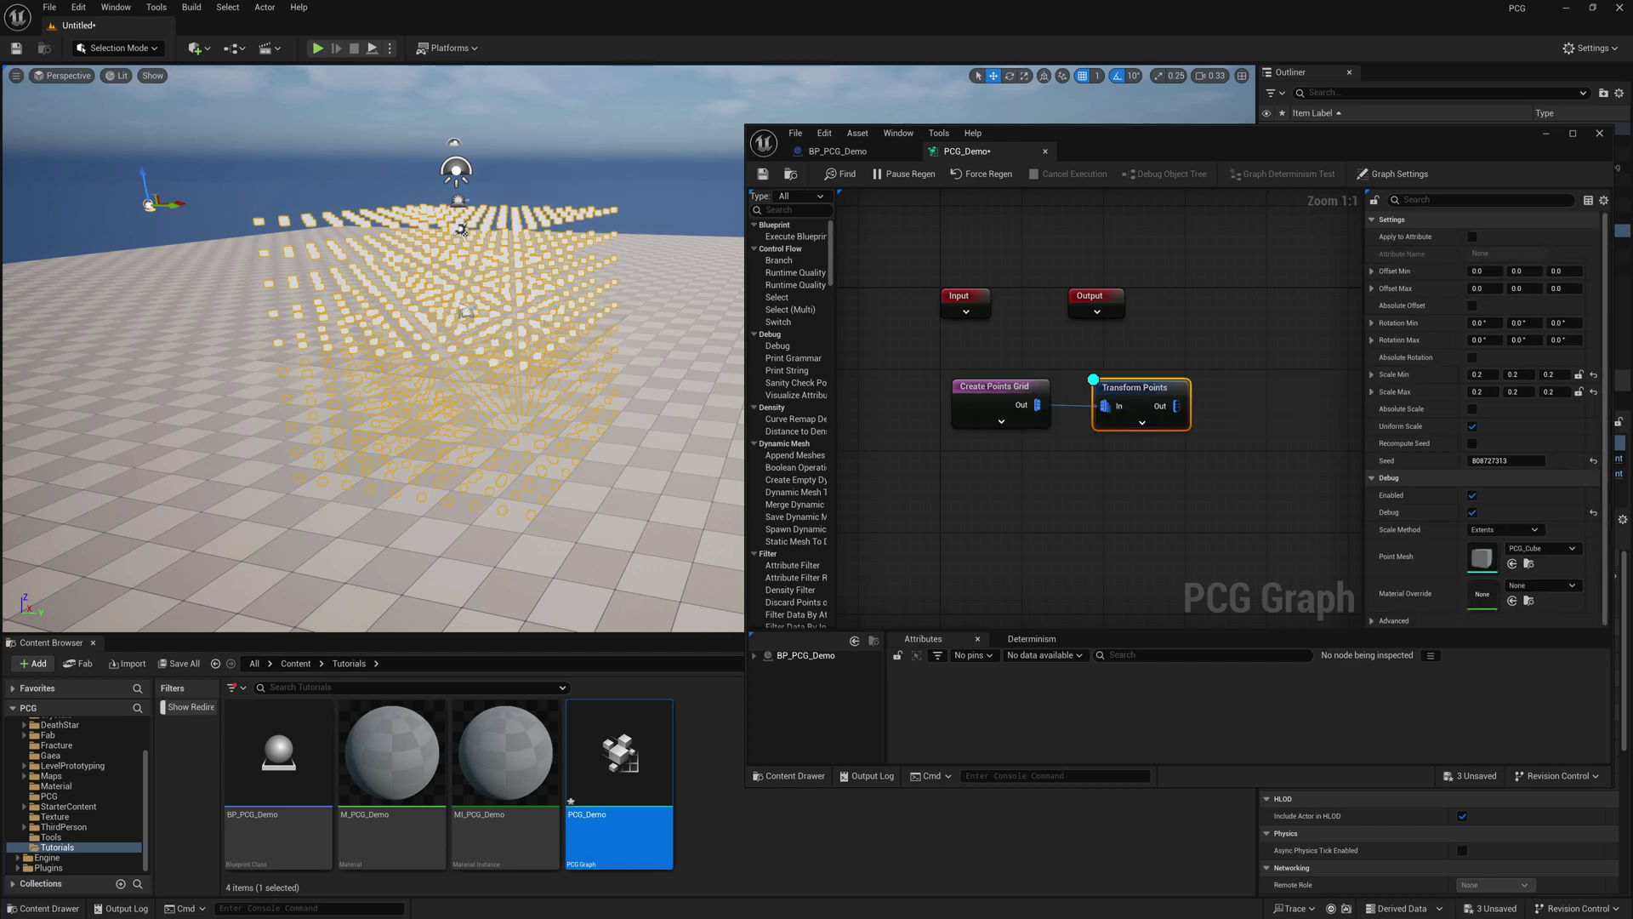
# Move the BP_PCG_Demo actor back and forth in the level to check whether the points follow it
pyautogui.moveTo(462, 306)
pyautogui.mouseDown(button='right')
pyautogui.moveTo(477, 358)
pyautogui.moveTo(429, 305)
pyautogui.mouseUp(button='right')
pyautogui.moveTo(583, 282)
pyautogui.mouseDown(button='right')
pyautogui.moveTo(519, 263)
pyautogui.moveTo(600, 268)
pyautogui.mouseUp(button='right')
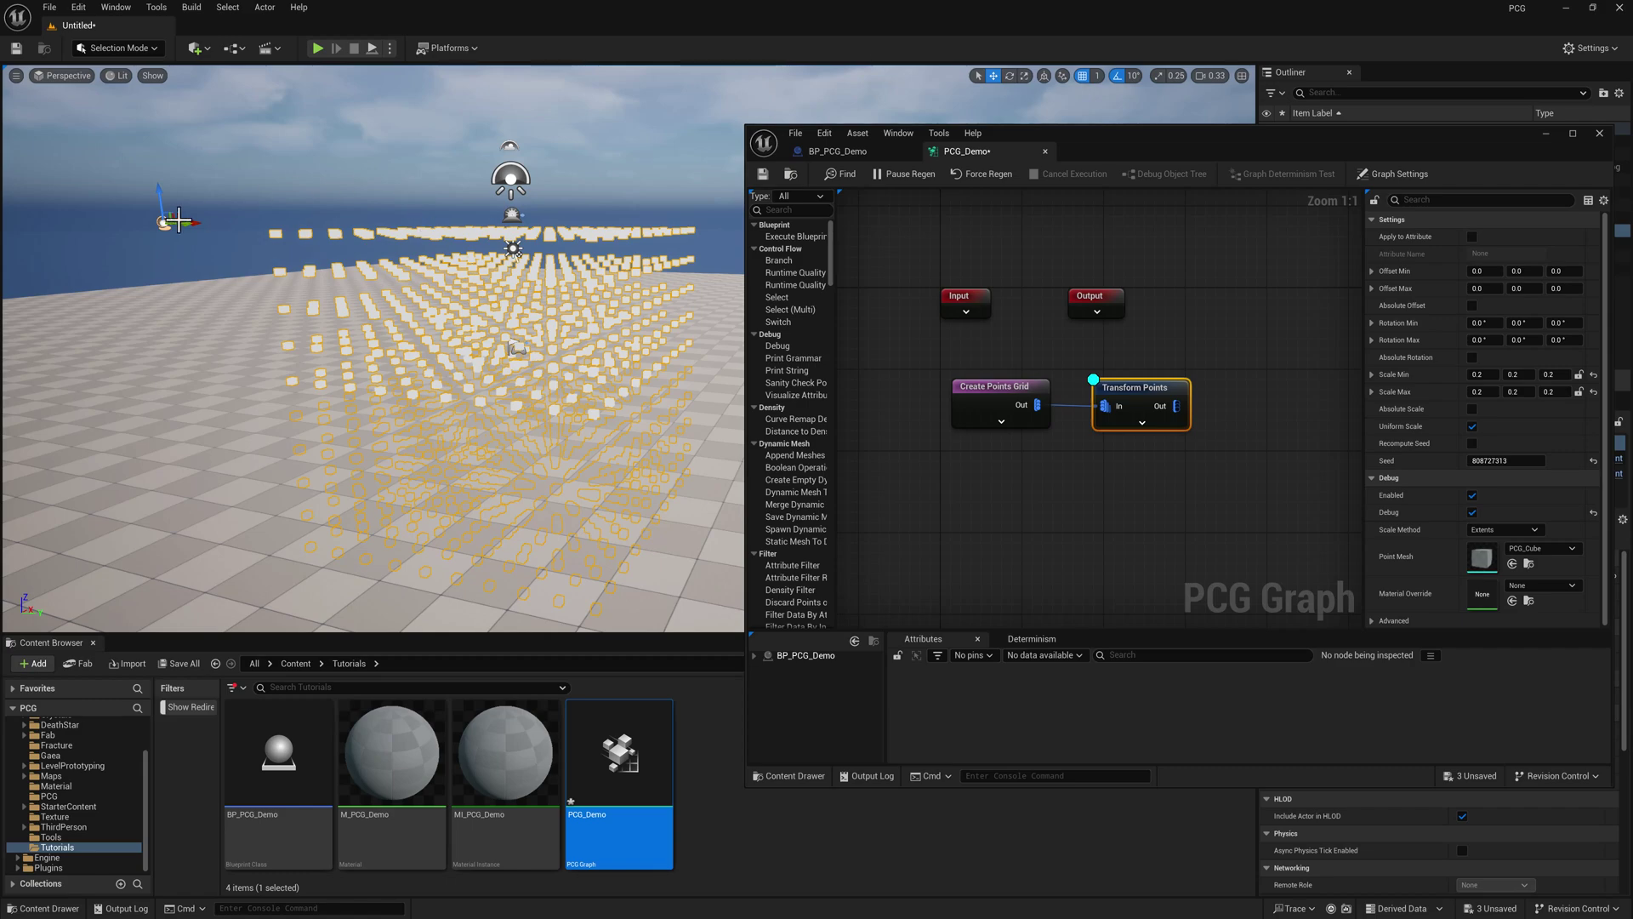
pyautogui.moveTo(209, 217); pyautogui.dragTo(174, 243, button='right')
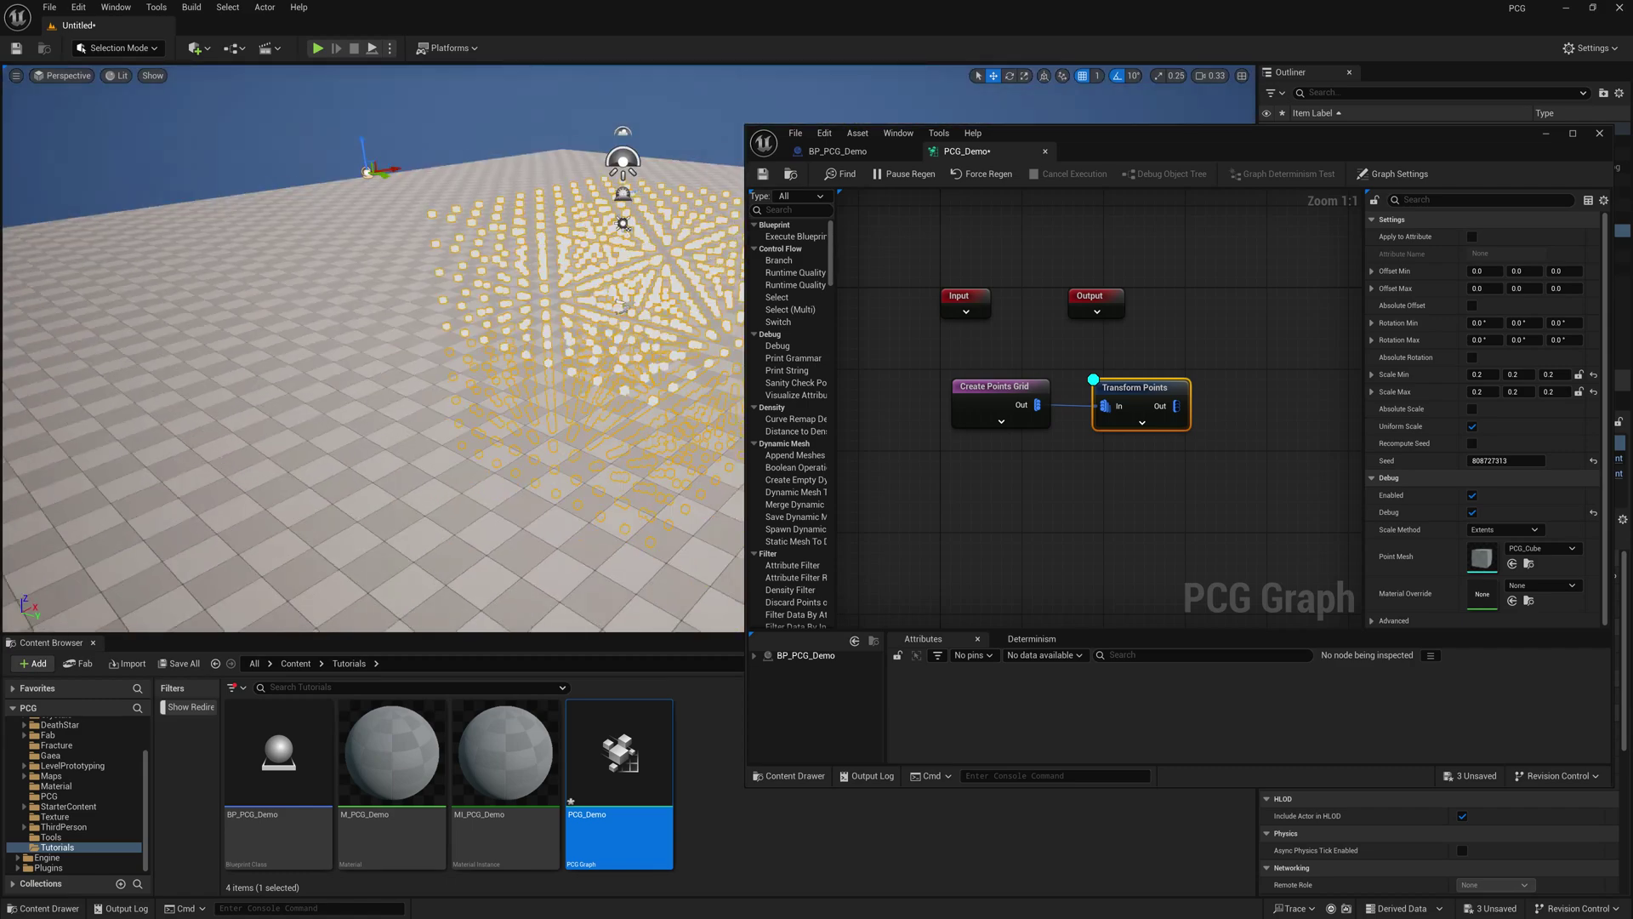
pyautogui.moveTo(357, 196); pyautogui.dragTo(379, 182, button='right')
pyautogui.moveTo(362, 199); pyautogui.dragTo(95, 234)
pyautogui.moveTo(536, 333); pyautogui.dragTo(555, 335, button='right')
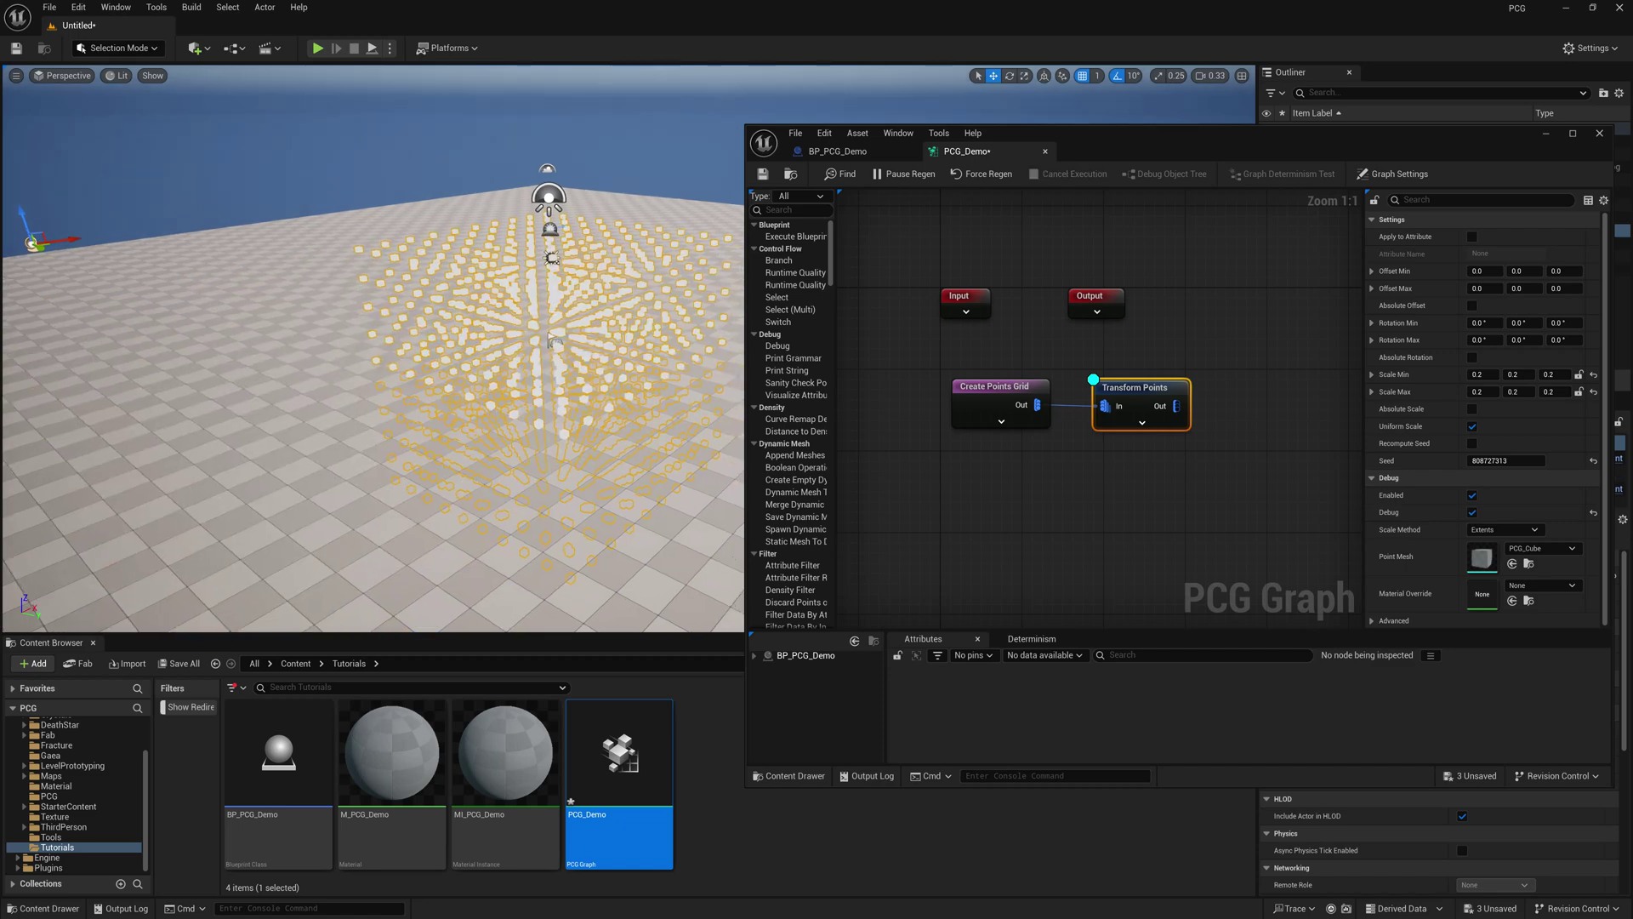
pyautogui.moveTo(71, 239); pyautogui.dragTo(282, 212)
# Add a Get Actor Data node below Create Points Grid and set its mode to Get Single Point
pyautogui.rightClick(986, 506)
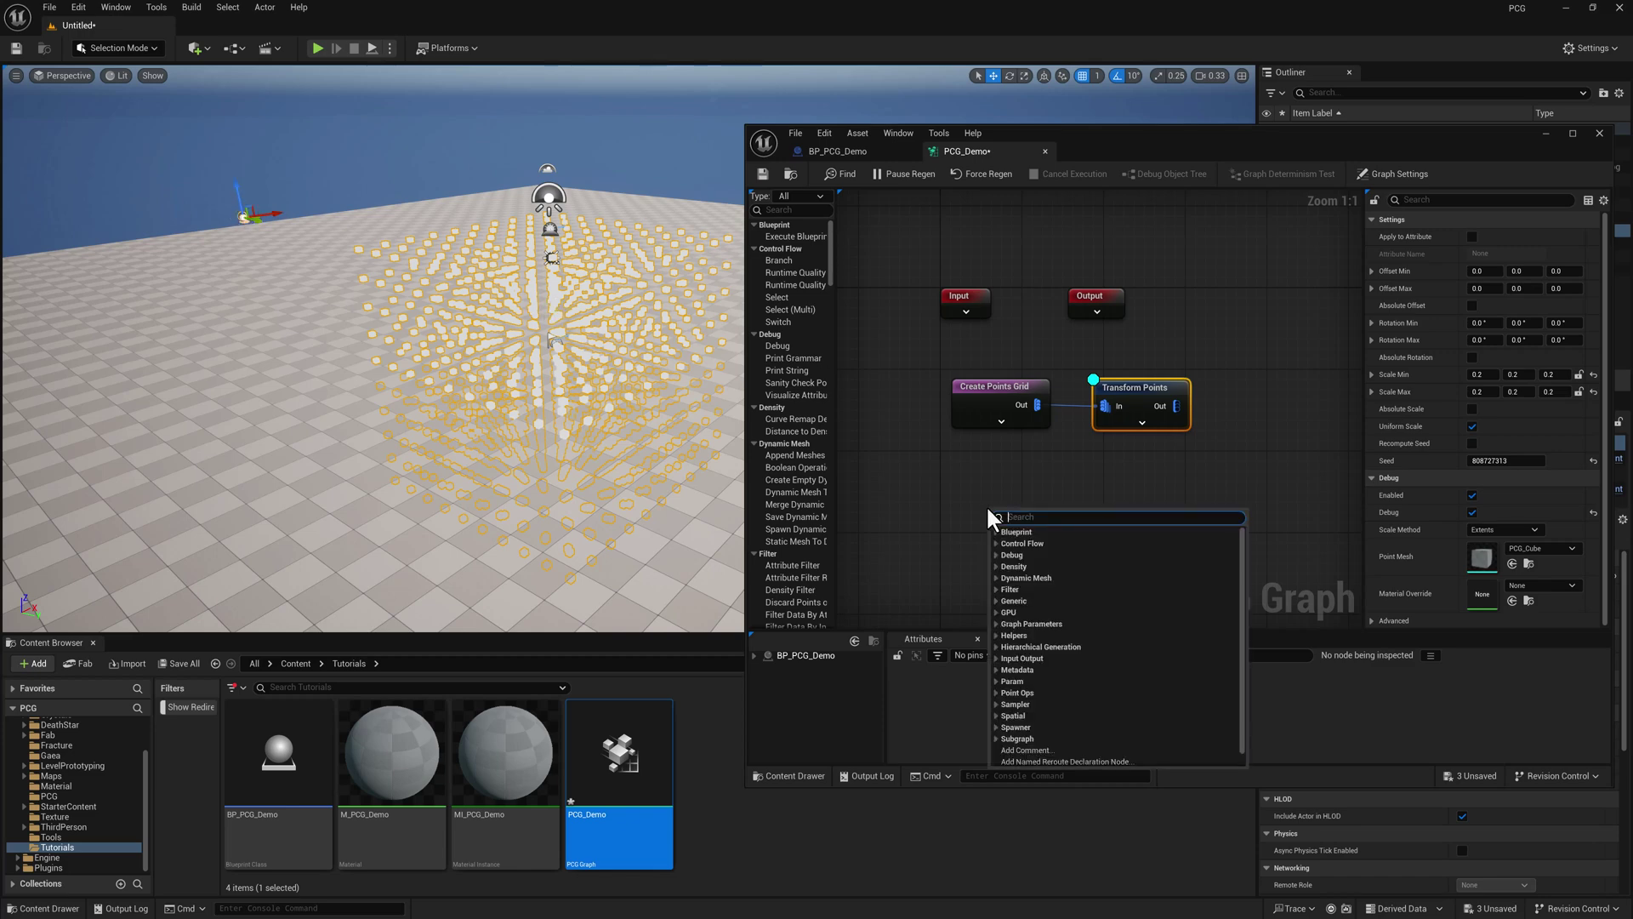
pyautogui.write('get act')
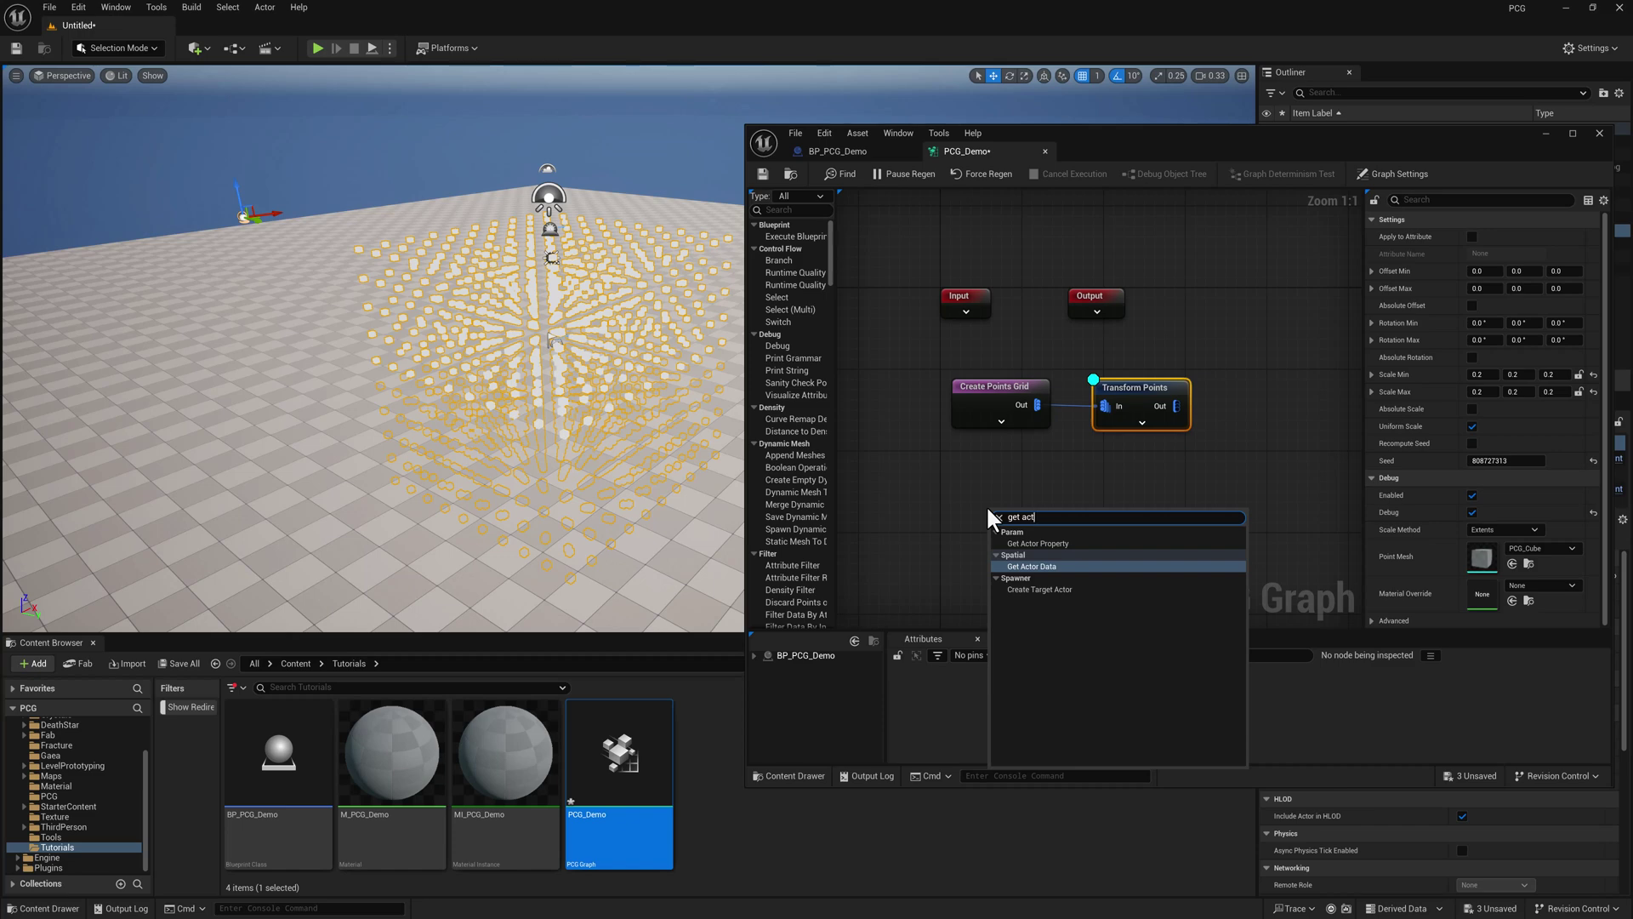
pyautogui.press('Return')
pyautogui.moveTo(1043, 508); pyautogui.dragTo(1009, 495)
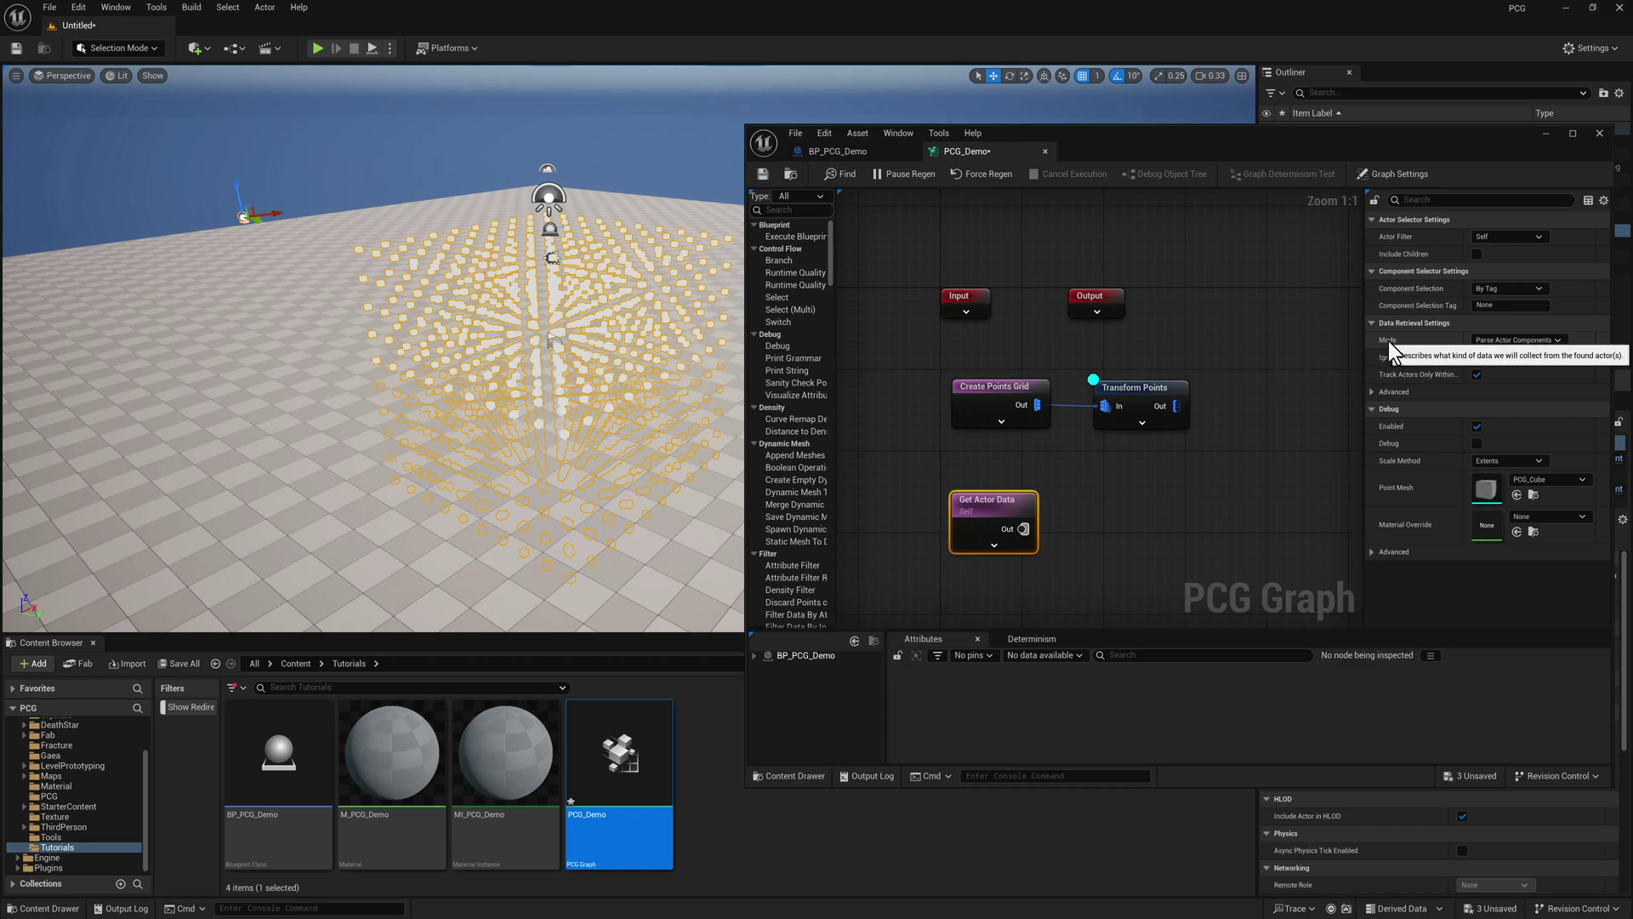
pyautogui.click(1502, 339)
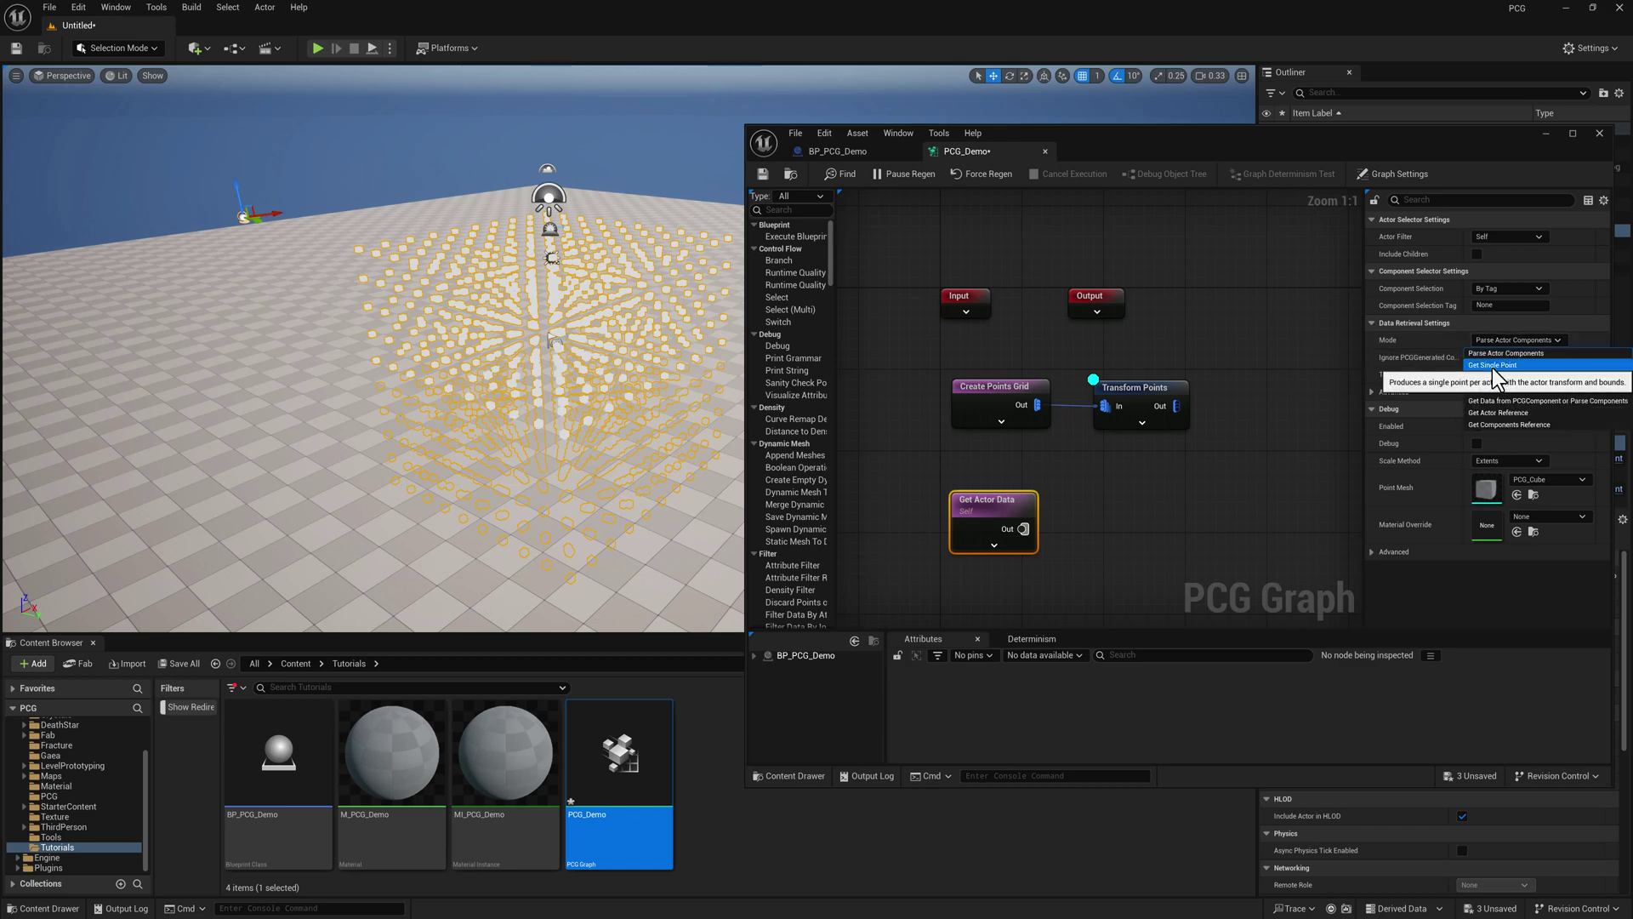
pyautogui.click(1491, 366)
# Add a Copy Points node with Transform Points as its Source and Get Actor Data as its Target
pyautogui.moveTo(1169, 524); pyautogui.dragTo(1128, 520, button='right')
pyautogui.moveTo(1135, 404); pyautogui.dragTo(1192, 405)
pyautogui.write('copy')
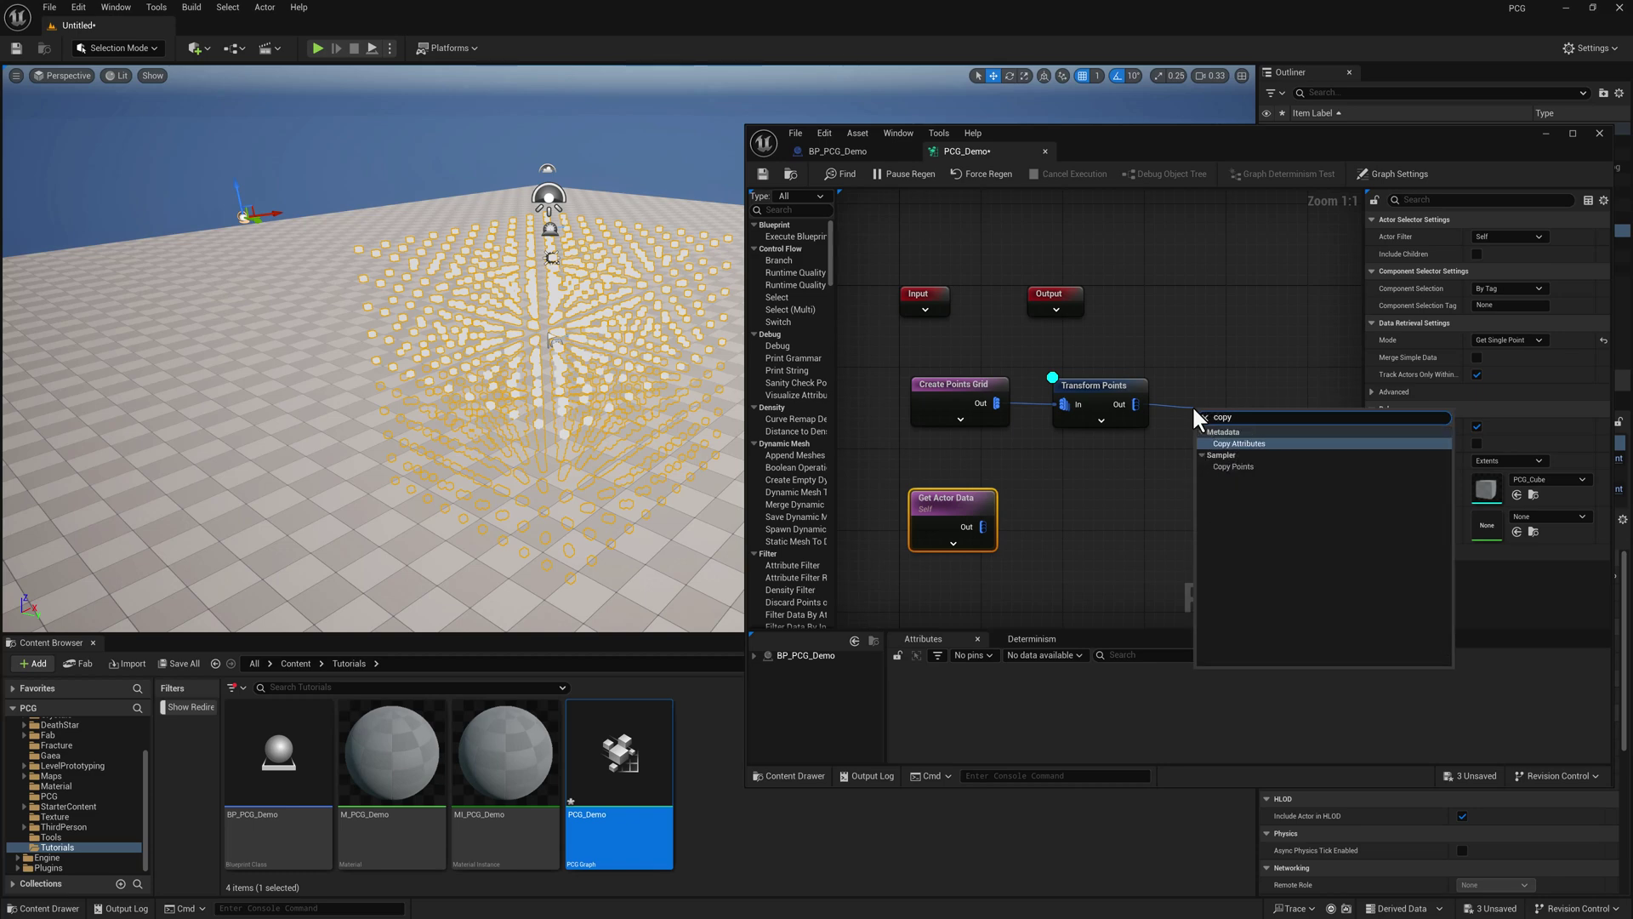
pyautogui.click(1240, 467)
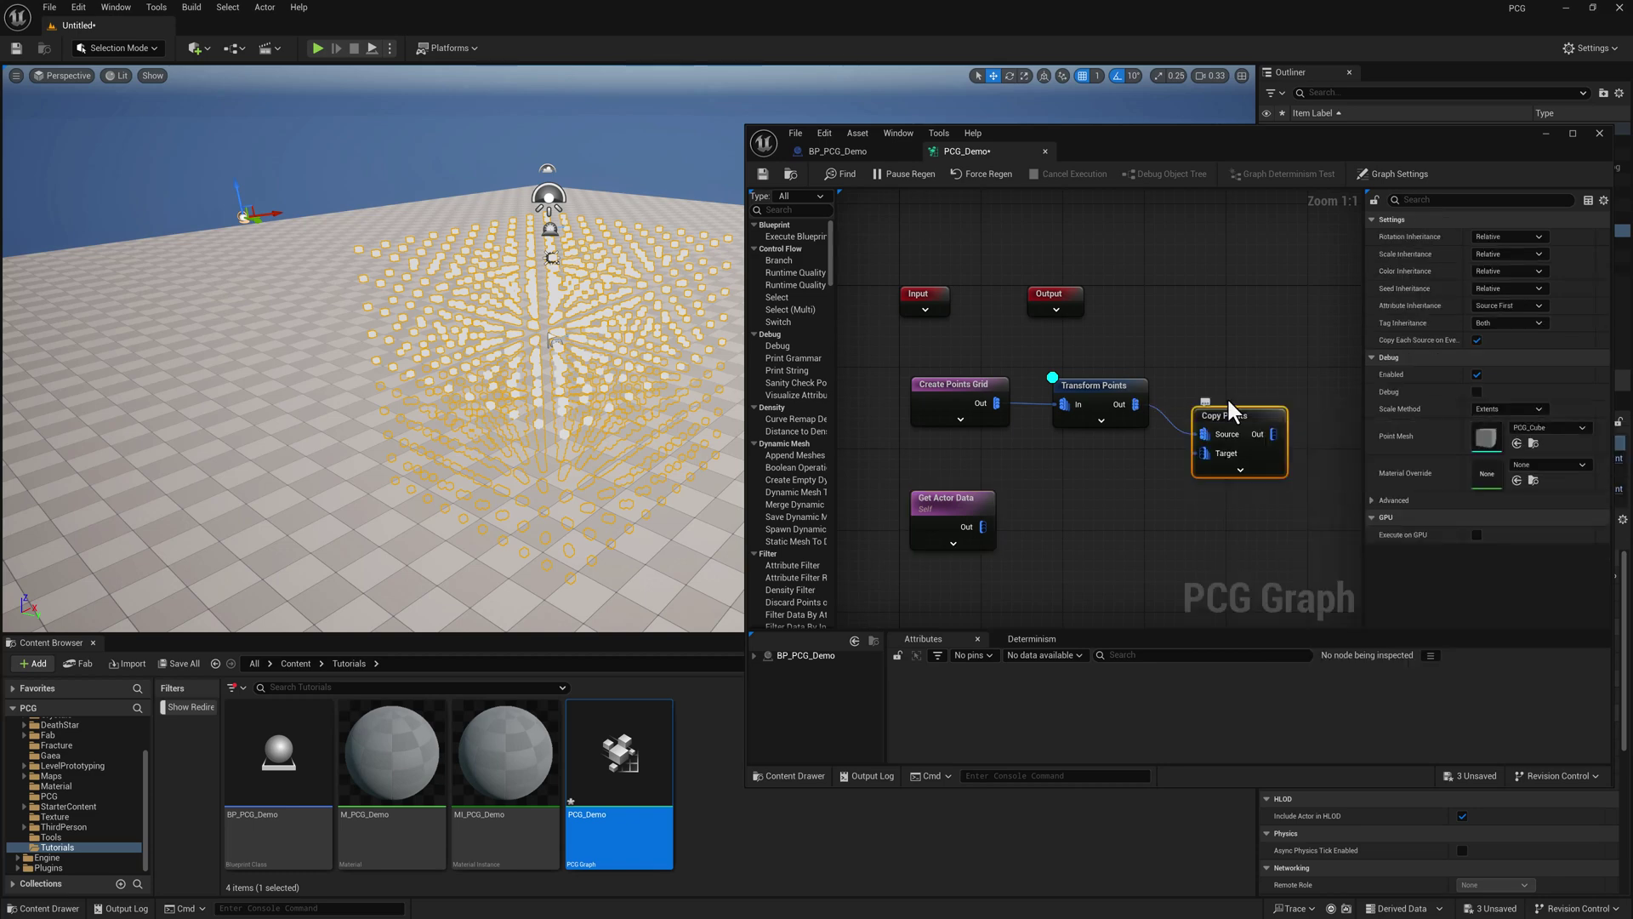
pyautogui.moveTo(1228, 402); pyautogui.dragTo(1226, 384)
pyautogui.moveTo(983, 527); pyautogui.dragTo(1208, 423)
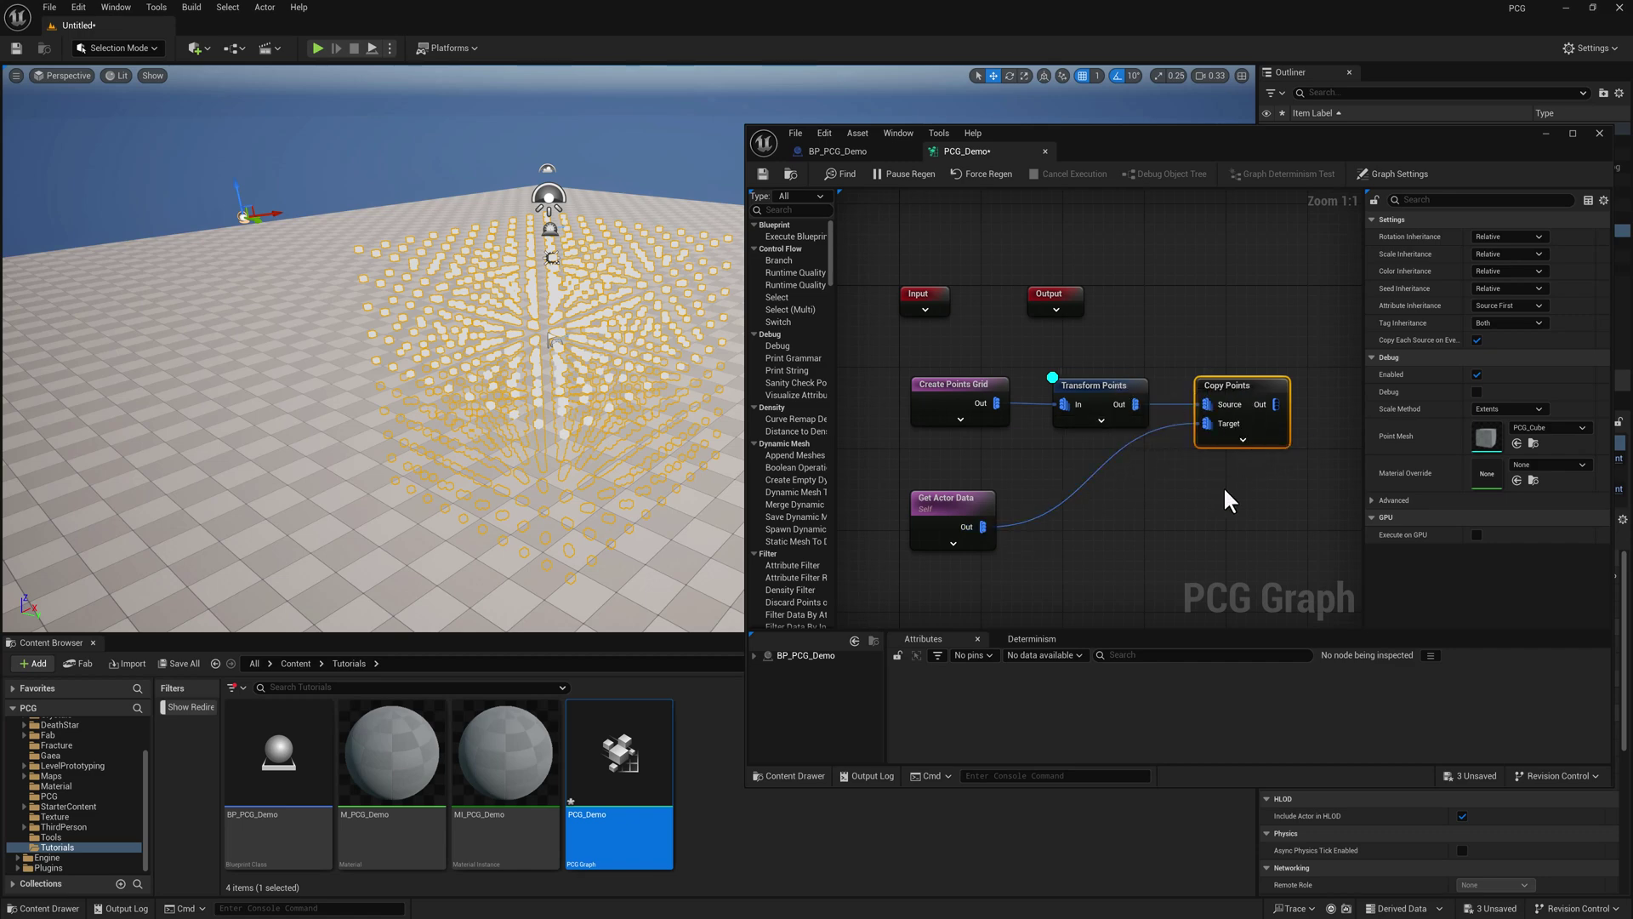
# Switch the debug display from the Transform Points node to the Copy Points node
pyautogui.click(1075, 387)
pyautogui.click(1274, 435)
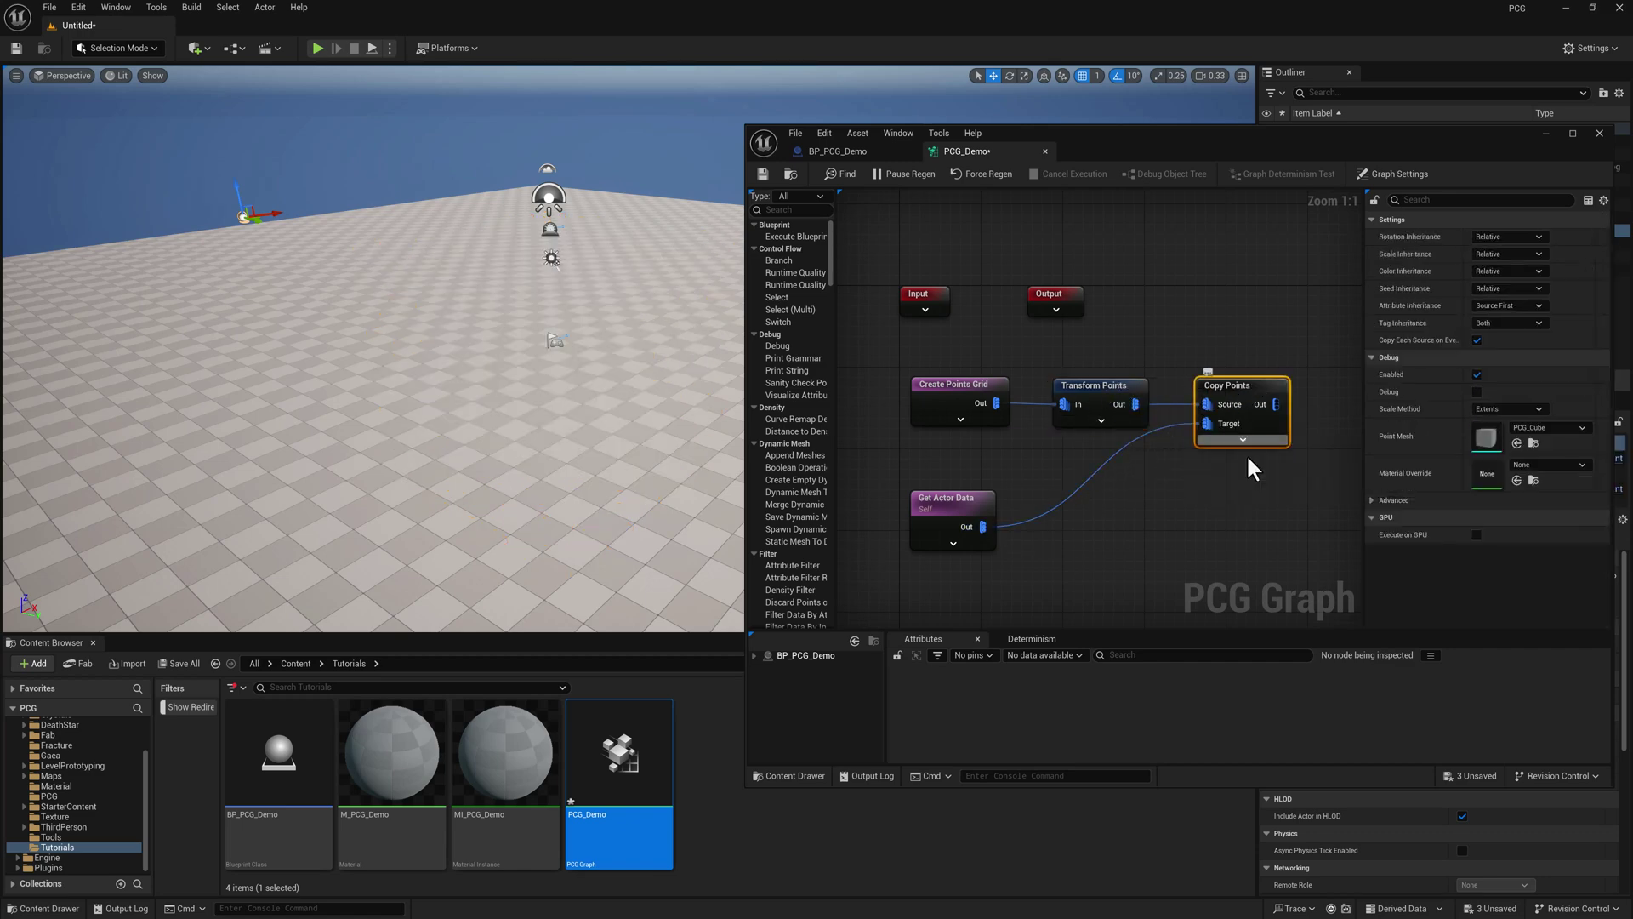
pyautogui.press('d')
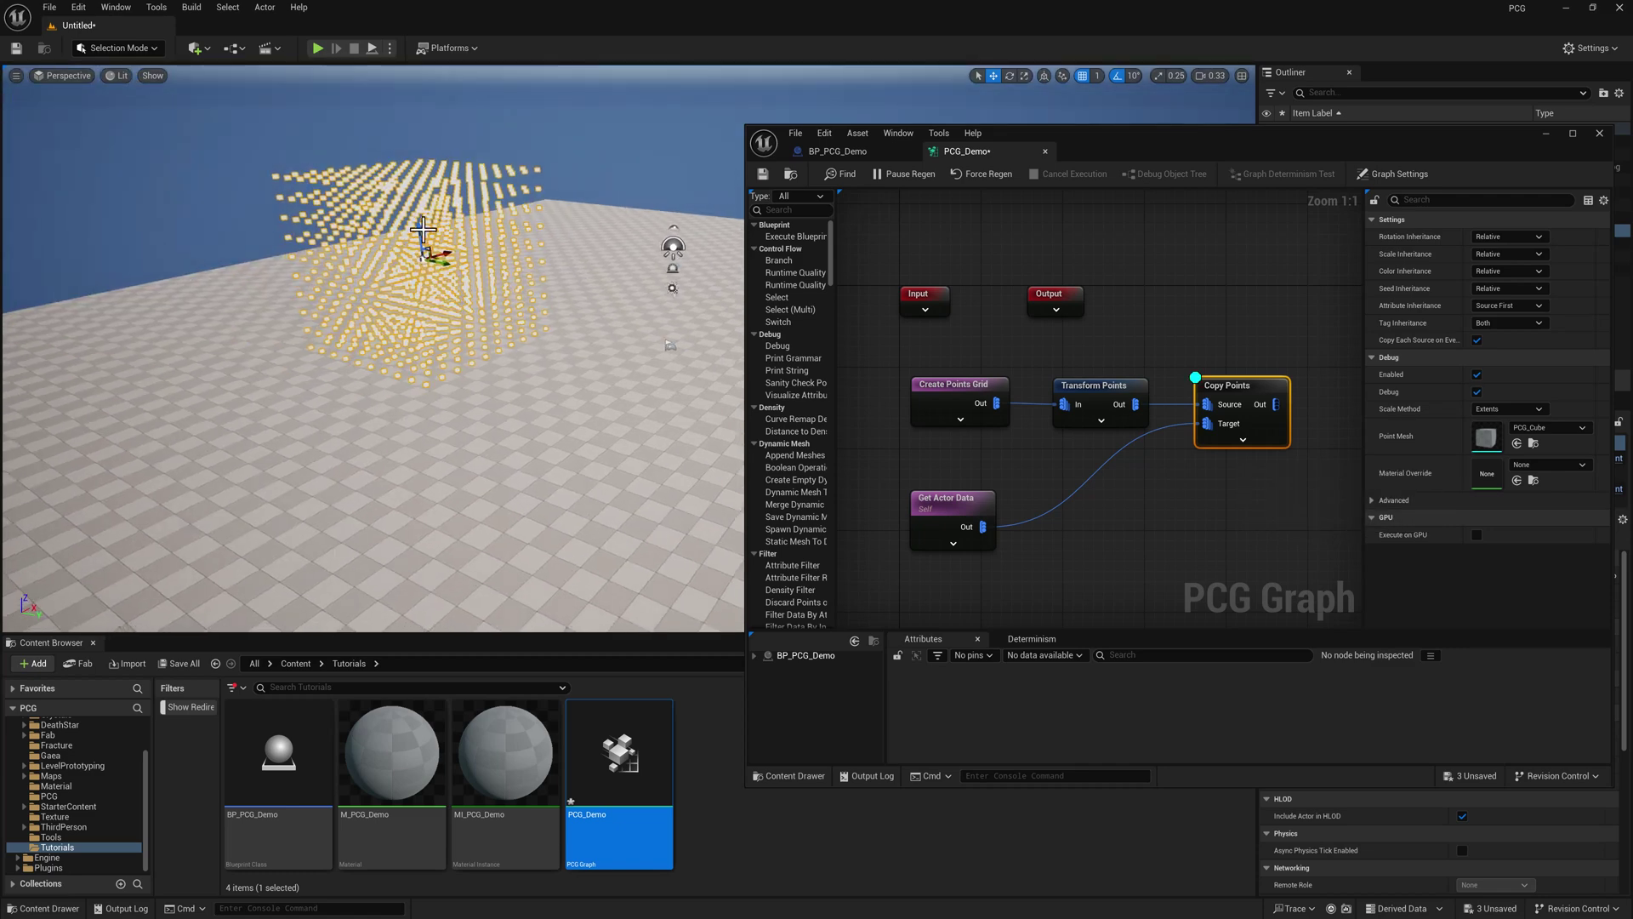
# Move the BP_PCG_Demo actor in the level to test whether the copied points follow it, and undo the move
pyautogui.moveTo(1282, 143); pyautogui.dragTo(1172, 393)
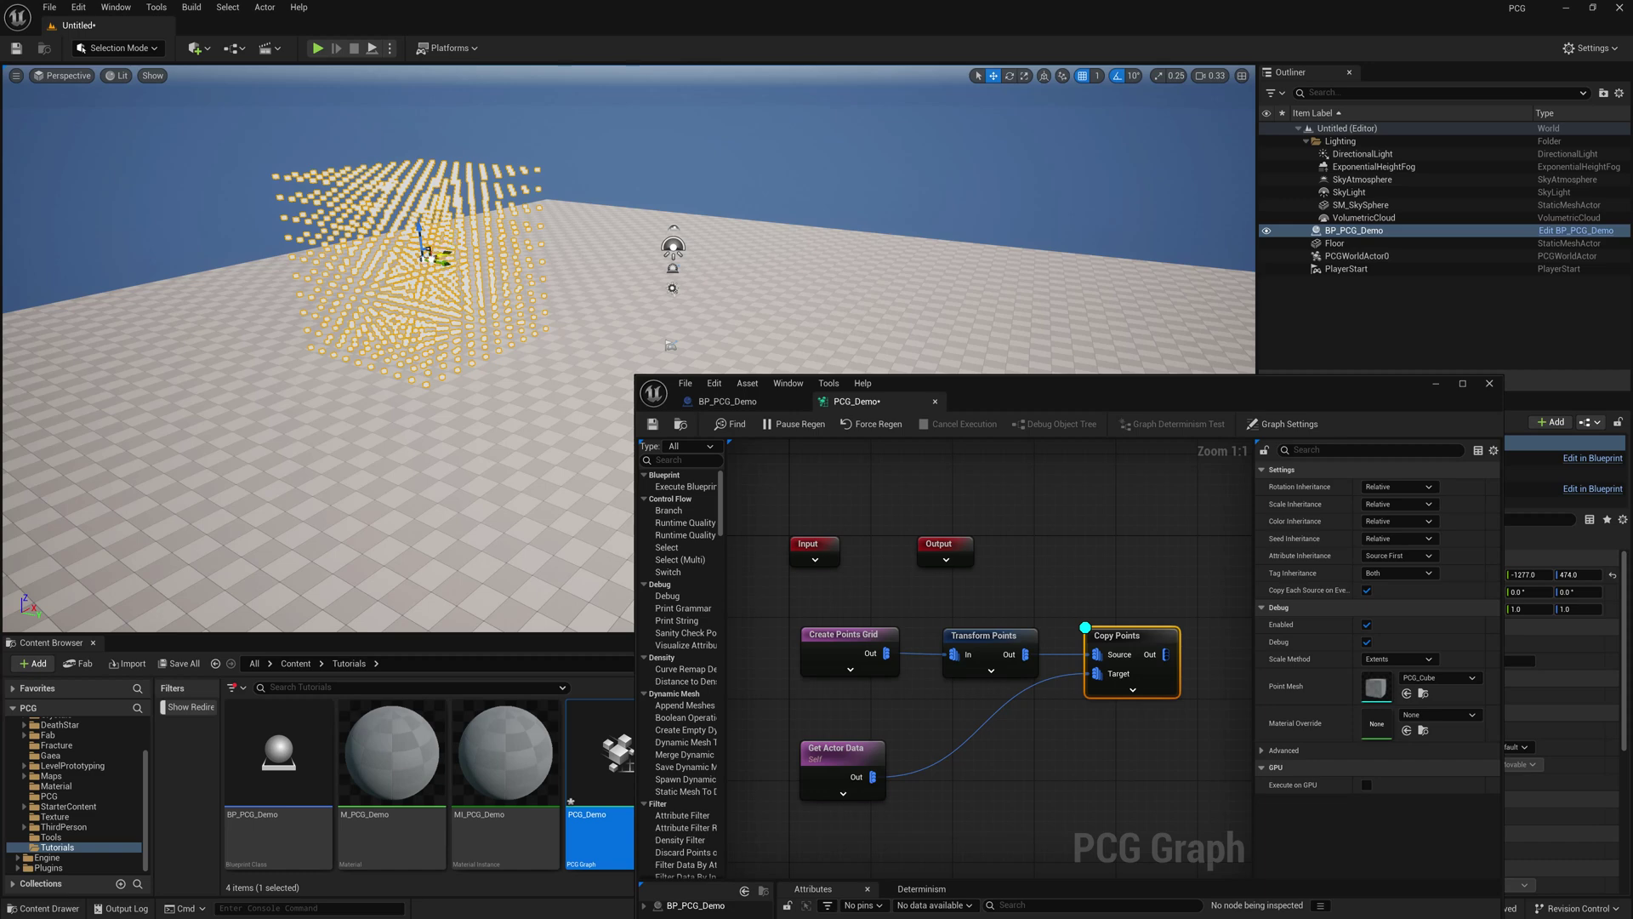
pyautogui.moveTo(453, 253); pyautogui.dragTo(364, 279)
pyautogui.hotkey('ctrl', 'z')
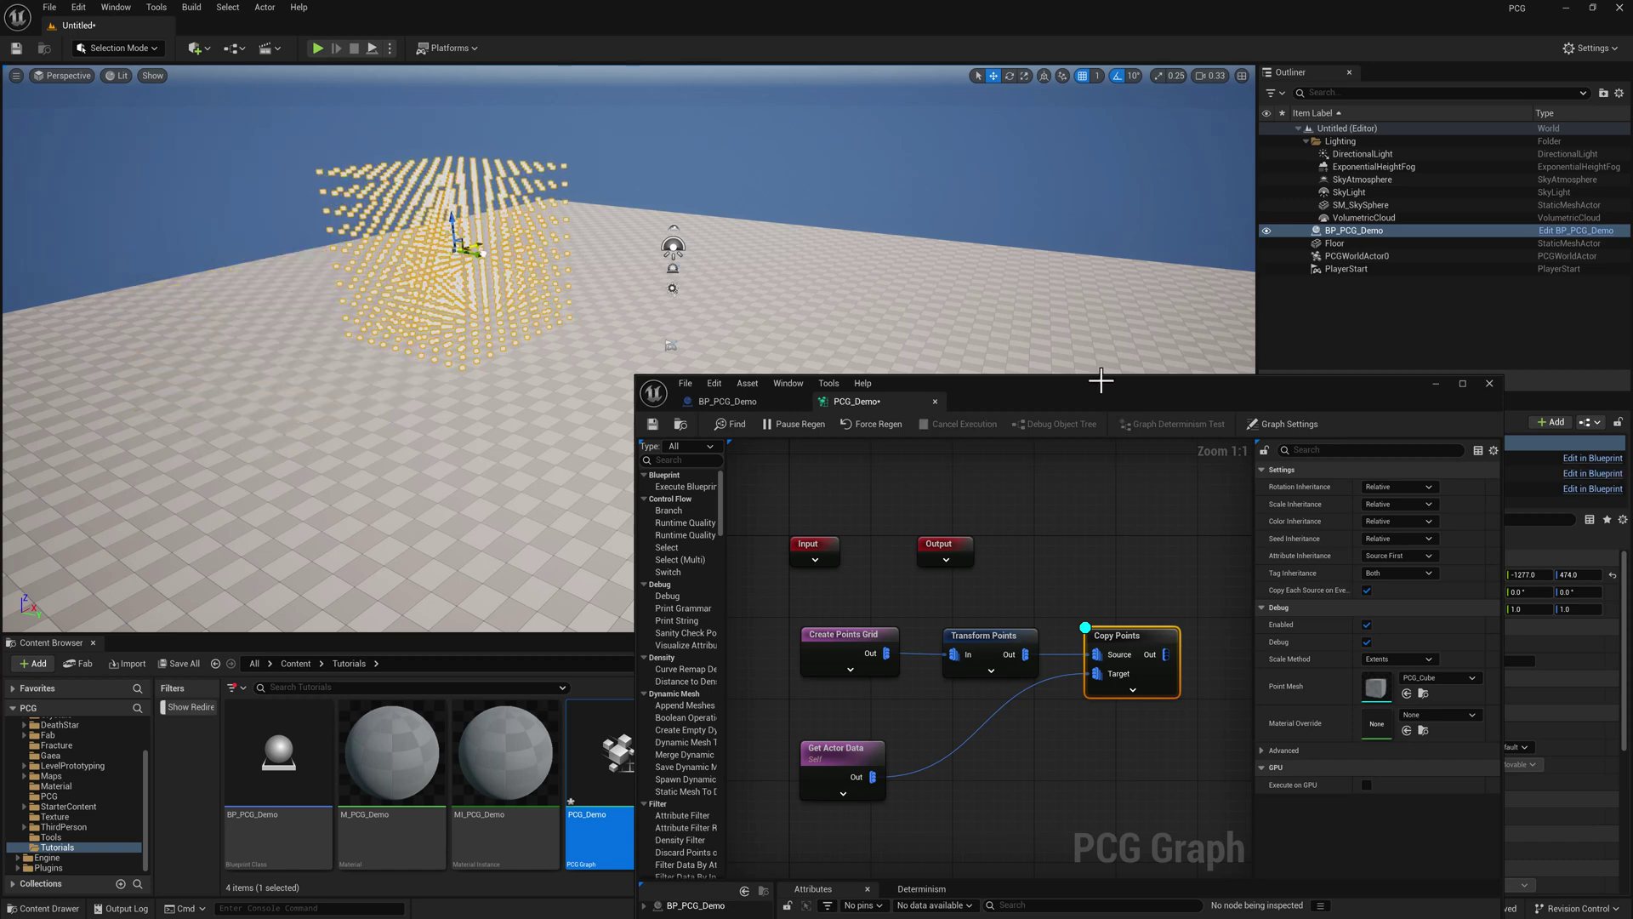
pyautogui.moveTo(1100, 379); pyautogui.dragTo(1104, 247)
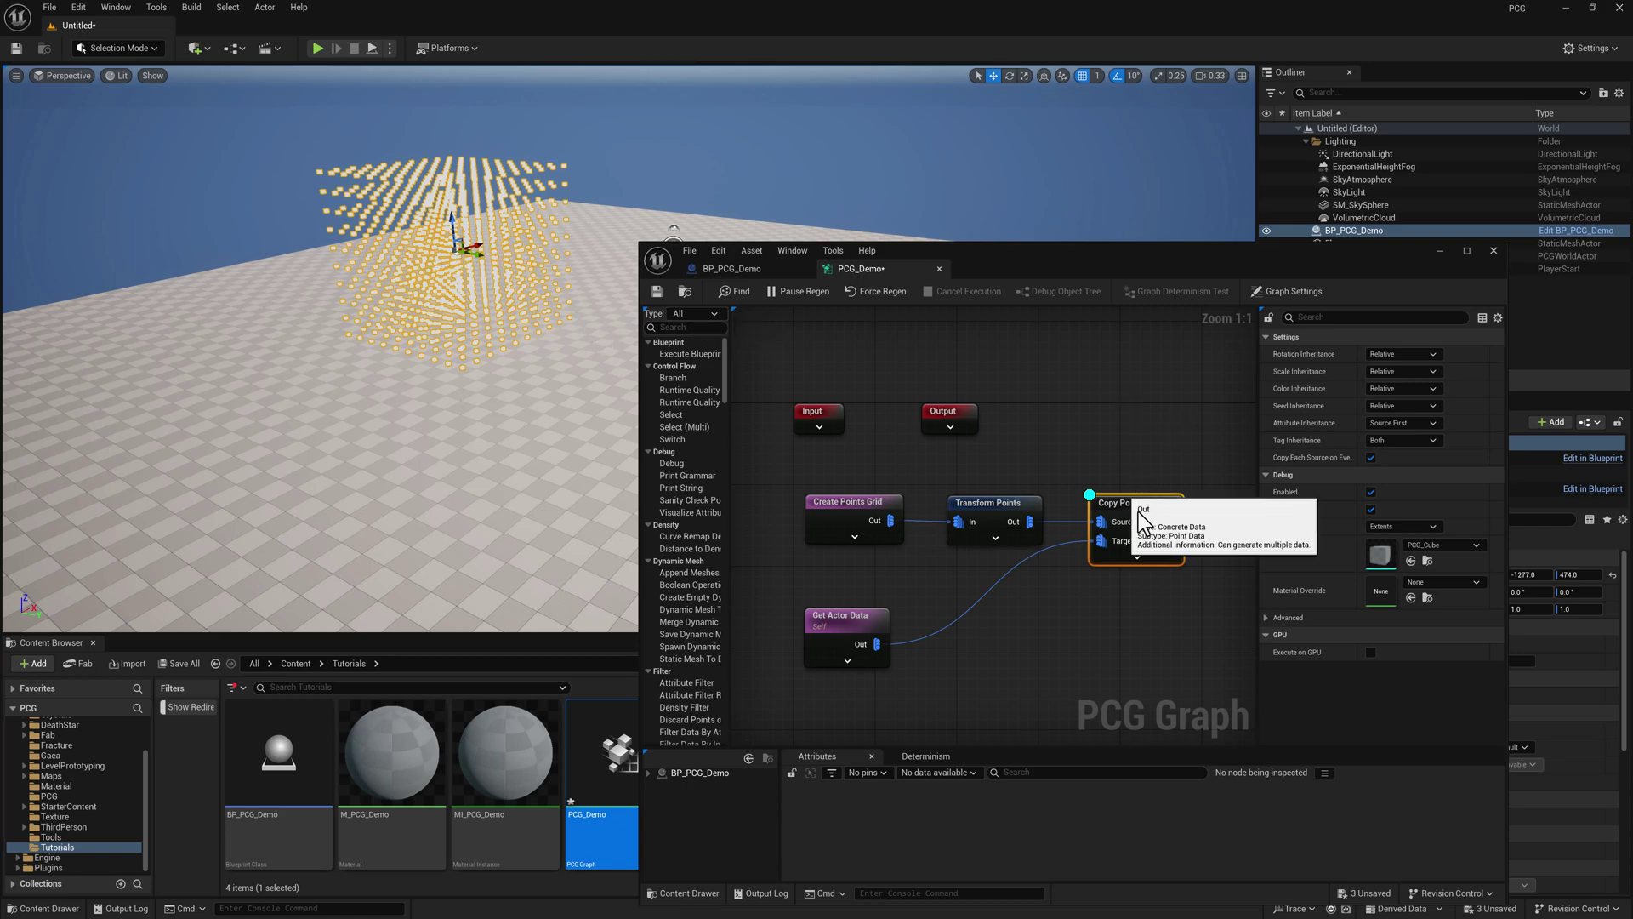
# Add a variable named Extents to BP_PCG_Demo and set its type to Float
pyautogui.click(717, 269)
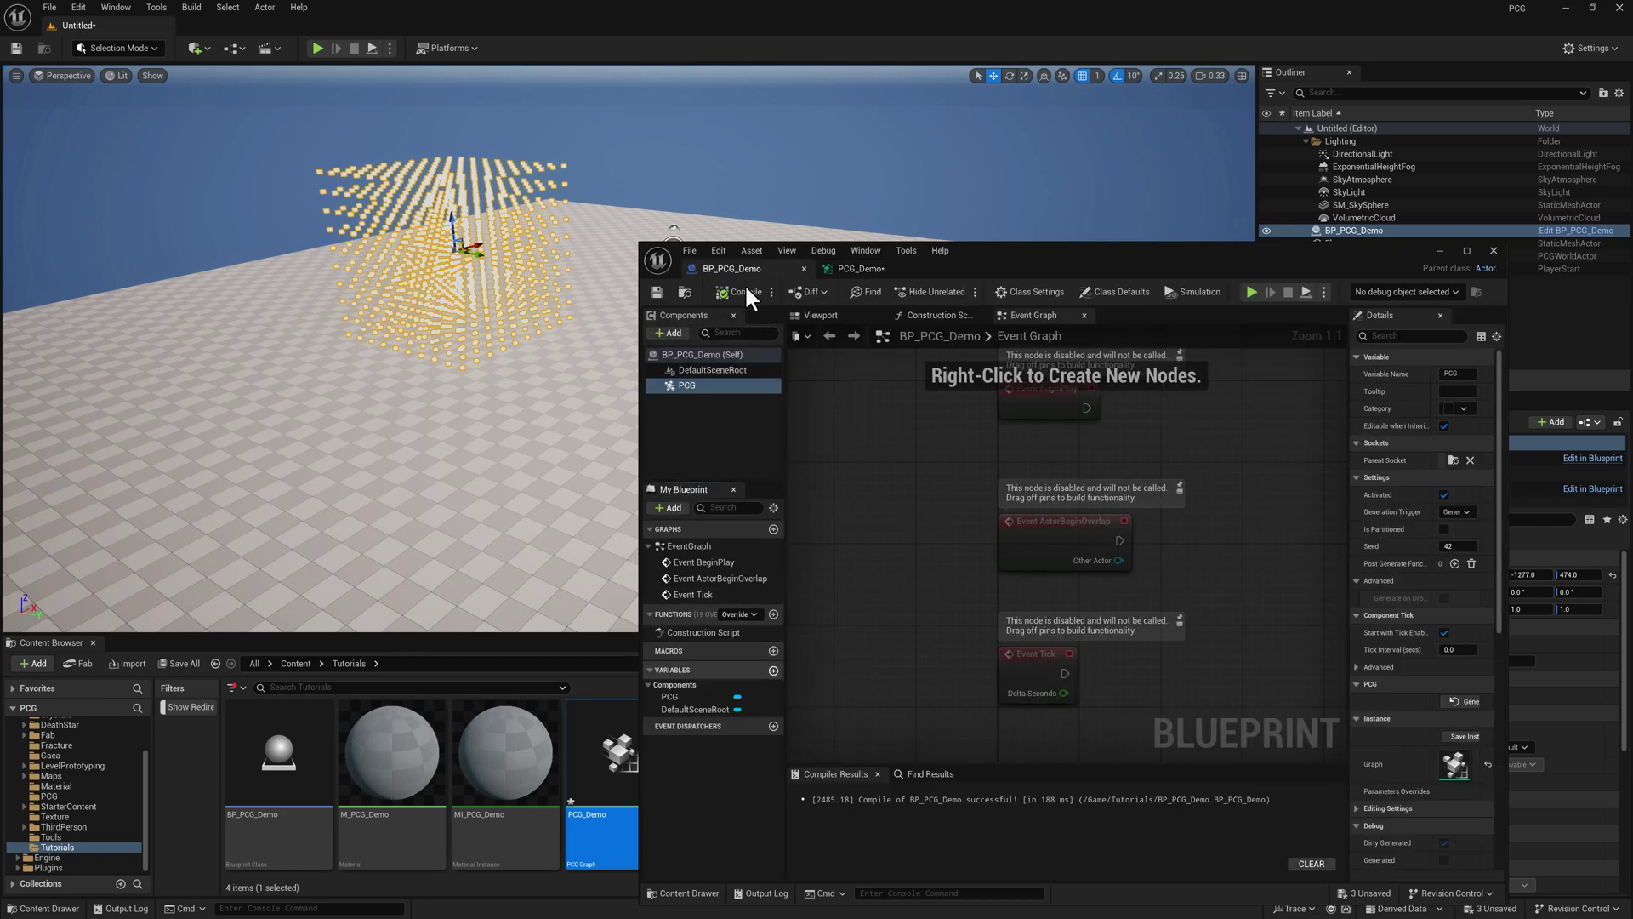
pyautogui.click(773, 670)
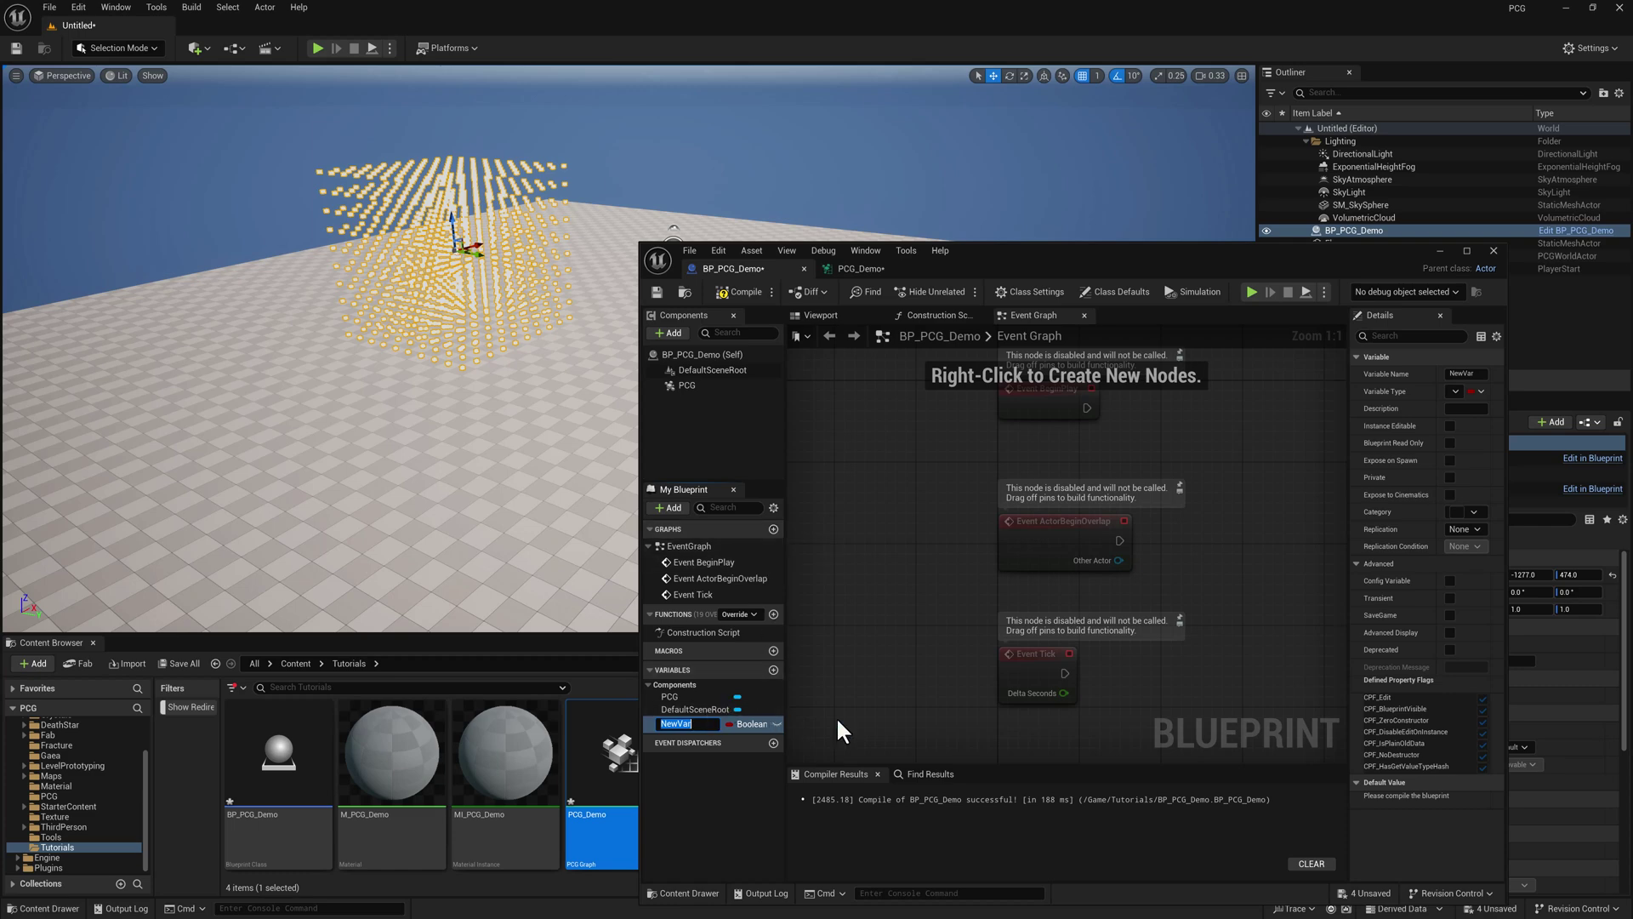
pyautogui.write('Extents')
pyautogui.press('Return')
pyautogui.click(747, 717)
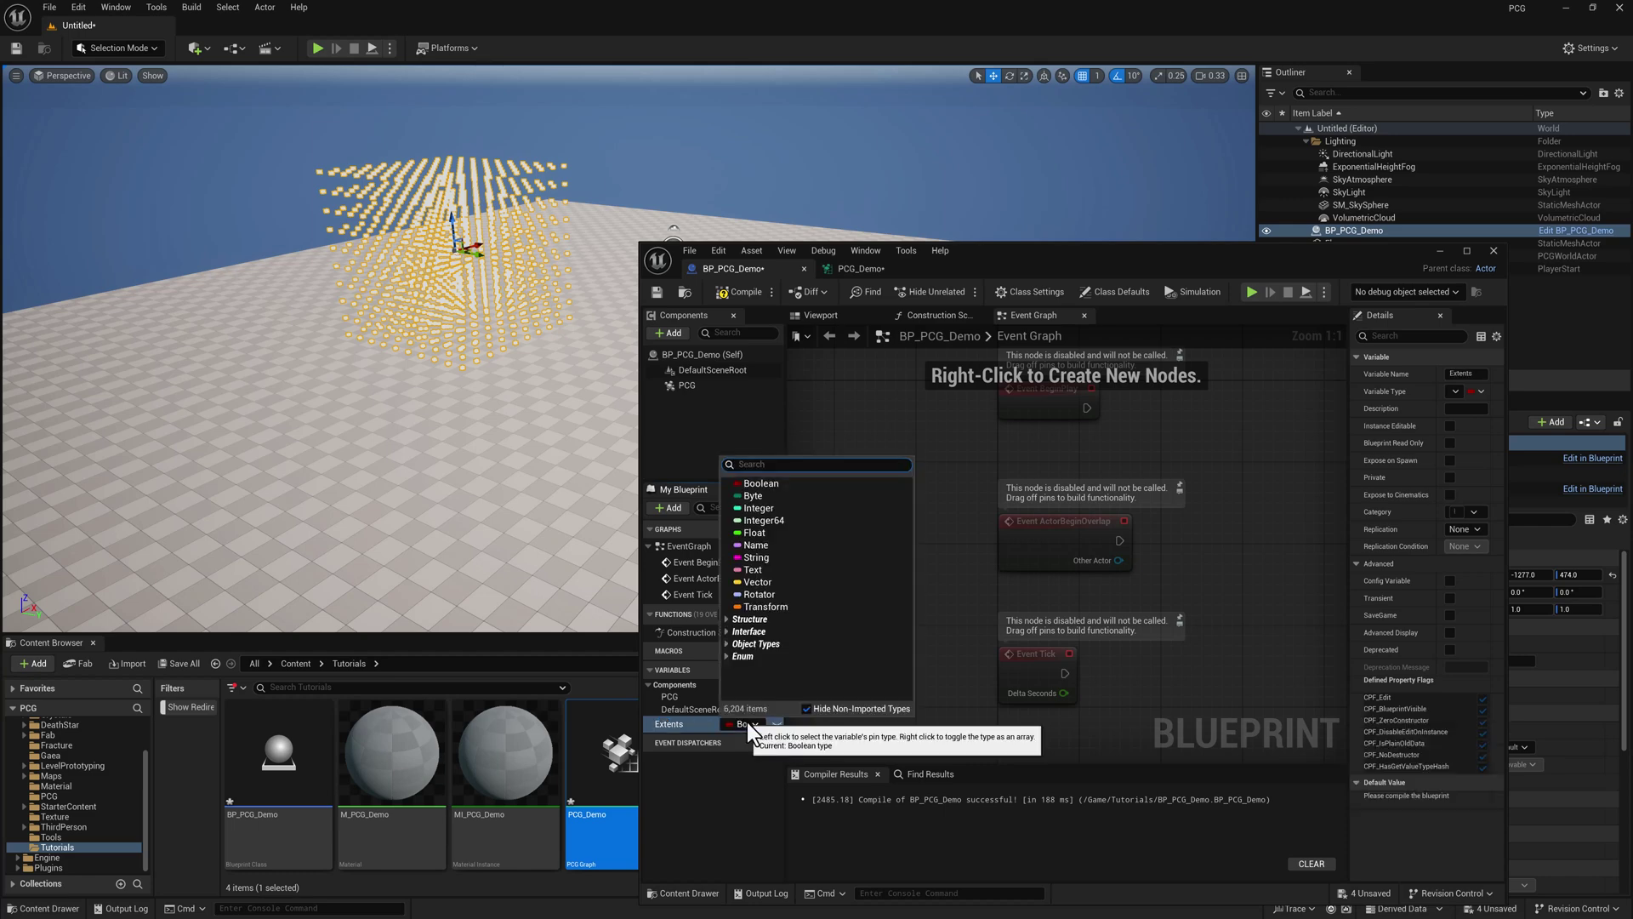
pyautogui.click(763, 531)
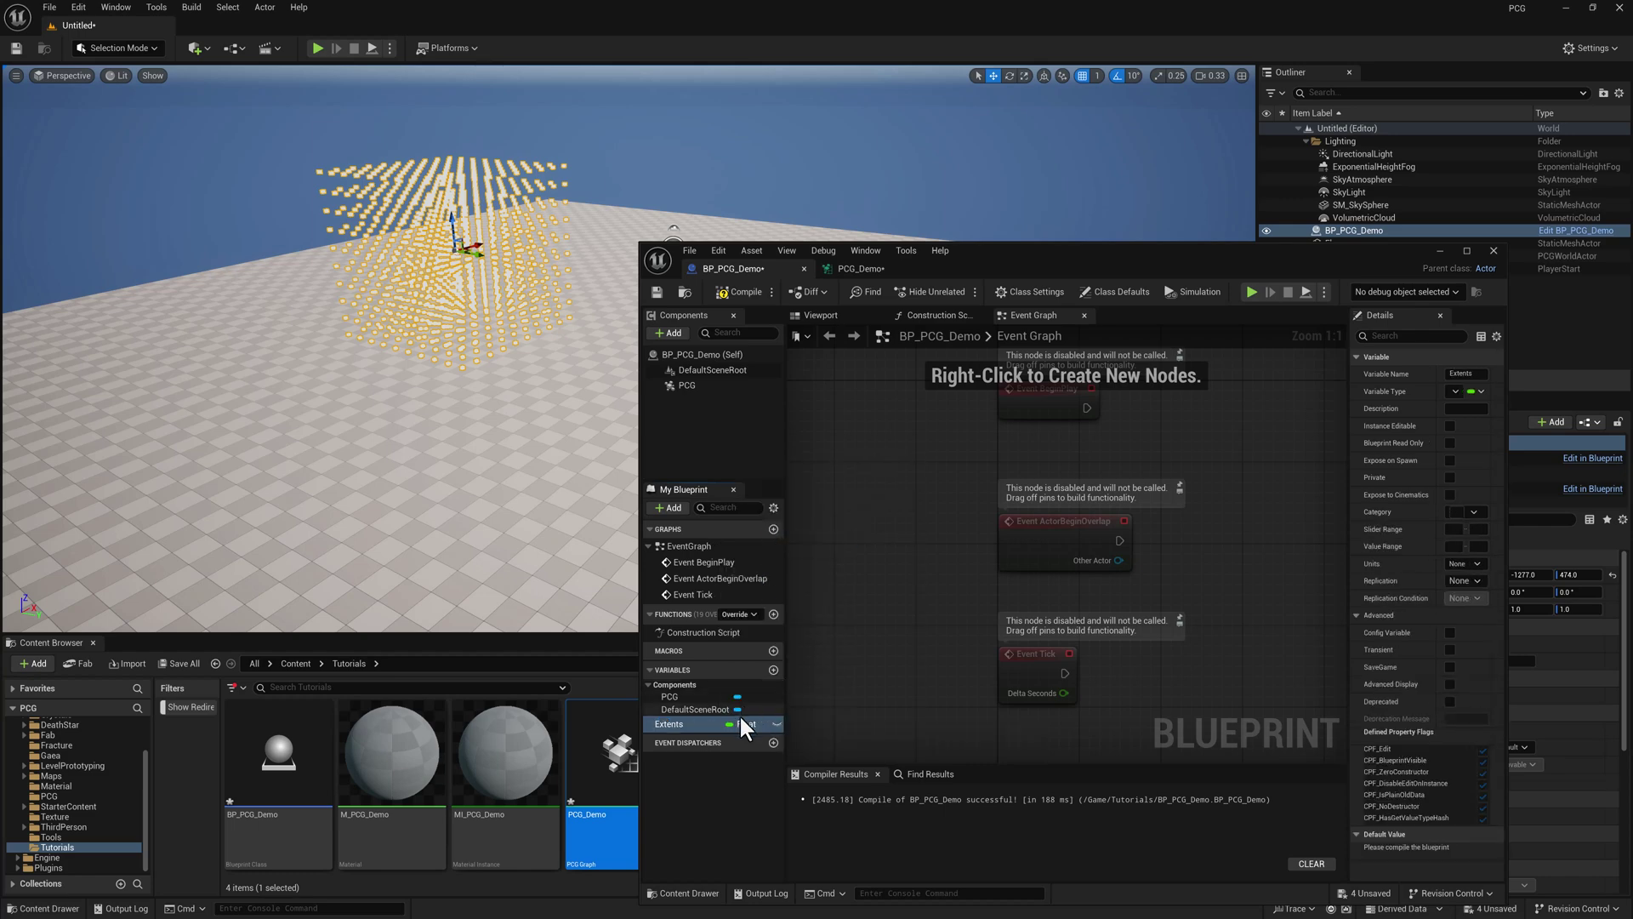
# Make the Extents variable instance editable, and compile and save BP_PCG_Demo
pyautogui.click(777, 723)
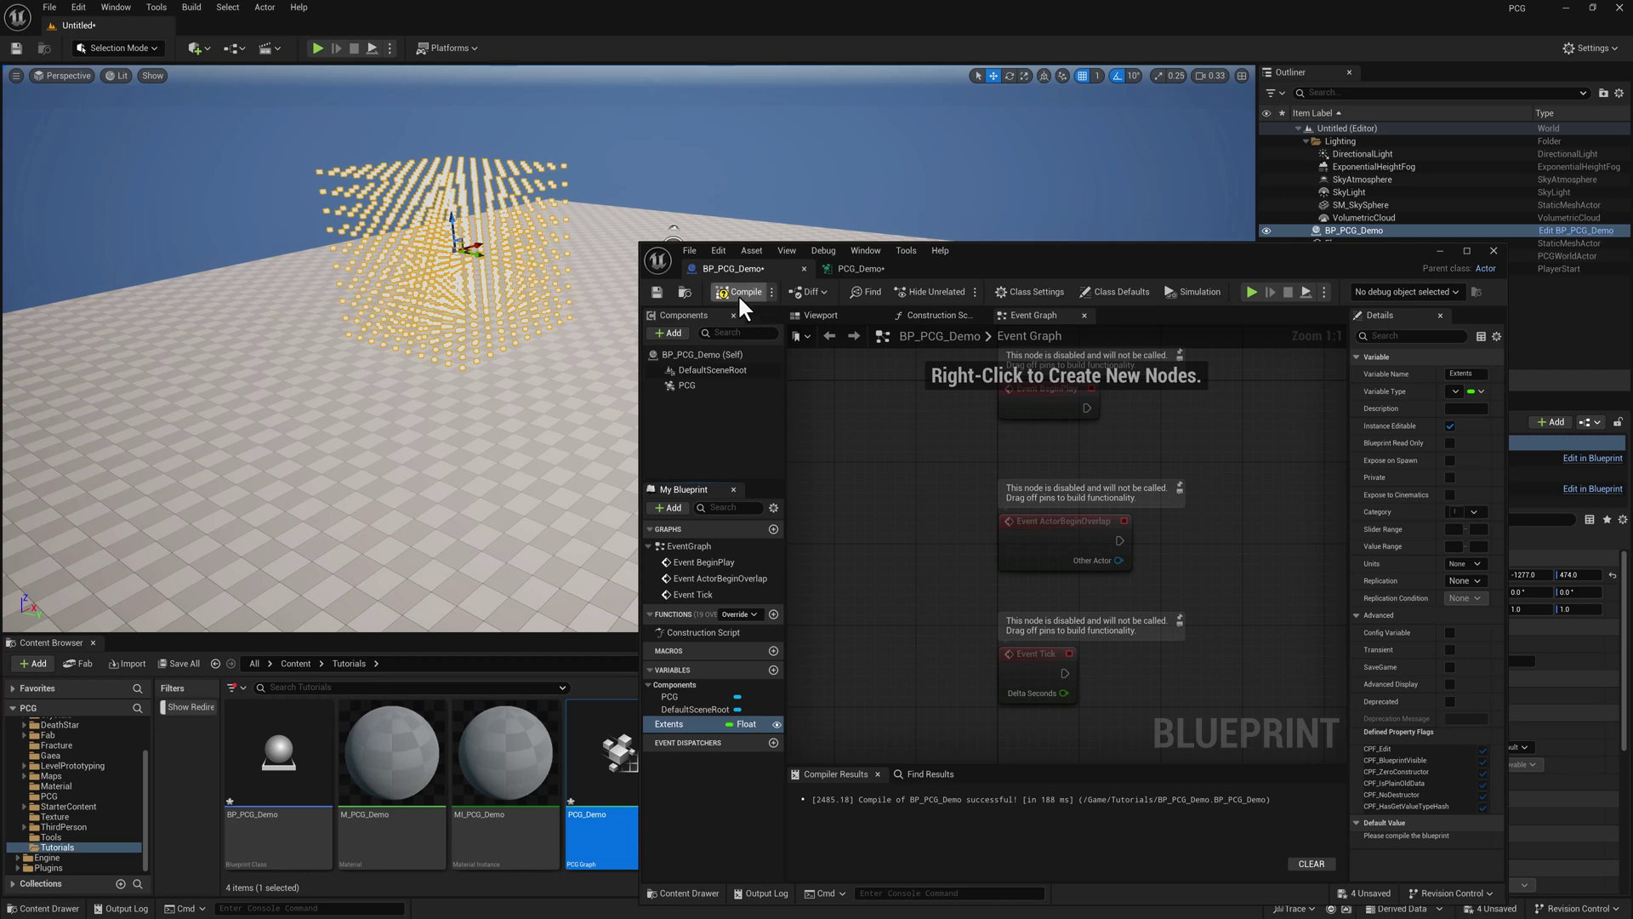
pyautogui.click(656, 295)
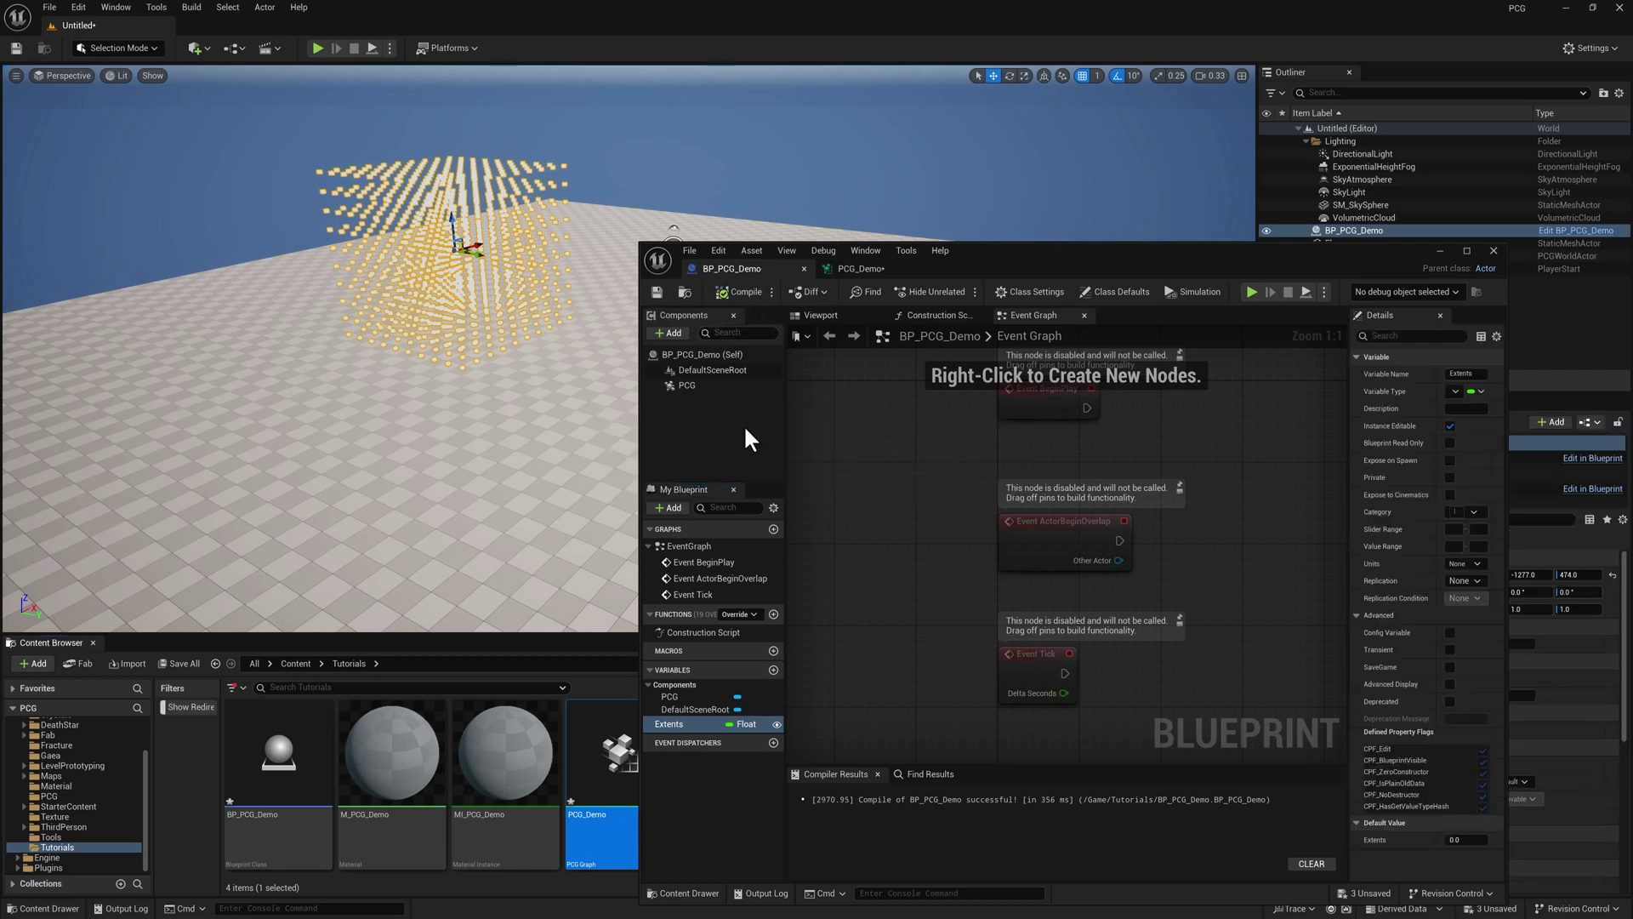
# Add a Get Actor Property node to the PCG_Demo graph and place it below the Copy Points node
pyautogui.click(859, 269)
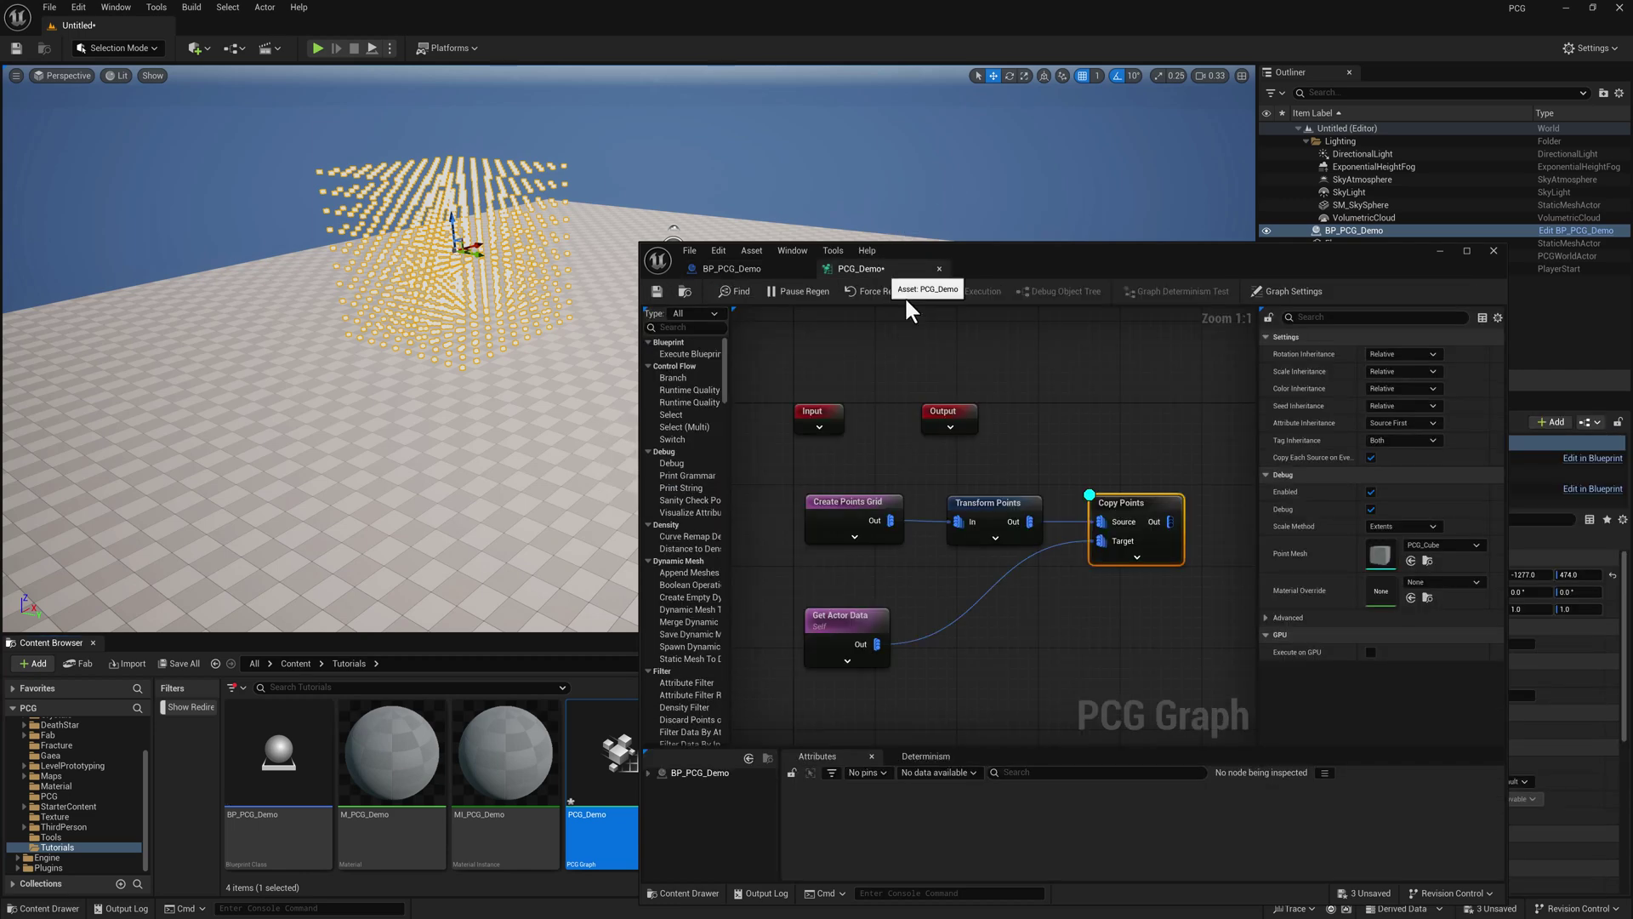
pyautogui.moveTo(1139, 396); pyautogui.dragTo(1053, 339, button='right')
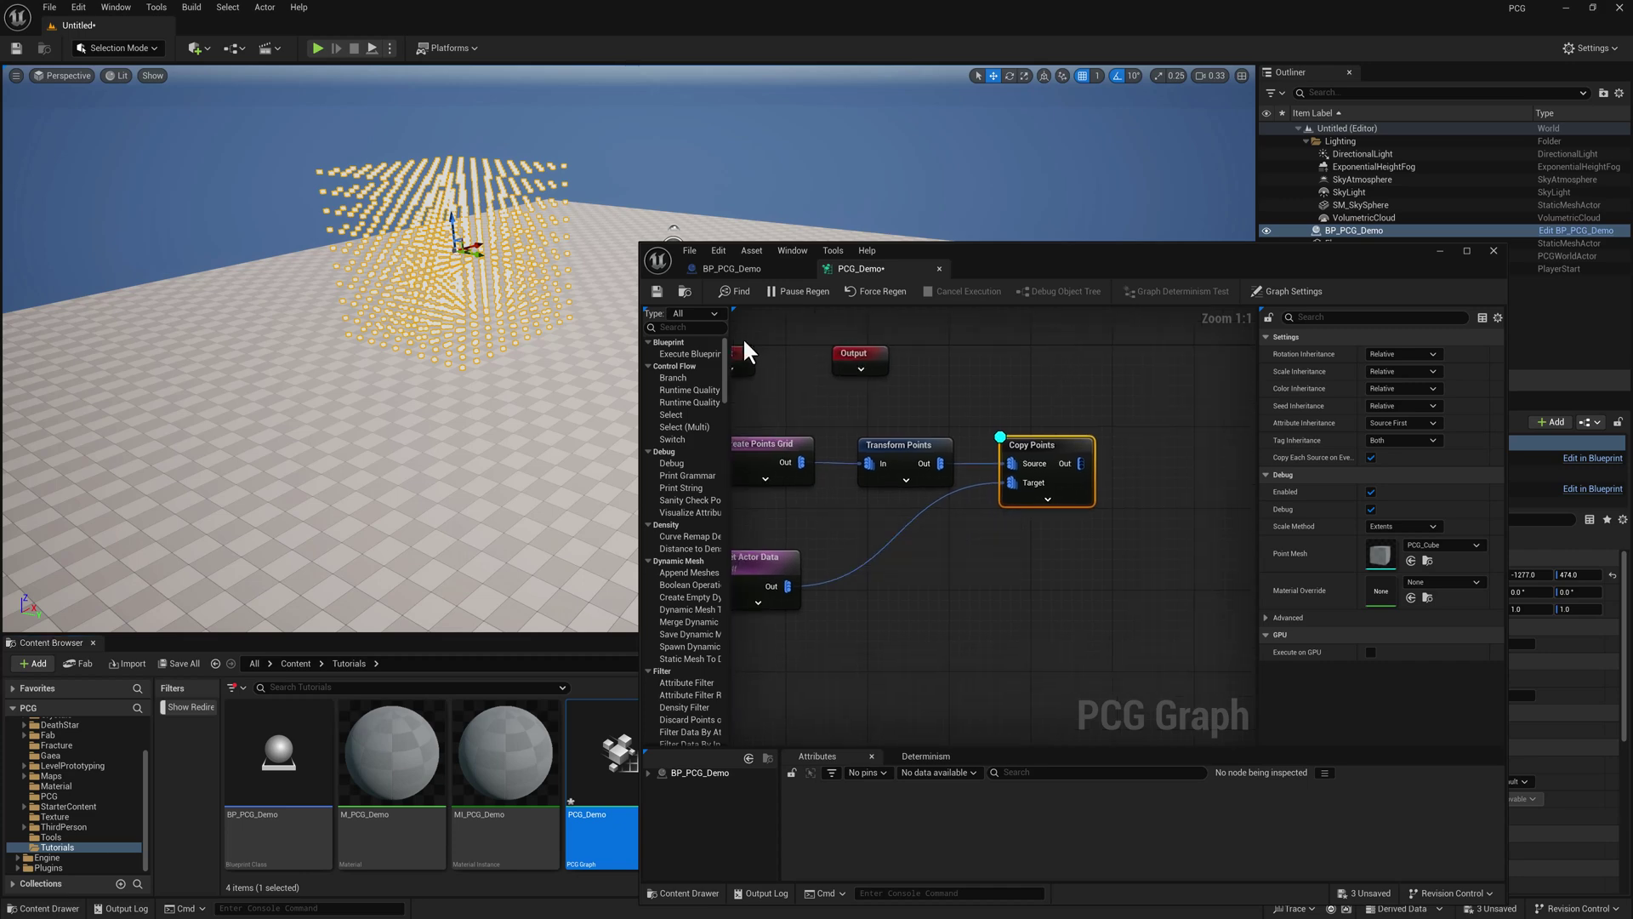
pyautogui.rightClick(1126, 547)
pyautogui.write('actor')
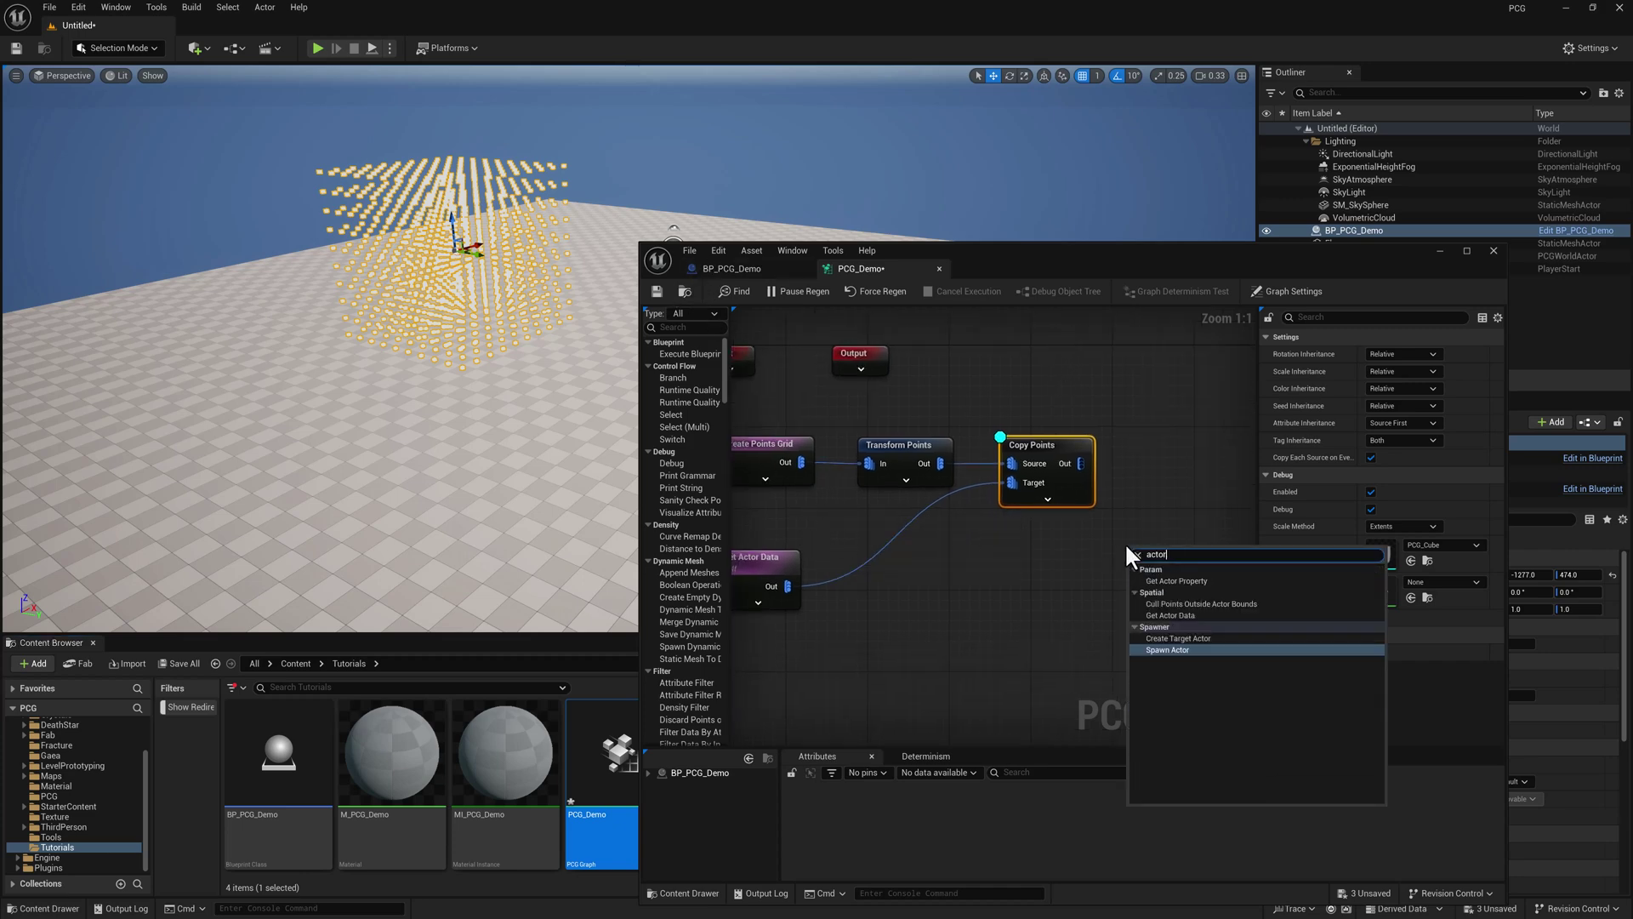
pyautogui.click(1186, 580)
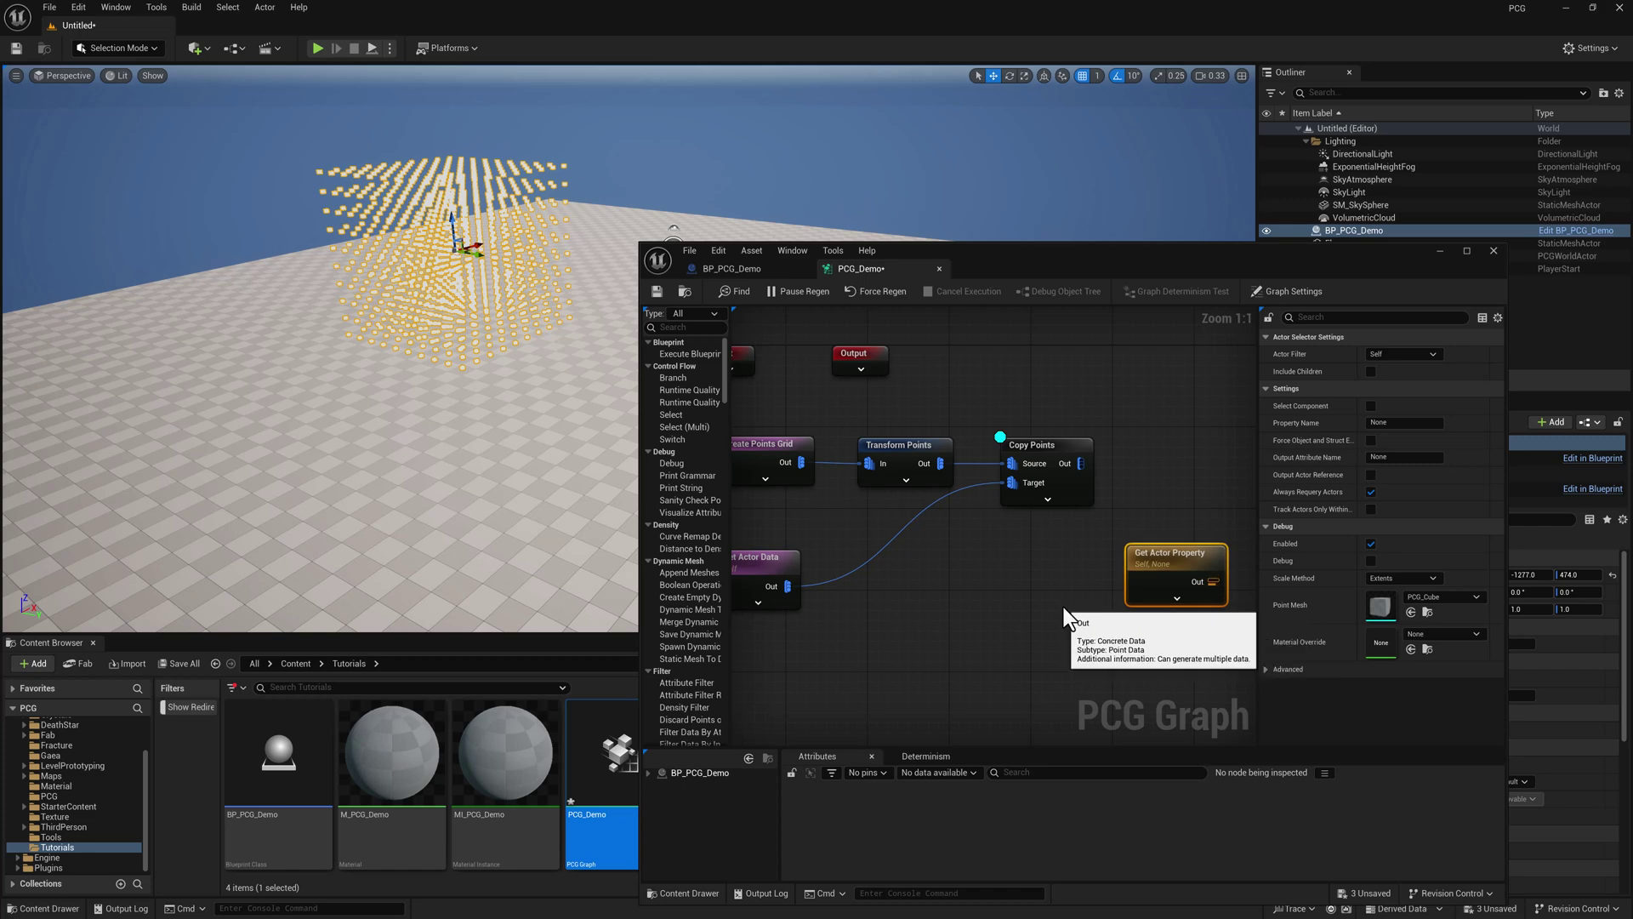
pyautogui.moveTo(1063, 607); pyautogui.dragTo(949, 592, button='right')
pyautogui.moveTo(1070, 536); pyautogui.dragTo(939, 543)
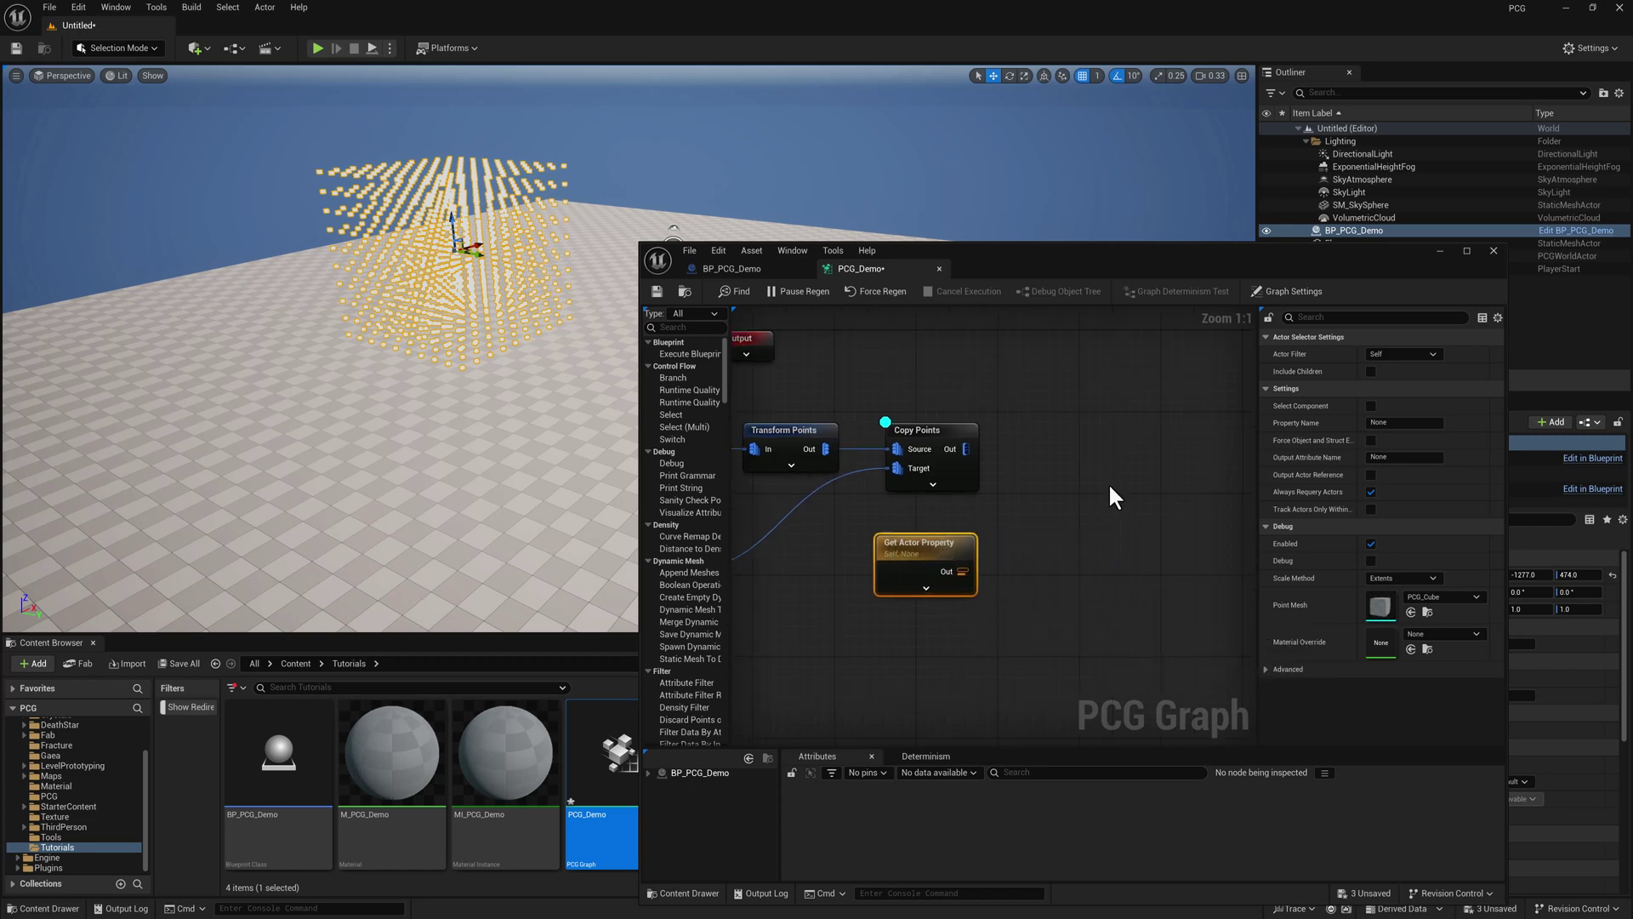
# Set both the Property Name and the Output Attribute Name of the Get Actor Property node to Extents
pyautogui.click(1403, 423)
pyautogui.write('Extents')
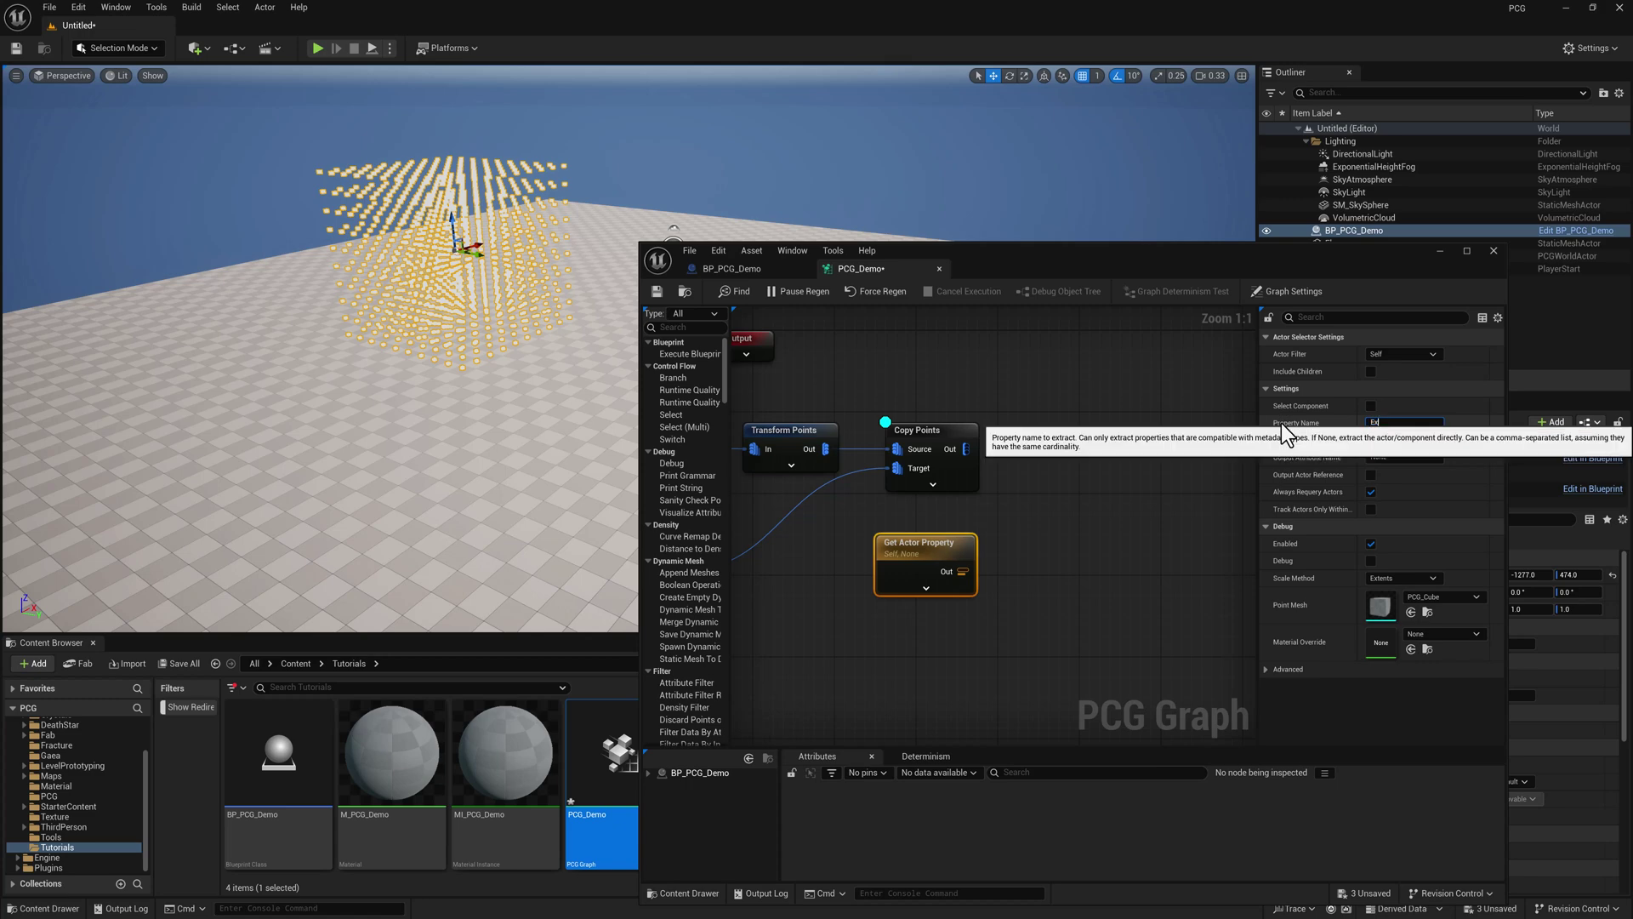
pyautogui.press('Return')
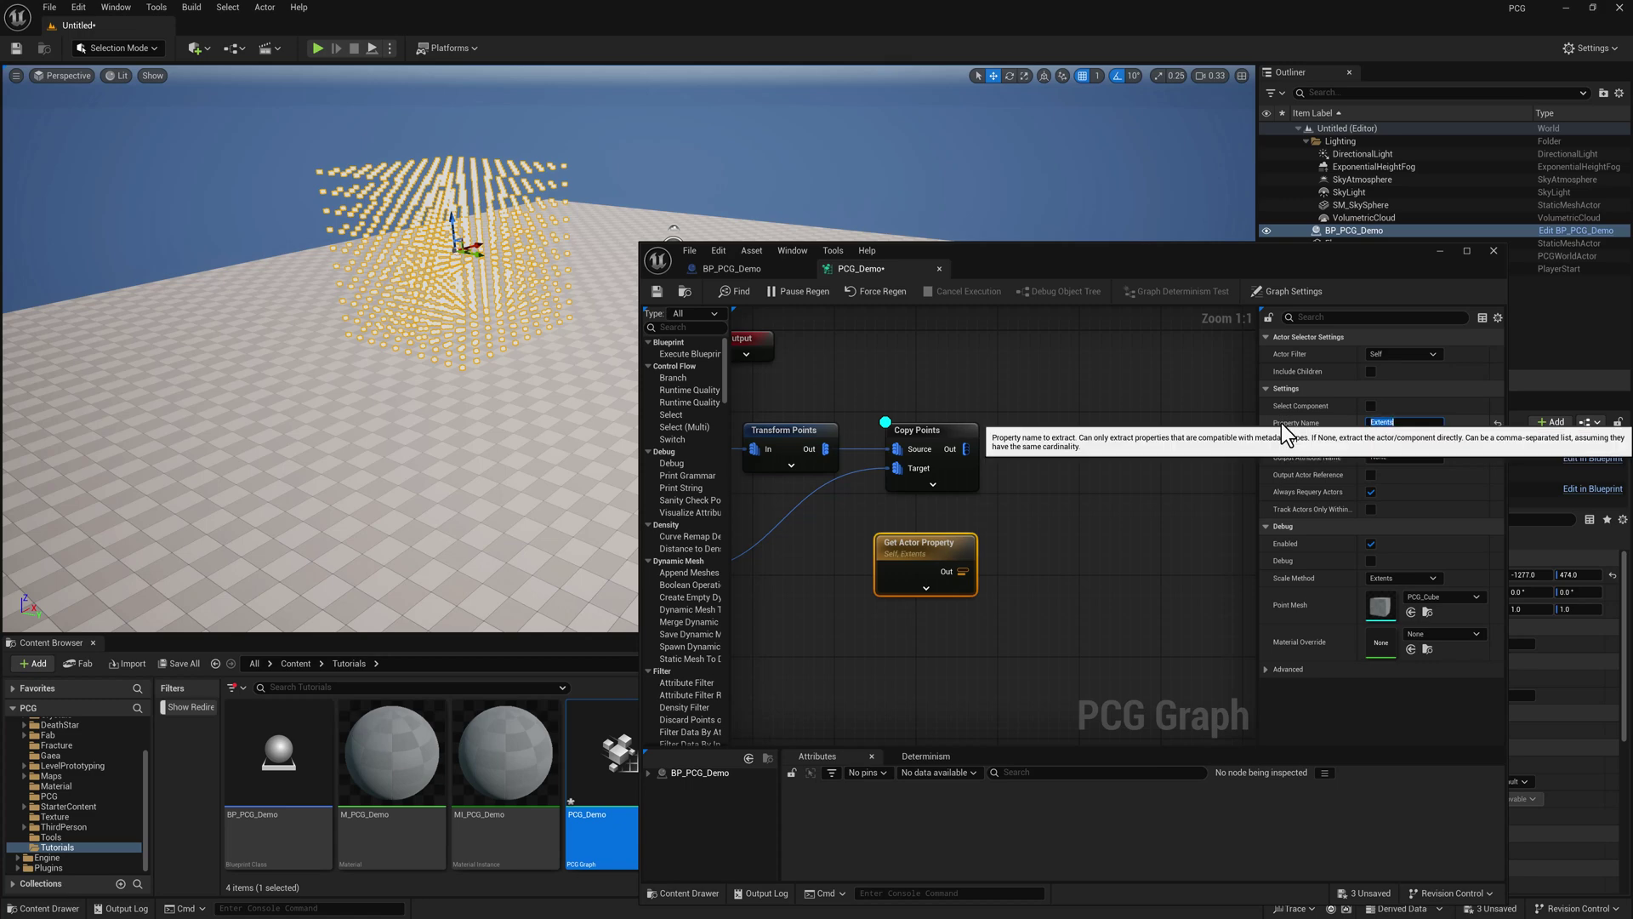
pyautogui.click(1391, 458)
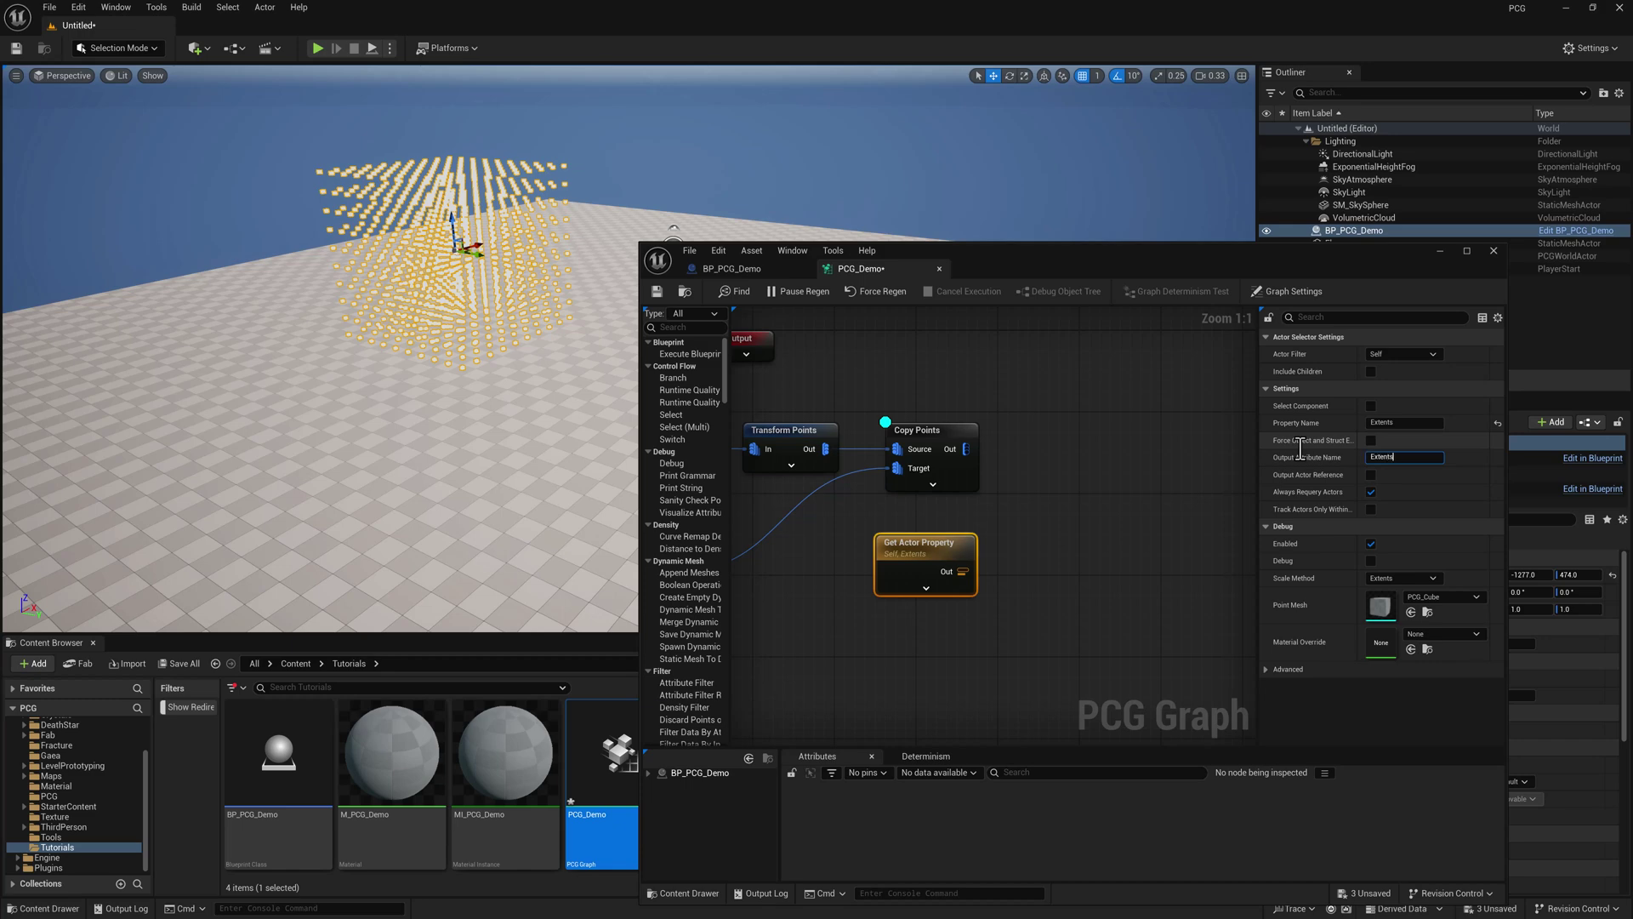
# Move Get Actor Property in front of Create Points Grid and Get Actor Data below Transform Points
pyautogui.moveTo(1128, 485); pyautogui.dragTo(1210, 468, button='right')
pyautogui.scroll(-1, 1116, 493)
pyautogui.moveTo(1116, 493); pyautogui.dragTo(1220, 526, button='right')
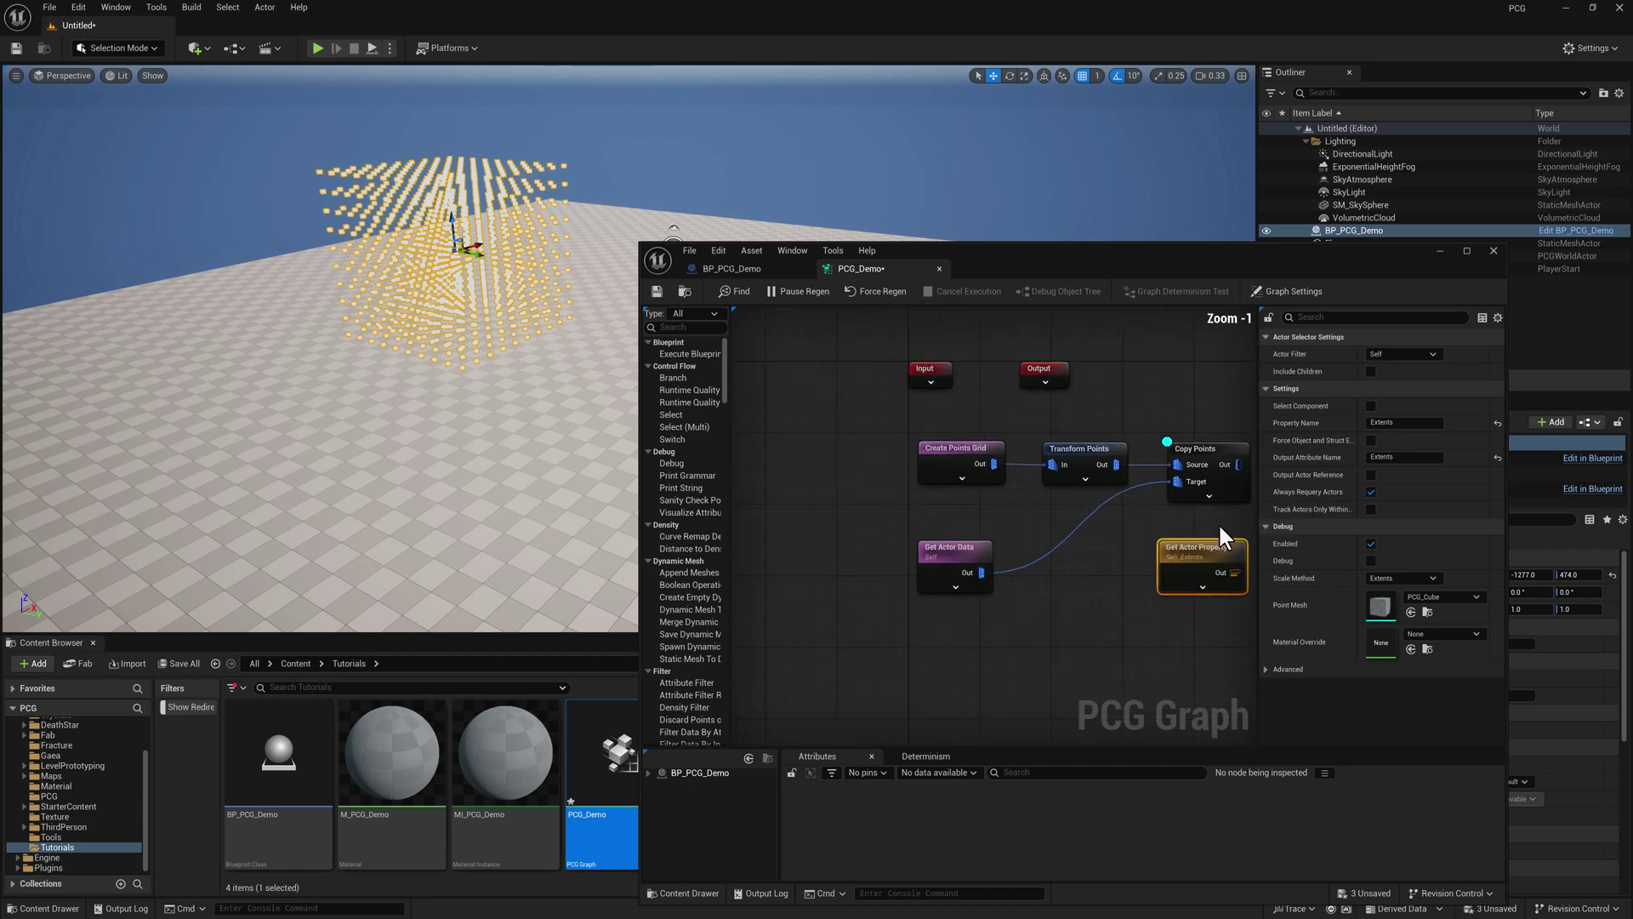
pyautogui.moveTo(1217, 558); pyautogui.dragTo(832, 506)
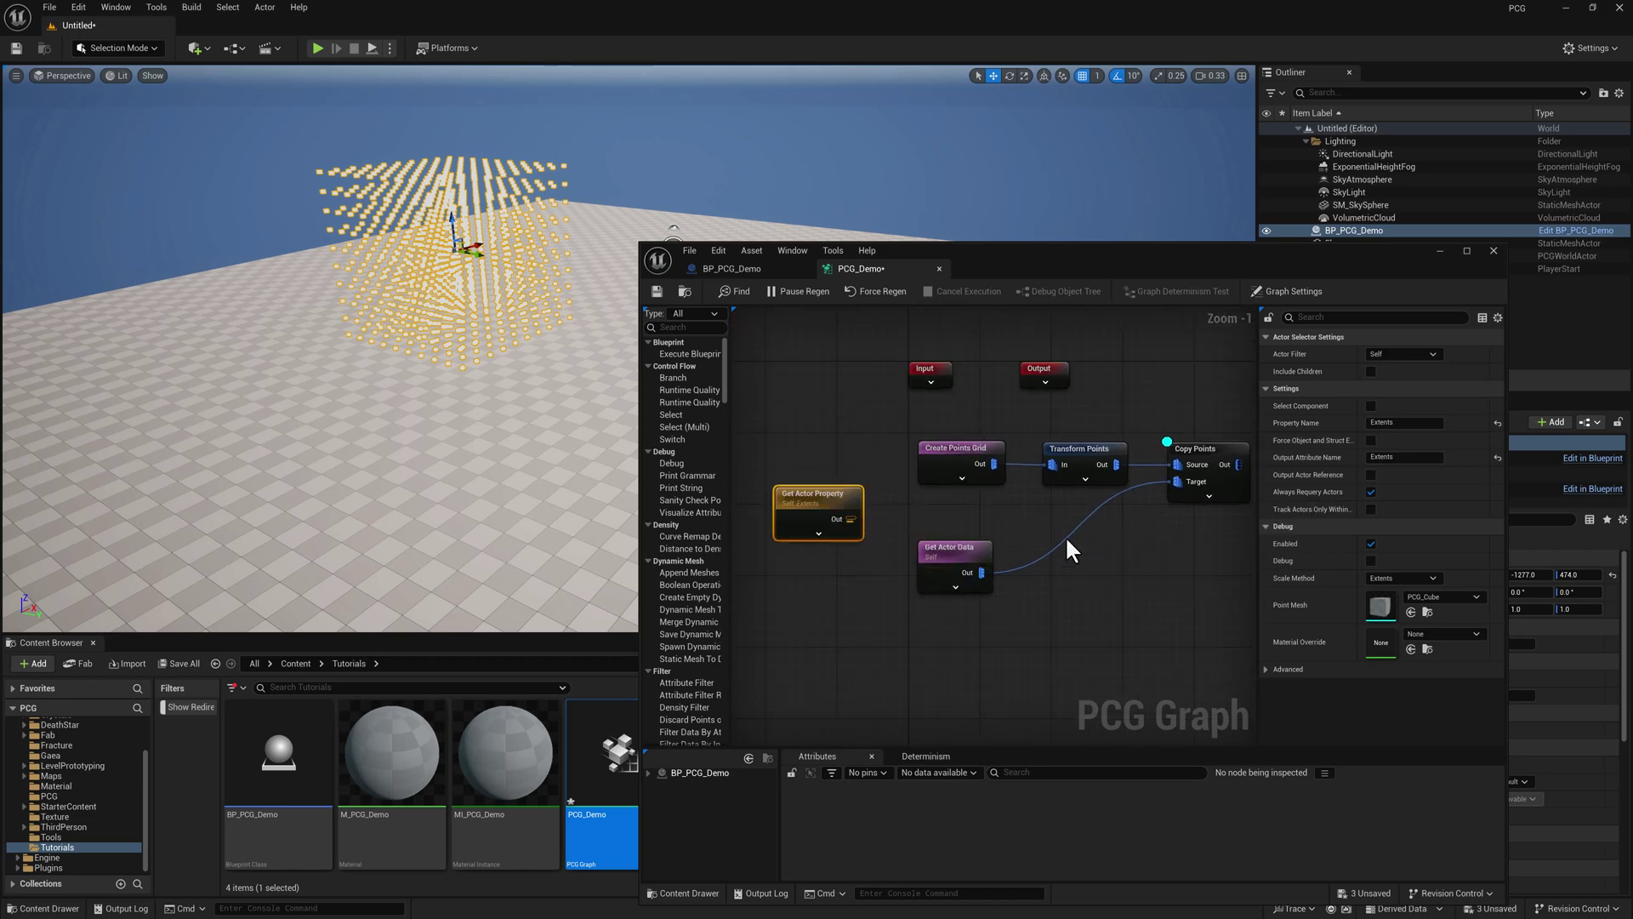
pyautogui.moveTo(962, 550); pyautogui.dragTo(1114, 533)
# Expose the Create Points Grid inputs, connect Get Actor Property to Grid Extents, and save the PCG graph
pyautogui.click(962, 478)
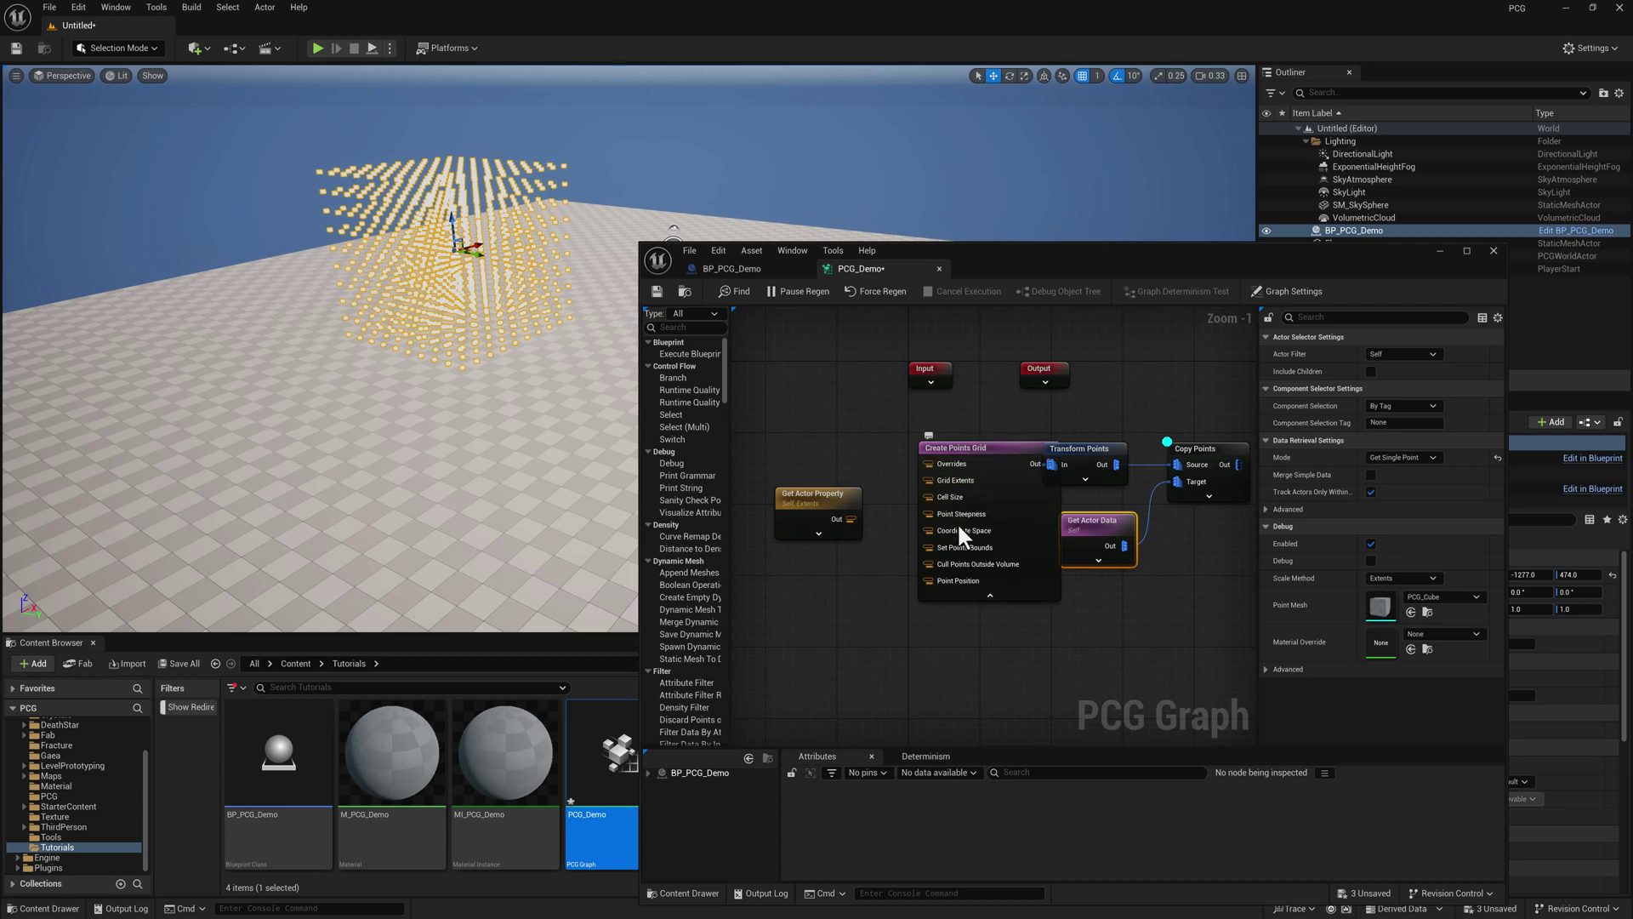
pyautogui.moveTo(851, 519); pyautogui.dragTo(929, 480)
pyautogui.moveTo(830, 499); pyautogui.dragTo(860, 450)
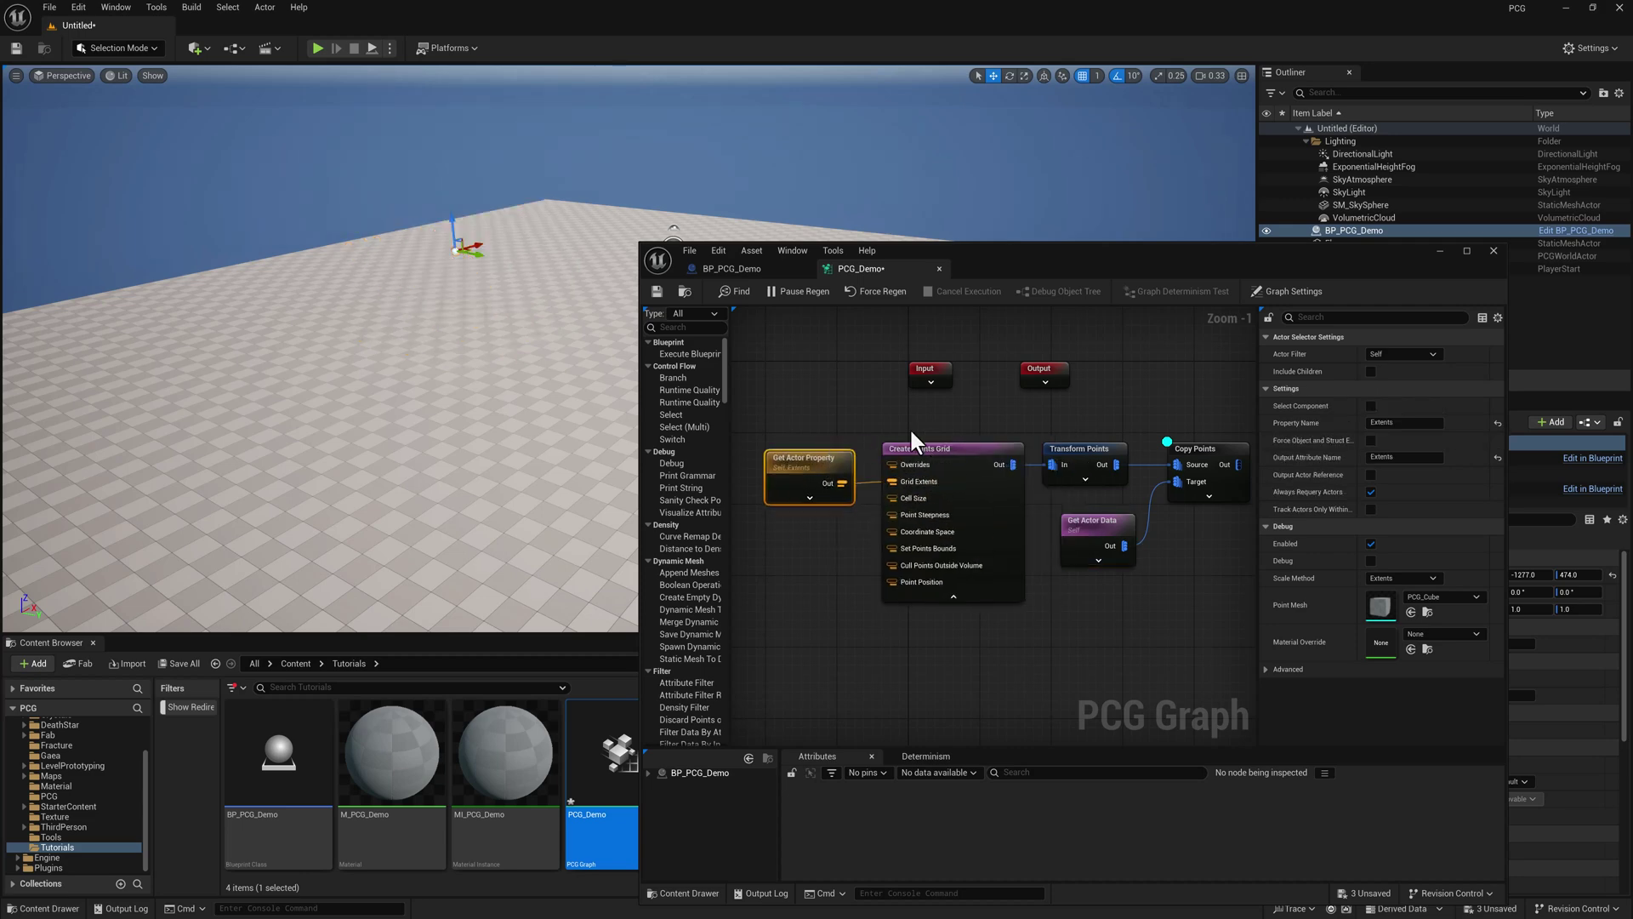
pyautogui.click(656, 291)
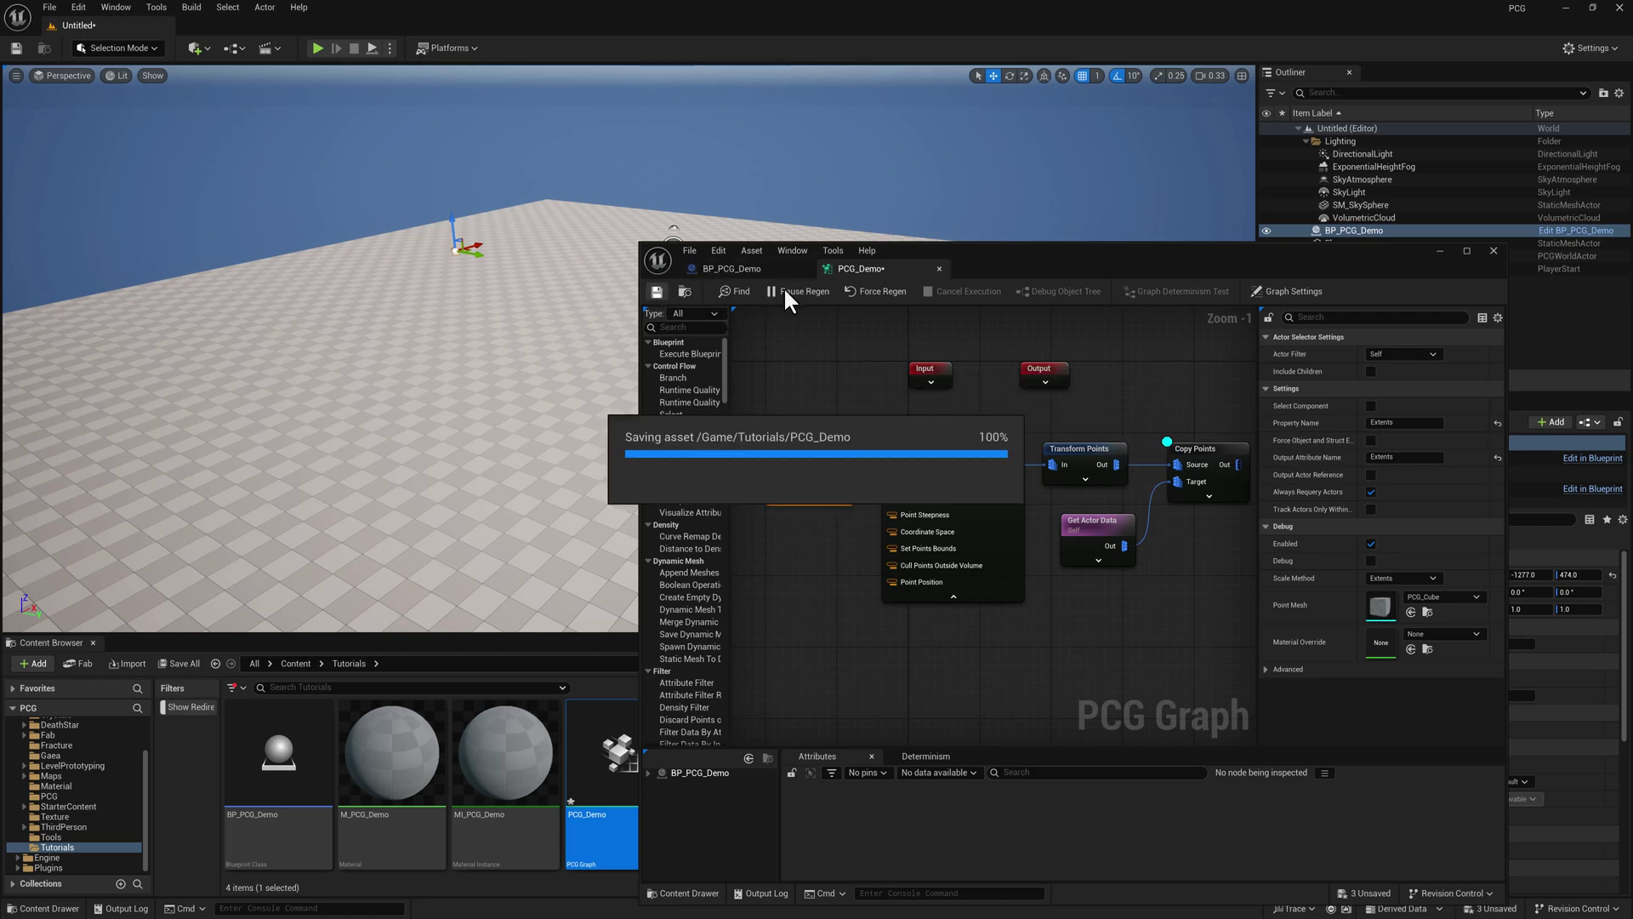
# Set the default value of the Extents variable in BP_PCG_Demo to 500, and compile and save the Blueprint
pyautogui.click(748, 267)
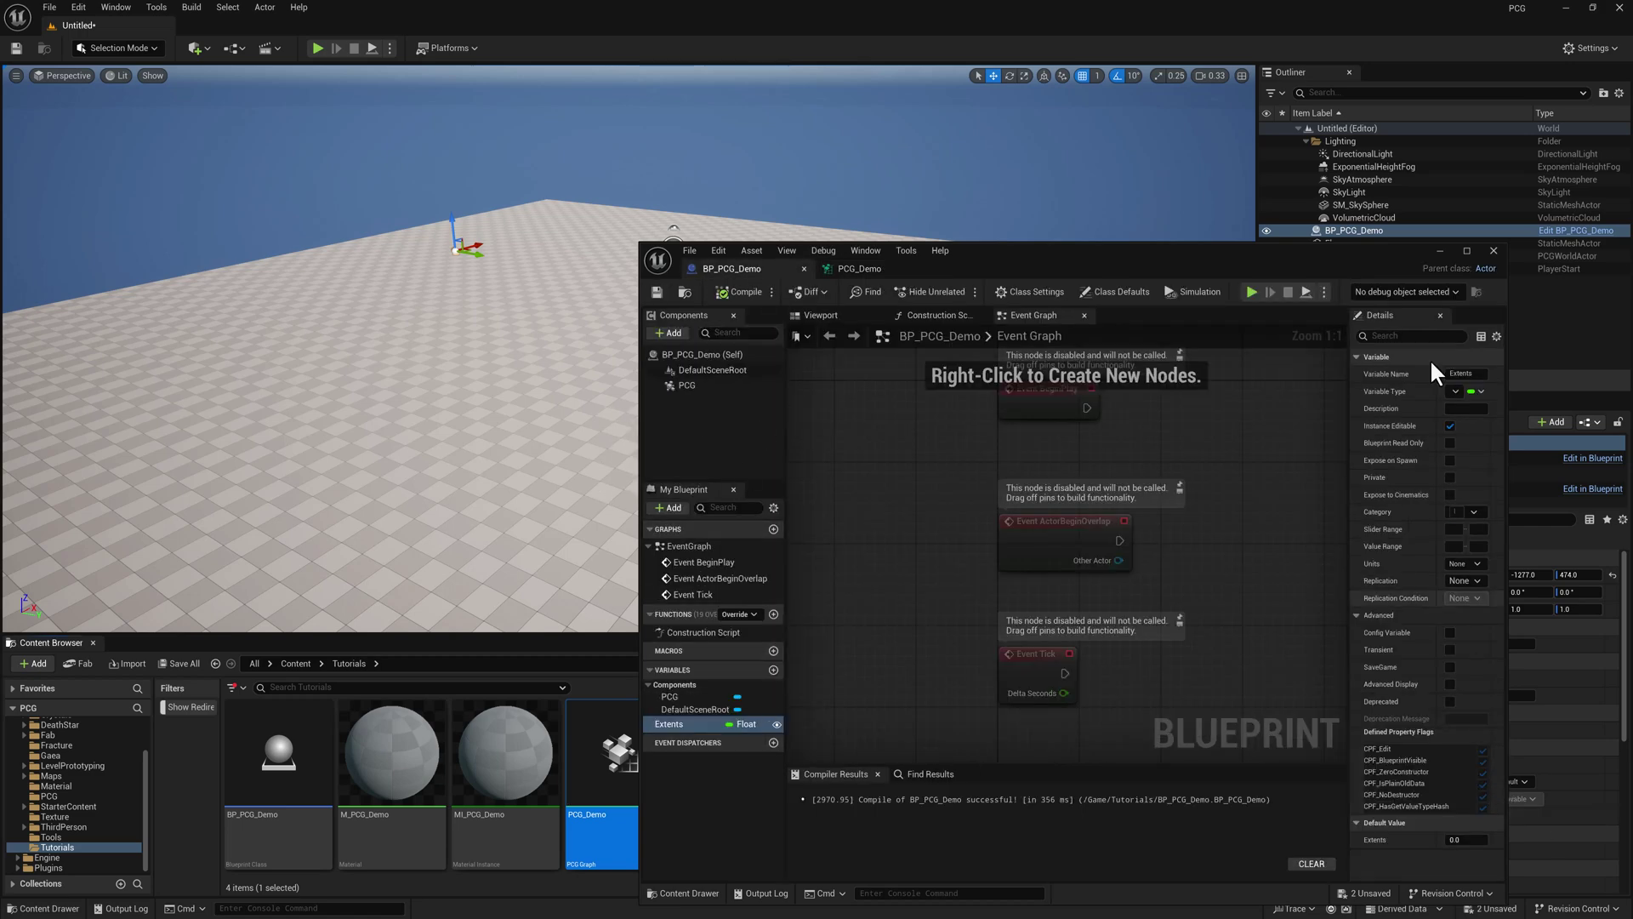
pyautogui.moveTo(1356, 255); pyautogui.dragTo(1306, 197)
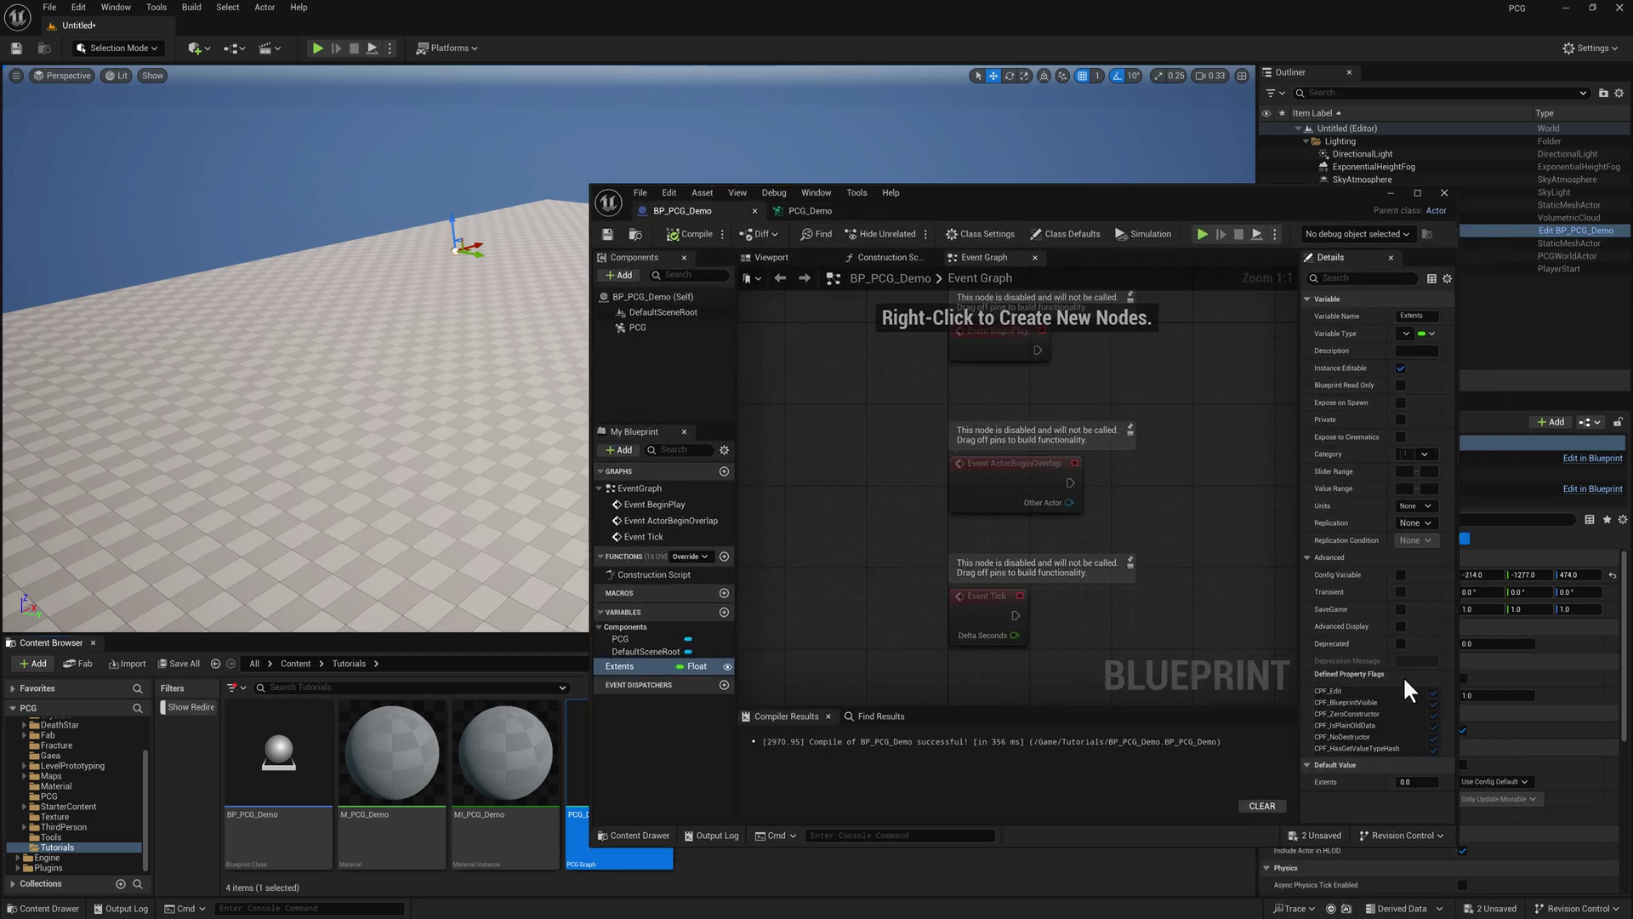
pyautogui.click(1413, 782)
pyautogui.press('Return')
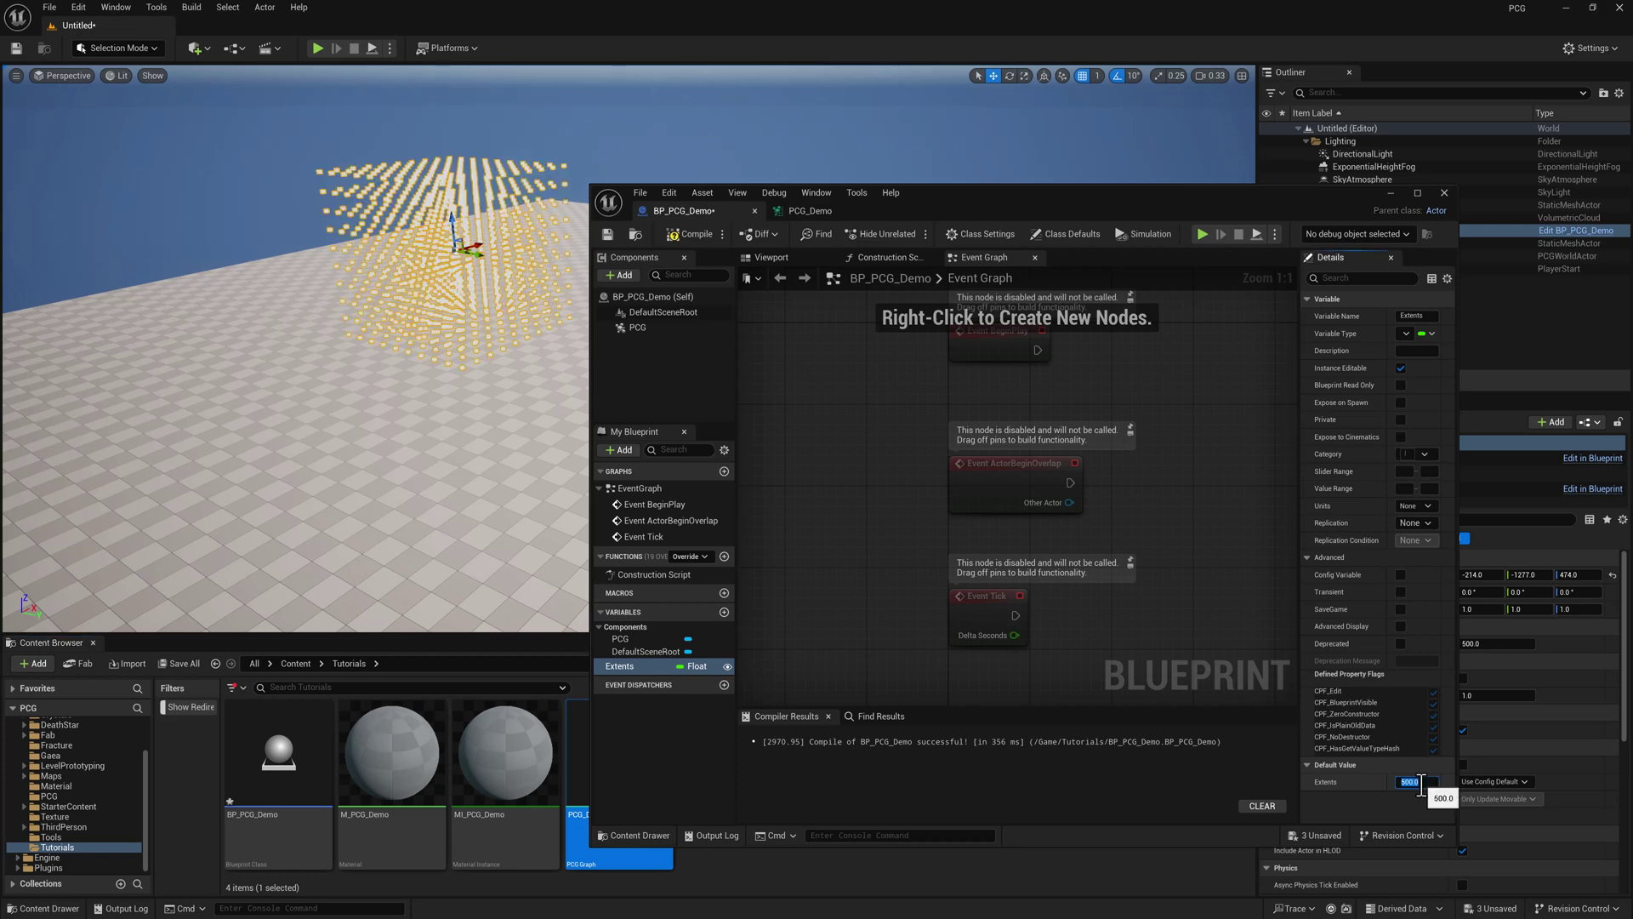
pyautogui.click(696, 234)
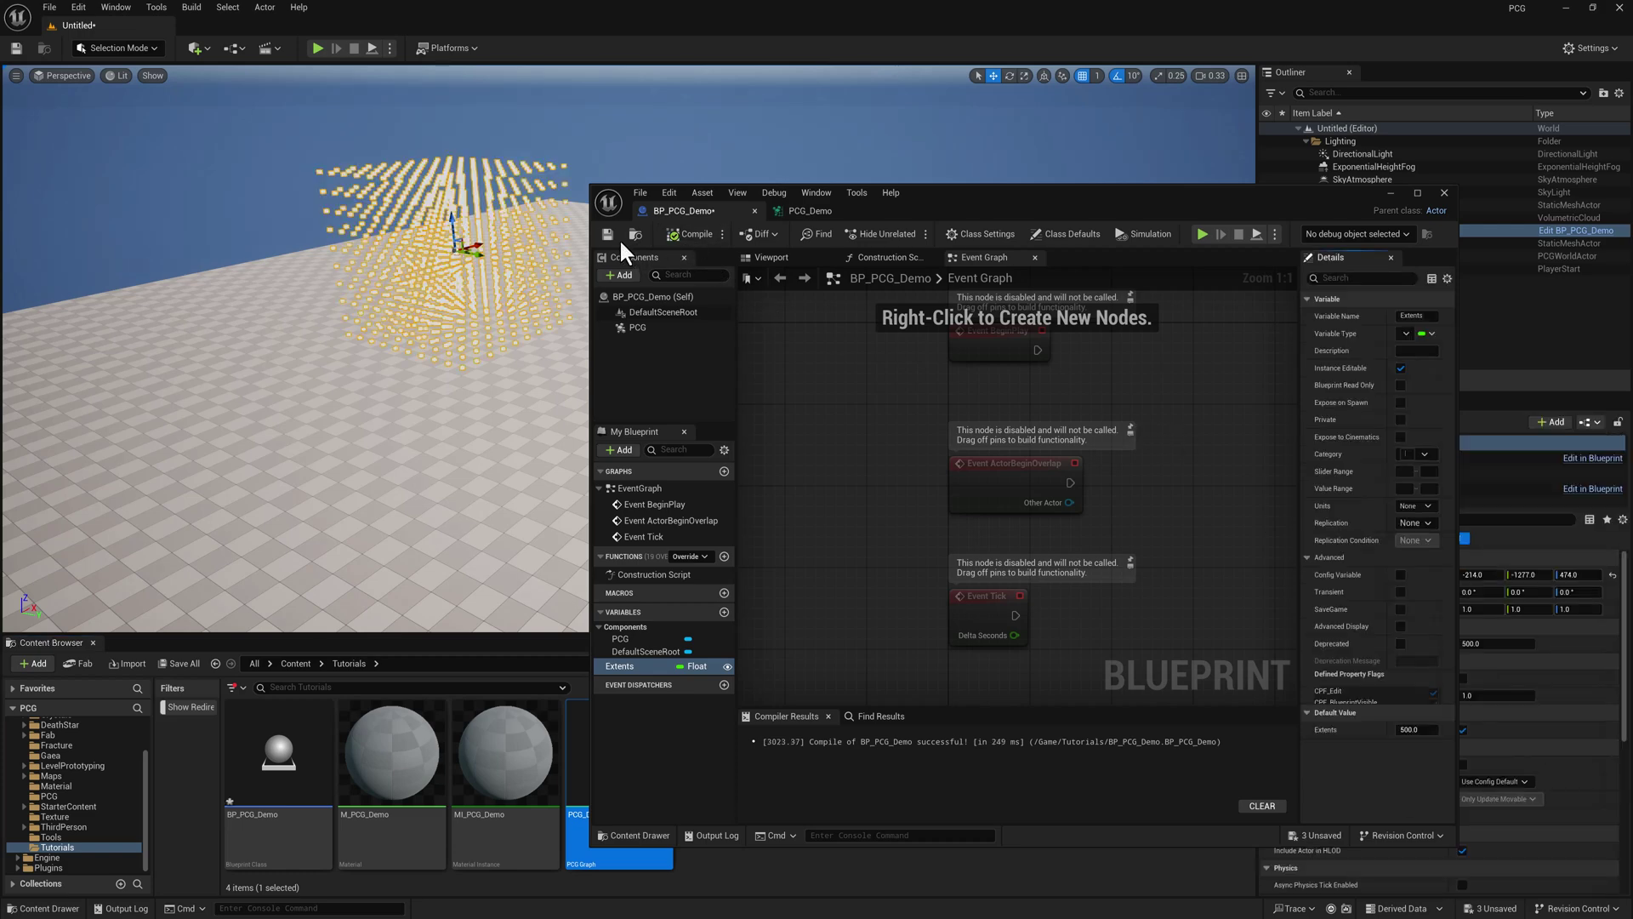
pyautogui.click(608, 235)
# Raise the placed BP_PCG_Demo actor's Extents to about 653 in the level editor to test the grid's size
pyautogui.click(1443, 192)
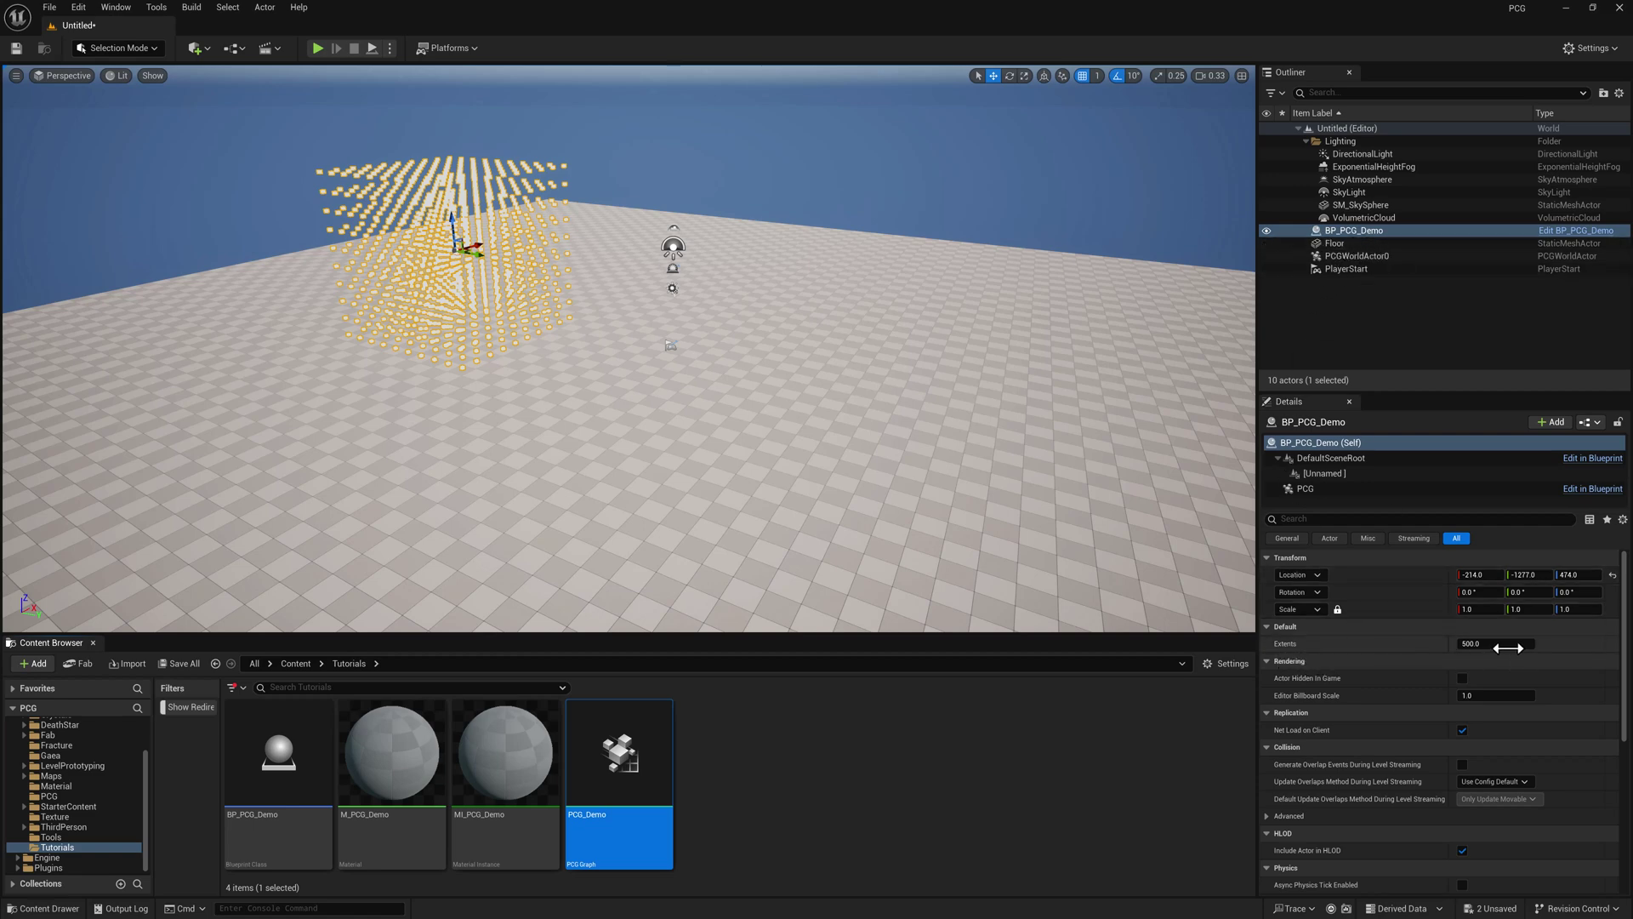
pyautogui.moveTo(1508, 647)
pyautogui.mouseDown()
pyautogui.moveTo(1453, 644)
pyautogui.moveTo(1561, 644)
pyautogui.moveTo(1484, 644)
pyautogui.mouseUp()
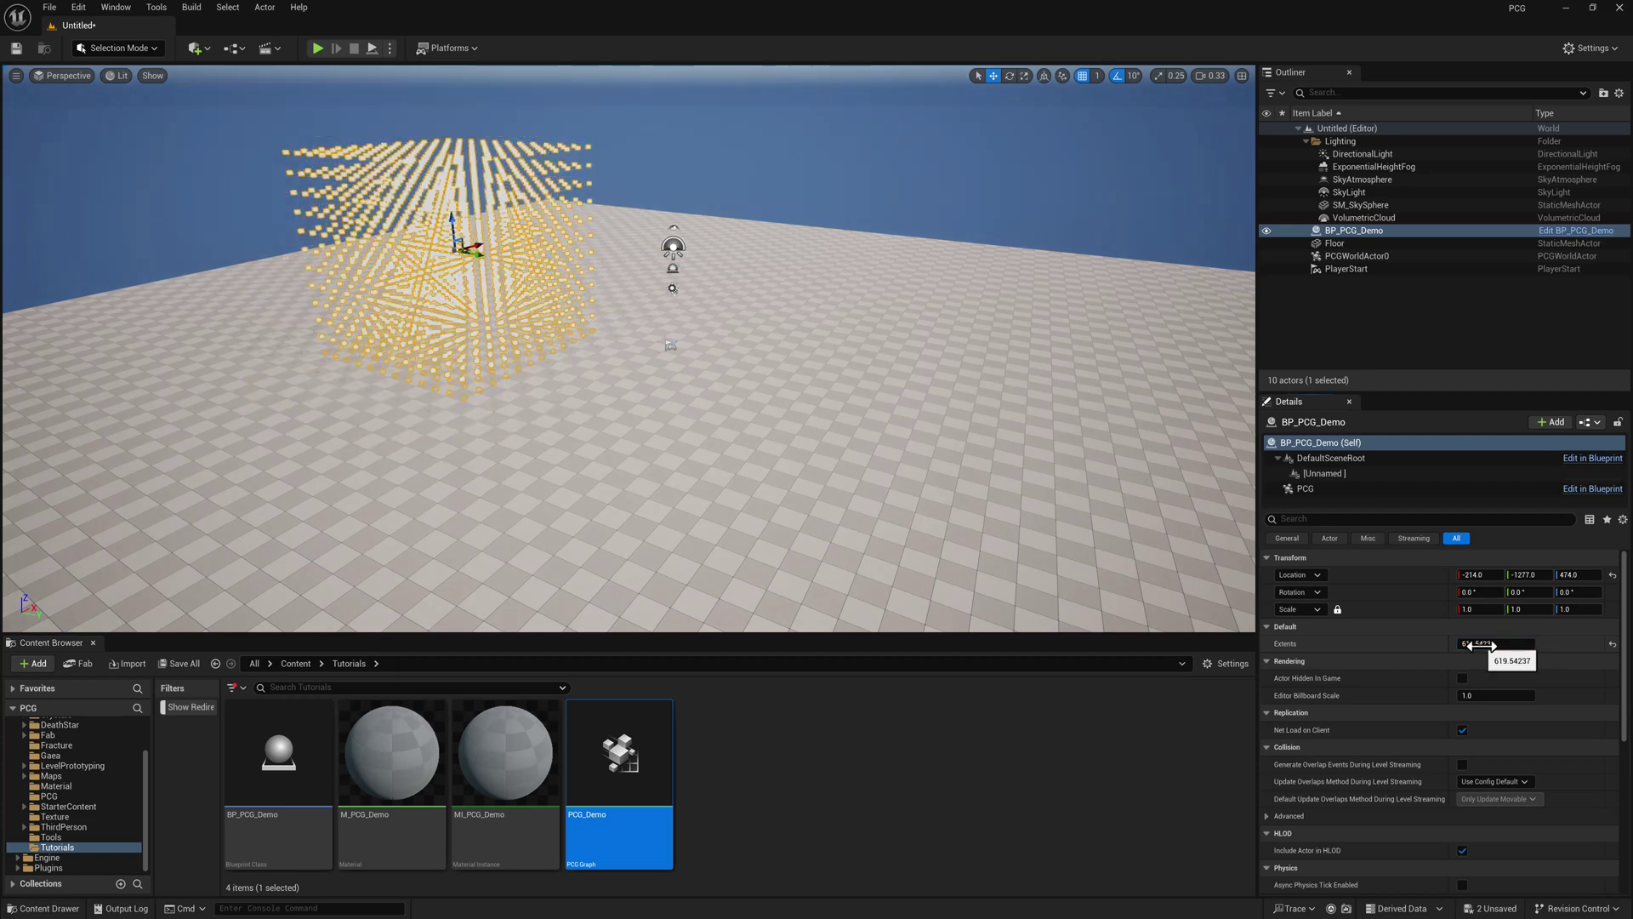
pyautogui.moveTo(1182, 489); pyautogui.dragTo(1129, 476, button='right')
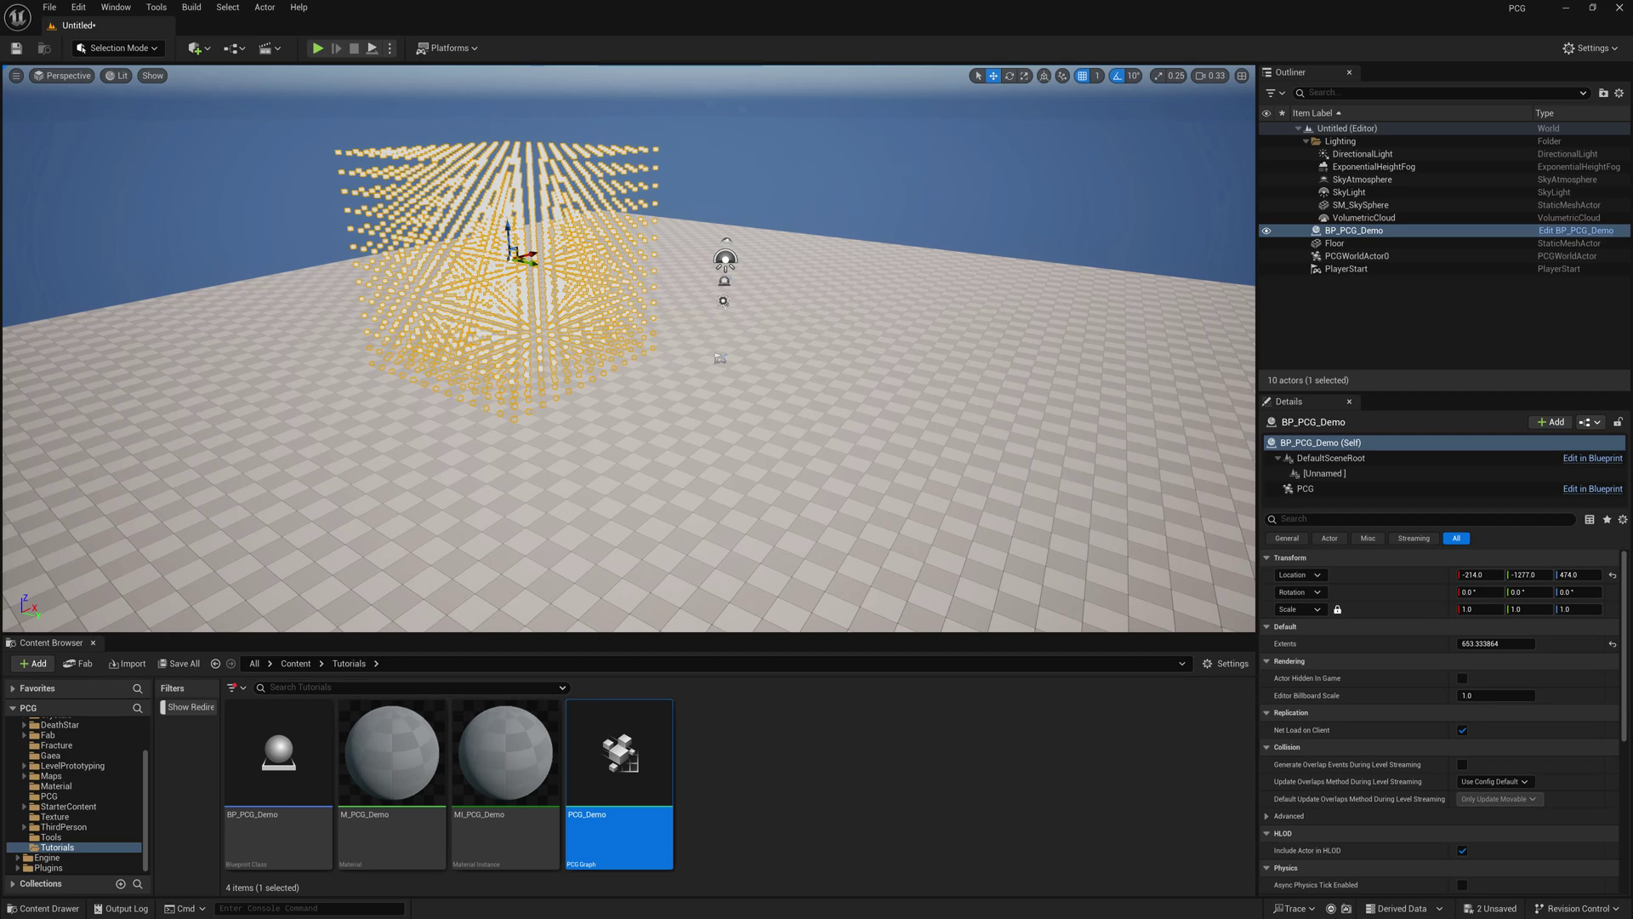
# Add a variable named BP Location to BP_PCG_Demo and make it instance editable
pyautogui.moveTo(1632, 182); pyautogui.dragTo(1090, 162)
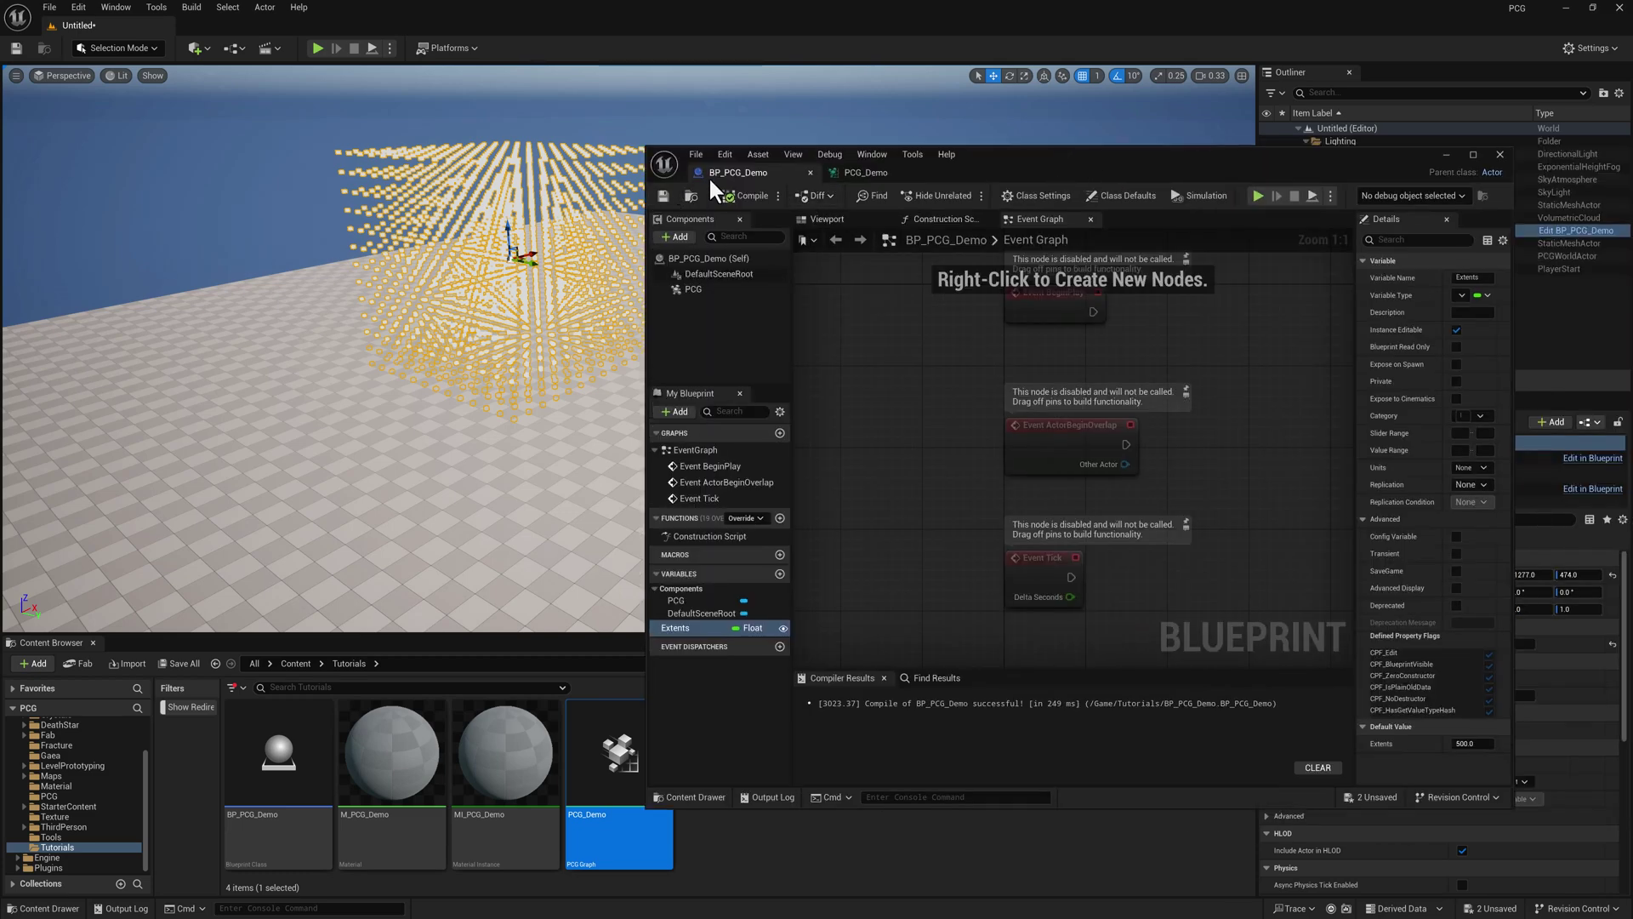
pyautogui.click(861, 170)
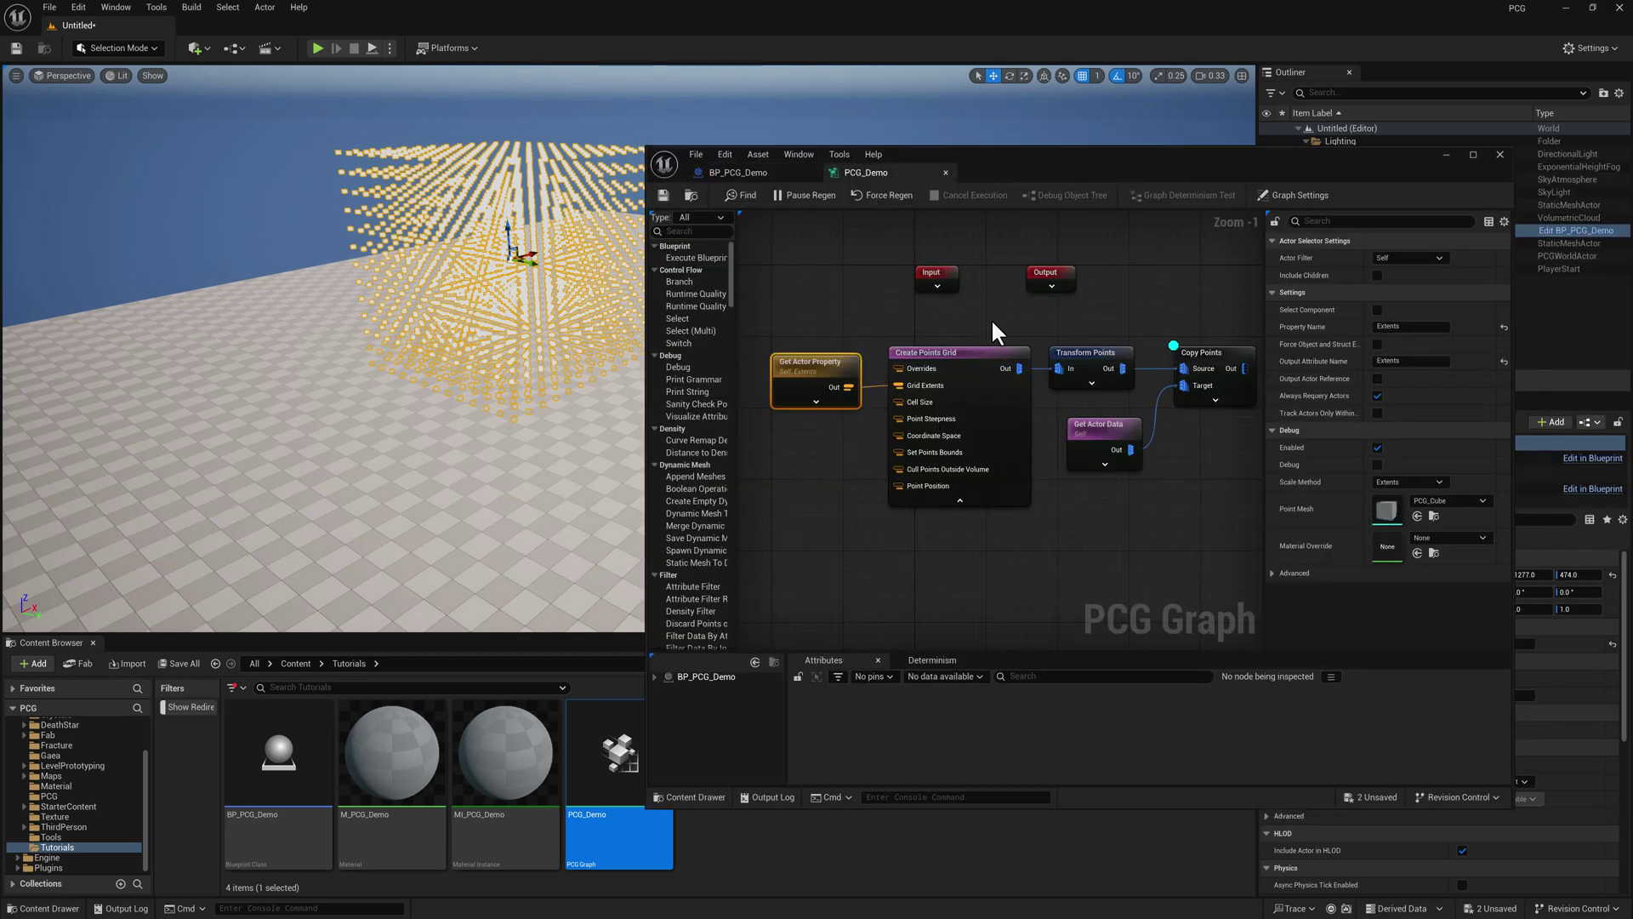
pyautogui.moveTo(1024, 171); pyautogui.dragTo(1093, 158)
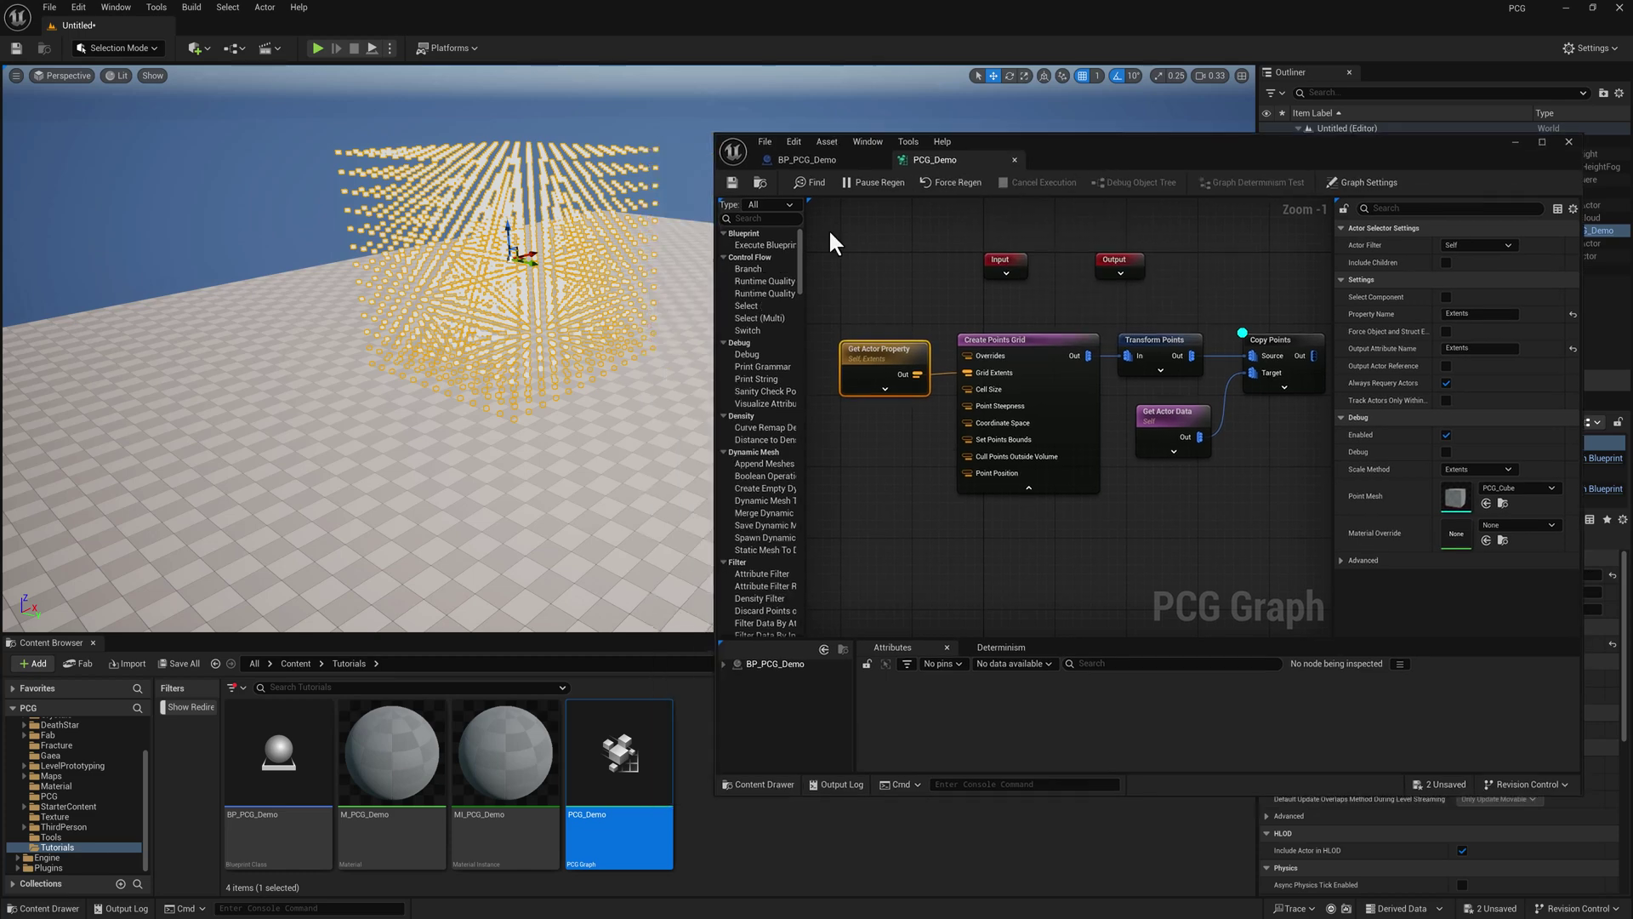
pyautogui.moveTo(595, 292); pyautogui.dragTo(645, 274, button='right')
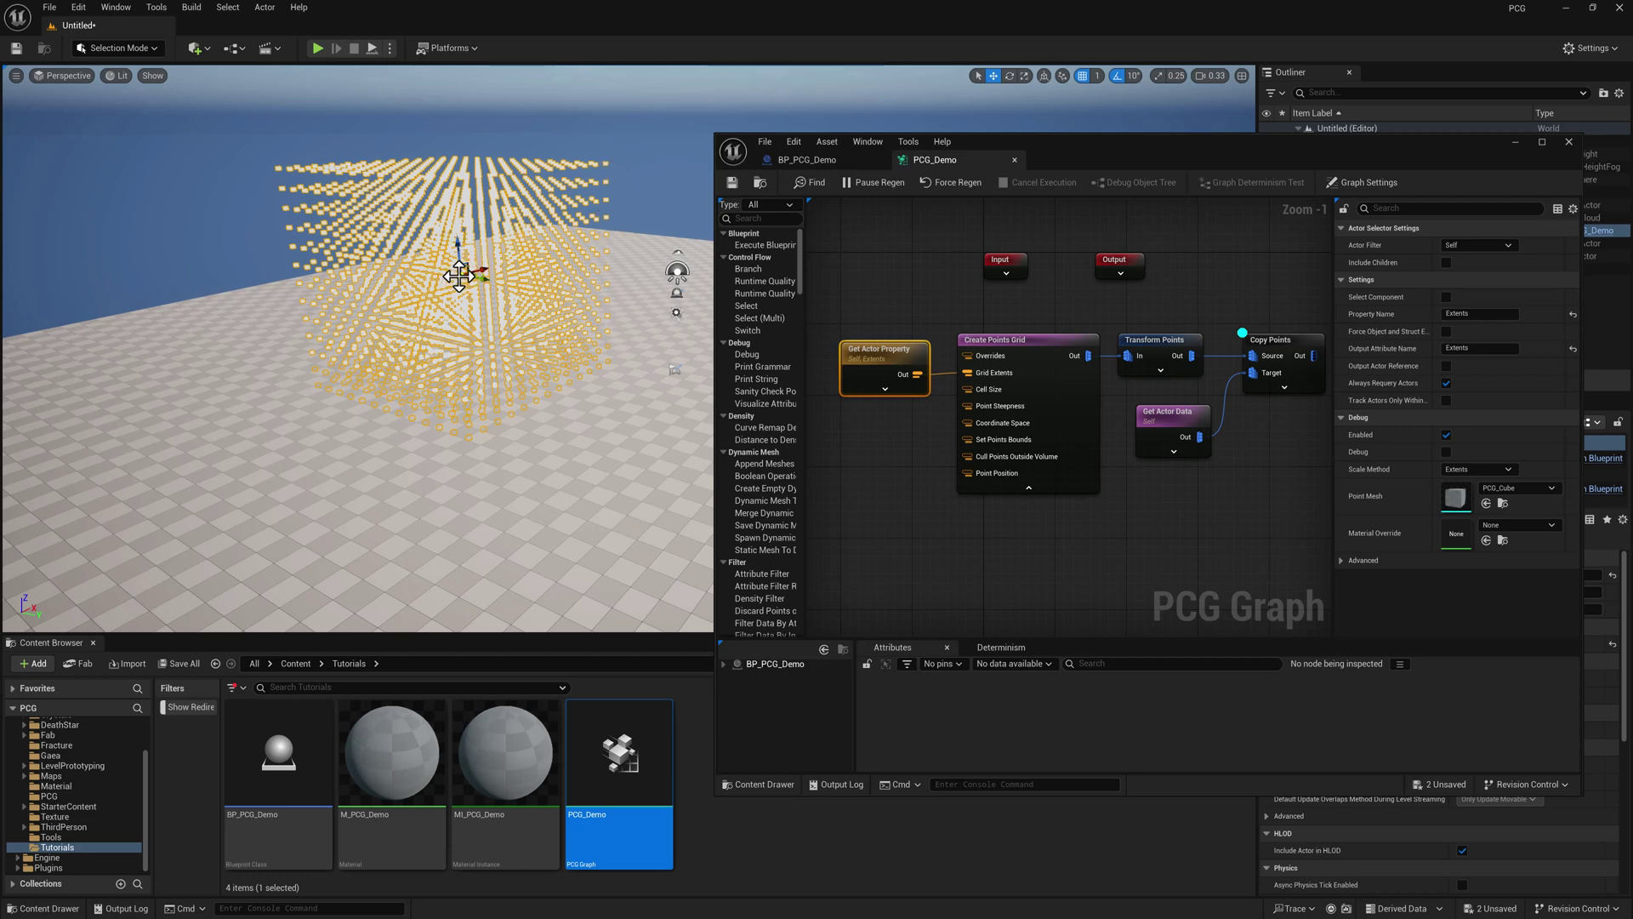
pyautogui.click(824, 161)
pyautogui.click(1019, 212)
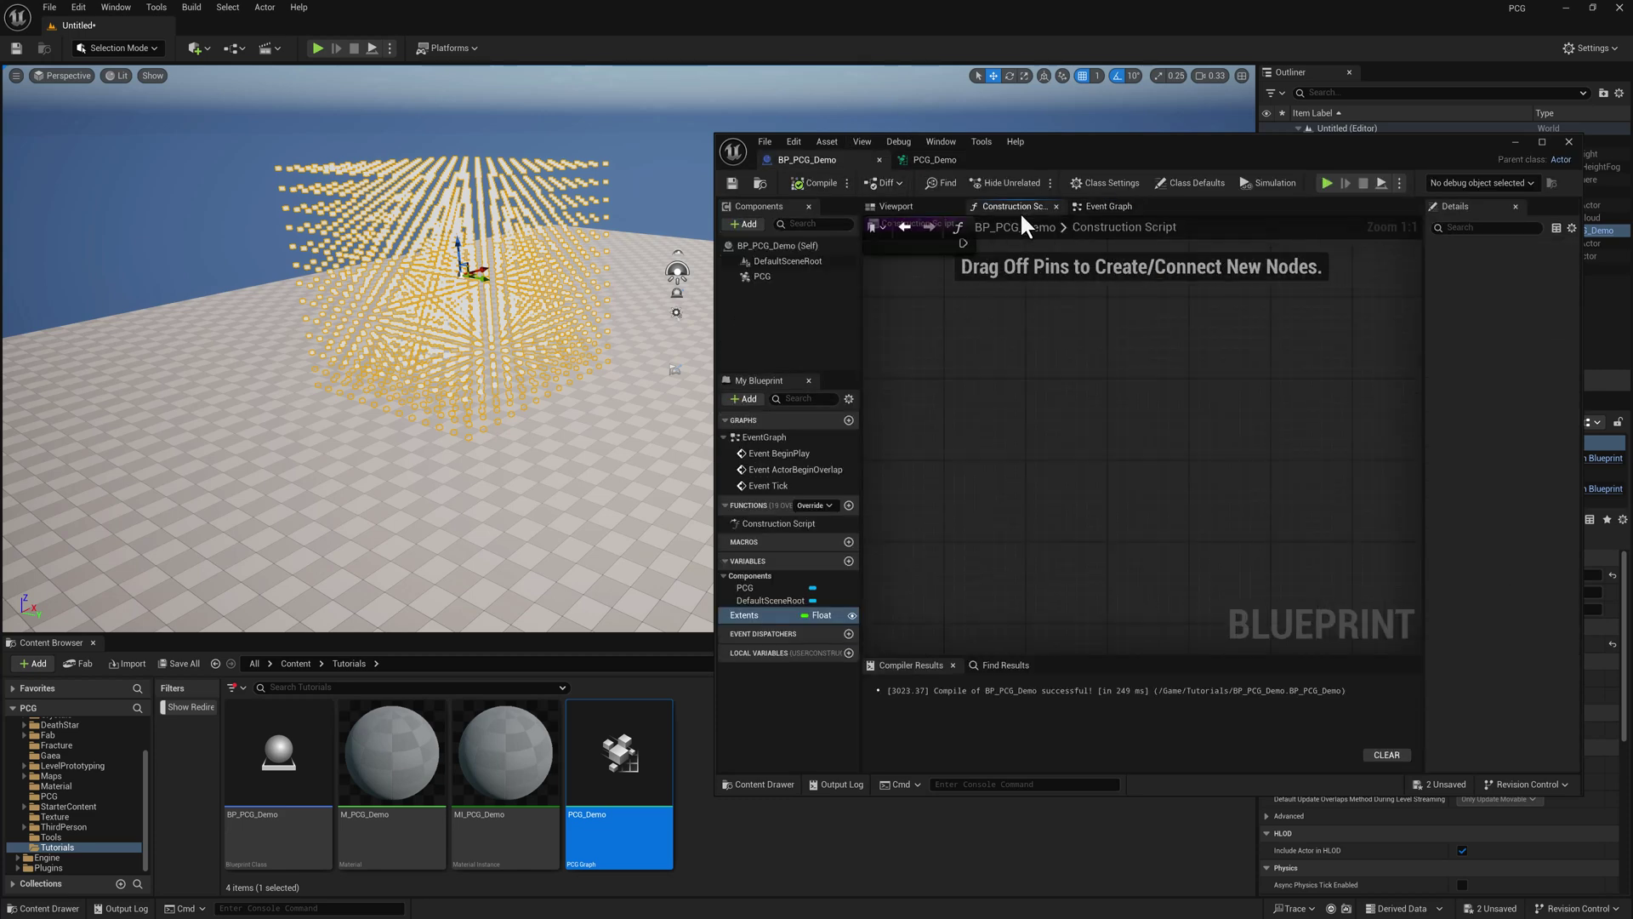
pyautogui.click(849, 561)
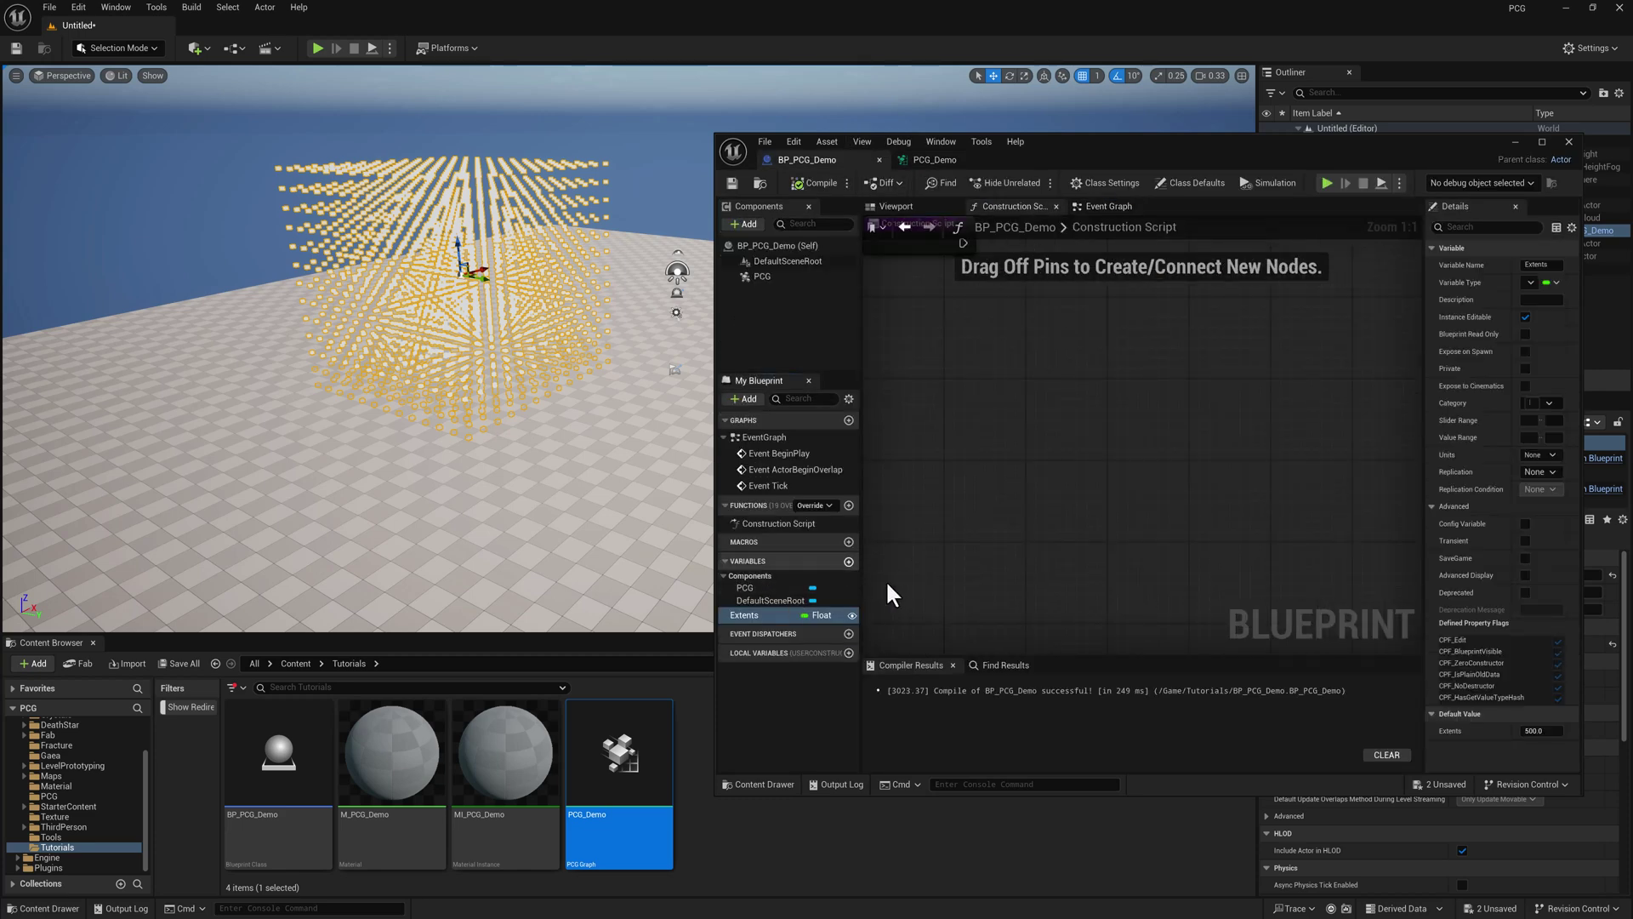
pyautogui.write('BP Location')
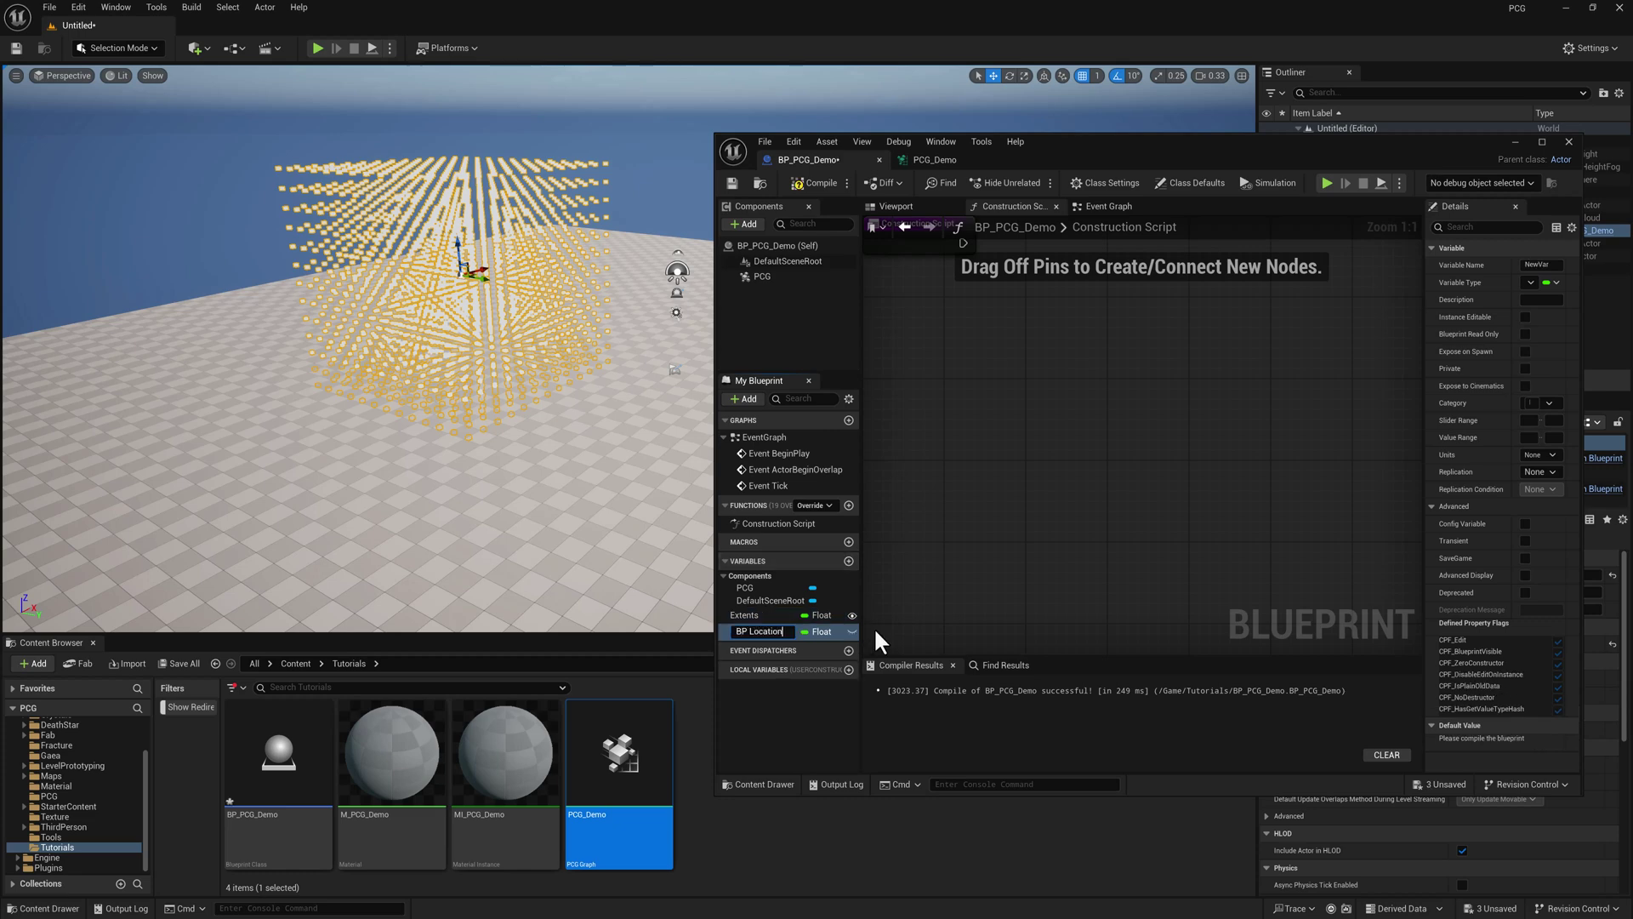
pyautogui.press('Return')
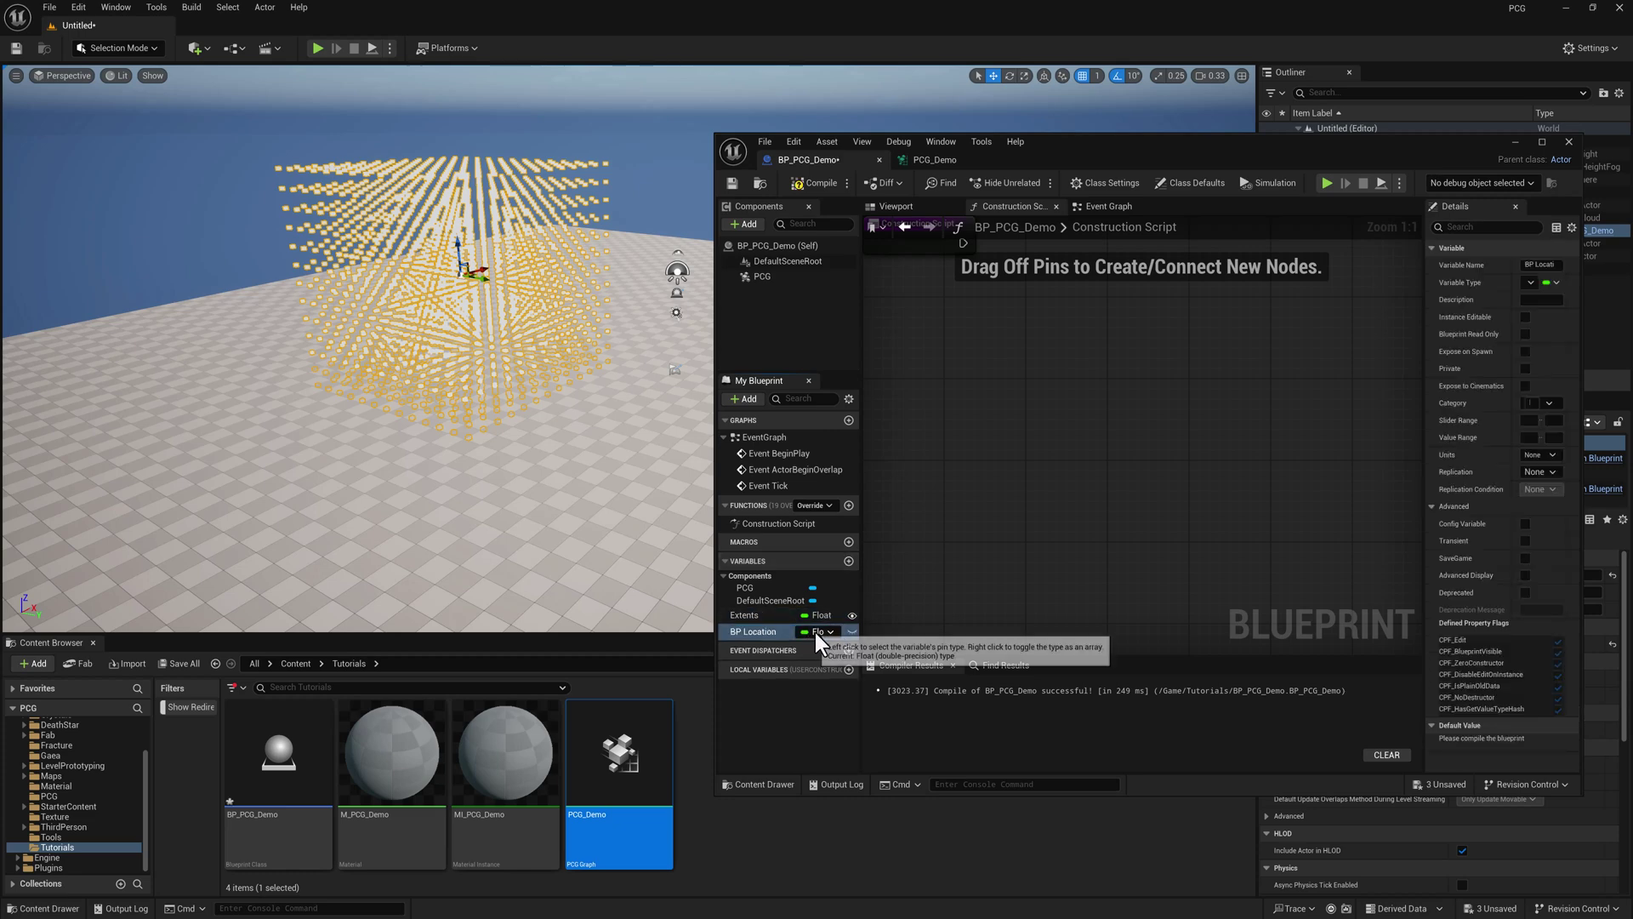
pyautogui.click(852, 632)
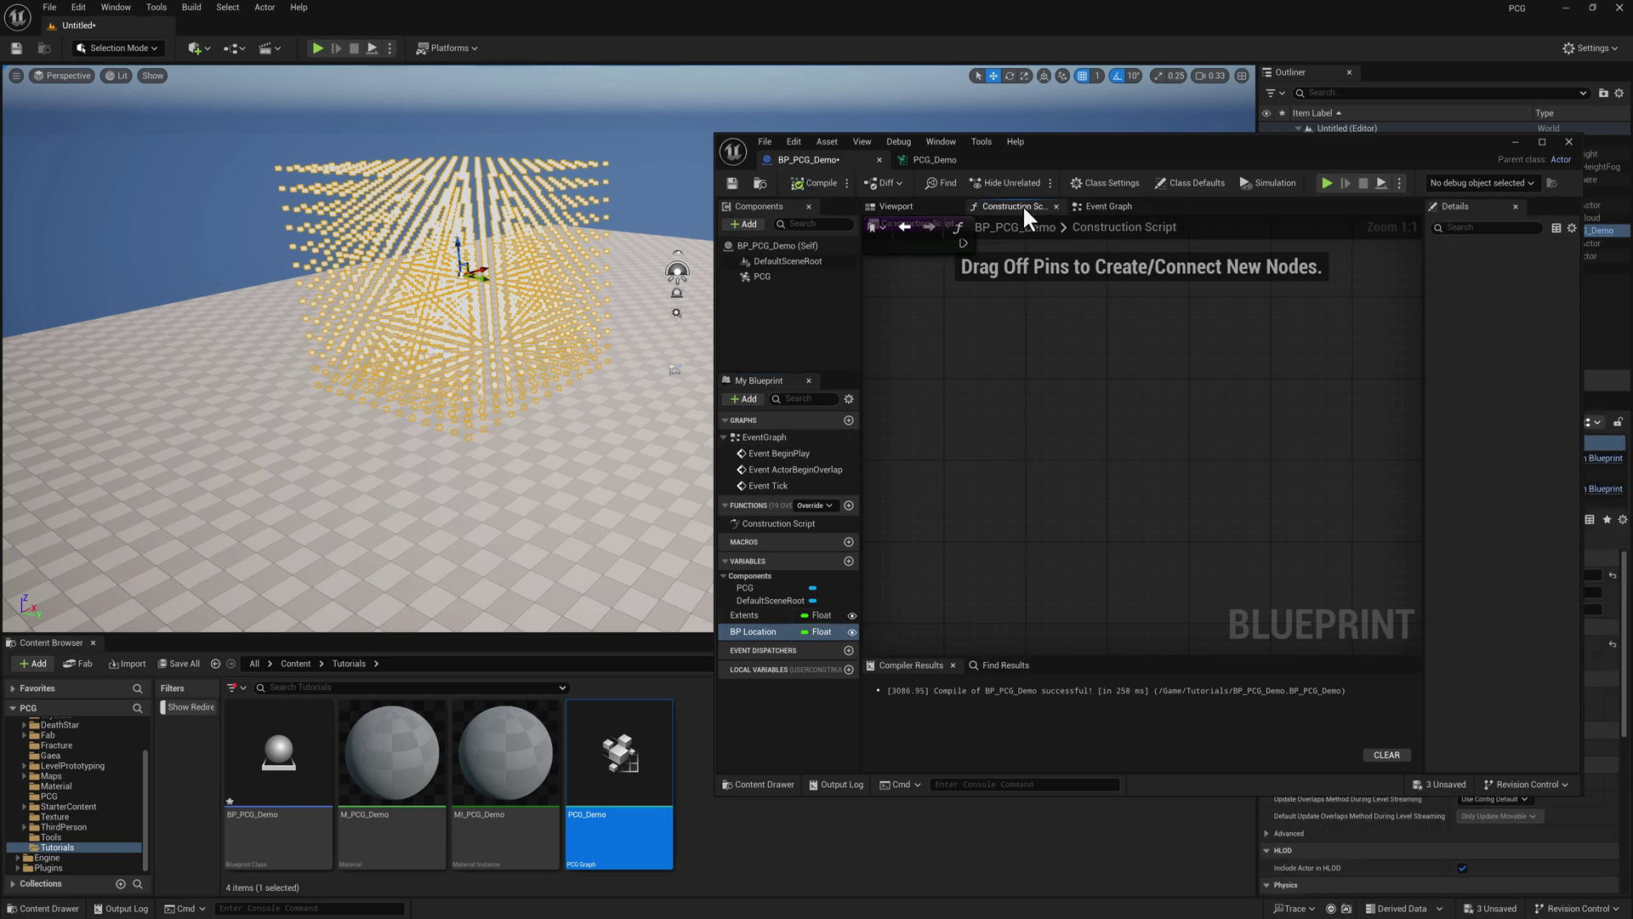
# Add a Self reference to the Construction Script and connect it to a new Get Actor Location node
pyautogui.moveTo(1132, 336); pyautogui.dragTo(1193, 478, button='right')
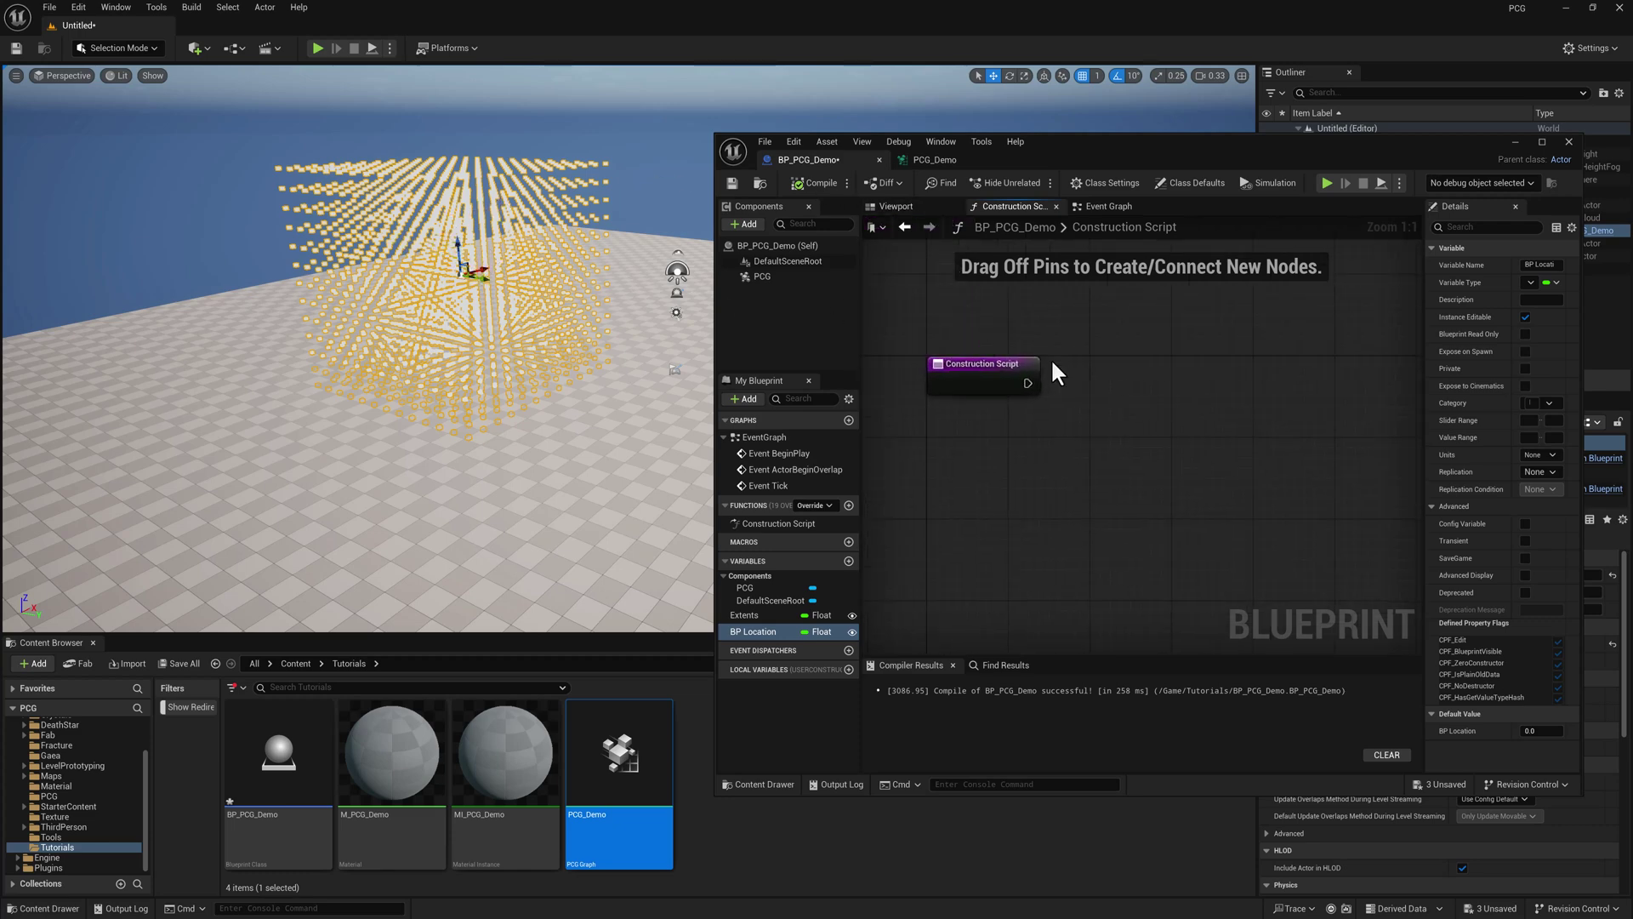
pyautogui.rightClick(958, 473)
pyautogui.write('self')
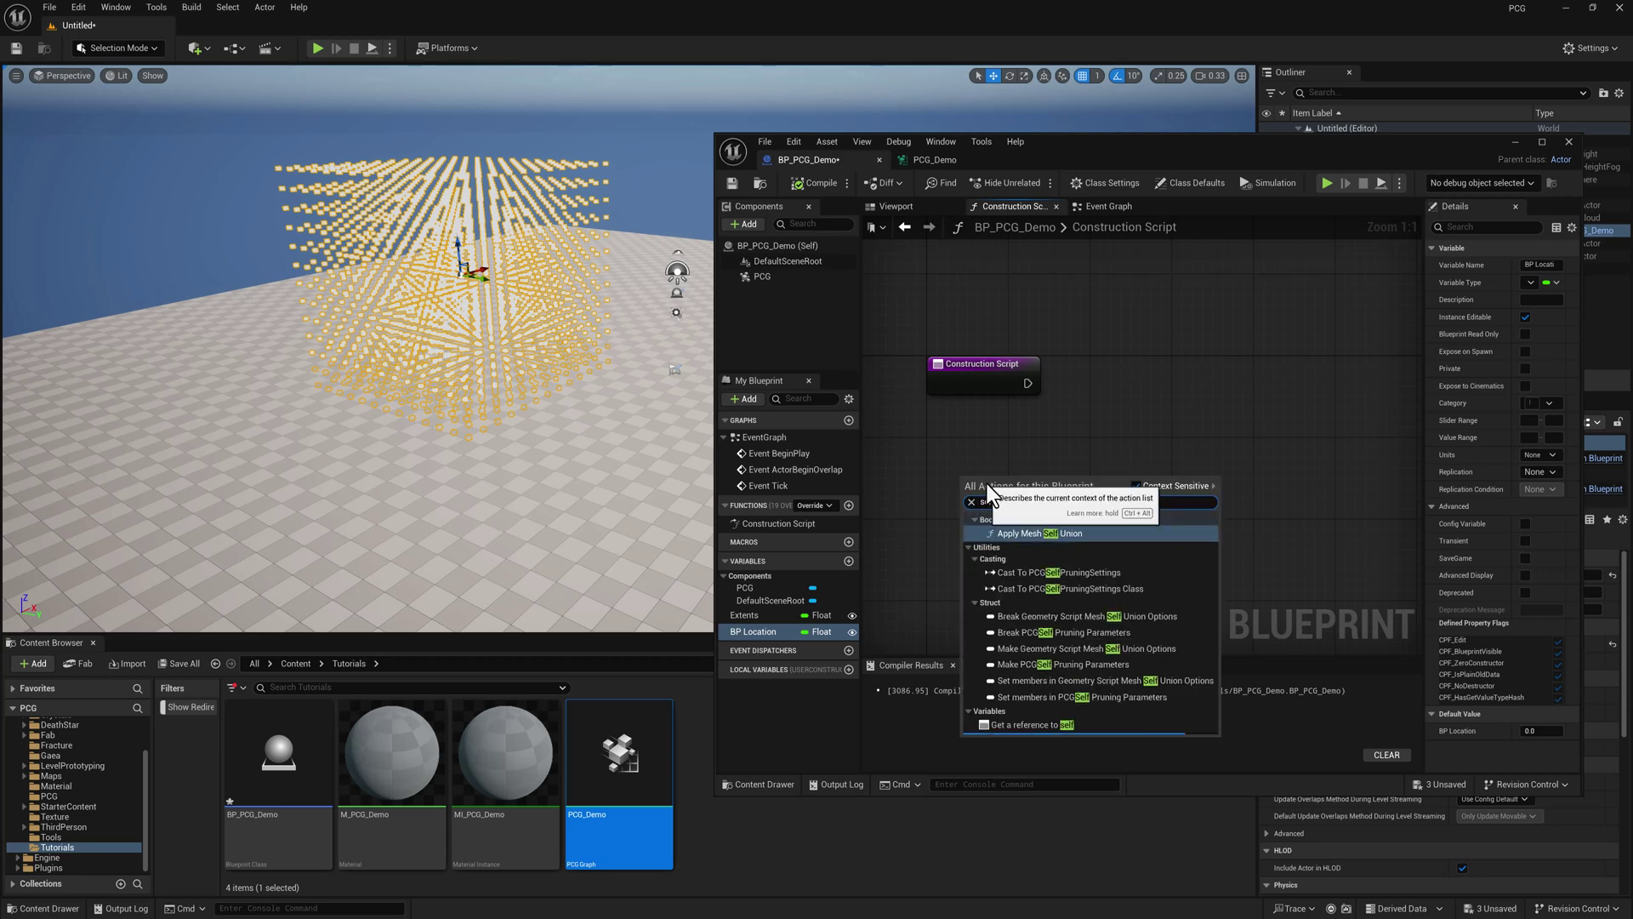
pyautogui.click(1009, 728)
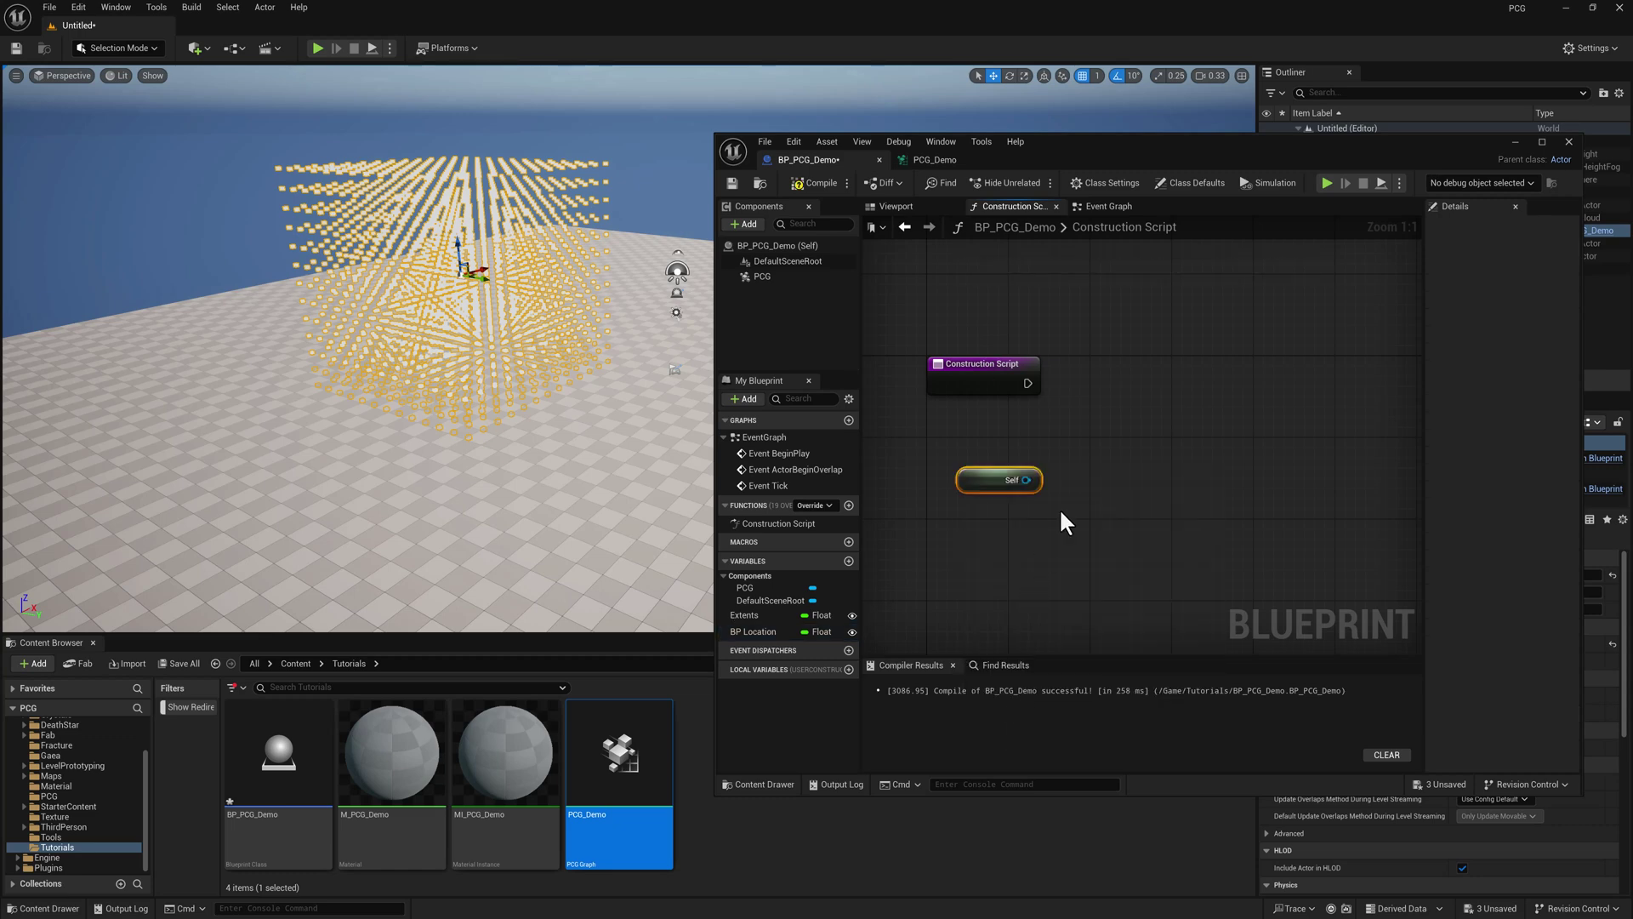
pyautogui.moveTo(1027, 480); pyautogui.dragTo(1089, 451)
pyautogui.write('get ac')
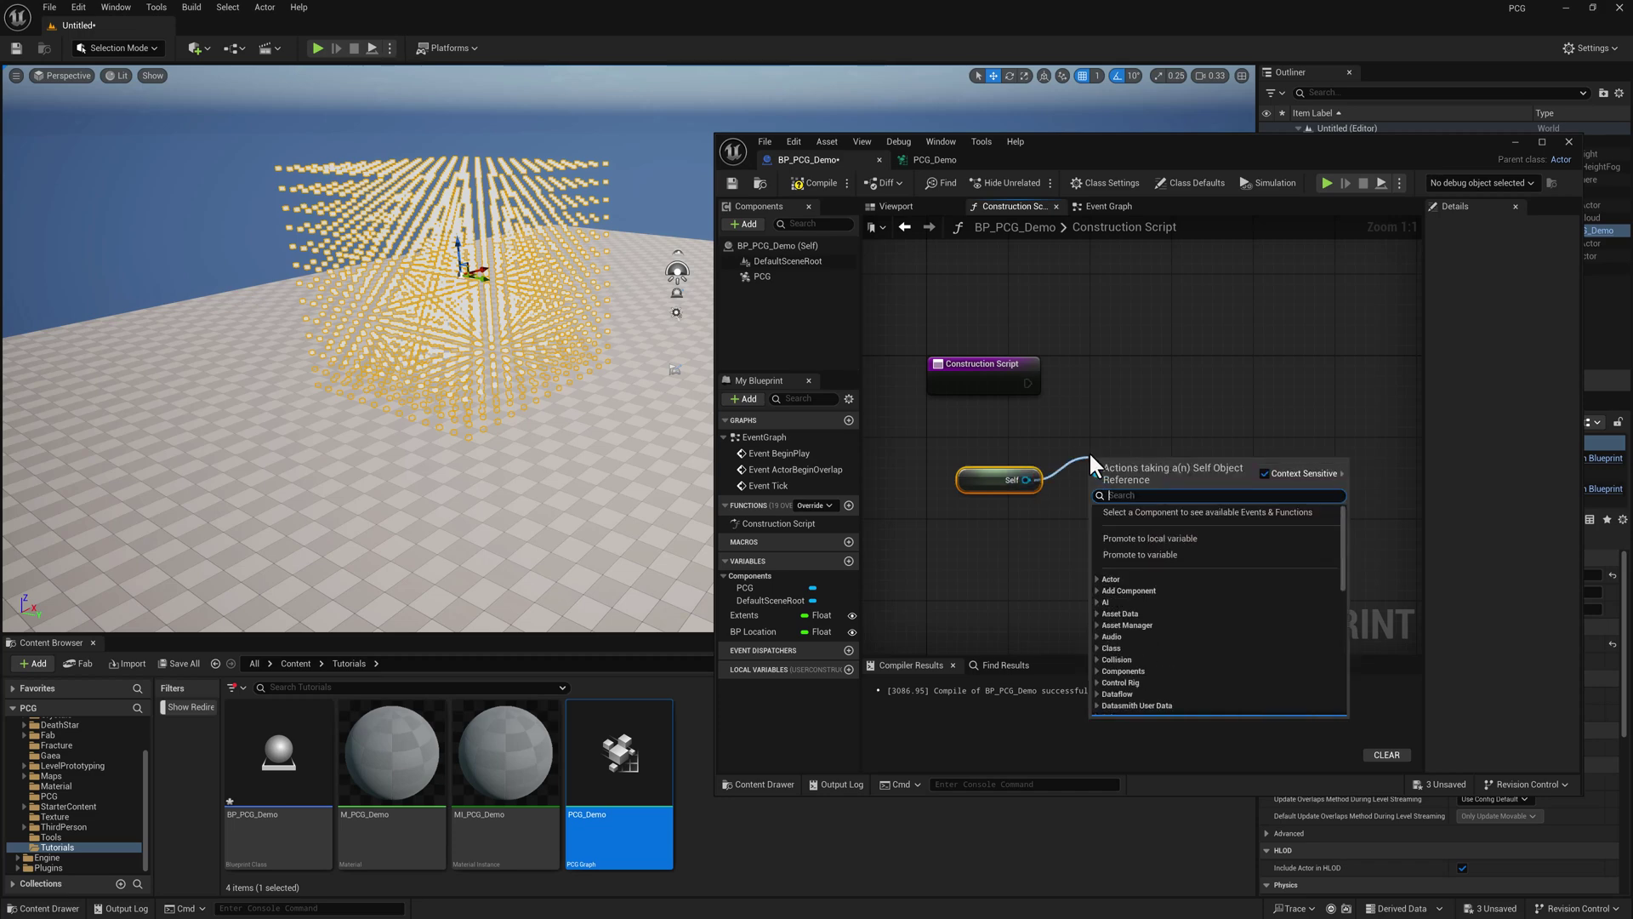
pyautogui.write('t')
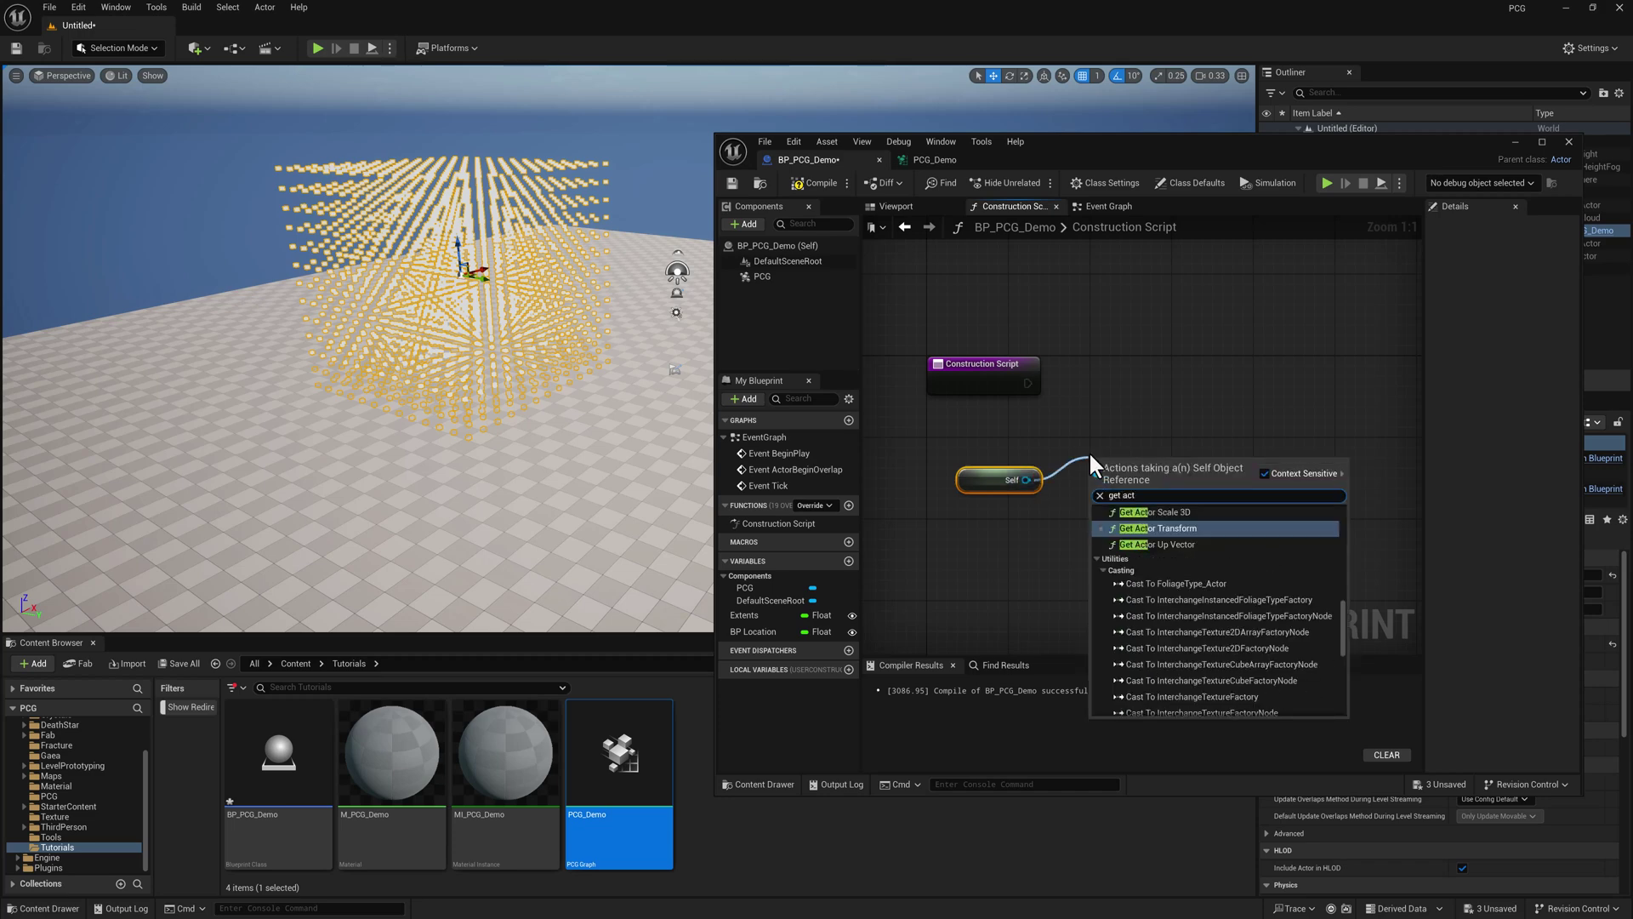
pyautogui.write('or location')
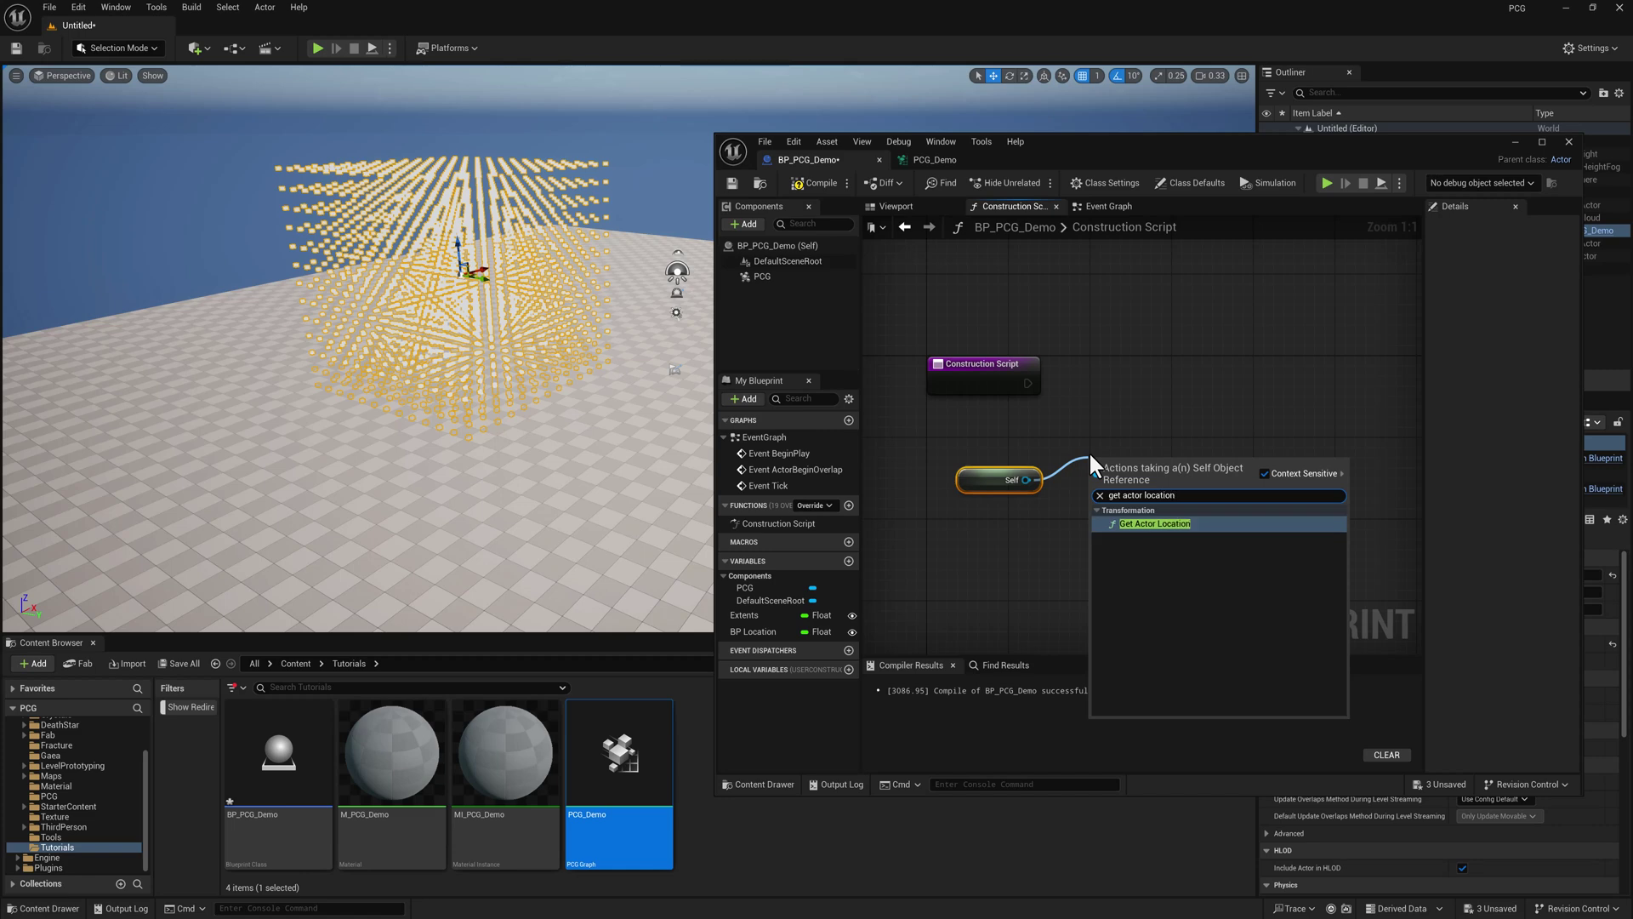
pyautogui.click(1171, 525)
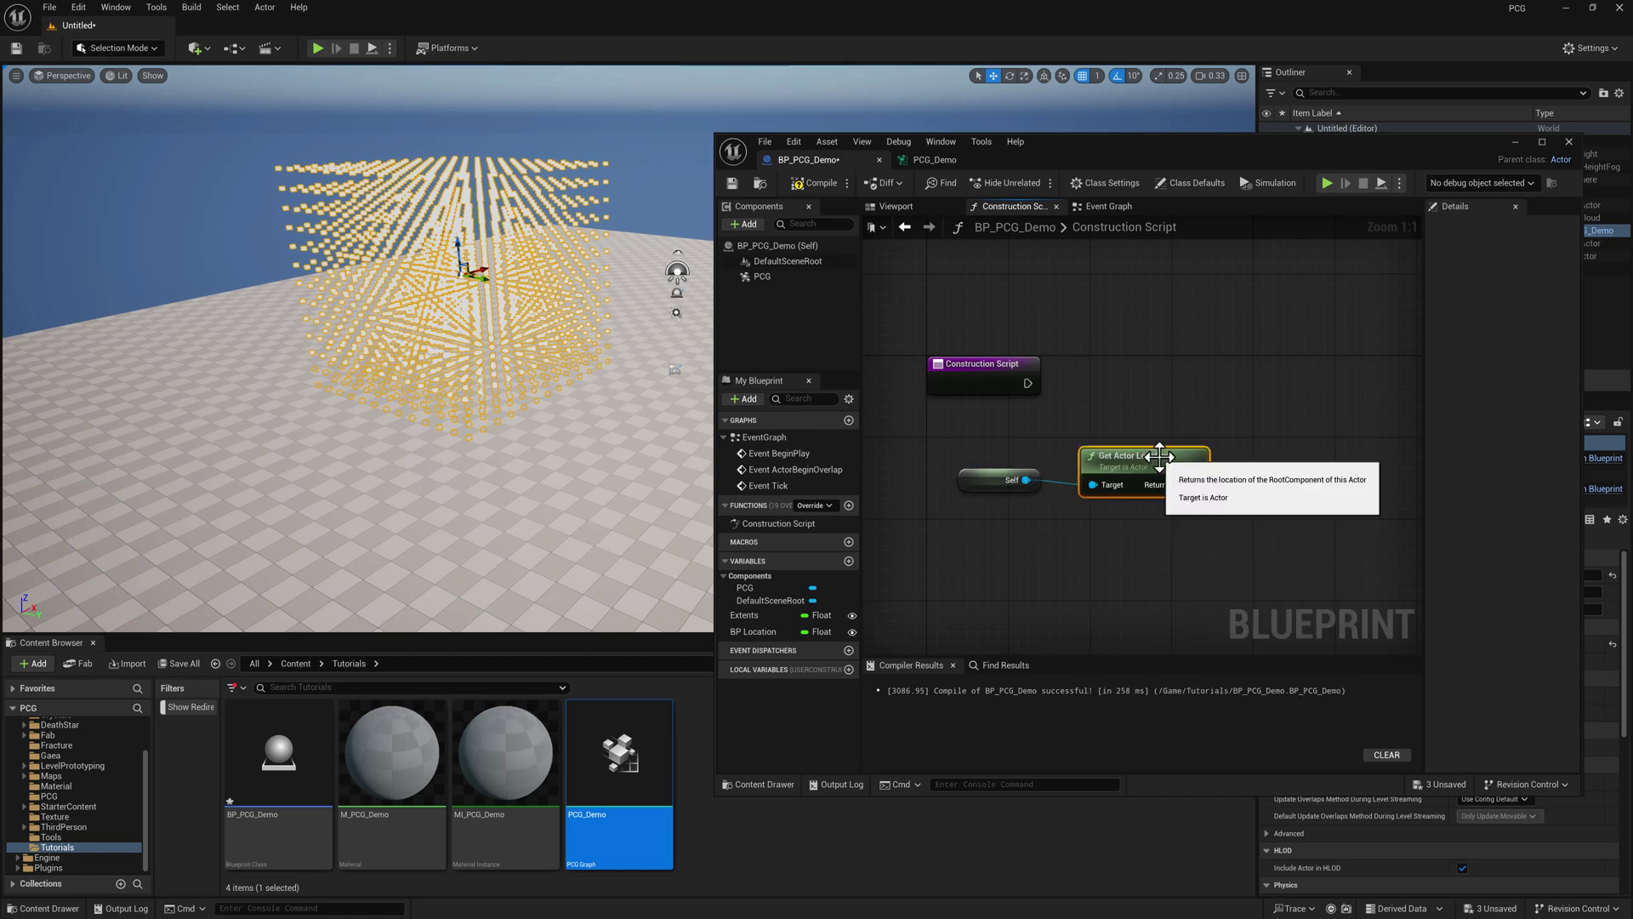
pyautogui.keyDown('shift'); pyautogui.click(999, 478); pyautogui.keyUp('shift')
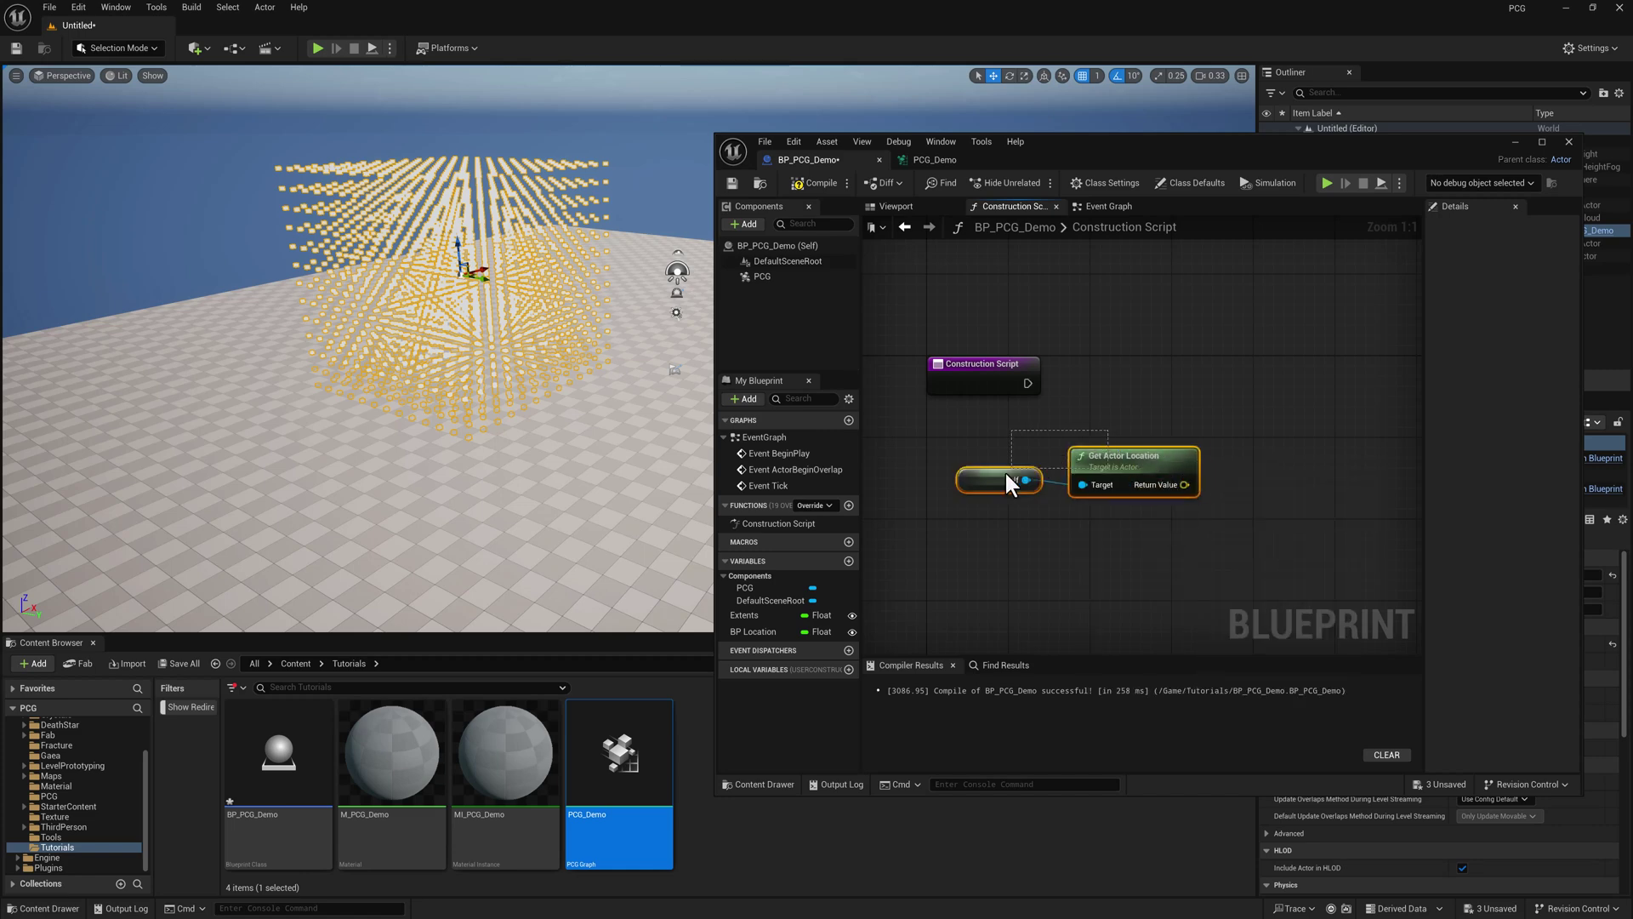
pyautogui.moveTo(1113, 459); pyautogui.dragTo(1032, 461)
# Split the Get Actor Location return value with a Break Vector node
pyautogui.moveTo(1143, 488); pyautogui.dragTo(1200, 465, button='right')
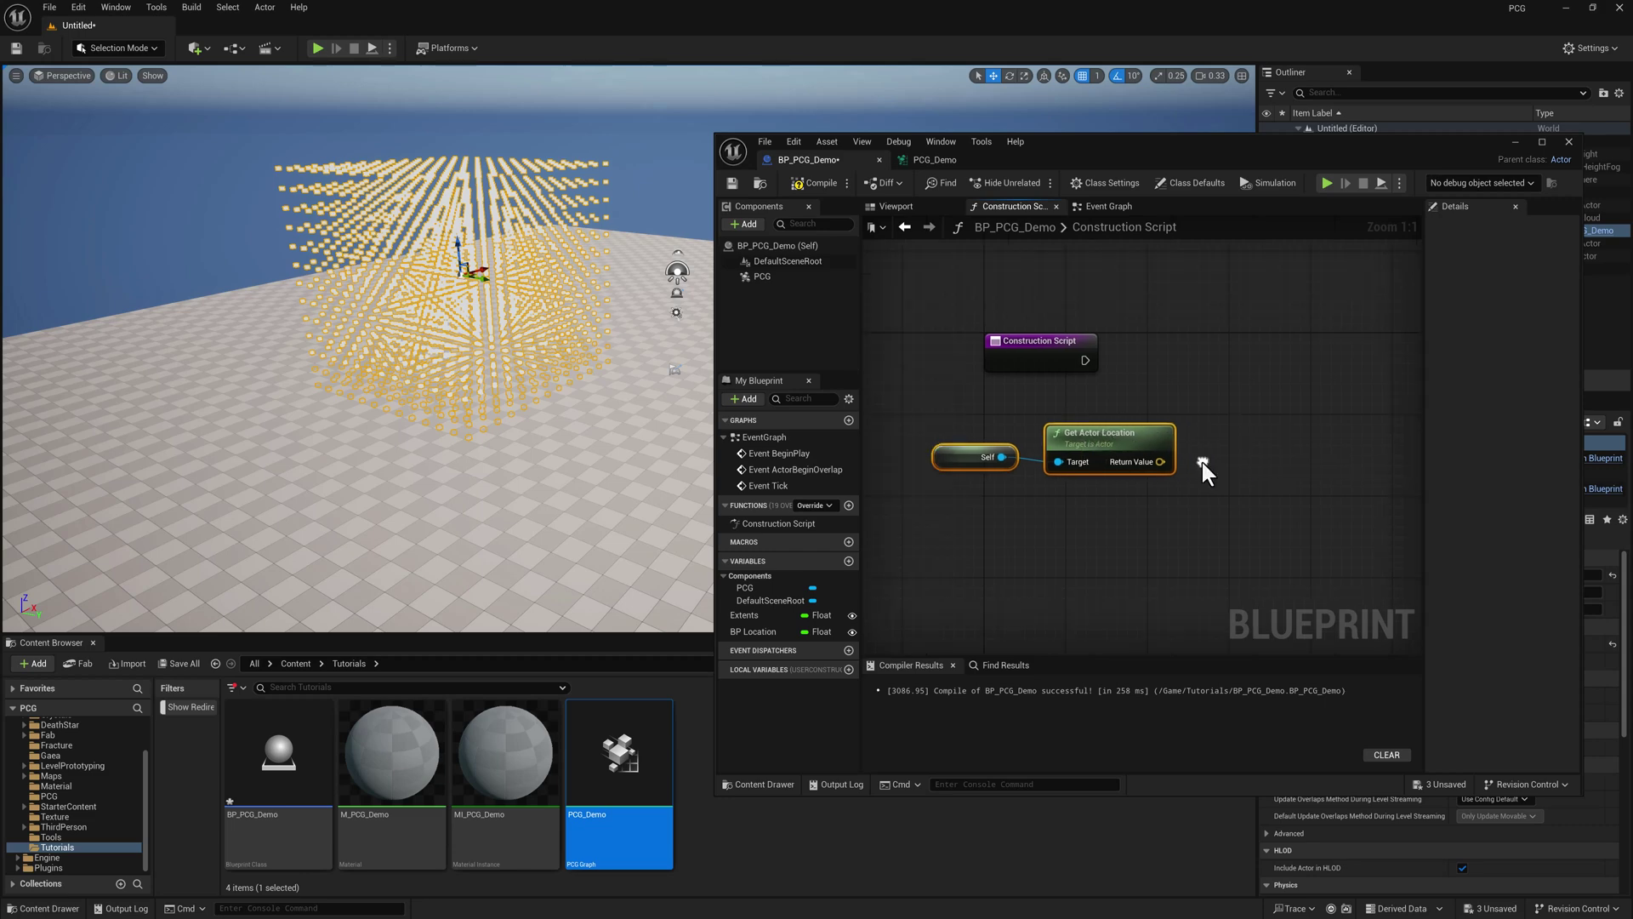
pyautogui.moveTo(1160, 462); pyautogui.dragTo(1212, 471)
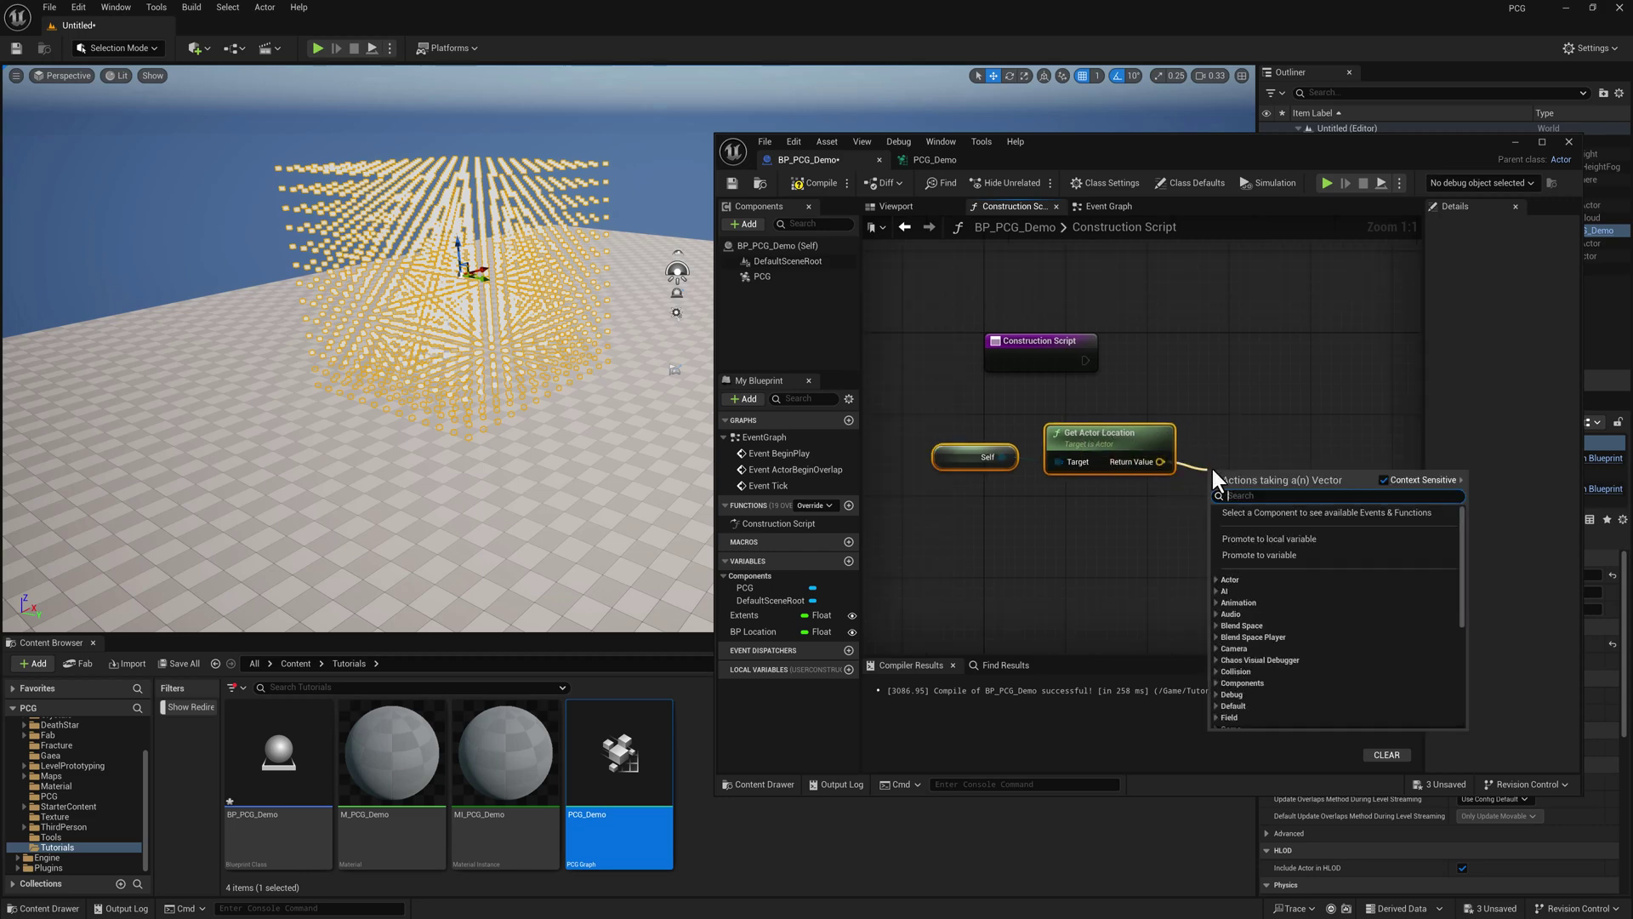
pyautogui.write('break vector')
pyautogui.press('Return')
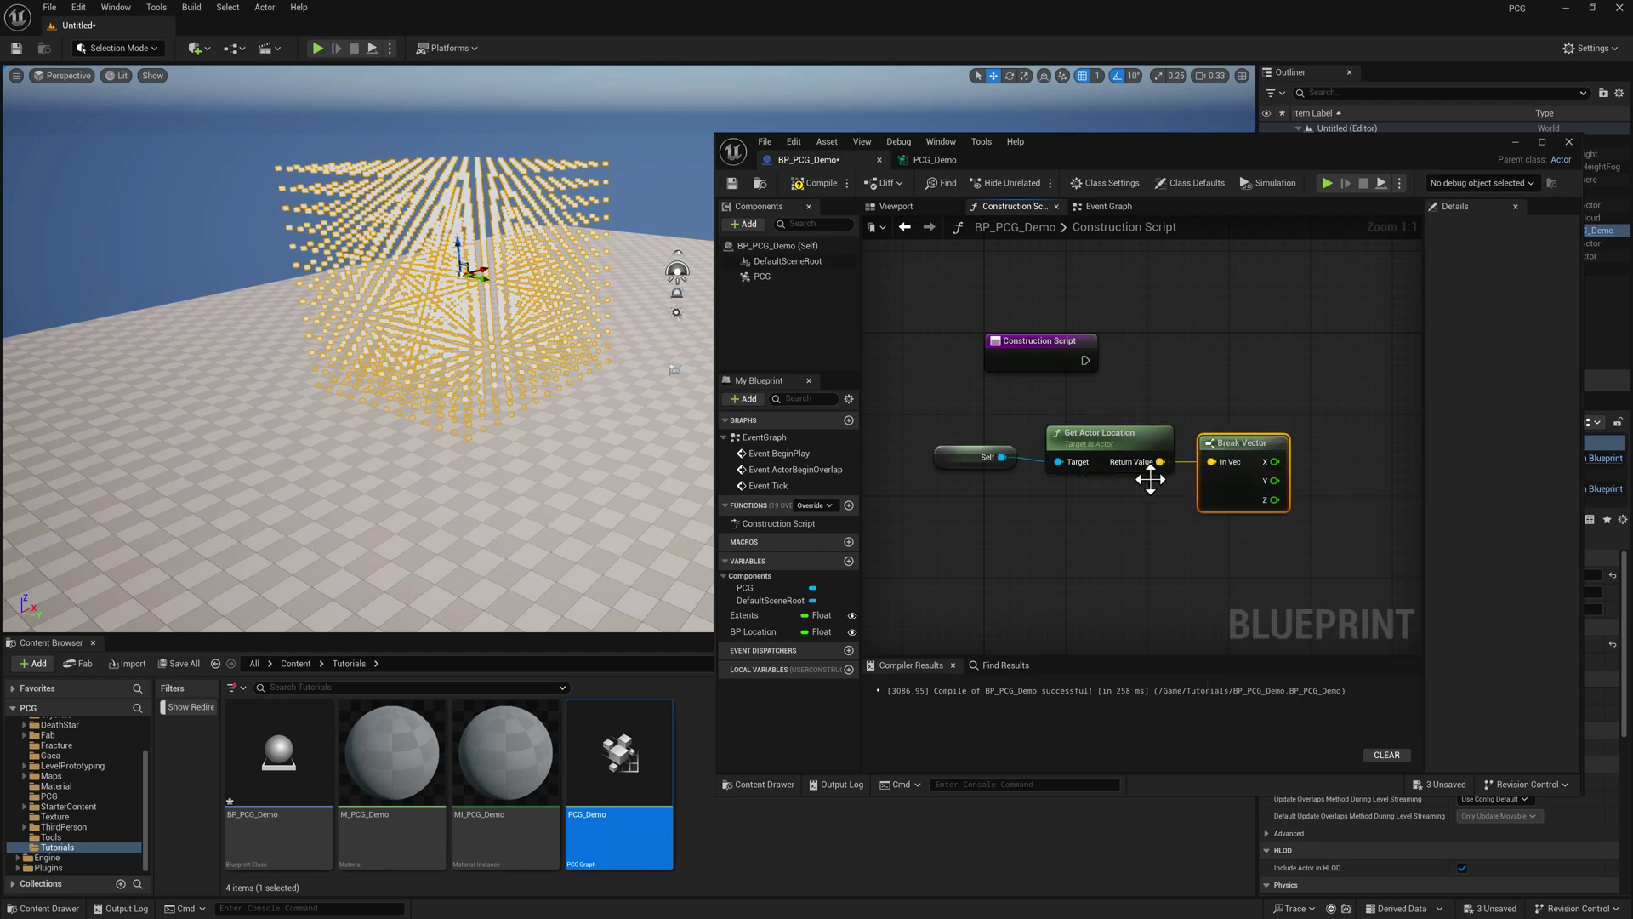
# Add a Set BP Location node, connect it to the Construction Script's execution output, and feed it the Break Vector's Z value
pyautogui.moveTo(752, 631); pyautogui.dragTo(1211, 578)
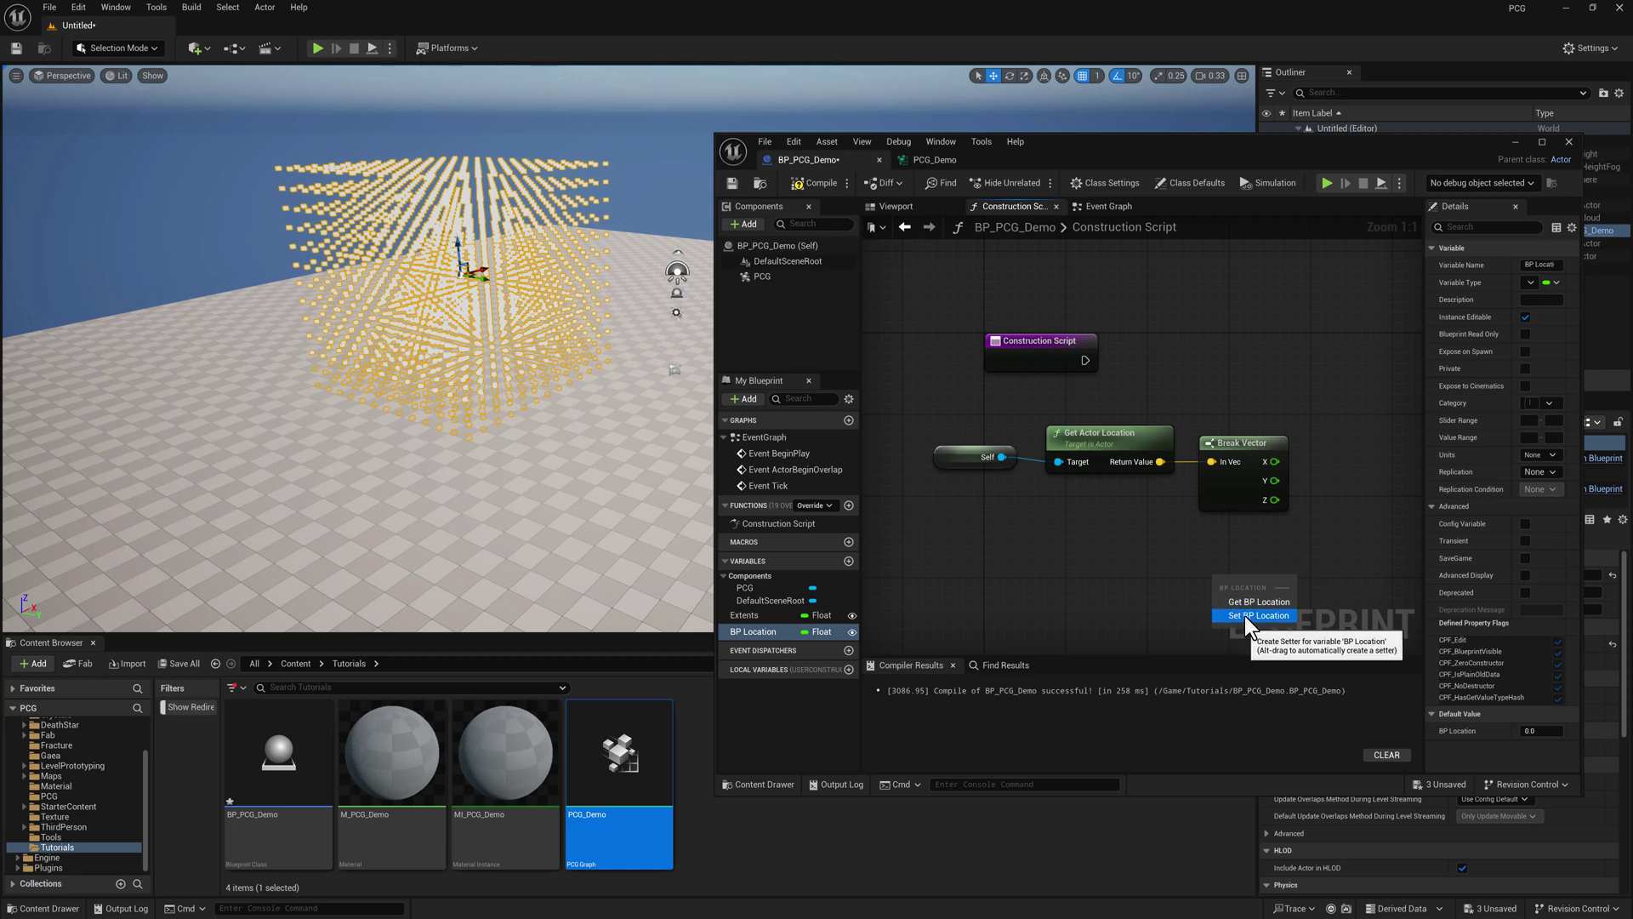
pyautogui.click(1243, 616)
pyautogui.moveTo(1243, 580); pyautogui.dragTo(1254, 357)
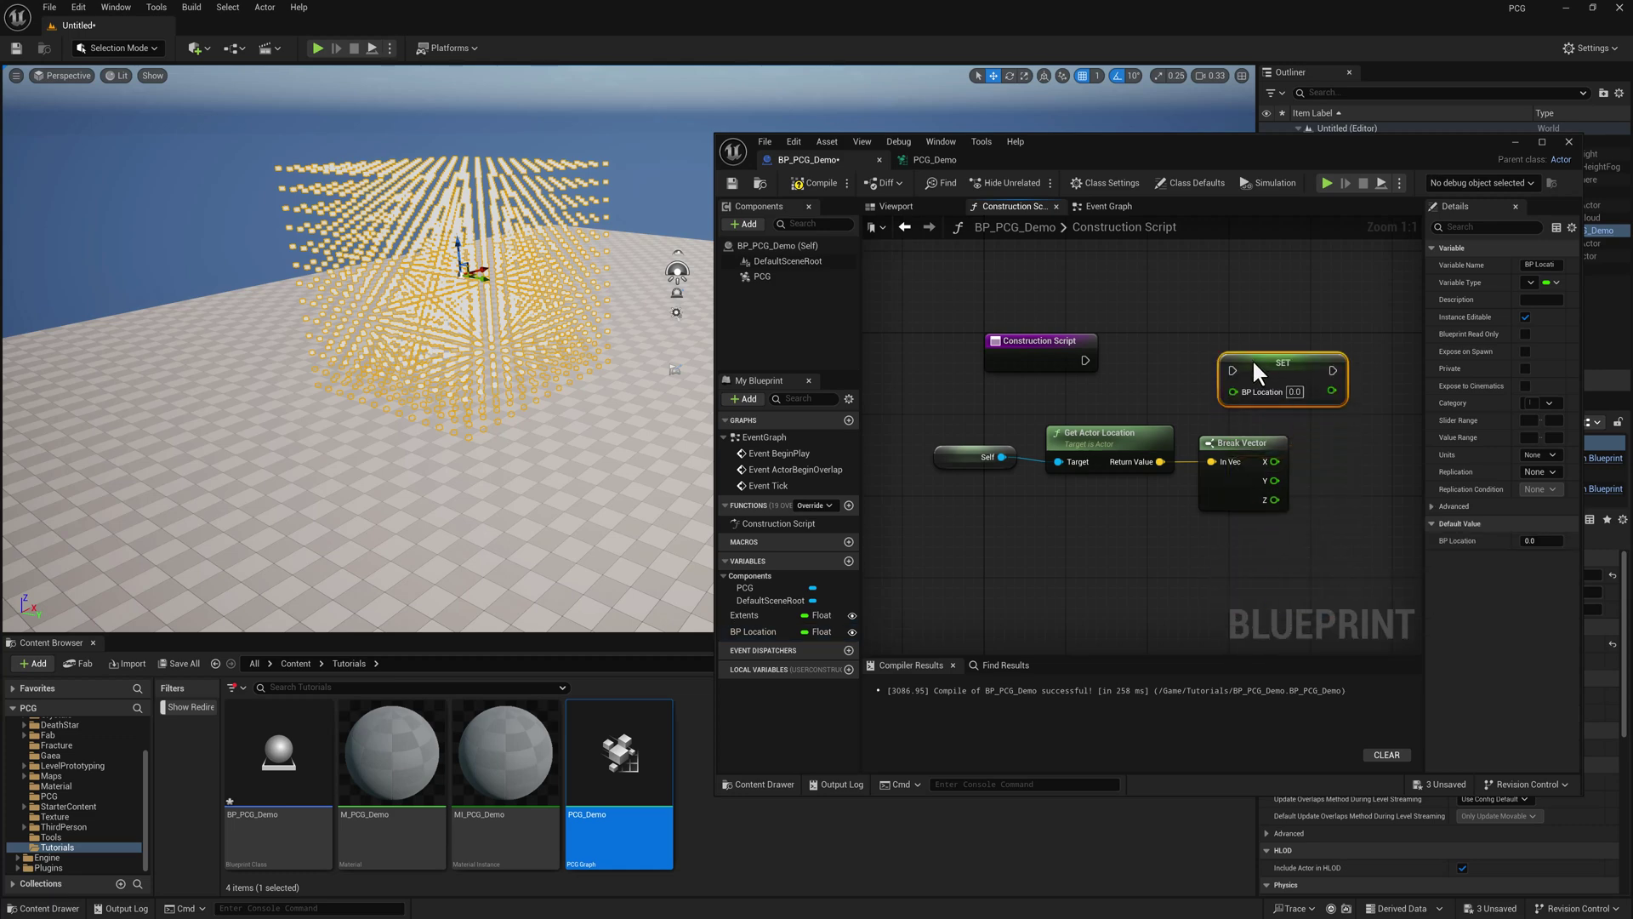
pyautogui.moveTo(1085, 360); pyautogui.dragTo(1283, 349)
pyautogui.moveTo(1274, 499); pyautogui.dragTo(1254, 381)
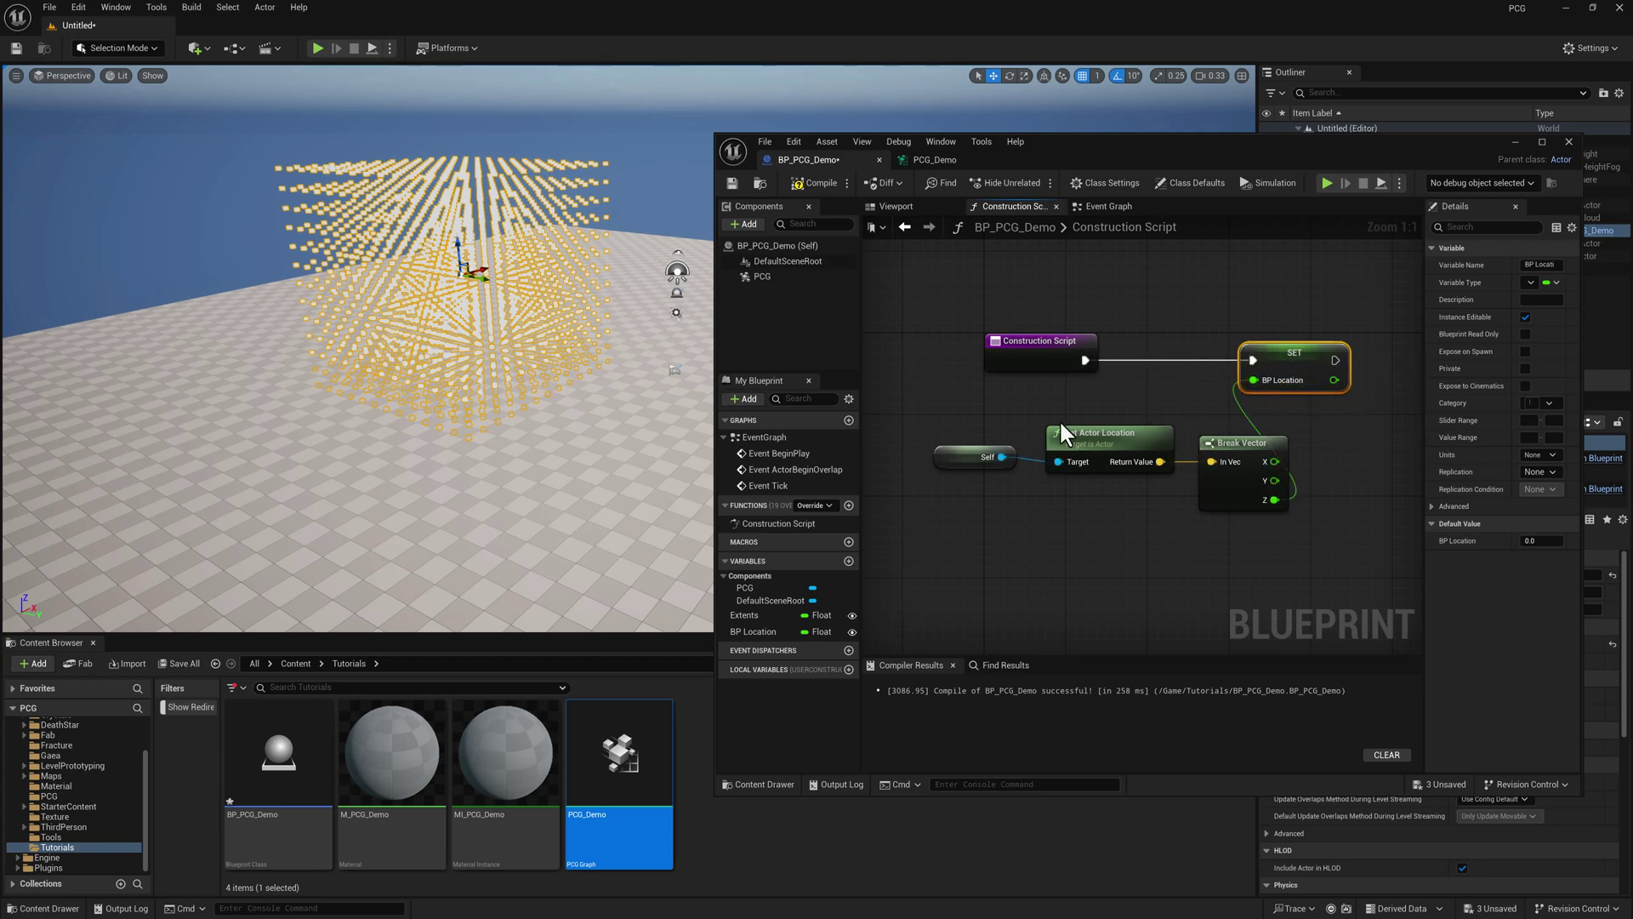
# Tidy the Self, Get Actor Location and Break Vector nodes beside the setter, and compile and save the Blueprint
pyautogui.moveTo(1059, 420); pyautogui.dragTo(1128, 424)
pyautogui.keyDown('shift'); pyautogui.click(978, 457); pyautogui.keyUp('shift')
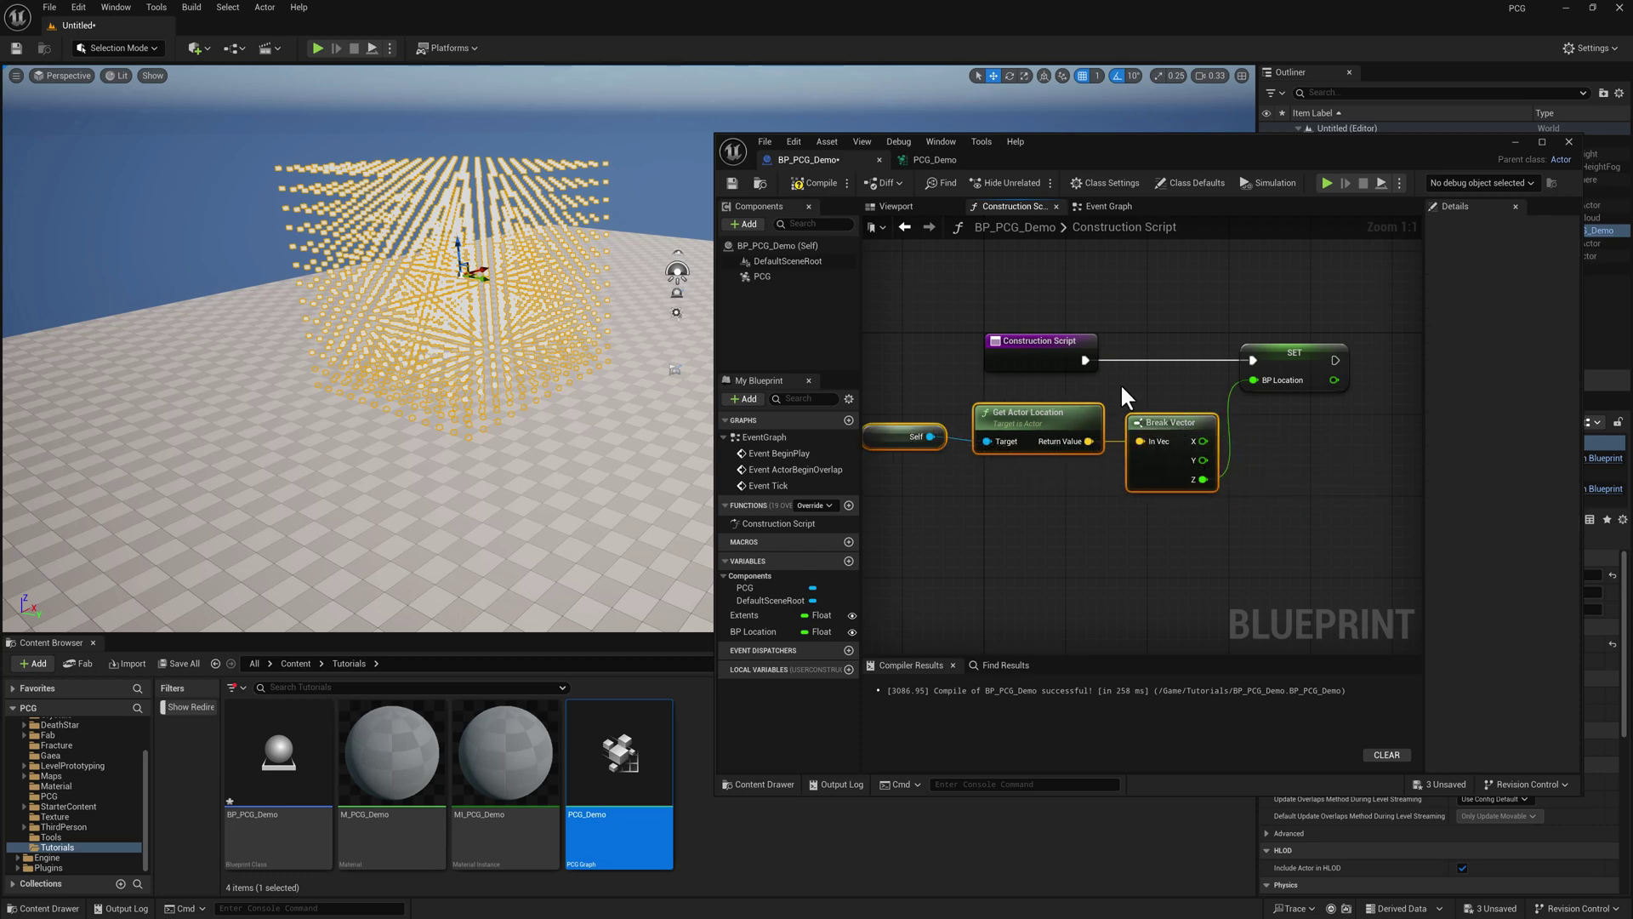
pyautogui.click(818, 184)
pyautogui.click(730, 183)
# Raise the placed BP_PCG_Demo actor to a Z location of 906 in the level
pyautogui.click(1513, 141)
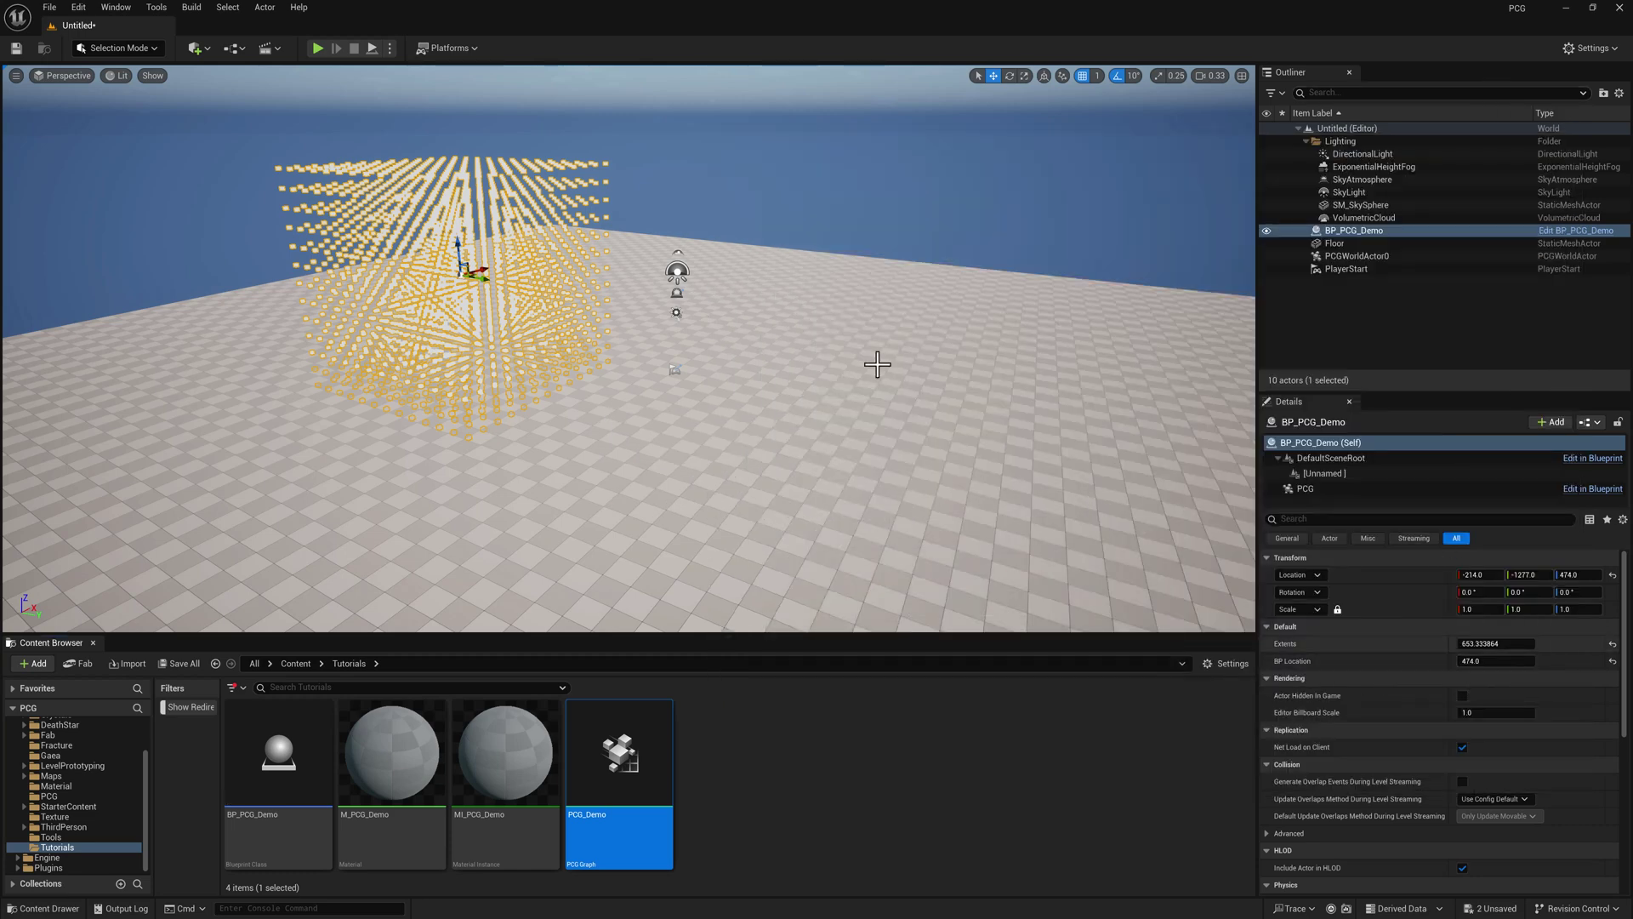
pyautogui.moveTo(459, 248); pyautogui.dragTo(452, 174)
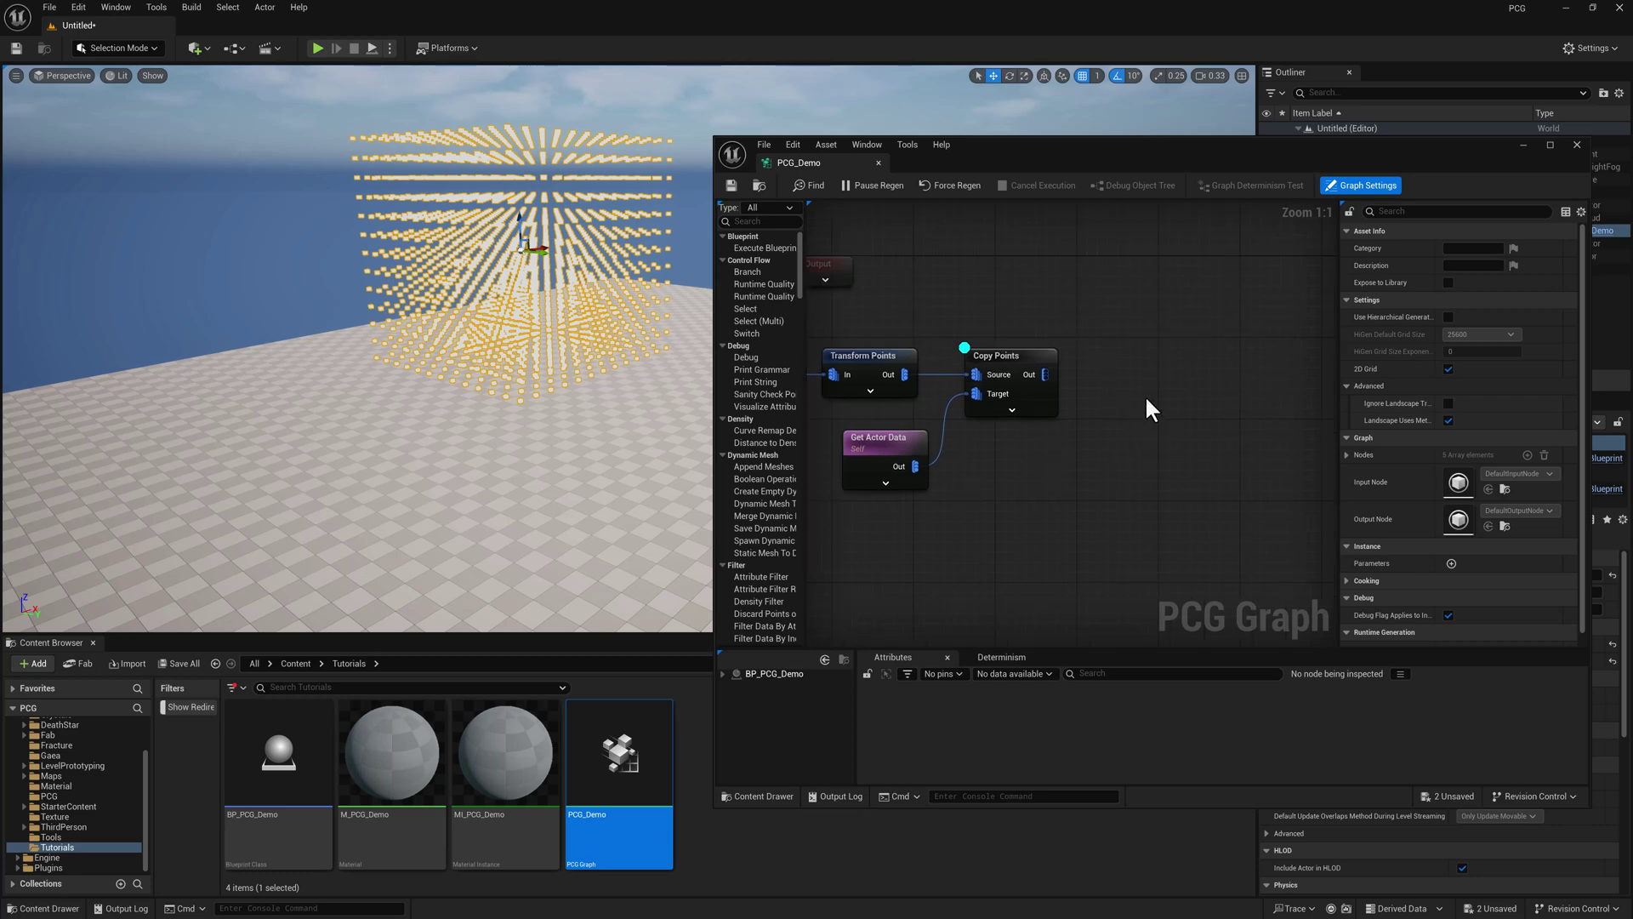
# Add a Copy Attributes node to the PCG_Demo graph and connect the Copy Points output to its Target input
pyautogui.rightClick(1132, 418)
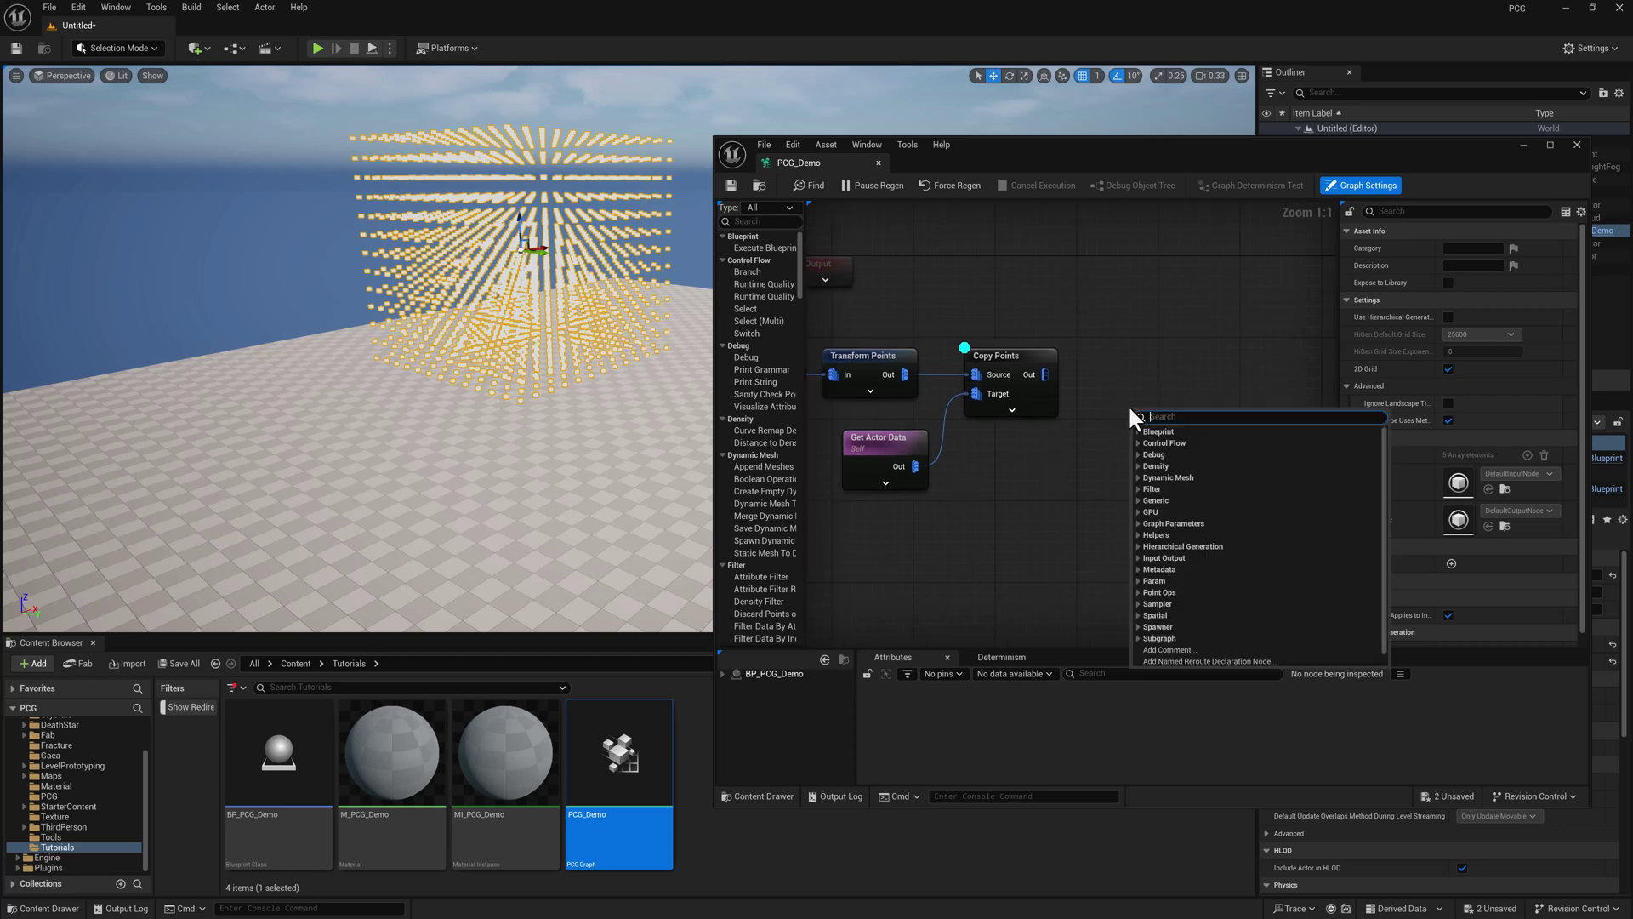
pyautogui.write('copy')
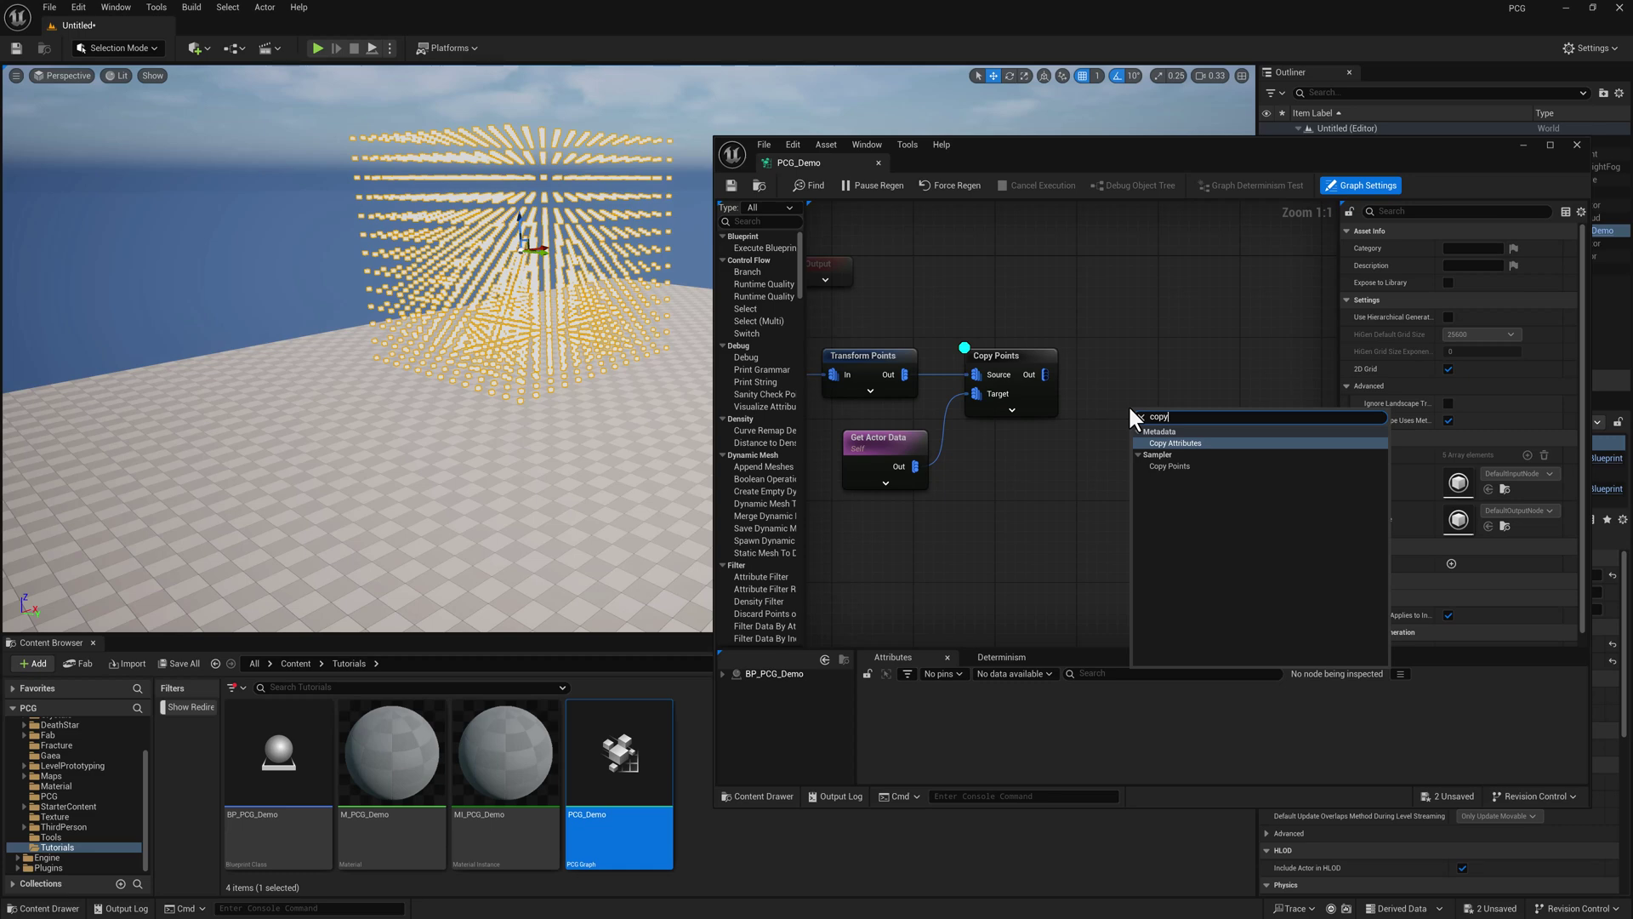
pyautogui.press('Return')
pyautogui.moveTo(1046, 375); pyautogui.dragTo(1160, 356)
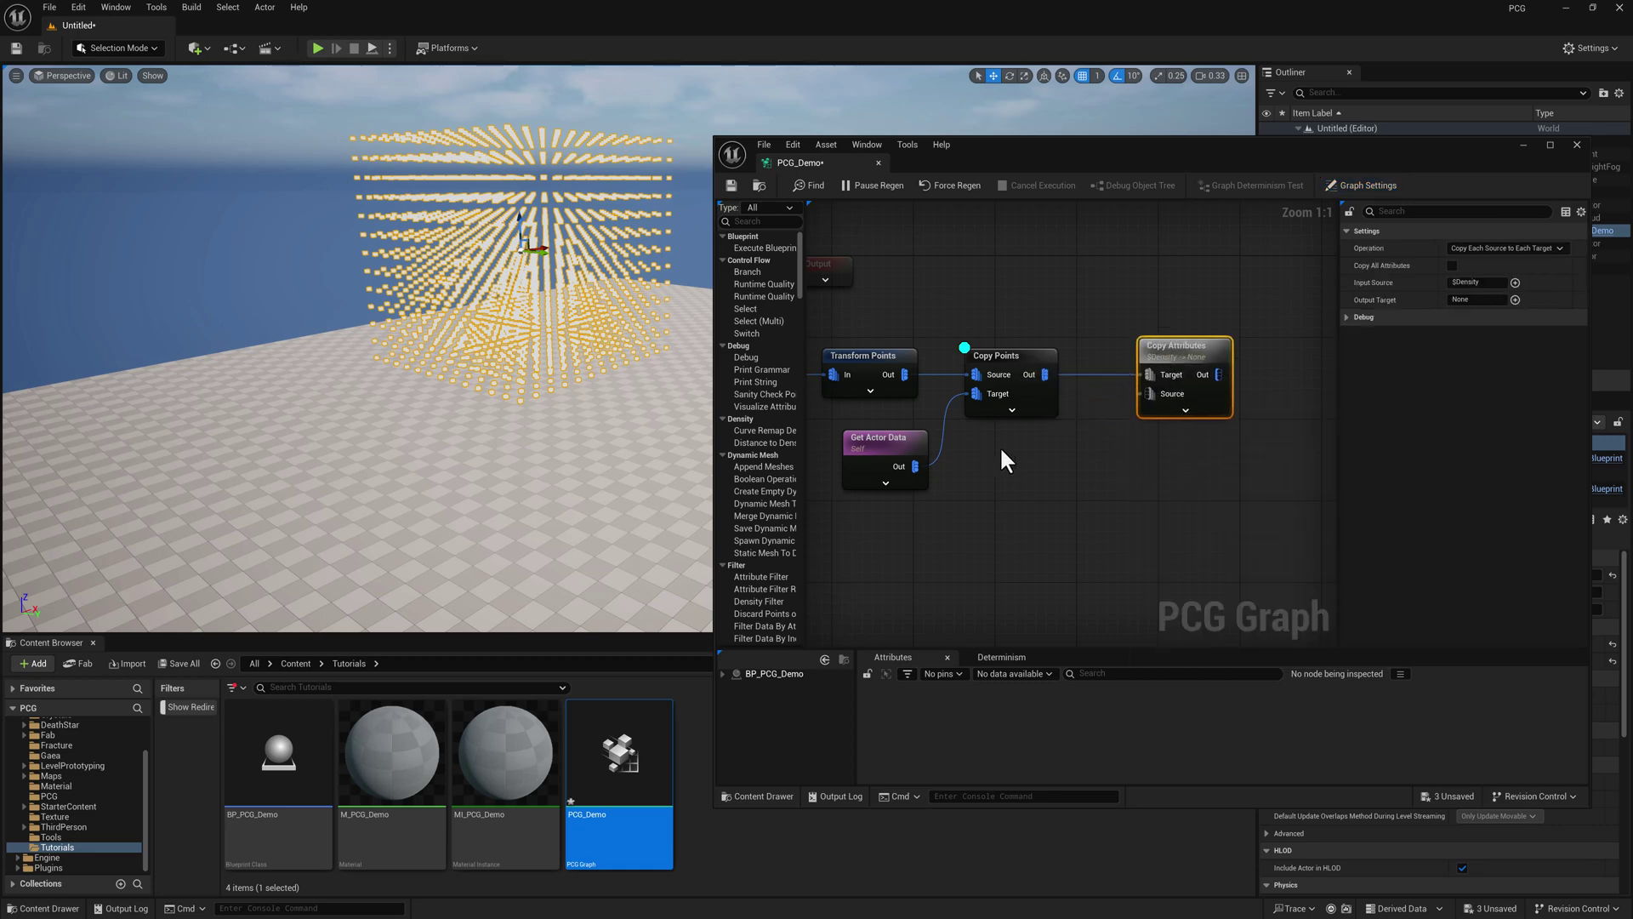
# Duplicate the Extents Get Actor Property node, place the copy below Copy Points, and connect it to the Copy Attributes Source input
pyautogui.press('Home')
pyautogui.moveTo(835, 392); pyautogui.dragTo(1034, 380, button='right')
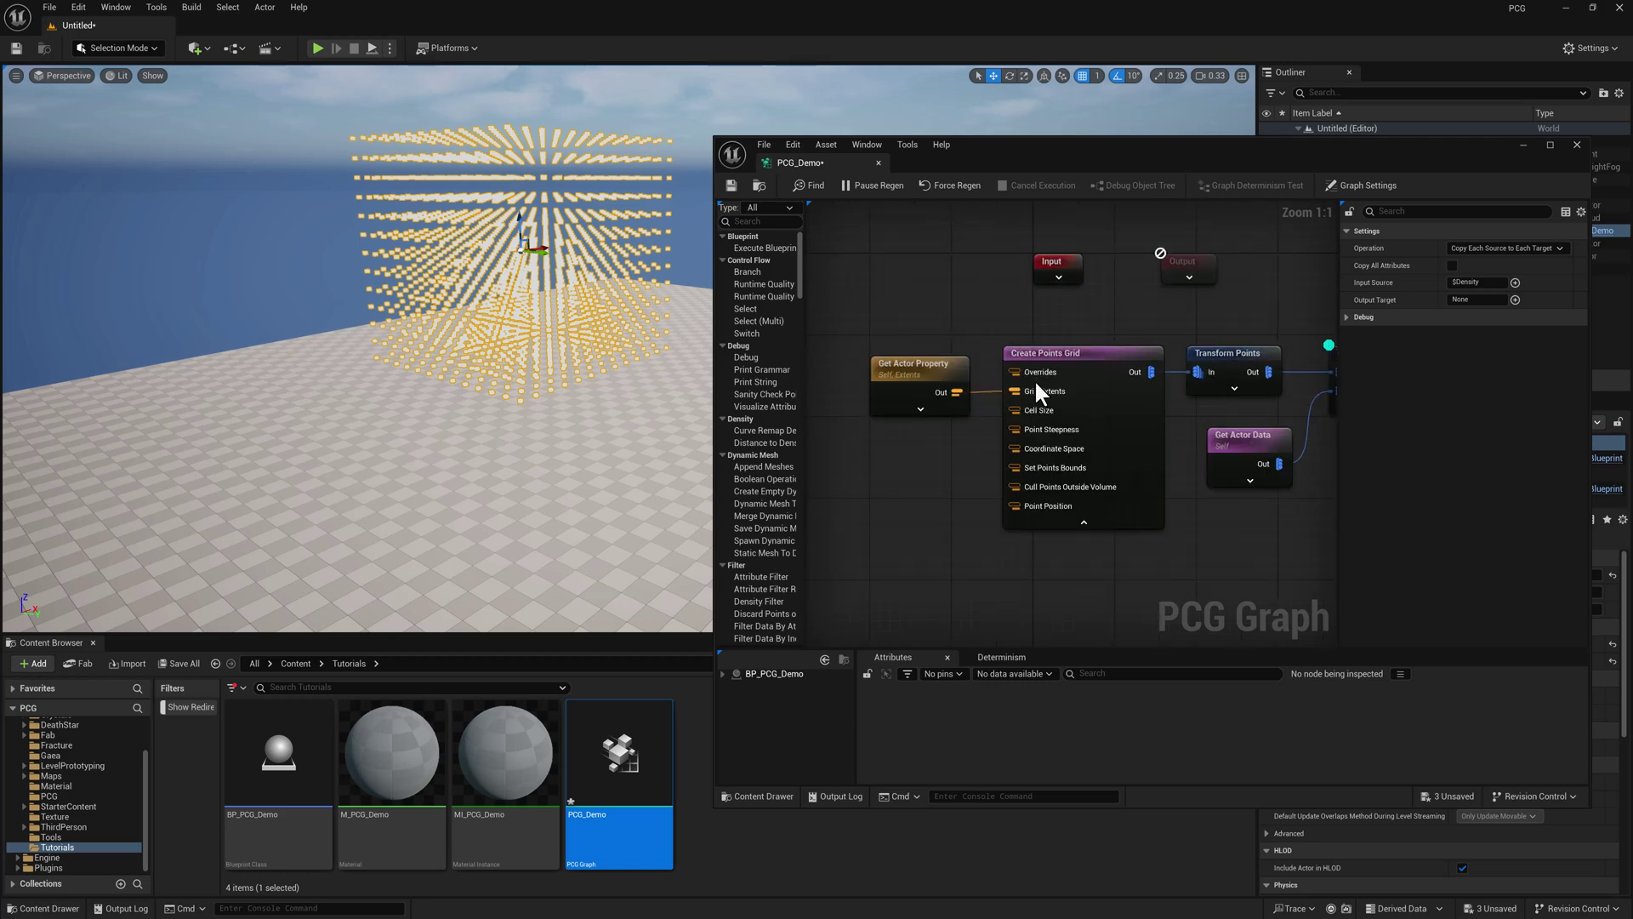
pyautogui.click(935, 365)
pyautogui.hotkey('ctrl', 'c')
pyautogui.hotkey('ctrl', 'v')
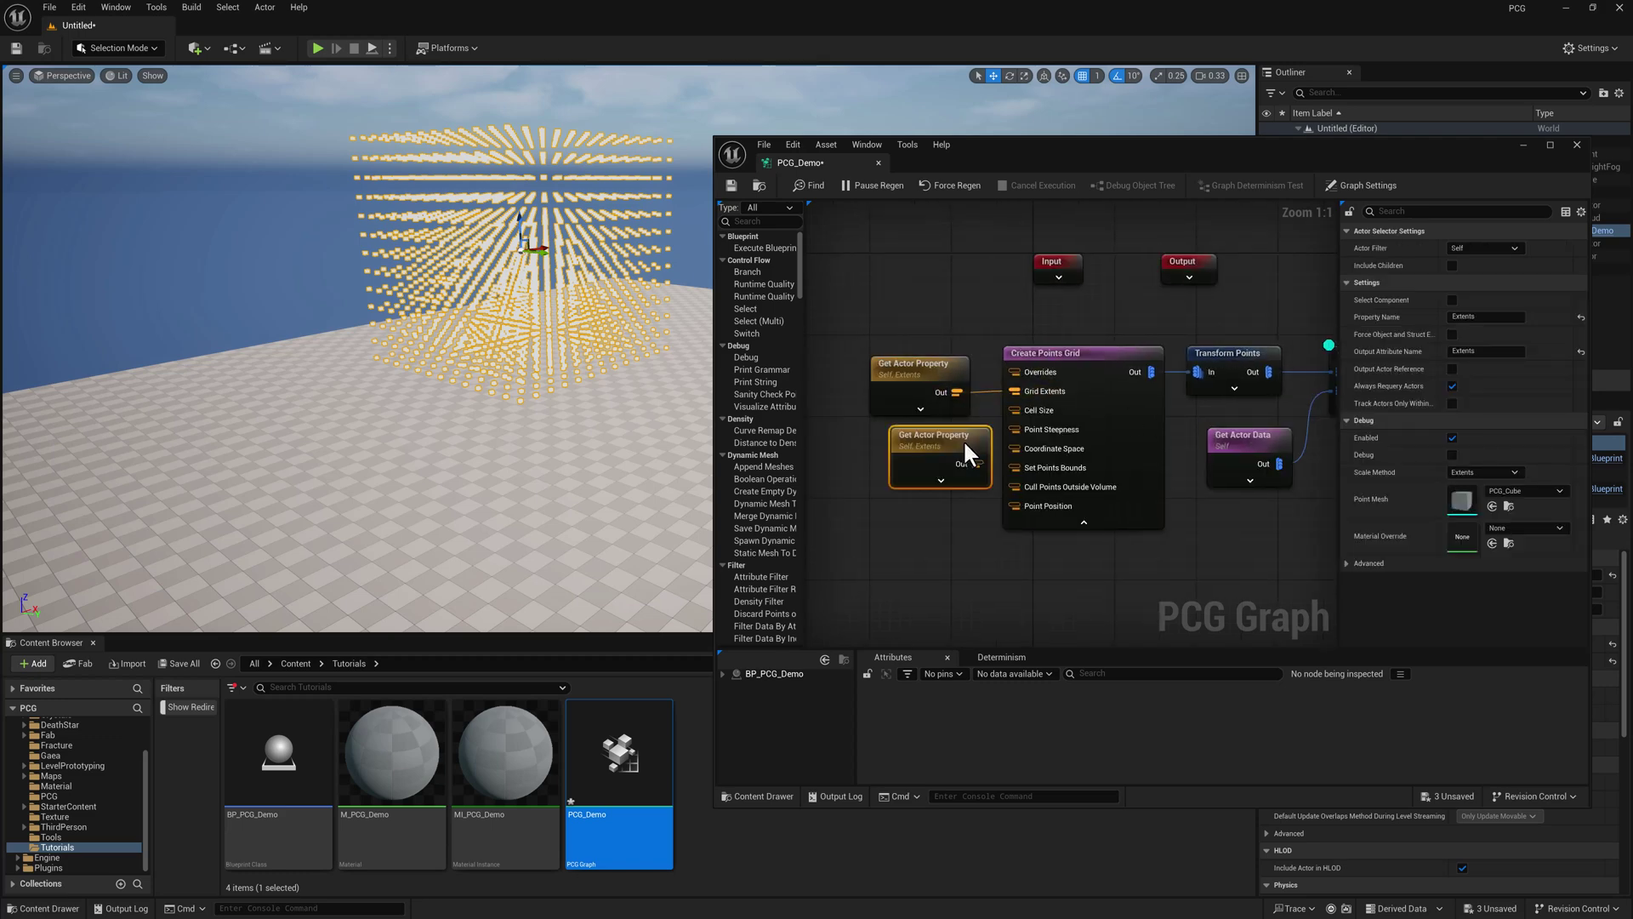
pyautogui.moveTo(966, 432); pyautogui.dragTo(1289, 514)
pyautogui.moveTo(1110, 472); pyautogui.dragTo(1034, 501, button='right')
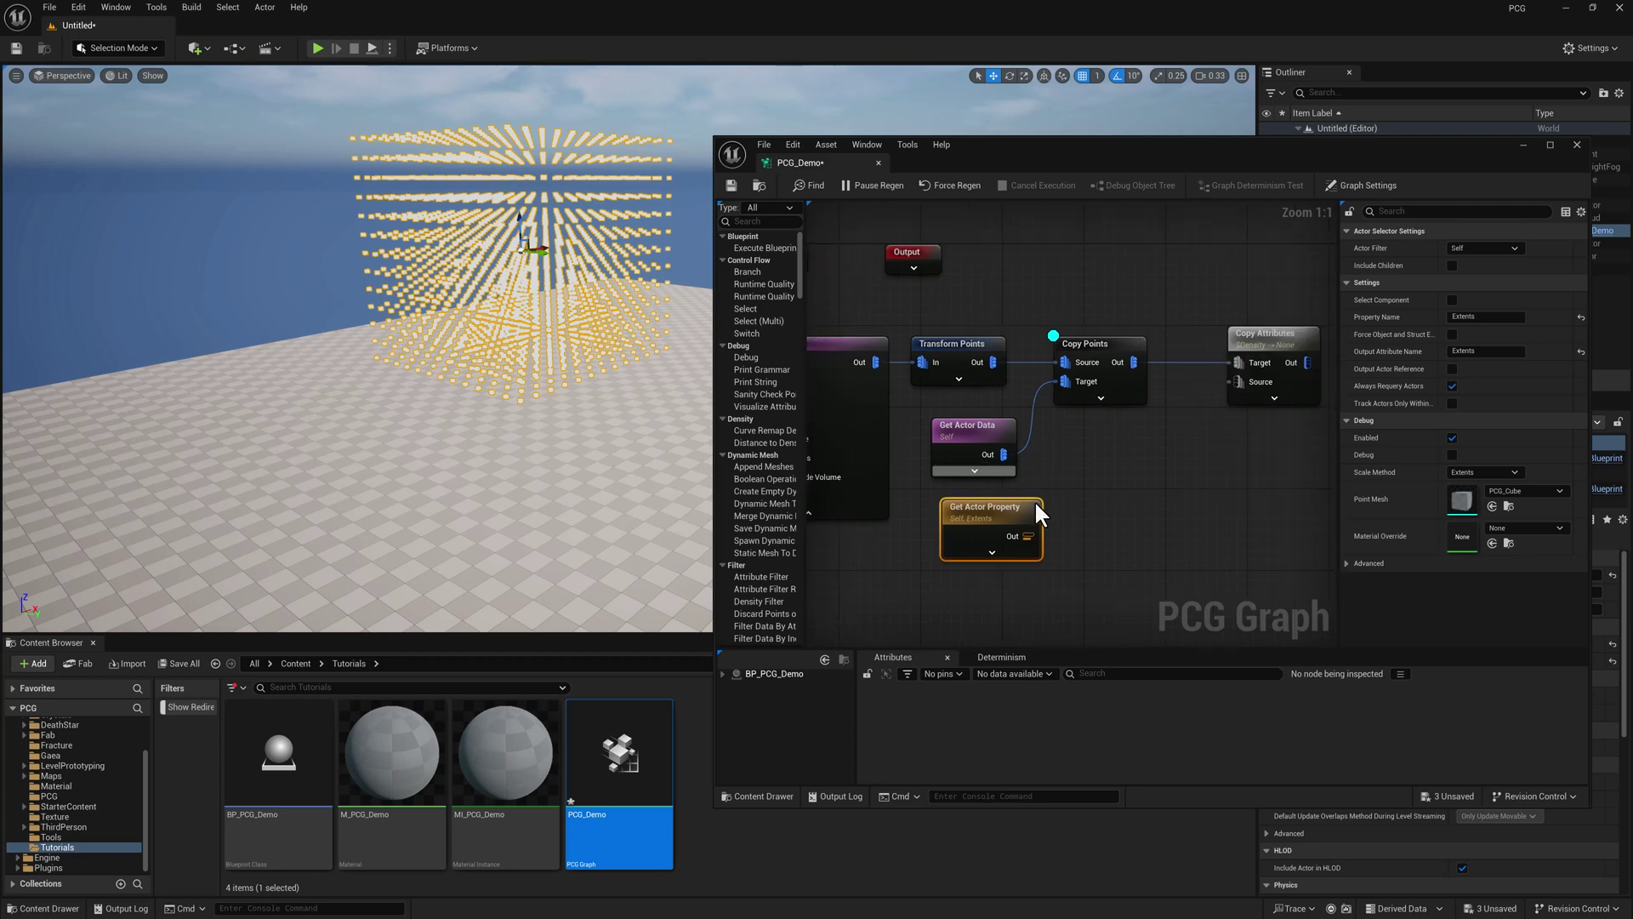
pyautogui.moveTo(1029, 535); pyautogui.dragTo(1169, 438)
pyautogui.moveTo(1233, 454); pyautogui.dragTo(1117, 455, button='right')
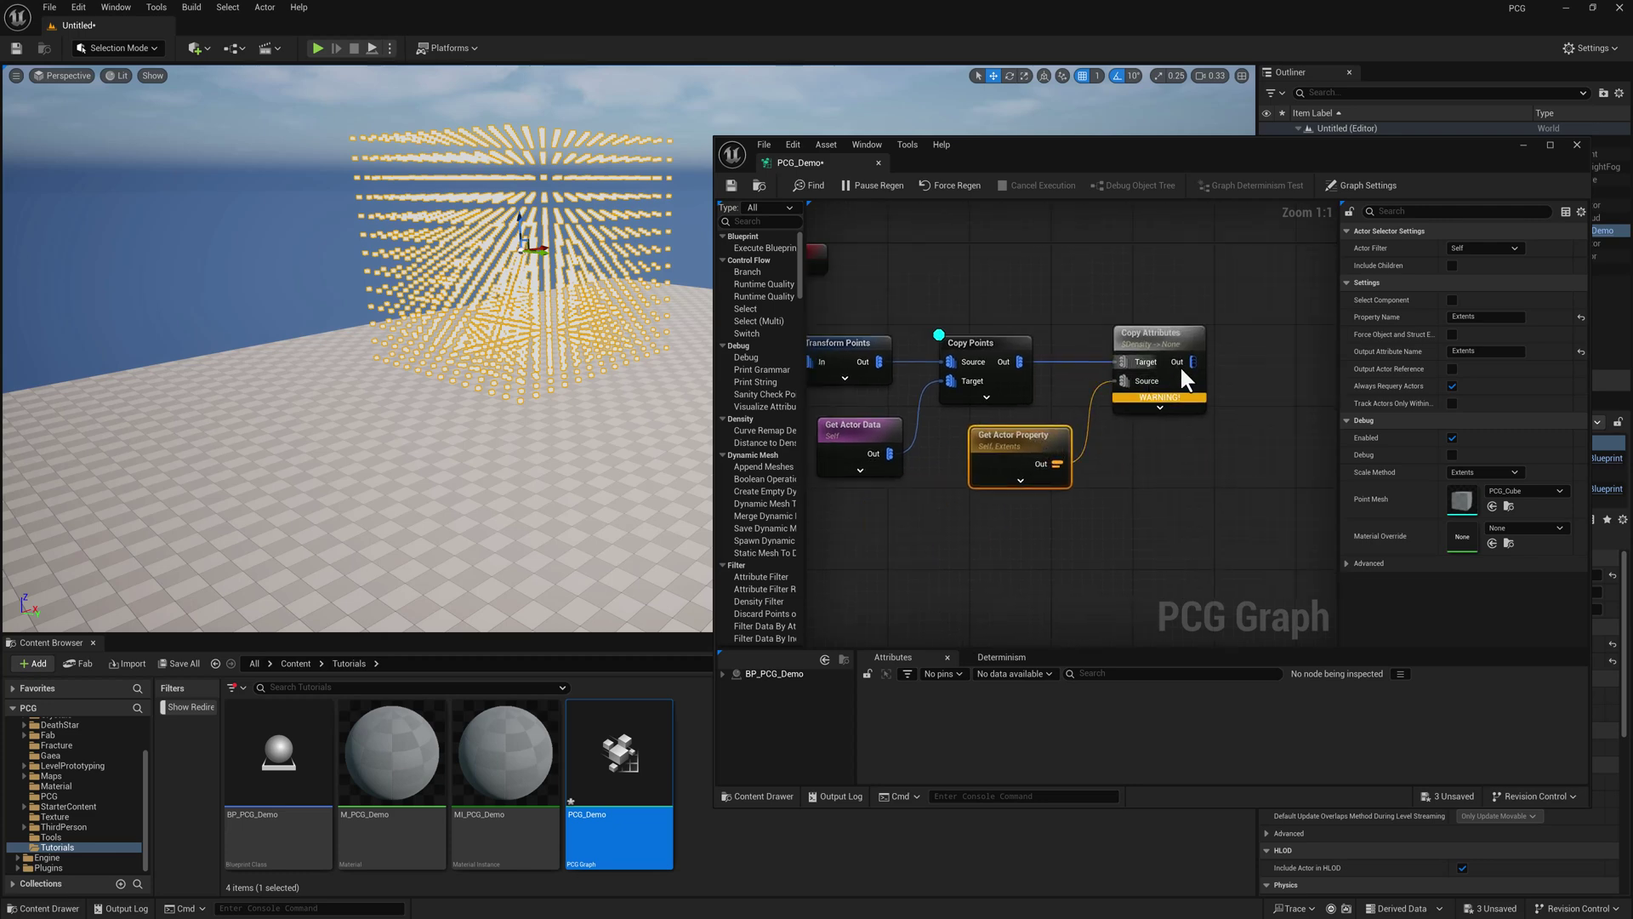
# Set both the Input Source and Output Target of Copy Attributes to Extents, and save the PCG graph
pyautogui.click(1155, 337)
pyautogui.moveTo(1484, 282); pyautogui.dragTo(1374, 289)
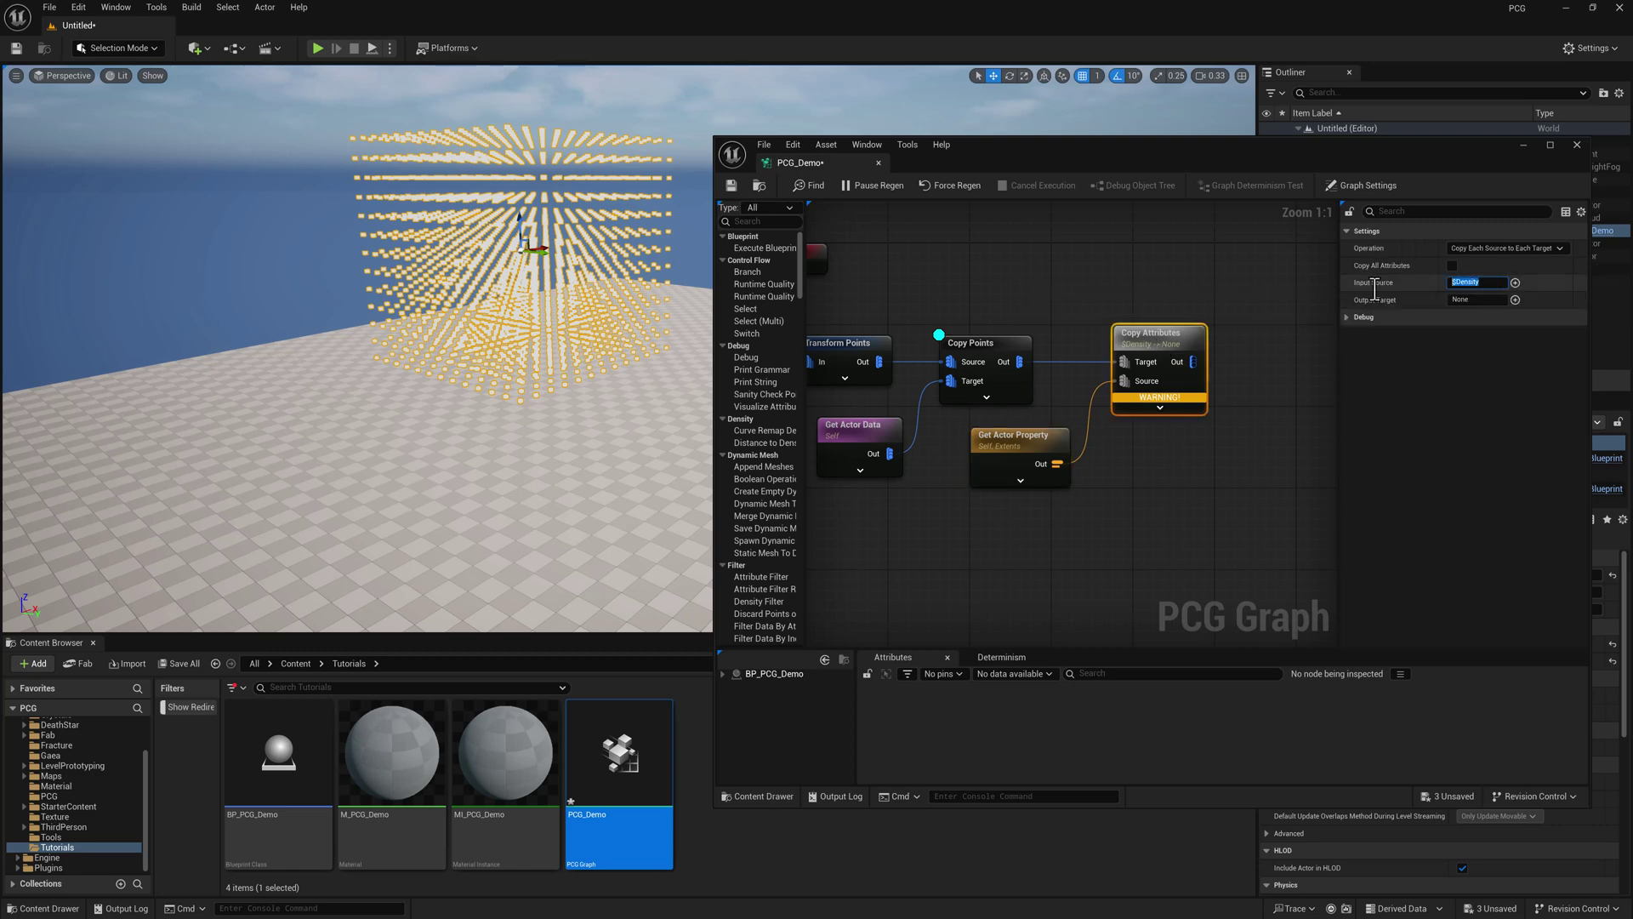
pyautogui.write('Extents')
pyautogui.press('Return')
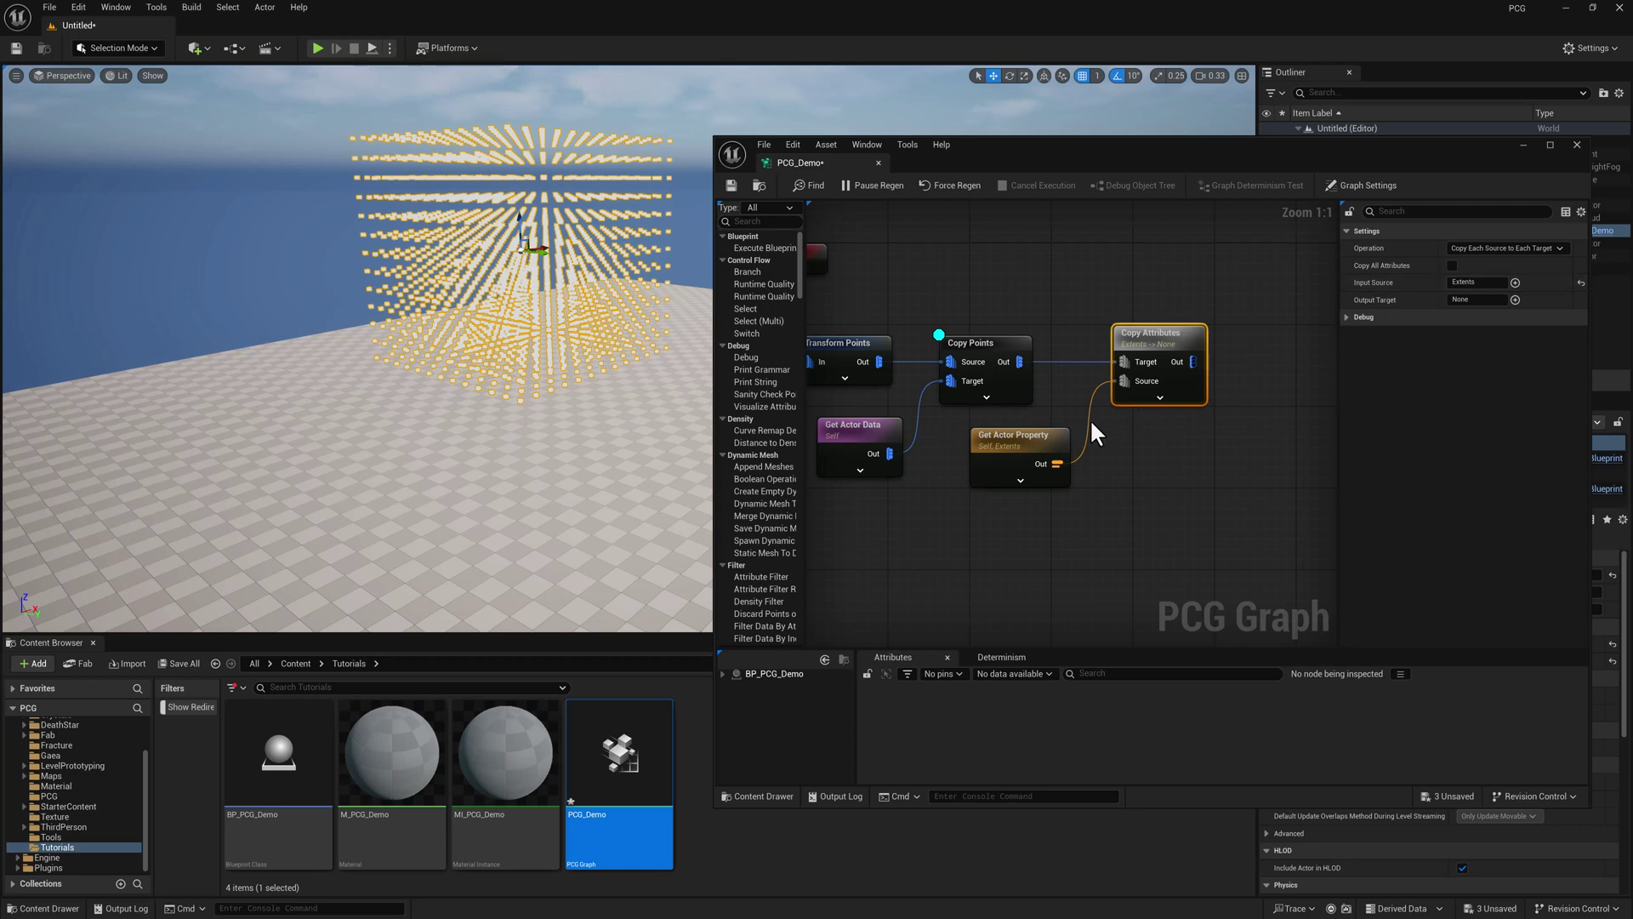
pyautogui.click(1022, 441)
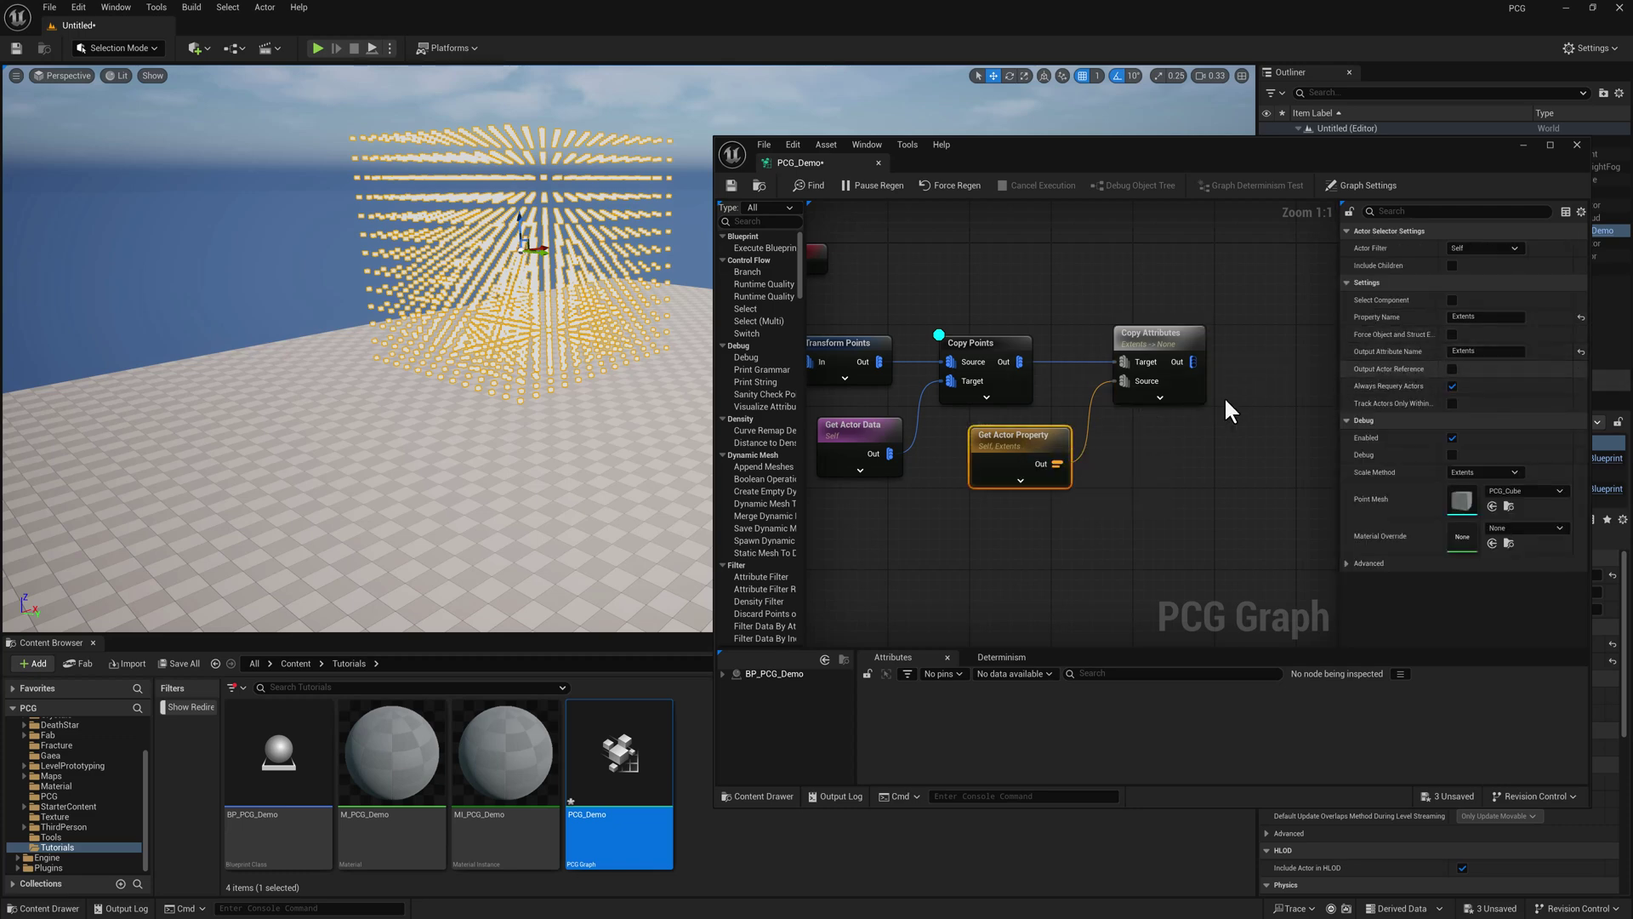
pyautogui.click(1191, 332)
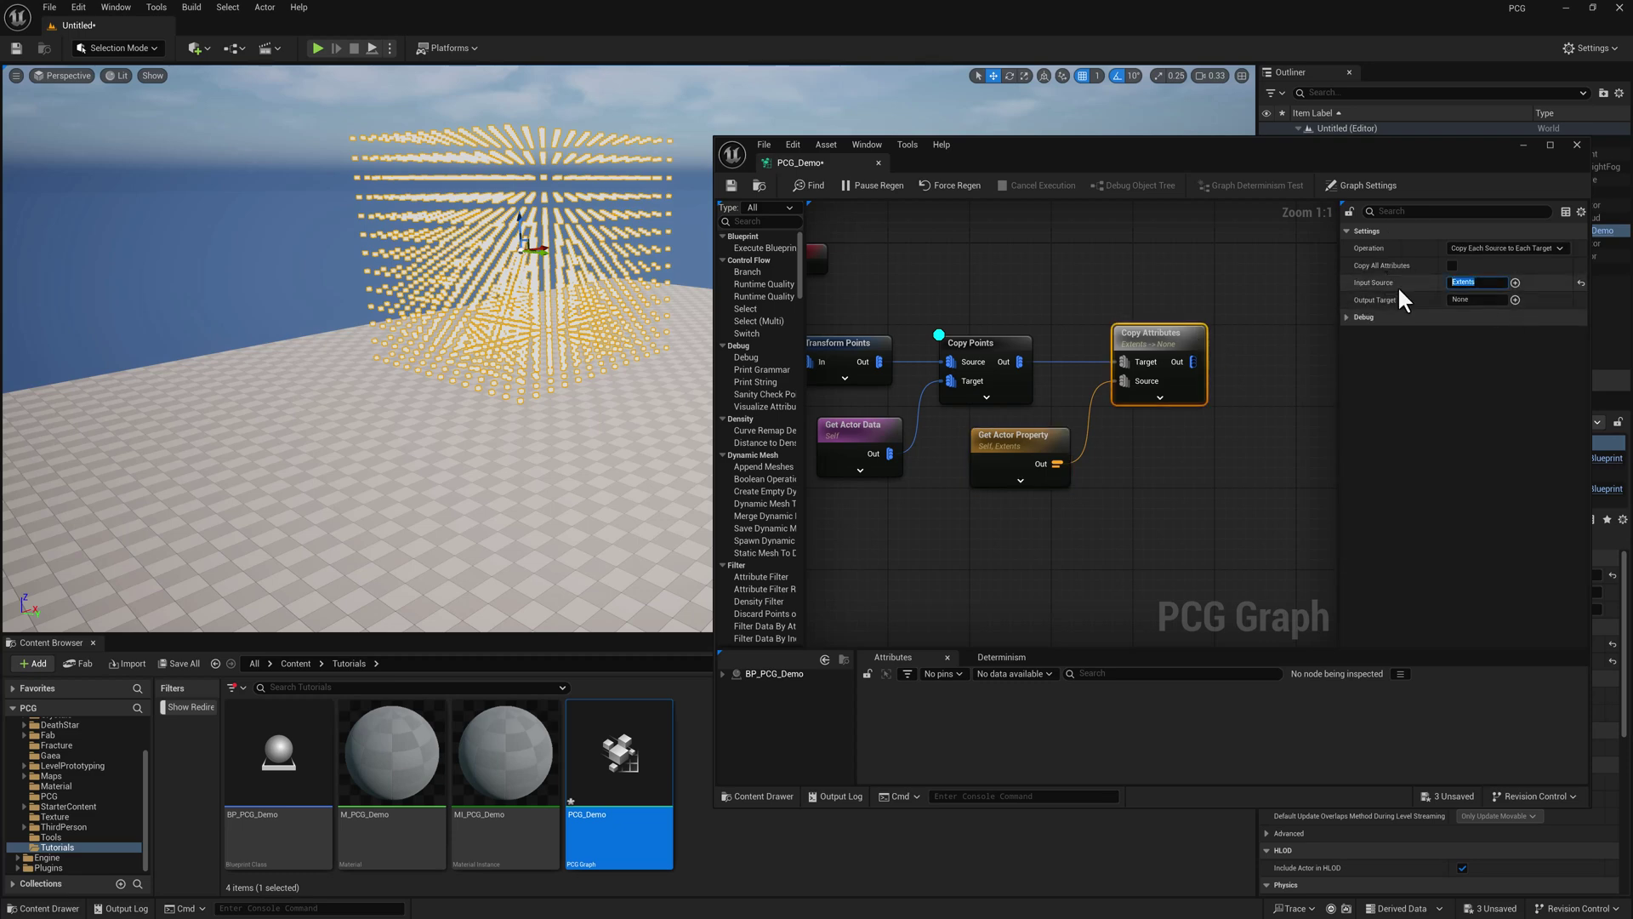
pyautogui.click(1474, 299)
pyautogui.hotkey('ctrl', 'v')
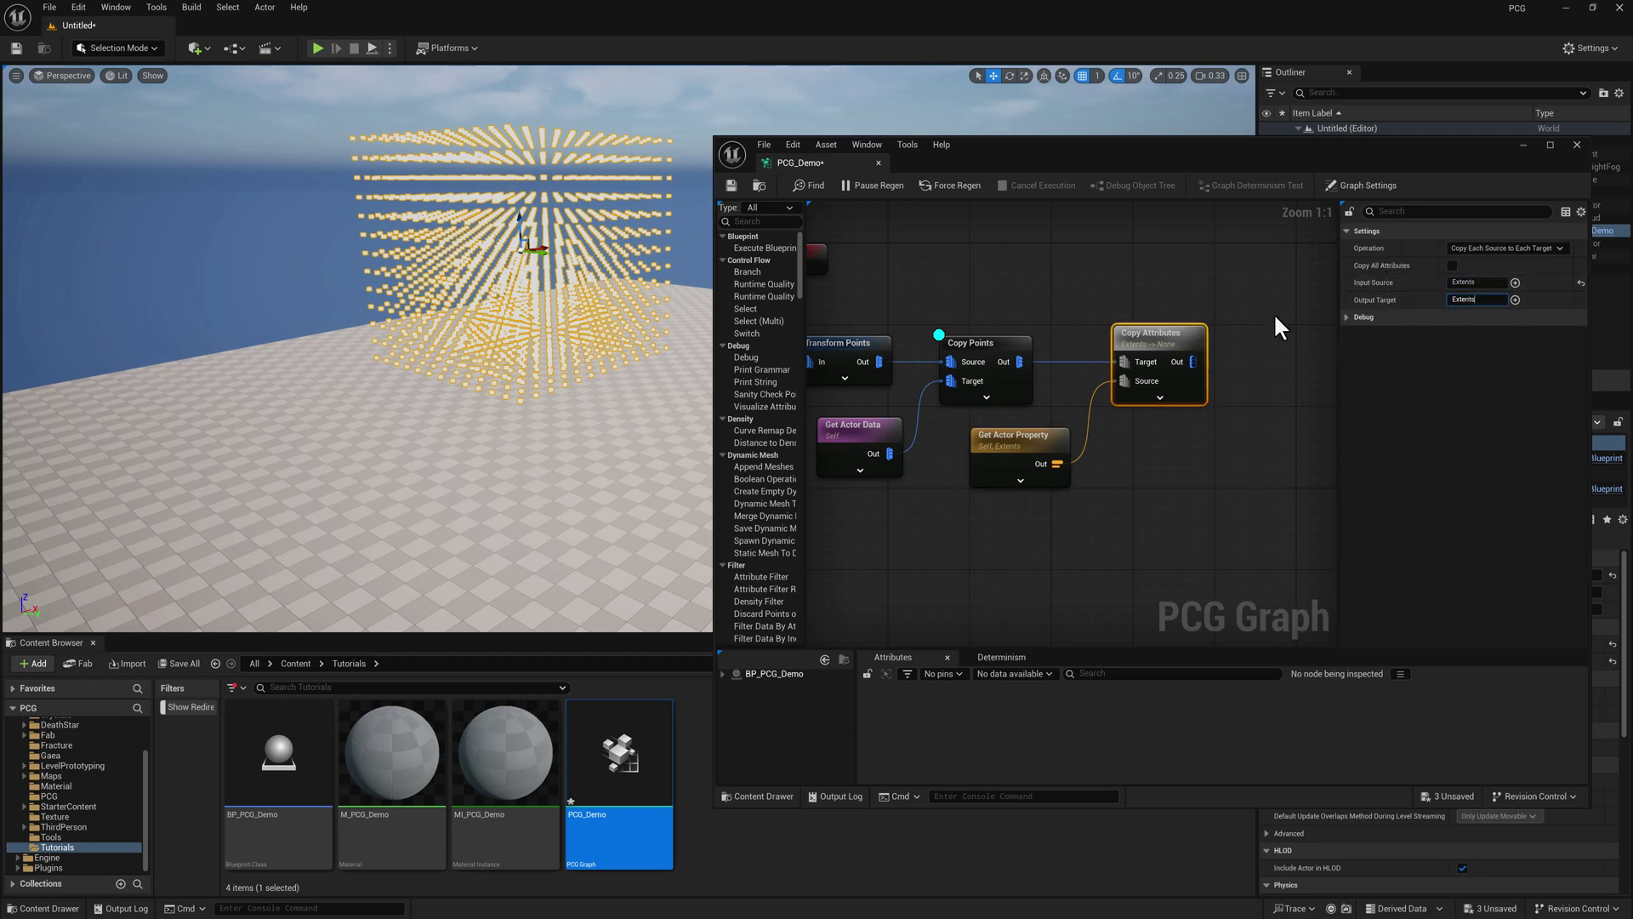
pyautogui.click(731, 185)
# Inspect the Copy Attributes node for the BP_PCG_Demo instance and examine the Extents column in its point data
pyautogui.press('a')
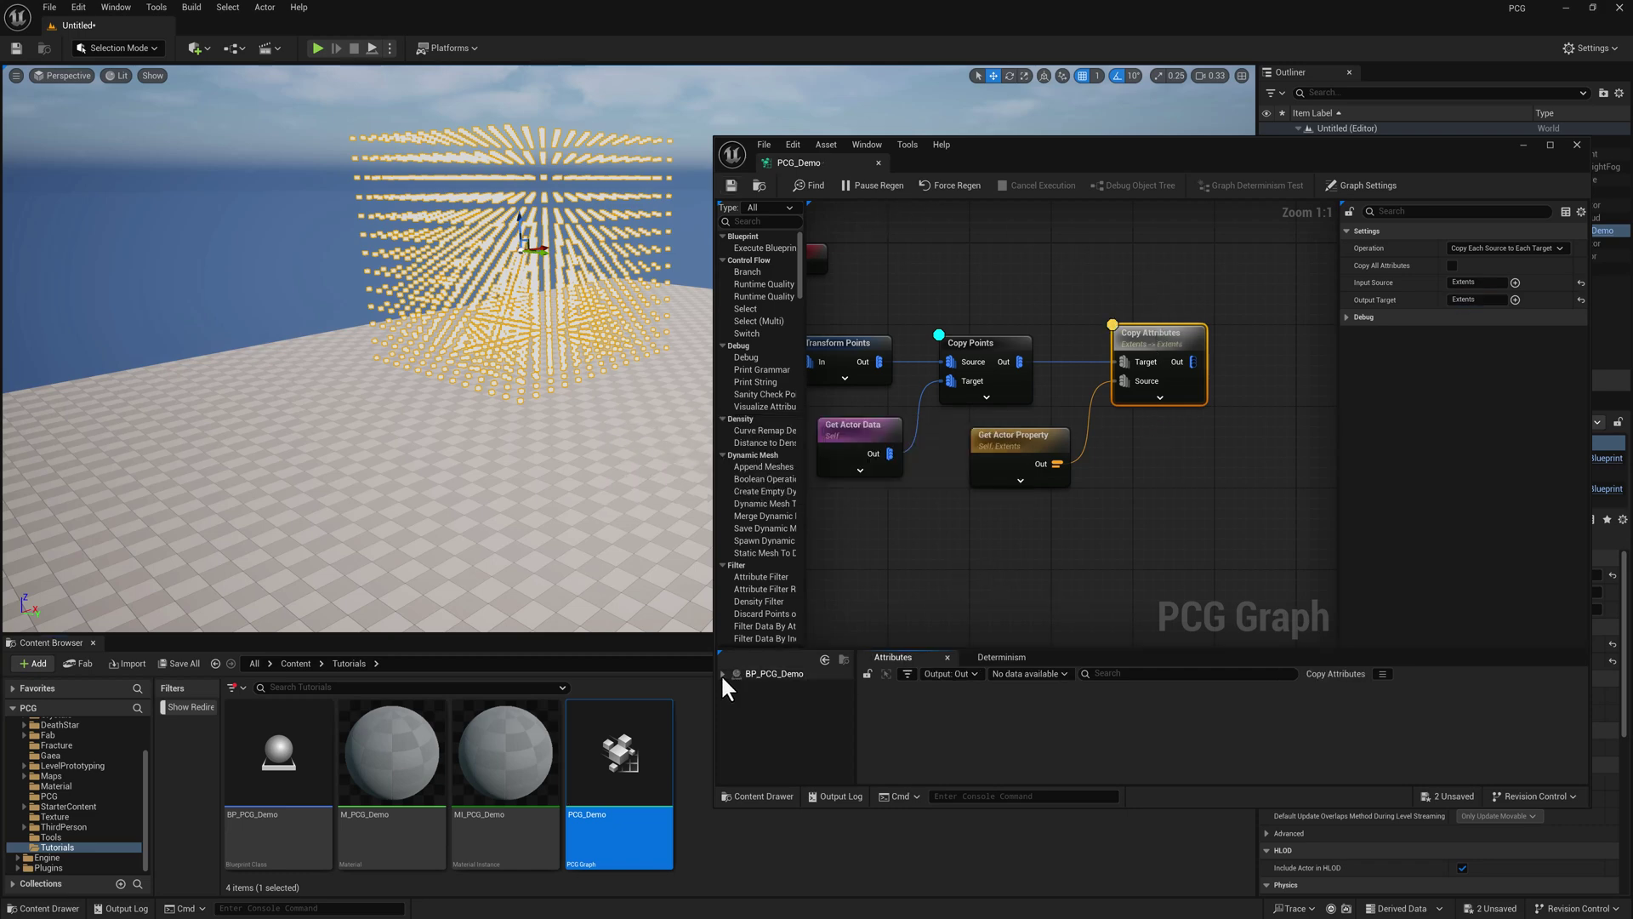
pyautogui.click(722, 674)
pyautogui.click(772, 683)
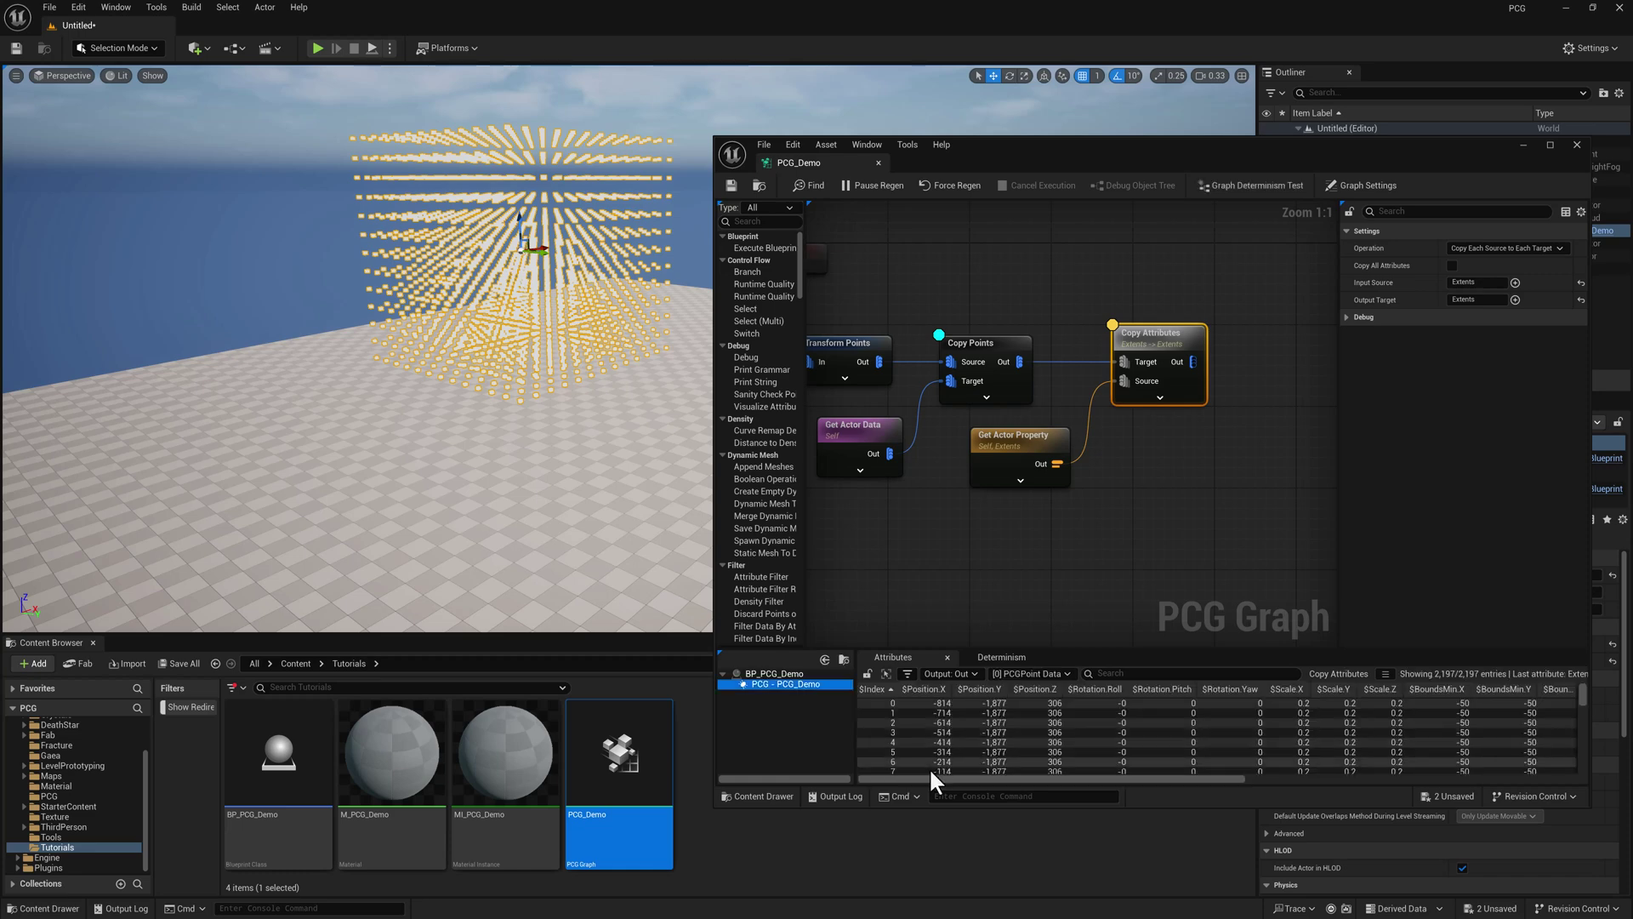
pyautogui.moveTo(917, 776); pyautogui.dragTo(1345, 774)
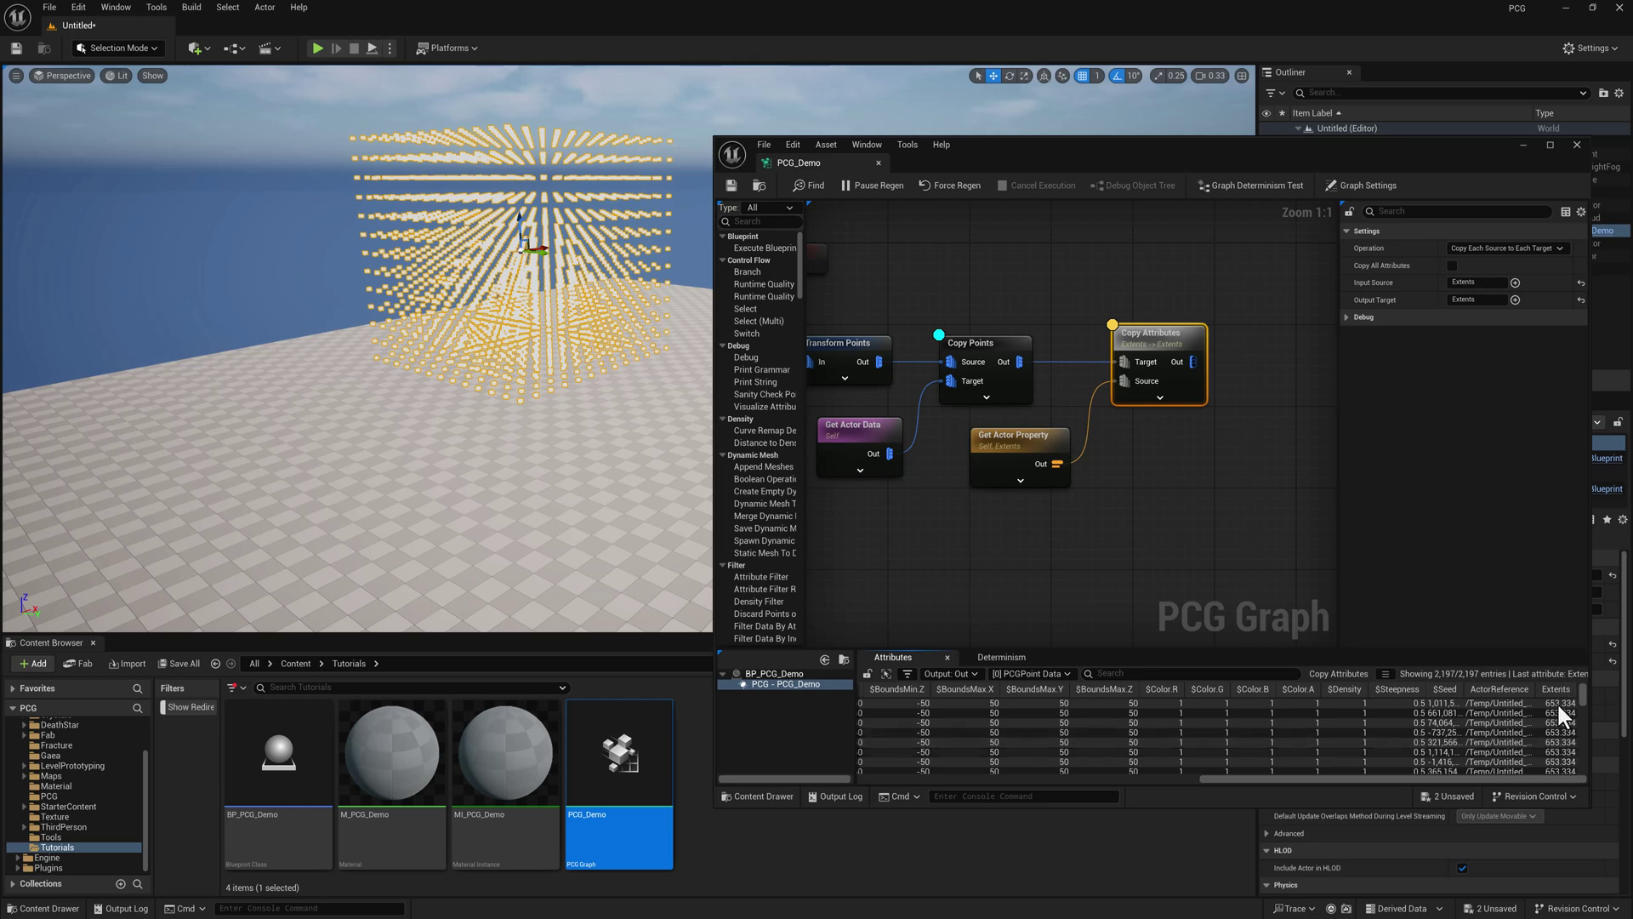
pyautogui.moveTo(1509, 775)
pyautogui.mouseDown()
pyautogui.moveTo(1253, 777)
pyautogui.moveTo(1538, 775)
pyautogui.mouseUp()
# Lower the placed BP_PCG_Demo actor's Extents to about 222.7 to test the copied attribute in the point data
pyautogui.moveTo(1418, 171); pyautogui.dragTo(1035, 167)
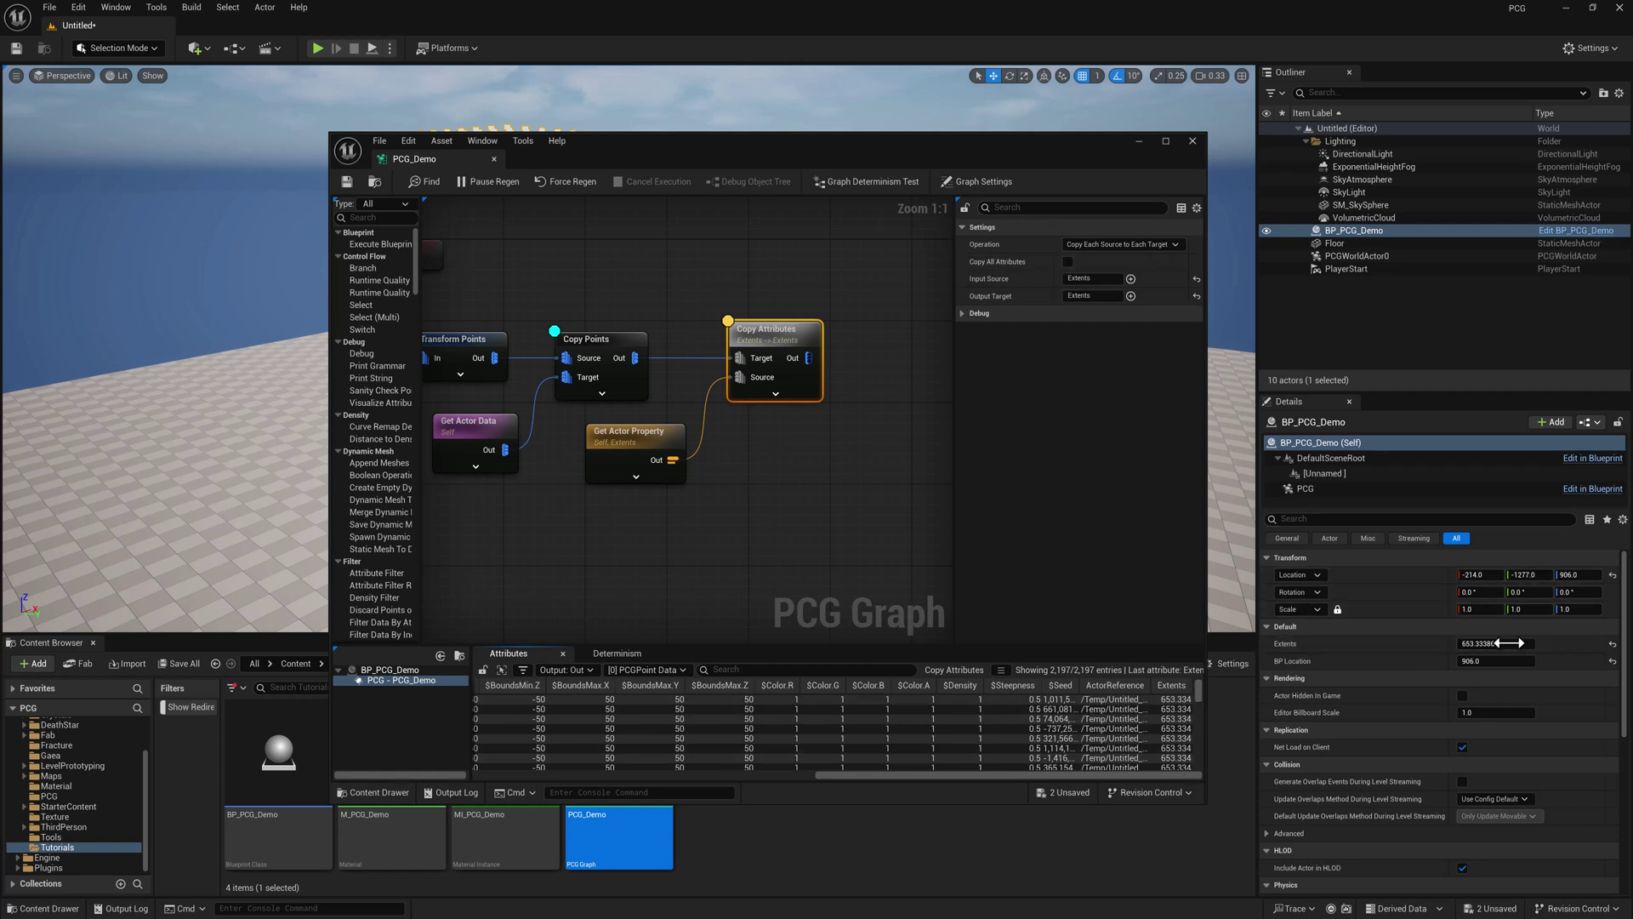
pyautogui.moveTo(1509, 643); pyautogui.dragTo(1459, 644)
pyautogui.moveTo(1292, 698); pyautogui.dragTo(1281, 699)
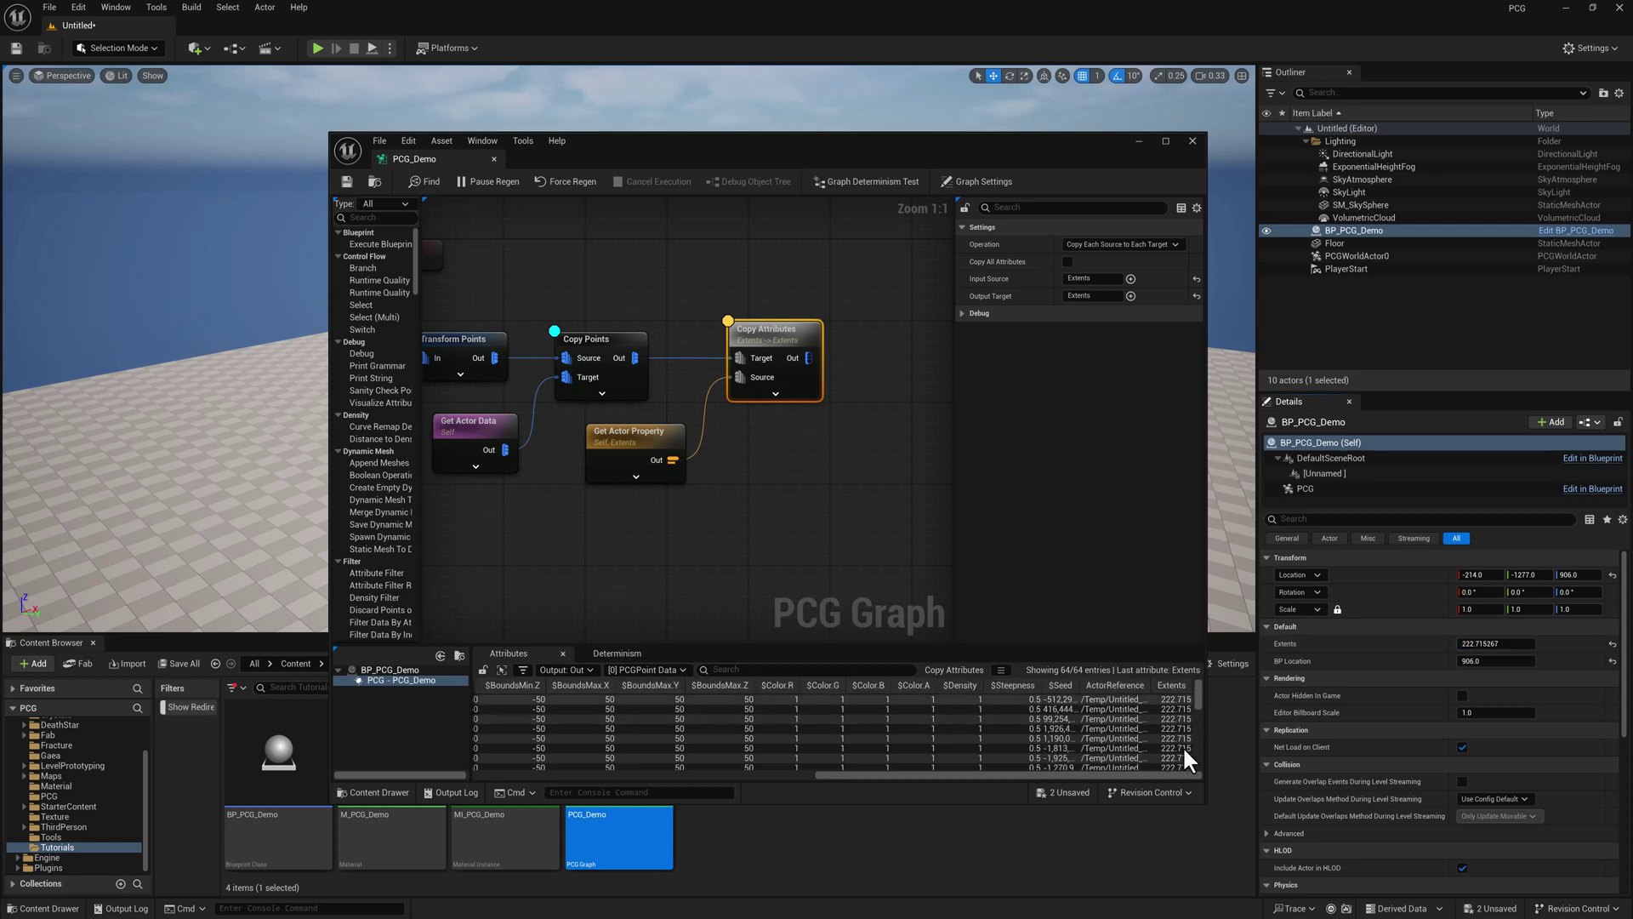
pyautogui.moveTo(789, 406); pyautogui.dragTo(676, 398, button='right')
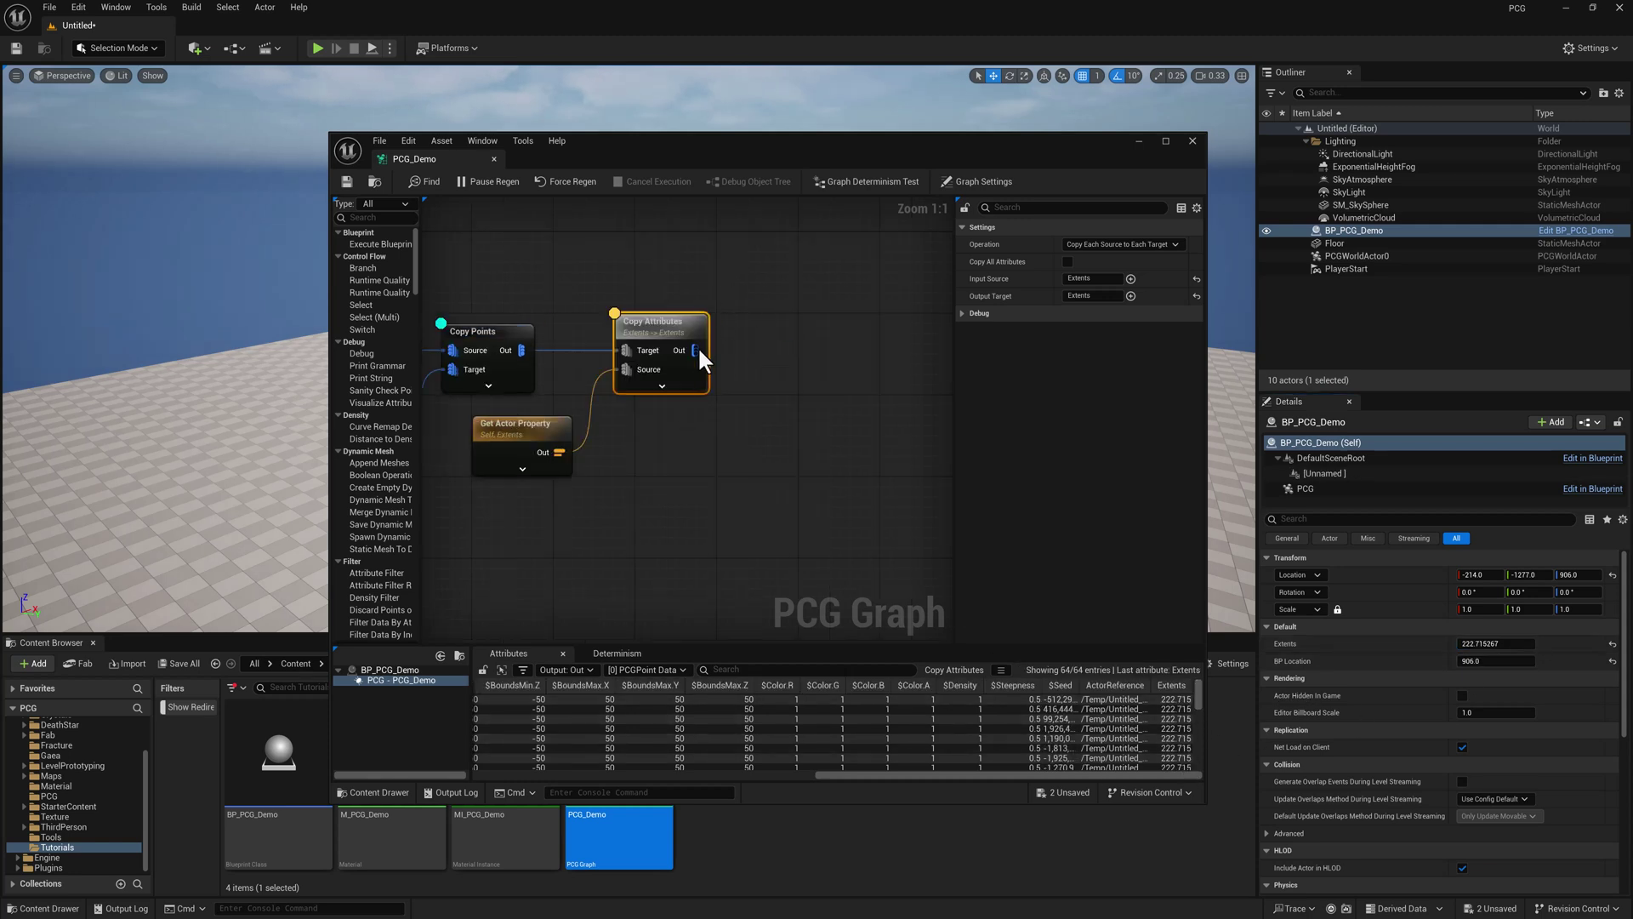
# Duplicate the Copy Attributes and Get Actor Property pair and chain the copy after the first Copy Attributes node's output
pyautogui.keyDown('shift'); pyautogui.click(564, 459); pyautogui.keyUp('shift')
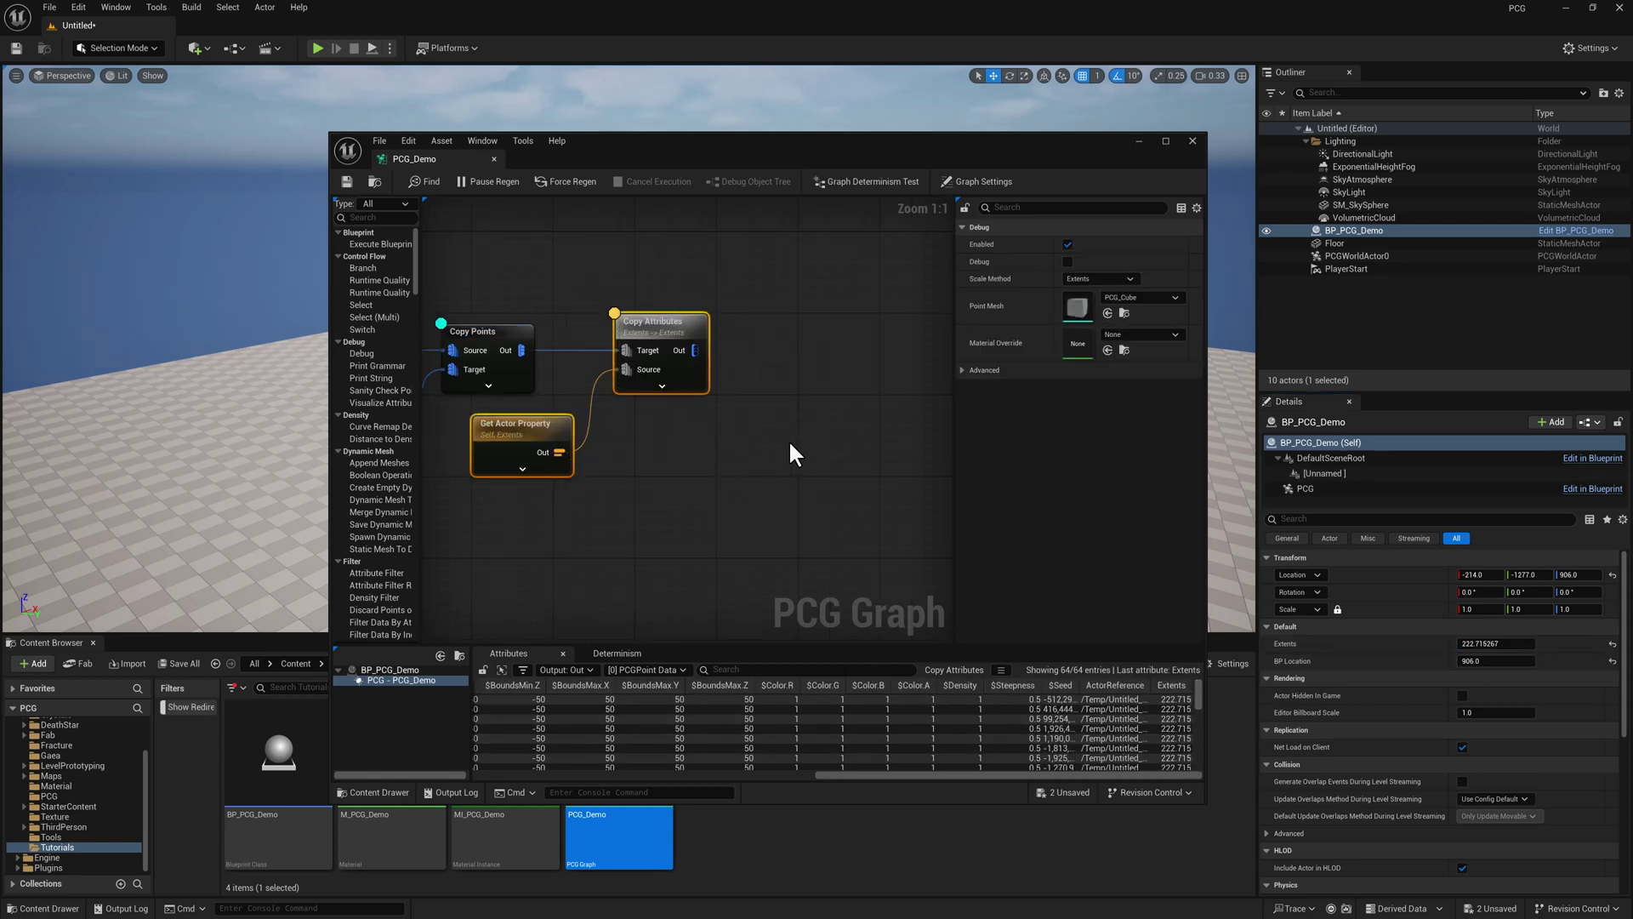
pyautogui.hotkey('ctrl', 'c')
pyautogui.hotkey('ctrl', 'v')
pyautogui.moveTo(695, 350); pyautogui.dragTo(809, 450)
pyautogui.moveTo(863, 377); pyautogui.dragTo(749, 552)
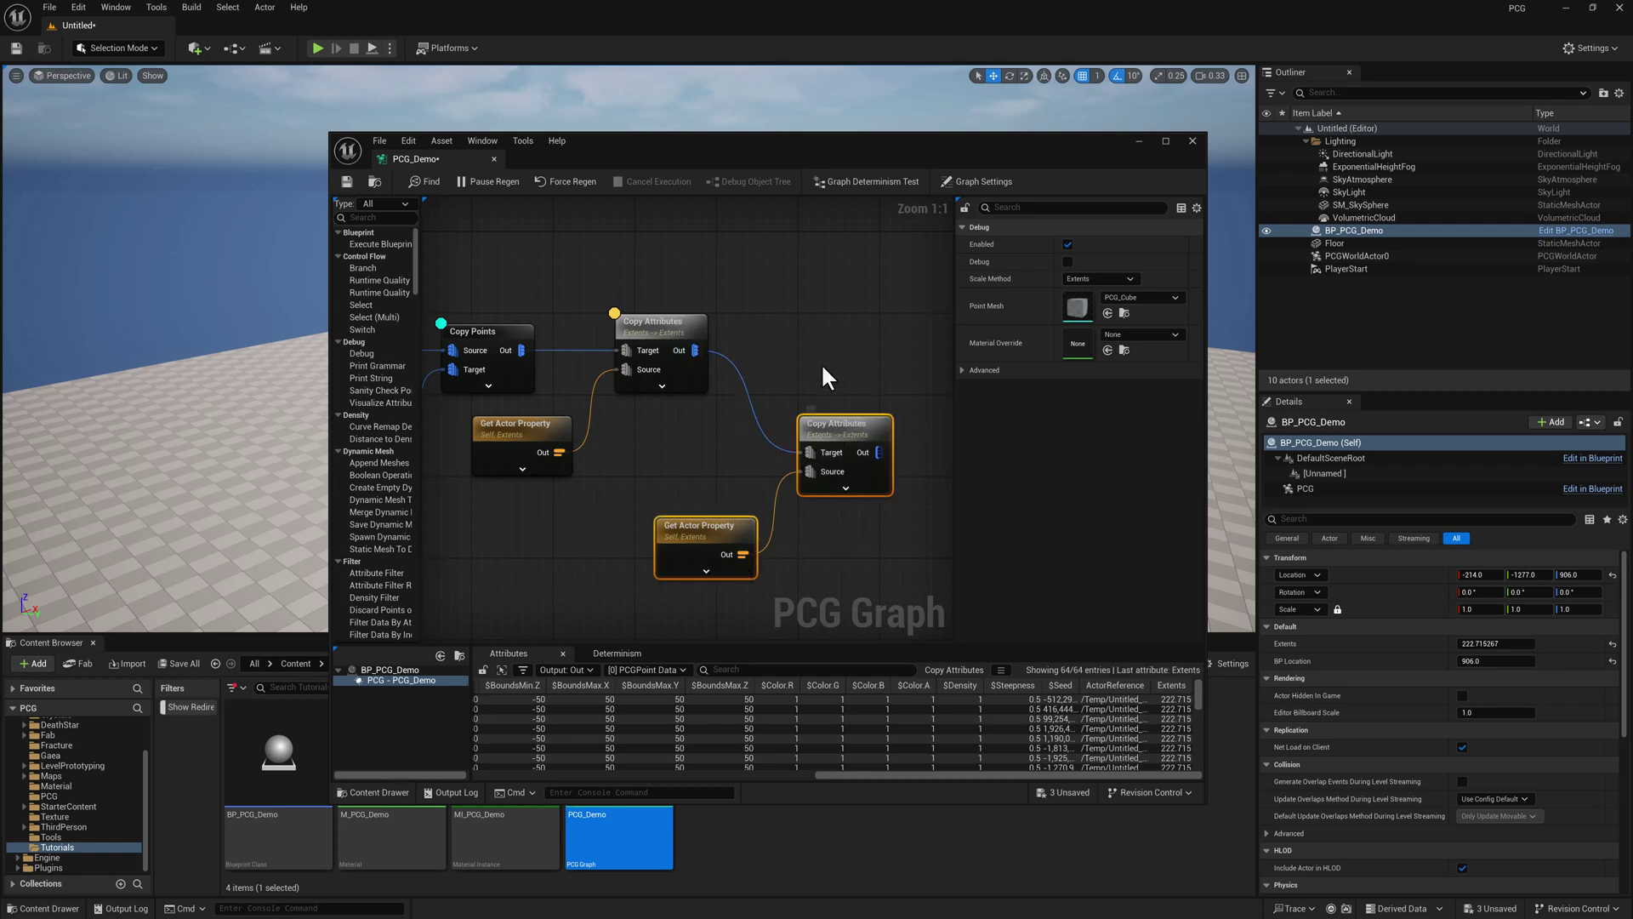
pyautogui.moveTo(834, 422); pyautogui.dragTo(804, 332)
# Set both the Property Name and Output Attribute Name of the duplicated Get Actor Property node to BP Location
pyautogui.click(690, 432)
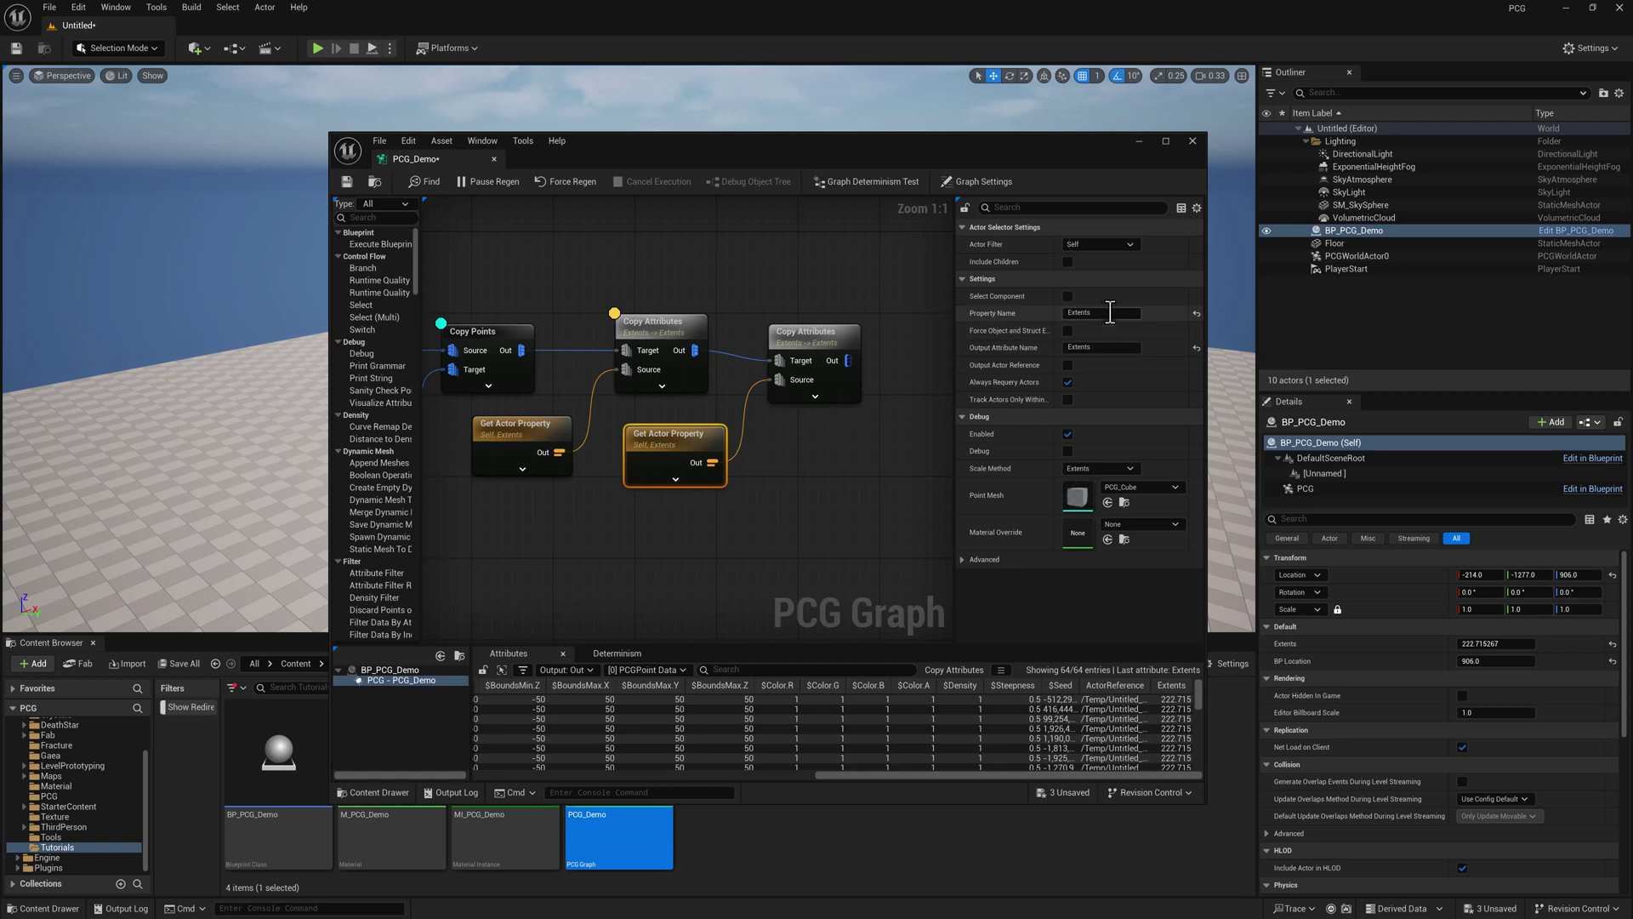
pyautogui.click(1110, 313)
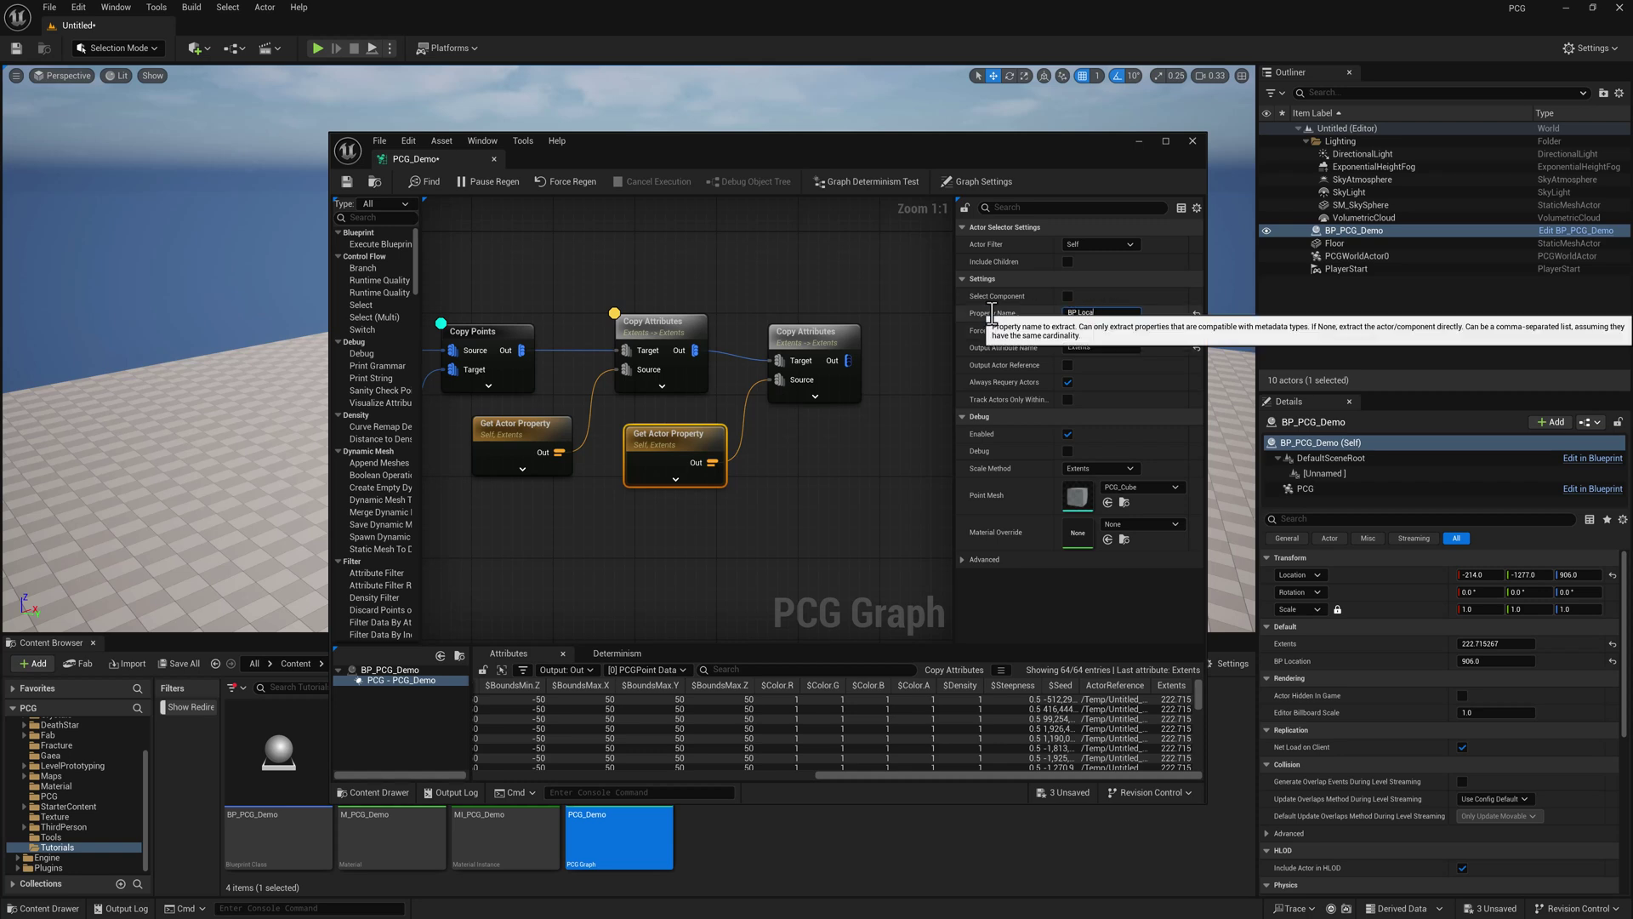
pyautogui.write('BP Location')
pyautogui.press('Return')
pyautogui.click(1109, 315)
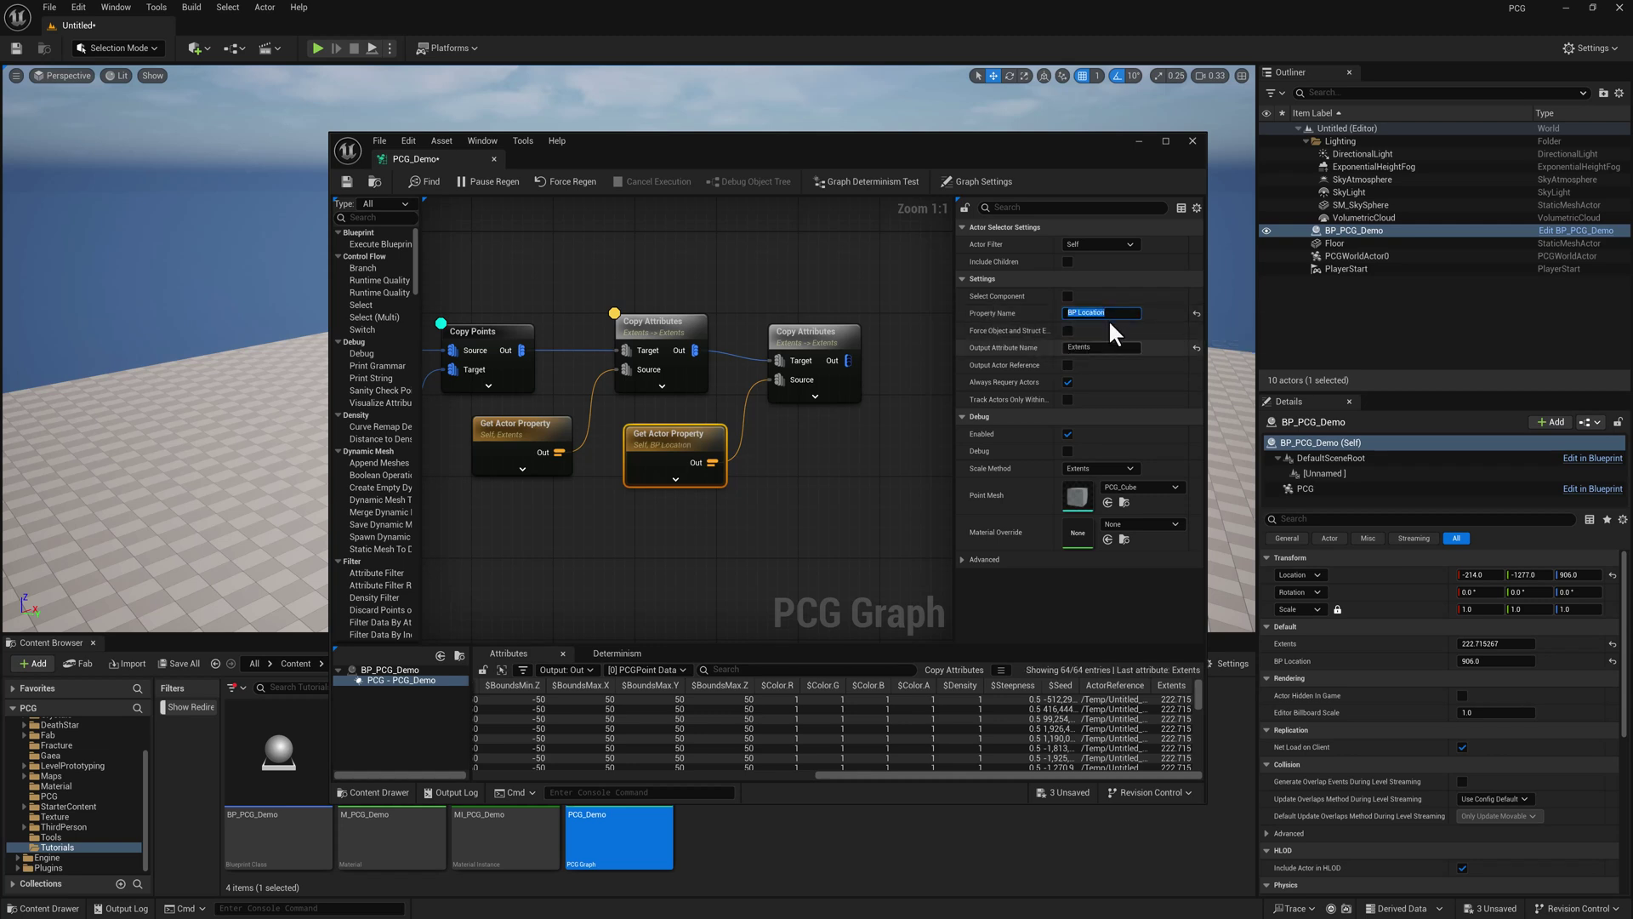
pyautogui.hotkey('ctrl', 'c')
pyautogui.click(1097, 347)
pyautogui.hotkey('ctrl', 'v')
pyautogui.press('Return')
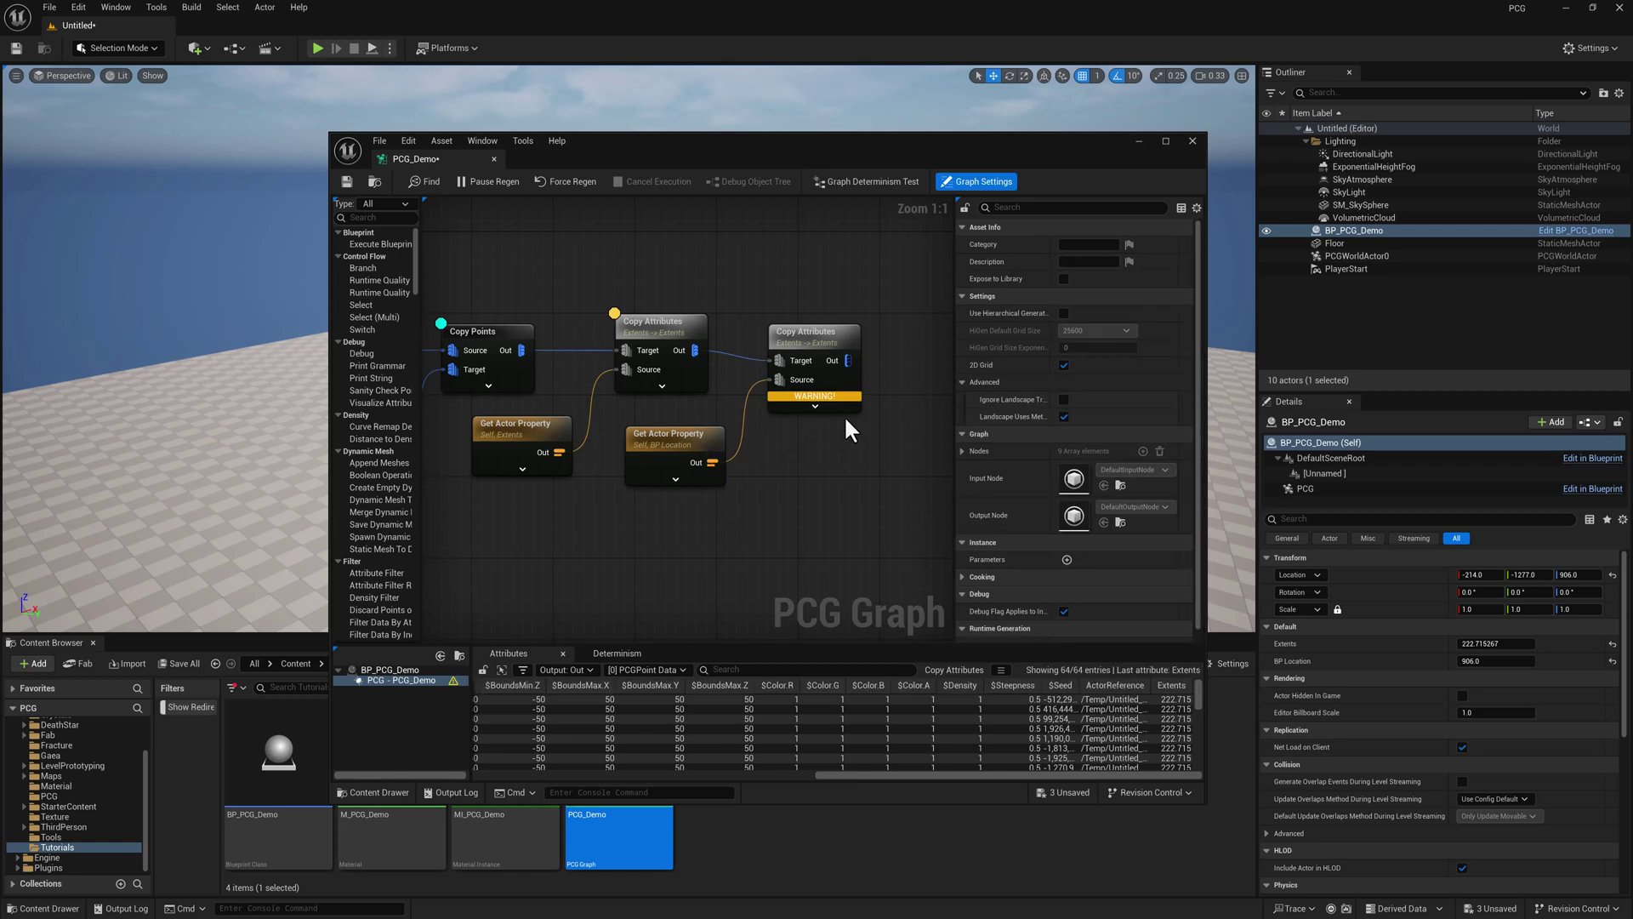
# Set the second Copy Attributes node's Input Source and Output Target to BP Location, and align it with the first one
pyautogui.click(827, 333)
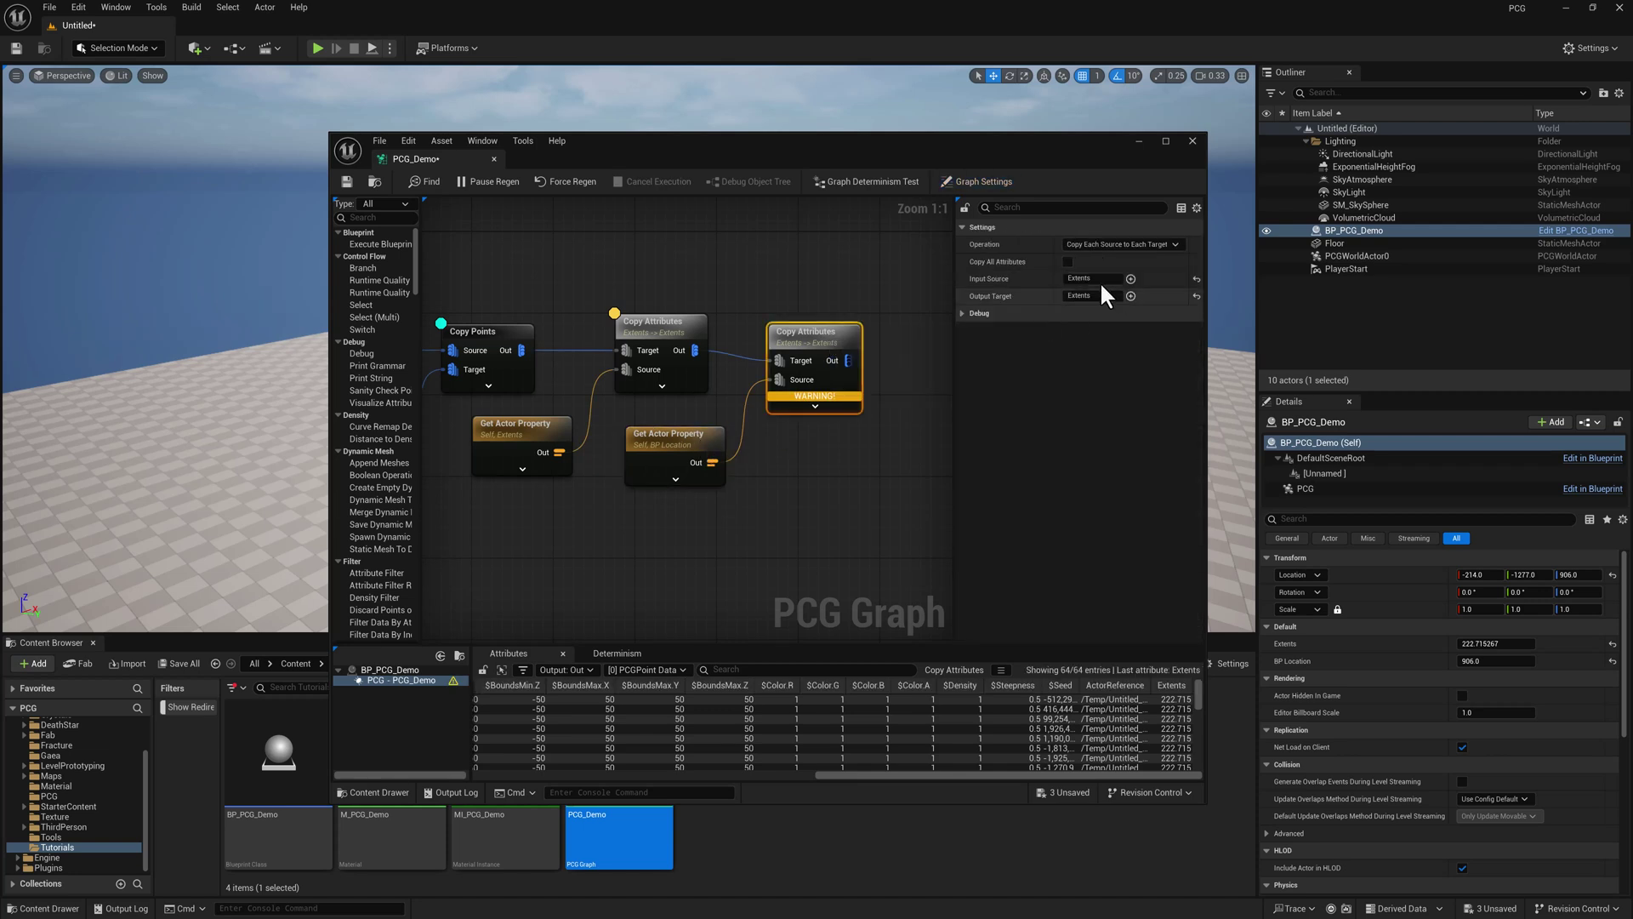
pyautogui.click(1097, 279)
pyautogui.hotkey('ctrl', 'v')
pyautogui.moveTo(1101, 295); pyautogui.dragTo(1009, 295)
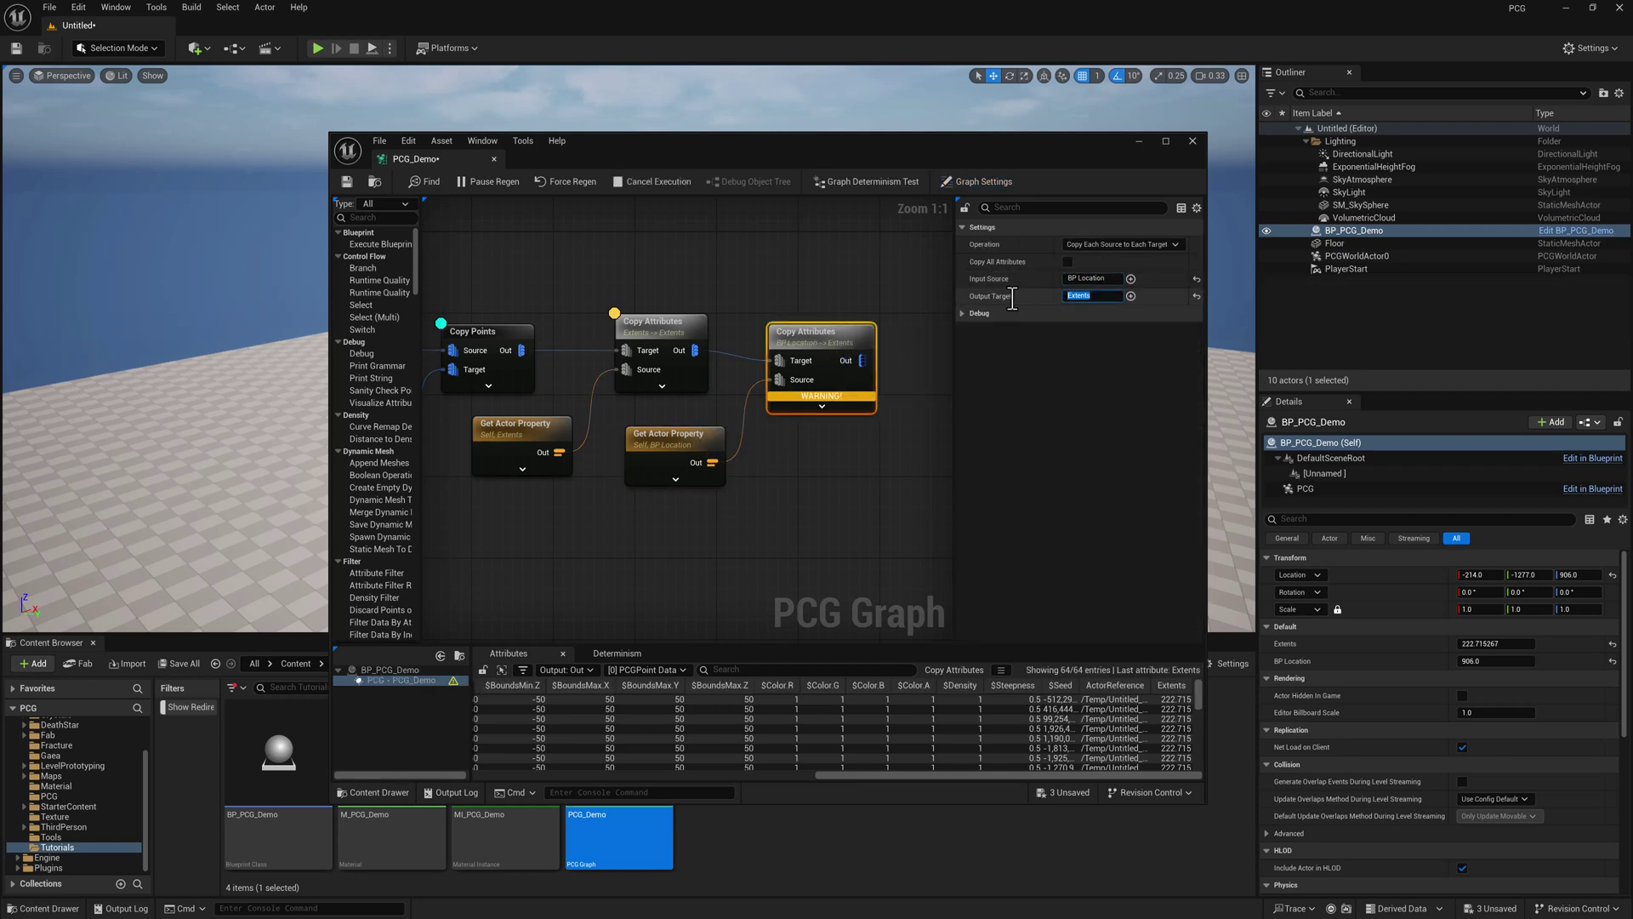
pyautogui.hotkey('ctrl', 'v')
pyautogui.click(821, 333)
pyautogui.moveTo(814, 325); pyautogui.dragTo(804, 314)
# Inspect the BP Location column in the second Copy Attributes node's point data, and save the PCG graph
pyautogui.press('a')
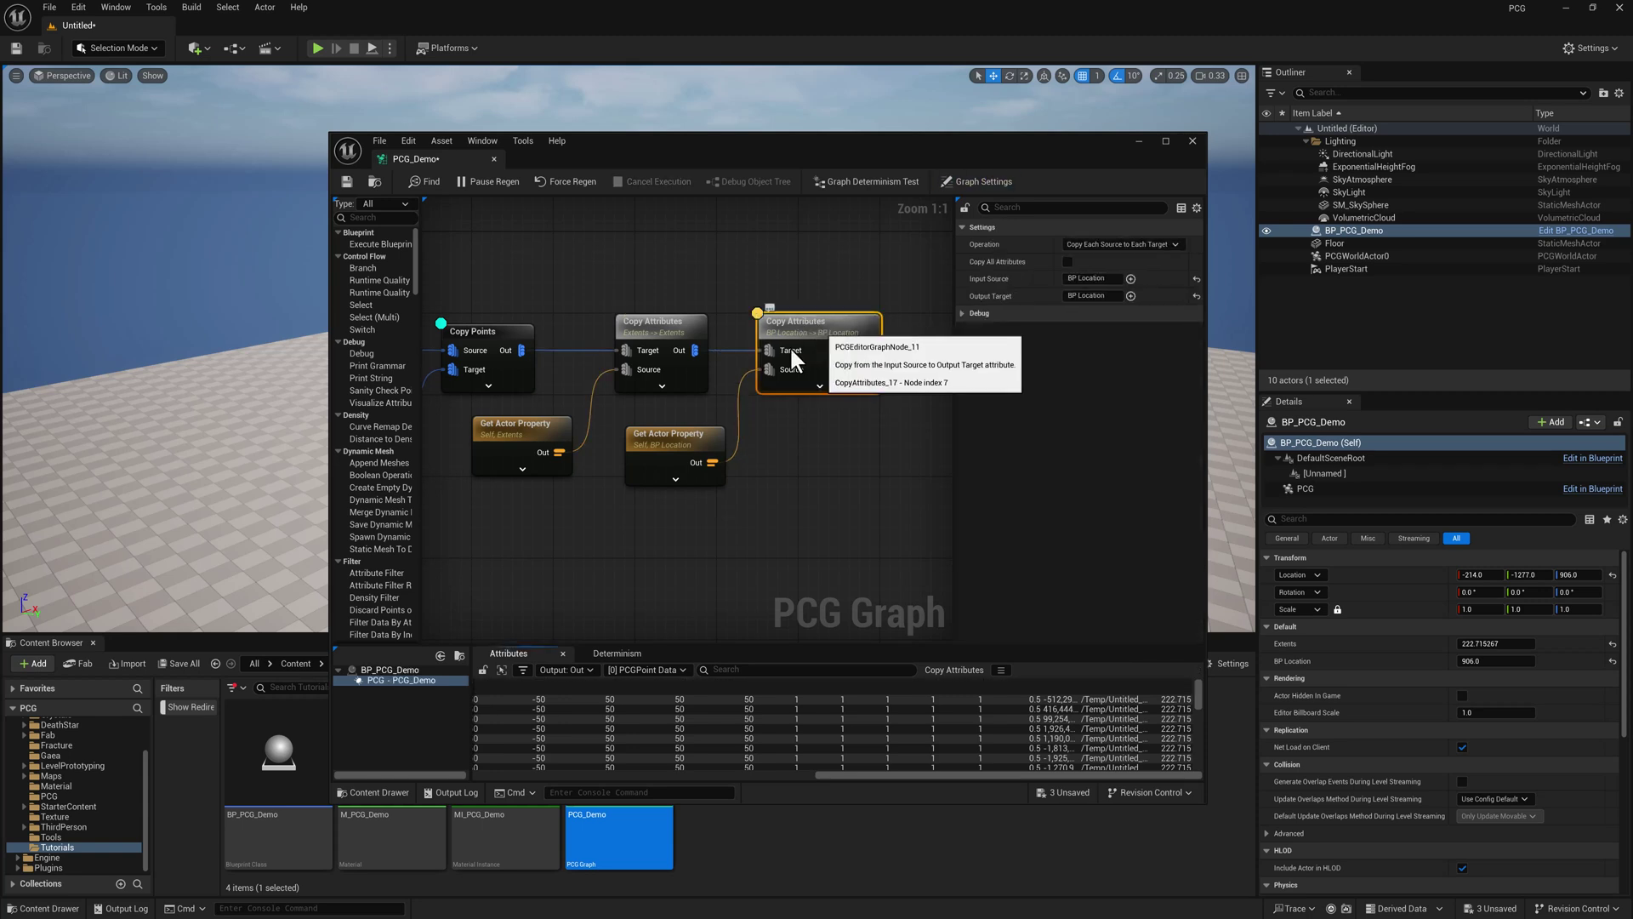
pyautogui.moveTo(1069, 771); pyautogui.dragTo(1151, 769)
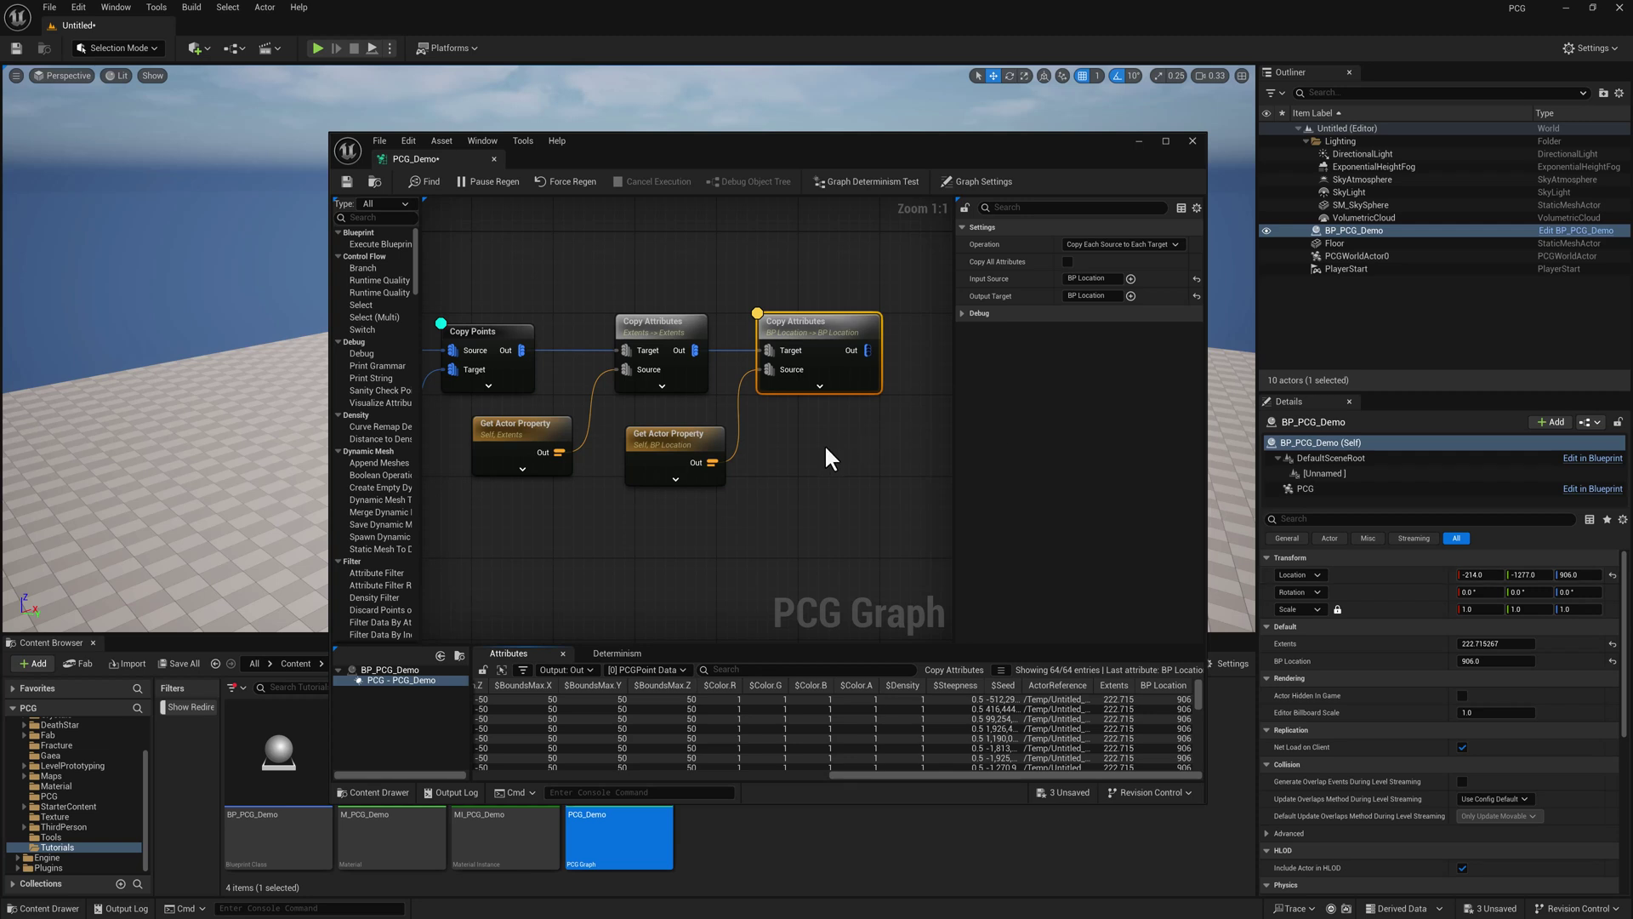
pyautogui.moveTo(826, 446)
pyautogui.mouseDown(button='right')
pyautogui.moveTo(763, 440)
pyautogui.moveTo(804, 429)
pyautogui.mouseUp(button='right')
pyautogui.moveTo(700, 485); pyautogui.dragTo(823, 481, button='right')
pyautogui.moveTo(753, 235); pyautogui.dragTo(648, 237, button='right')
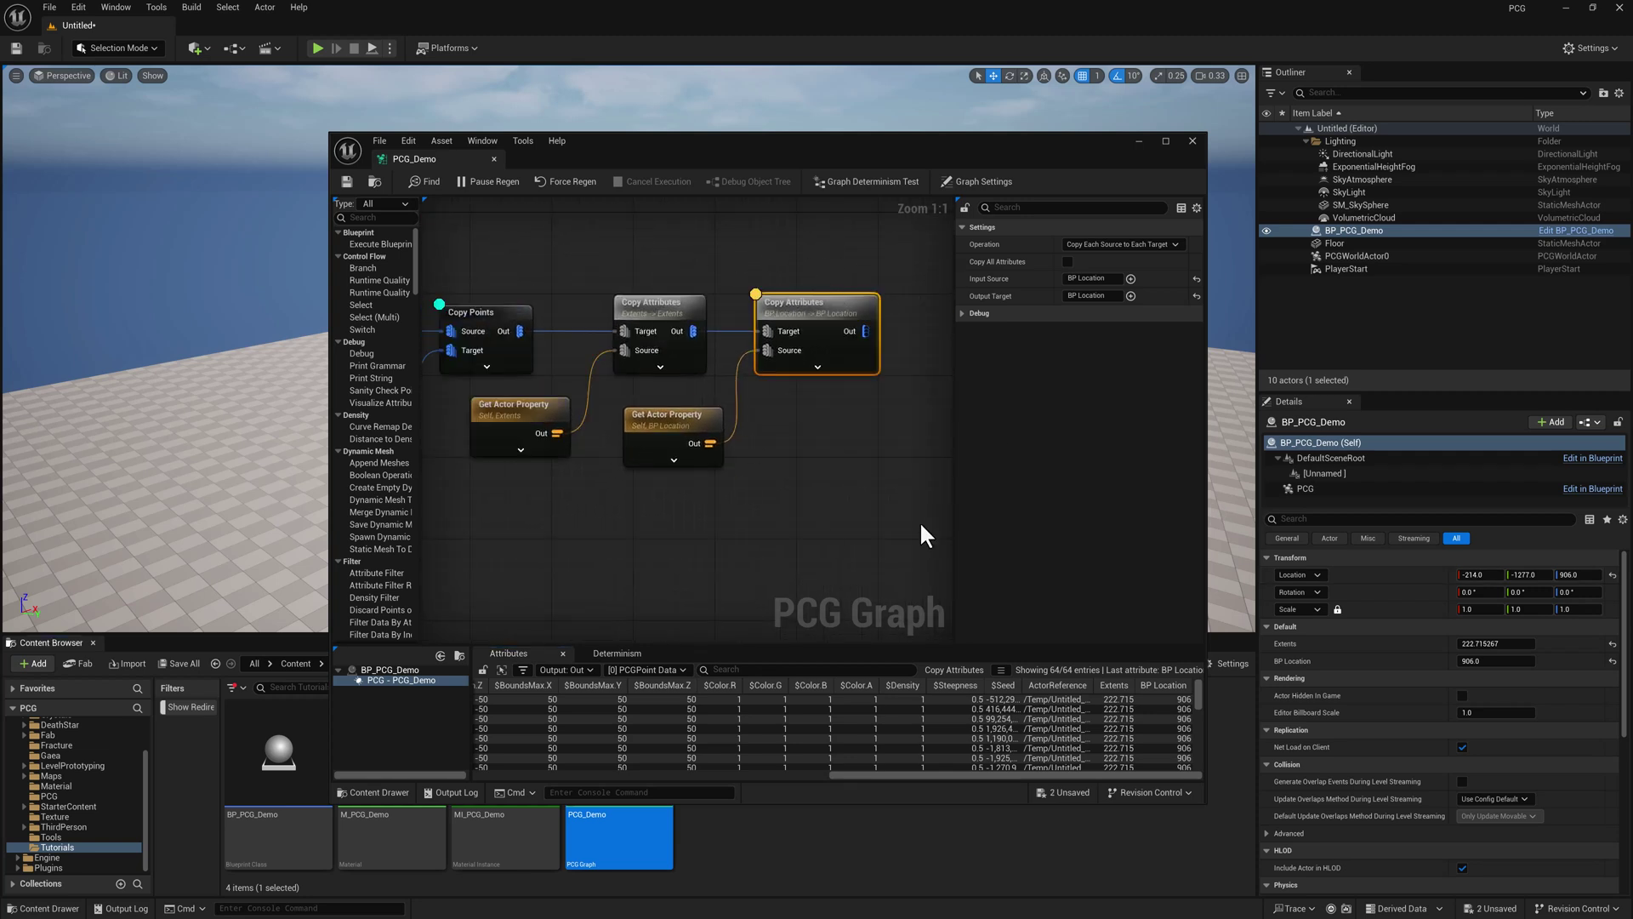
pyautogui.hotkey('ctrl', 's')
# Duplicate the BP Location Copy Attributes node and feed that node's output into both the Target and Source of the copy
pyautogui.moveTo(814, 439); pyautogui.dragTo(721, 443, button='right')
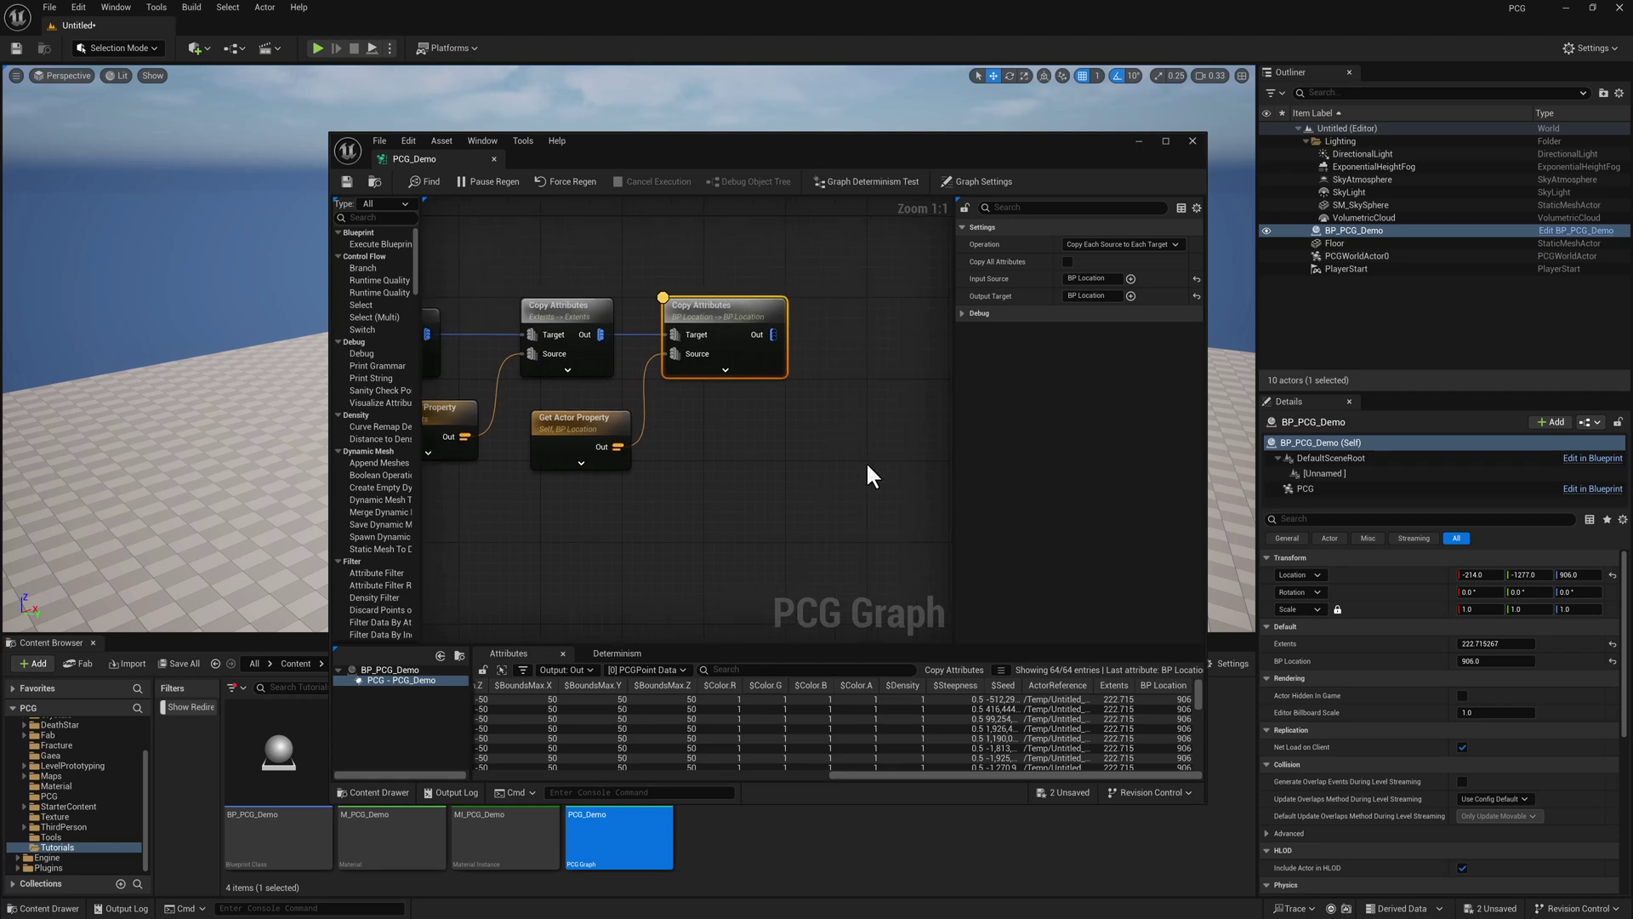
pyautogui.moveTo(676, 291); pyautogui.dragTo(566, 304, button='right')
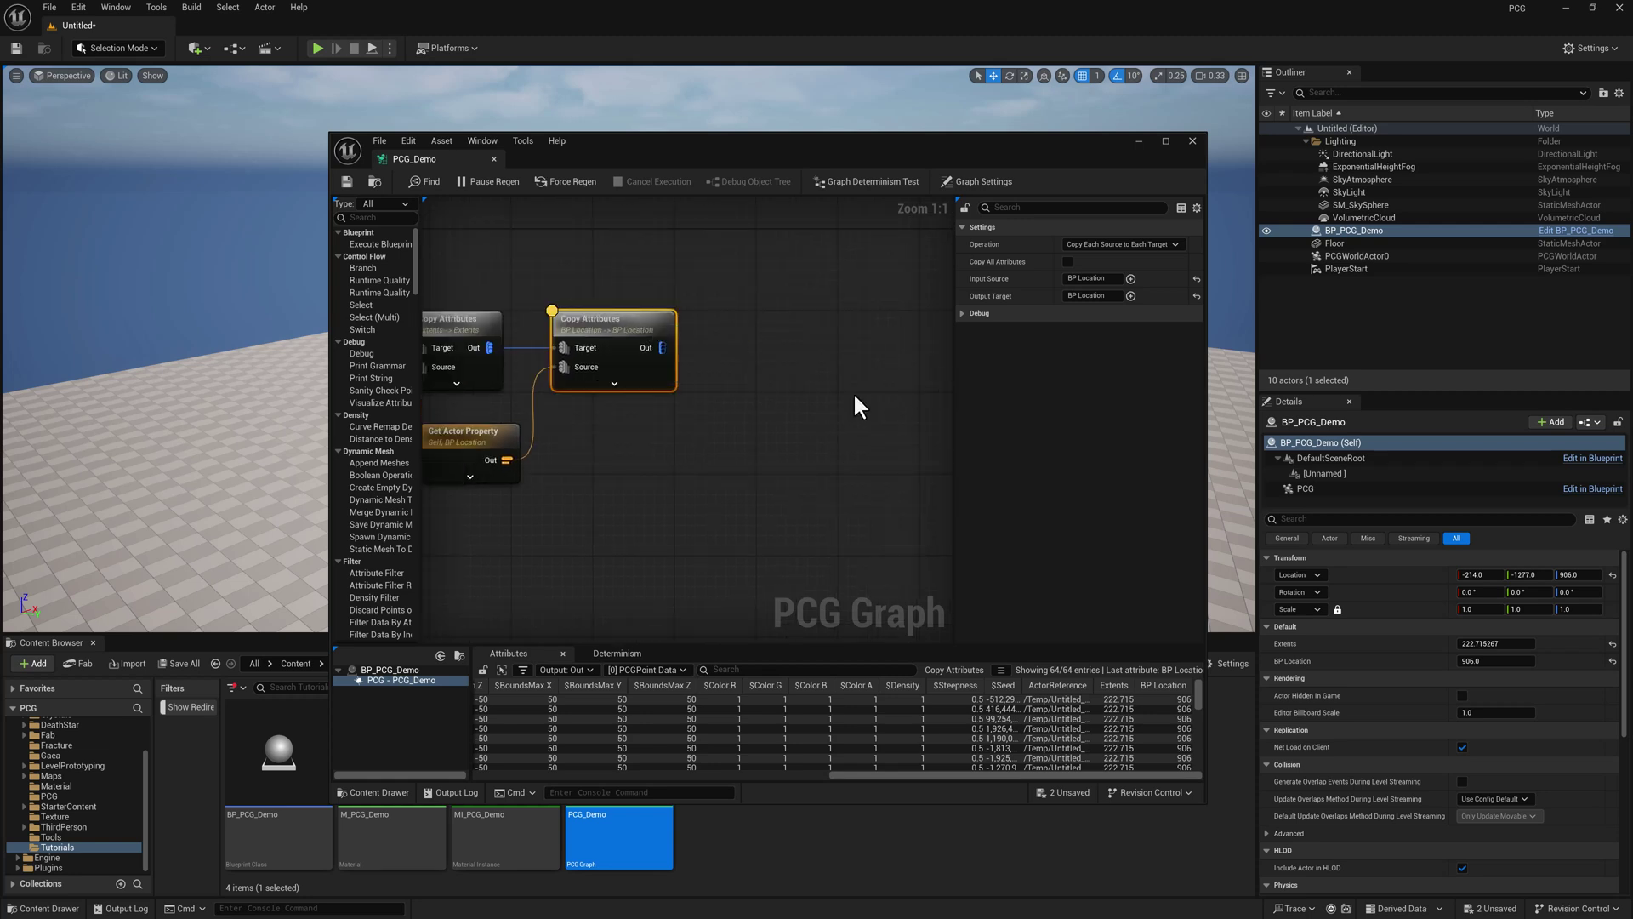
pyautogui.hotkey('ctrl', 'd')
pyautogui.moveTo(922, 386); pyautogui.dragTo(785, 330)
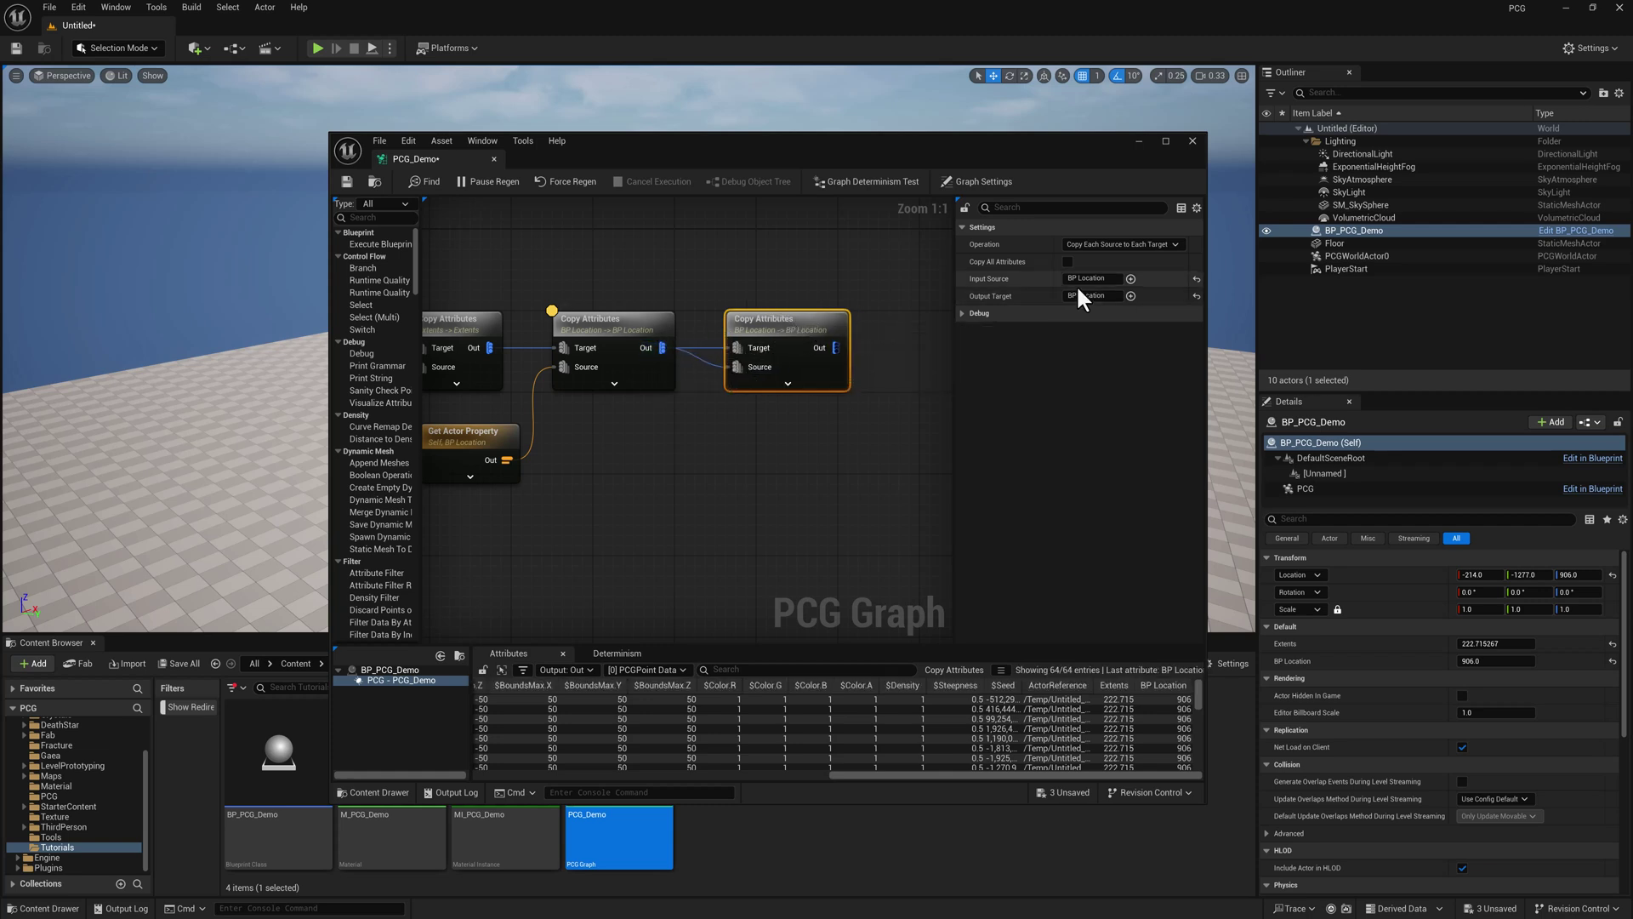
# Set the third Copy Attributes node's Input Source to $Position.z and its Output Target to Pos Z
pyautogui.click(1130, 278)
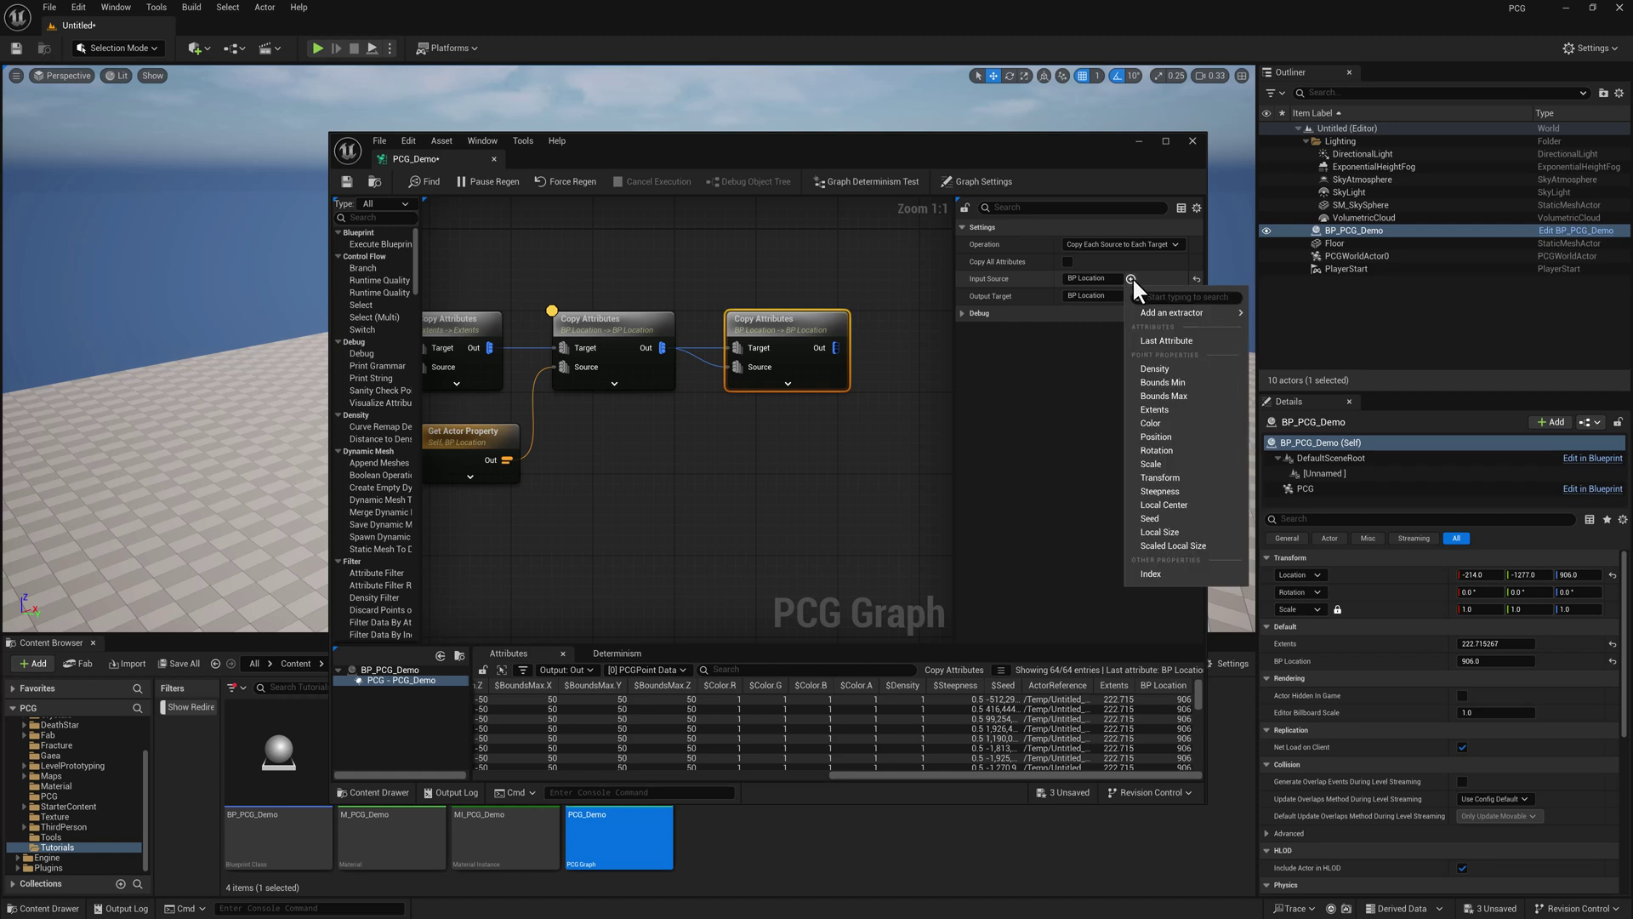
pyautogui.click(1163, 435)
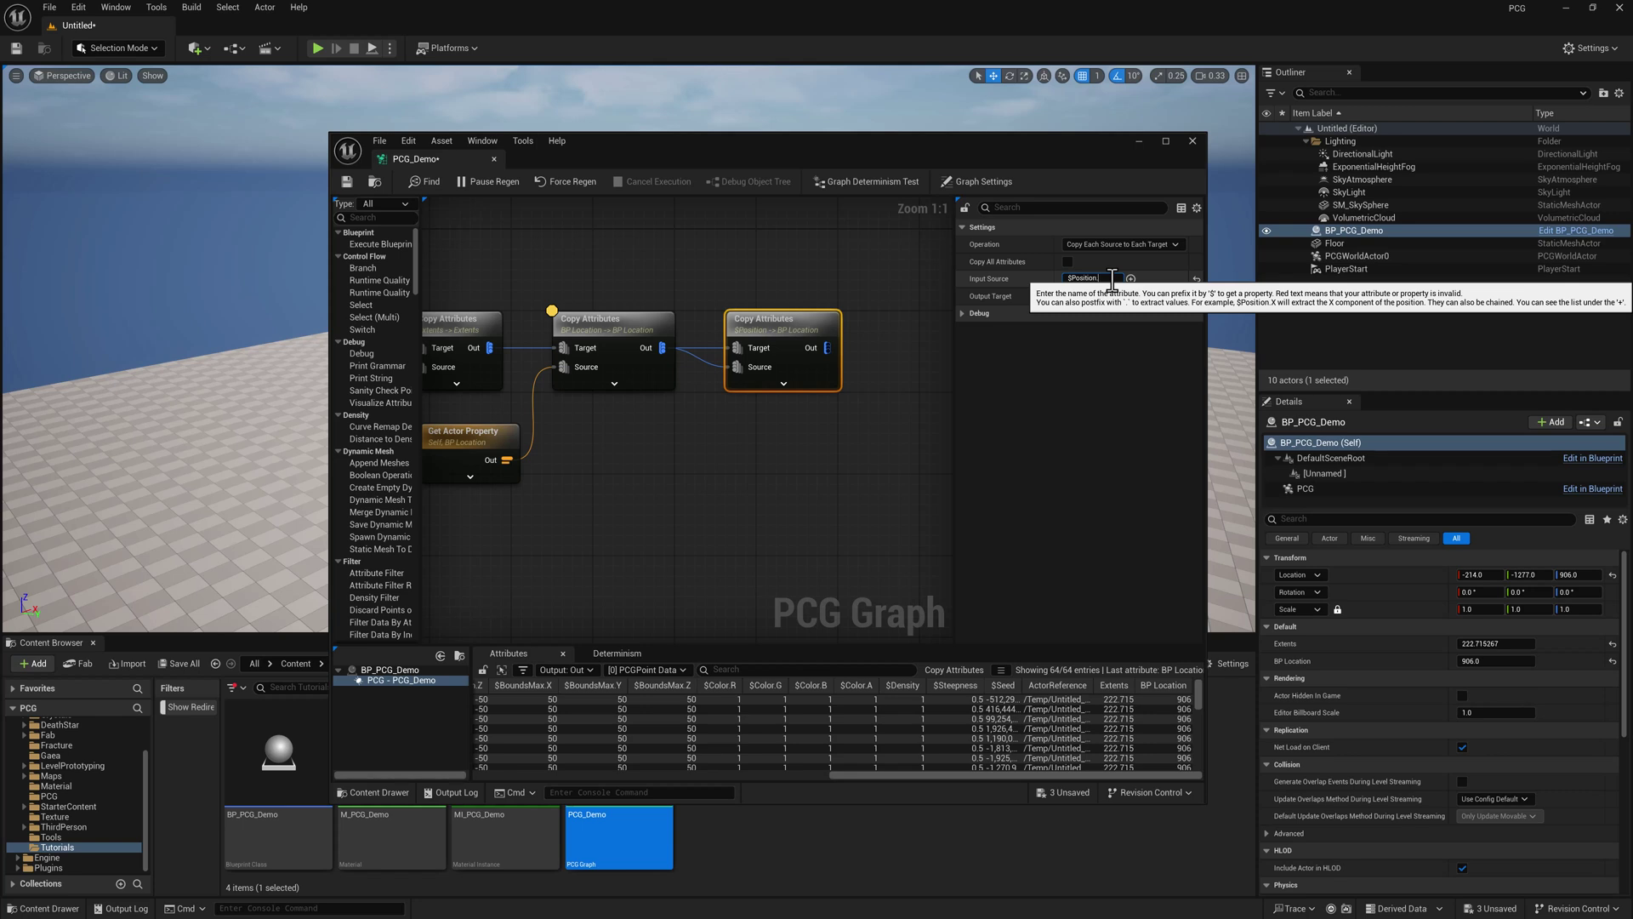
pyautogui.press('Return')
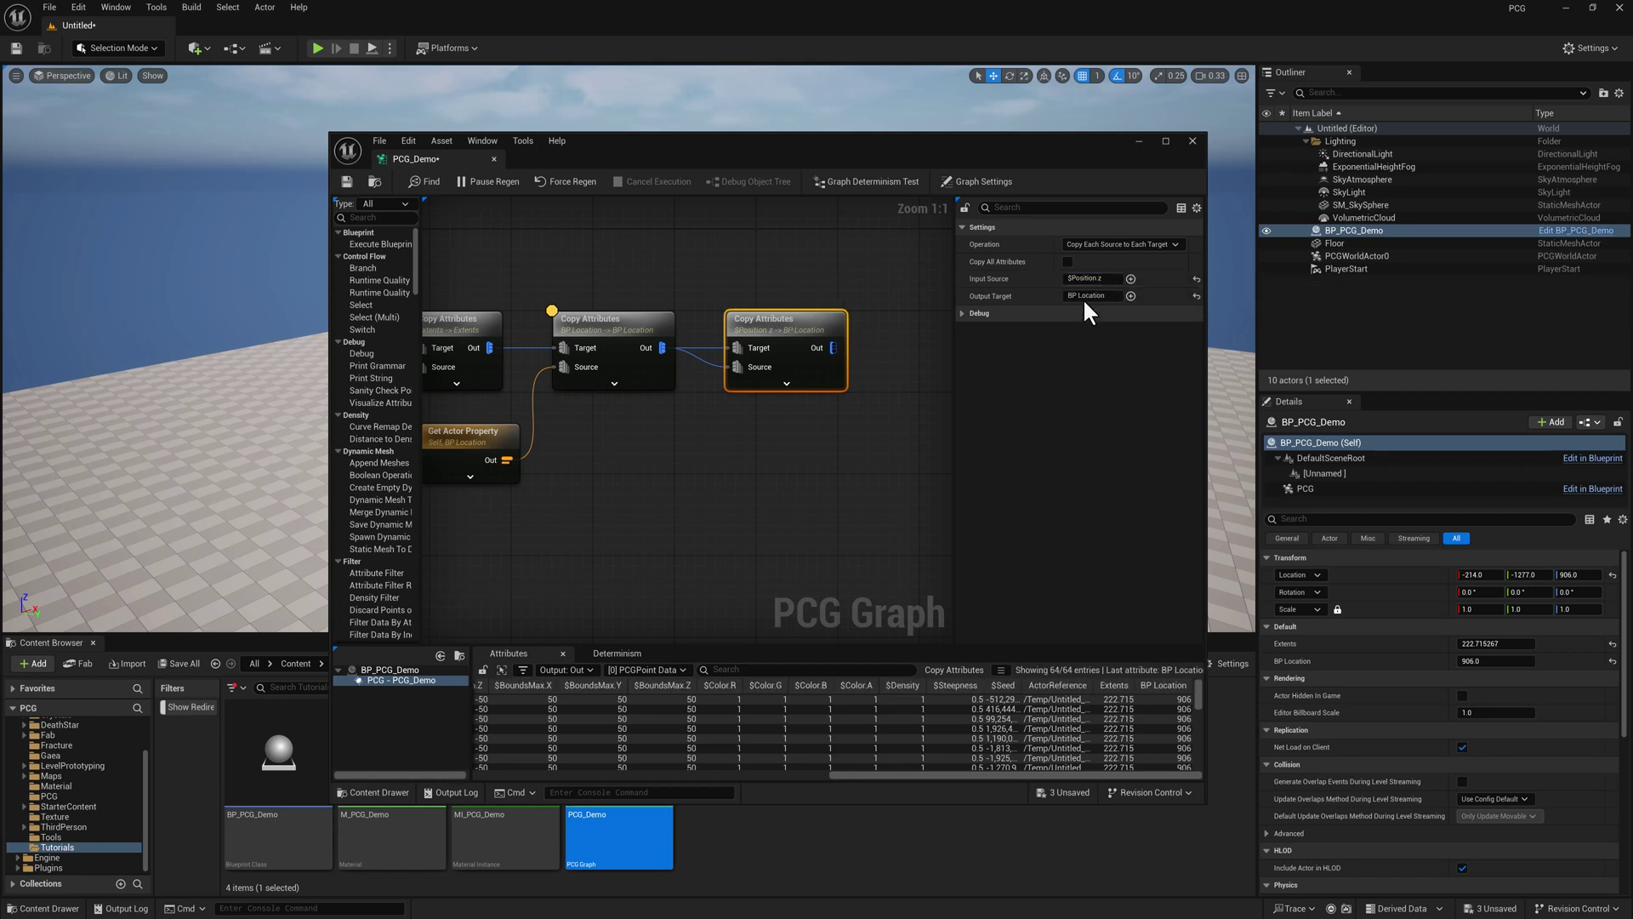
pyautogui.click(1110, 295)
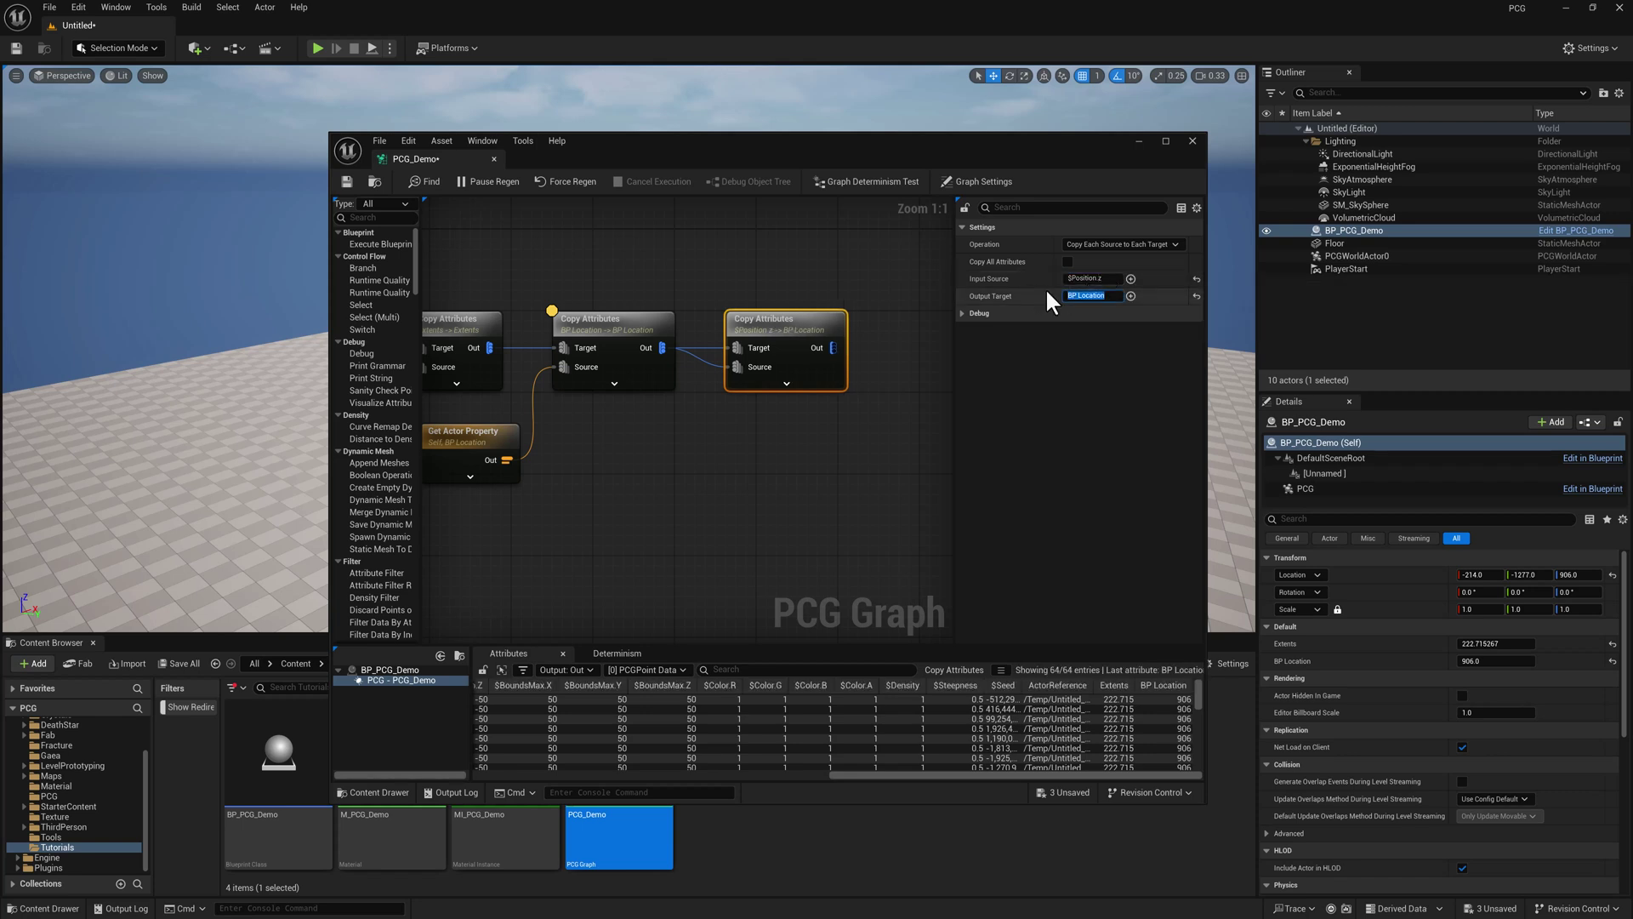
pyautogui.write('Pos Z')
pyautogui.press('Return')
# Save the PCG graph and inspect the Pos Z column in the third Copy Attributes node's point data
pyautogui.click(346, 182)
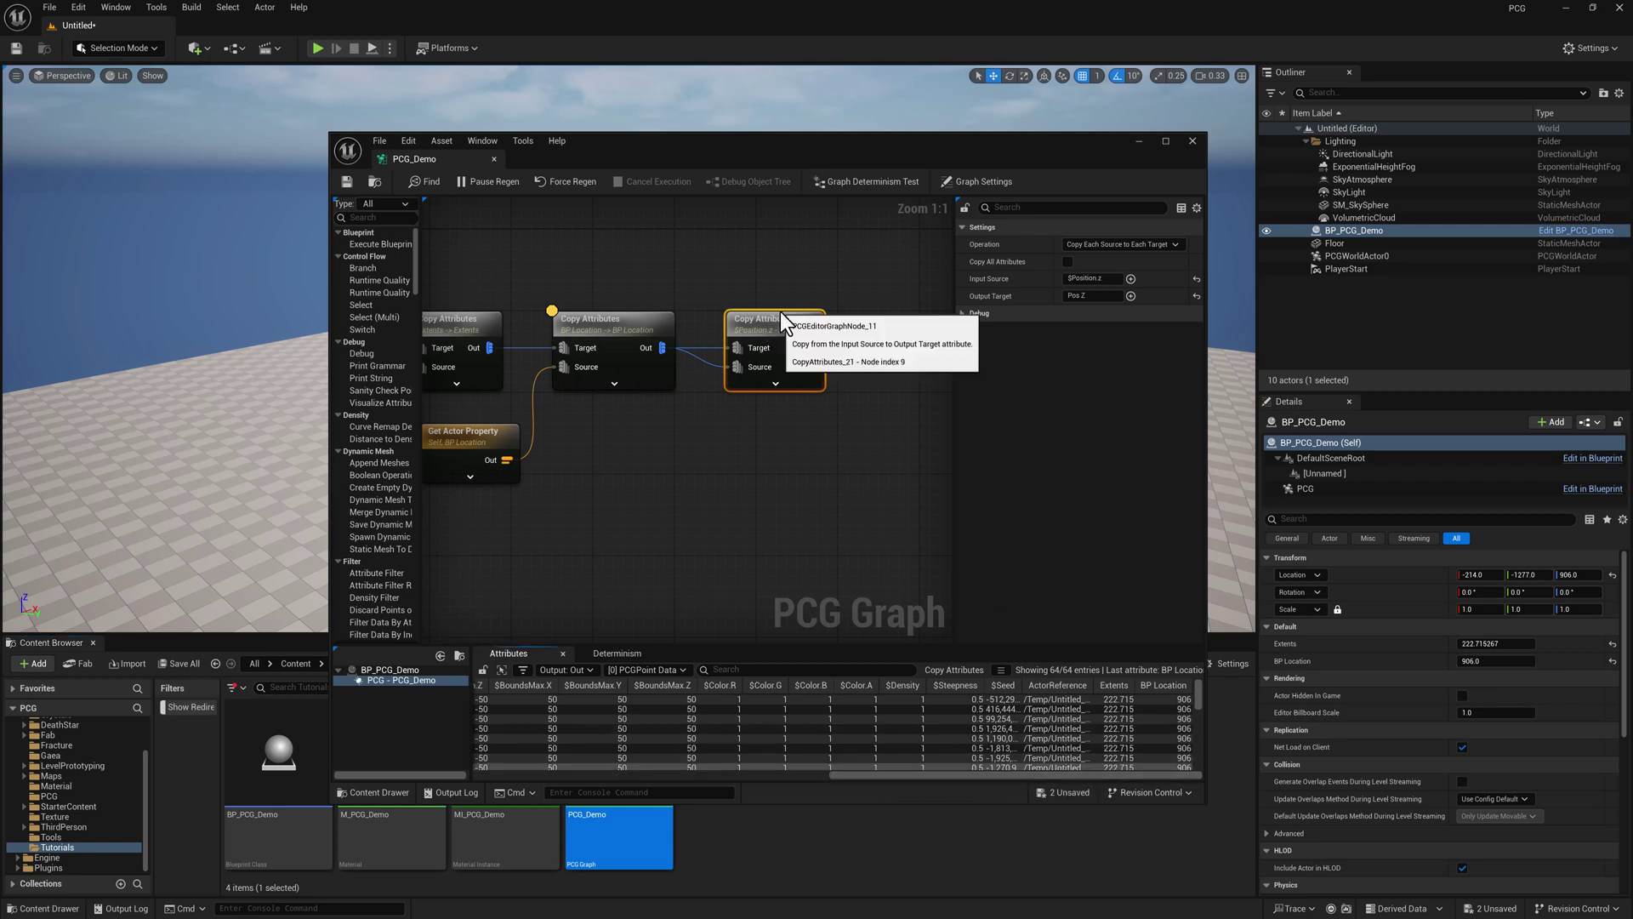
pyautogui.press('a')
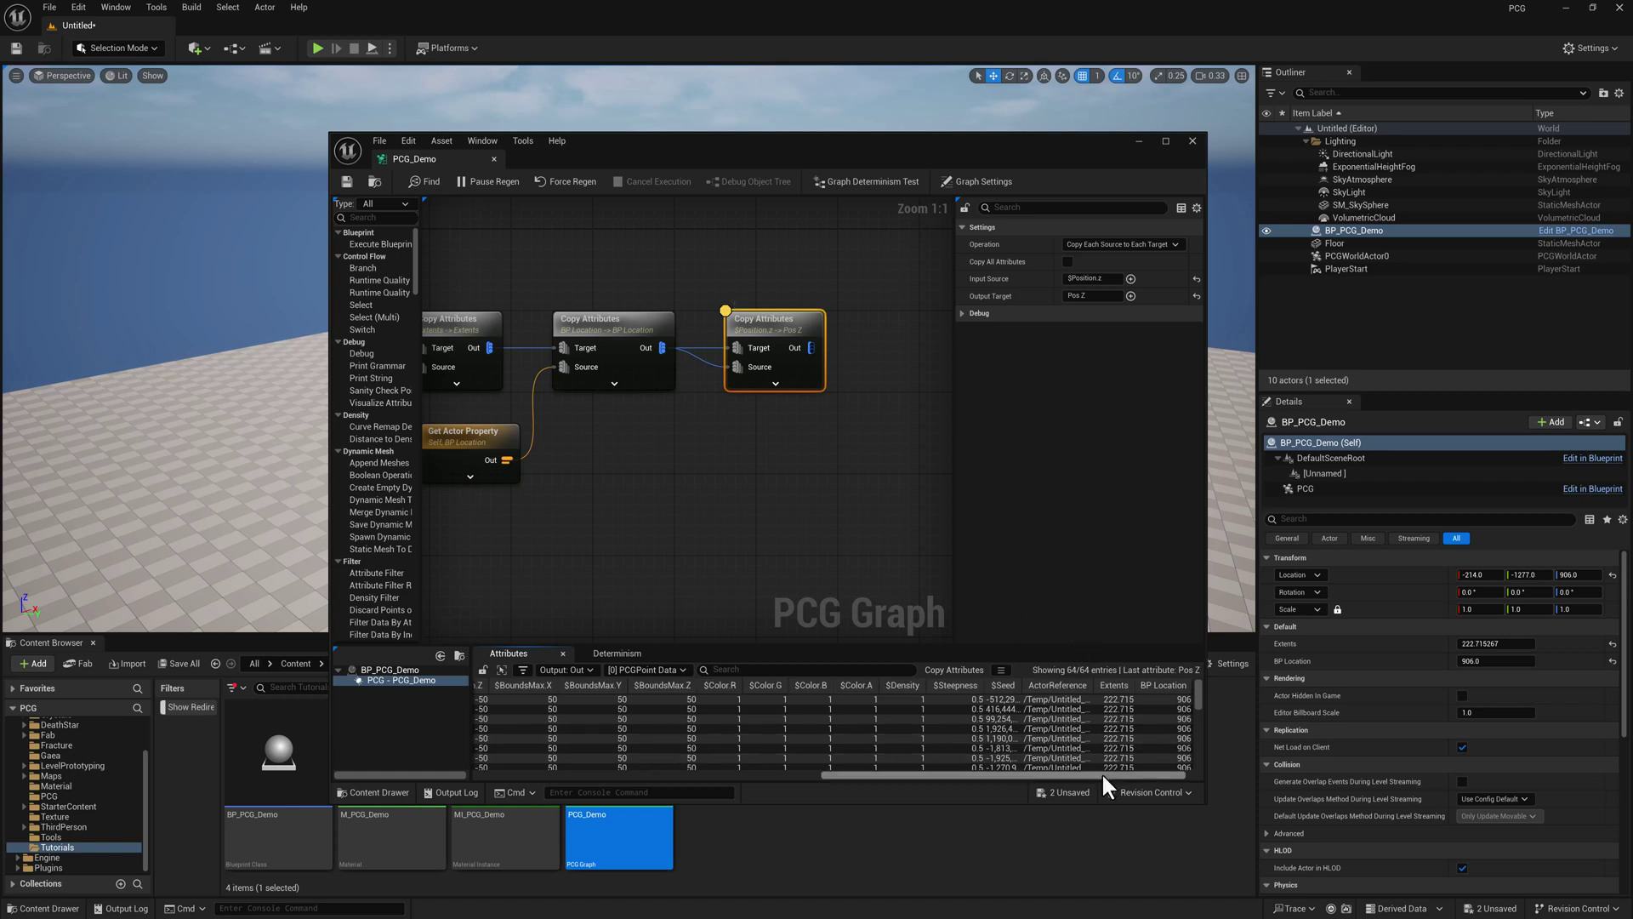
pyautogui.moveTo(1102, 772); pyautogui.dragTo(1186, 692)
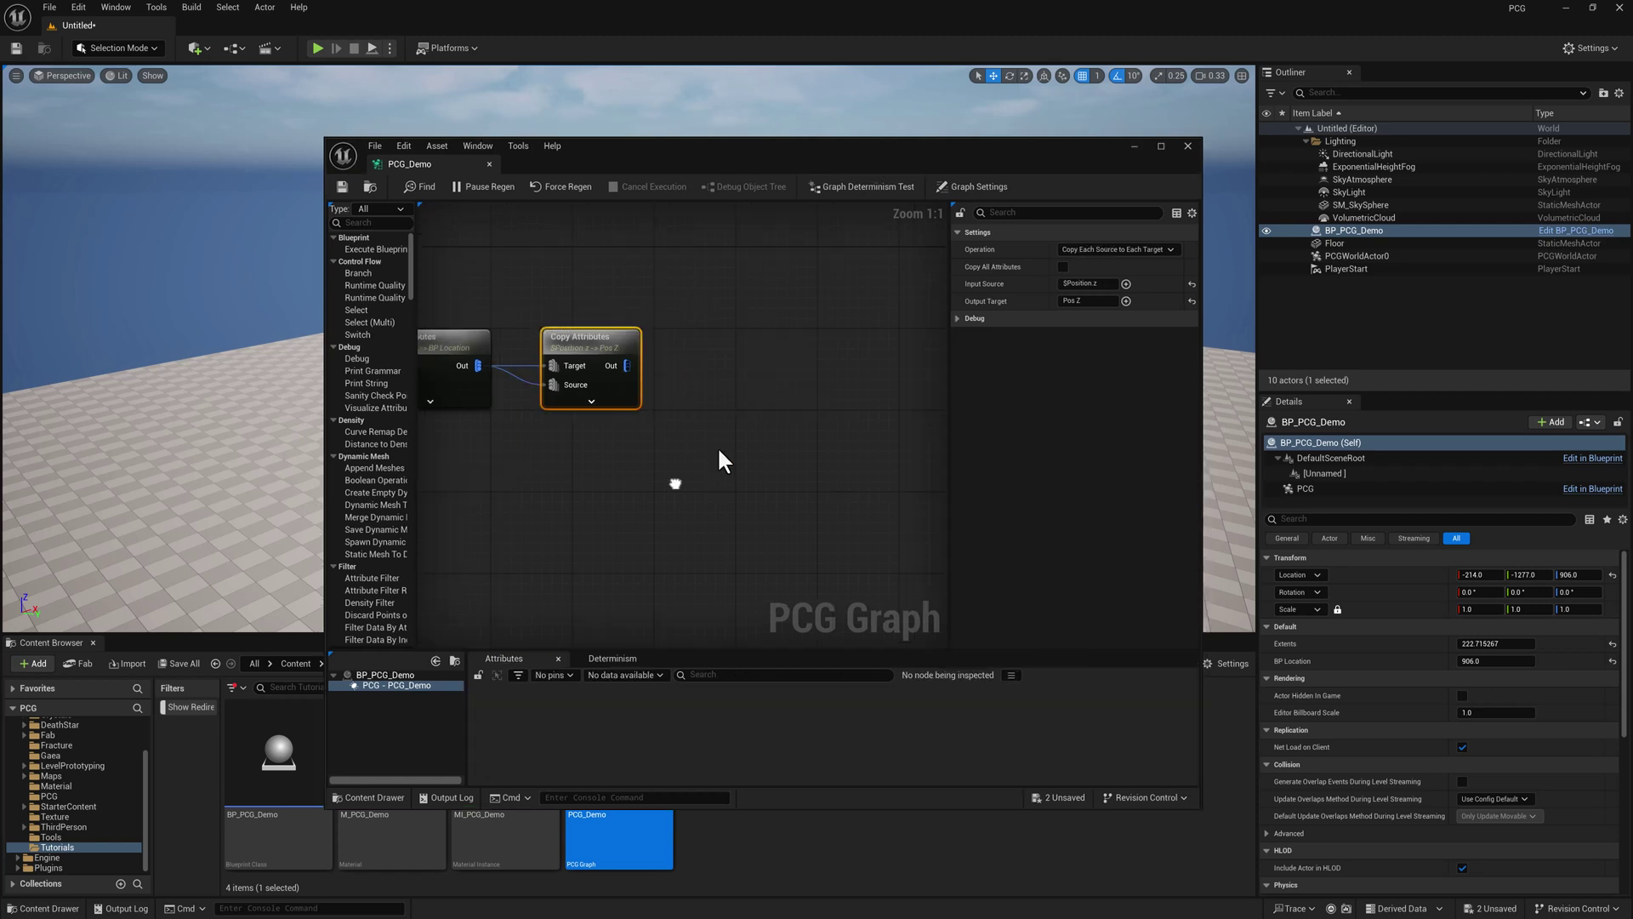
# Add a Static Mesh Spawner node and connect the Pos Z Copy Attributes output to its input
pyautogui.rightClick(719, 457)
pyautogui.write('staic')
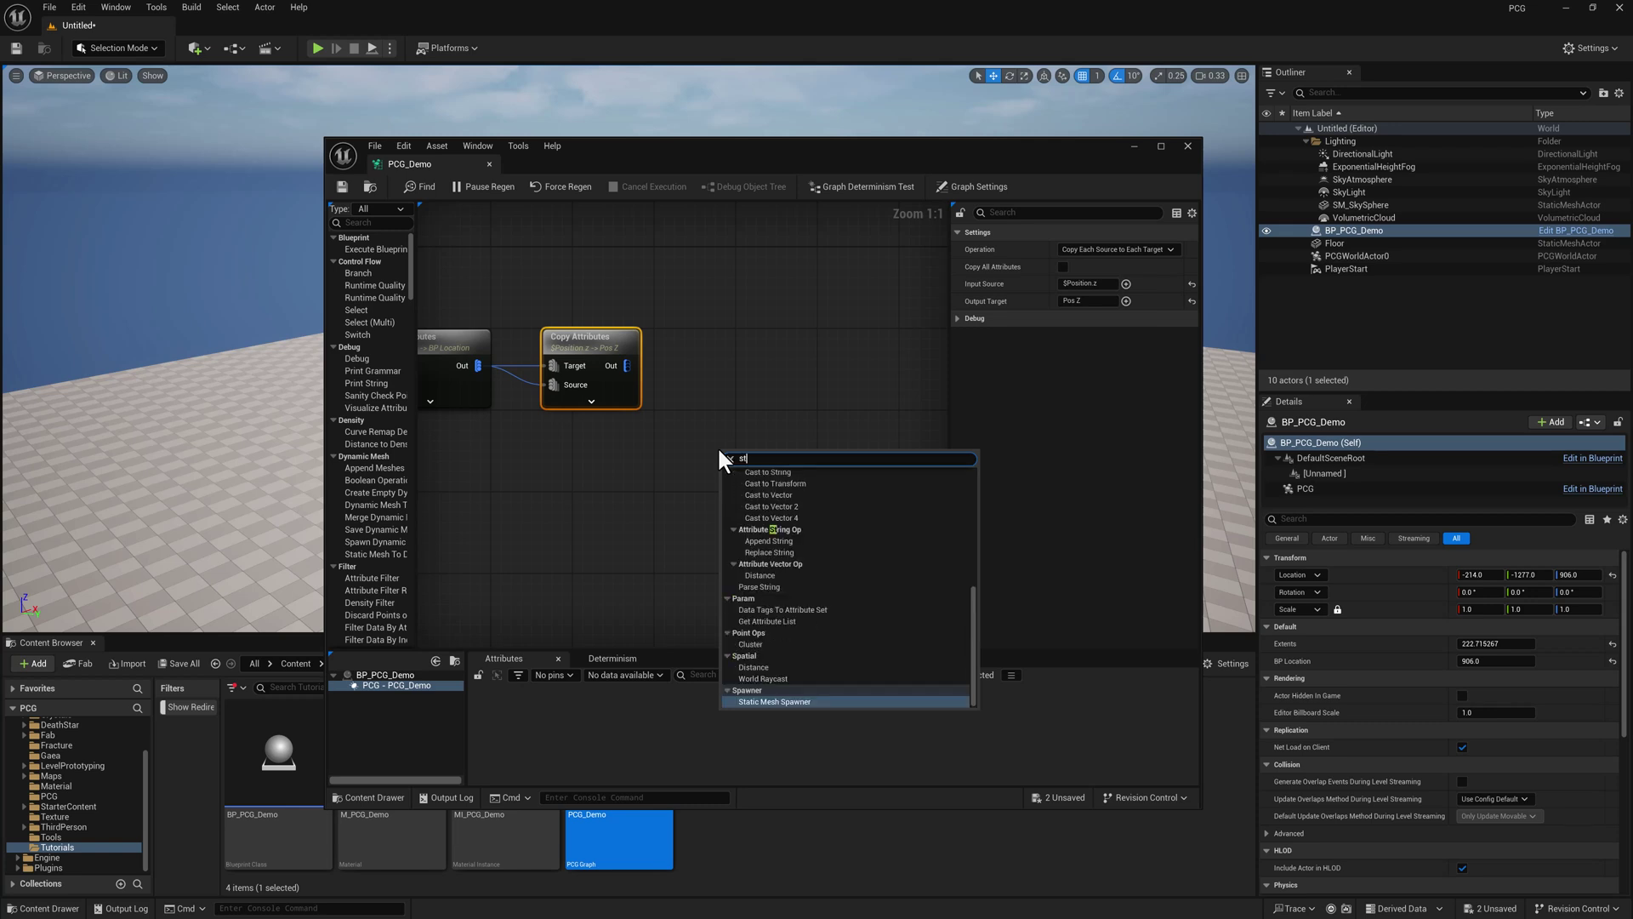
pyautogui.press('BackSpace')
pyautogui.press('BackSpace')
pyautogui.write('tic')
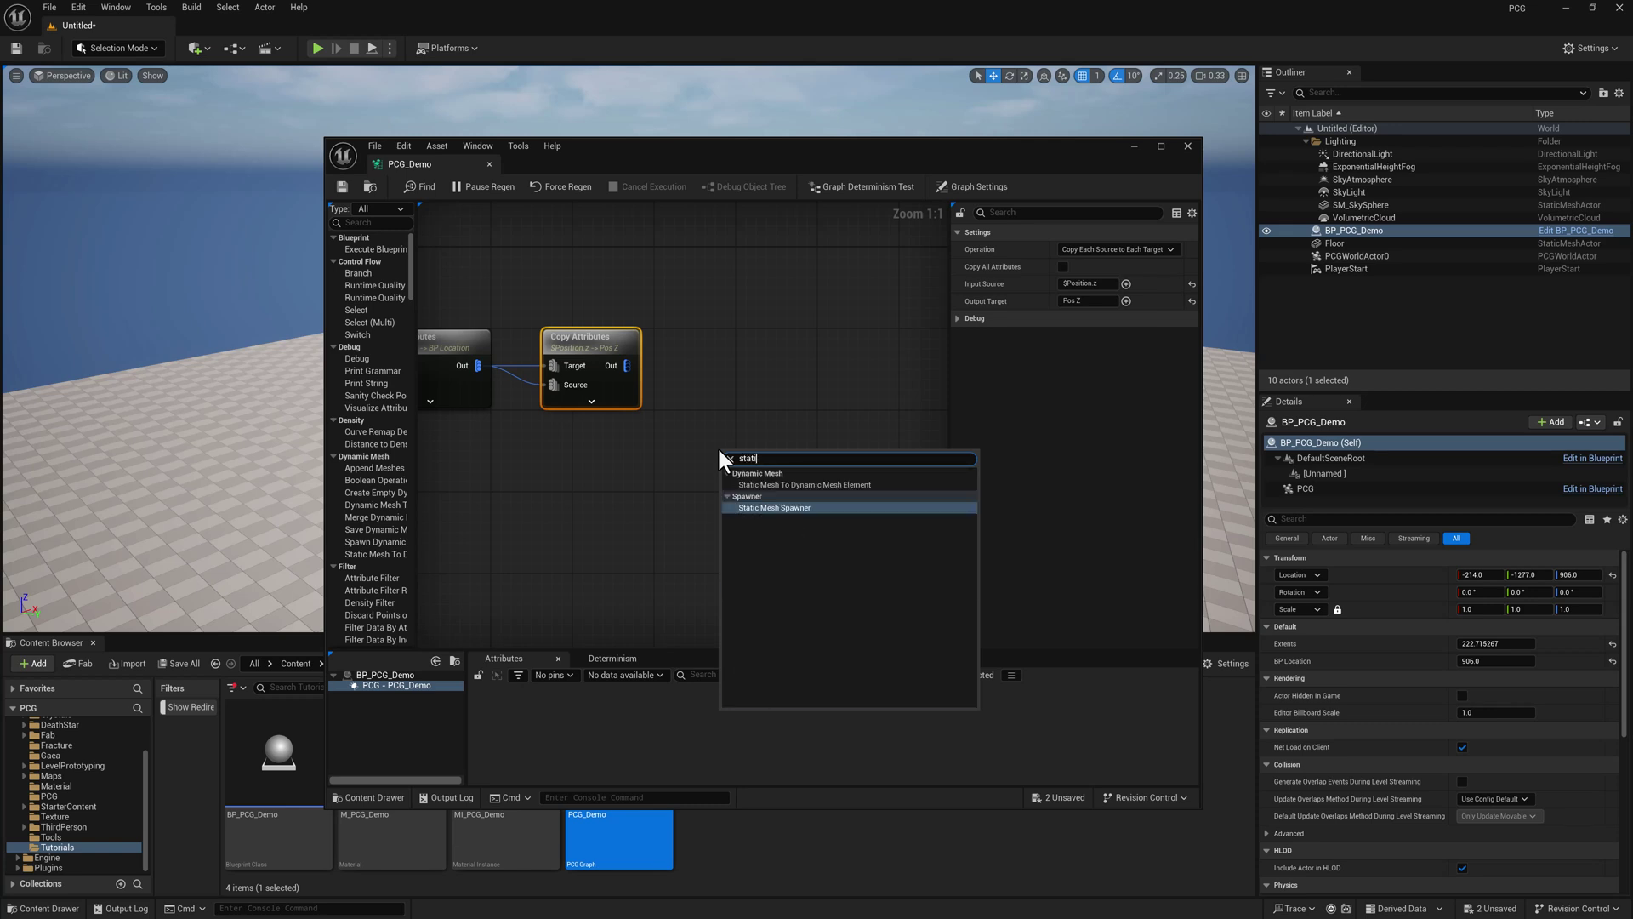
pyautogui.click(782, 507)
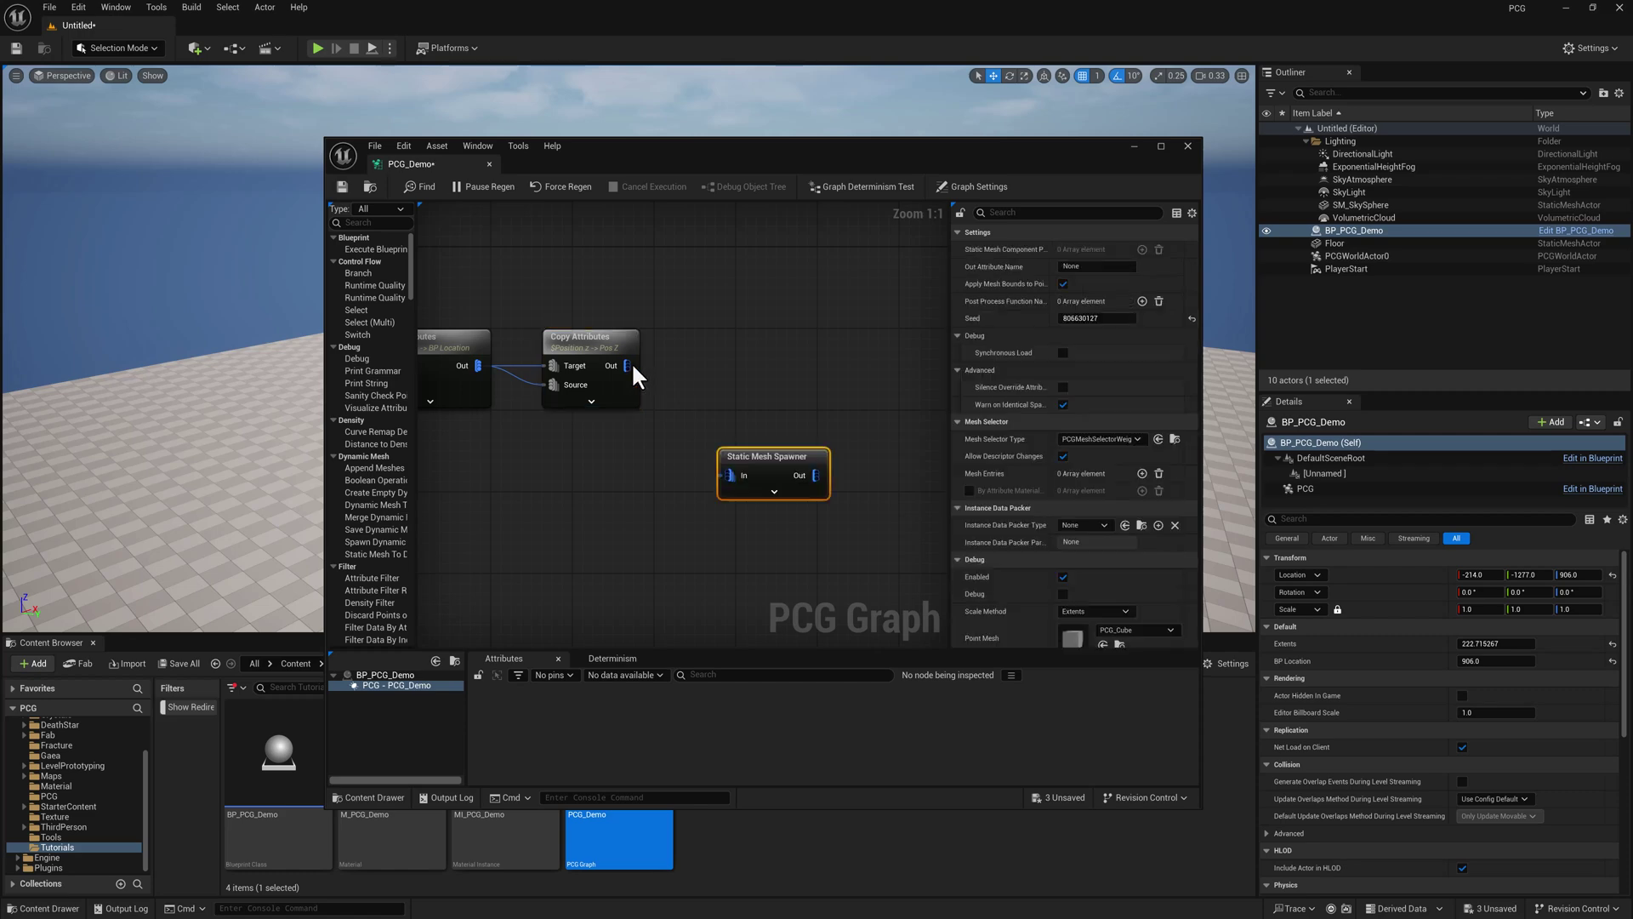
pyautogui.moveTo(630, 365); pyautogui.dragTo(699, 347)
# Switch to Modeling mode and create a static mesh sphere of radius 50 on the floor at about X -969, Y -1038
pyautogui.moveTo(655, 153); pyautogui.dragTo(1632, 222)
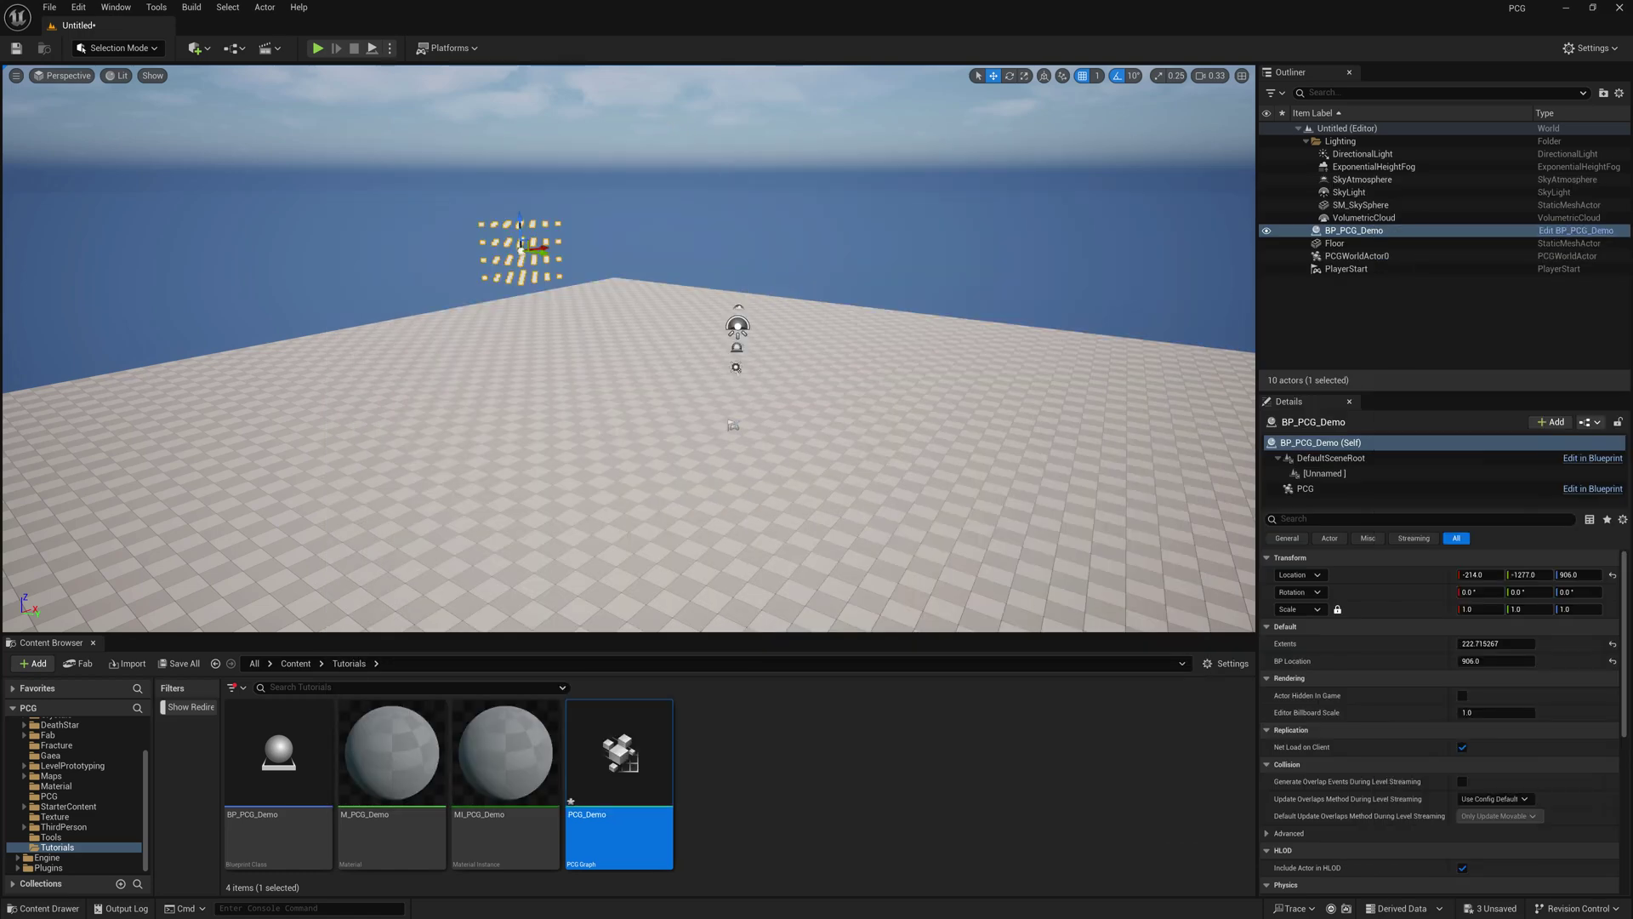
pyautogui.click(142, 50)
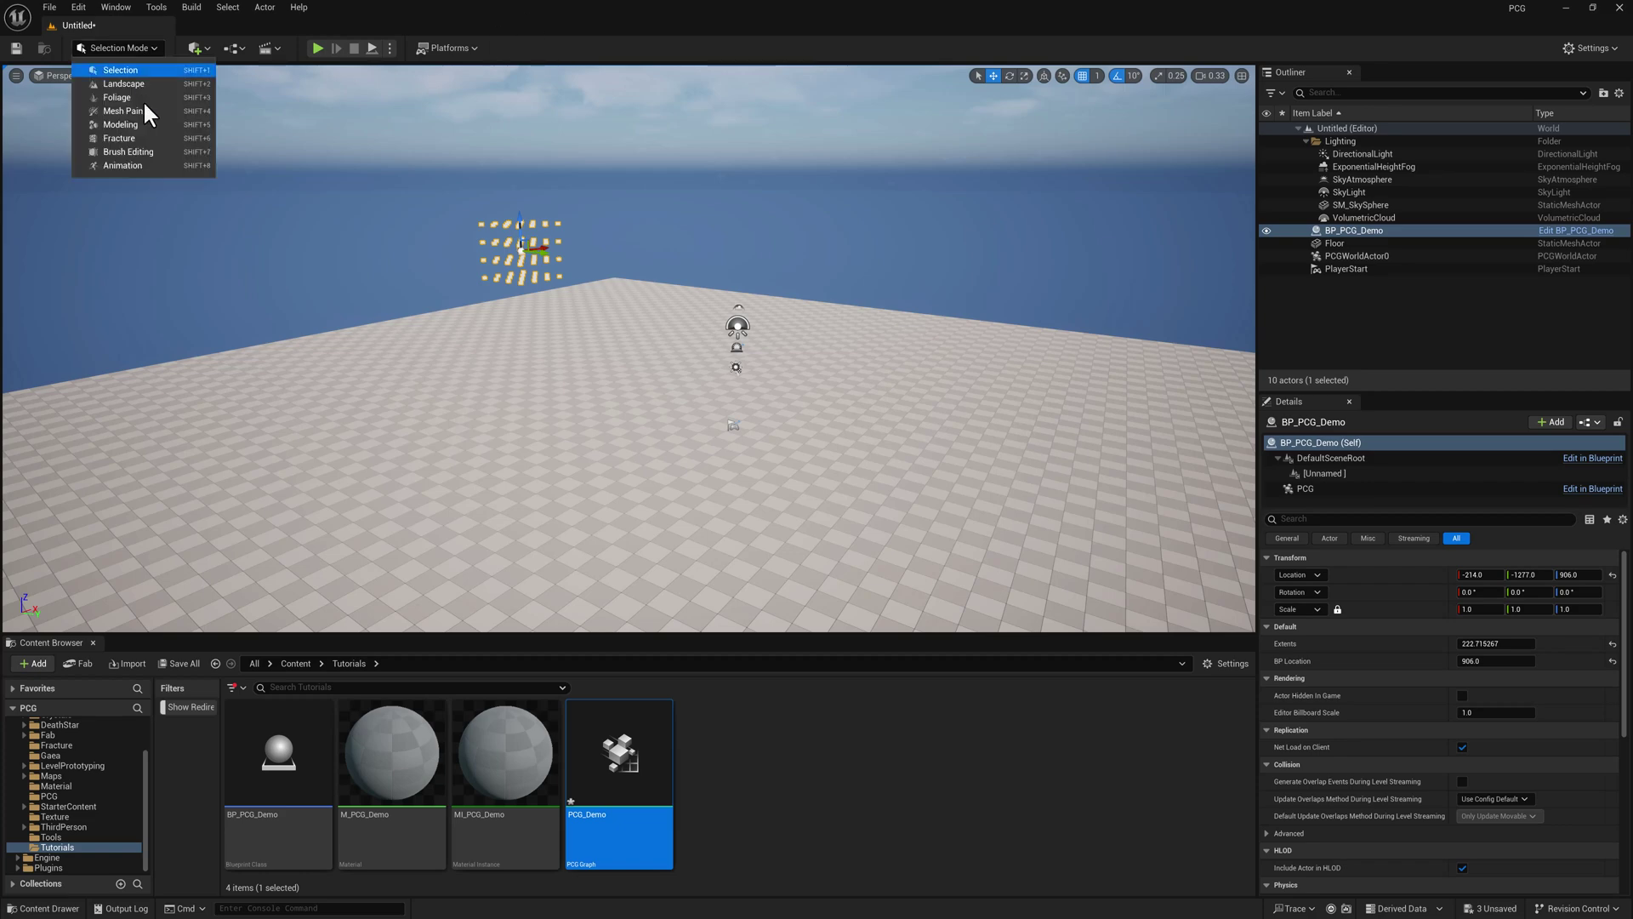
pyautogui.click(131, 123)
pyautogui.hotkey('shift', '5')
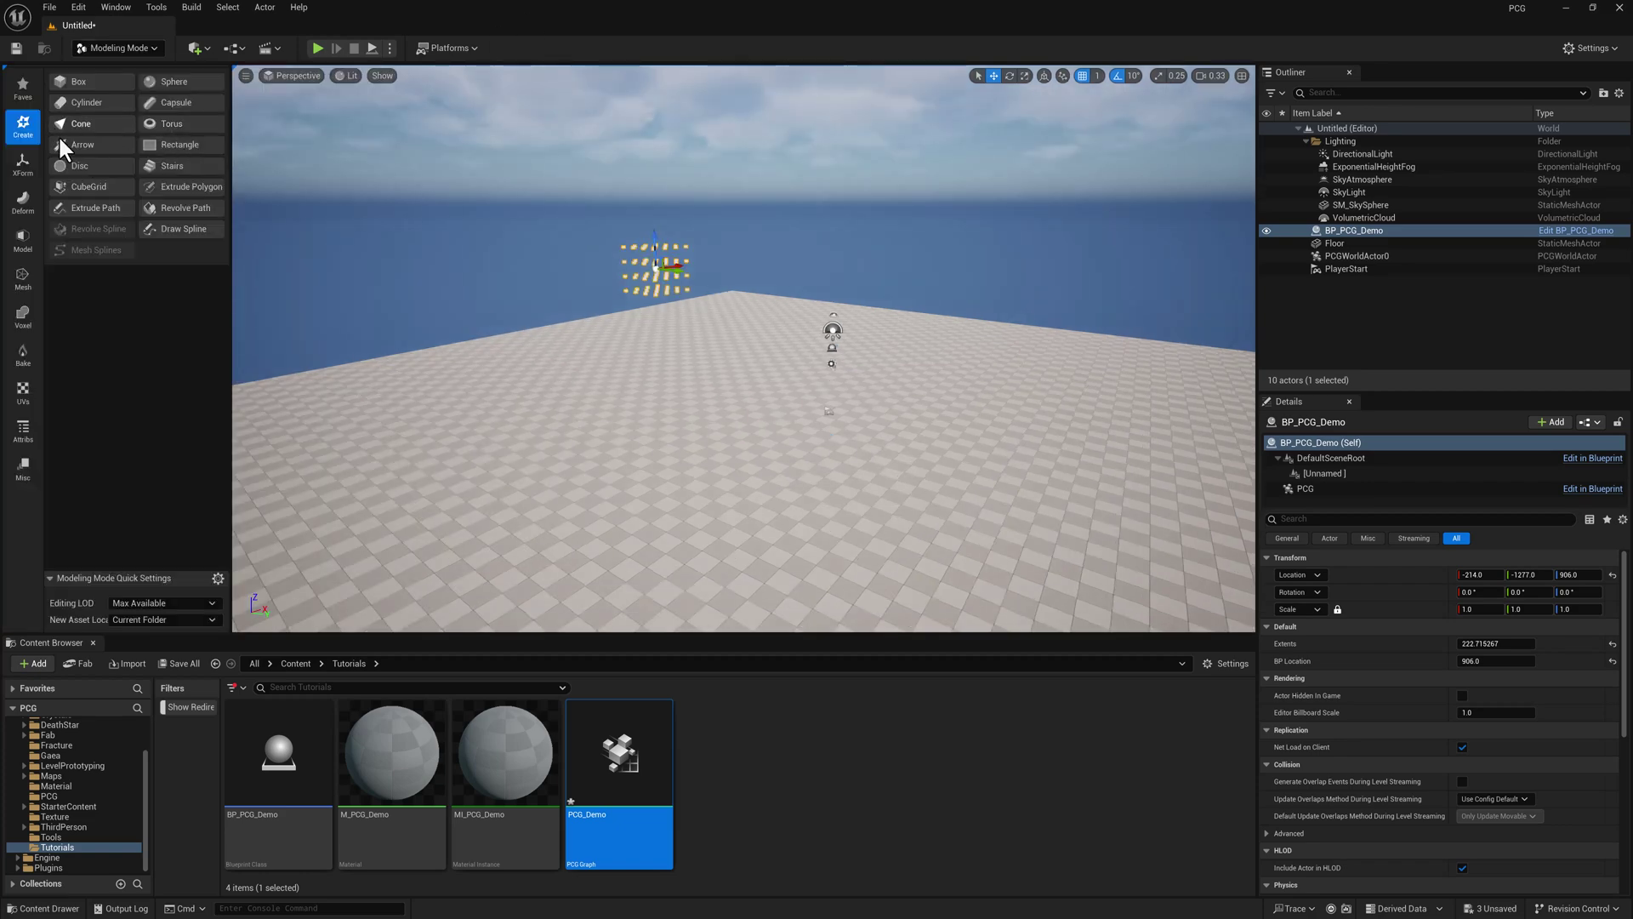
pyautogui.click(176, 84)
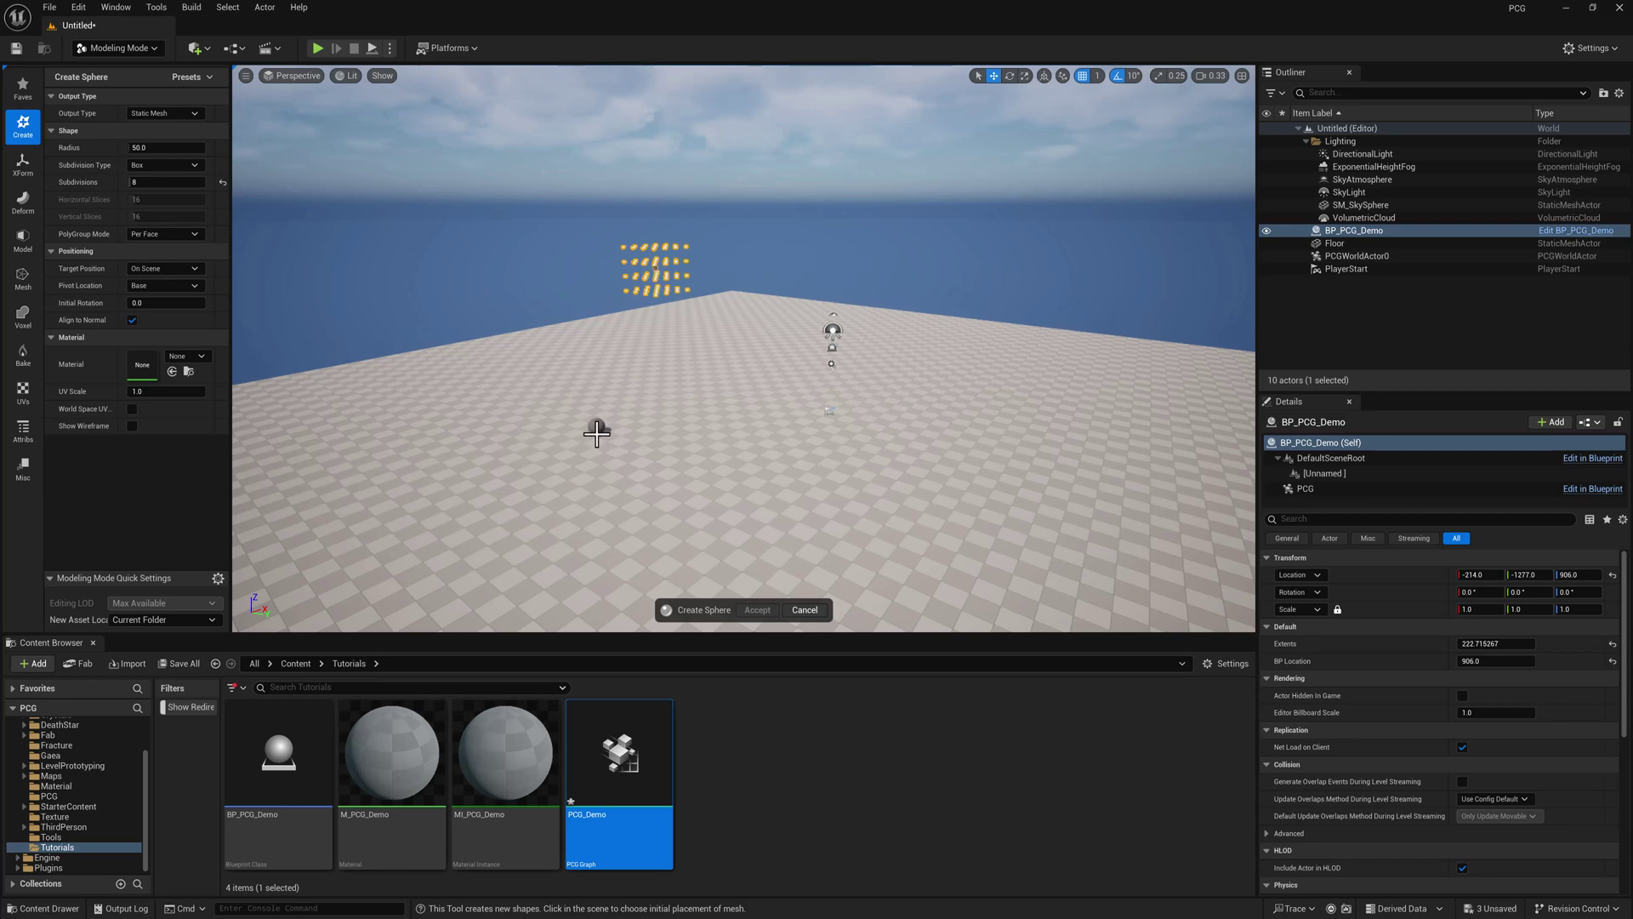
pyautogui.click(595, 430)
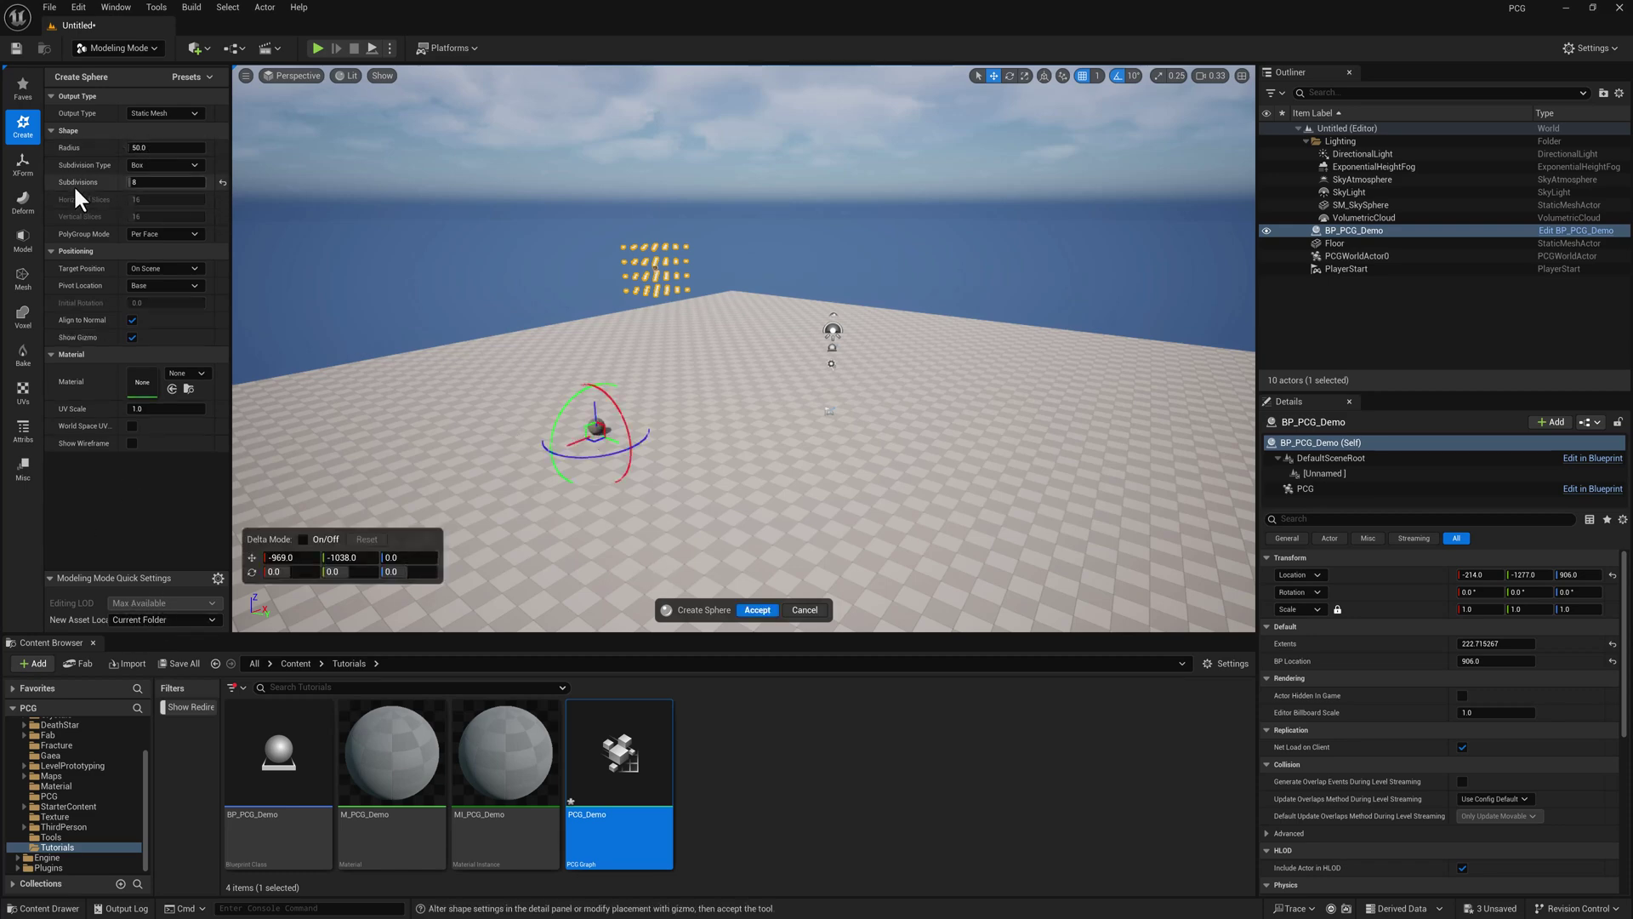
pyautogui.click(757, 609)
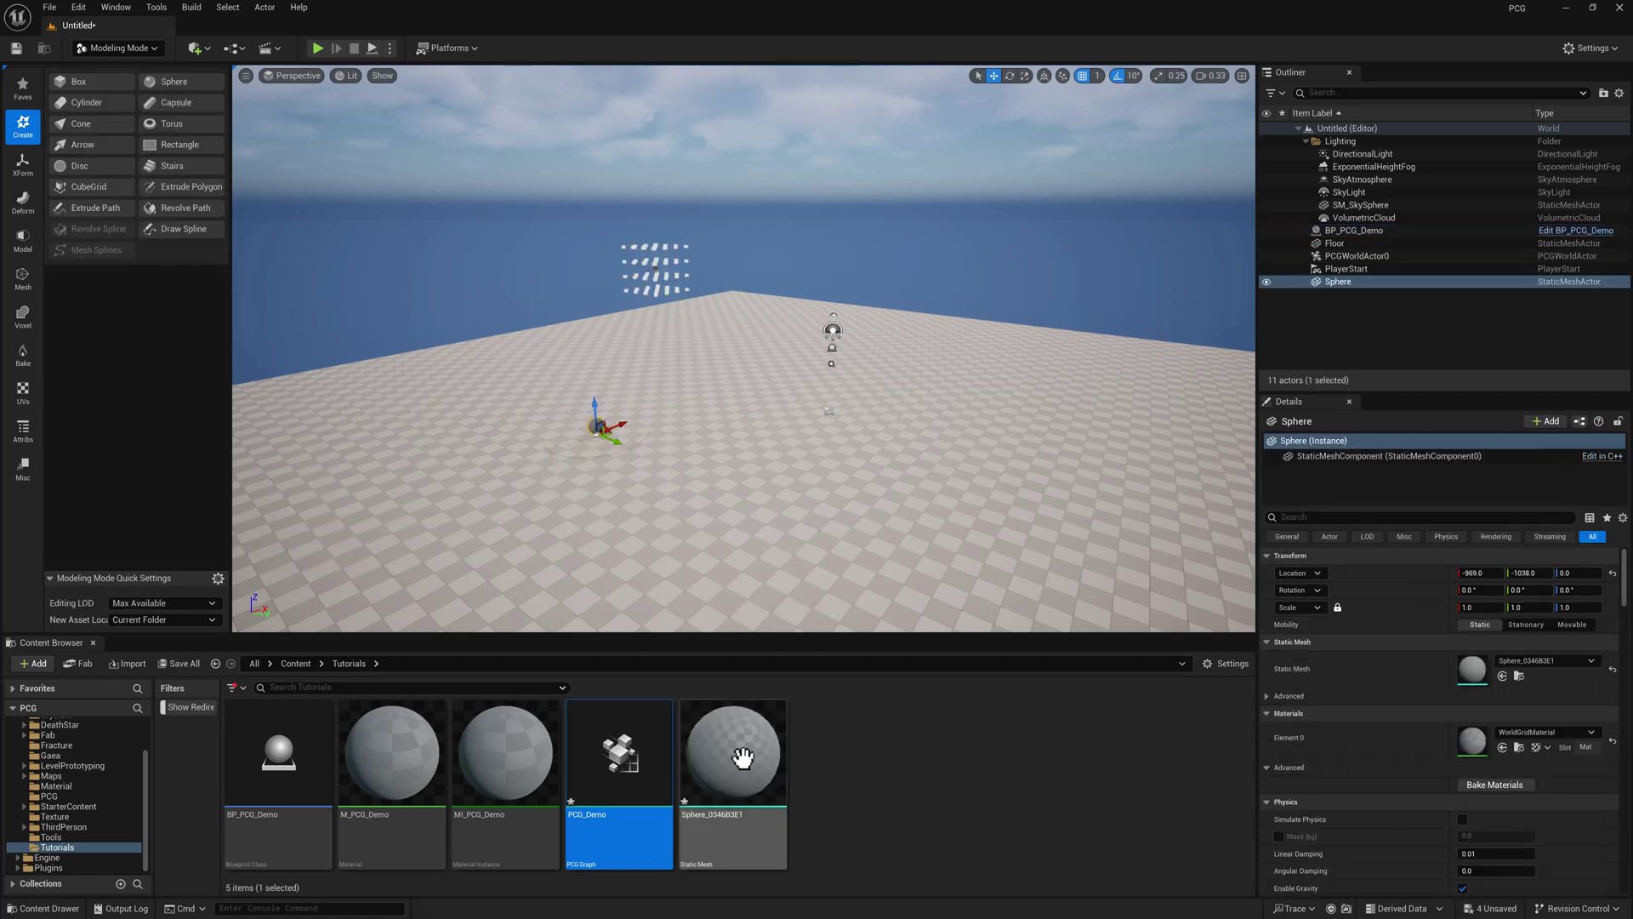
# Rename the newly created sphere static mesh asset in the Tutorials folder to SM_Sphere
pyautogui.click(718, 815)
pyautogui.rightClick(719, 815)
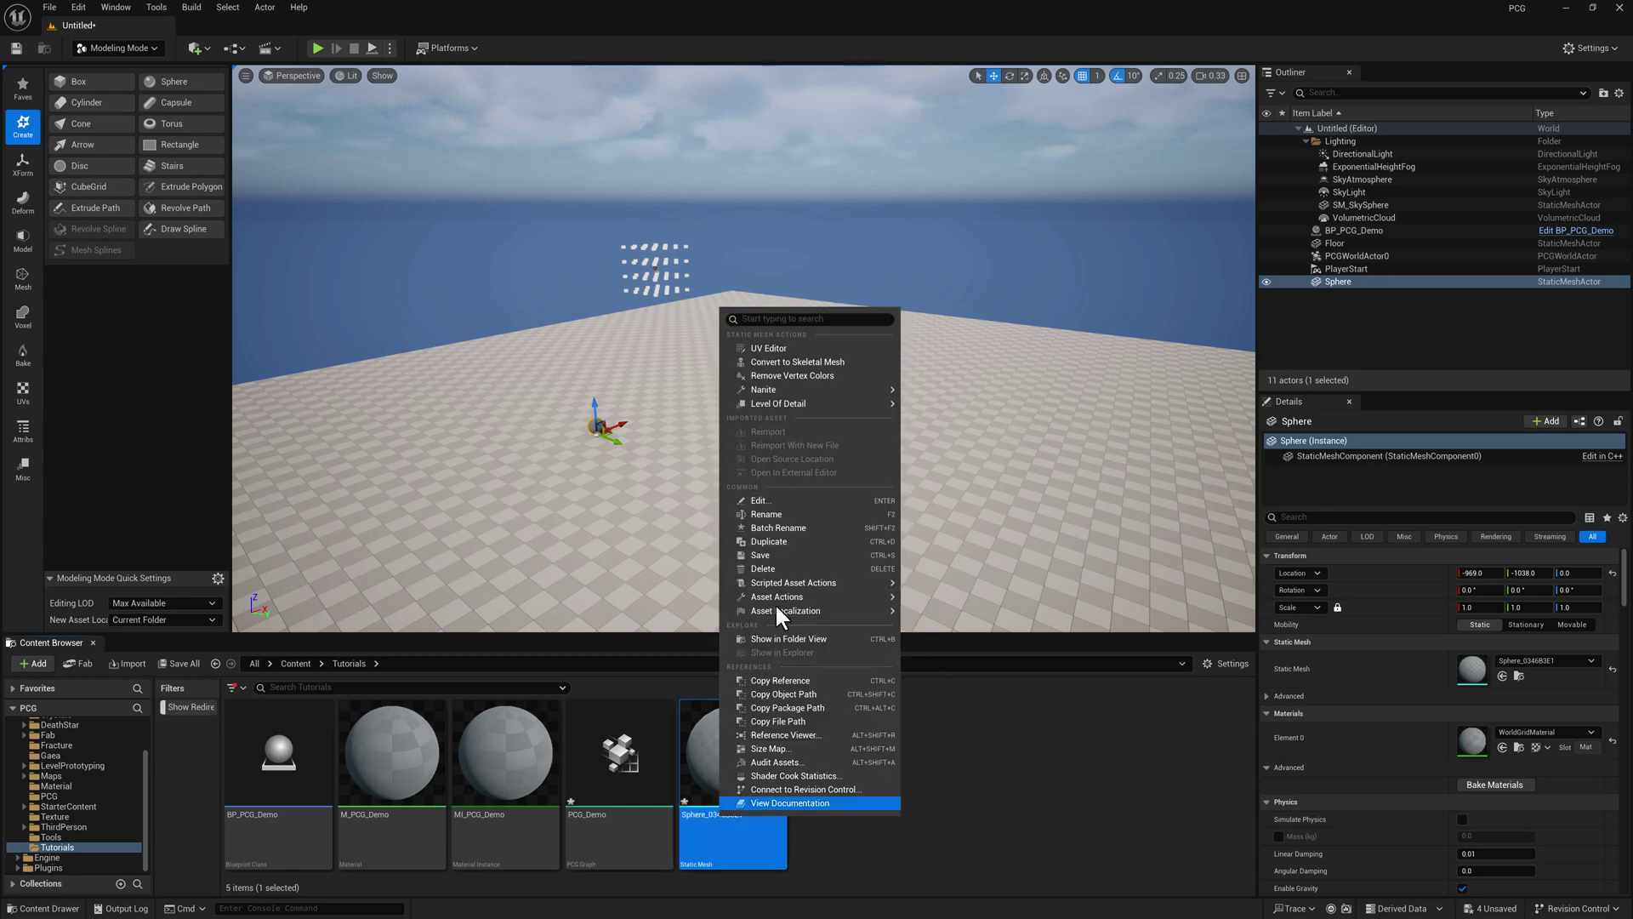
pyautogui.click(789, 517)
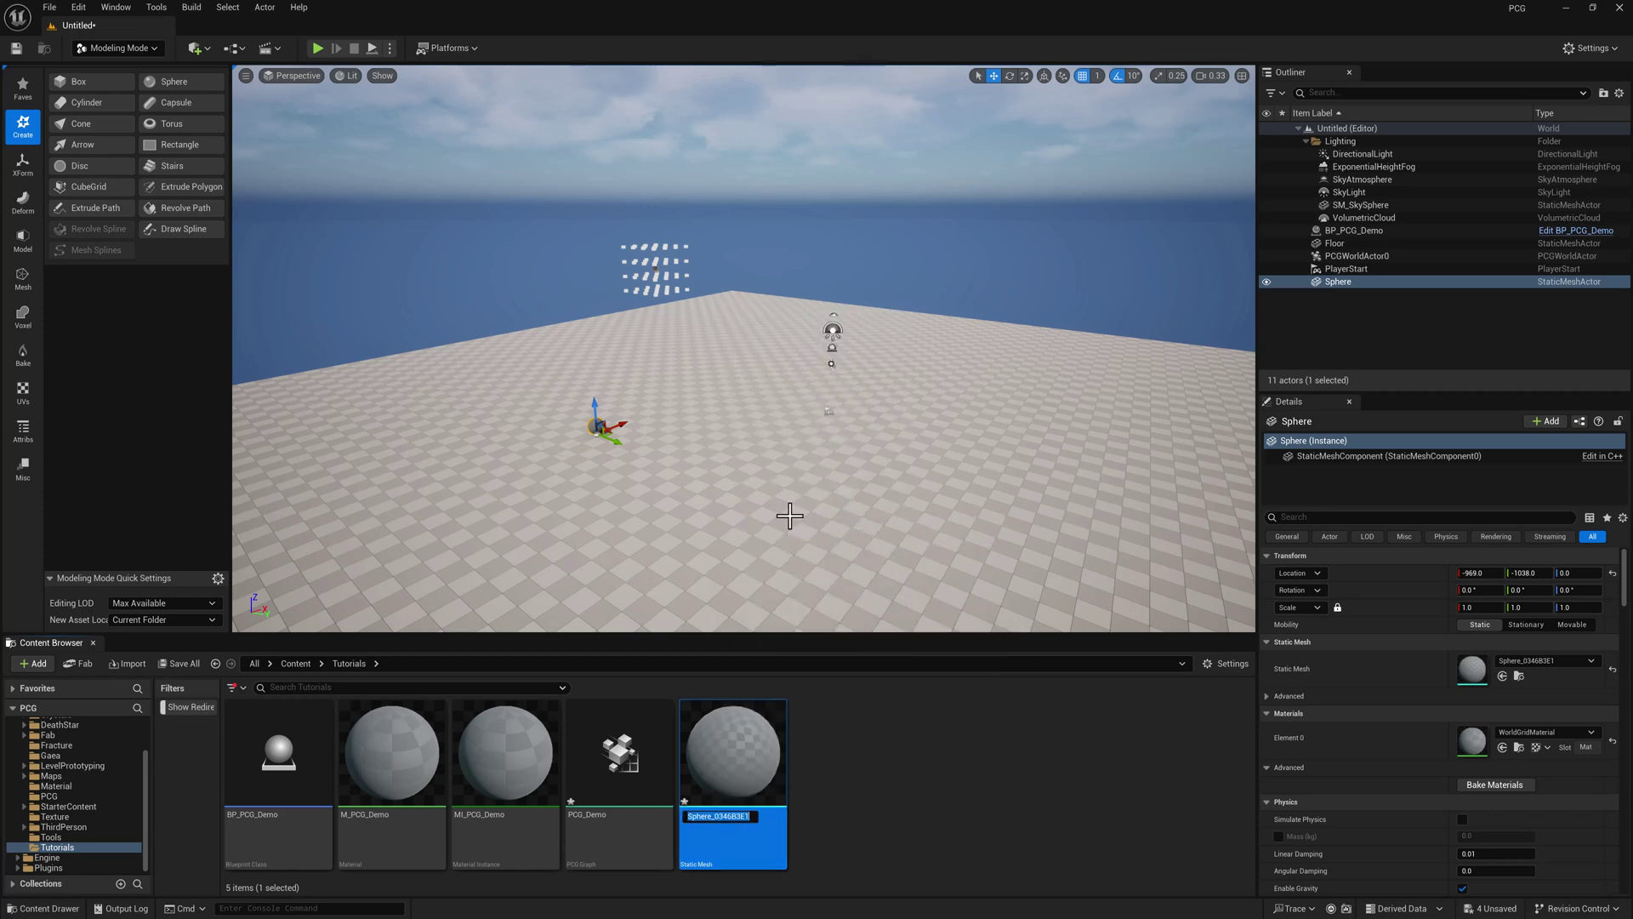
pyautogui.write('SM_Sphere')
pyautogui.press('Return')
# Open the SM_Sphere mesh and assign the MI_PCG_Demo material instance to its Element 0 material slot
pyautogui.doubleClick(755, 752)
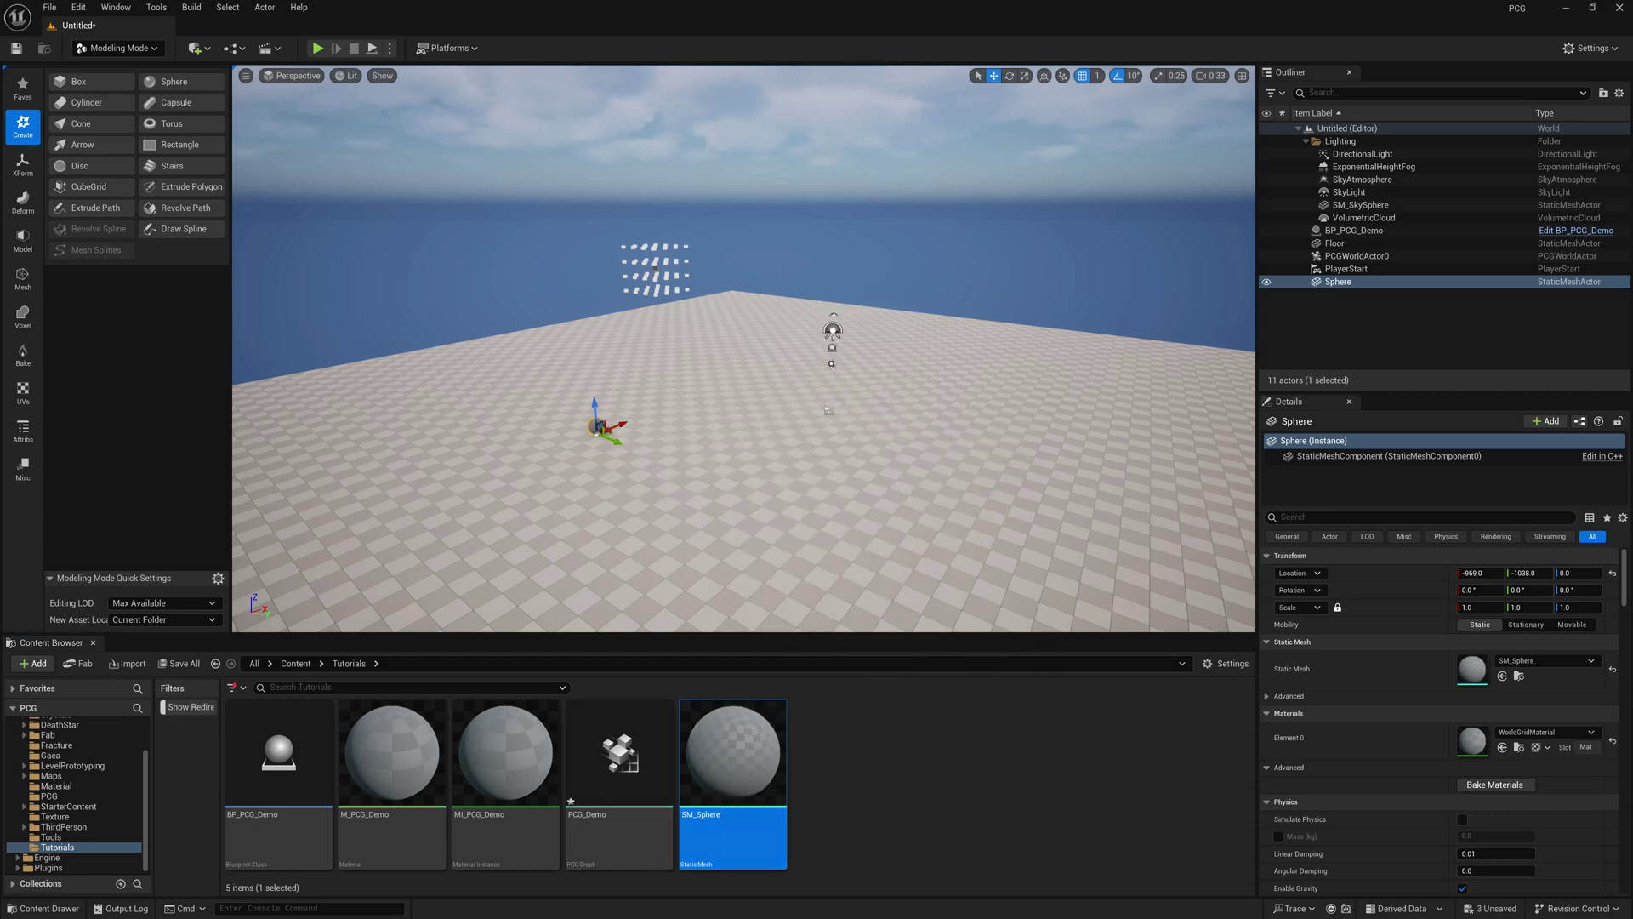
pyautogui.moveTo(1521, 162); pyautogui.dragTo(1148, 102)
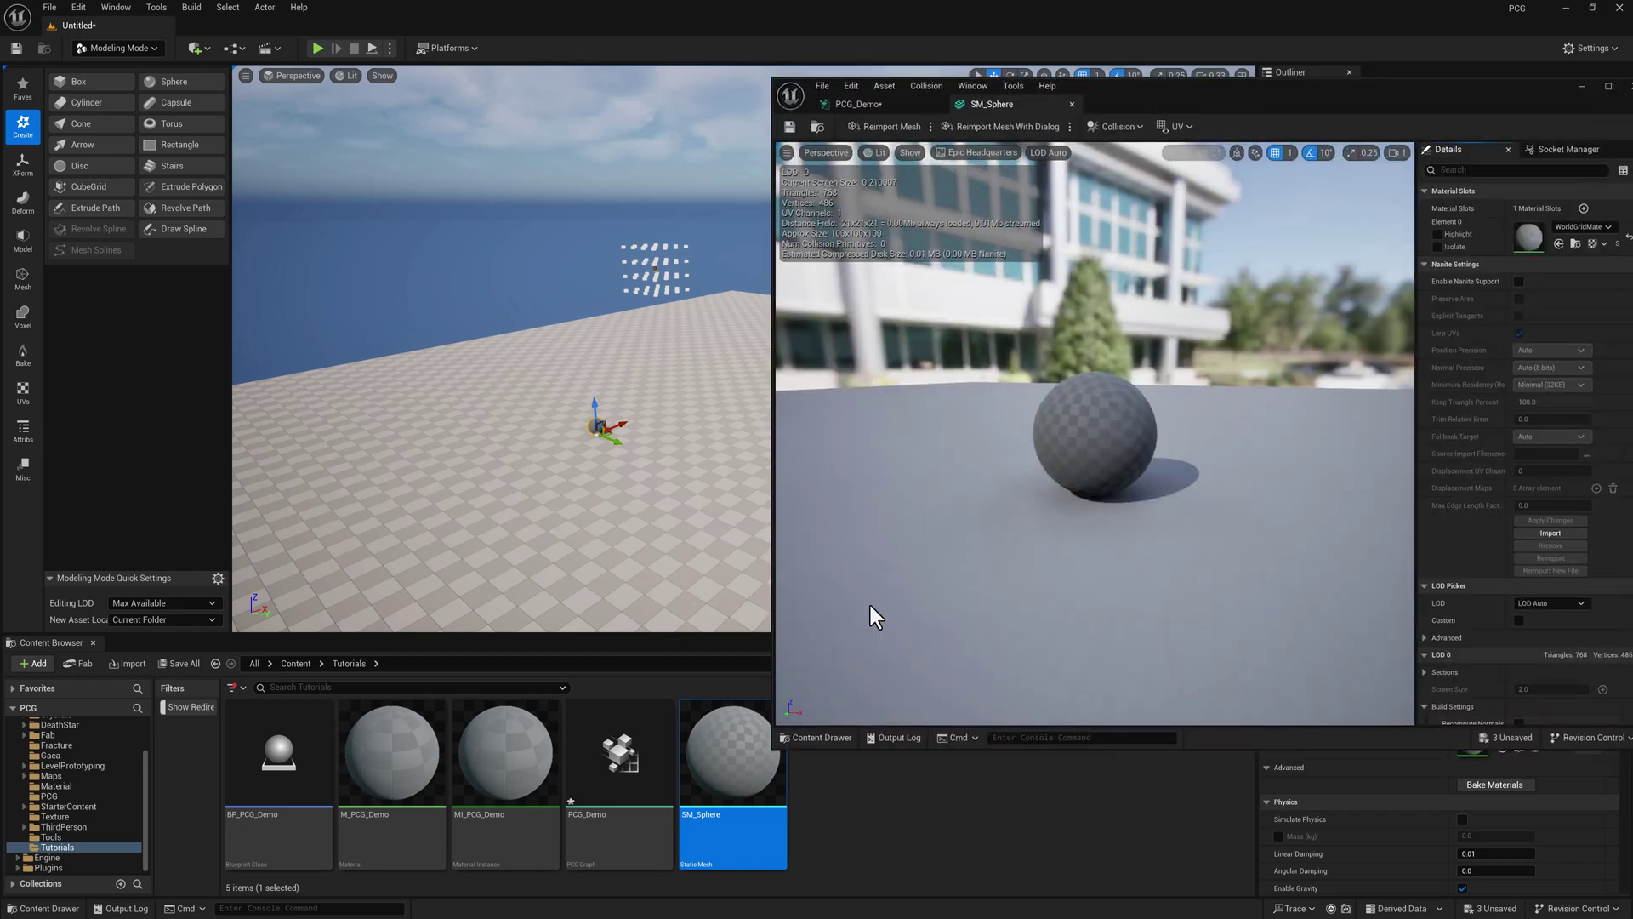
pyautogui.moveTo(509, 760); pyautogui.dragTo(1552, 244)
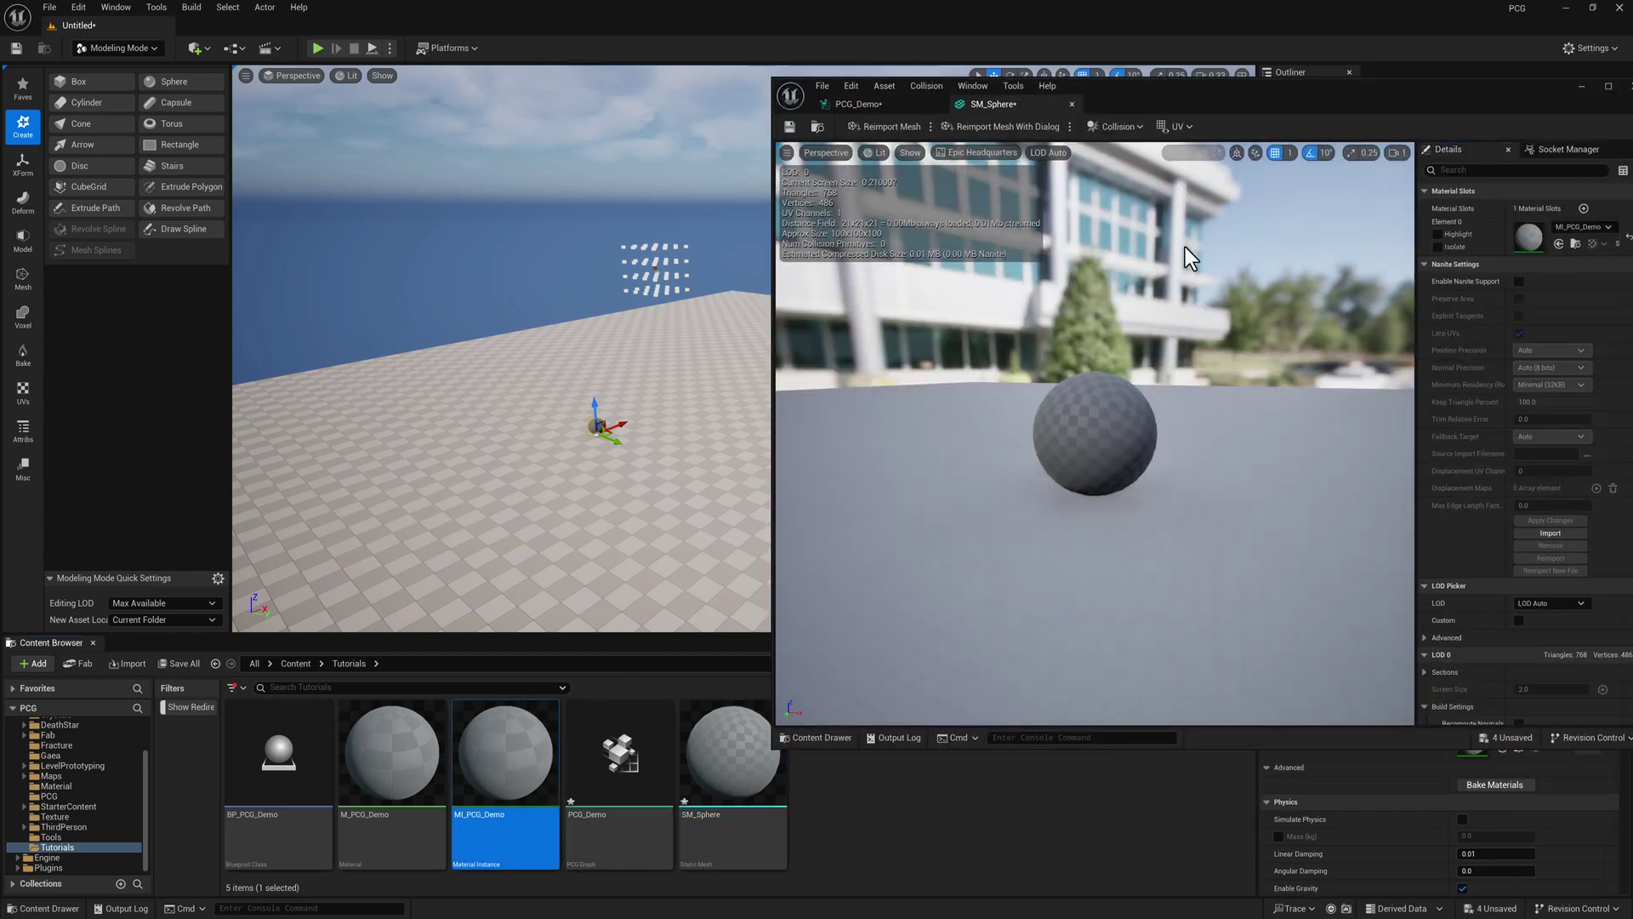
# Enable Nanite support on the SM_Sphere mesh and apply the changes
pyautogui.click(1519, 280)
pyautogui.click(1546, 520)
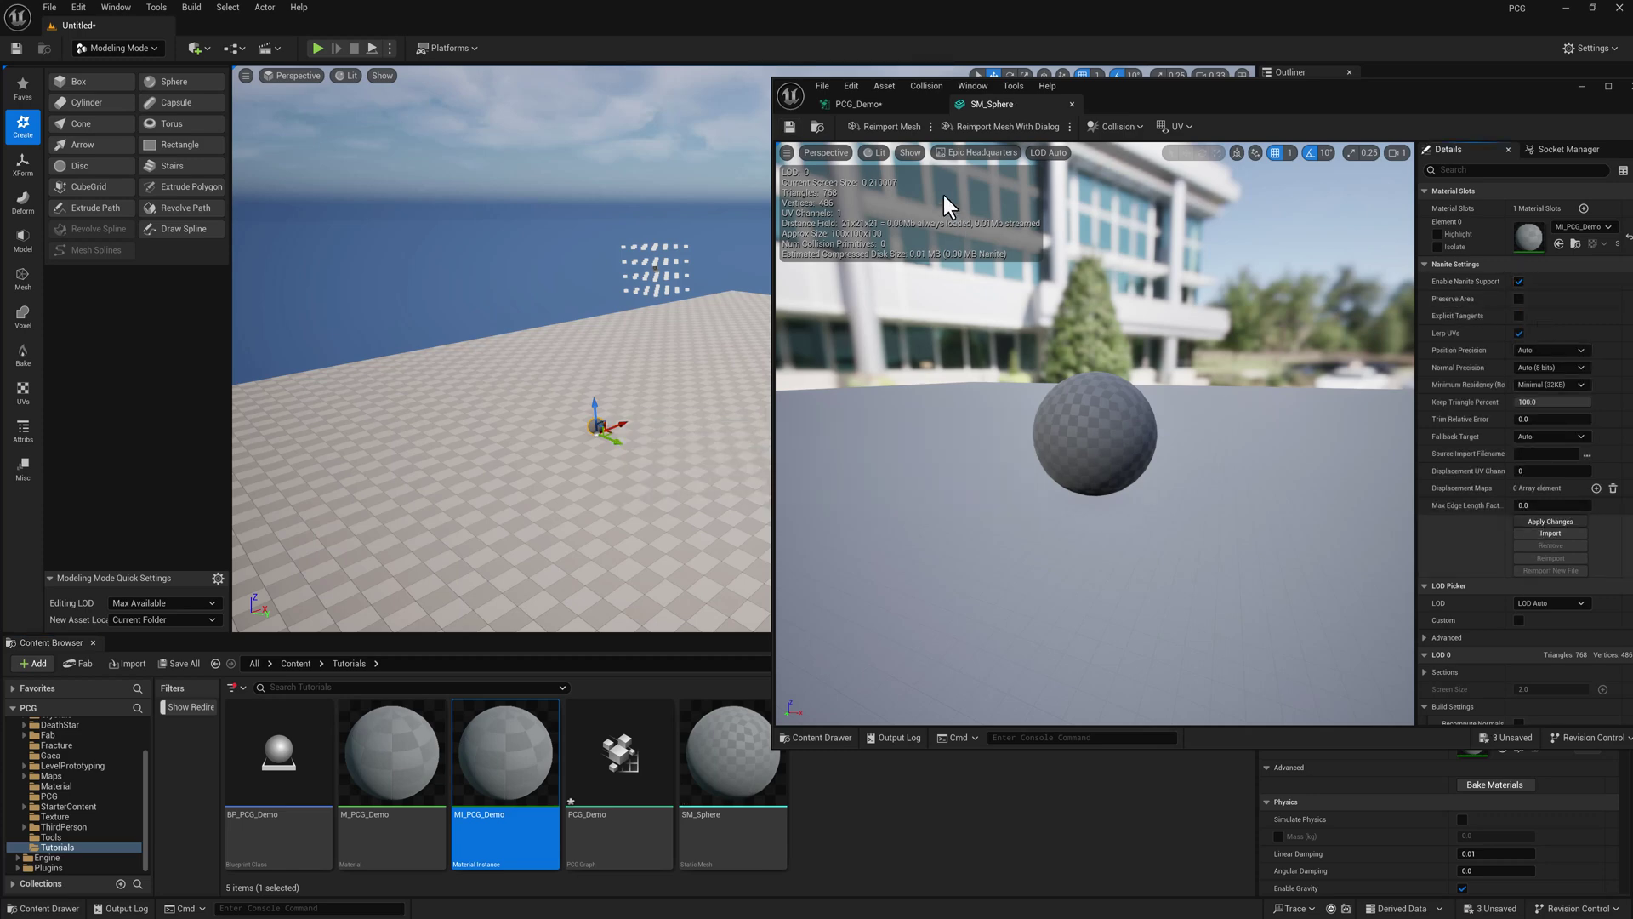
# In the PCG_Demo graph, add a mesh entry using SM_Sphere to the Static Mesh Spawner and save the graph
pyautogui.click(823, 107)
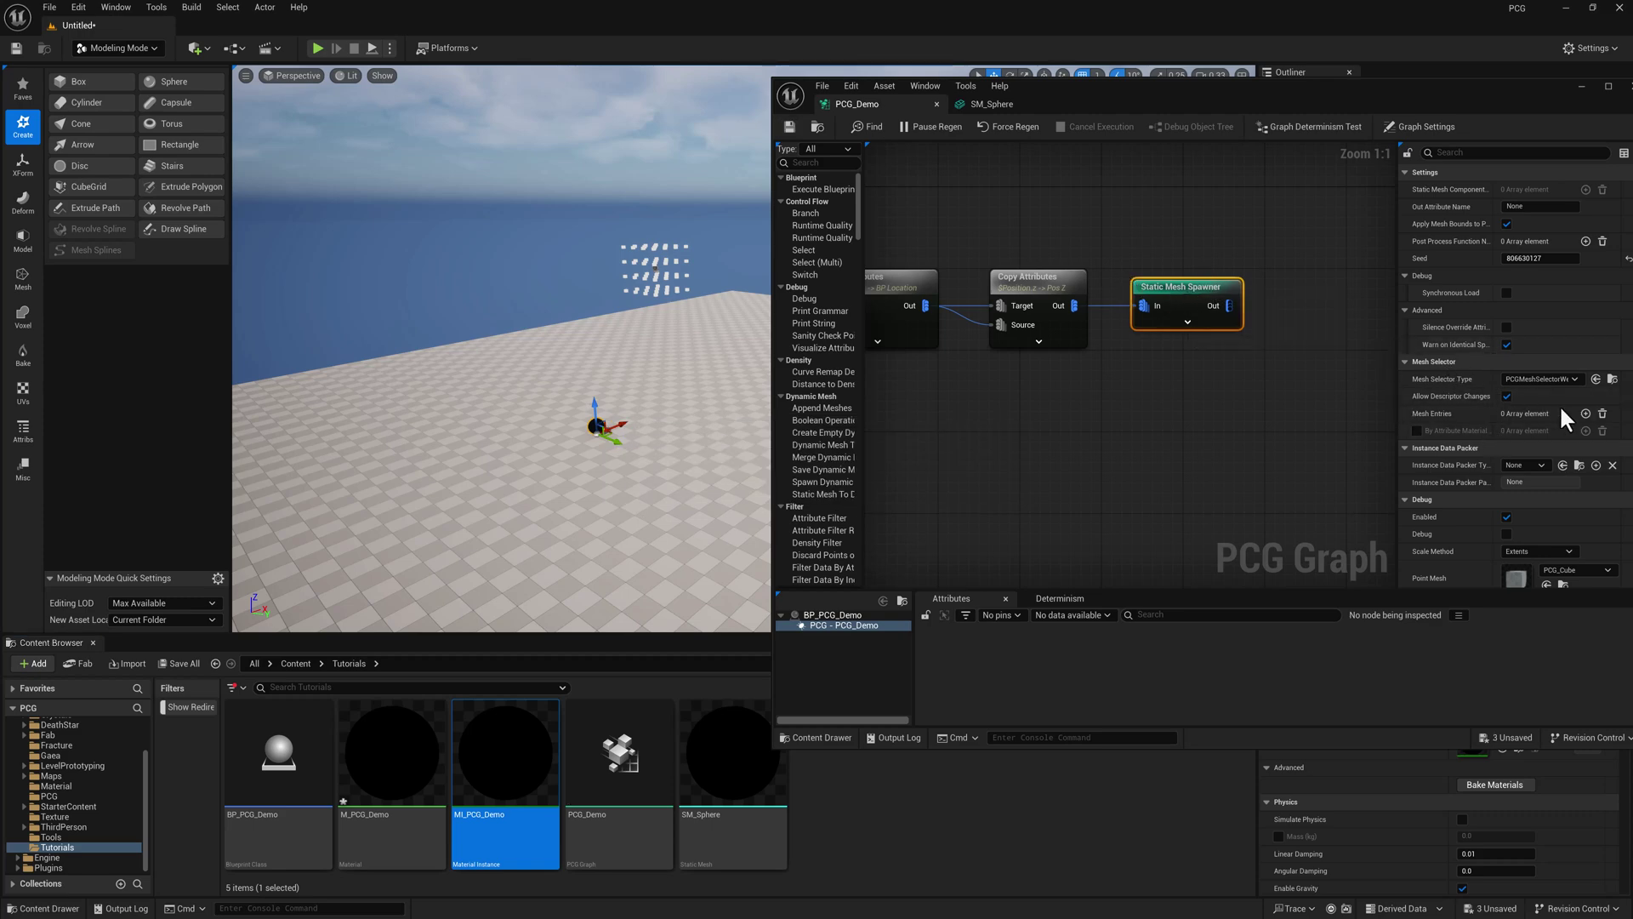
pyautogui.click(1586, 413)
pyautogui.click(1416, 431)
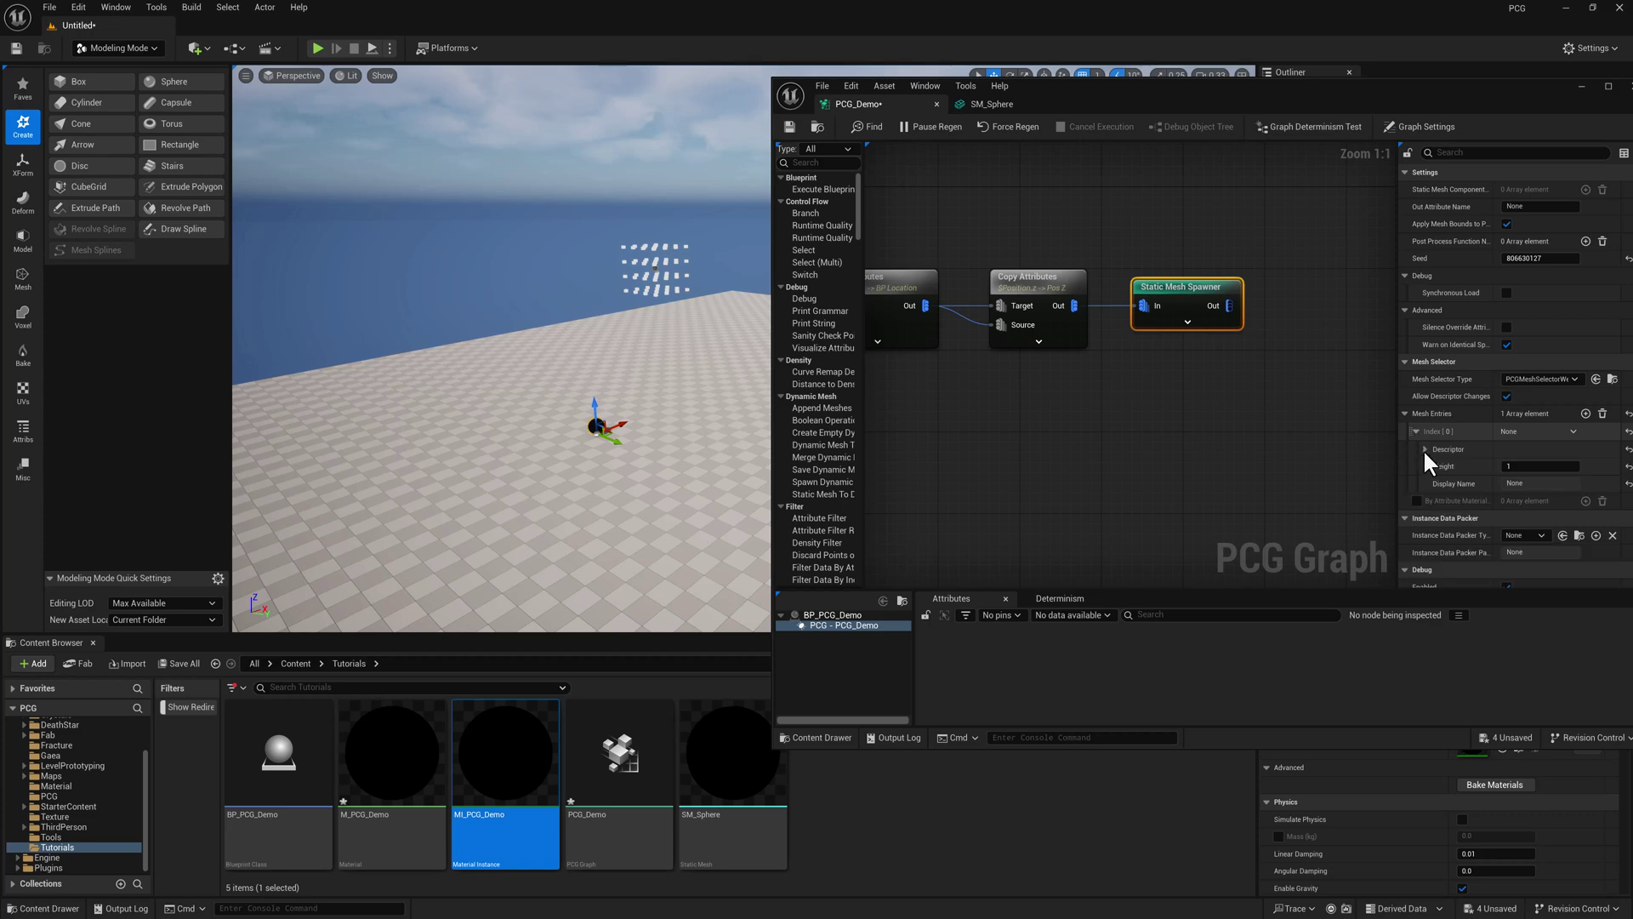
pyautogui.click(1424, 449)
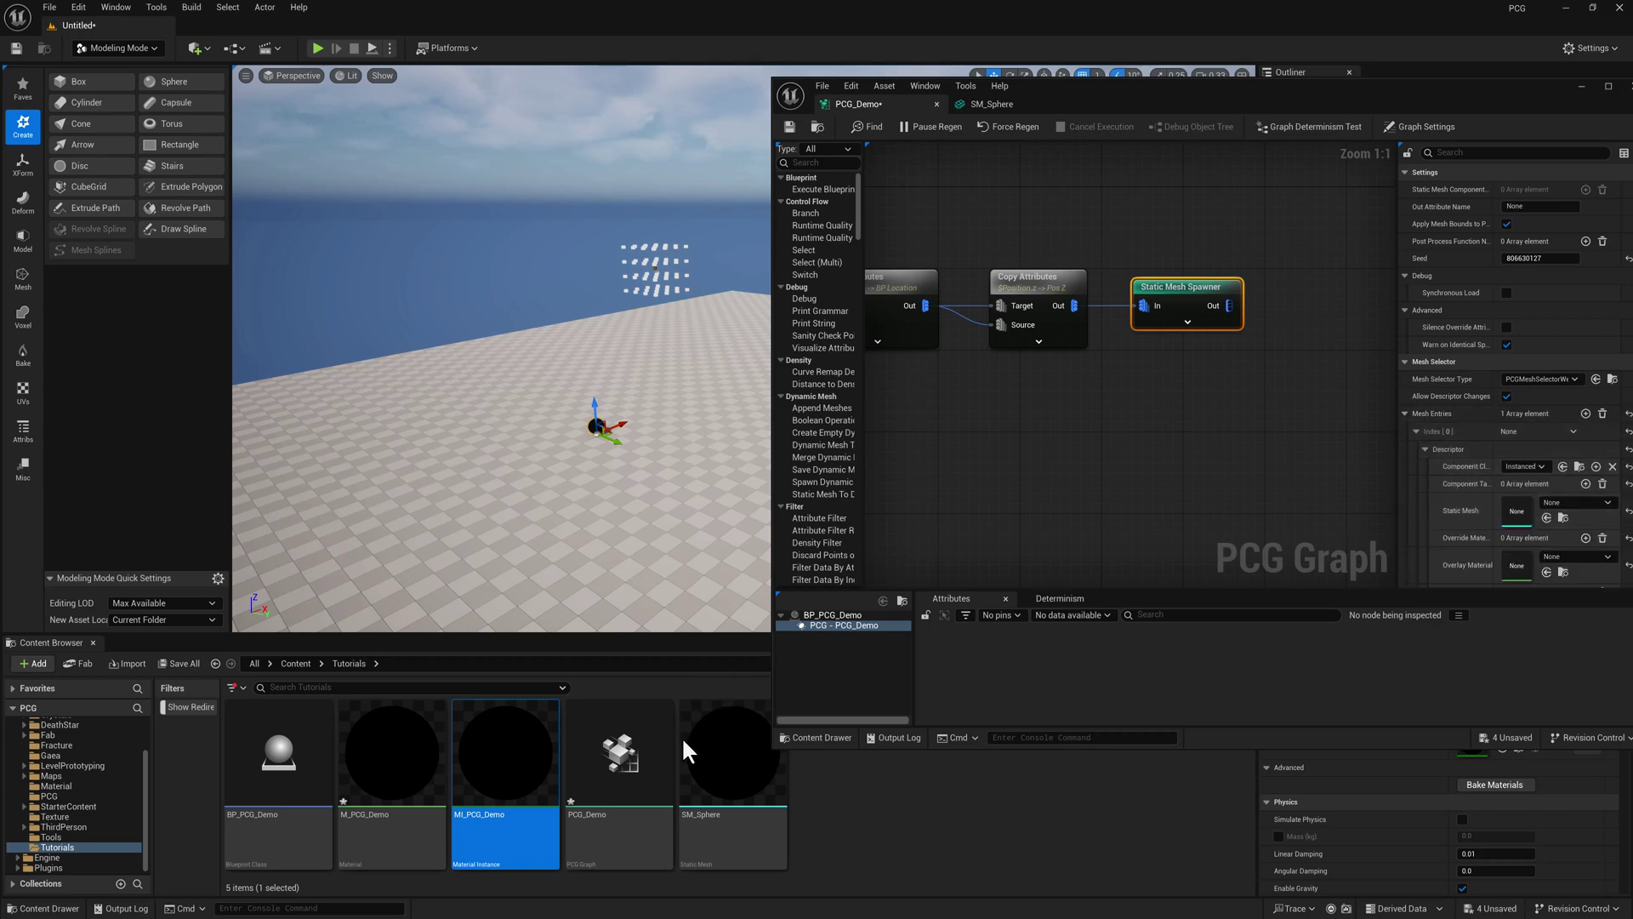
pyautogui.moveTo(711, 760); pyautogui.dragTo(1517, 513)
pyautogui.click(790, 127)
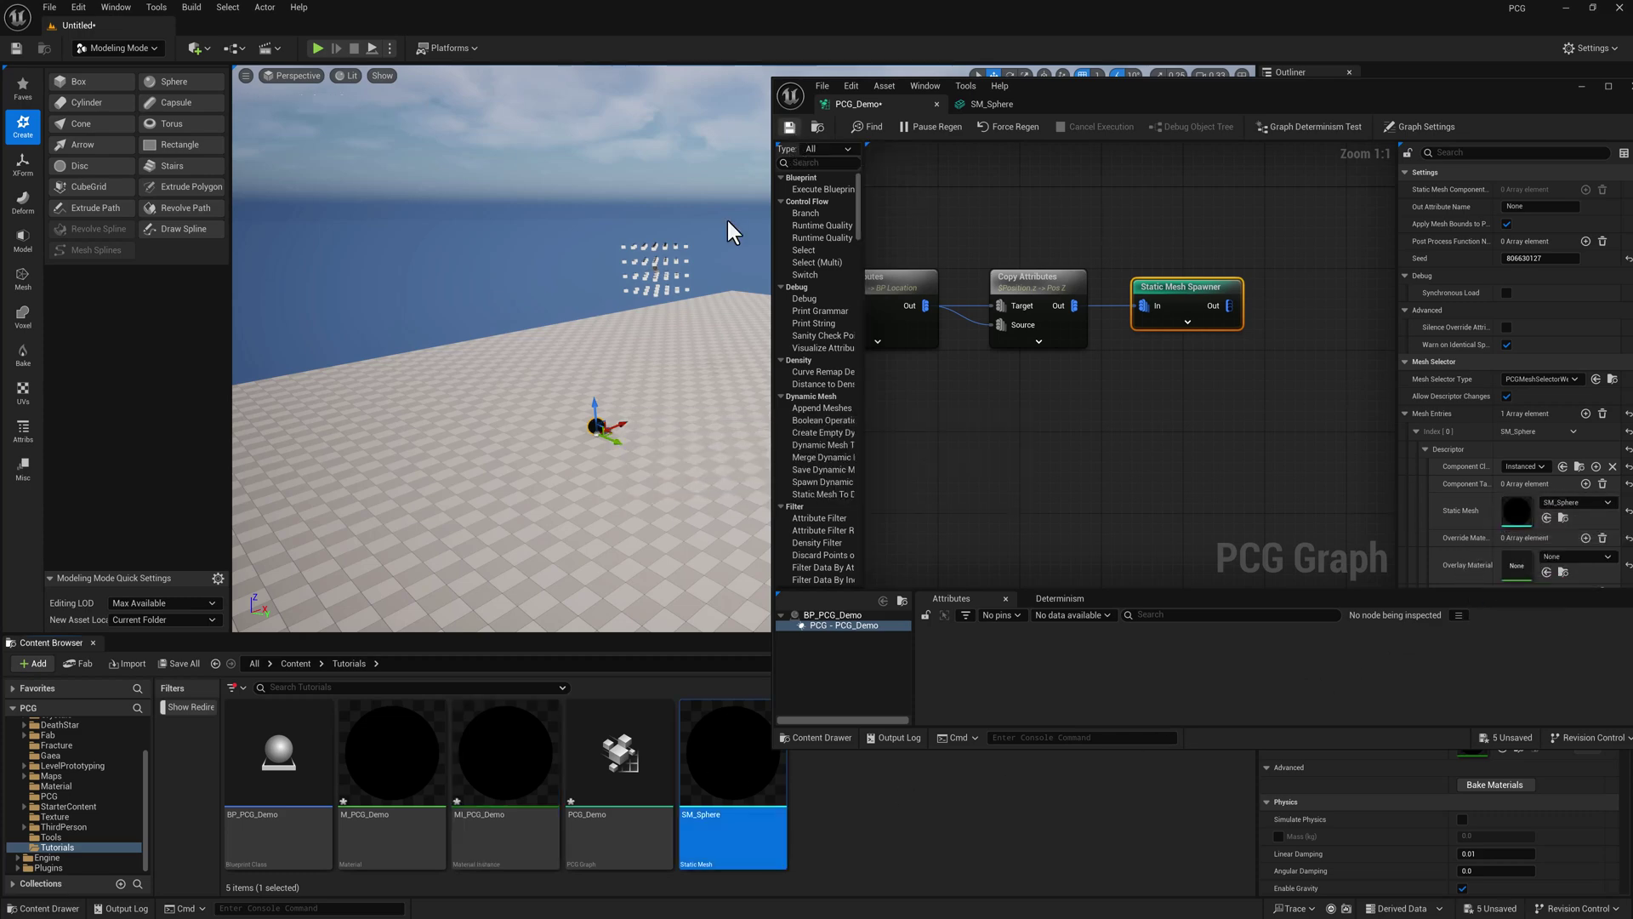
# Turn off the debug display on the Copy Points node and inspect the spawned sphere grid up close in the level
pyautogui.moveTo(1051, 212); pyautogui.dragTo(1532, 223, button='right')
pyautogui.click(1054, 301)
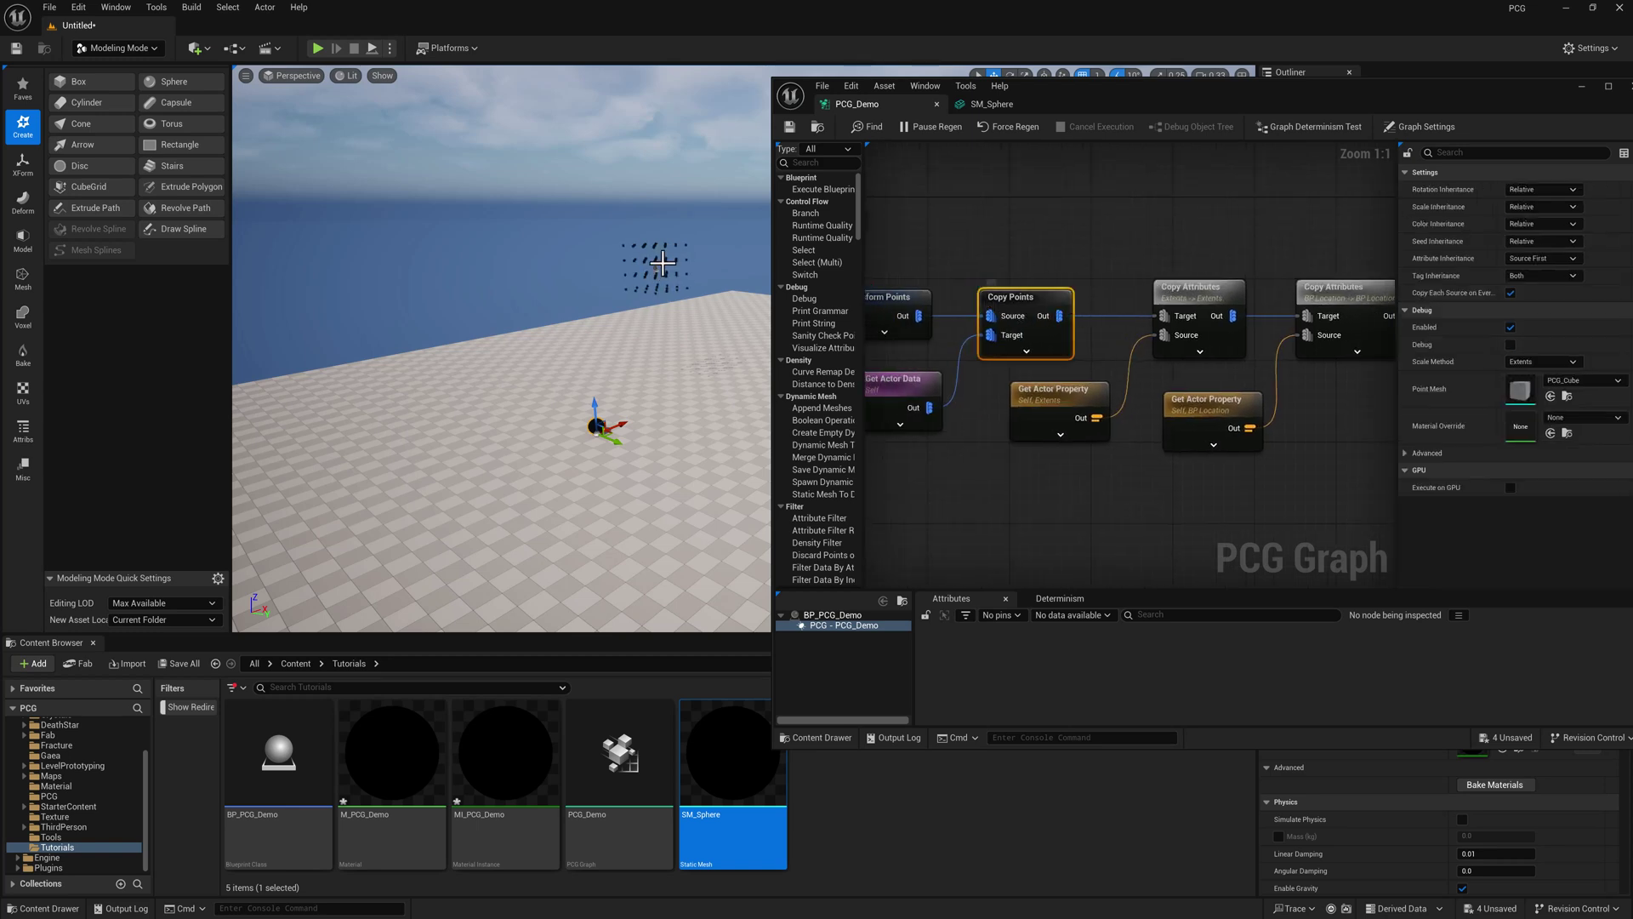
pyautogui.press('w')
pyautogui.moveTo(502, 349); pyautogui.dragTo(738, 263, button='right')
pyautogui.press('a')
# Set the Static Mesh Spawner's instance data packer type to PCGInstanceDataPackerByAttribute and add three attribute selectors
pyautogui.moveTo(1339, 353); pyautogui.dragTo(1094, 320, button='right')
pyautogui.click(1104, 295)
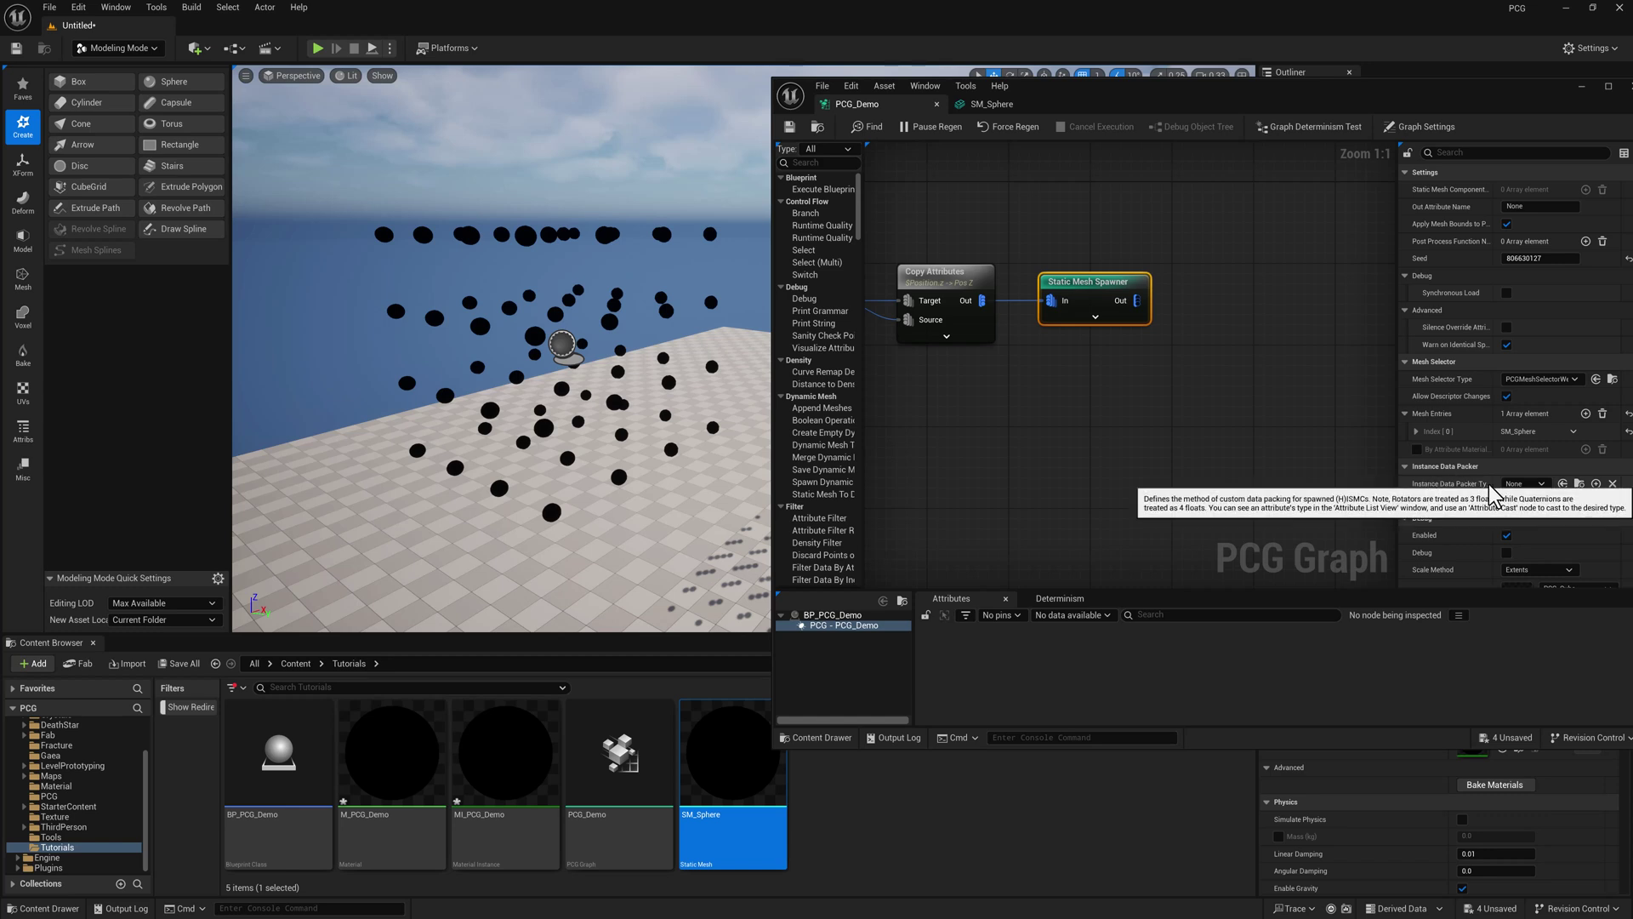
pyautogui.click(1539, 485)
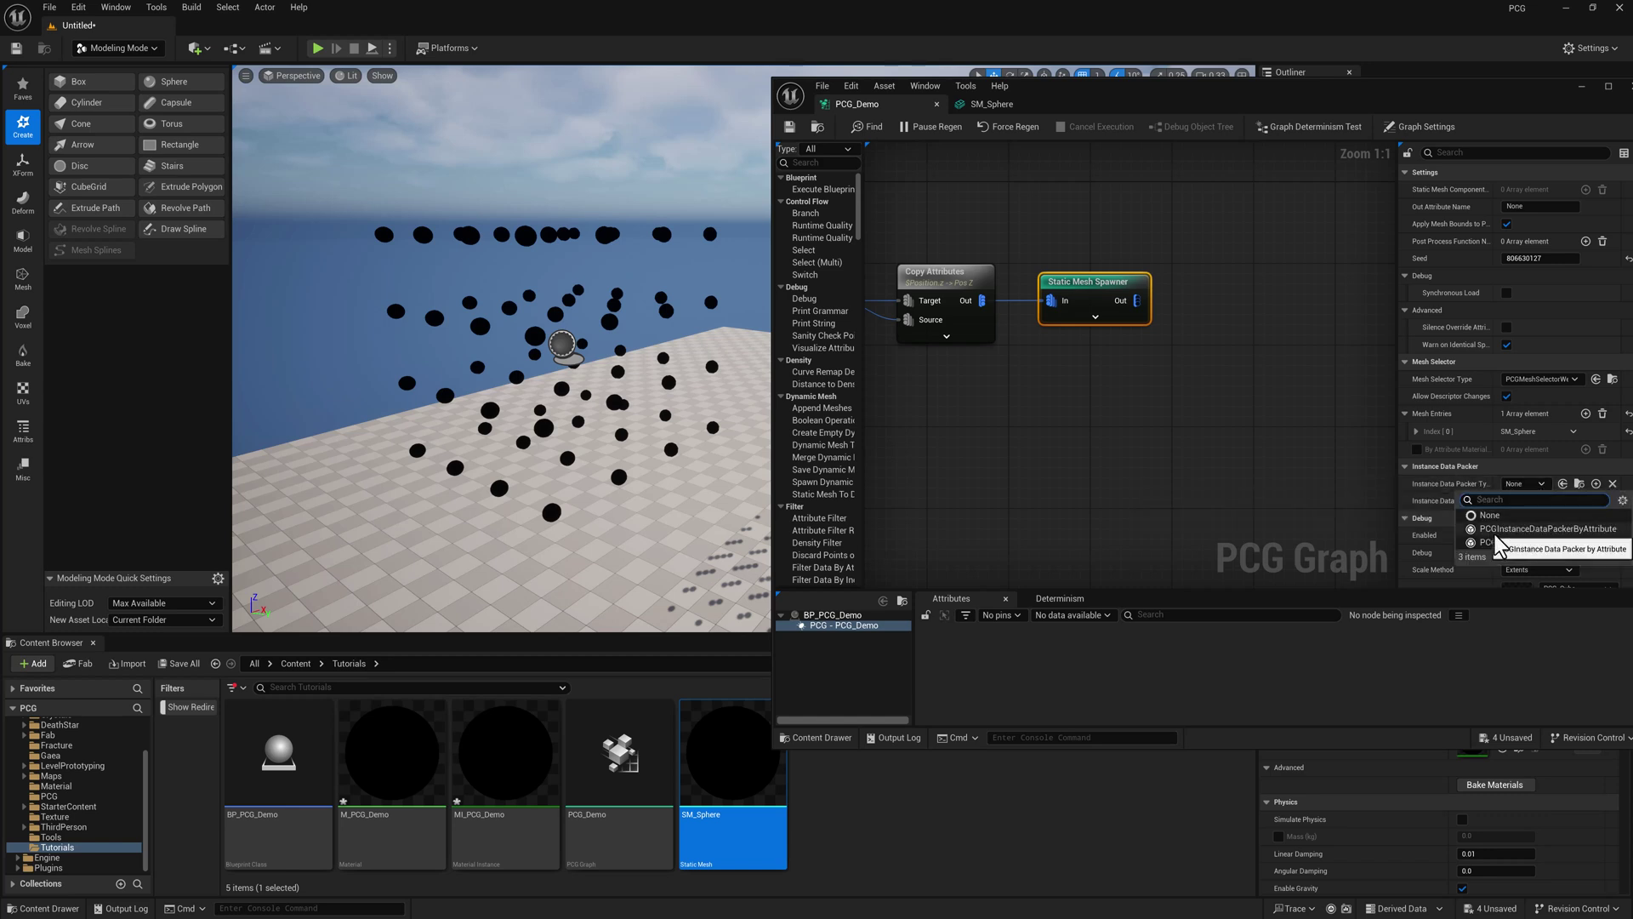
pyautogui.click(1541, 529)
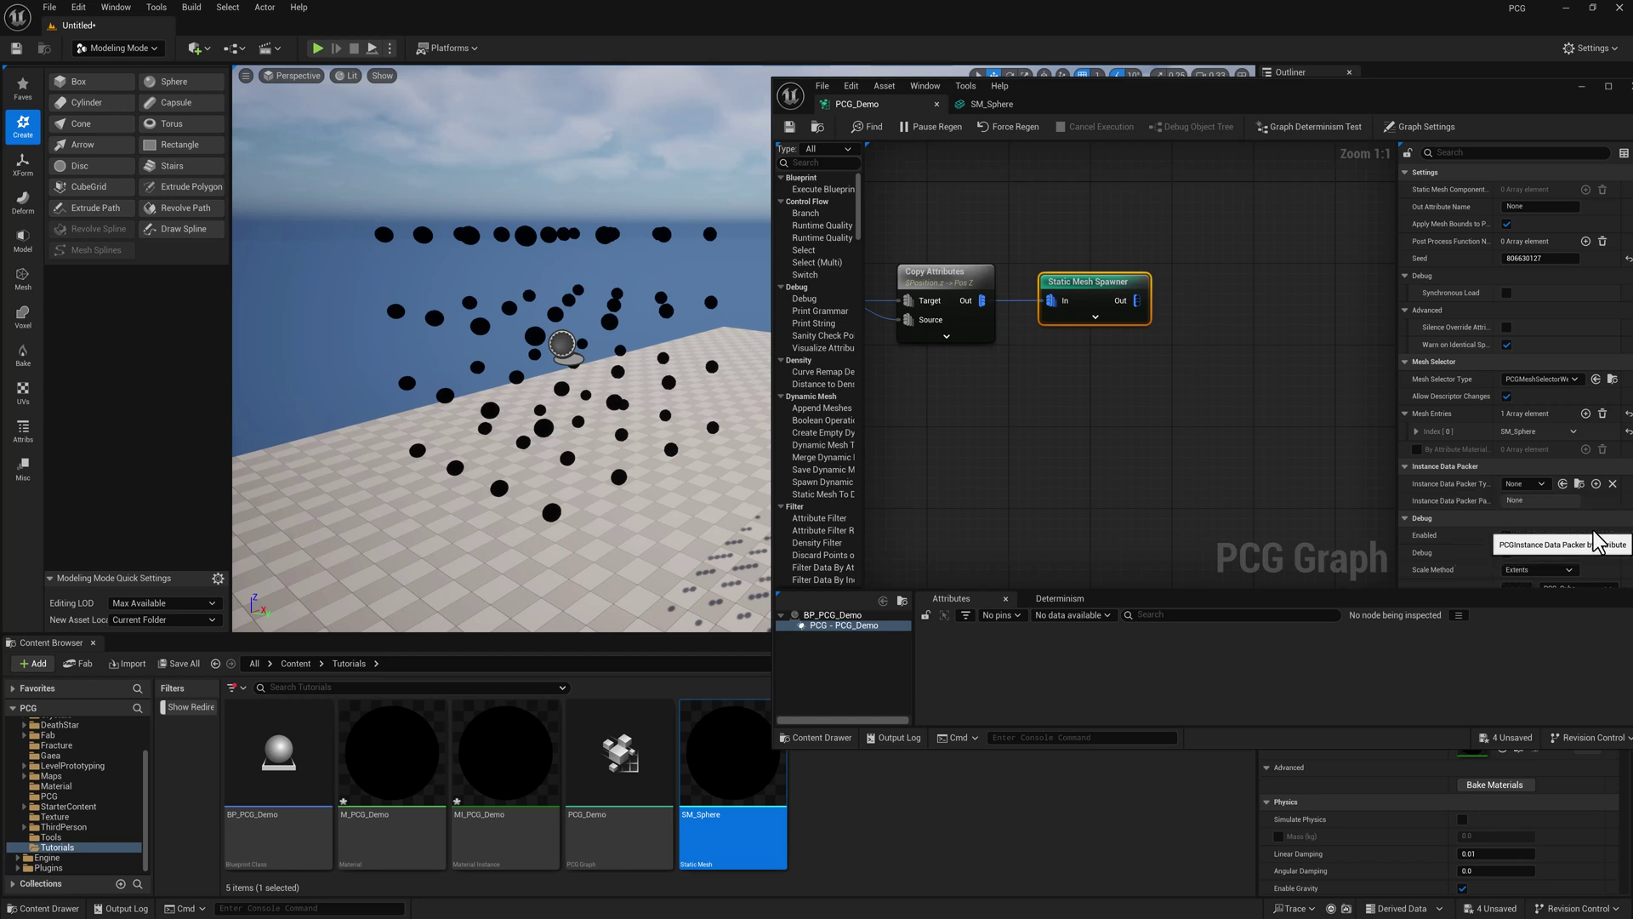
pyautogui.click(789, 126)
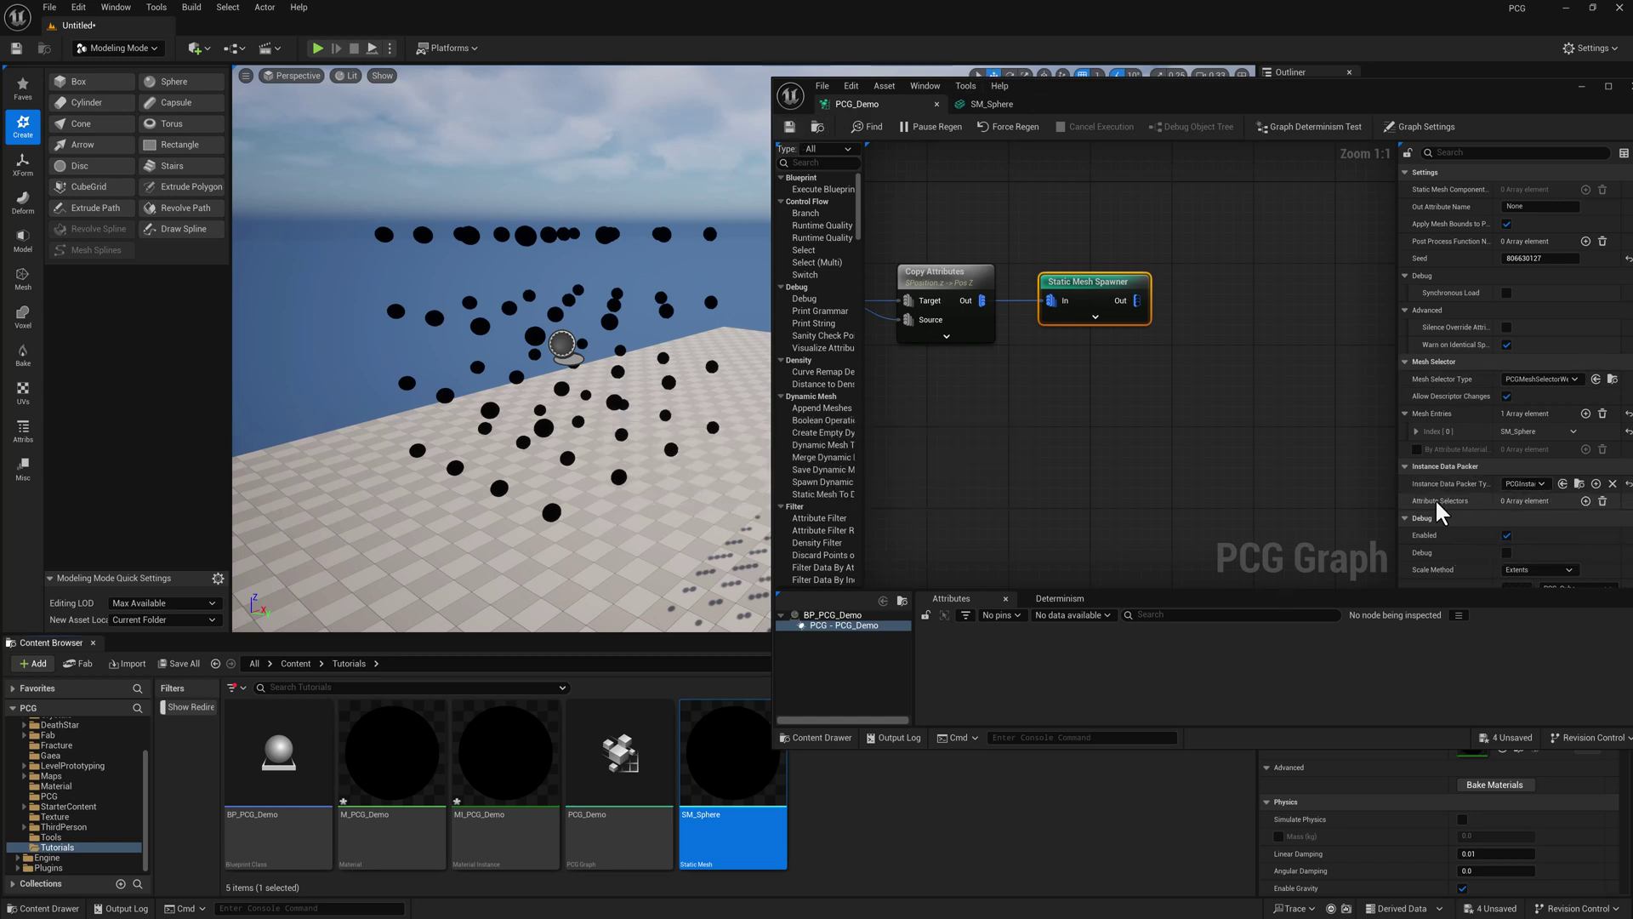
pyautogui.click(1585, 501)
pyautogui.click(1586, 501)
pyautogui.click(1586, 501)
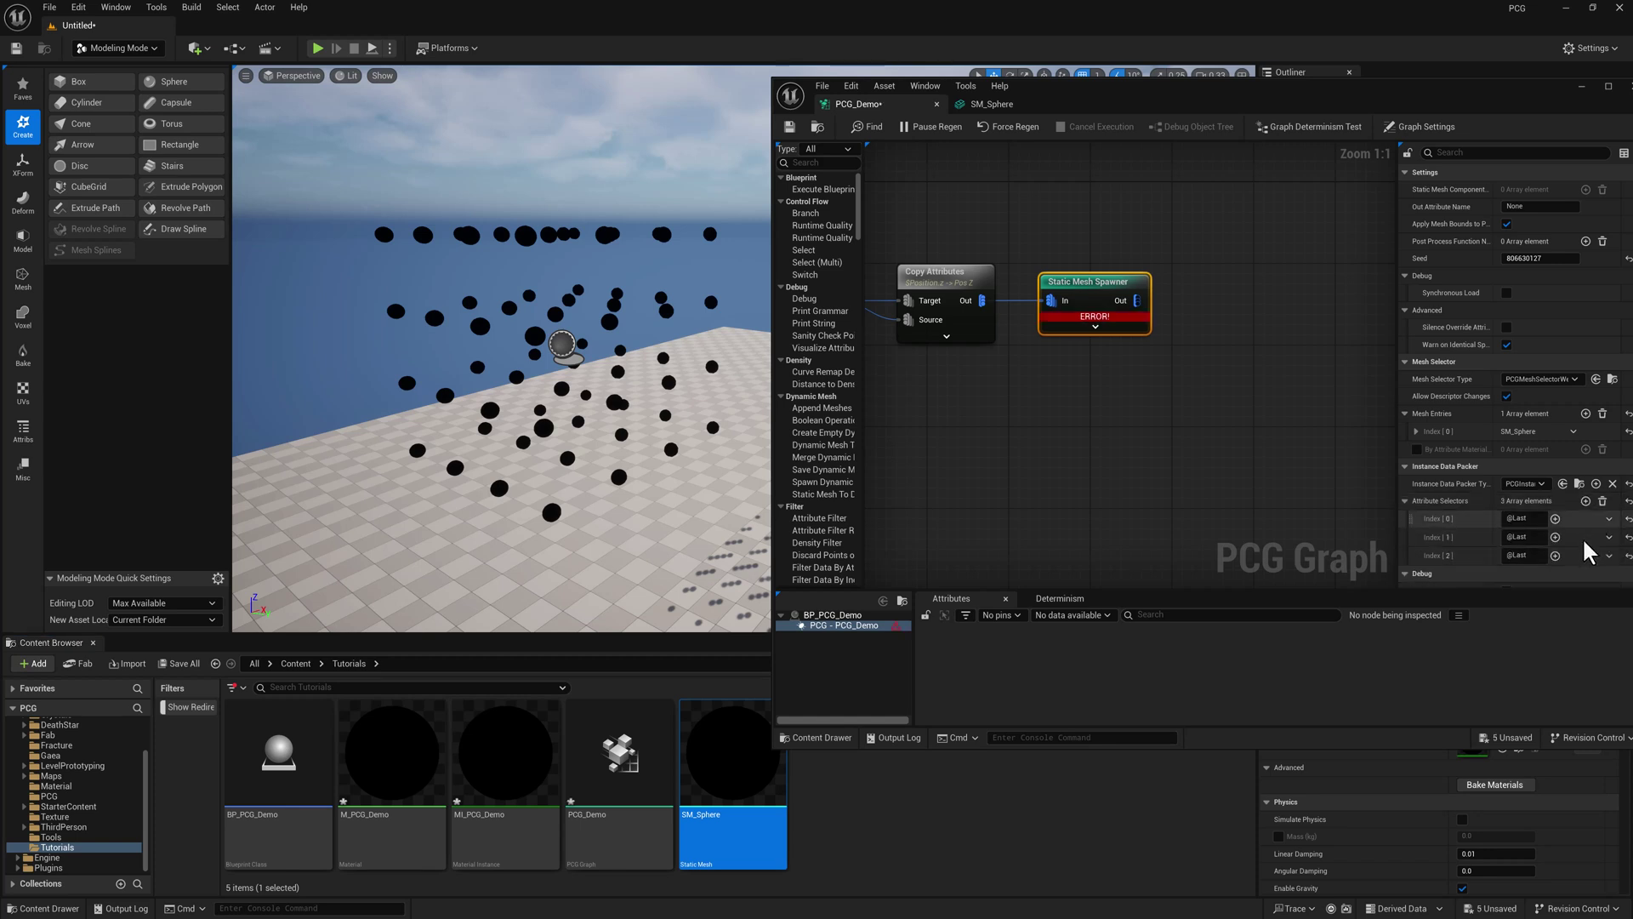
# Set the Static Mesh Spawner's three attribute selectors to Extents, BP Location and Pos Z, in that order
pyautogui.moveTo(1124, 432); pyautogui.dragTo(1342, 439, button='right')
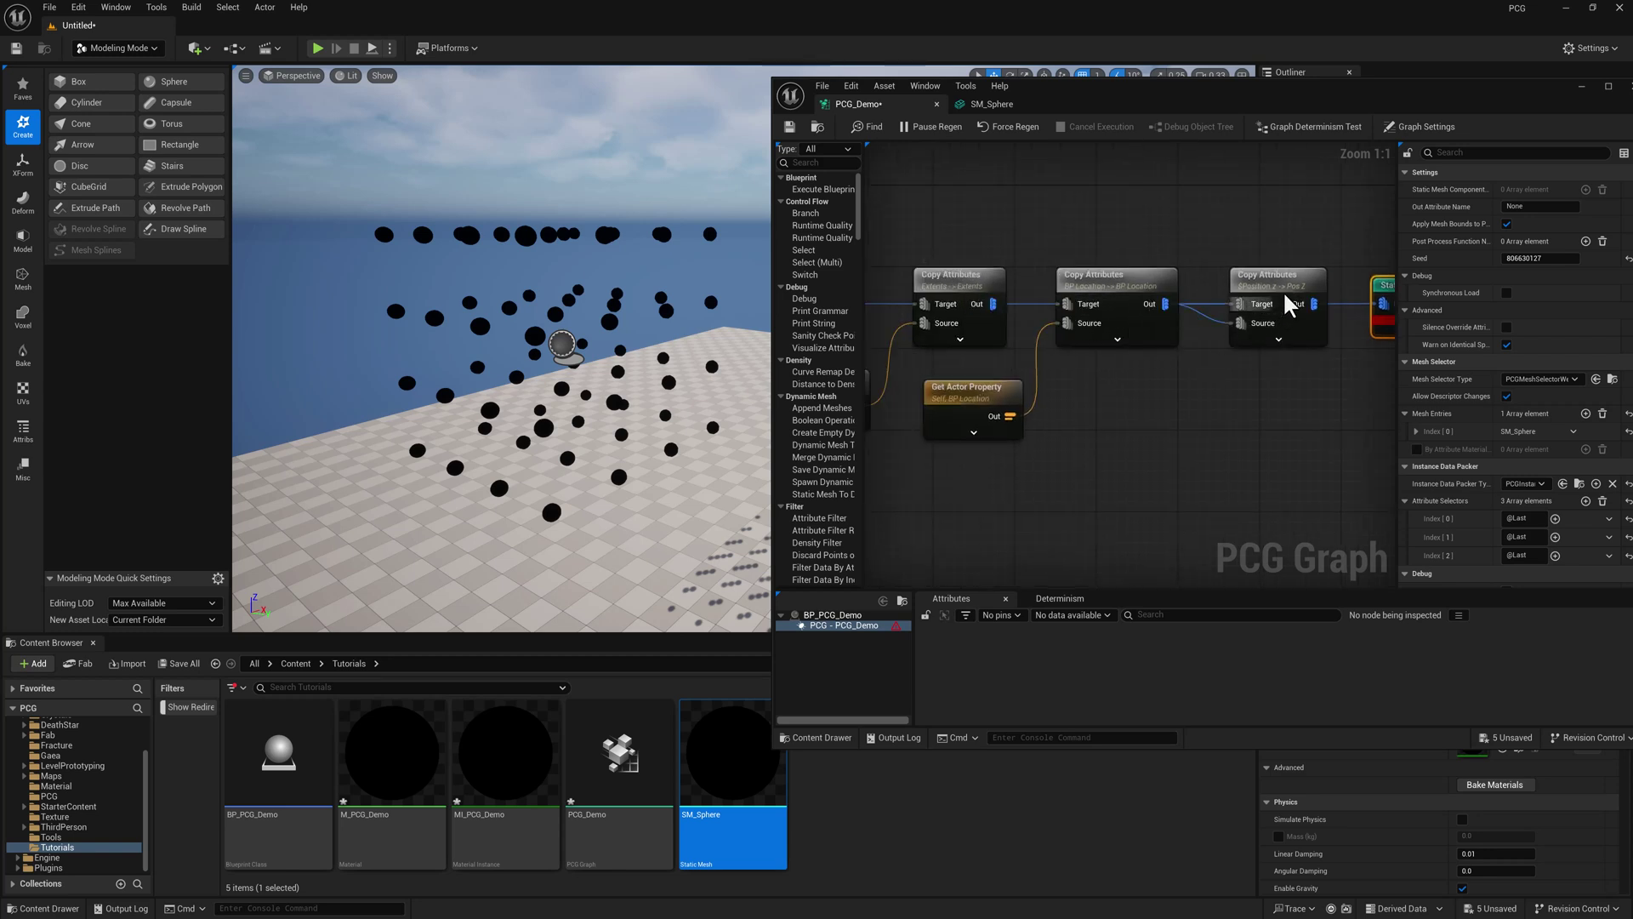
pyautogui.click(1518, 518)
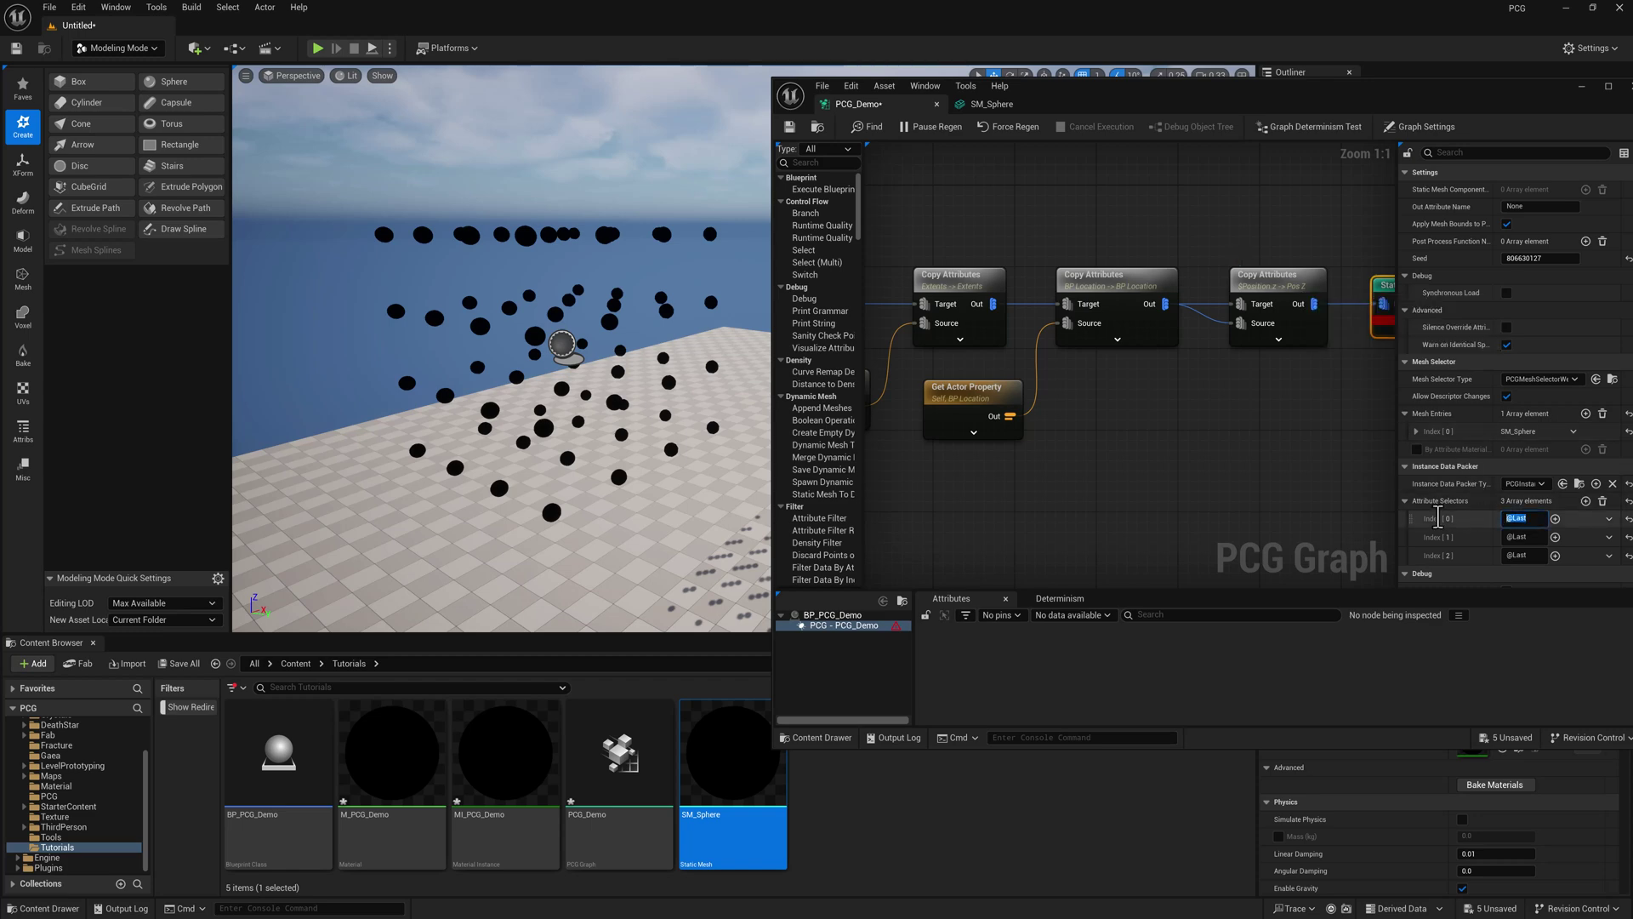
pyautogui.write('Extents')
pyautogui.press('Return')
pyautogui.click(1532, 540)
pyautogui.write('BP Location')
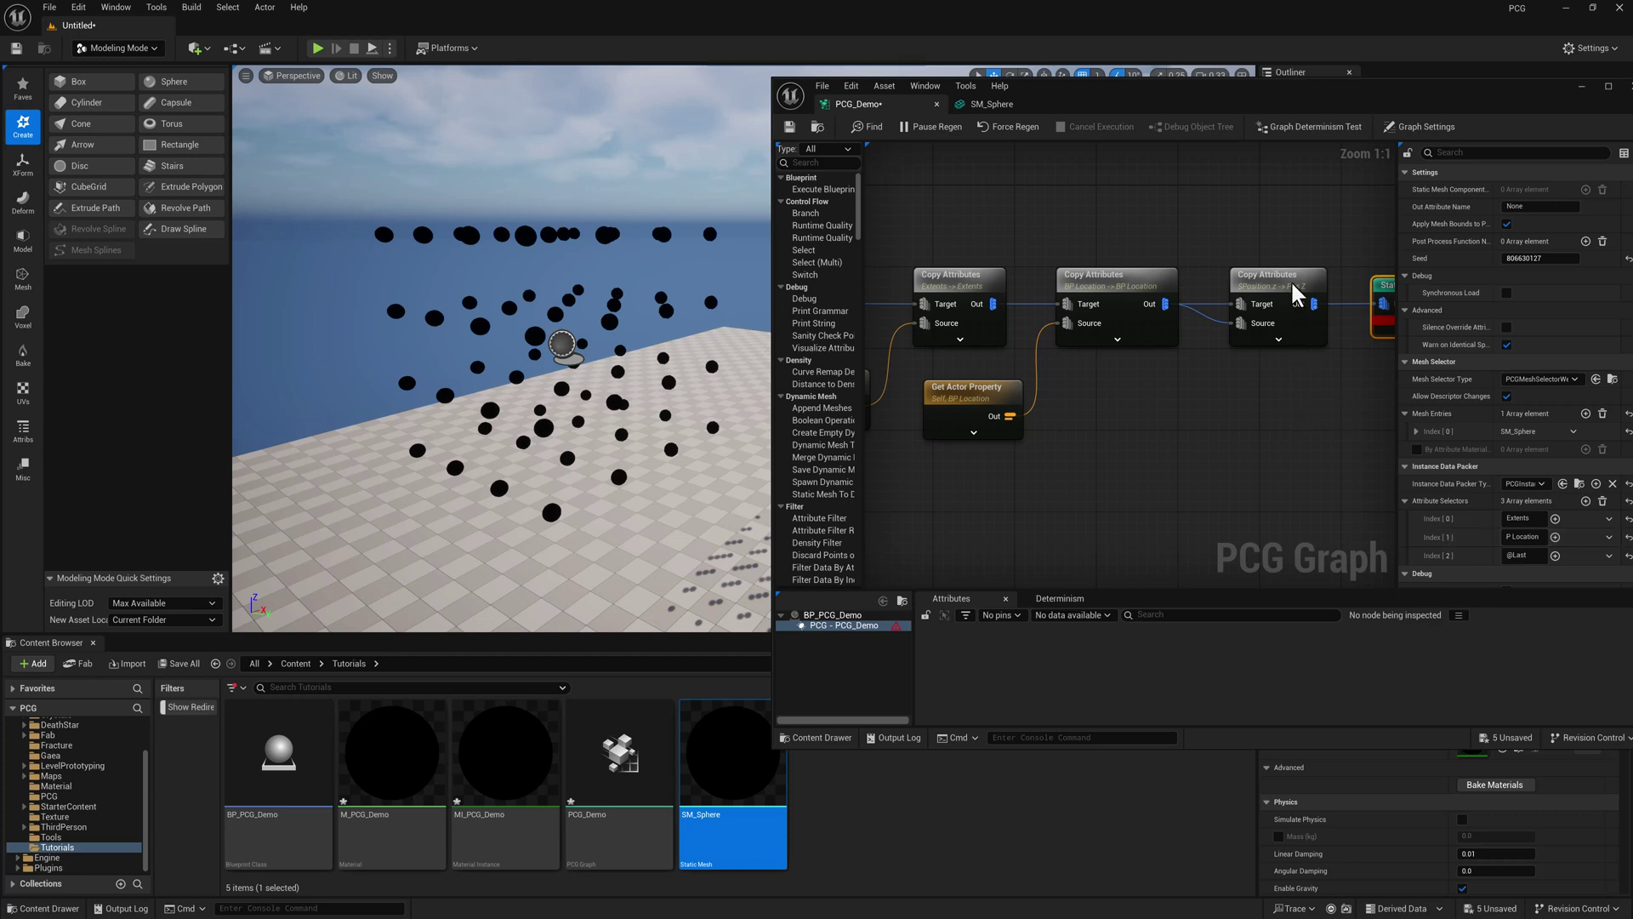
pyautogui.click(1522, 556)
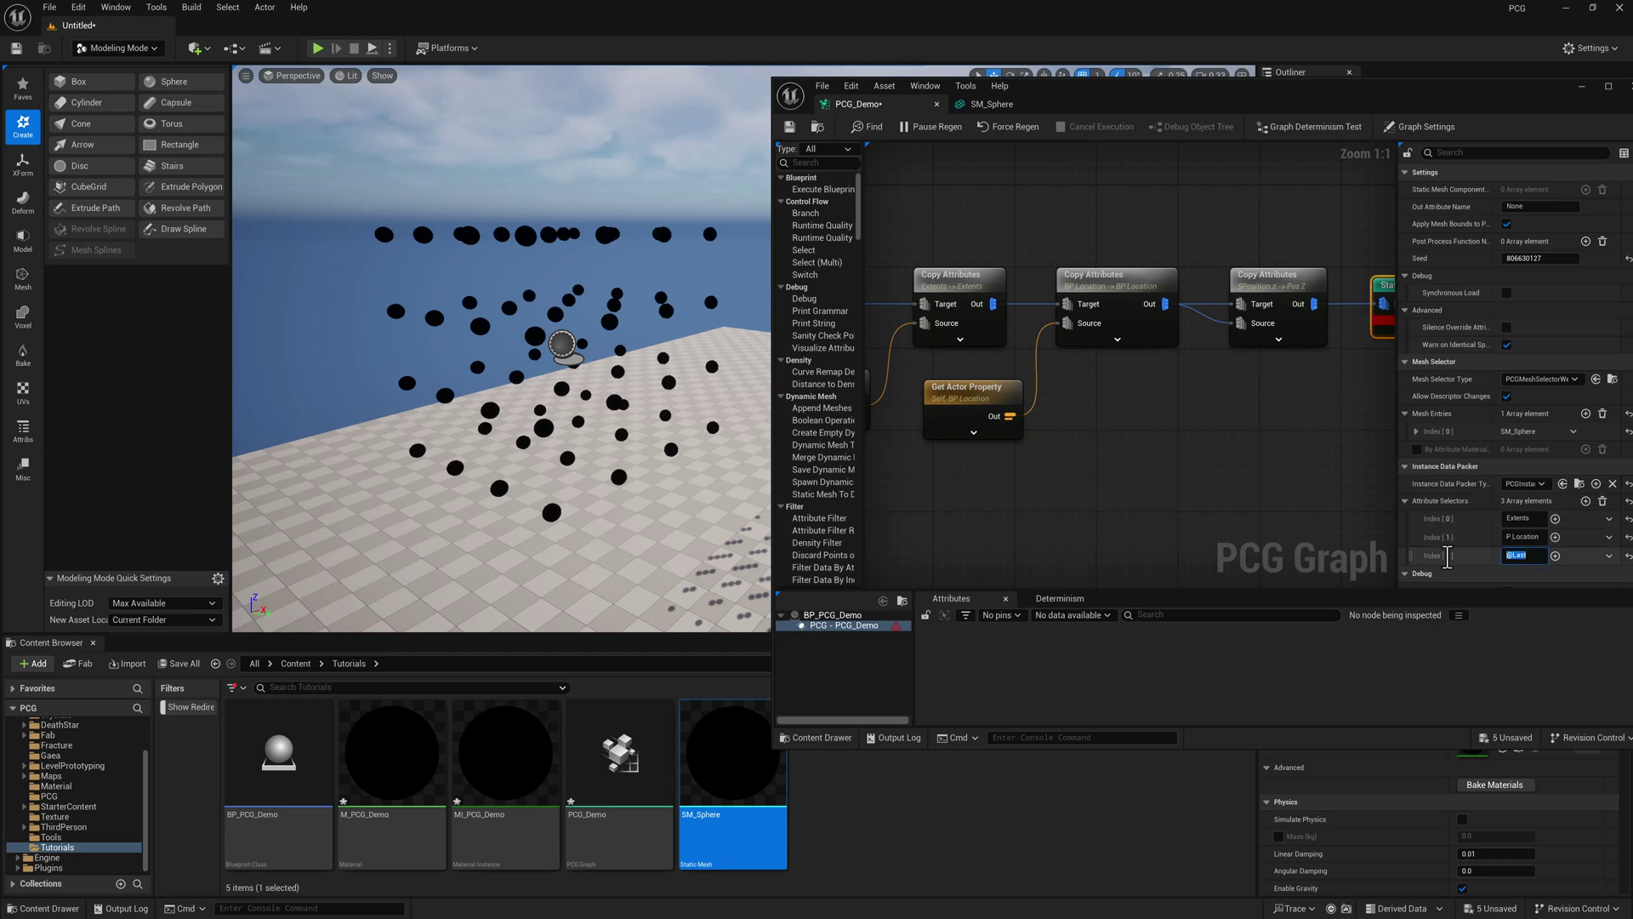
pyautogui.press('Return')
pyautogui.moveTo(1288, 450); pyautogui.dragTo(1156, 448, button='right')
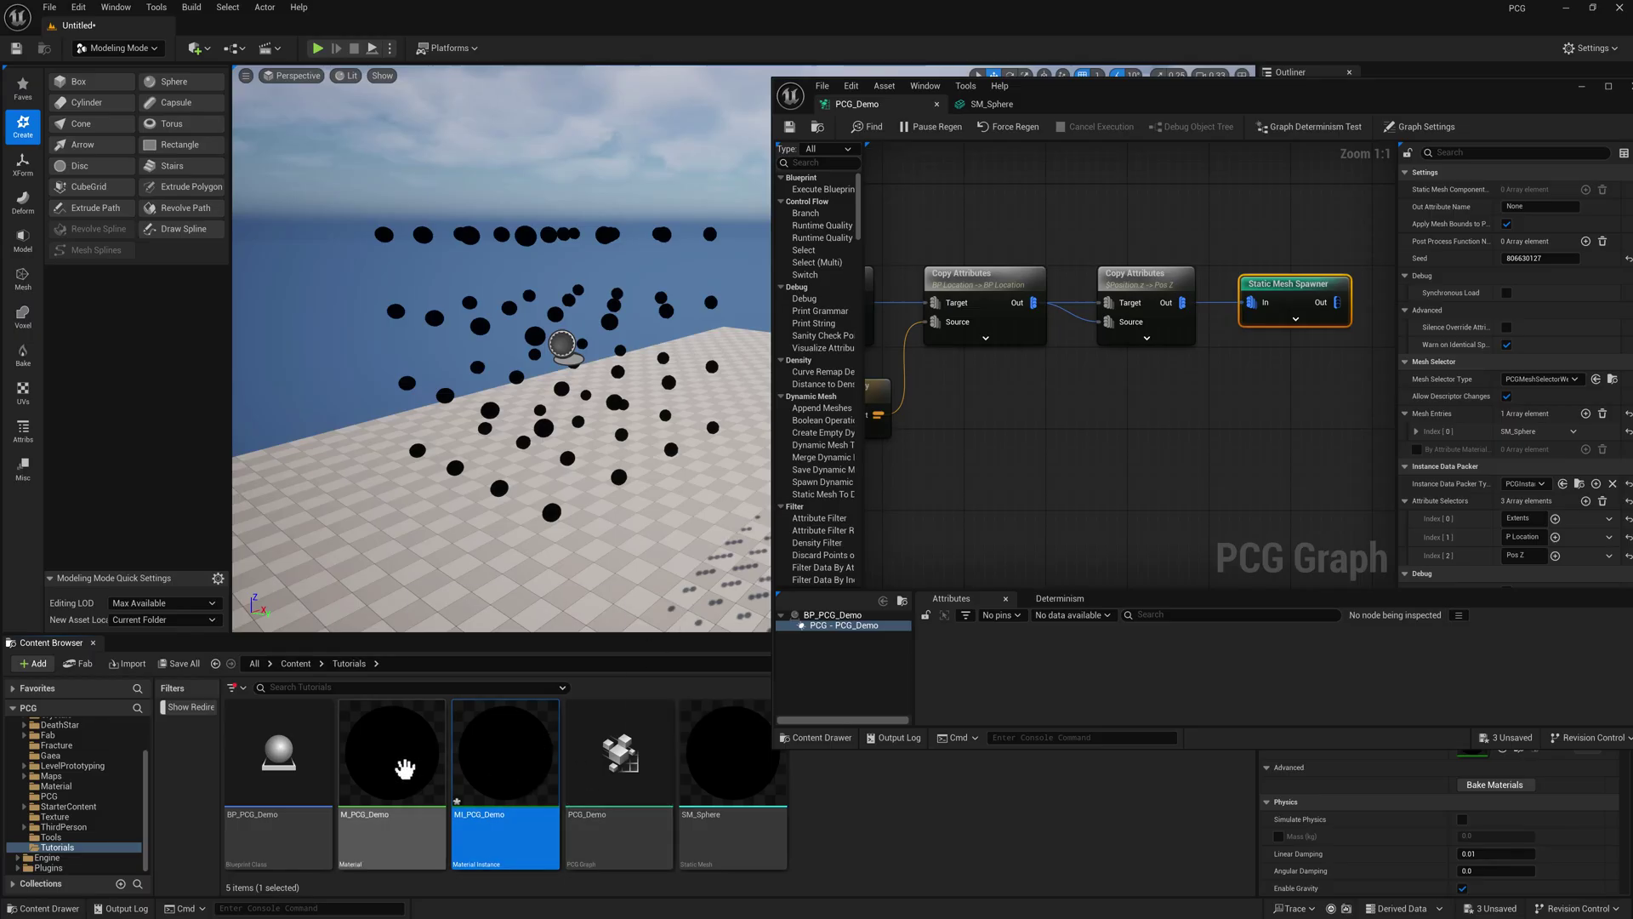
# Open the M_PCG_Demo material and add a PerInstanceCustomData node beside the Substrate shading node's inputs
pyautogui.click(404, 770)
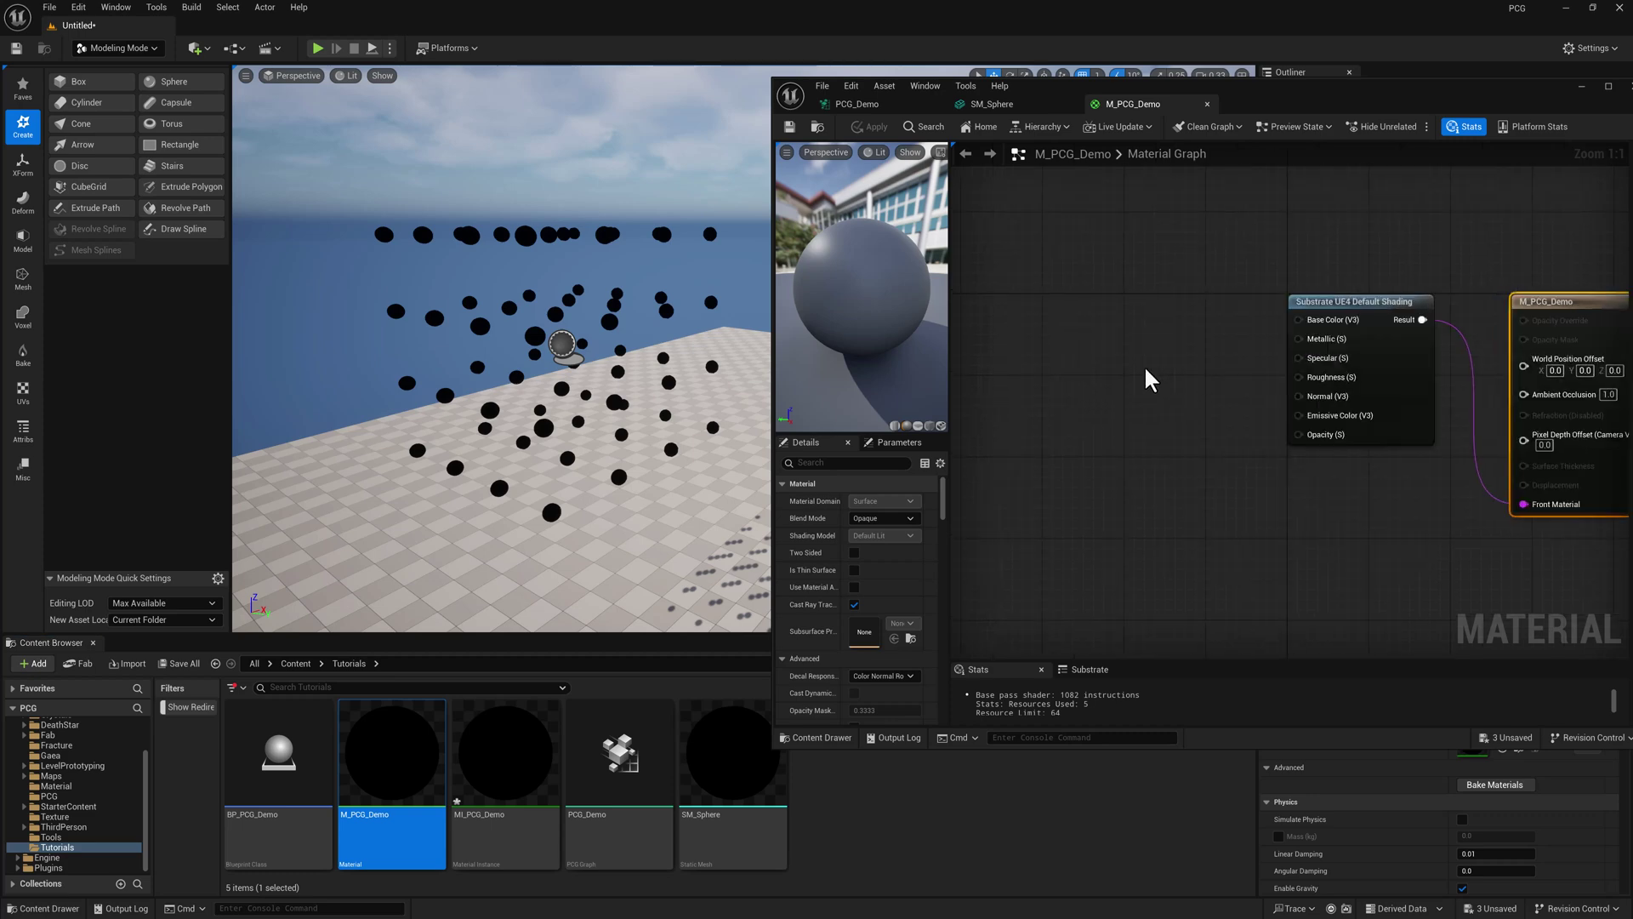
pyautogui.rightClick(1077, 307)
pyautogui.write('custom')
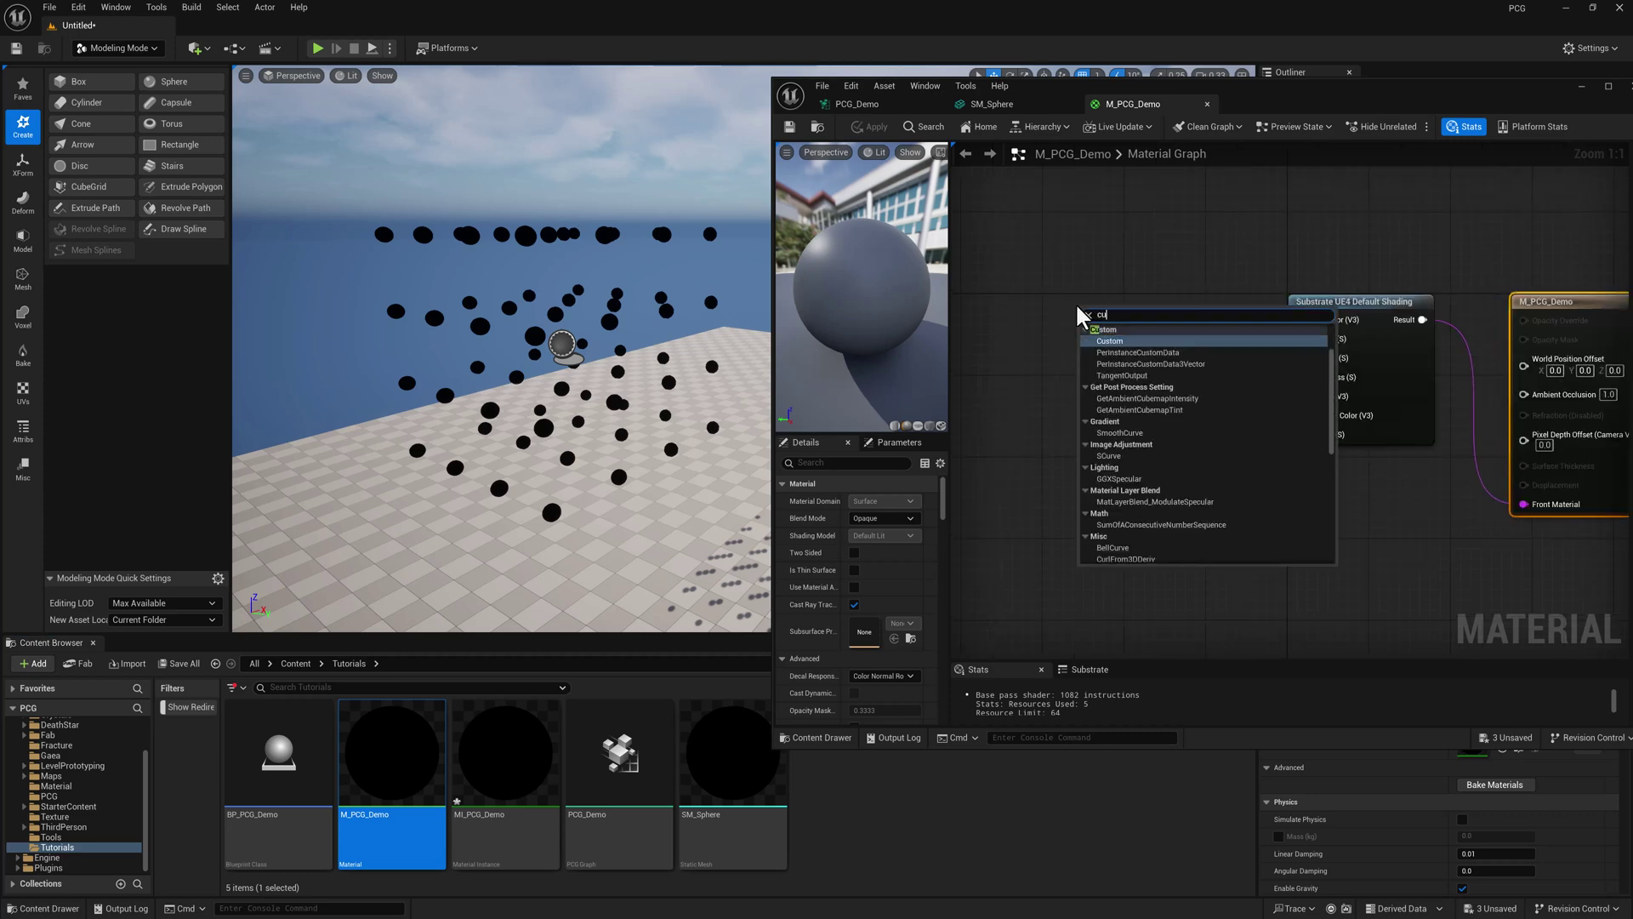
pyautogui.click(1149, 350)
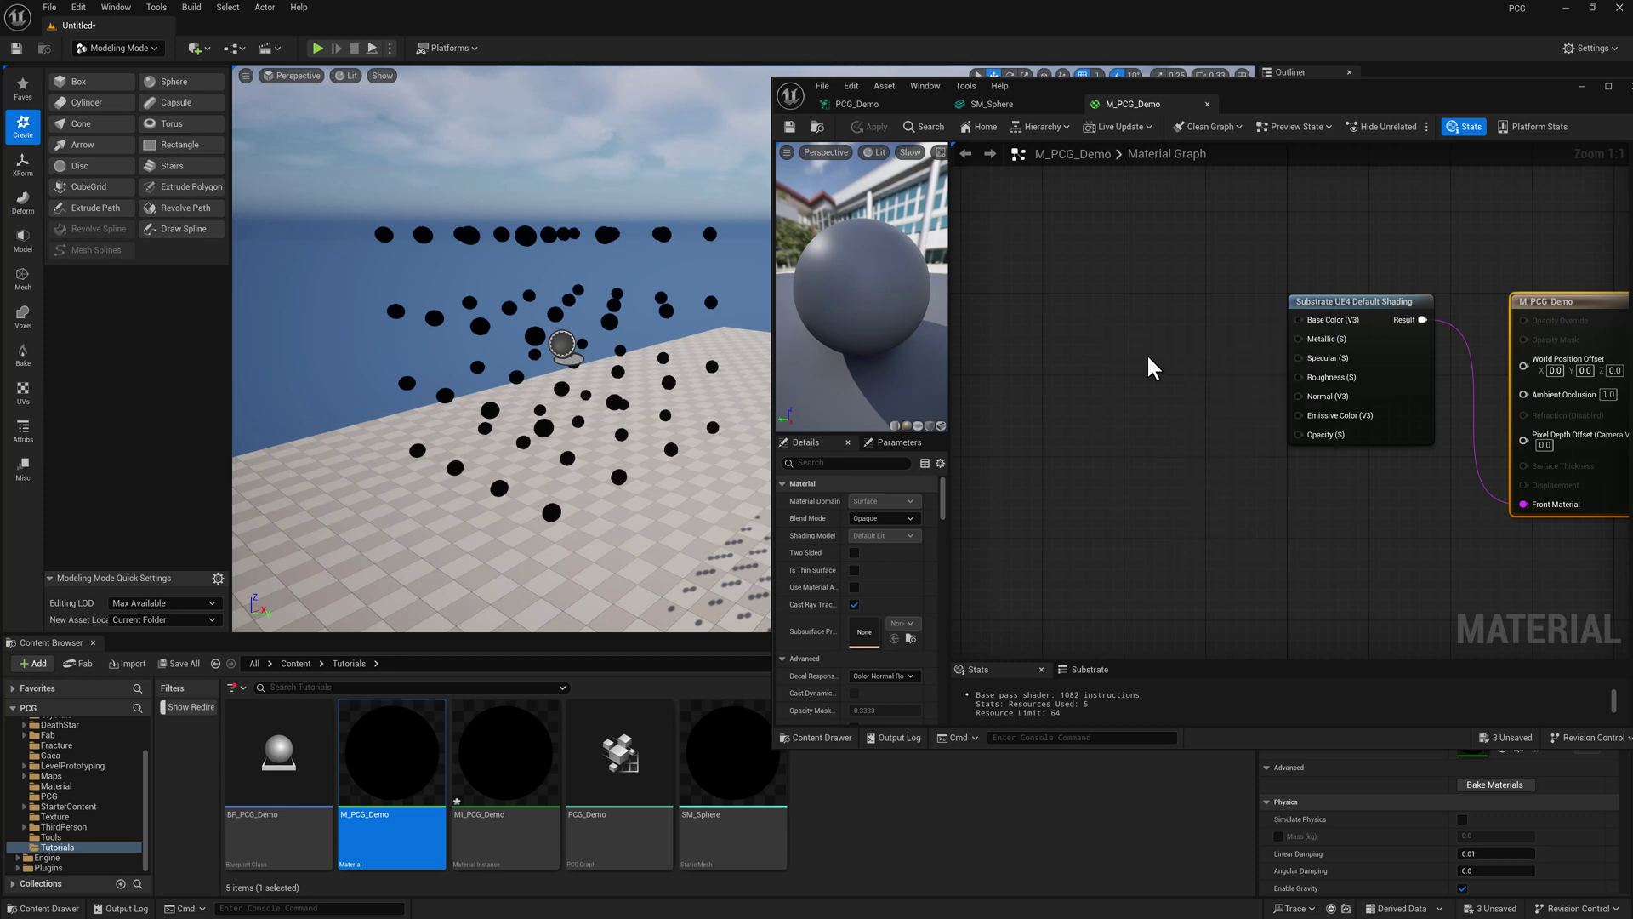
pyautogui.moveTo(1149, 326); pyautogui.dragTo(1111, 302)
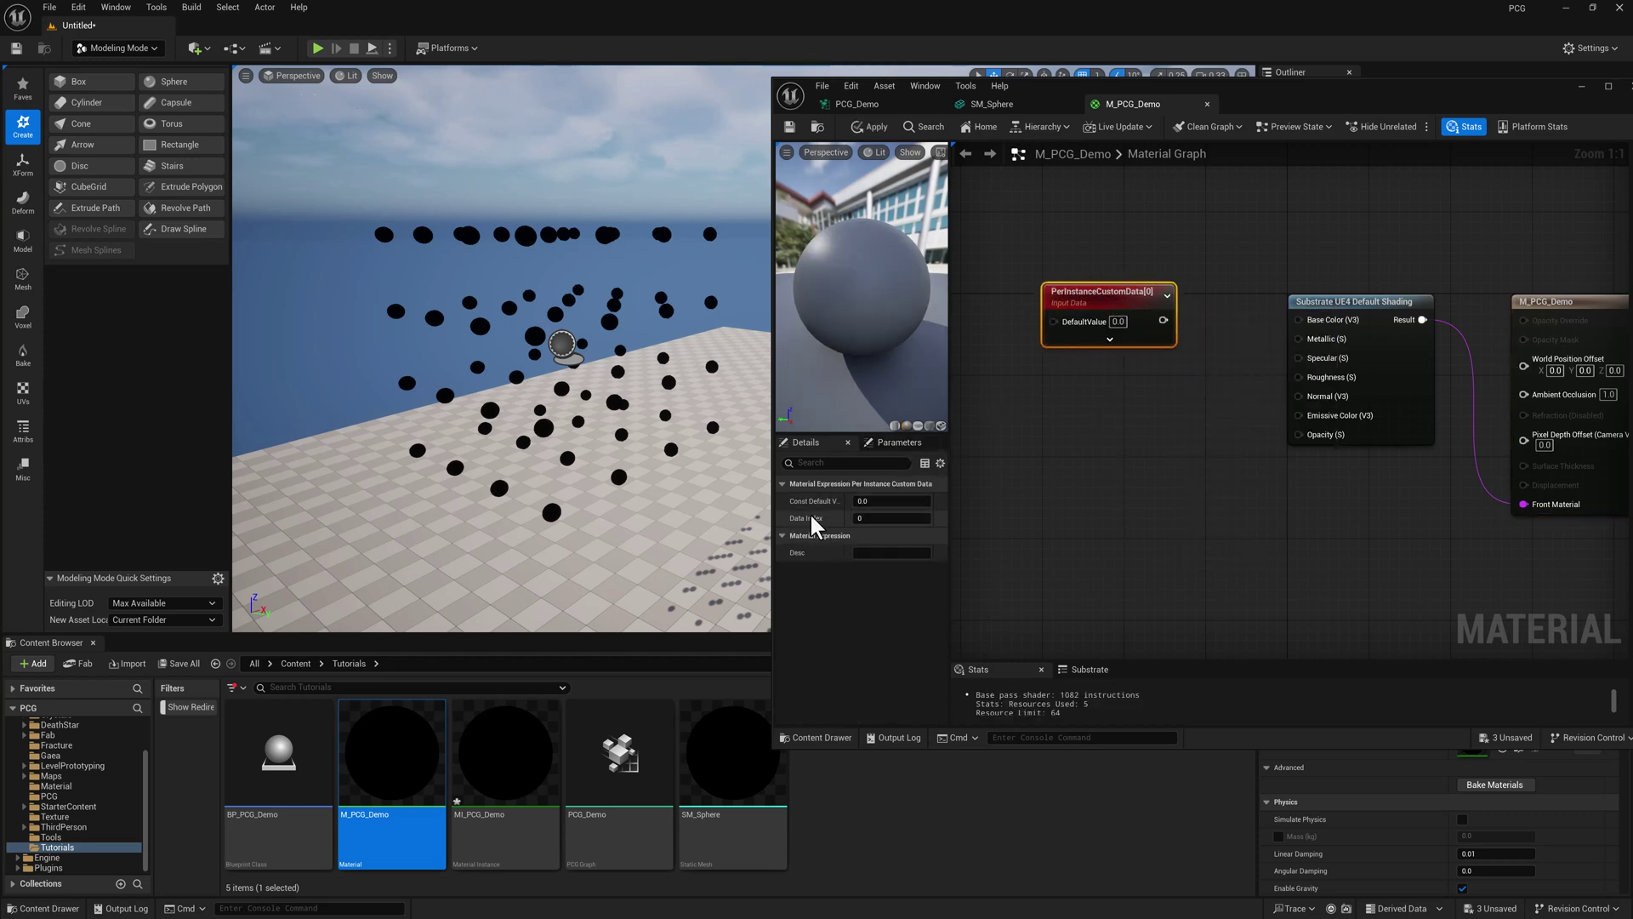
# Check the index order of the attribute selectors on the Static Mesh Spawner in the PCG_Demo graph
pyautogui.click(881, 106)
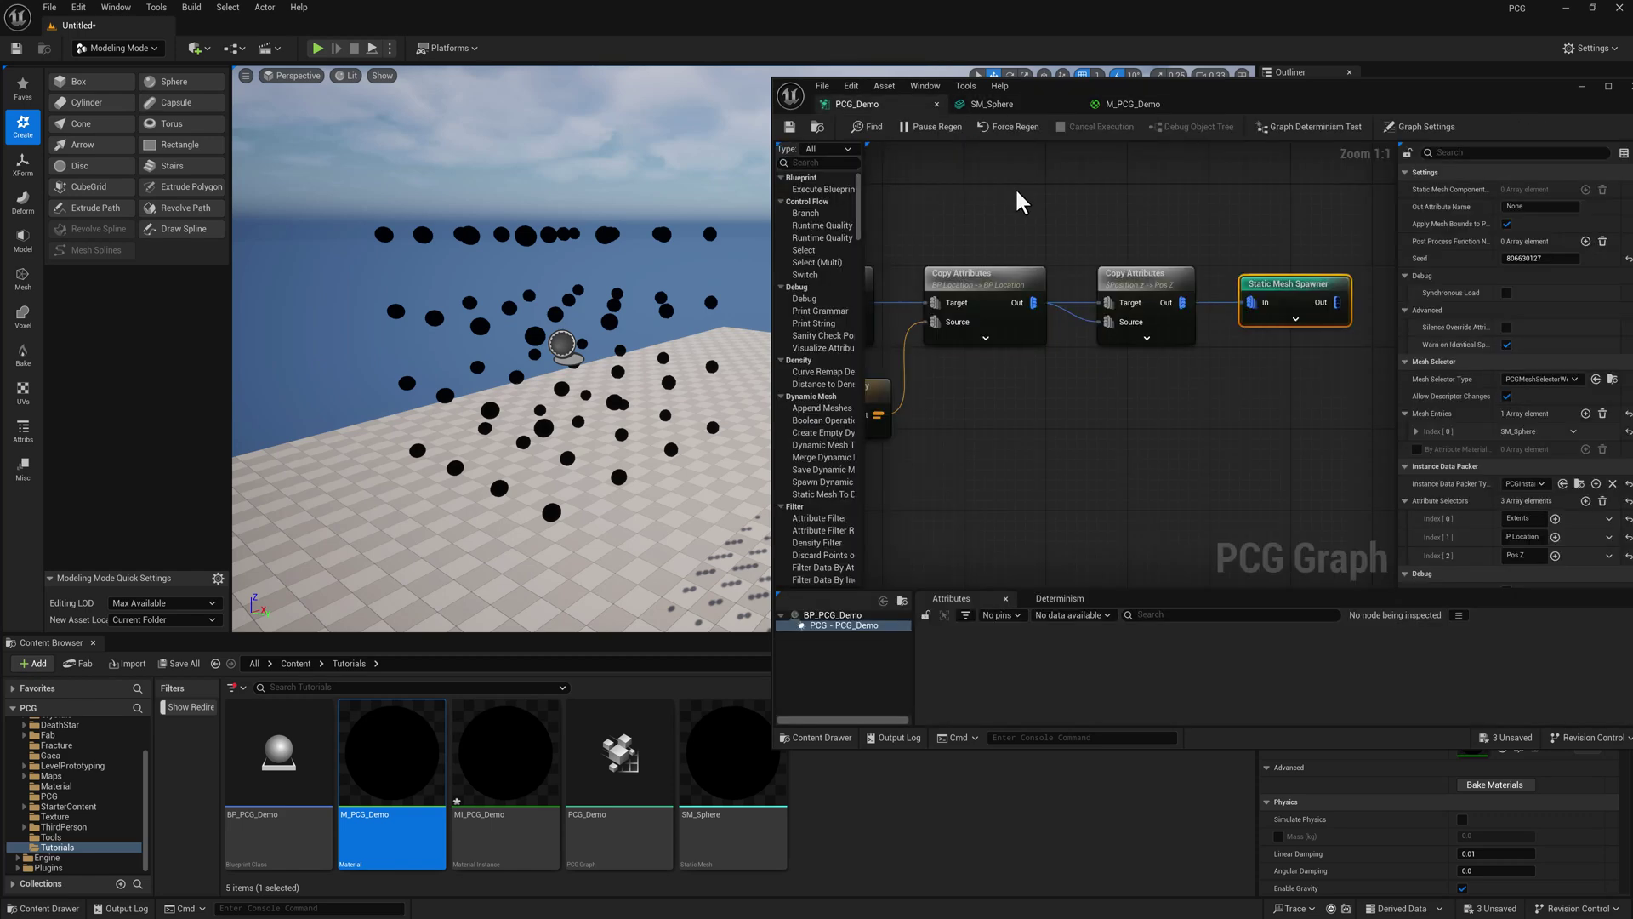
pyautogui.click(1507, 538)
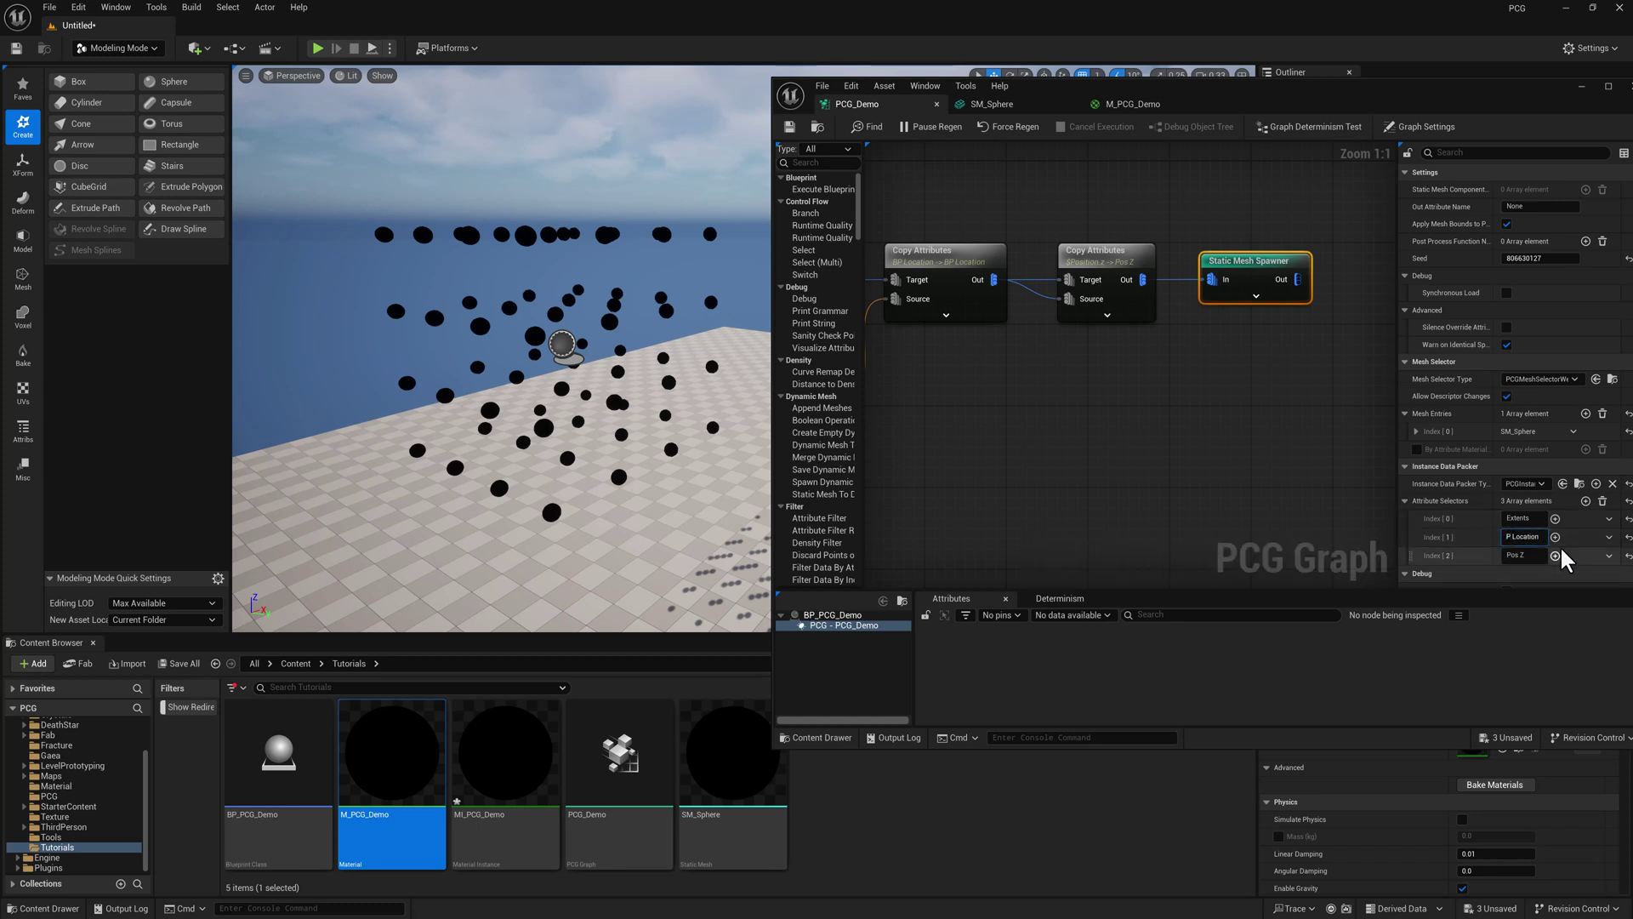
pyautogui.write('B')
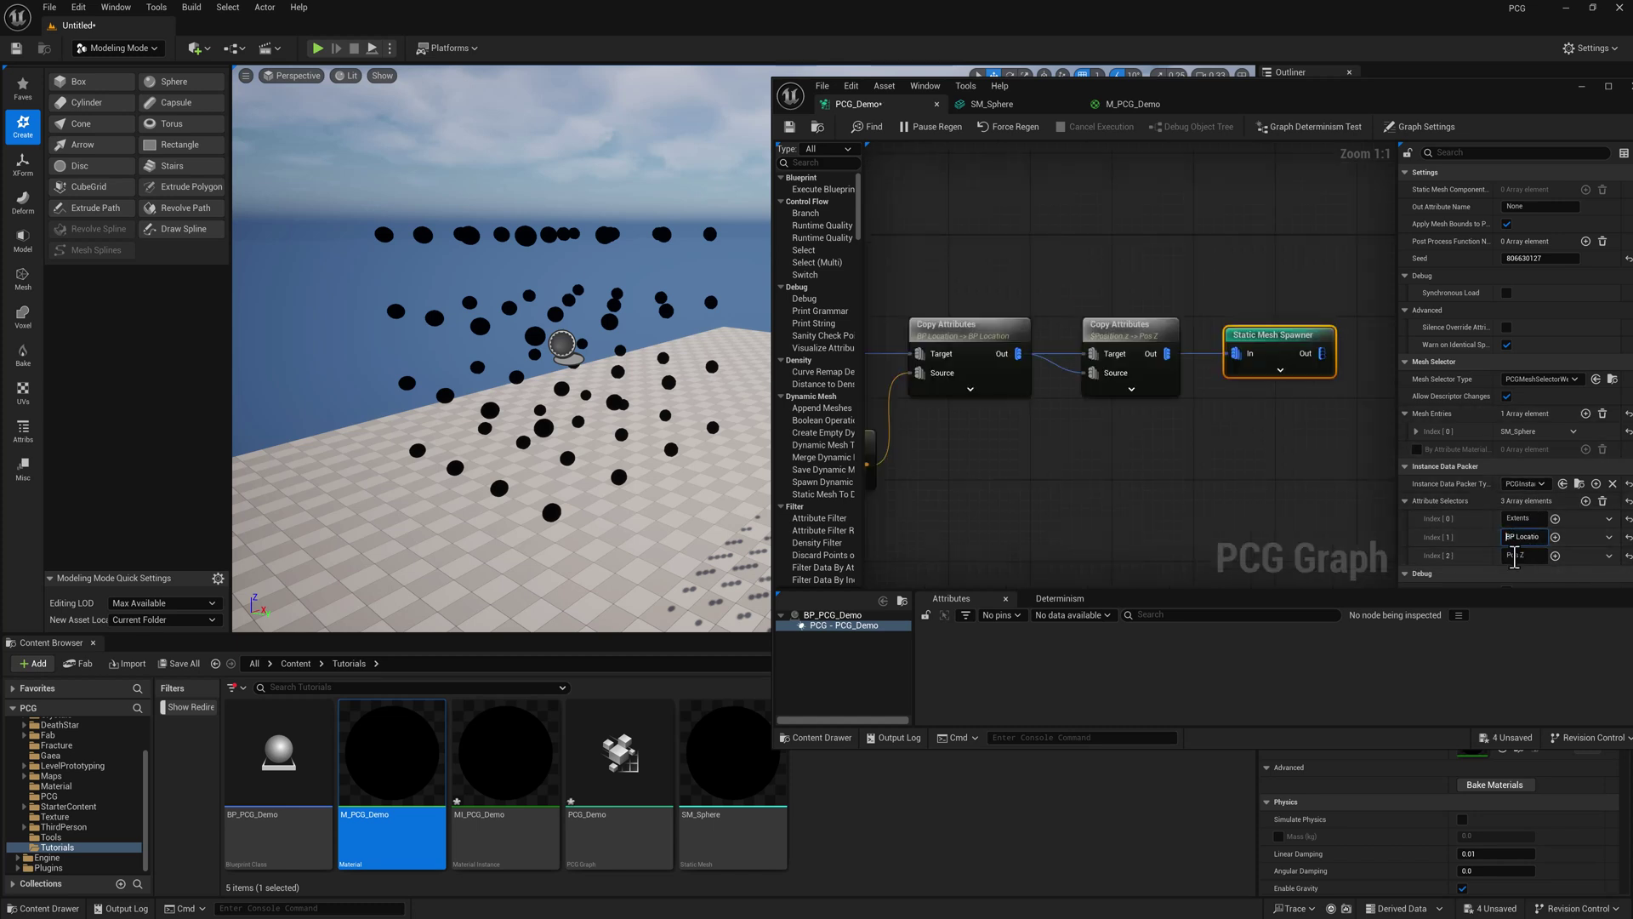
pyautogui.hotkey('ctrl', 'a')
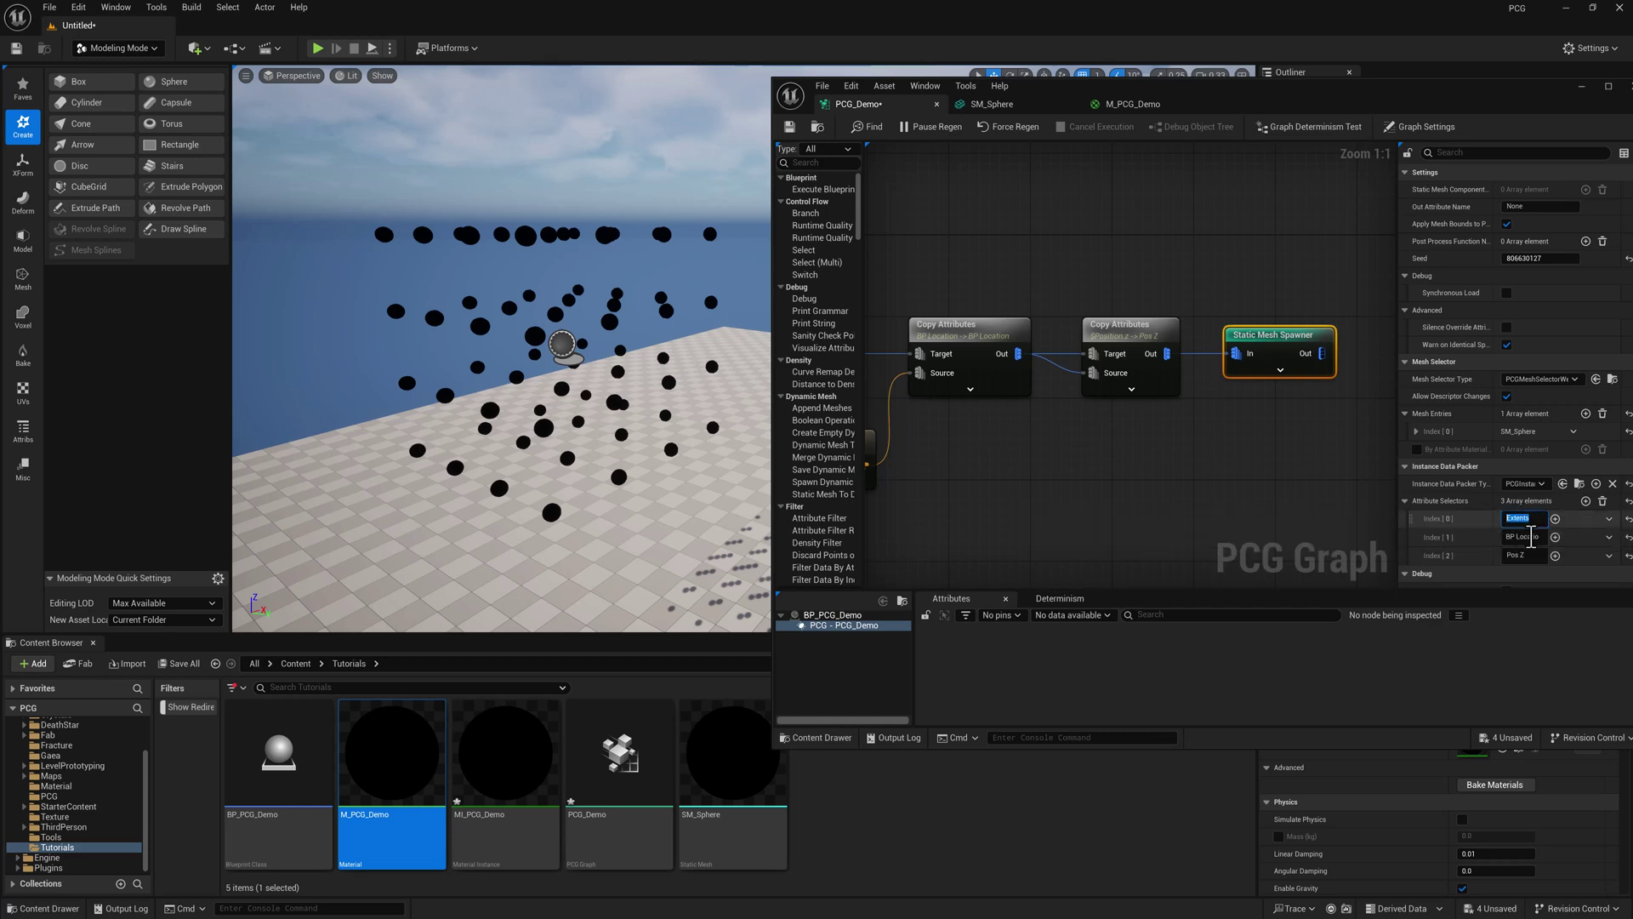
pyautogui.click(1514, 557)
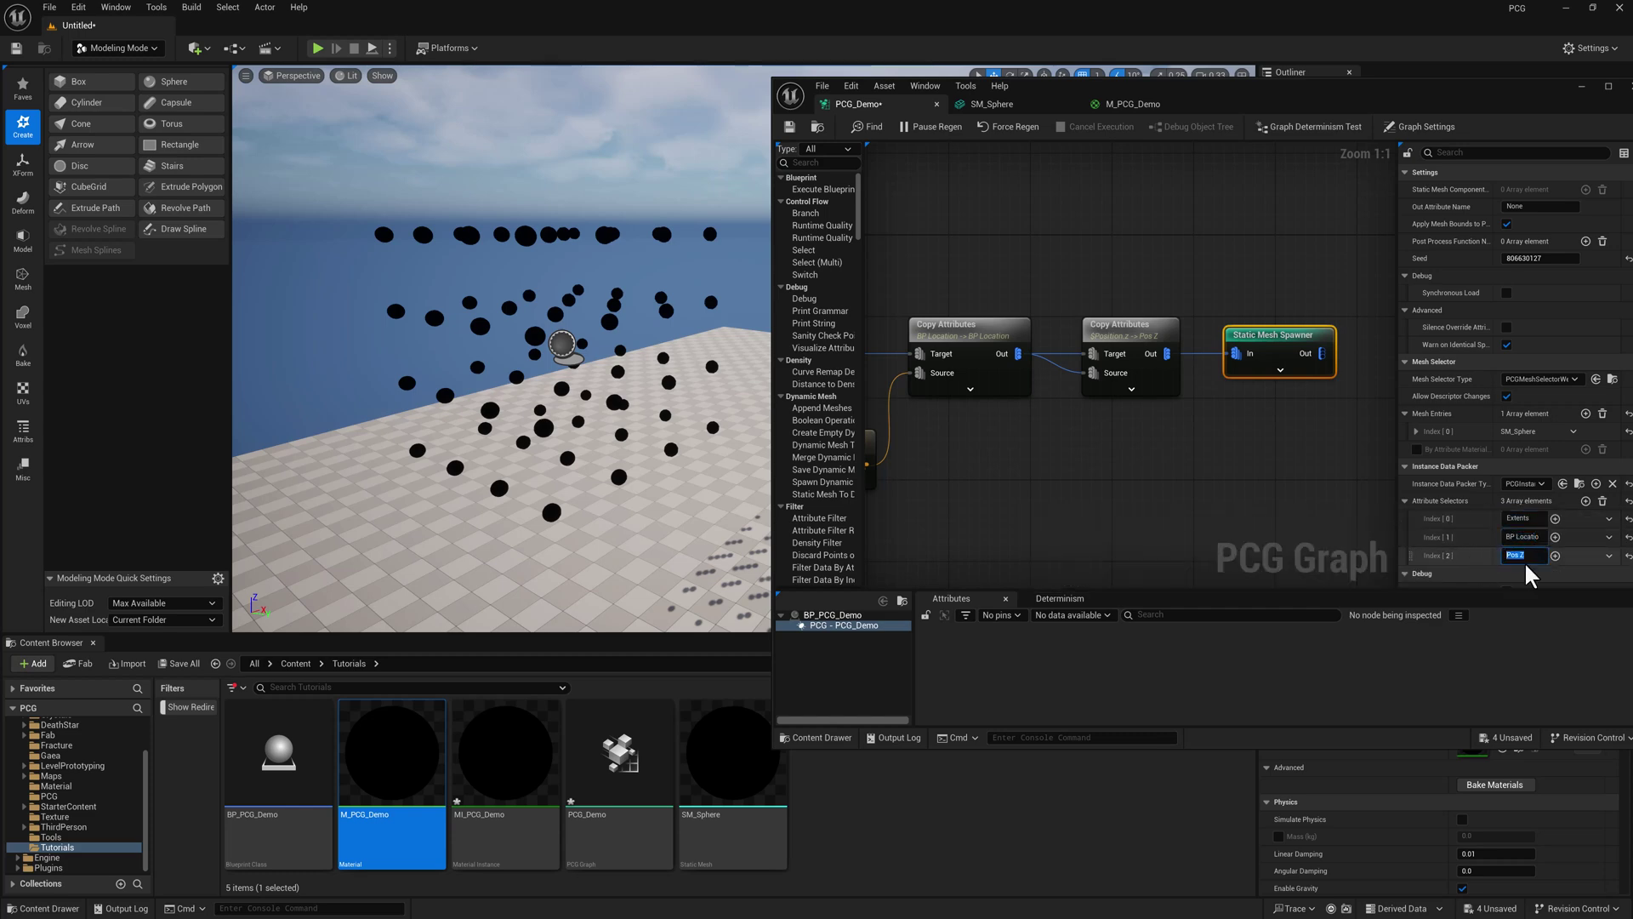
# Describe the material's PerInstanceCustomData node as Extents, and place a duplicate below it with Data Index 1
pyautogui.click(1121, 105)
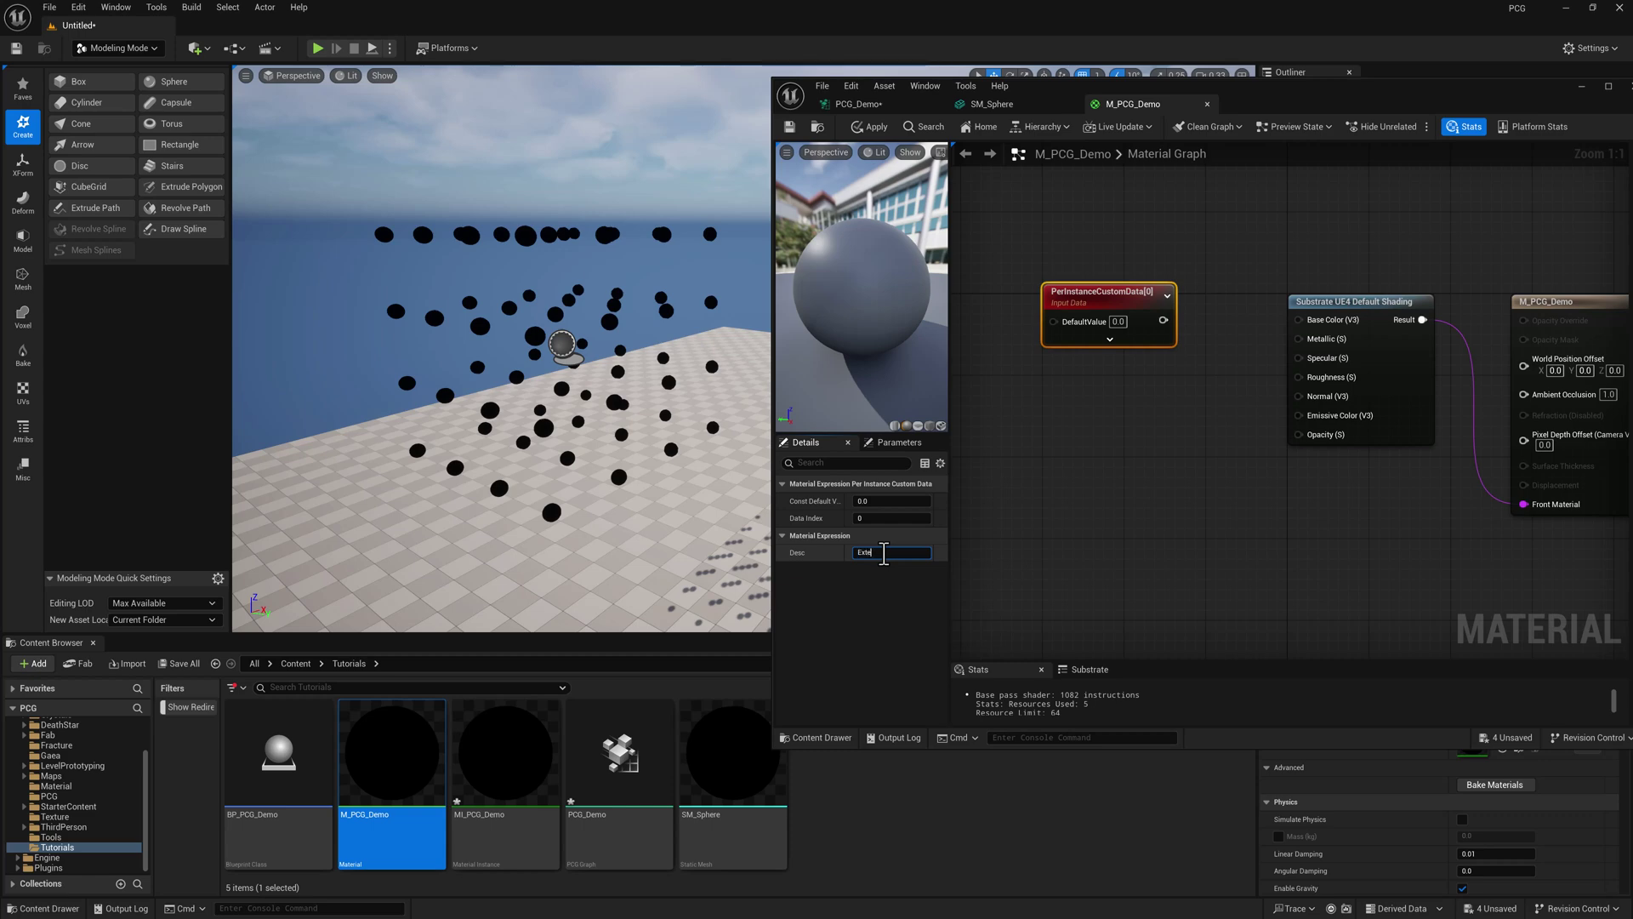
pyautogui.press('Return')
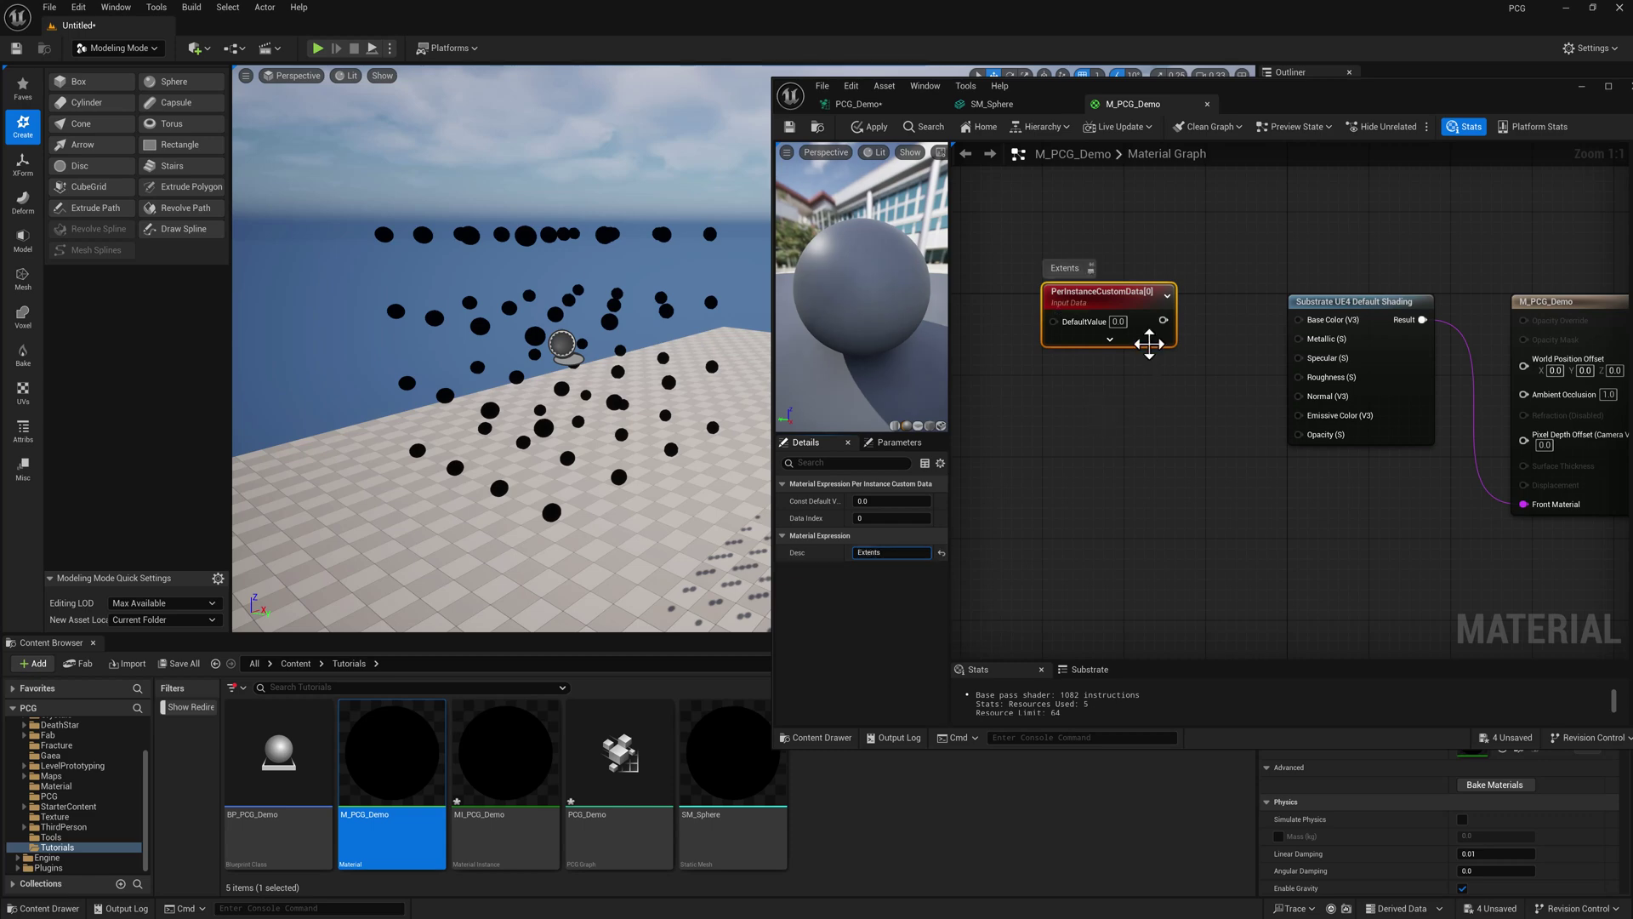
pyautogui.hotkey('ctrl', 'd')
pyautogui.moveTo(1203, 367); pyautogui.dragTo(1098, 381)
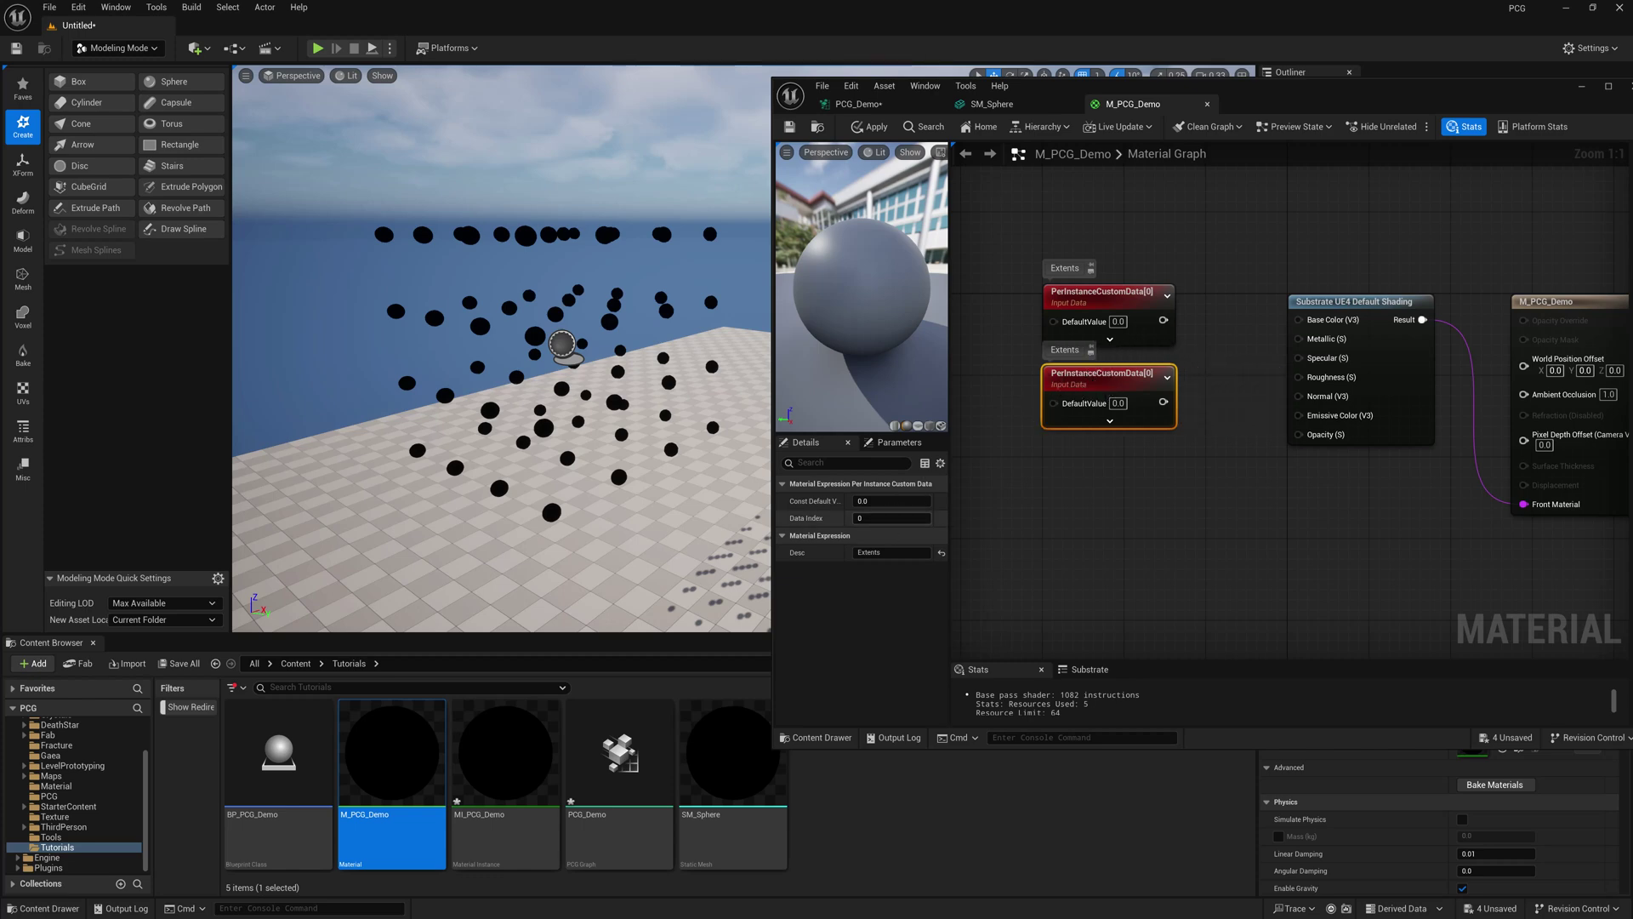
pyautogui.click(866, 517)
pyautogui.write('1')
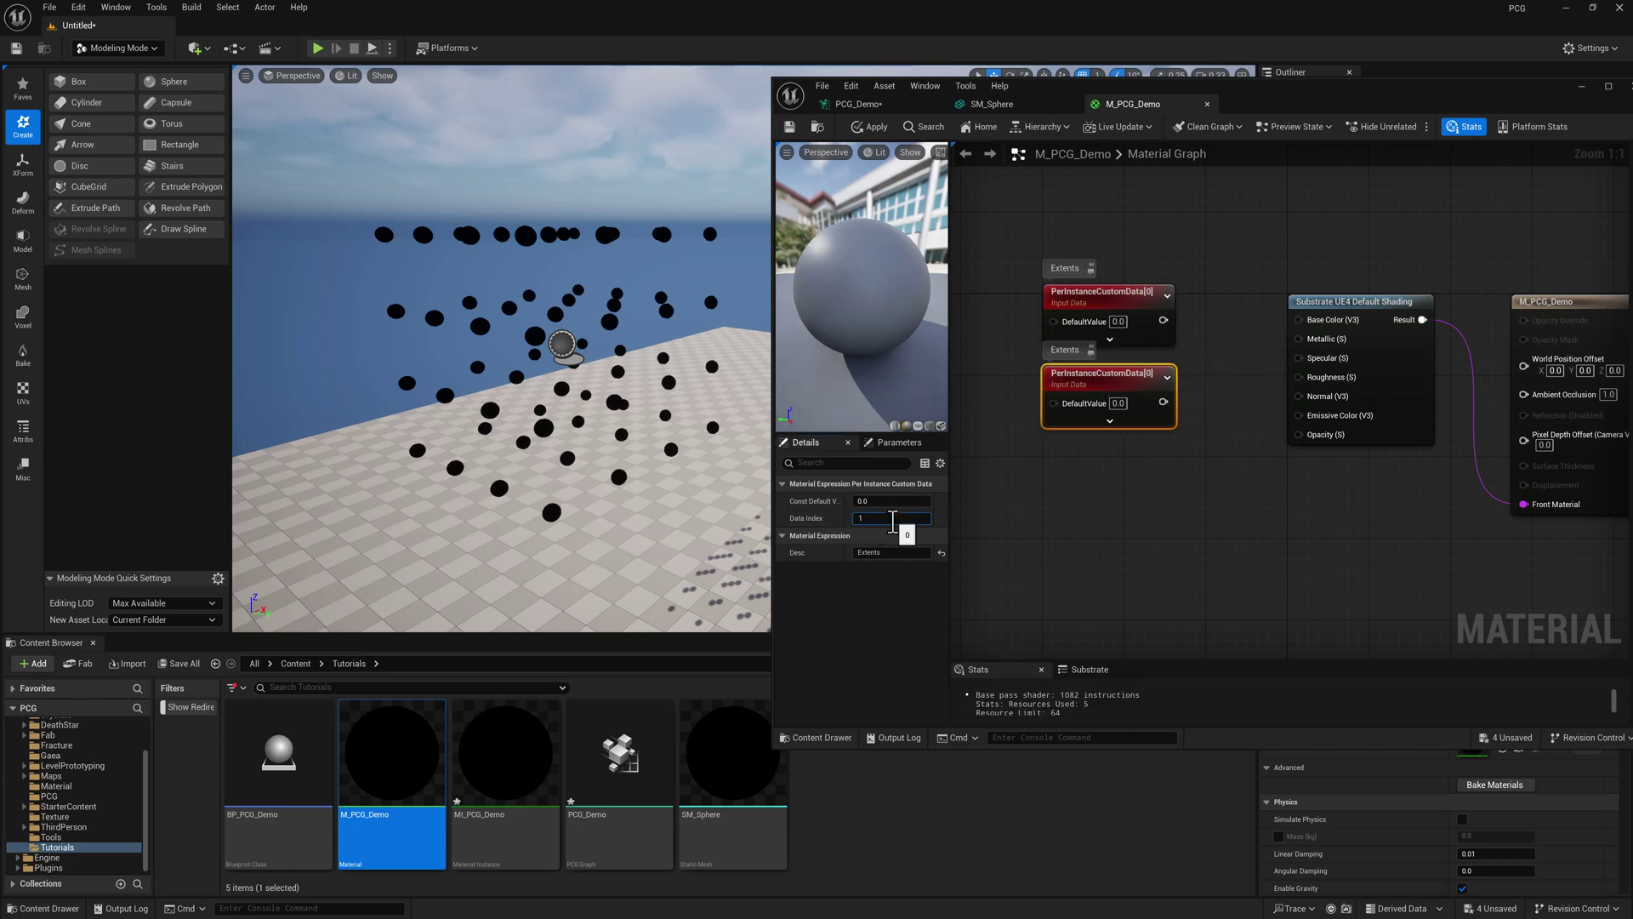
# Check the spawner's attribute order, and set the description of the Data Index 1 node to BP location, spacing it below the Extents node
pyautogui.click(874, 103)
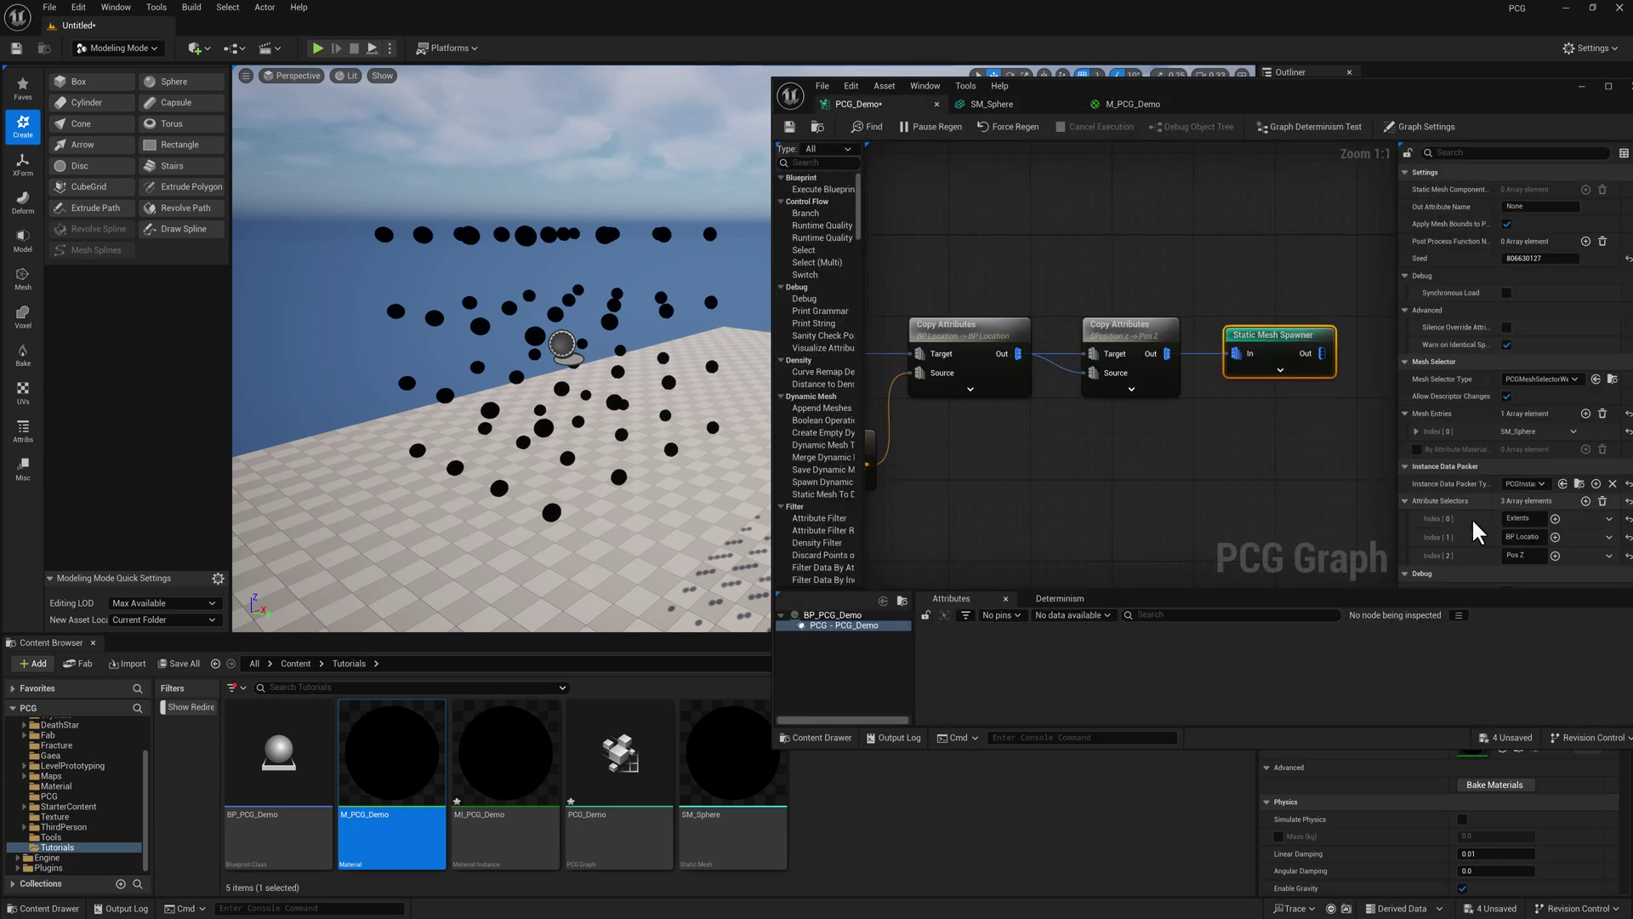
pyautogui.click(1132, 104)
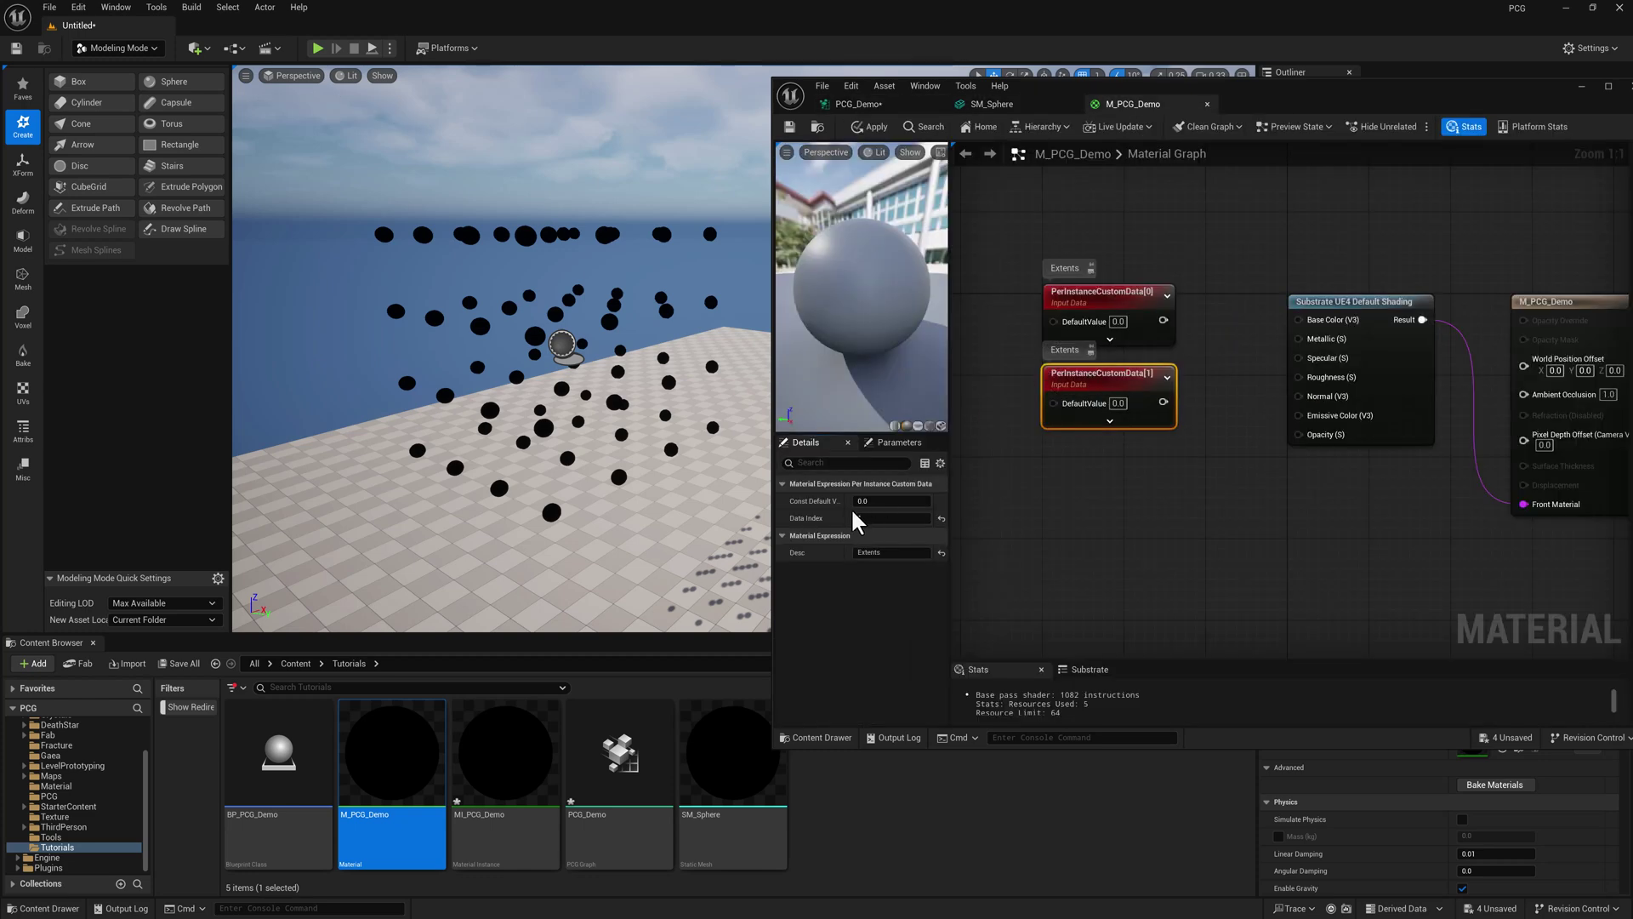
pyautogui.moveTo(1087, 379); pyautogui.dragTo(1087, 400)
pyautogui.click(868, 553)
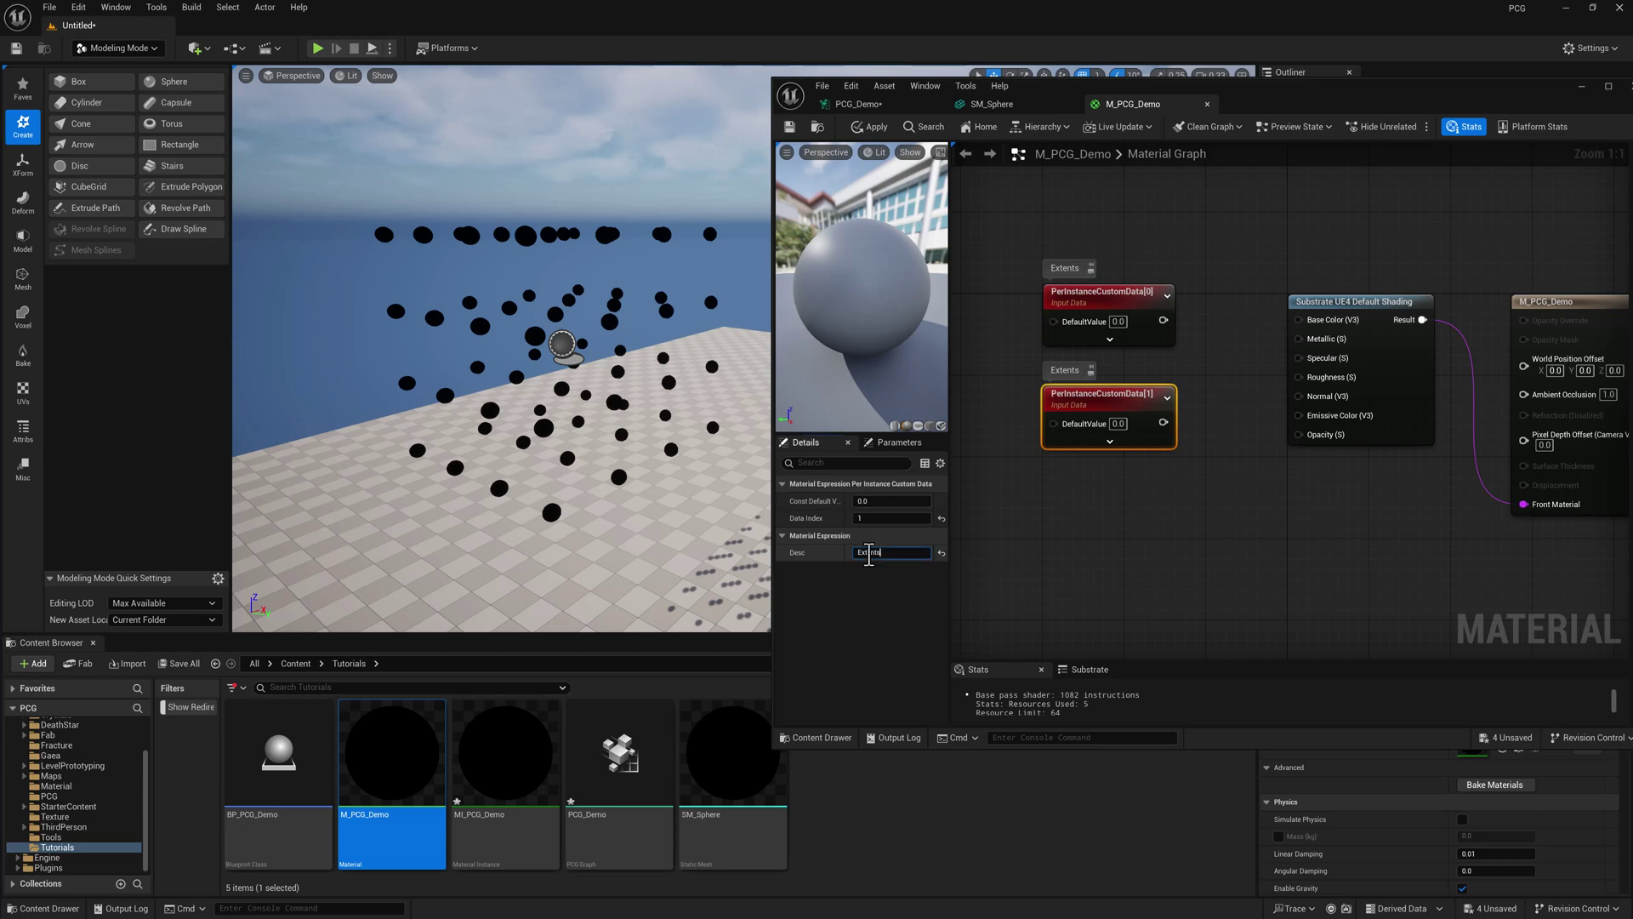
pyautogui.hotkey('ctrl', 'a')
pyautogui.write('BP location')
pyautogui.press('Return')
# Duplicate the BP location node below it with Data Index 2 and description Pos Z, and move the three custom data nodes away from the shading node
pyautogui.hotkey('ctrl', 'd')
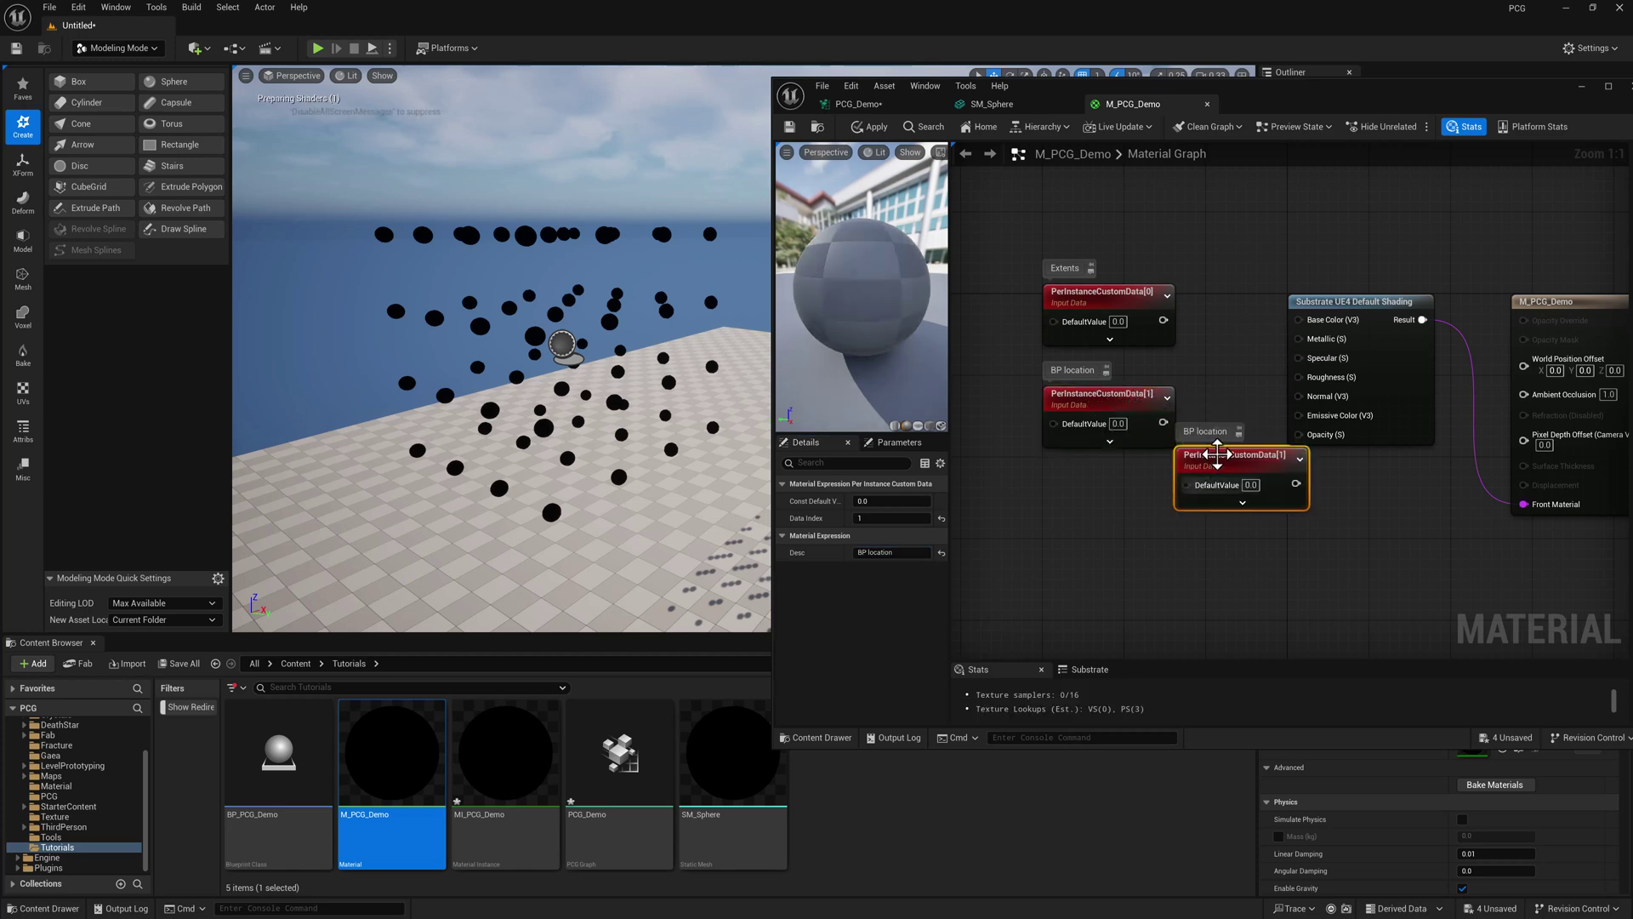
pyautogui.moveTo(1203, 454); pyautogui.dragTo(1068, 485)
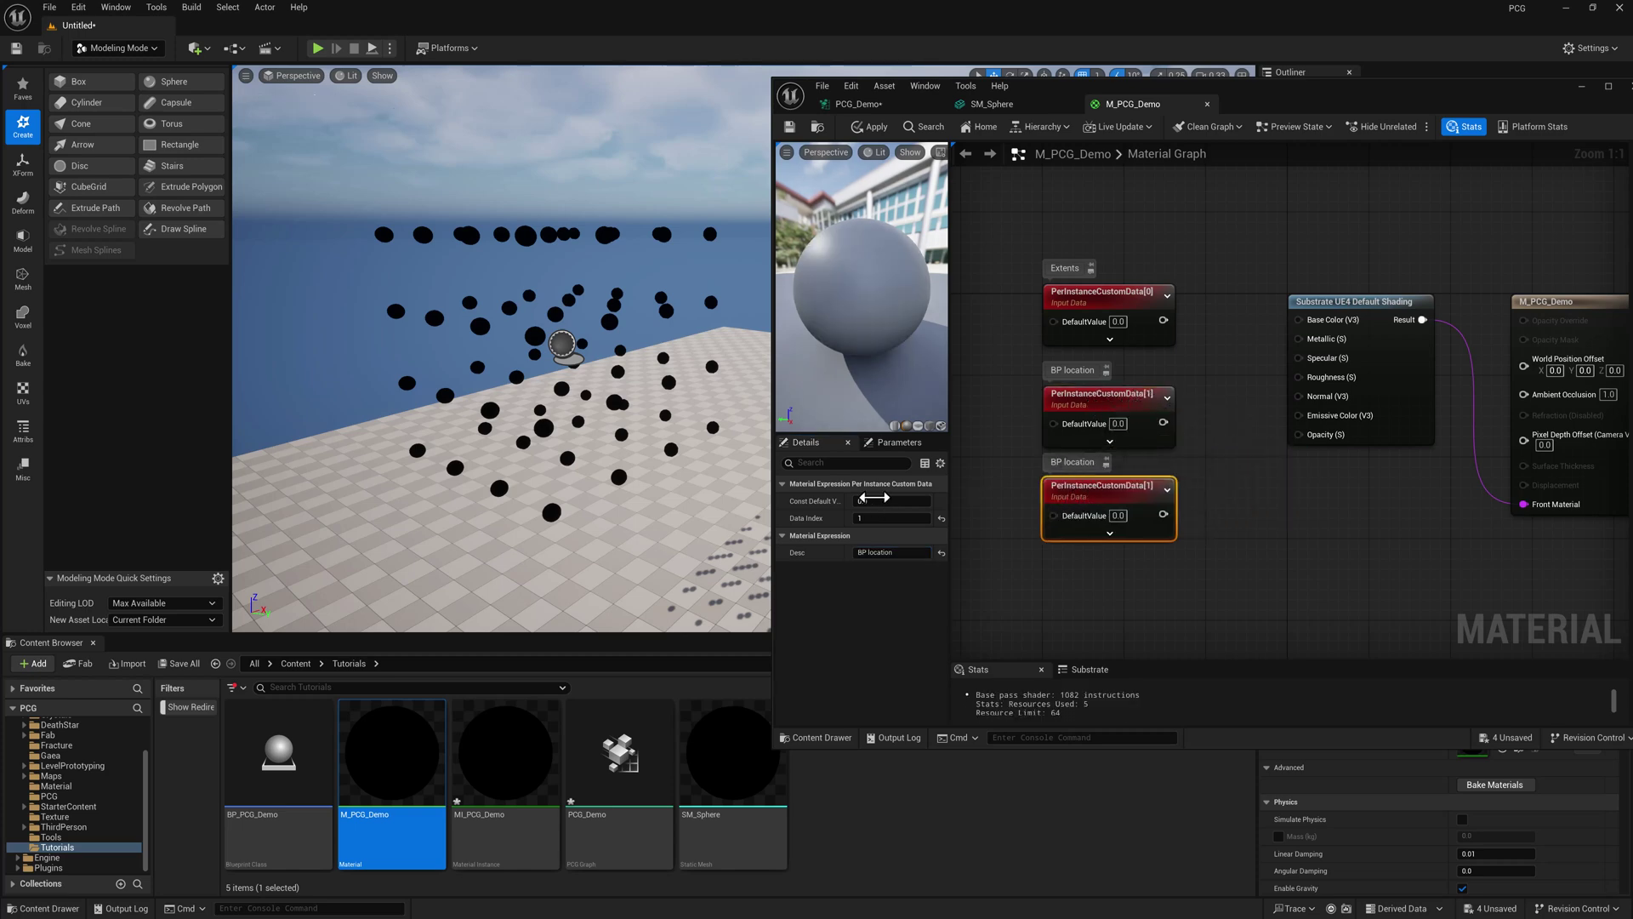
pyautogui.click(913, 519)
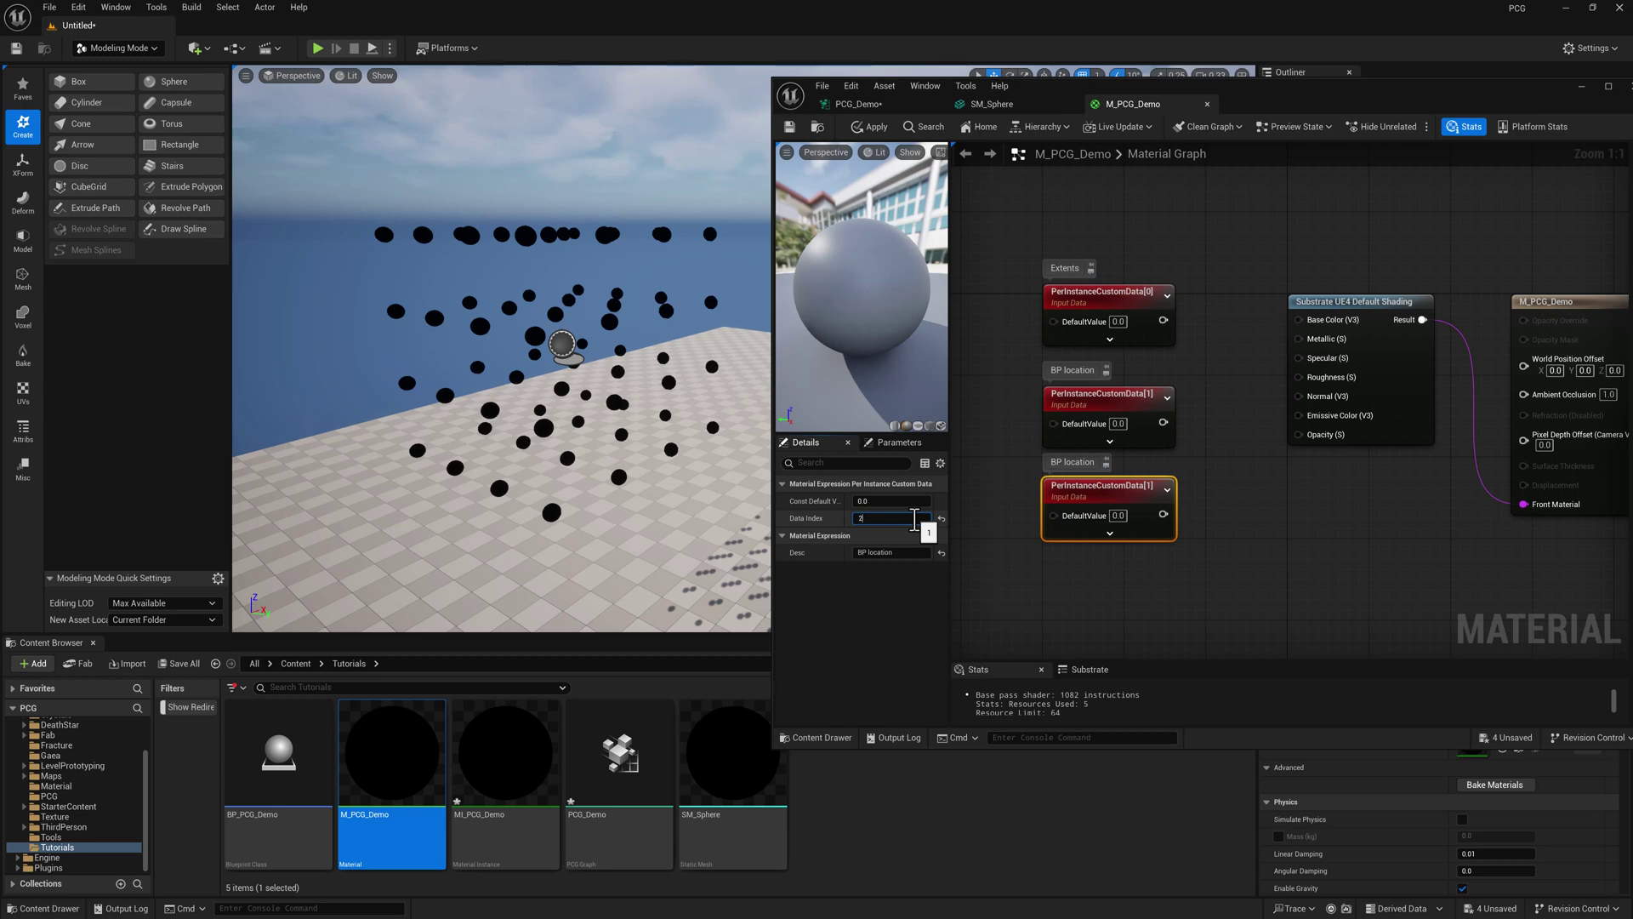
pyautogui.press('Return')
pyautogui.press('Tab')
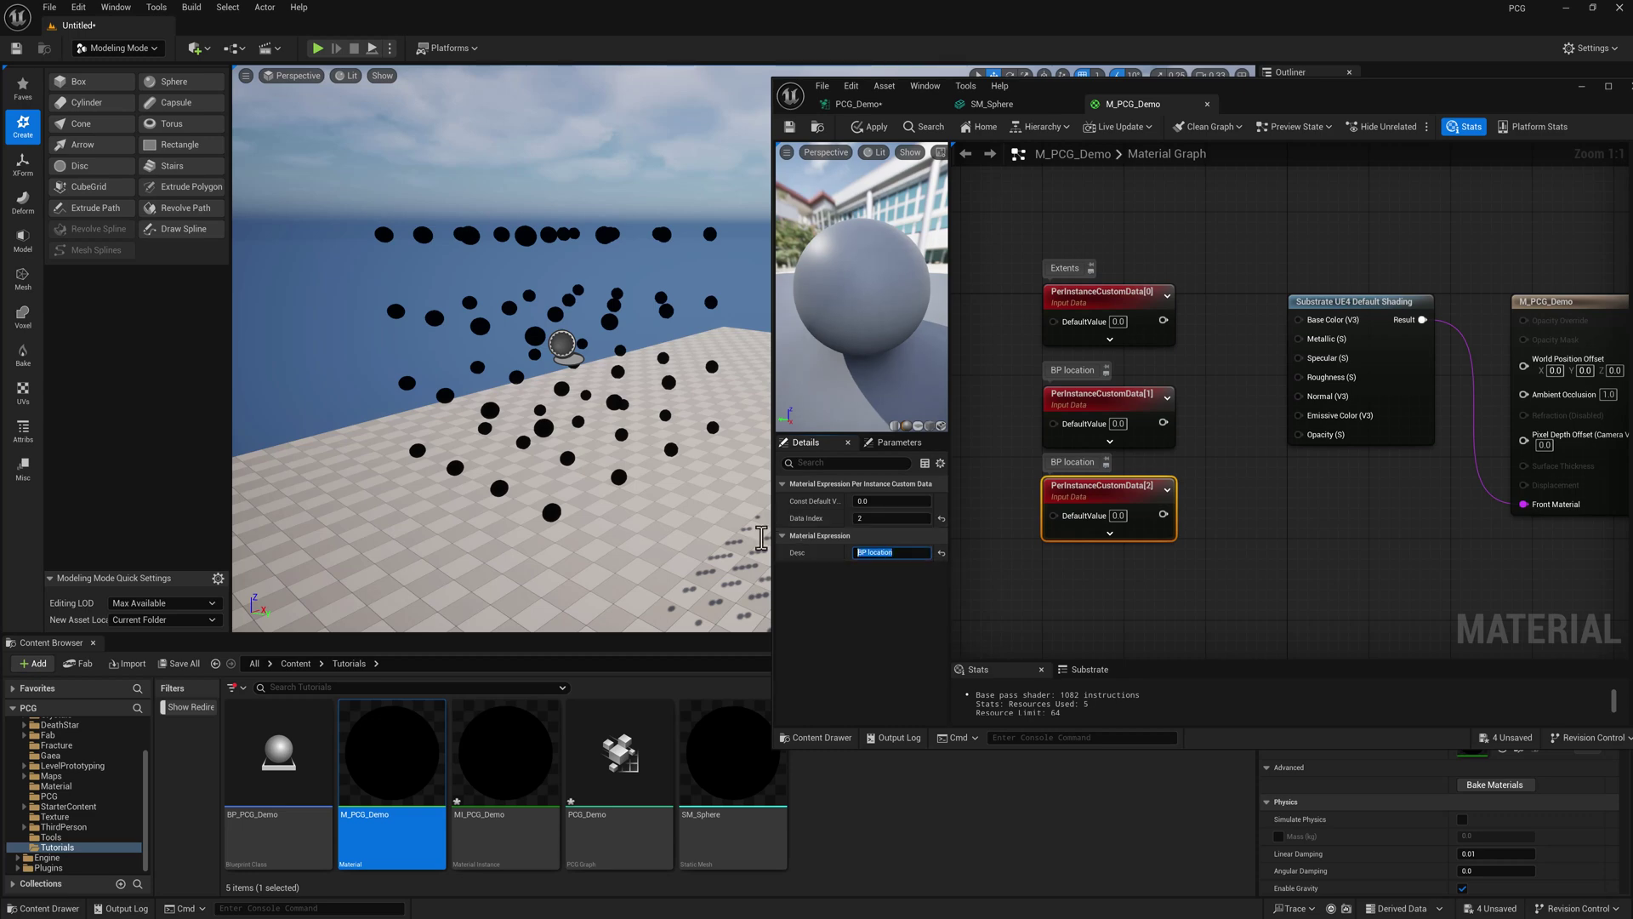
pyautogui.write('Pos Z')
pyautogui.moveTo(1227, 299); pyautogui.dragTo(1007, 481)
pyautogui.moveTo(1102, 458); pyautogui.dragTo(1150, 461, button='right')
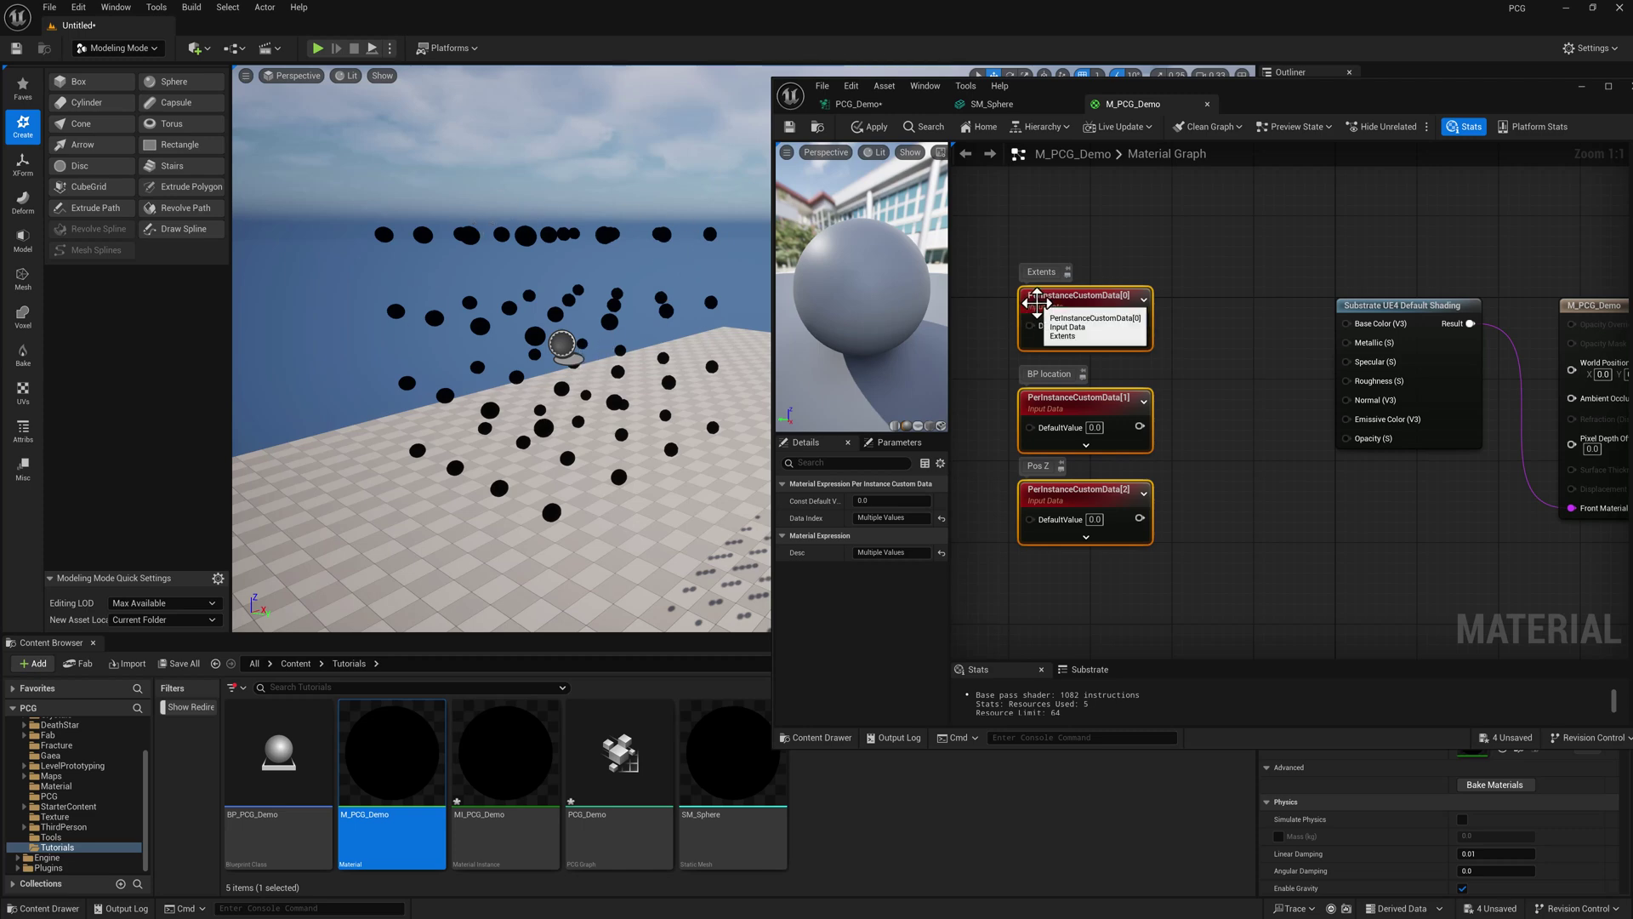
# Add a RemapValueRange node between the custom data nodes and the Substrate shading node
pyautogui.rightClick(1217, 372)
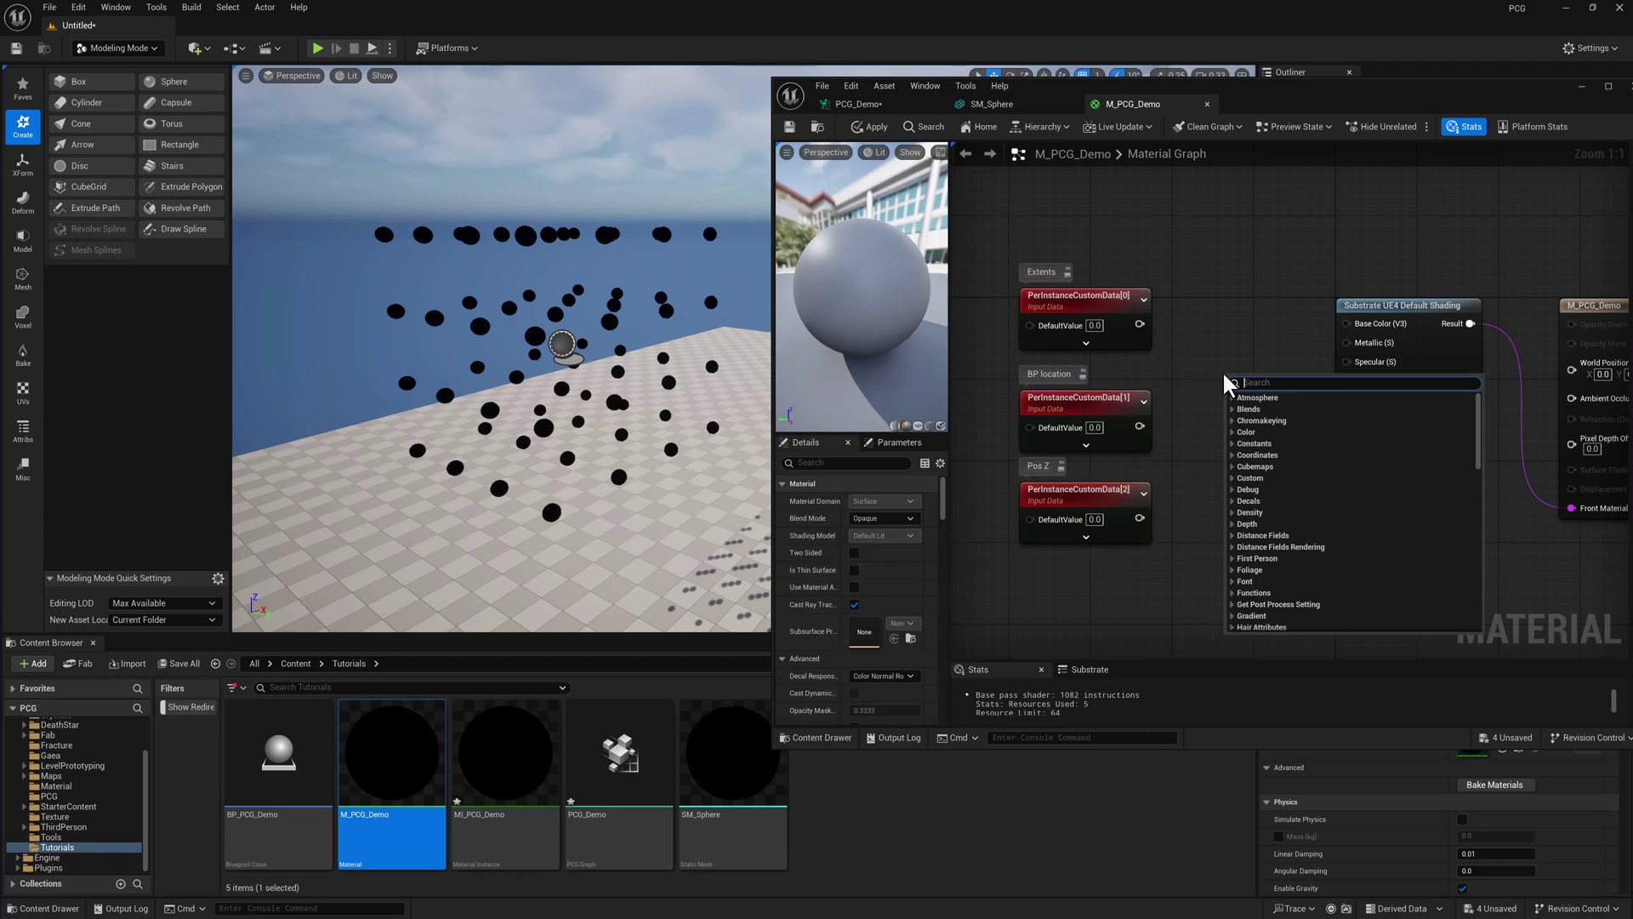
pyautogui.write('range')
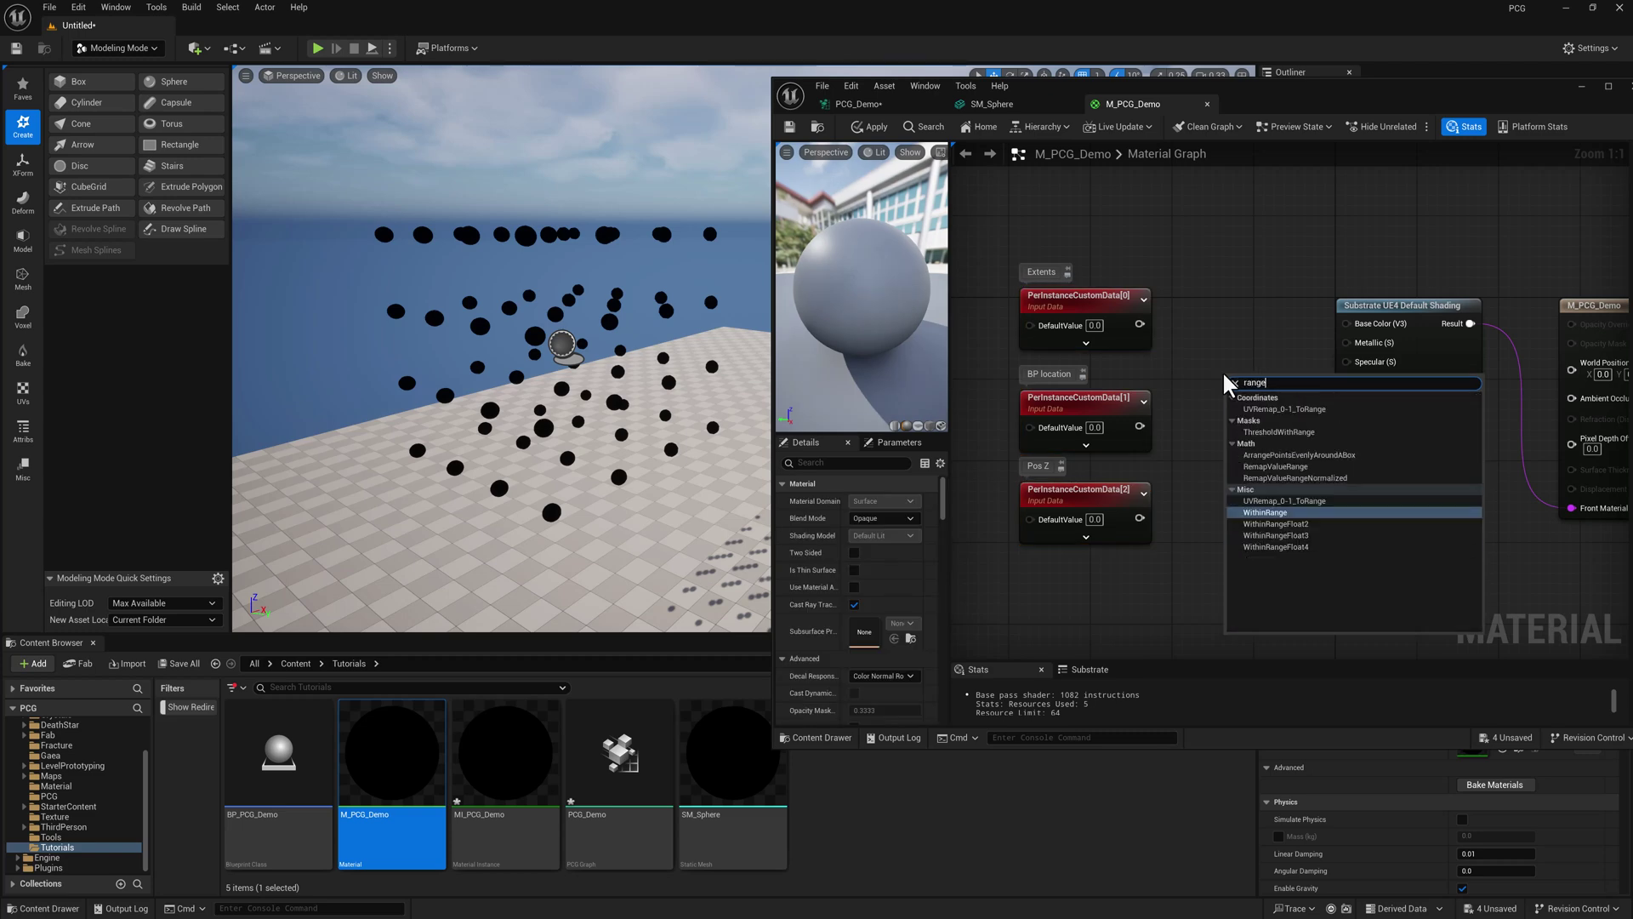
pyautogui.click(1275, 466)
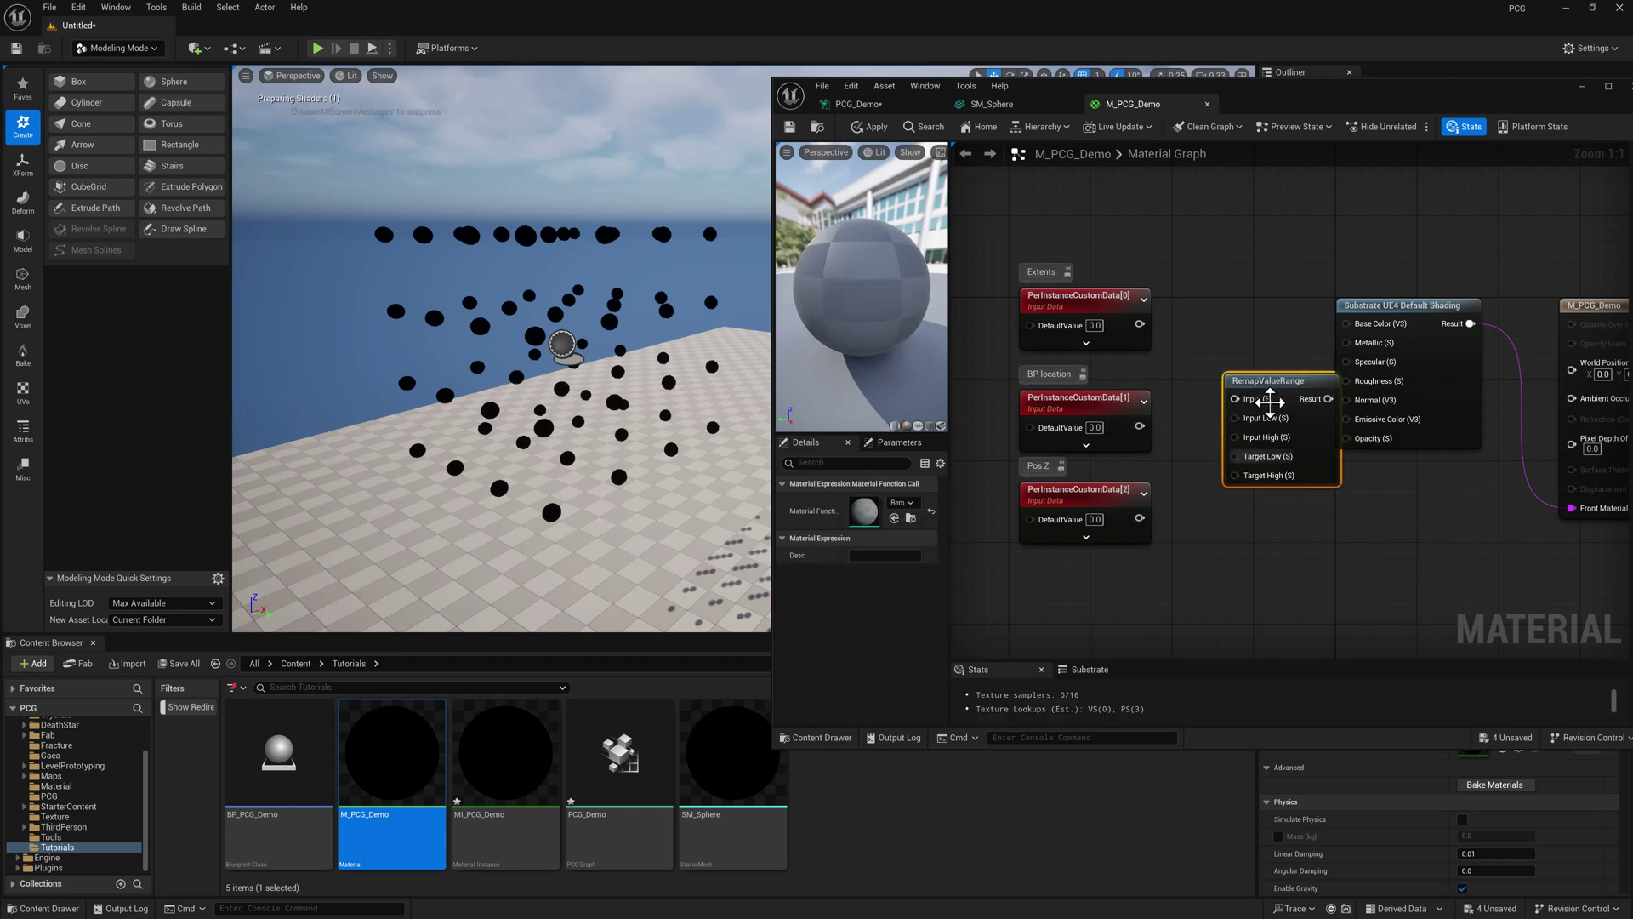
pyautogui.moveTo(1274, 381); pyautogui.dragTo(1244, 347)
pyautogui.moveTo(1272, 317); pyautogui.dragTo(1337, 310, button='right')
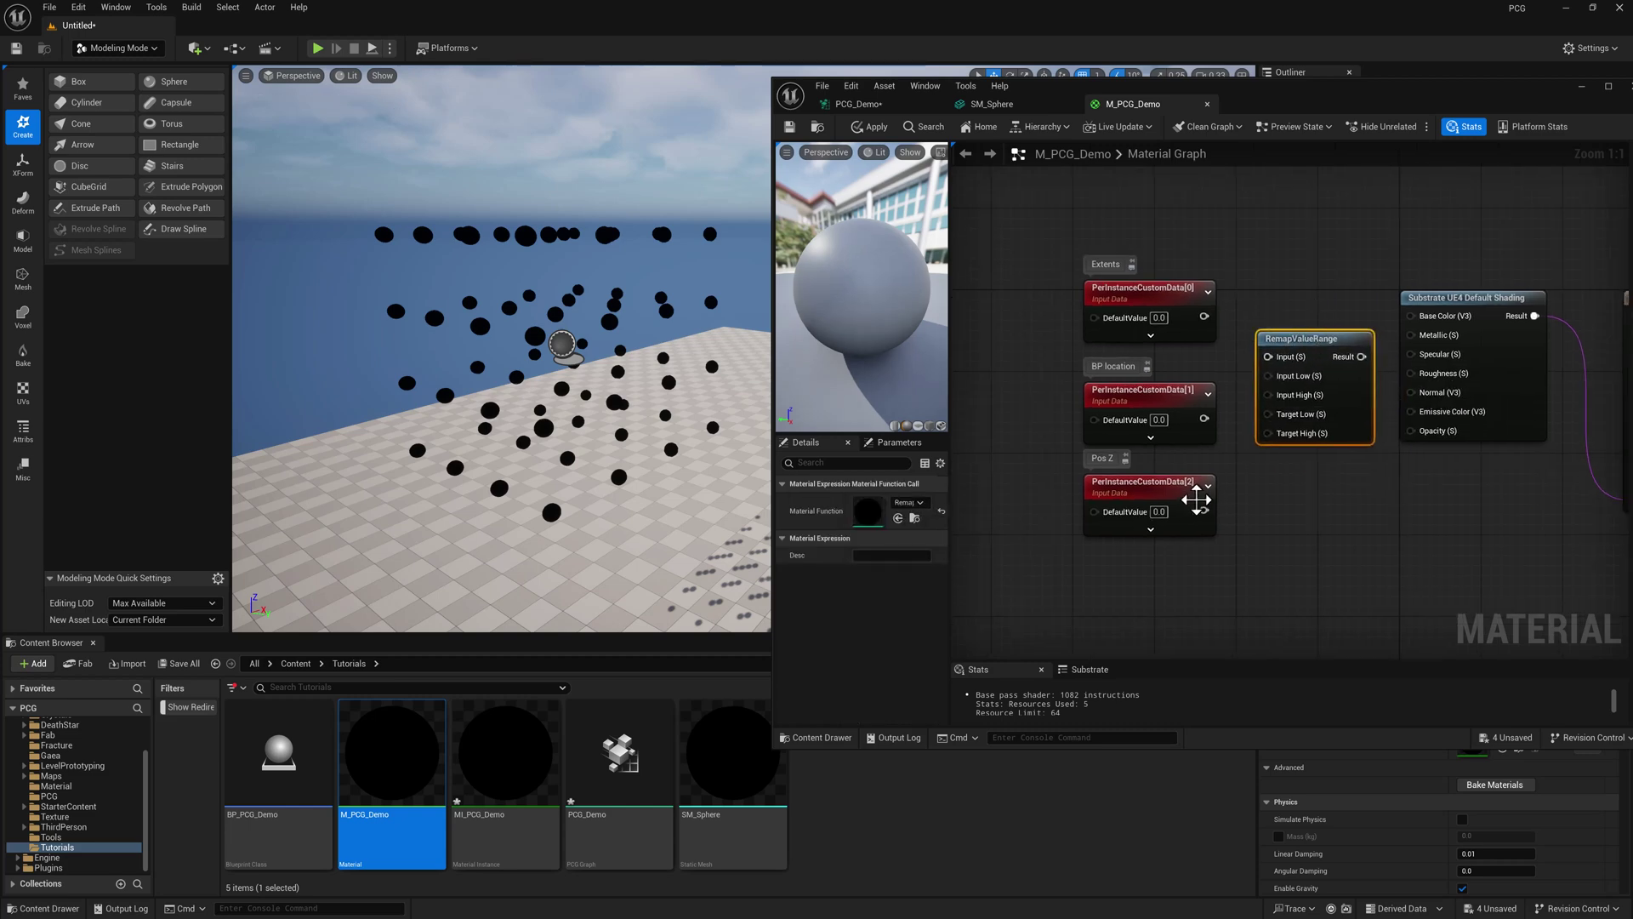
# Add a Constant node below the Pos Z node and place a duplicate of it underneath
pyautogui.rightClick(1153, 563)
pyautogui.write('co')
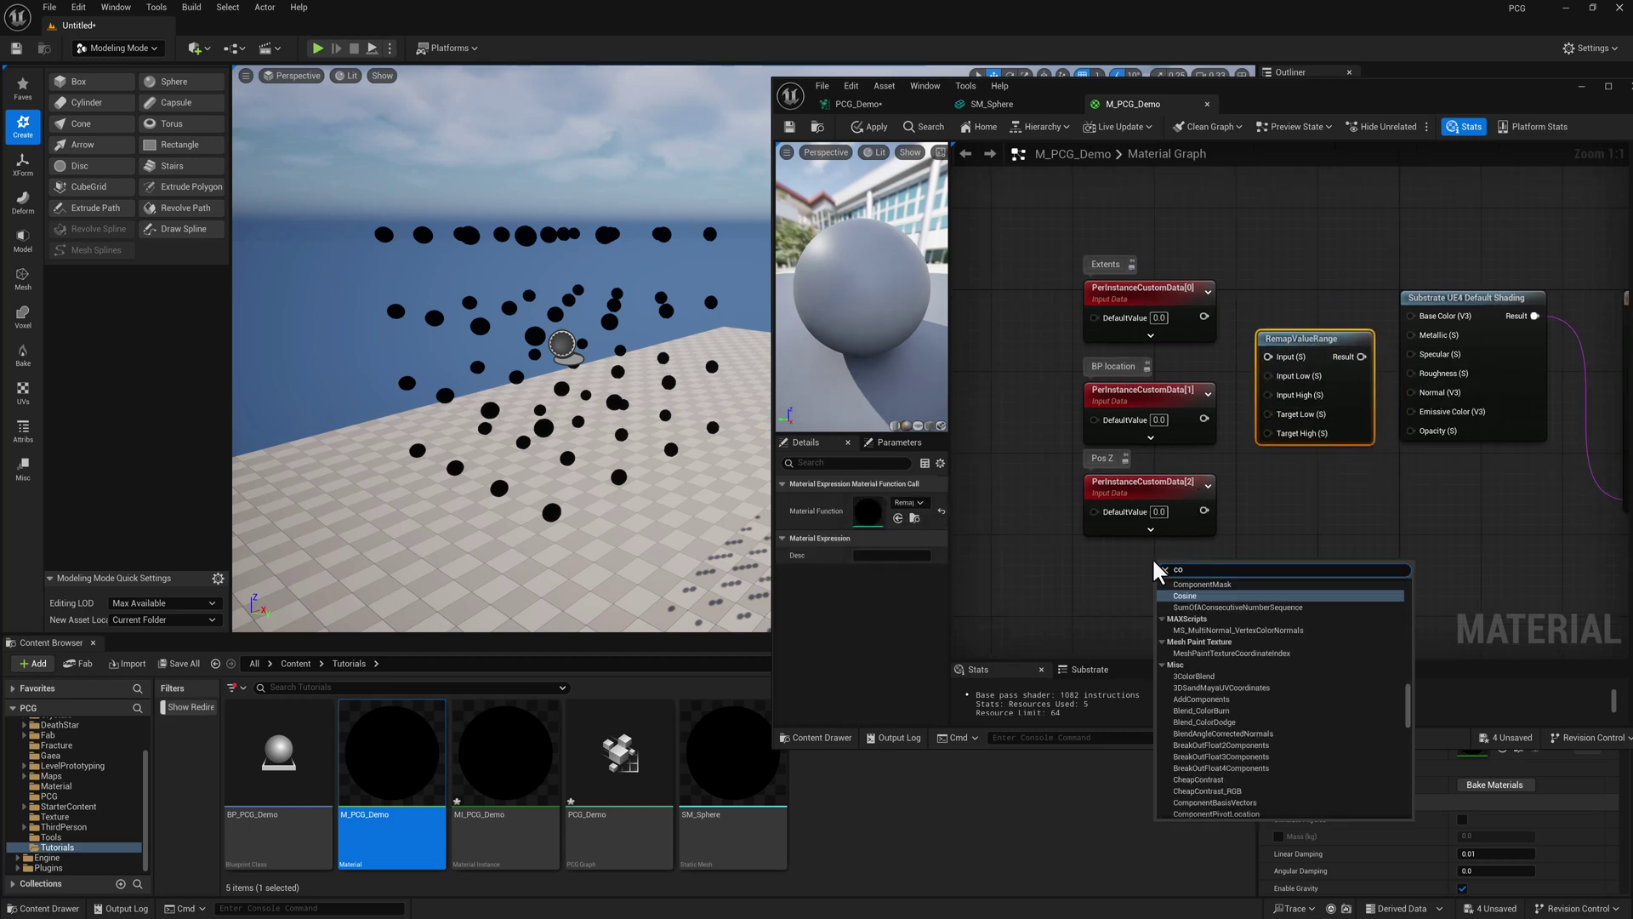
pyautogui.write('ns')
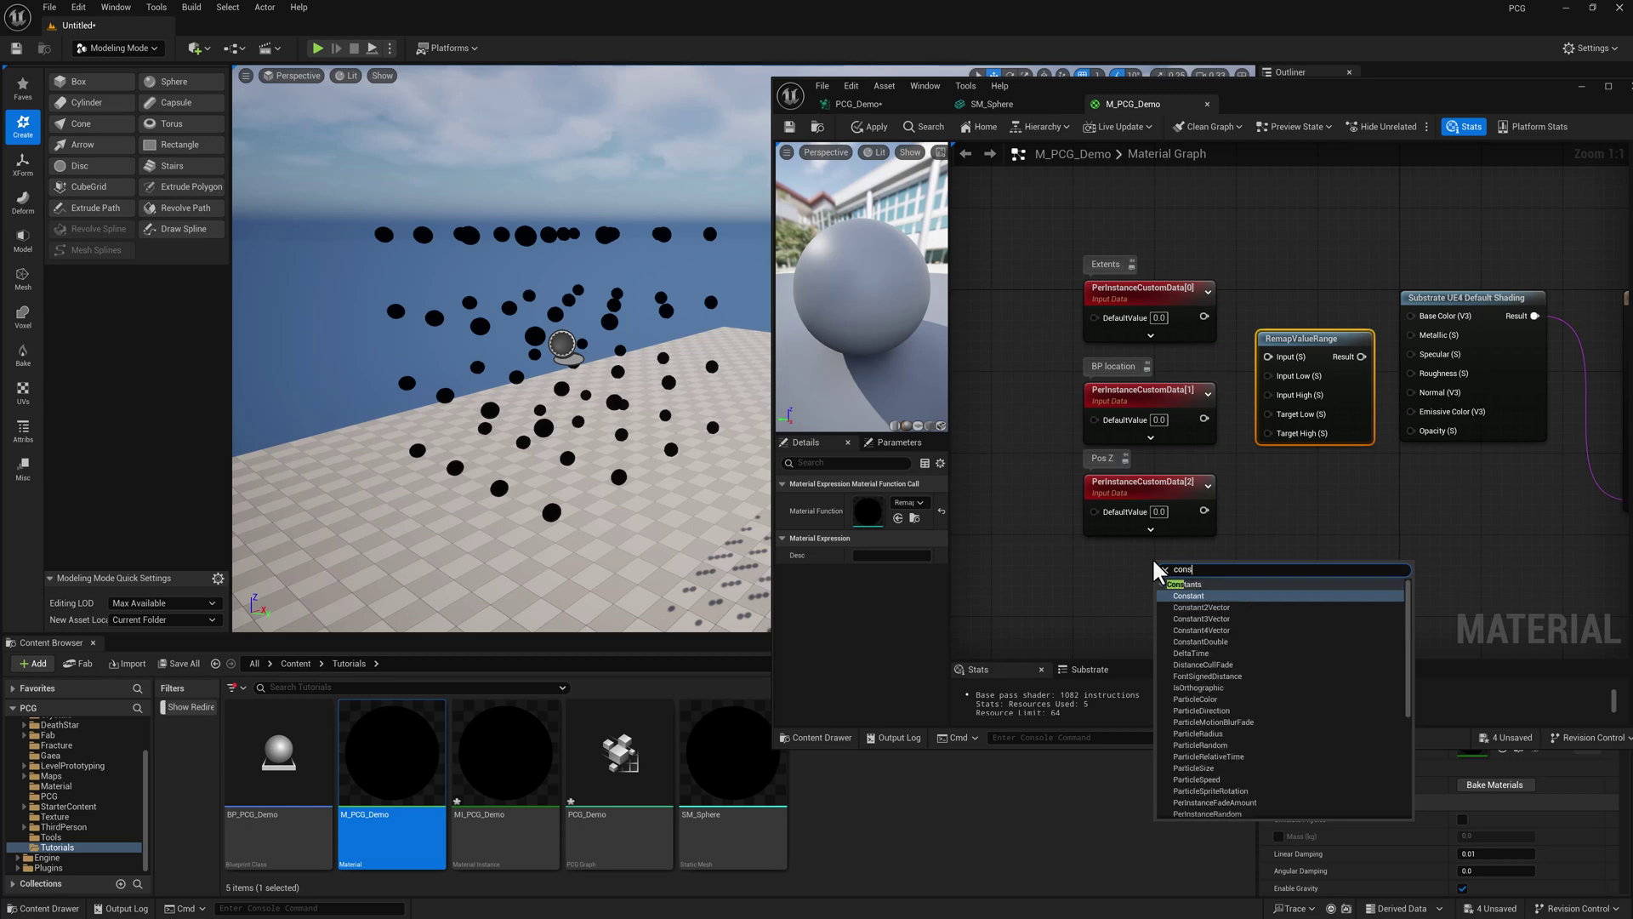
pyautogui.click(1191, 594)
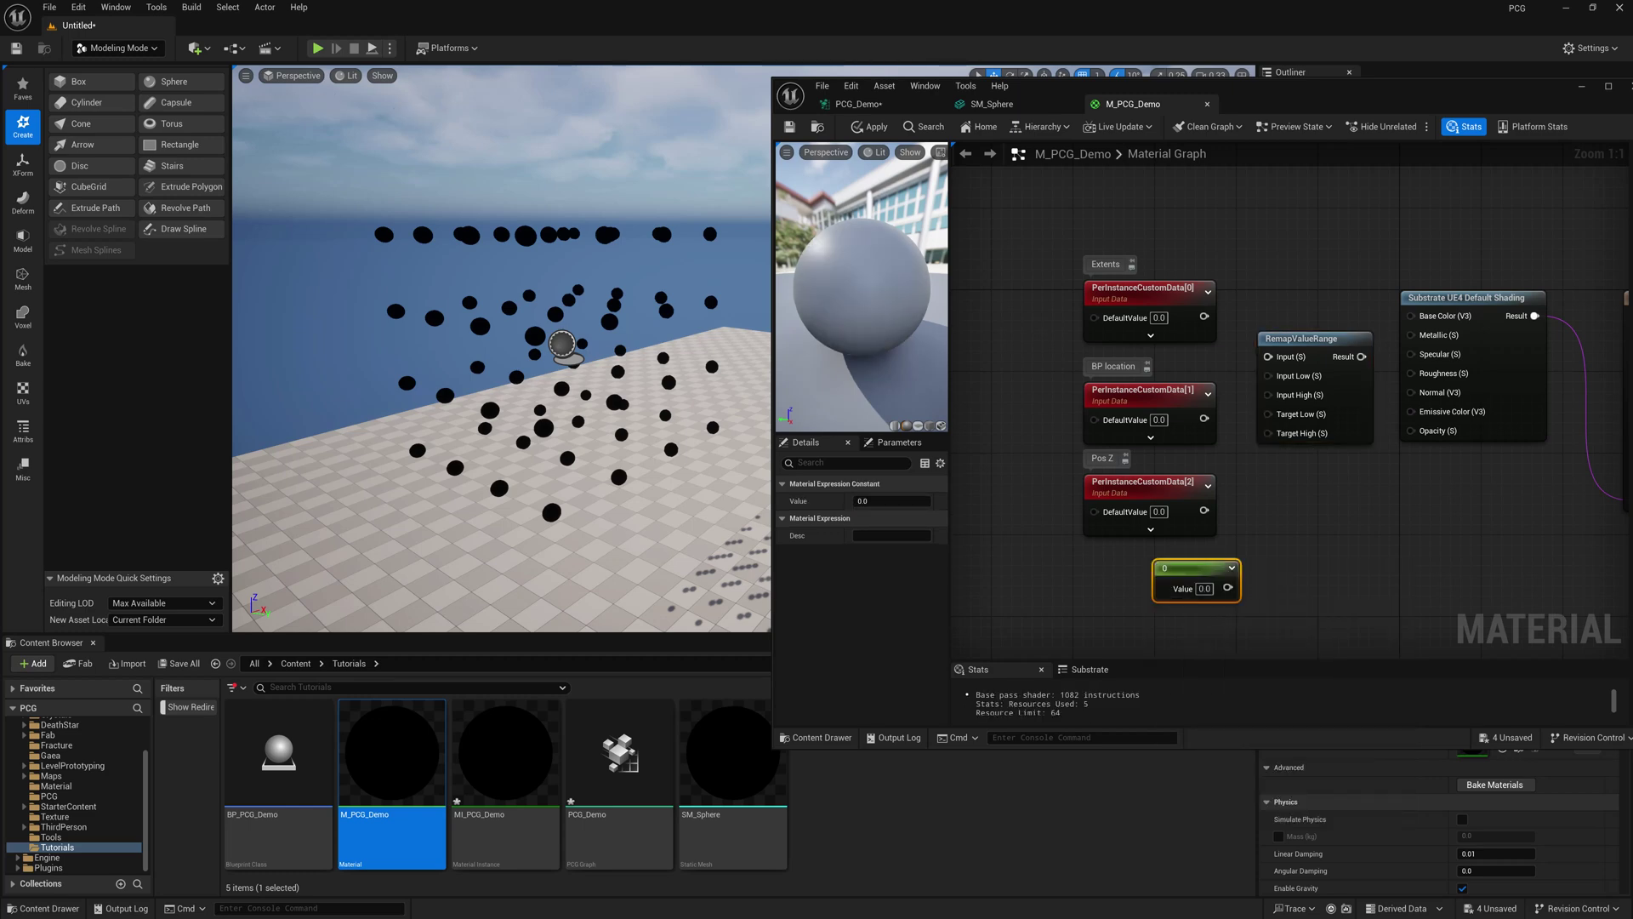
pyautogui.moveTo(1196, 555); pyautogui.dragTo(1196, 470, button='right')
pyautogui.moveTo(1177, 480); pyautogui.dragTo(1148, 475)
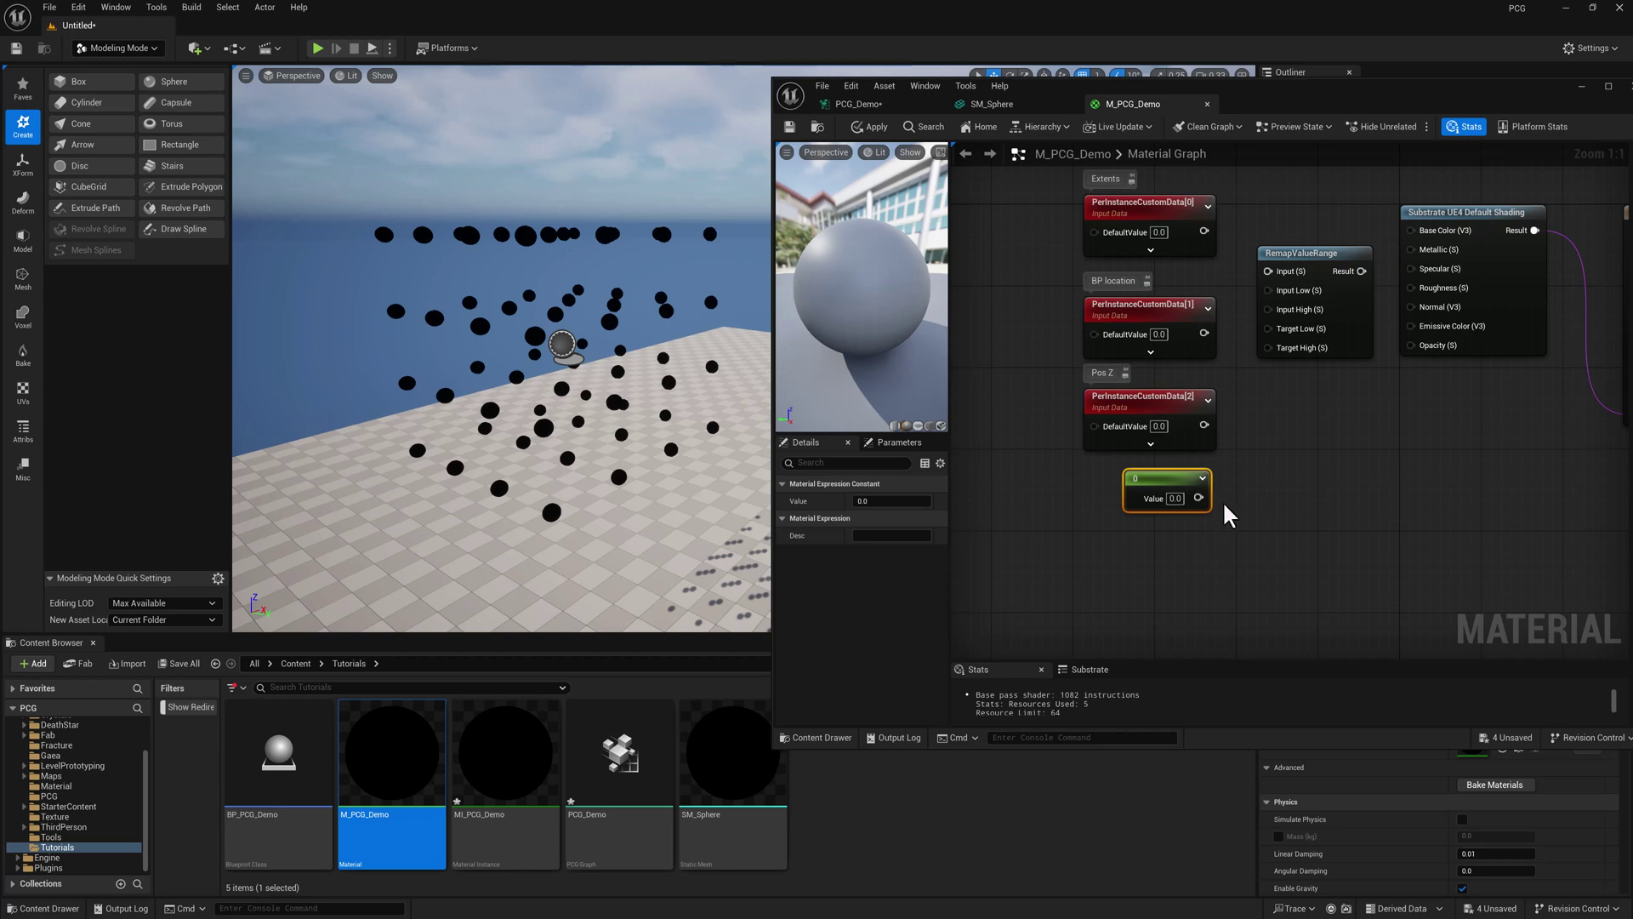
pyautogui.hotkey('ctrl', 'd')
pyautogui.moveTo(1253, 508); pyautogui.dragTo(1156, 529)
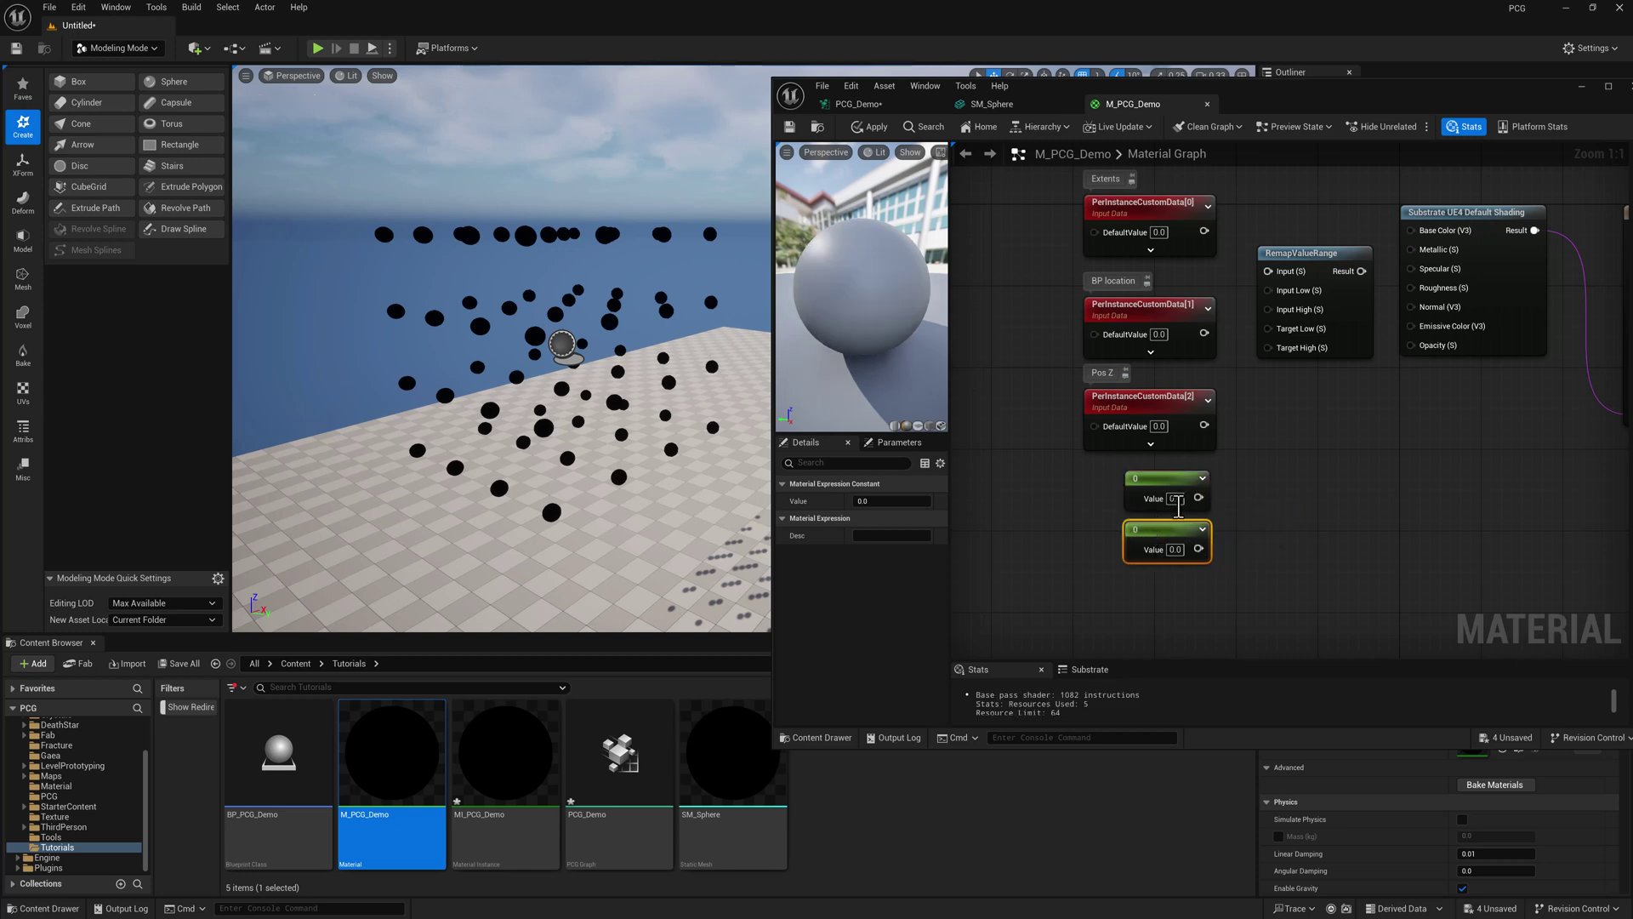
# Set the lower constant to 1, and connect the 0 and 1 constants to RemapValueRange's Target Low and Target High
pyautogui.click(1174, 549)
pyautogui.write('1')
pyautogui.press('Return')
pyautogui.moveTo(1317, 303); pyautogui.dragTo(1326, 436)
pyautogui.moveTo(1199, 498); pyautogui.dragTo(1279, 461)
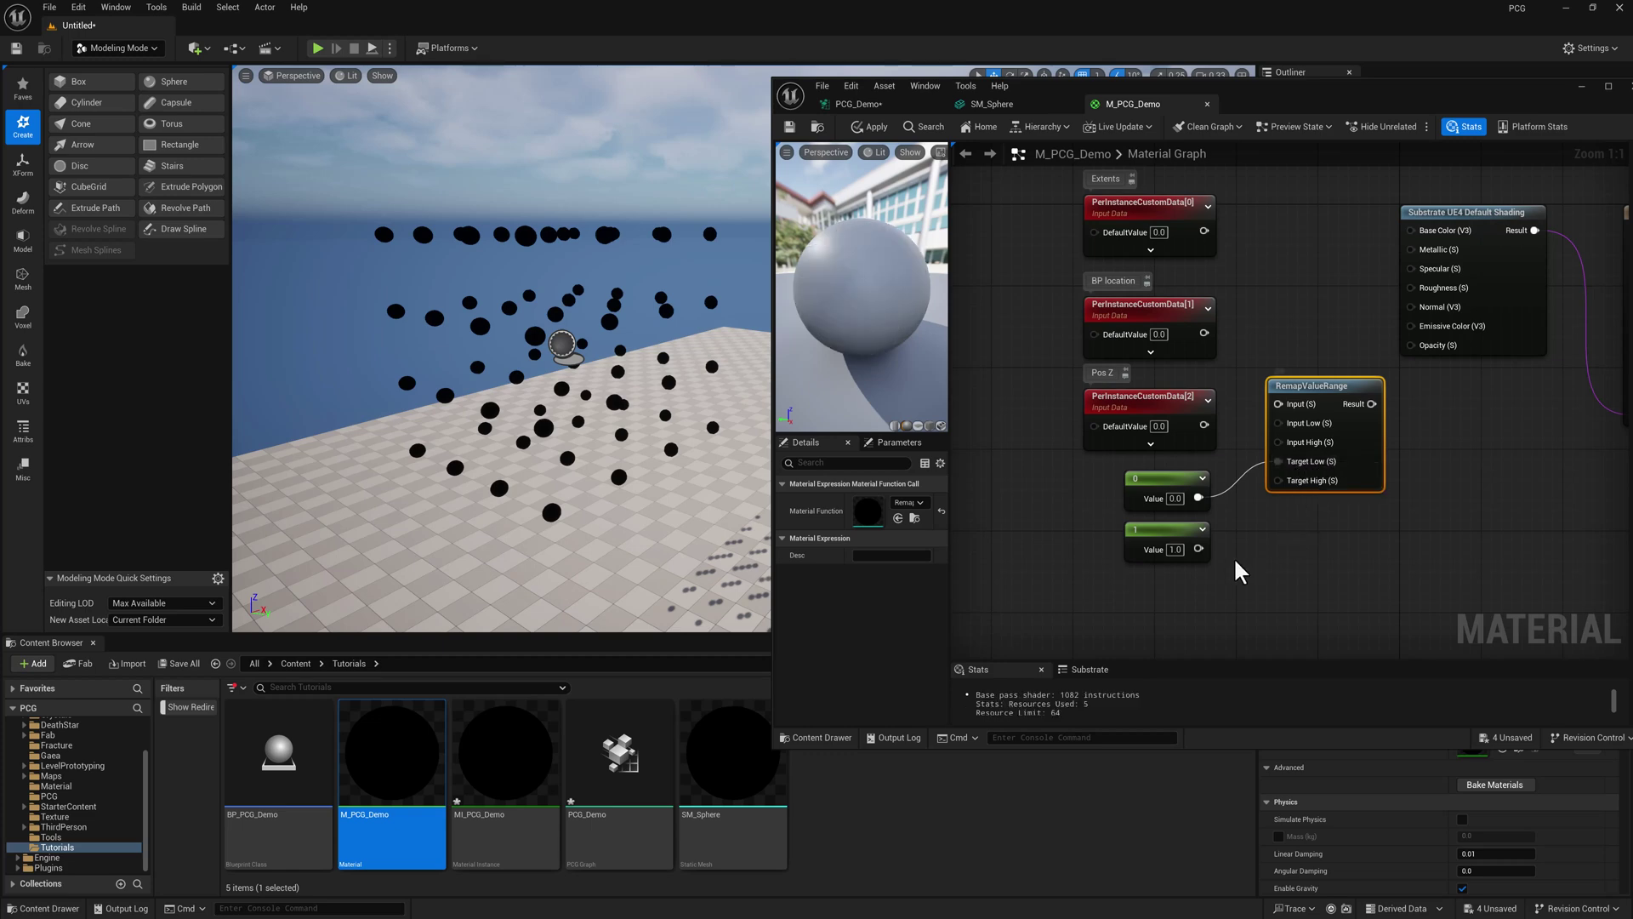
pyautogui.moveTo(1198, 549); pyautogui.dragTo(1278, 481)
# Connect Pos Z to the Input of RemapValueRange, and move the Extents and BP location nodes away to make room for more nodes
pyautogui.moveTo(1262, 295); pyautogui.dragTo(1280, 315, button='right')
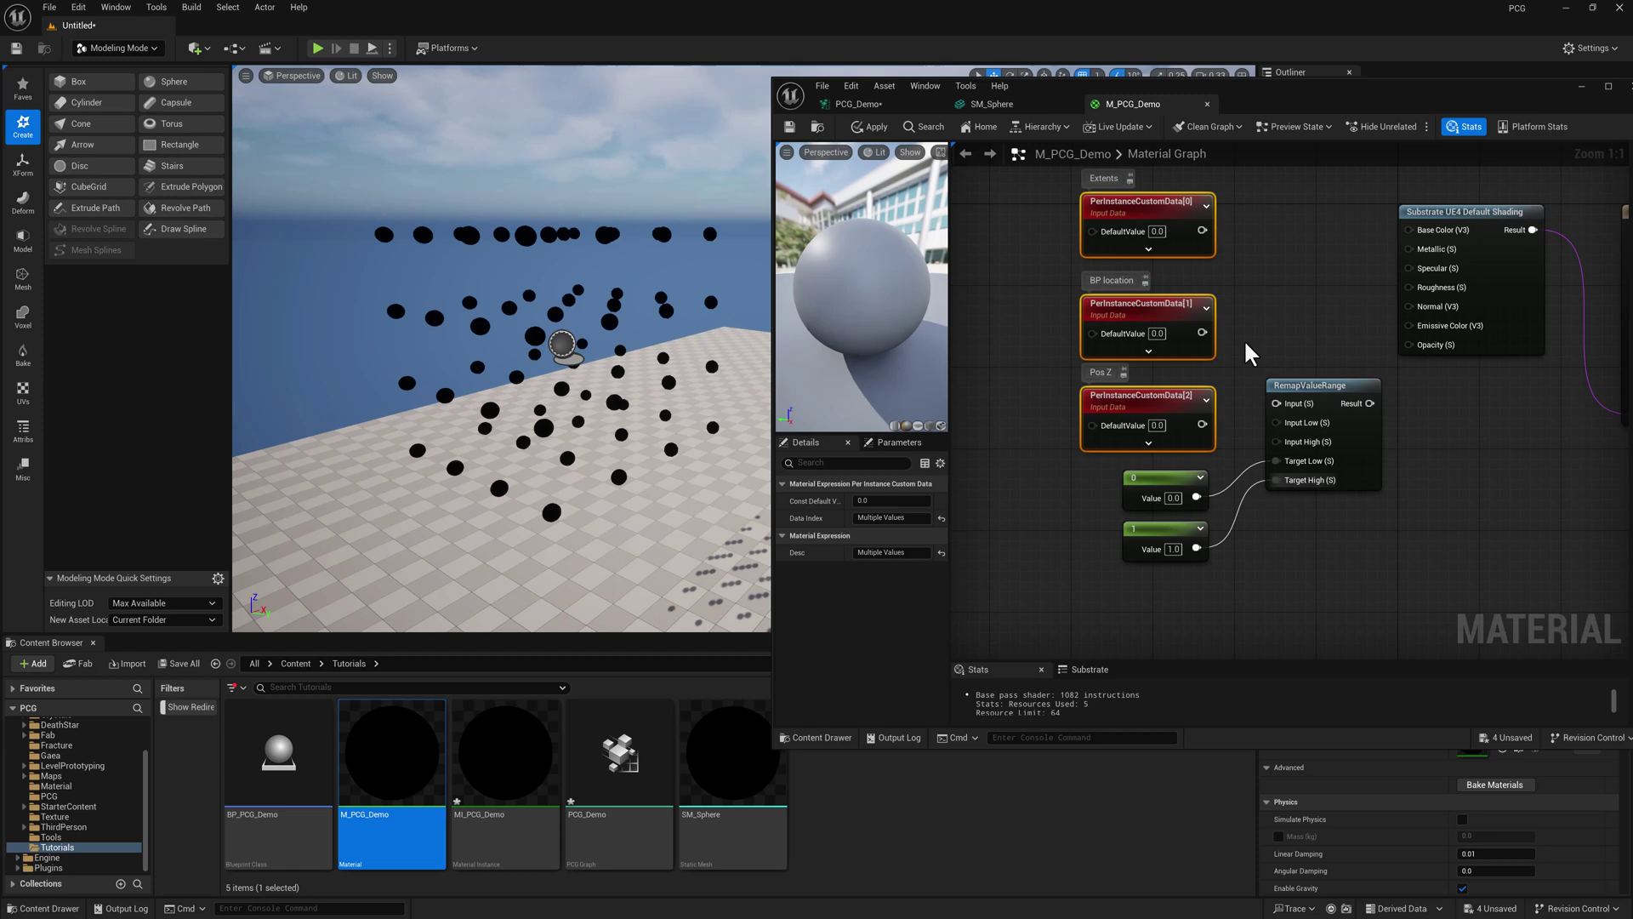
pyautogui.click(1244, 338)
pyautogui.moveTo(1202, 423); pyautogui.dragTo(1276, 403)
pyautogui.moveTo(1302, 367); pyautogui.dragTo(1342, 366, button='right')
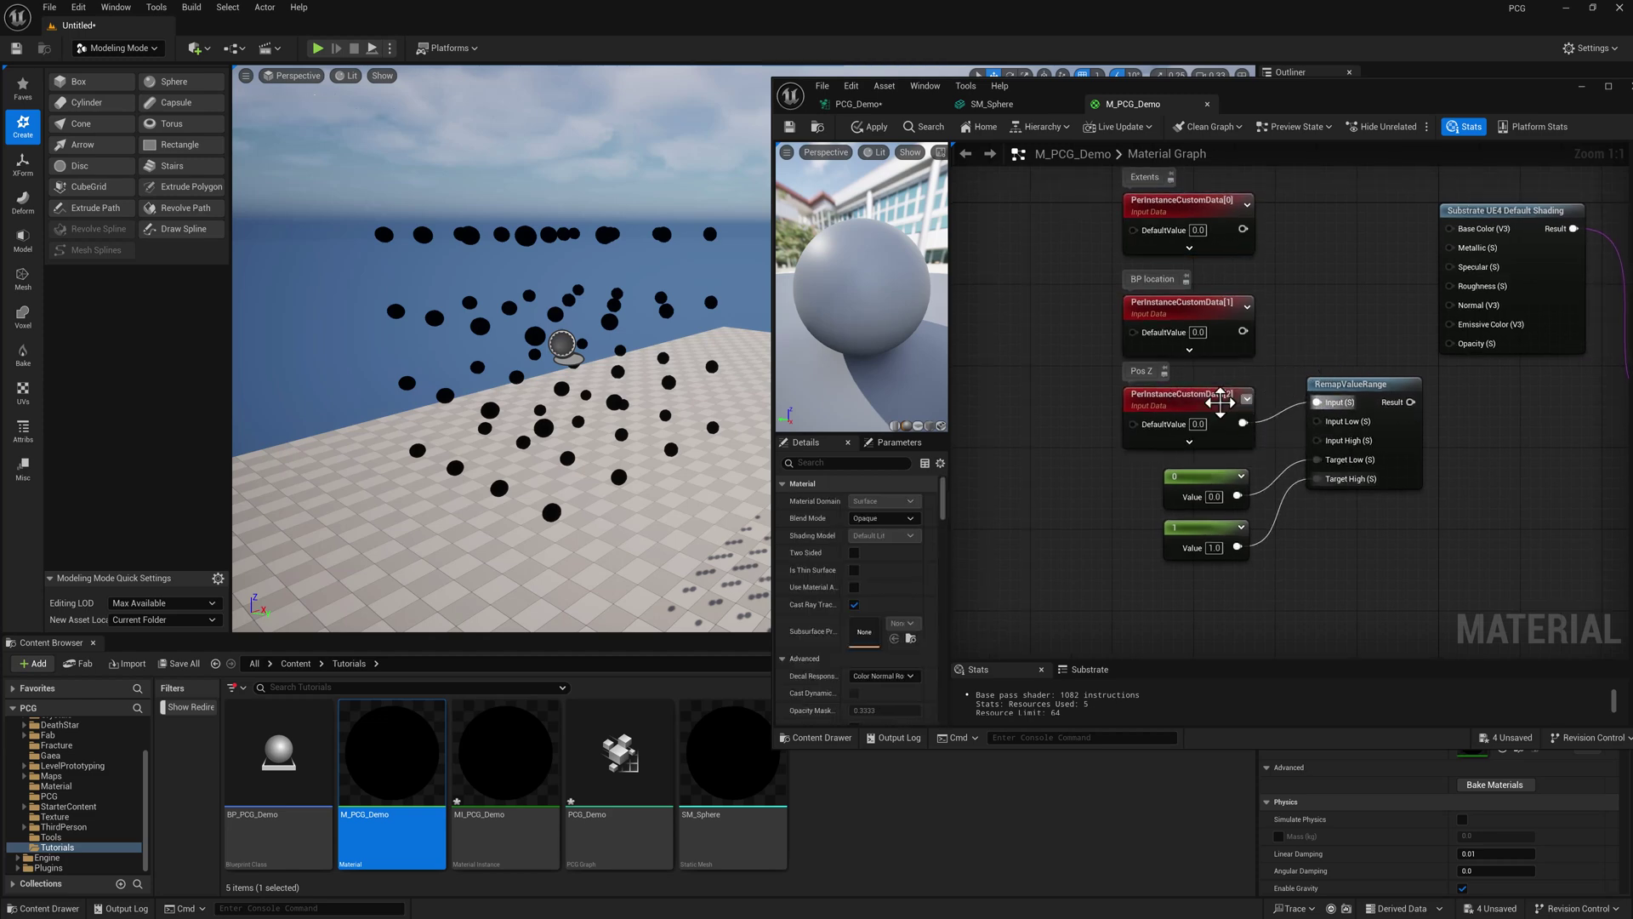
pyautogui.moveTo(1250, 403); pyautogui.dragTo(1250, 382)
pyautogui.moveTo(1317, 248); pyautogui.dragTo(1365, 272, button='right')
pyautogui.moveTo(1356, 238); pyautogui.dragTo(1239, 337)
pyautogui.moveTo(1192, 333); pyautogui.dragTo(990, 352)
pyautogui.click(1151, 325)
pyautogui.moveTo(1147, 325); pyautogui.dragTo(1285, 310, button='right')
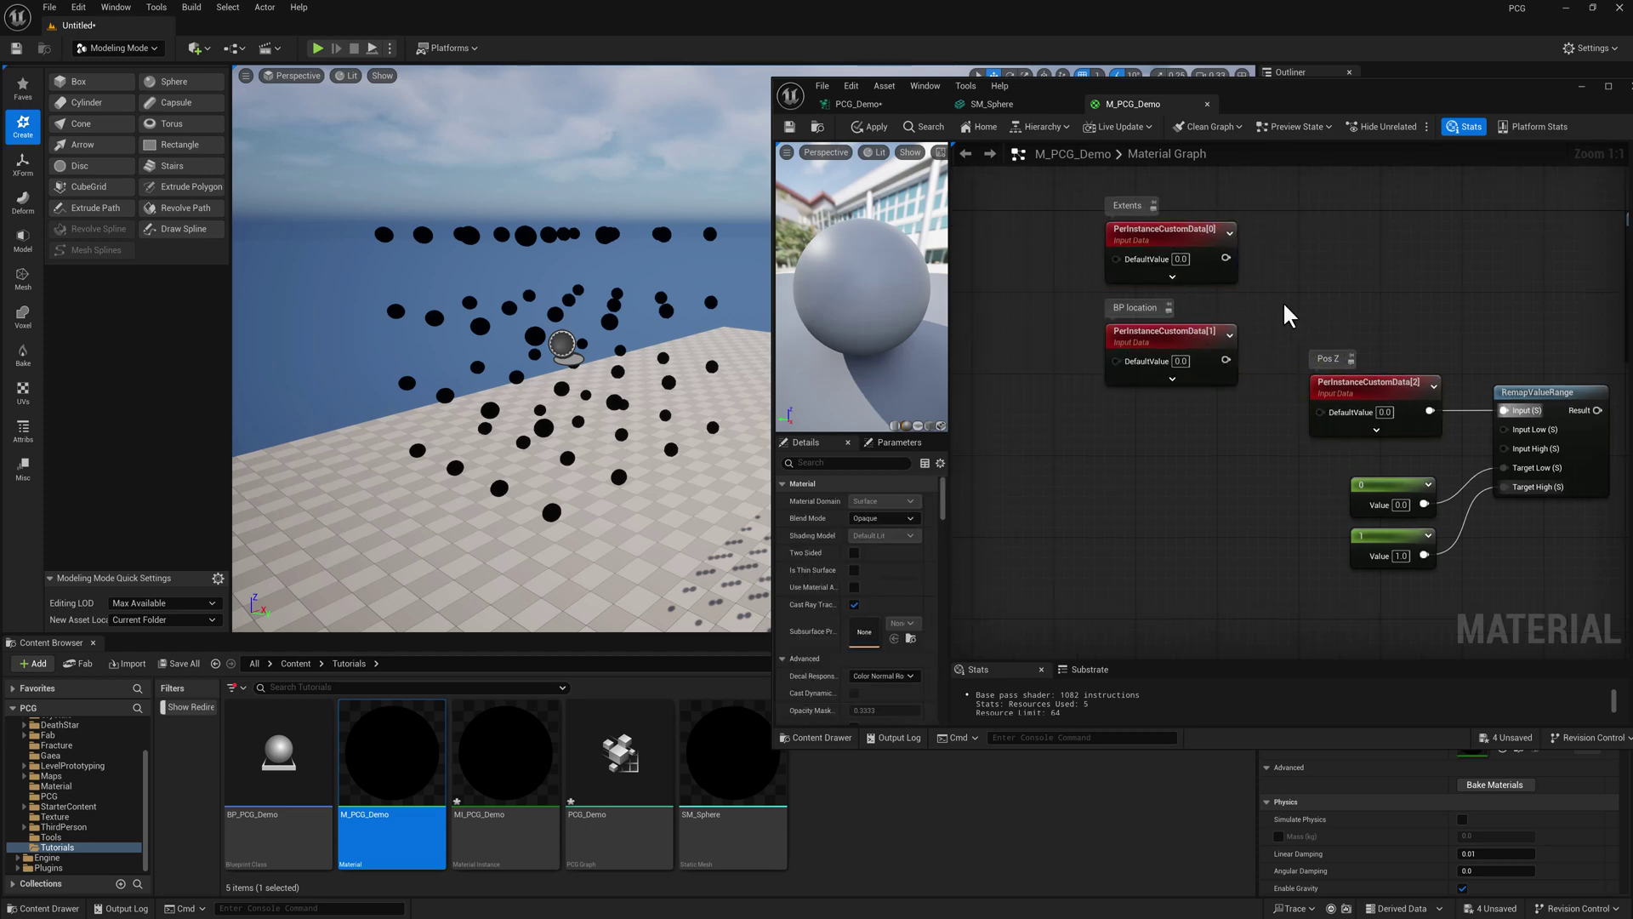
# Create a Subtract node with BP location as A and Extents as B, lining up the two source nodes
pyautogui.moveTo(1185, 347); pyautogui.dragTo(1225, 395)
pyautogui.write('subtrac')
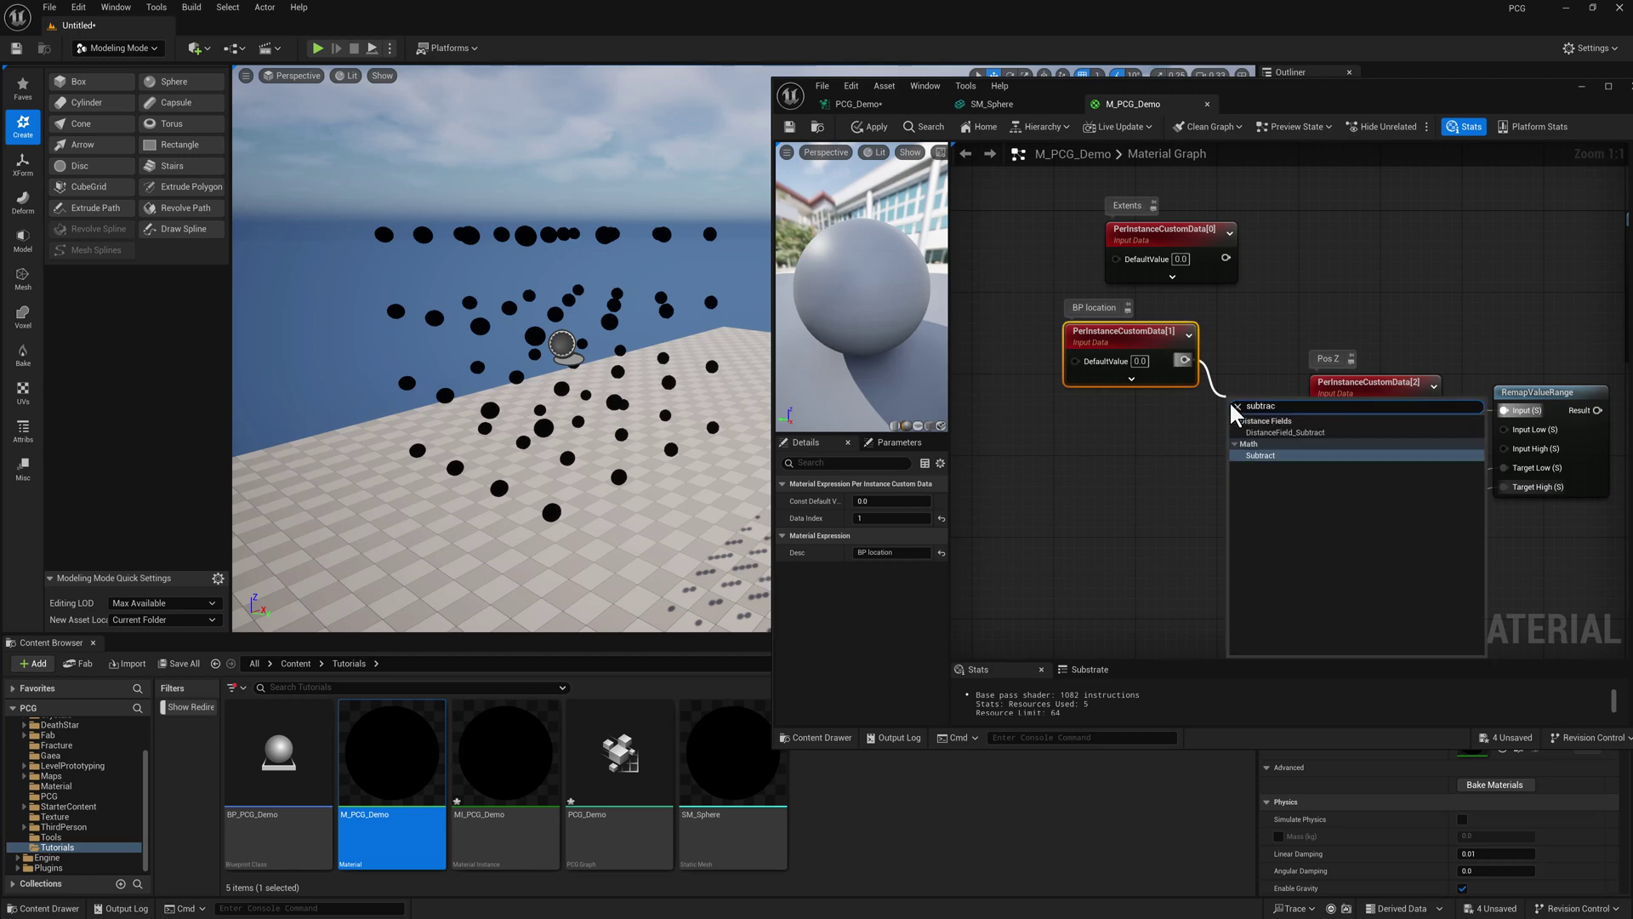
pyautogui.click(1261, 455)
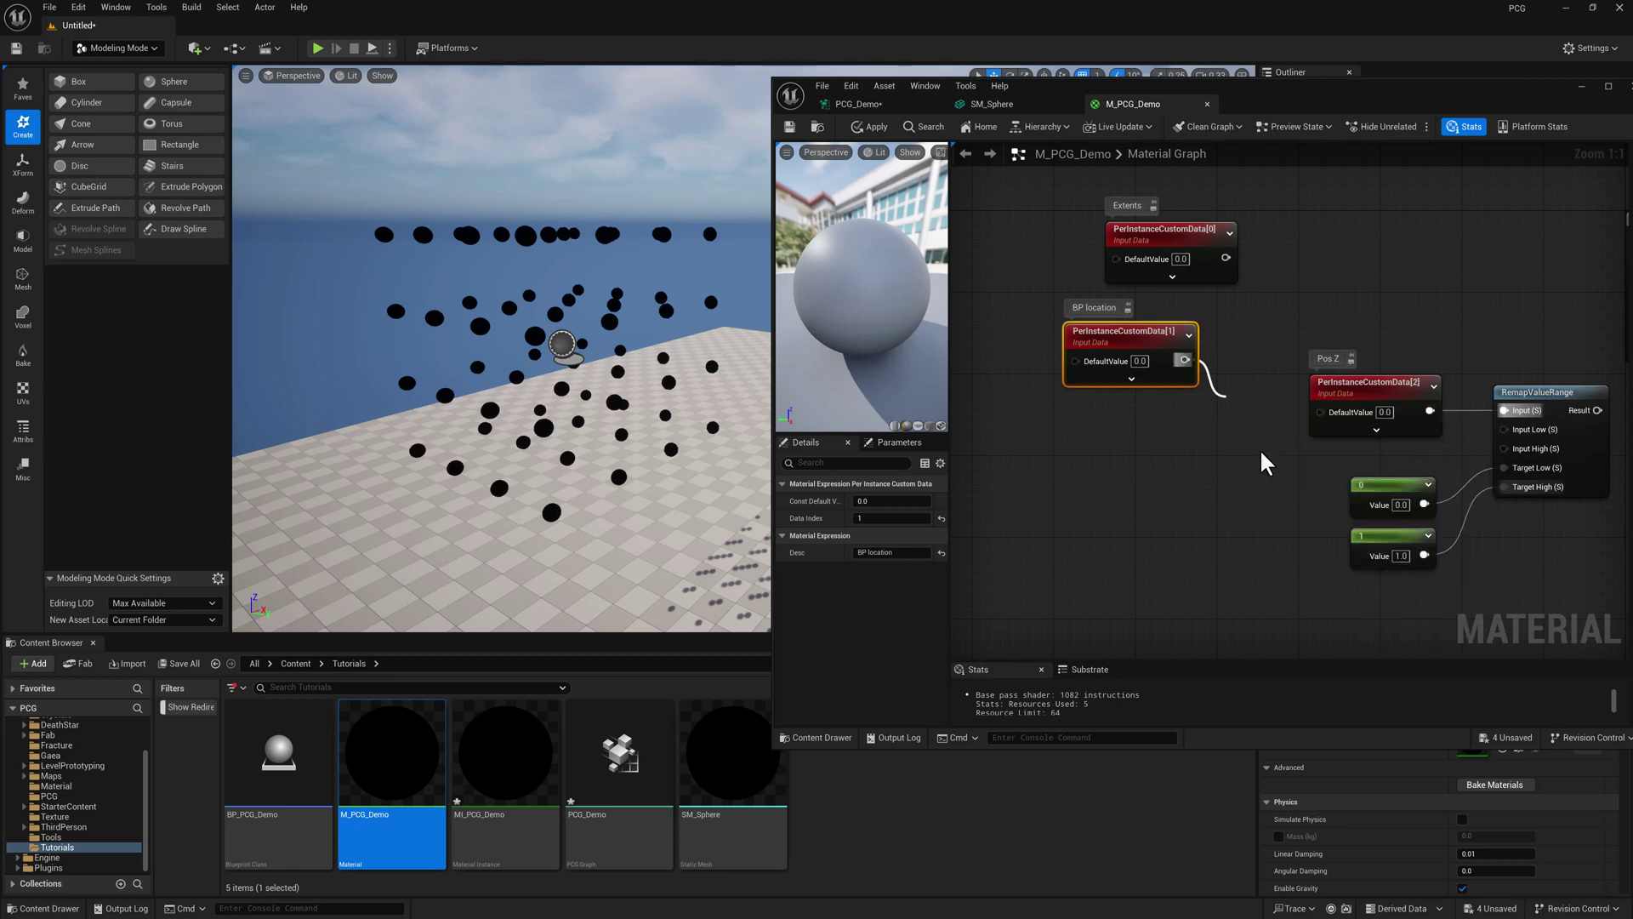
pyautogui.moveTo(1188, 243); pyautogui.dragTo(1238, 443)
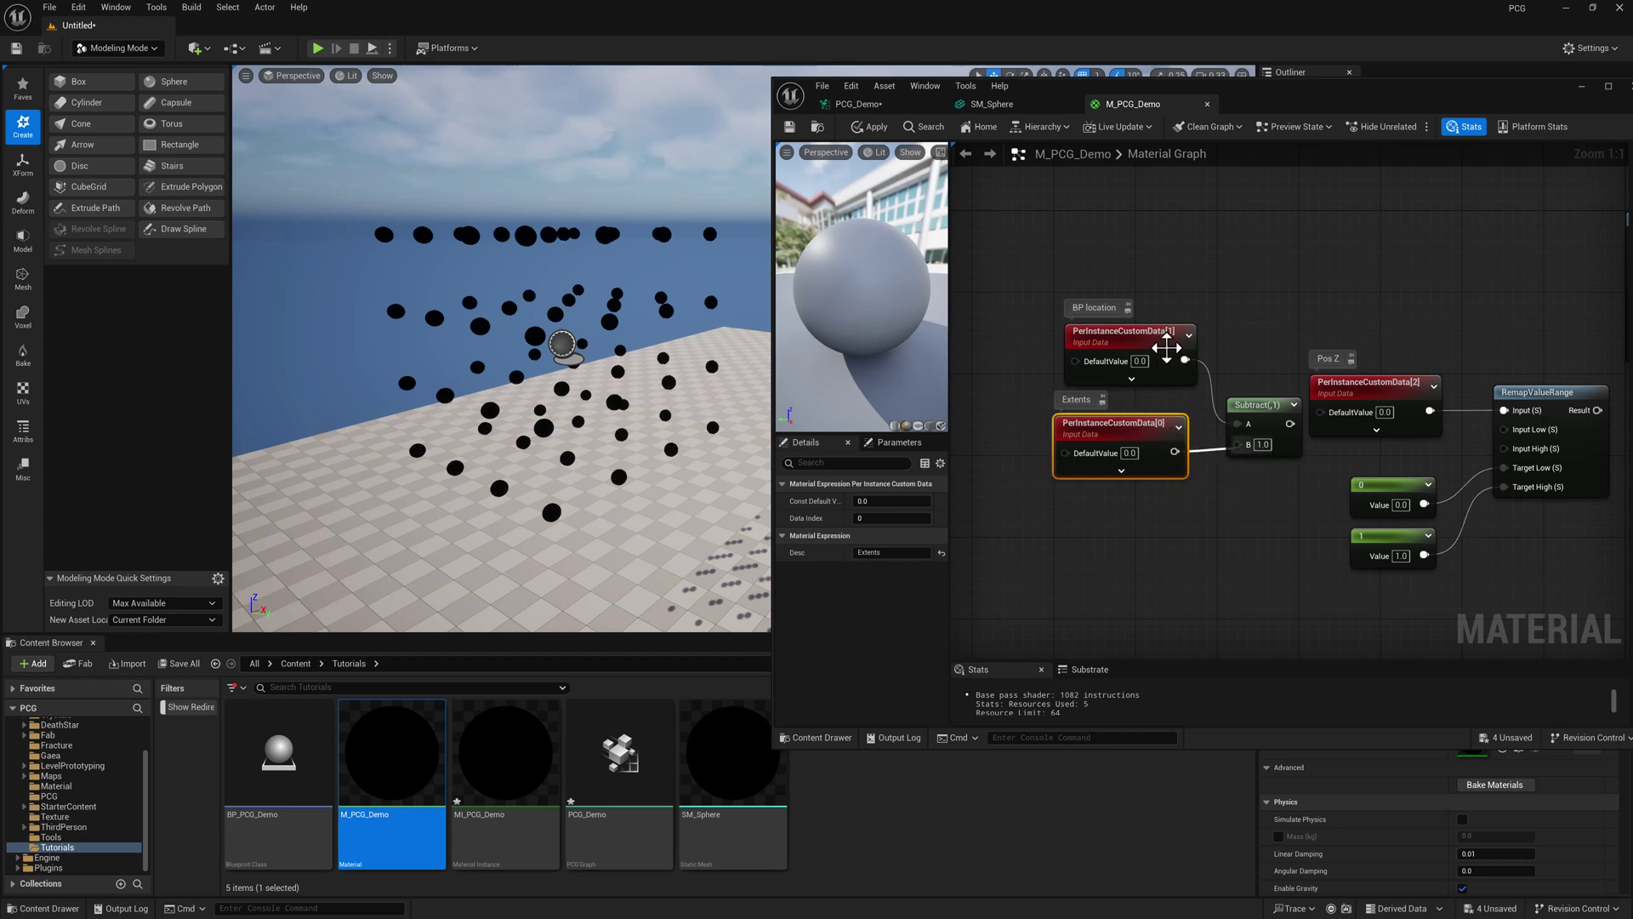
pyautogui.moveTo(1127, 343); pyautogui.dragTo(1116, 341)
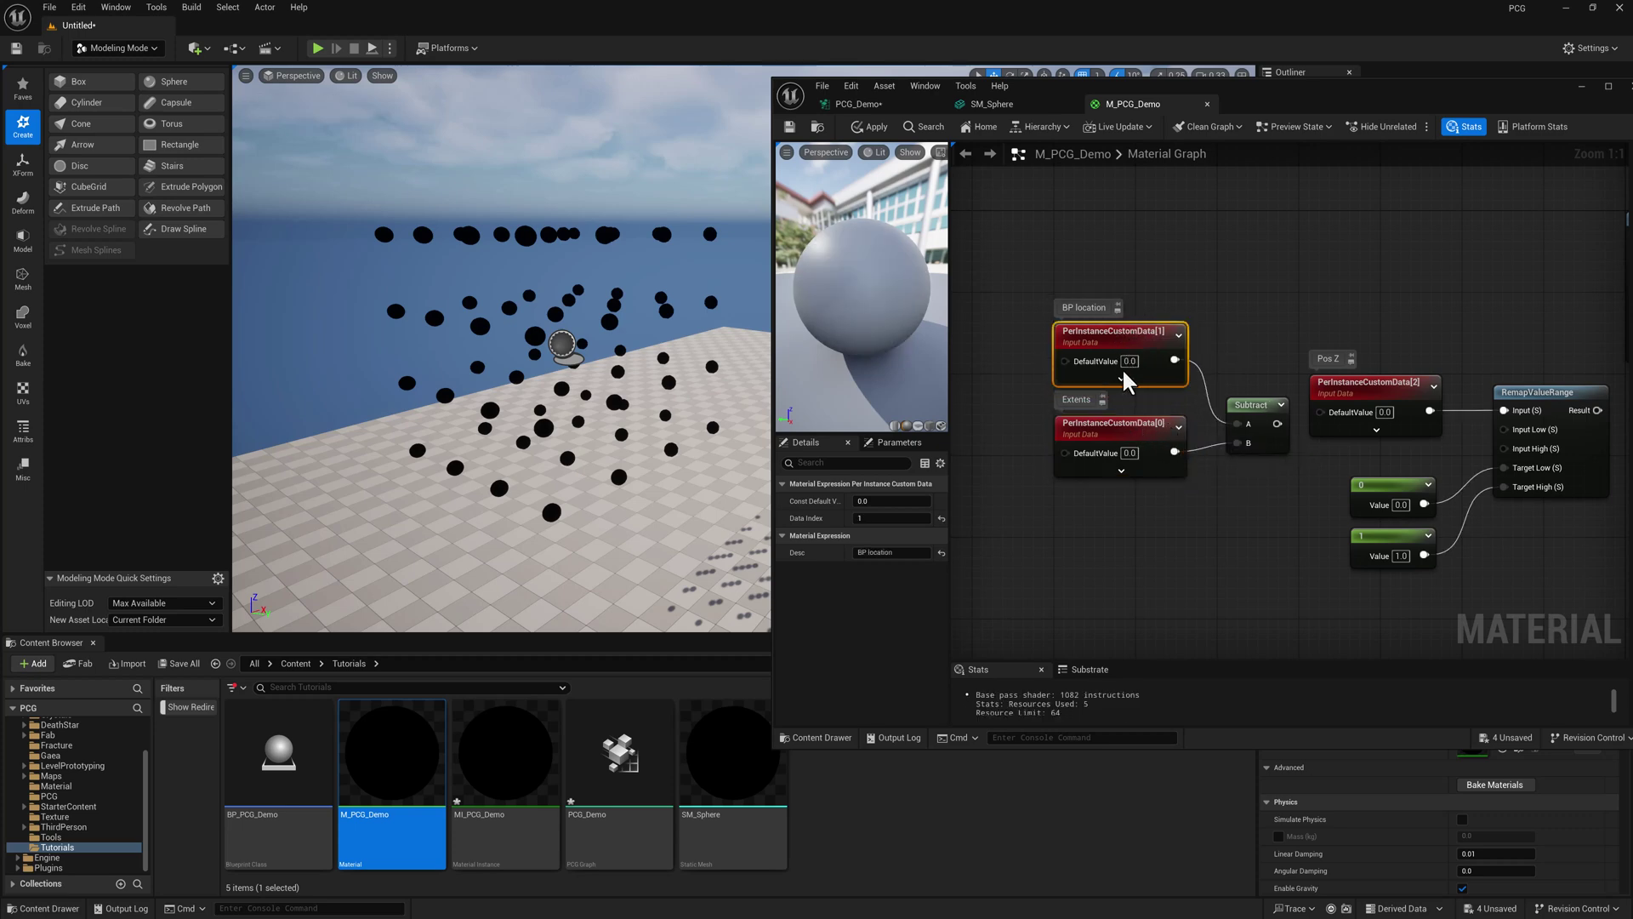
# Move the BP location, Extents and Subtract group lower, and connect the Subtract output to RemapValueRange's Input Low
pyautogui.moveTo(1230, 322); pyautogui.dragTo(1123, 476)
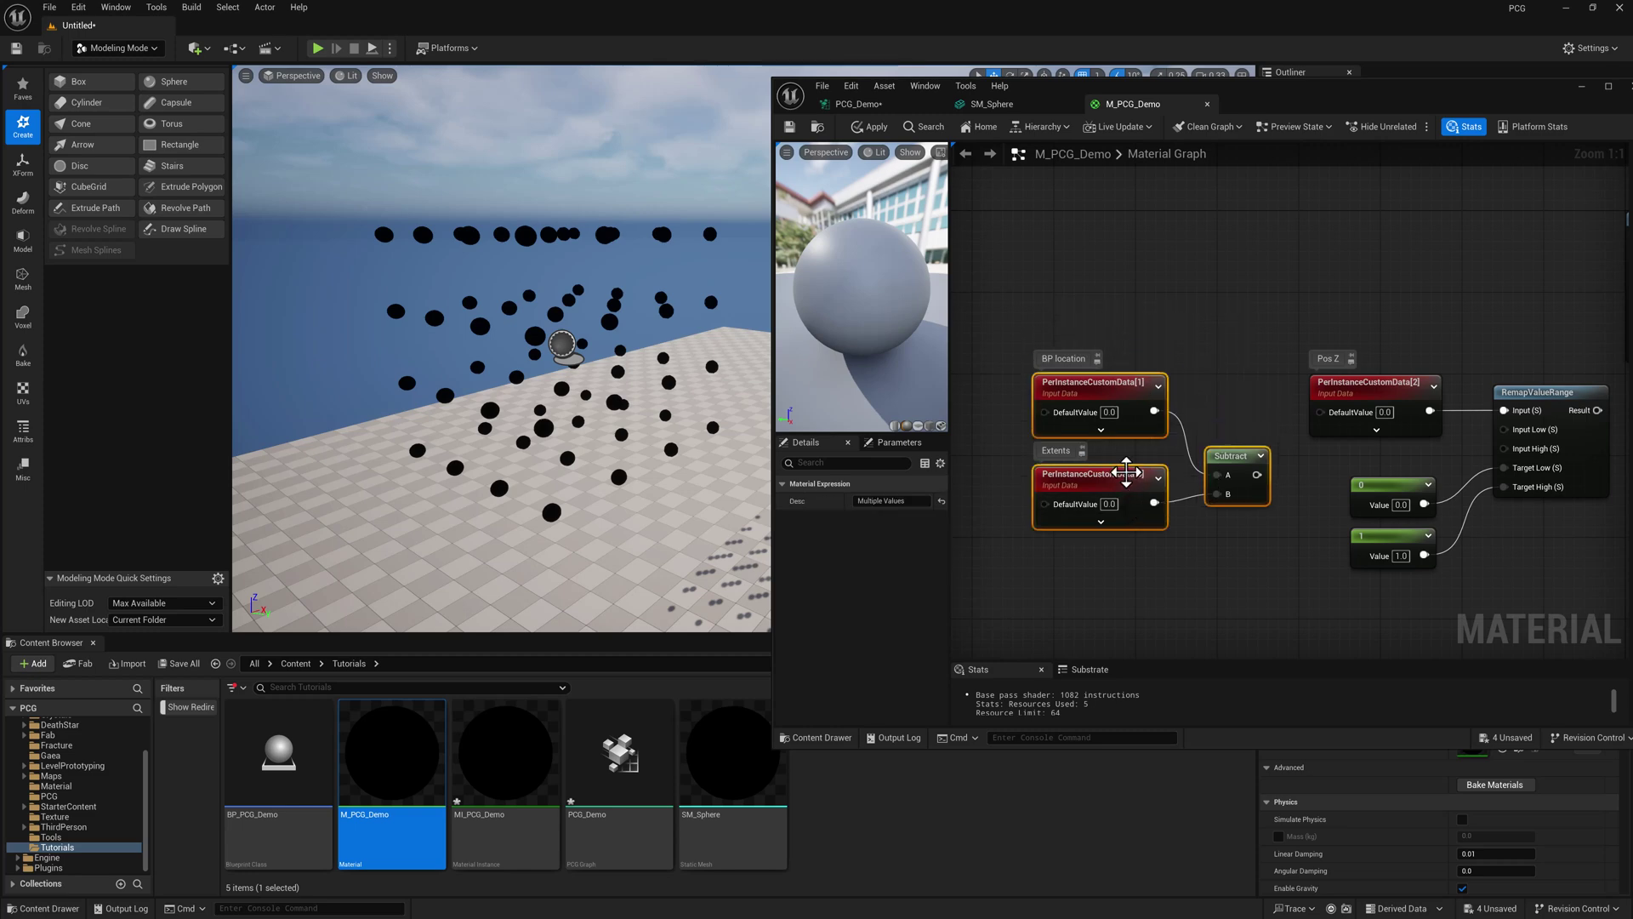
pyautogui.click(1230, 454)
pyautogui.moveTo(1229, 454); pyautogui.dragTo(1503, 430)
pyautogui.moveTo(1218, 523); pyautogui.dragTo(1261, 461, button='right')
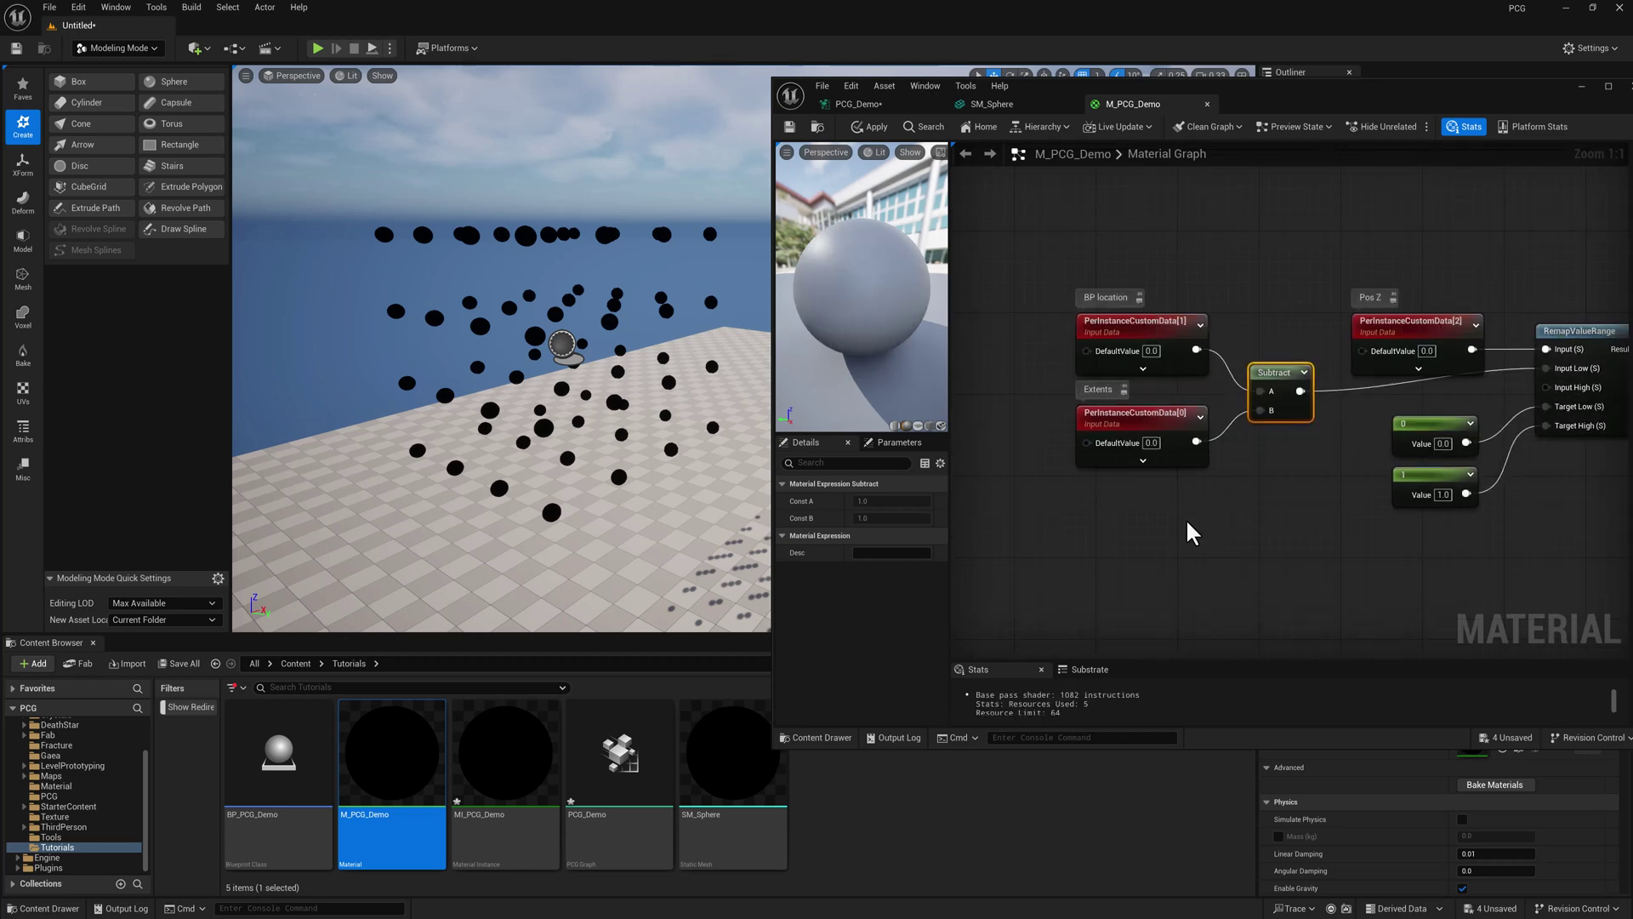
# Add an Add node with BP location as A and Extents as B, and connect its output to RemapValueRange's Input High
pyautogui.rightClick(1246, 520)
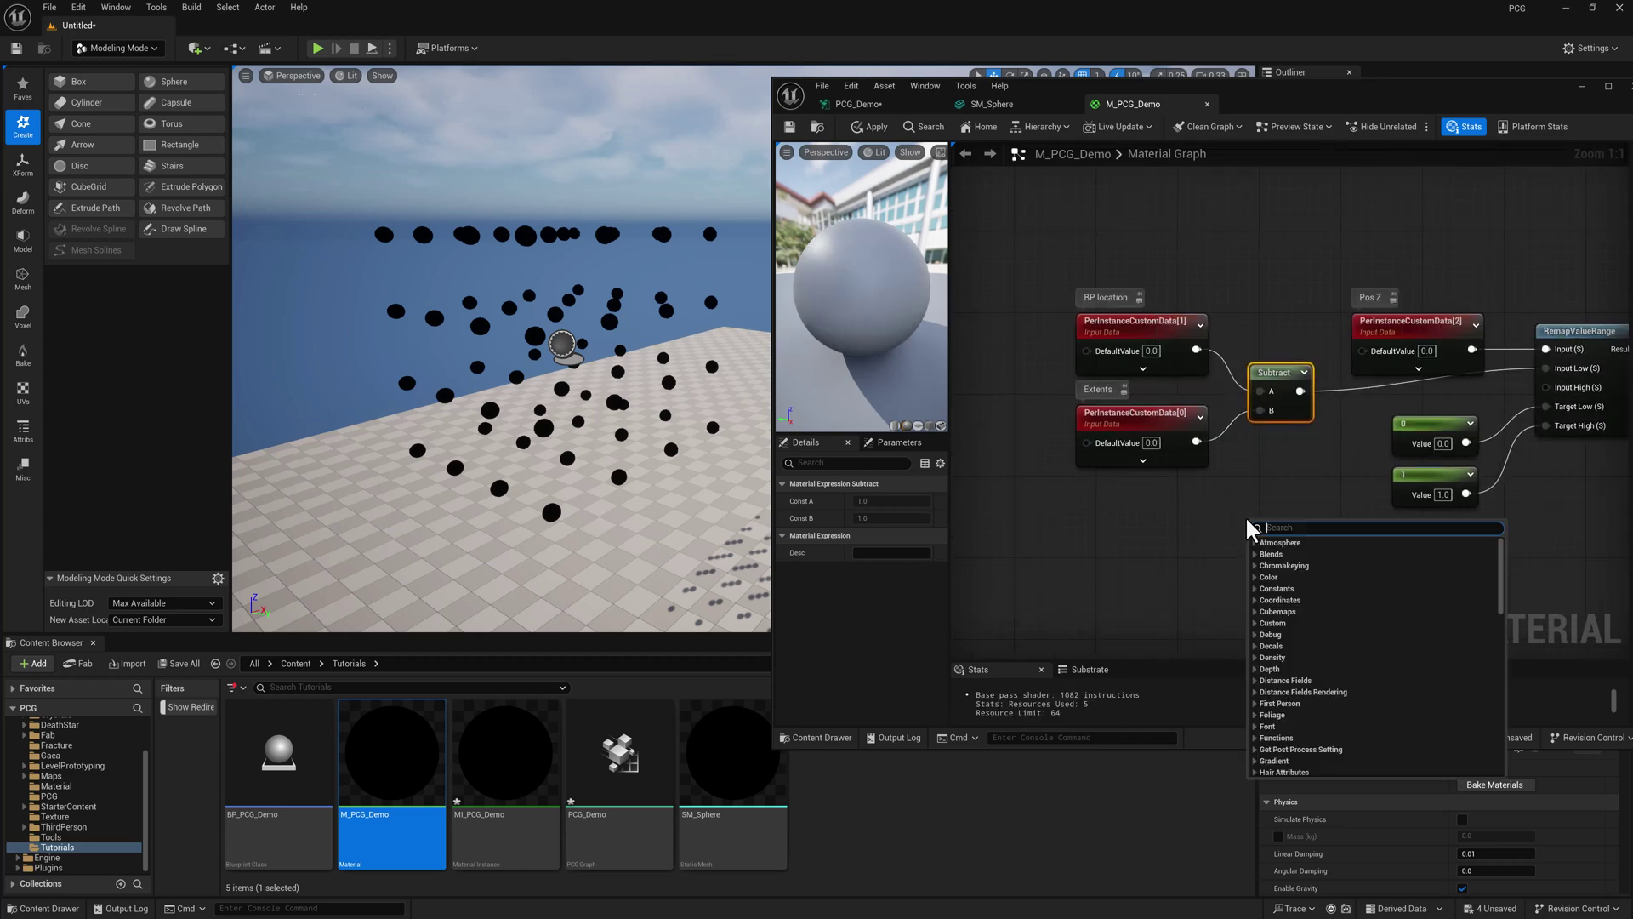
pyautogui.write('add')
pyautogui.click(1314, 588)
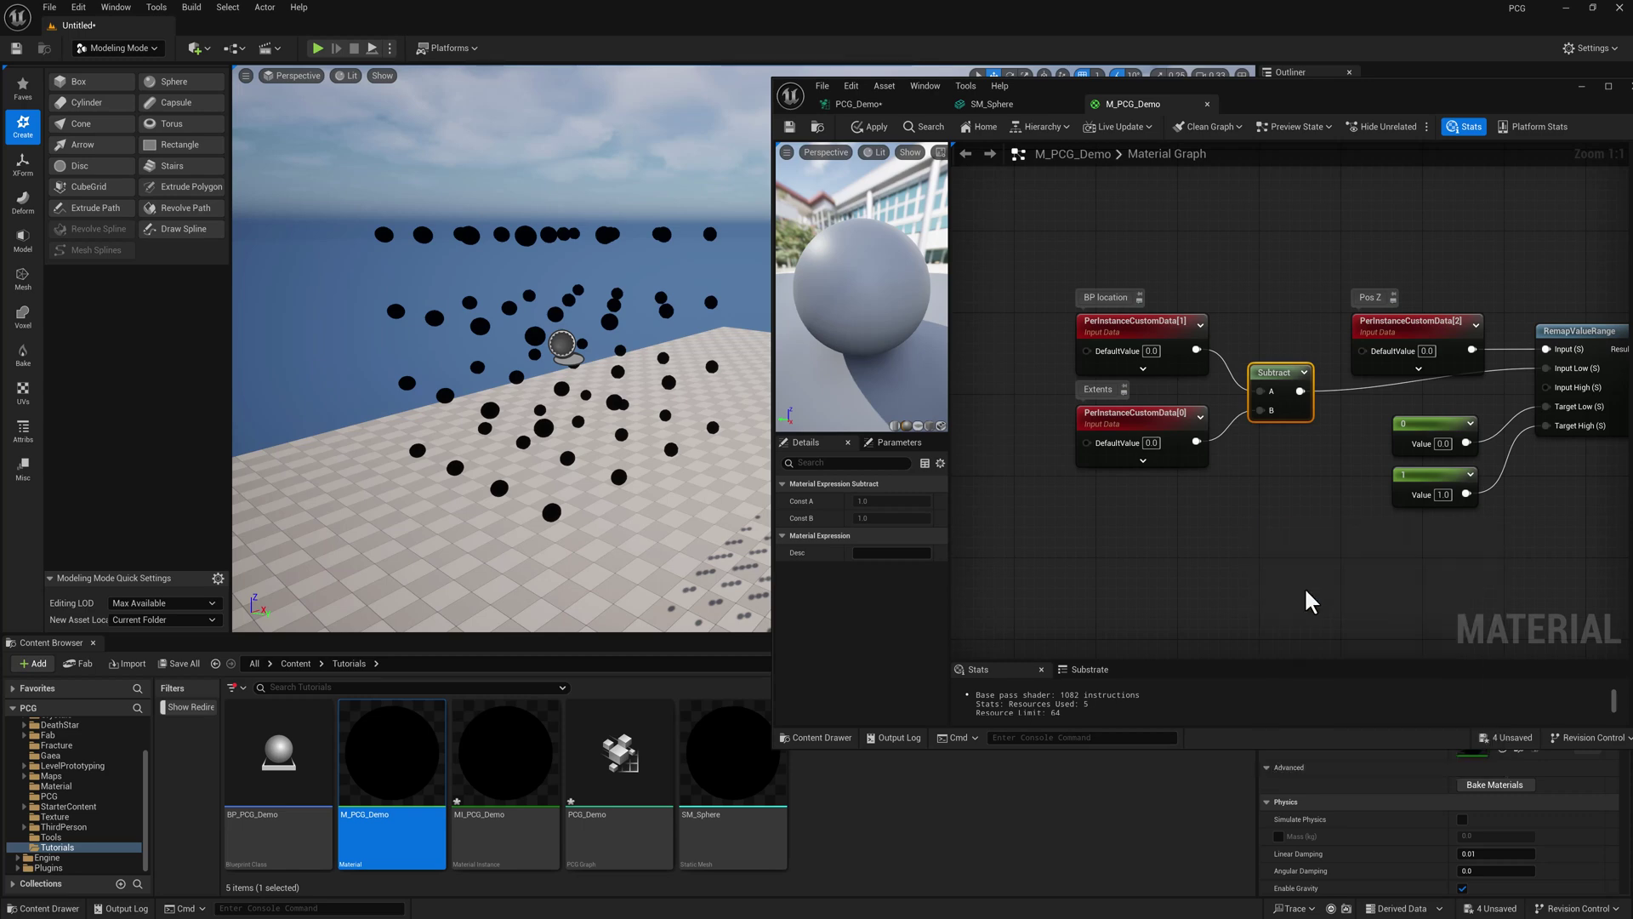
pyautogui.moveTo(1197, 351); pyautogui.dragTo(1258, 544)
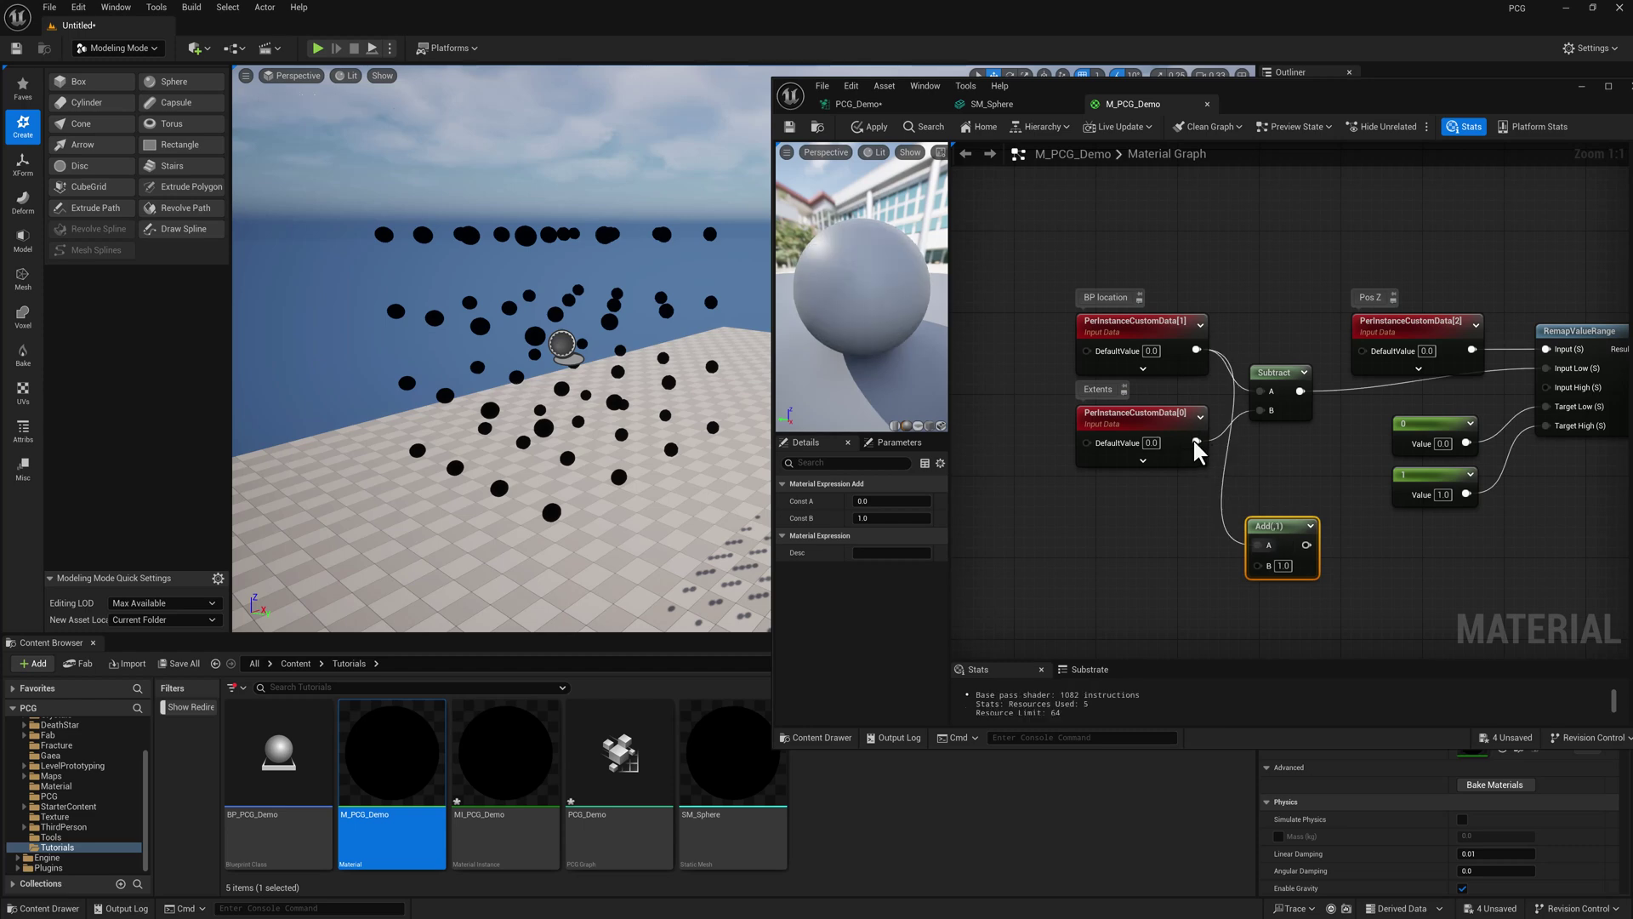
pyautogui.moveTo(1195, 442); pyautogui.dragTo(1545, 387)
# Tidy the graph by placing Add under Subtract, spacing Extents lower and Pos Z above, and save the material
pyautogui.moveTo(1295, 453); pyautogui.dragTo(1287, 433)
pyautogui.moveTo(1163, 445); pyautogui.dragTo(1162, 466)
pyautogui.moveTo(1351, 318); pyautogui.dragTo(1248, 277)
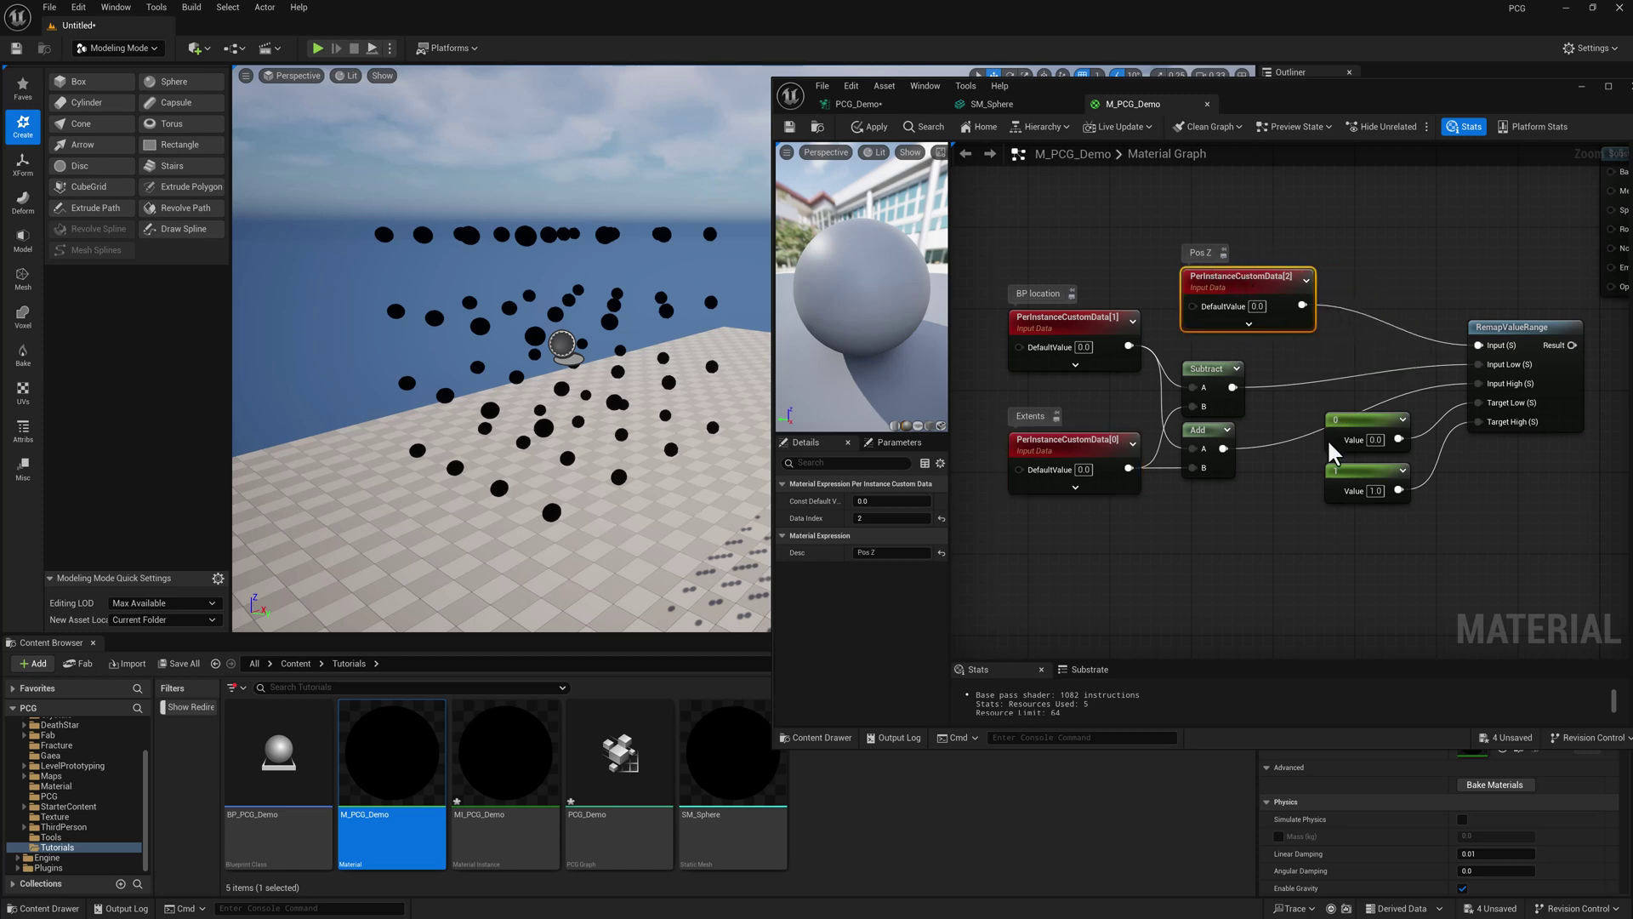
pyautogui.click(789, 130)
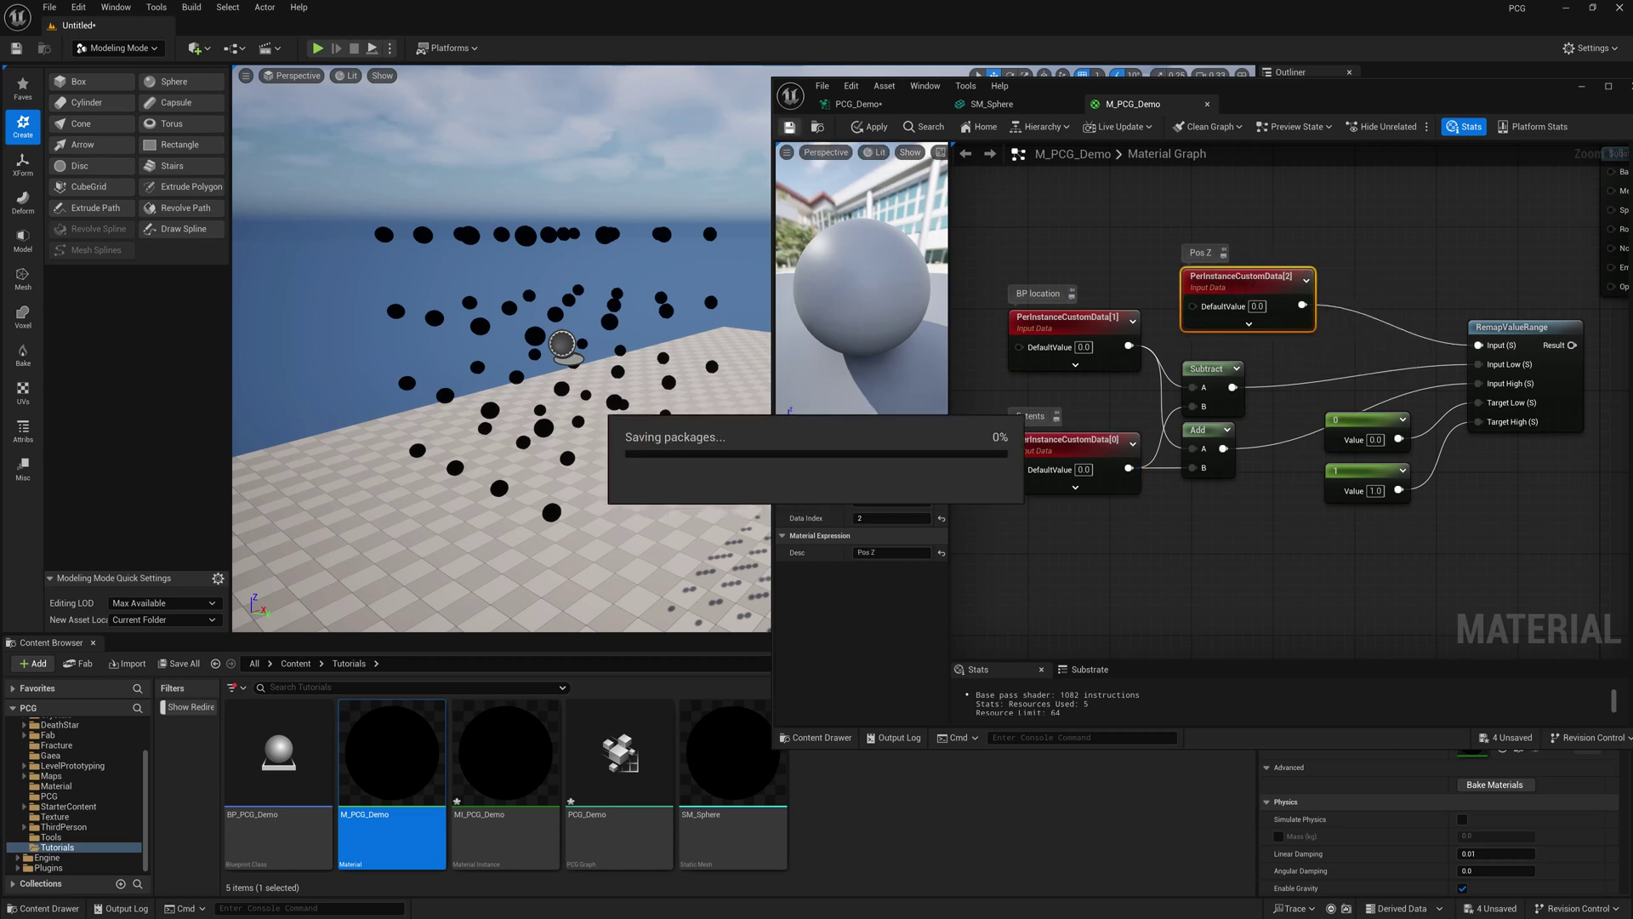
# Connect the RemapValueRange result to the shading node's Base Color, move the node network level with it, and save the material
pyautogui.click(1074, 449)
pyautogui.moveTo(1488, 219); pyautogui.dragTo(1271, 313, button='right')
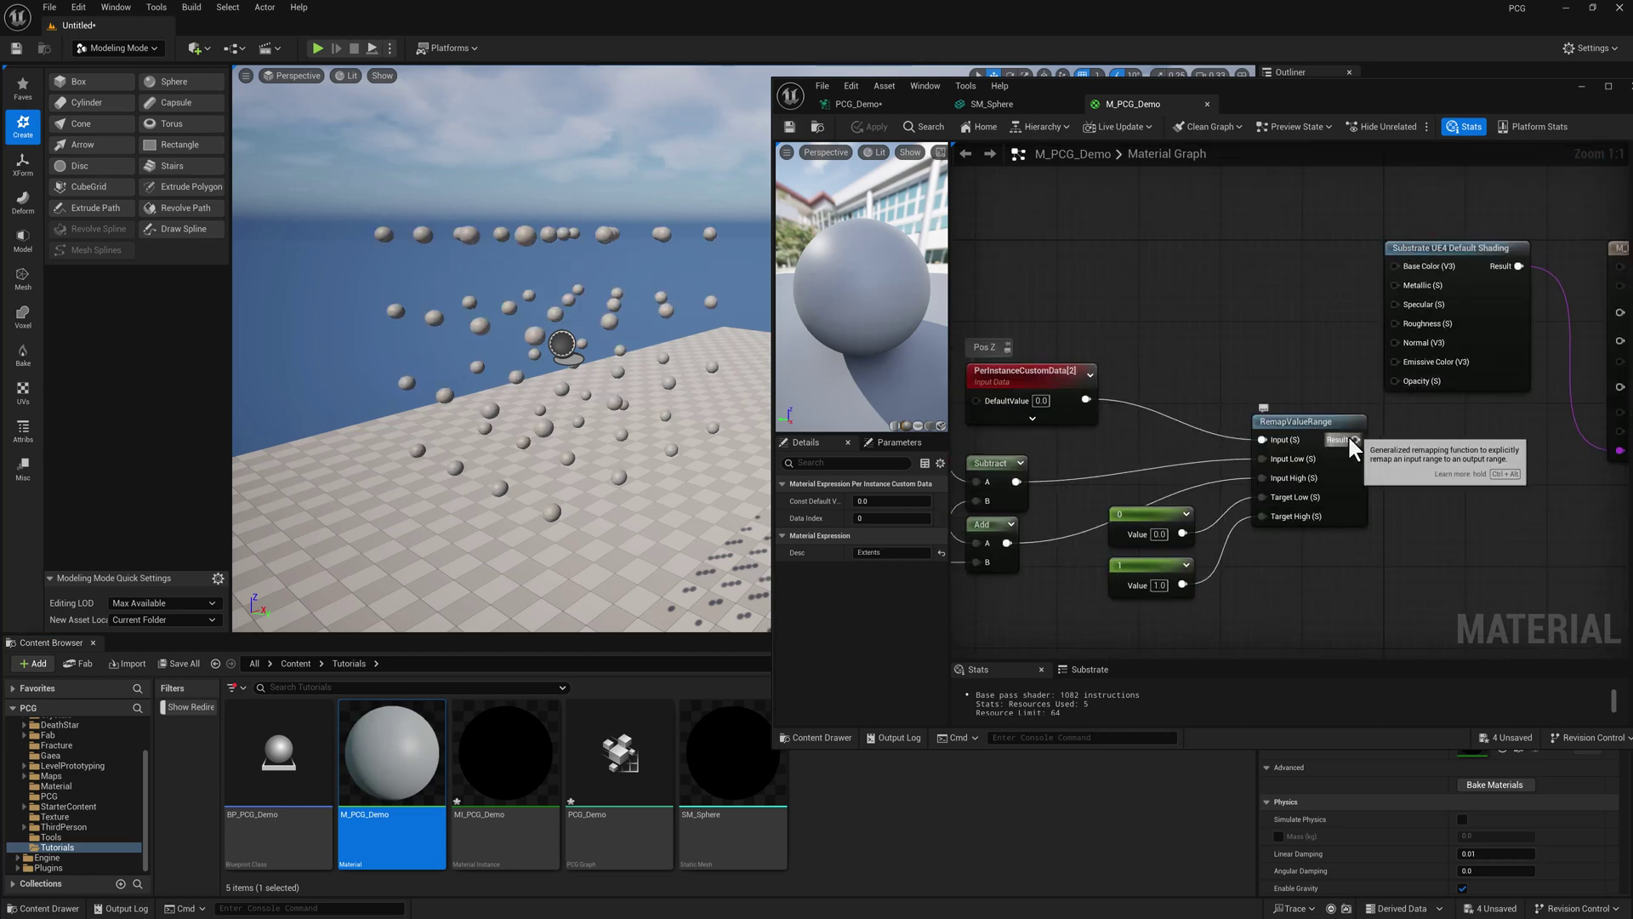
pyautogui.moveTo(1356, 440); pyautogui.dragTo(1396, 267)
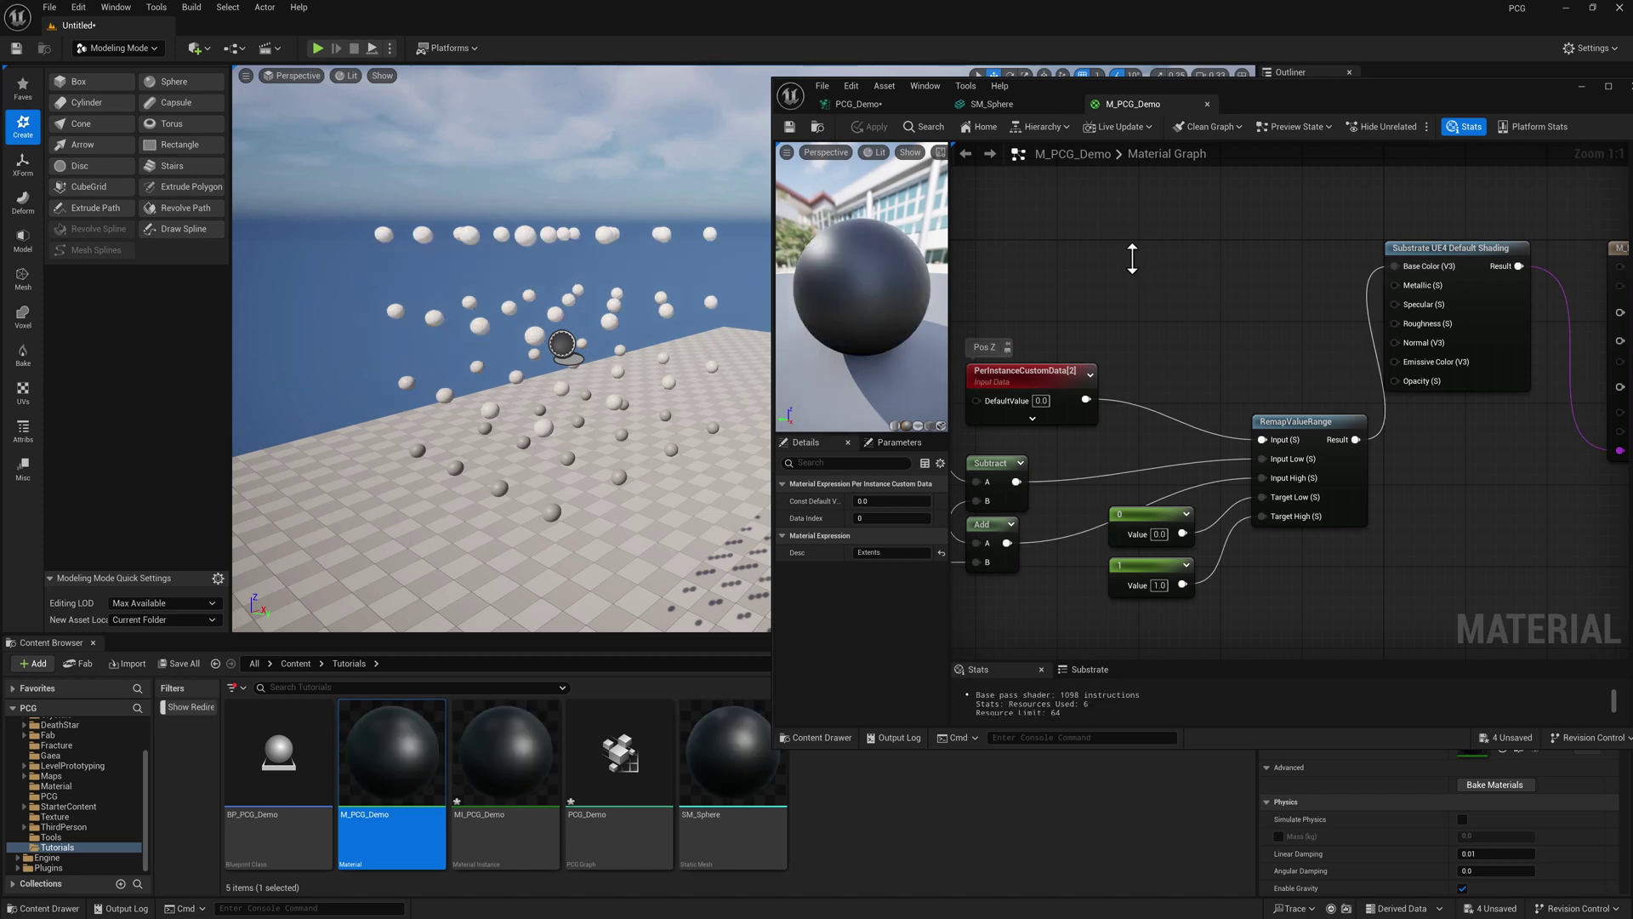
pyautogui.scroll(-5, 1177, 254)
pyautogui.moveTo(1044, 272); pyautogui.dragTo(1305, 508)
pyautogui.moveTo(1296, 354); pyautogui.dragTo(1289, 267)
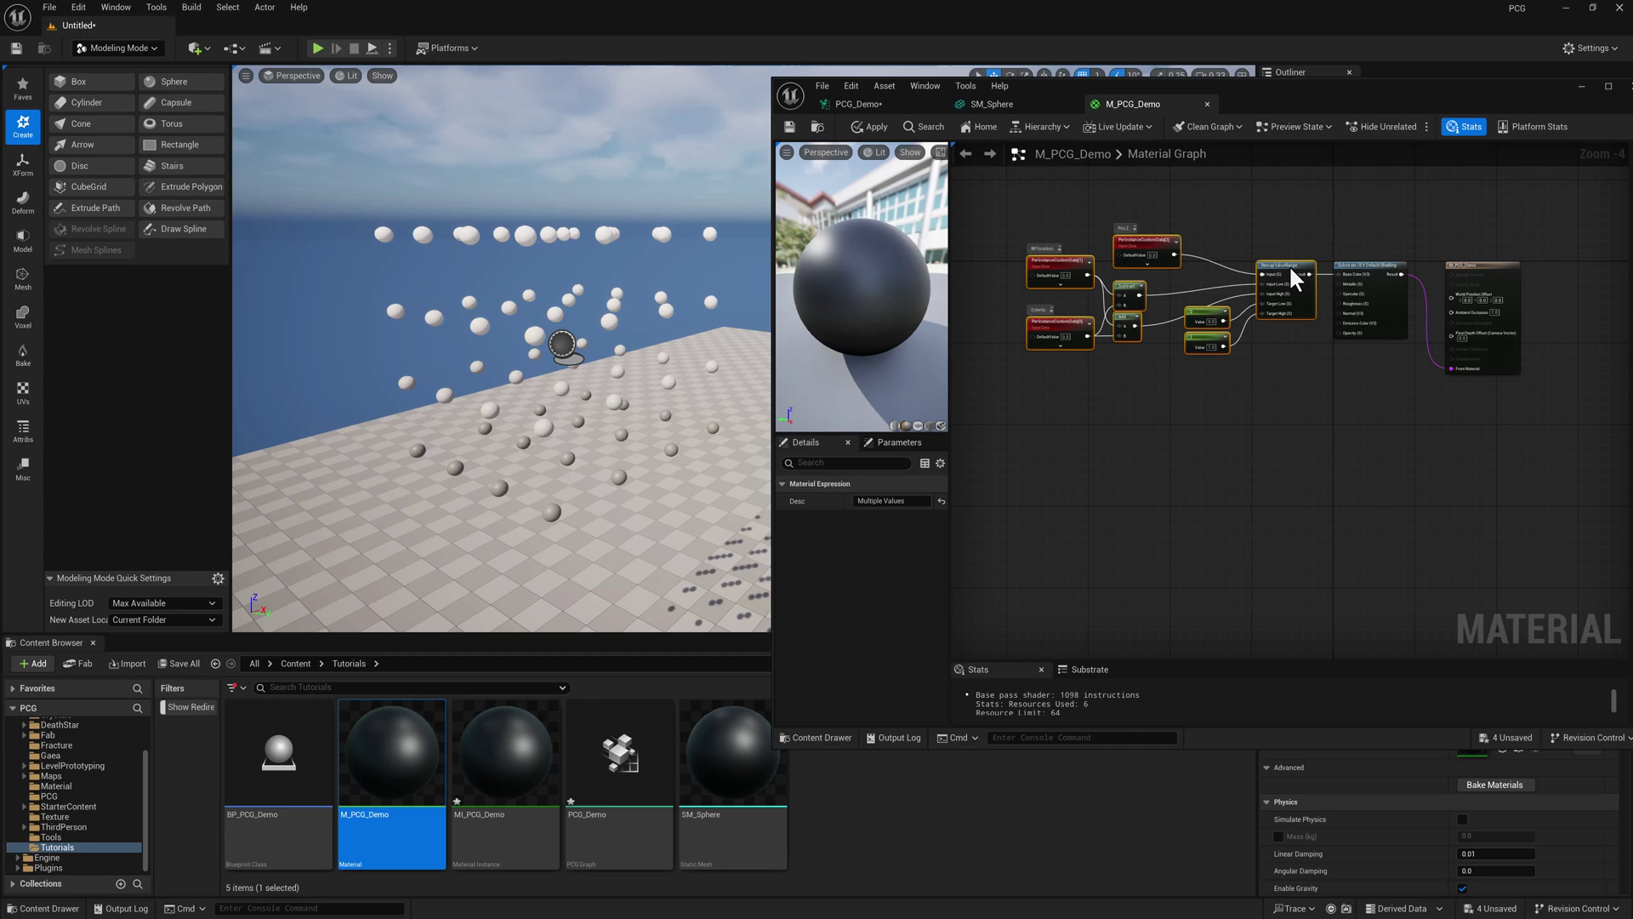
pyautogui.click(790, 126)
# Move the material editor out of the way, switch the level viewport to Unlit, and view the sphere grid from farther back
pyautogui.moveTo(1269, 95); pyautogui.dragTo(1632, 208)
pyautogui.click(345, 76)
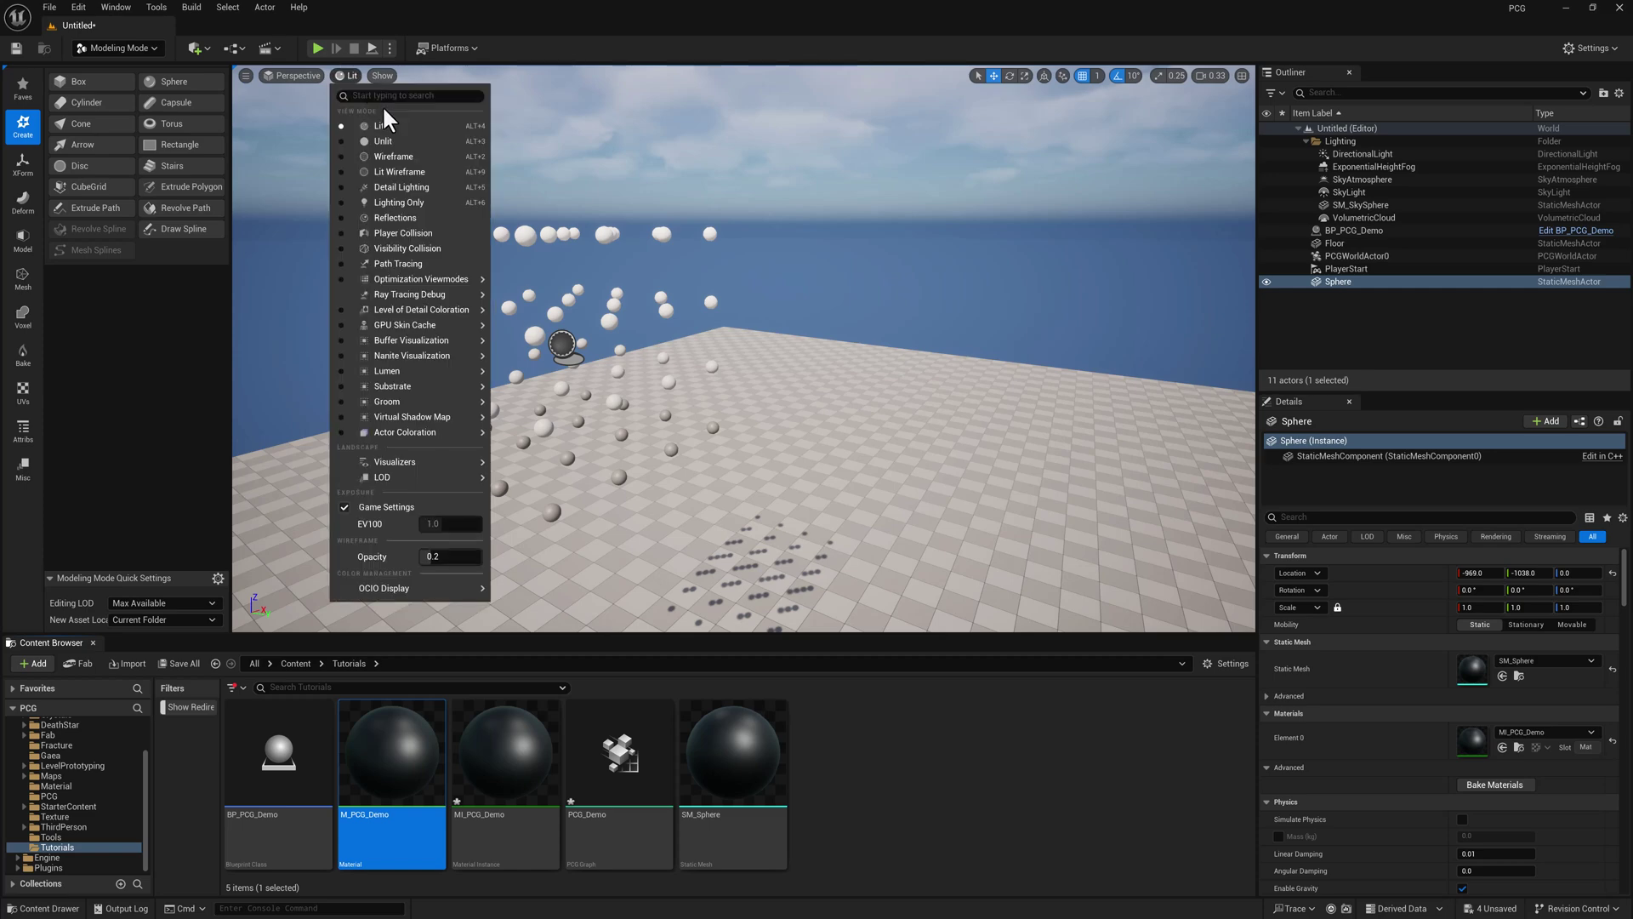
pyautogui.click(389, 141)
pyautogui.moveTo(544, 206); pyautogui.dragTo(520, 195, button='right')
pyautogui.press('s')
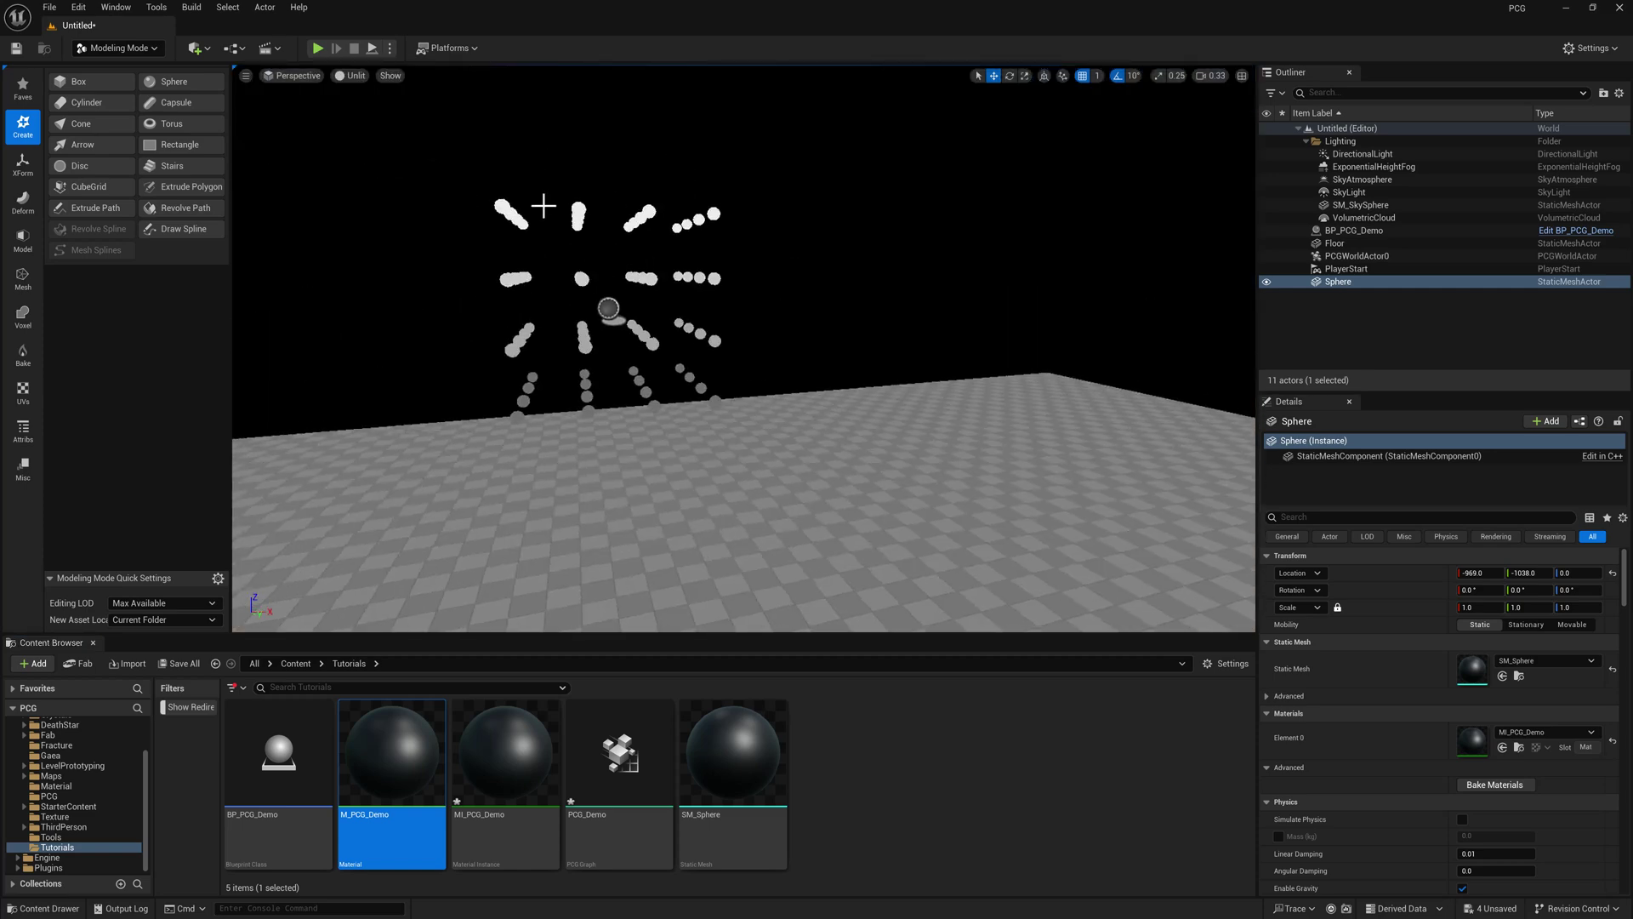
pyautogui.moveTo(740, 356); pyautogui.dragTo(819, 231)
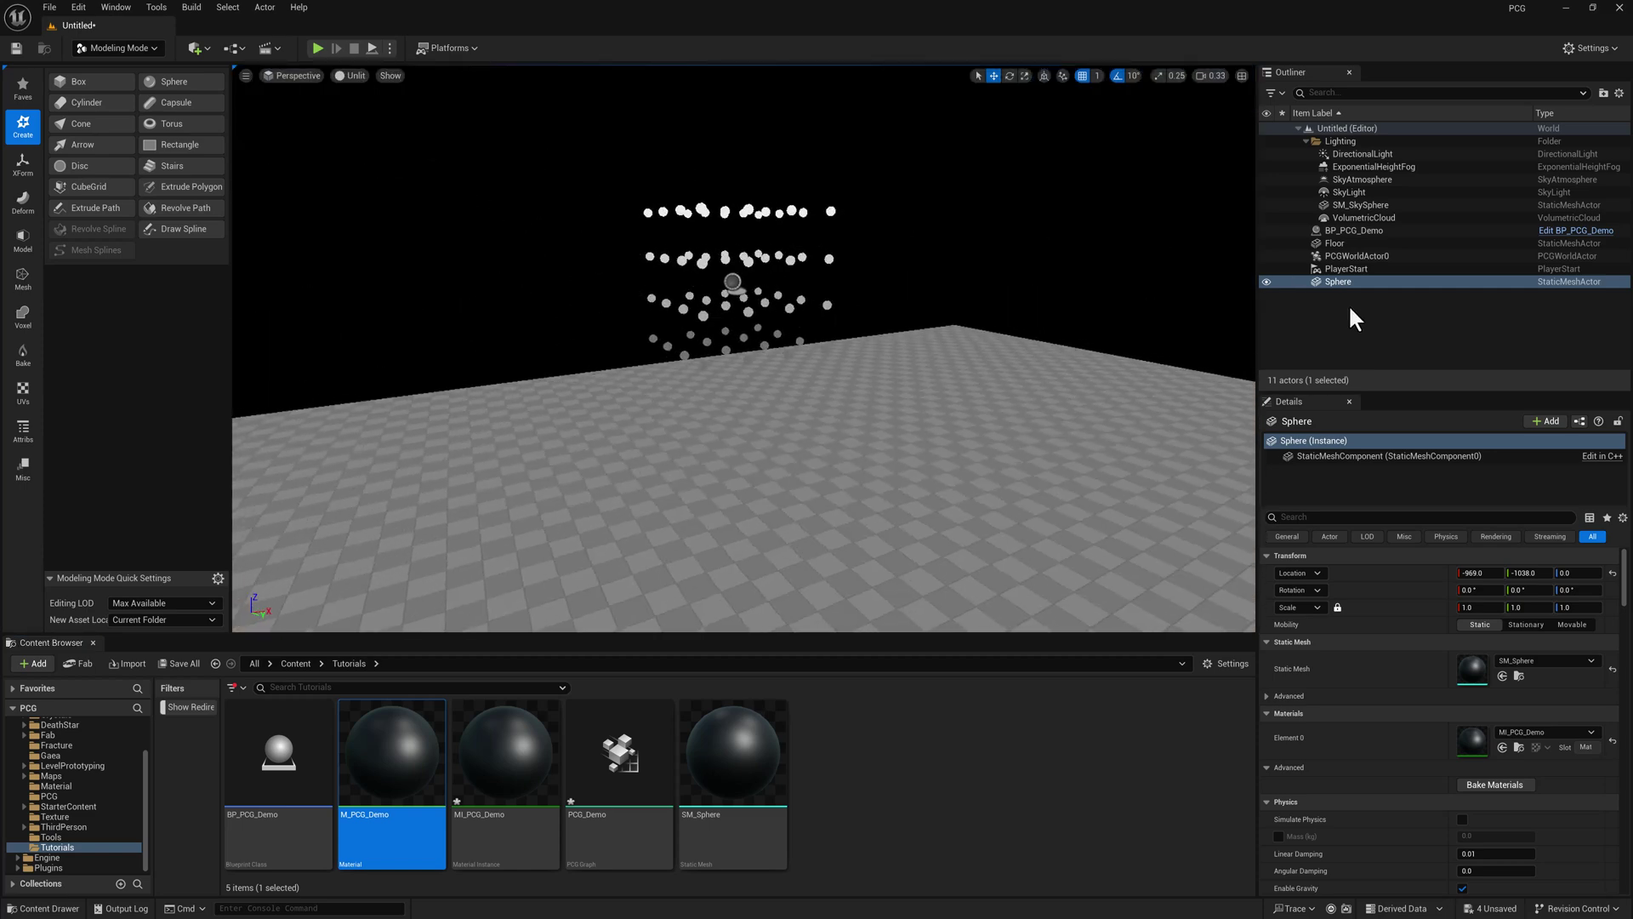
# Increase the Extents of BP_PCG_Demo to about 2370 and view the enlarged sphere grid from farther back
pyautogui.click(1371, 230)
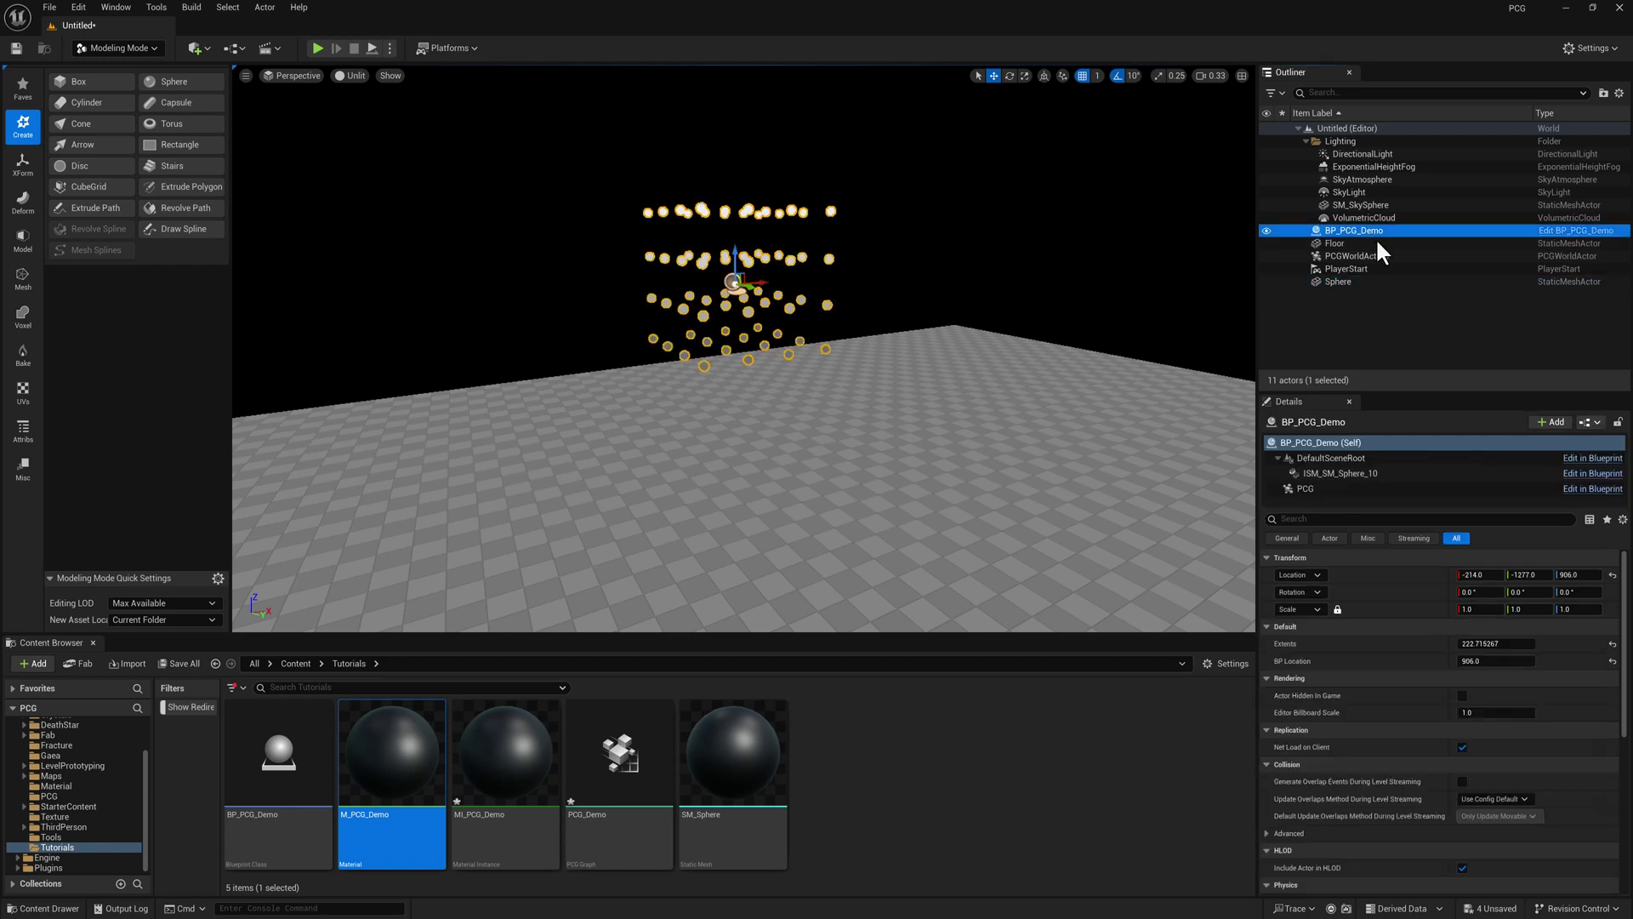
pyautogui.click(1497, 644)
pyautogui.moveTo(1497, 644); pyautogui.dragTo(1531, 644)
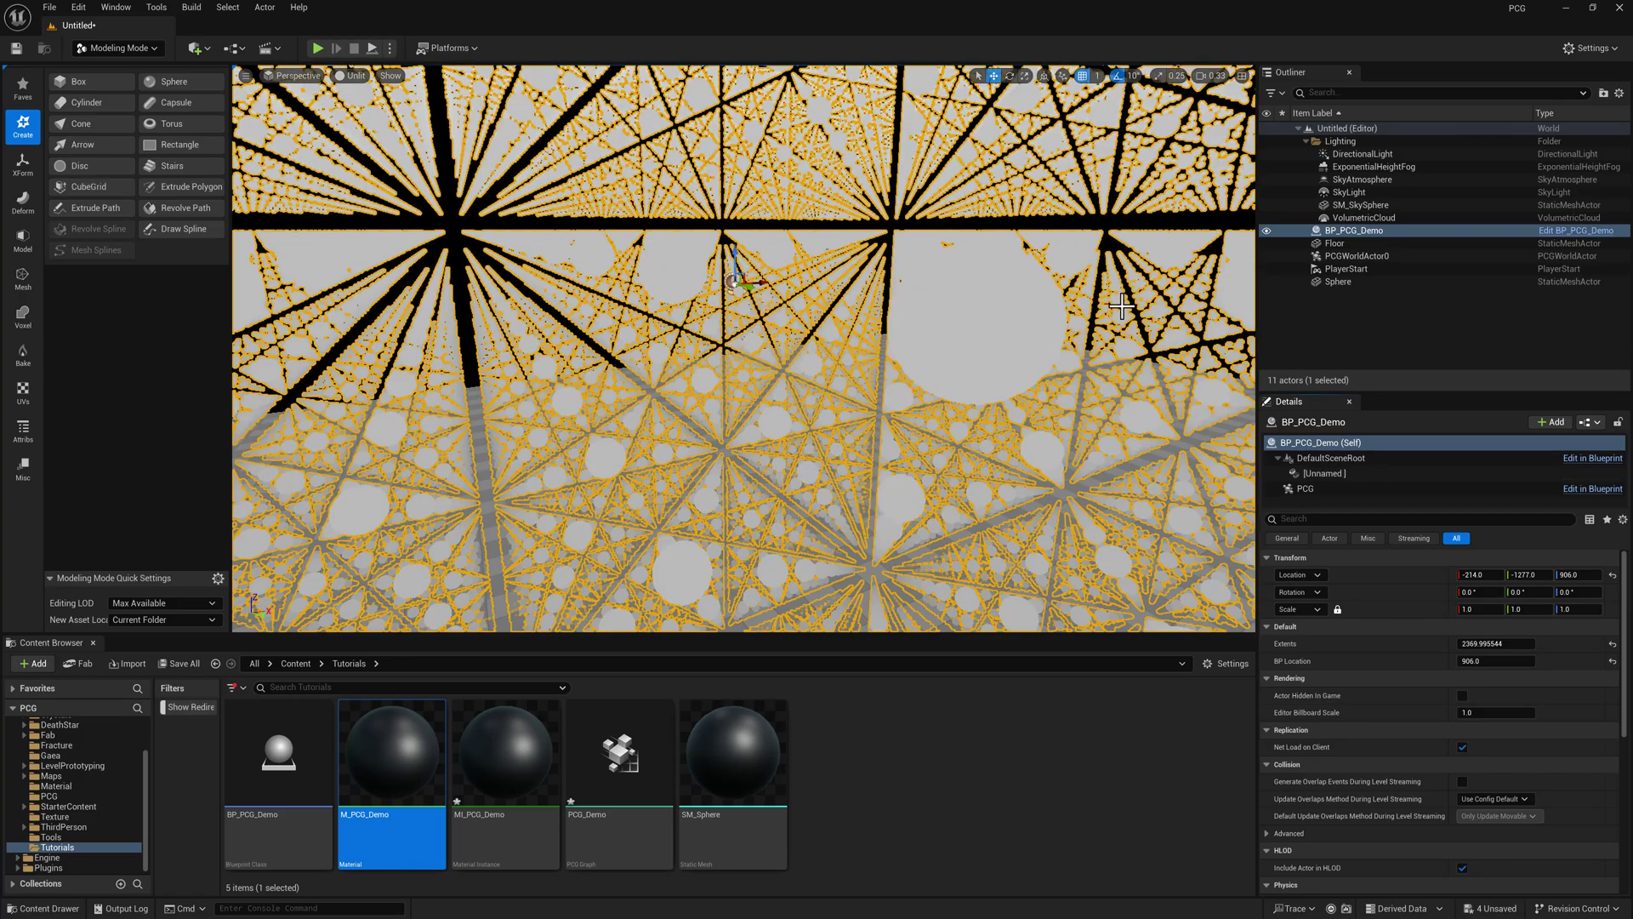
pyautogui.press('s')
pyautogui.moveTo(1069, 324); pyautogui.dragTo(1127, 368, button='right')
pyautogui.click(1153, 332)
pyautogui.press('w')
pyautogui.press('d')
pyautogui.press('s')
# Hide the Floor actor and view the whole sphere grid without it
pyautogui.click(914, 292)
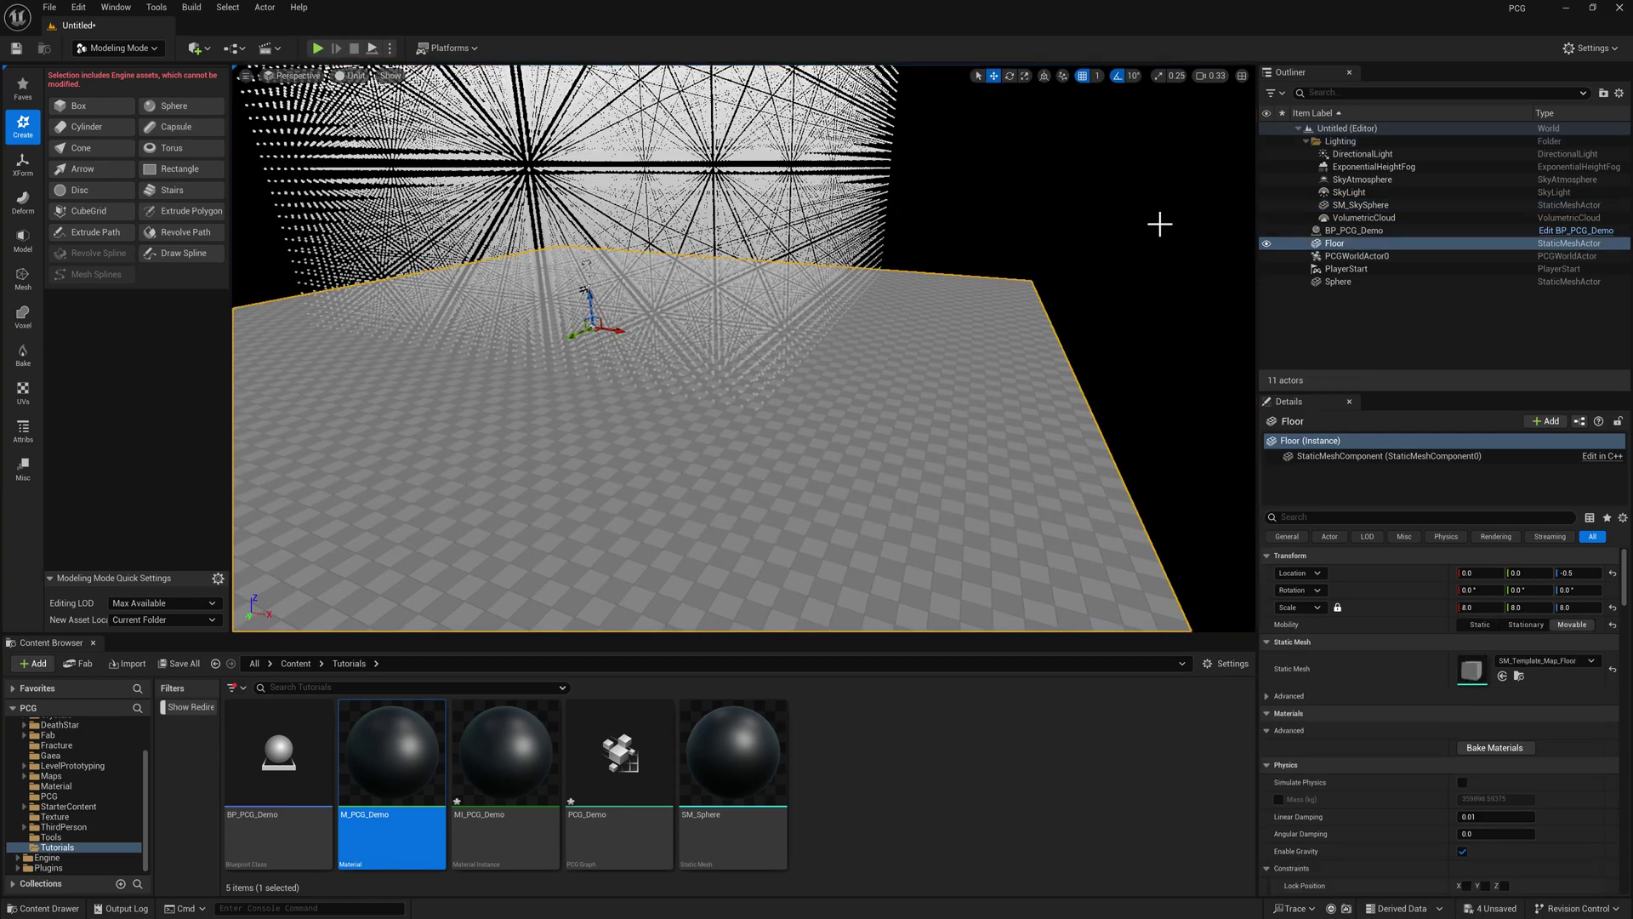
pyautogui.click(1265, 243)
pyautogui.moveTo(843, 406); pyautogui.dragTo(843, 368, button='right')
pyautogui.press('s')
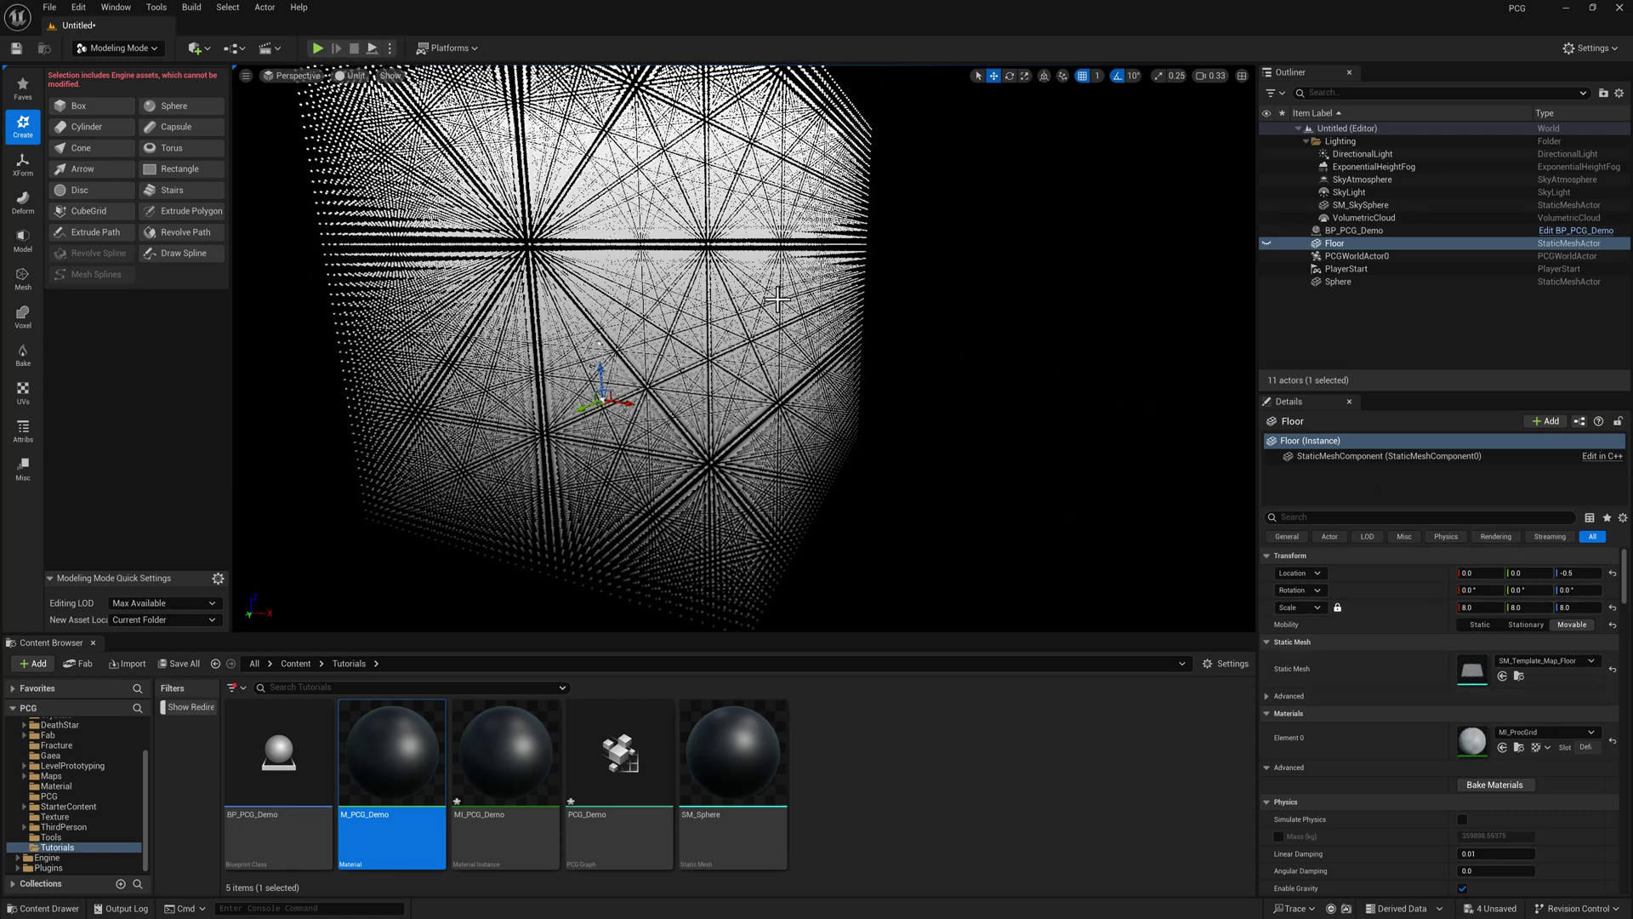
# Set the Extents of BP_PCG_Demo to 1000
pyautogui.click(1356, 230)
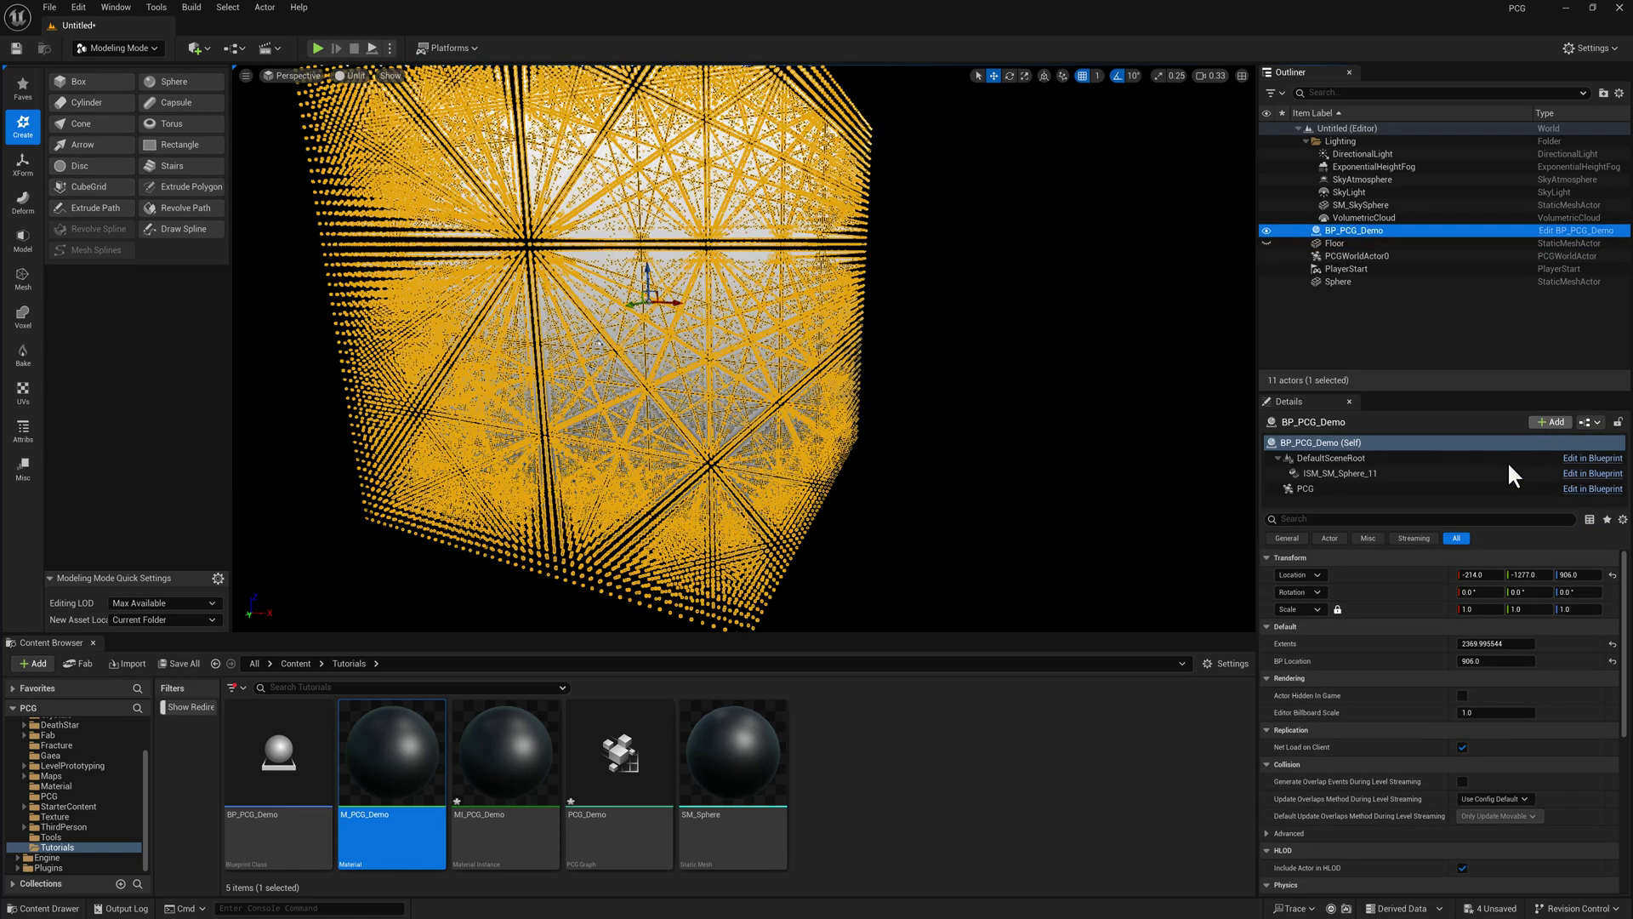
pyautogui.click(1515, 643)
pyautogui.write('12')
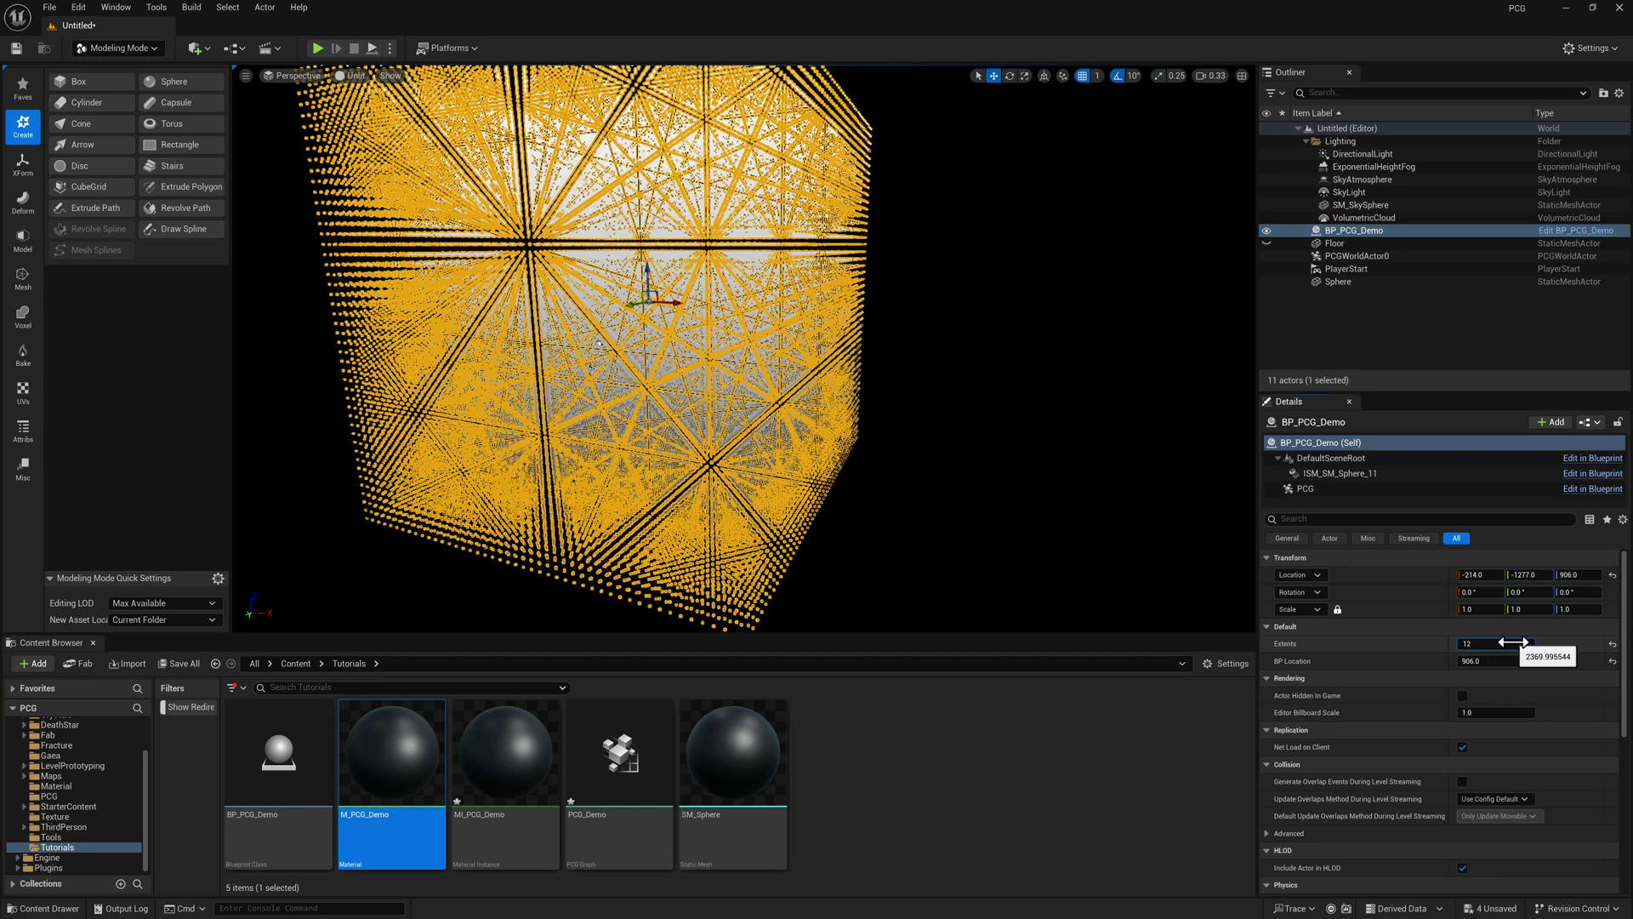
pyautogui.press('BackSpace')
pyautogui.write('000')
pyautogui.press('Return')
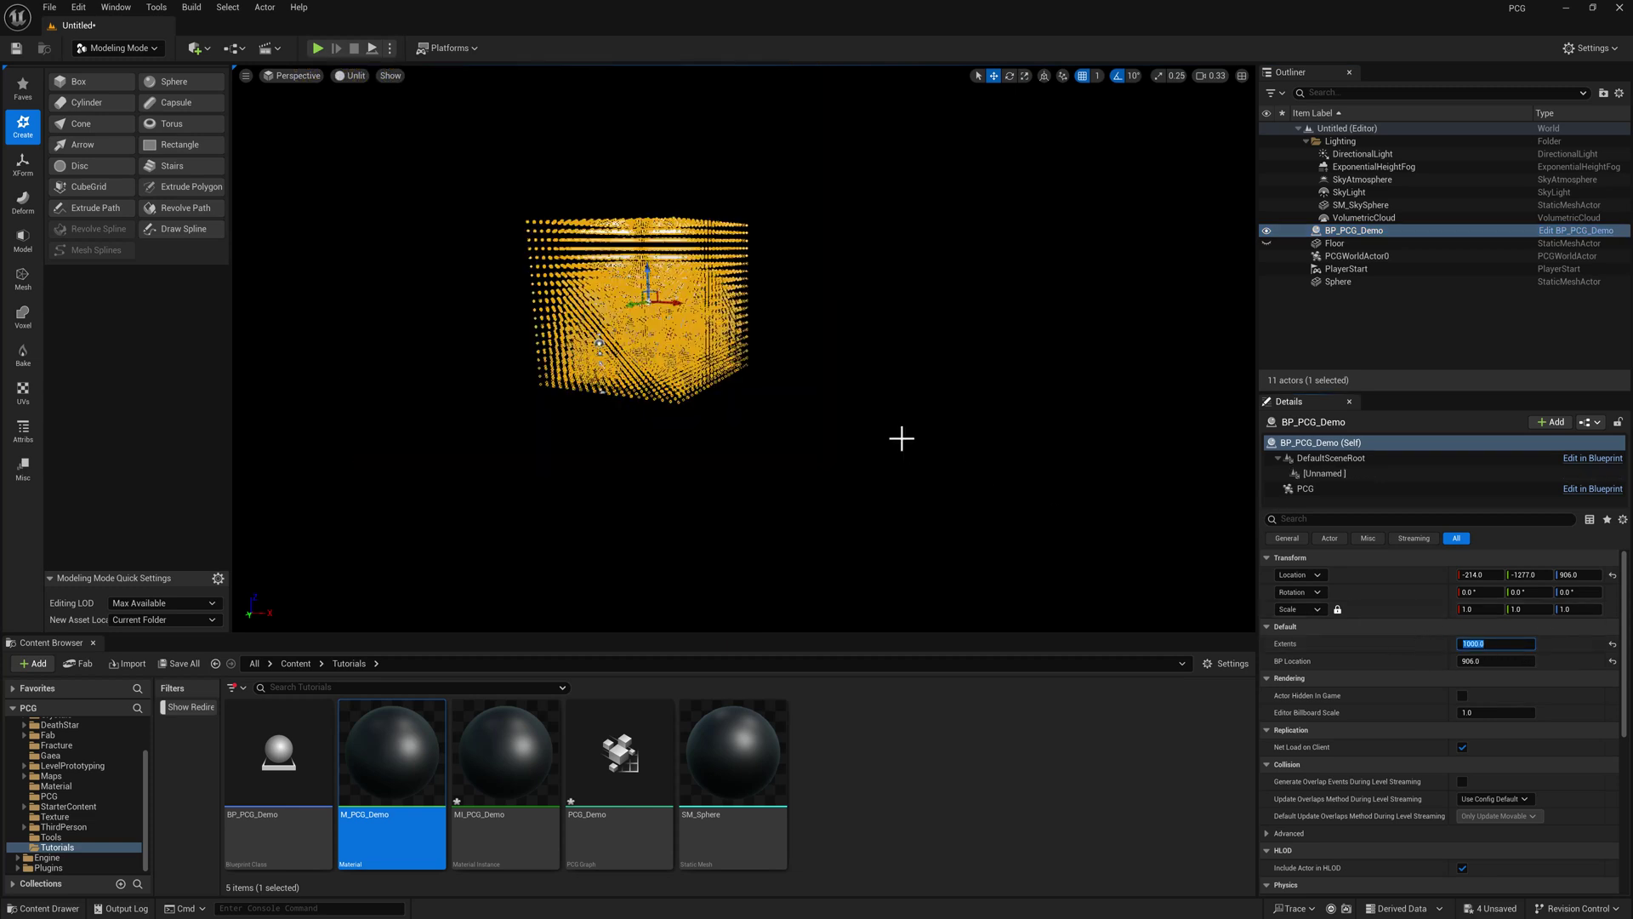
# Move the BP_PCG_Demo sphere grid to a new location and check its height gradient from several sides
pyautogui.click(899, 390)
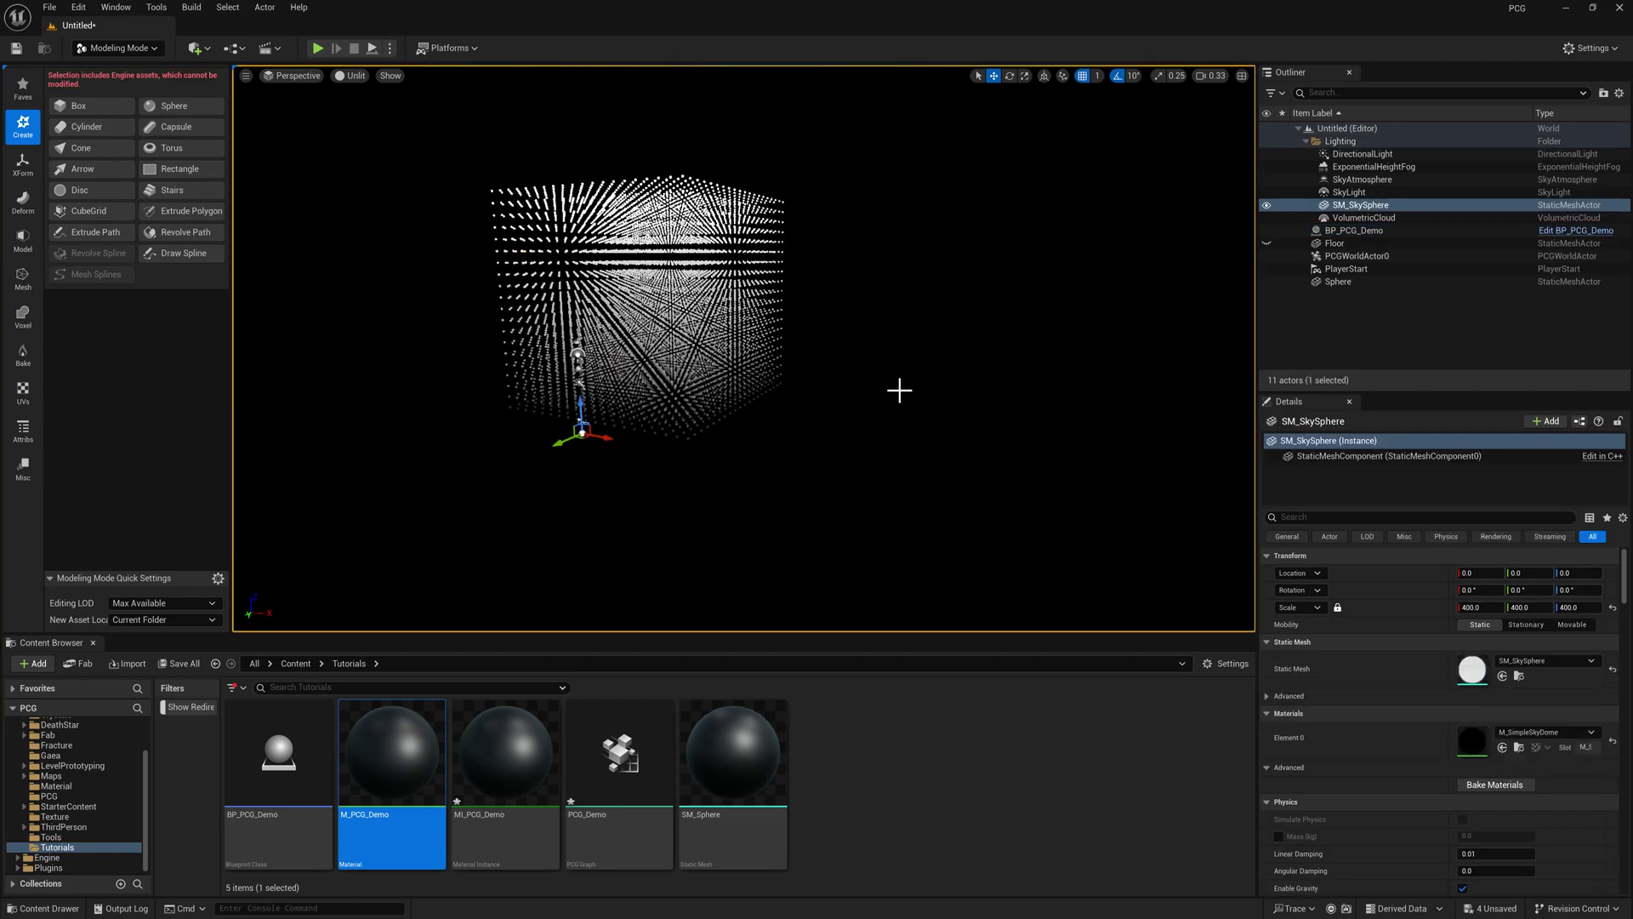
pyautogui.scroll(5, 899, 390)
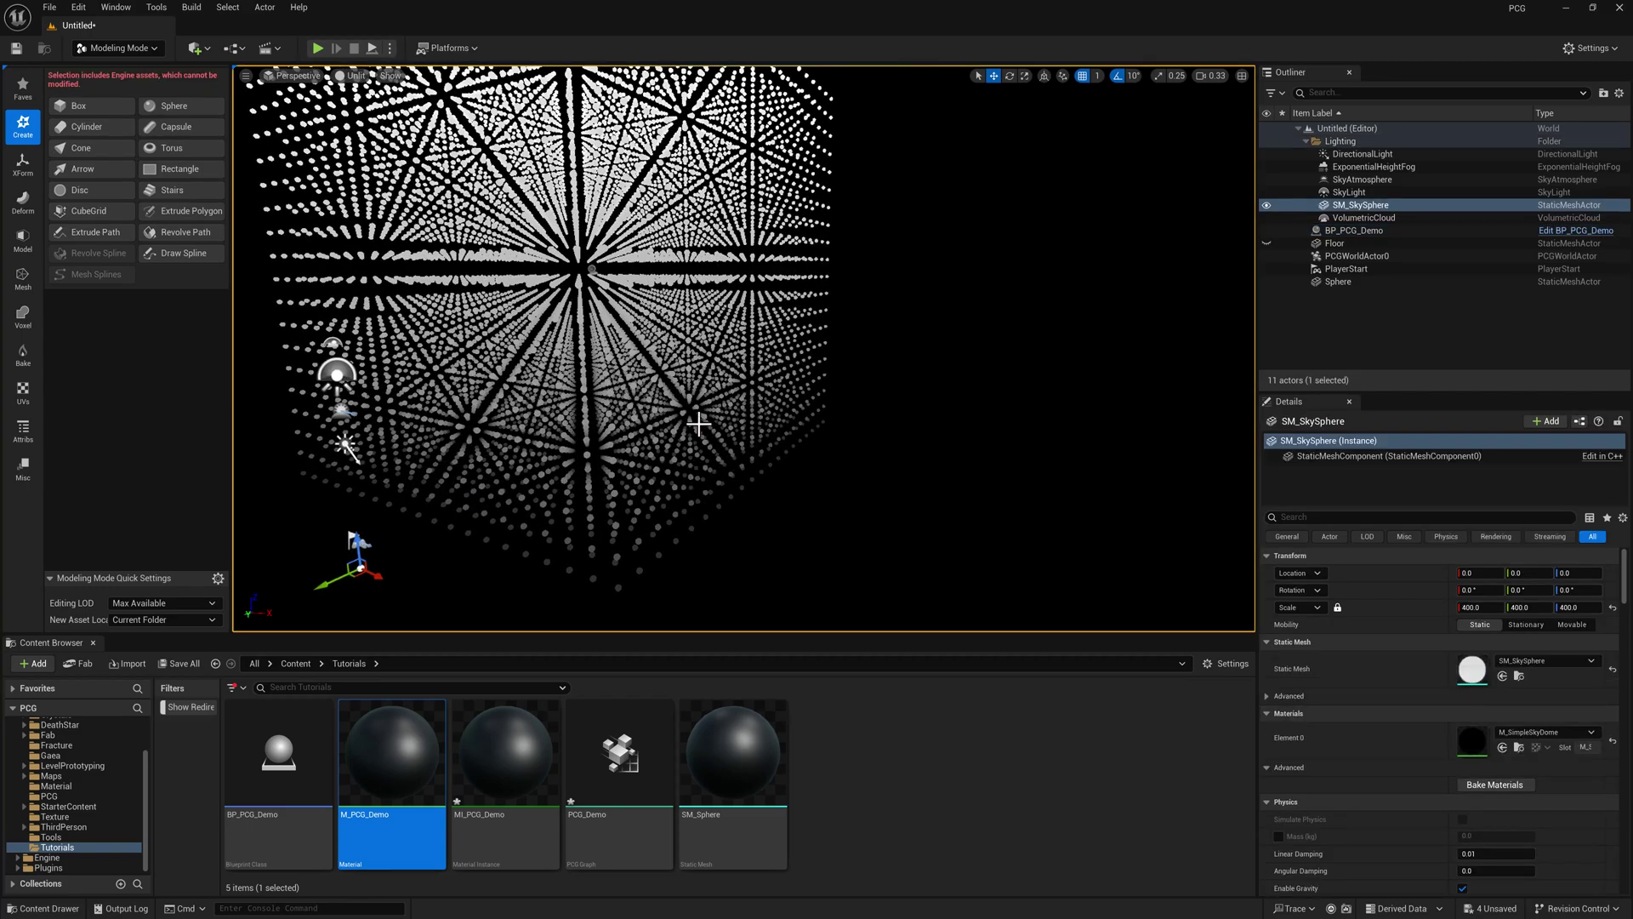
pyautogui.moveTo(725, 423); pyautogui.dragTo(728, 348, button='right')
pyautogui.press('a')
pyautogui.moveTo(826, 230)
pyautogui.mouseDown(button='right')
pyautogui.moveTo(855, 290)
pyautogui.moveTo(754, 308)
pyautogui.moveTo(826, 230)
pyautogui.mouseUp(button='right')
pyautogui.press('s')
pyautogui.click(930, 250)
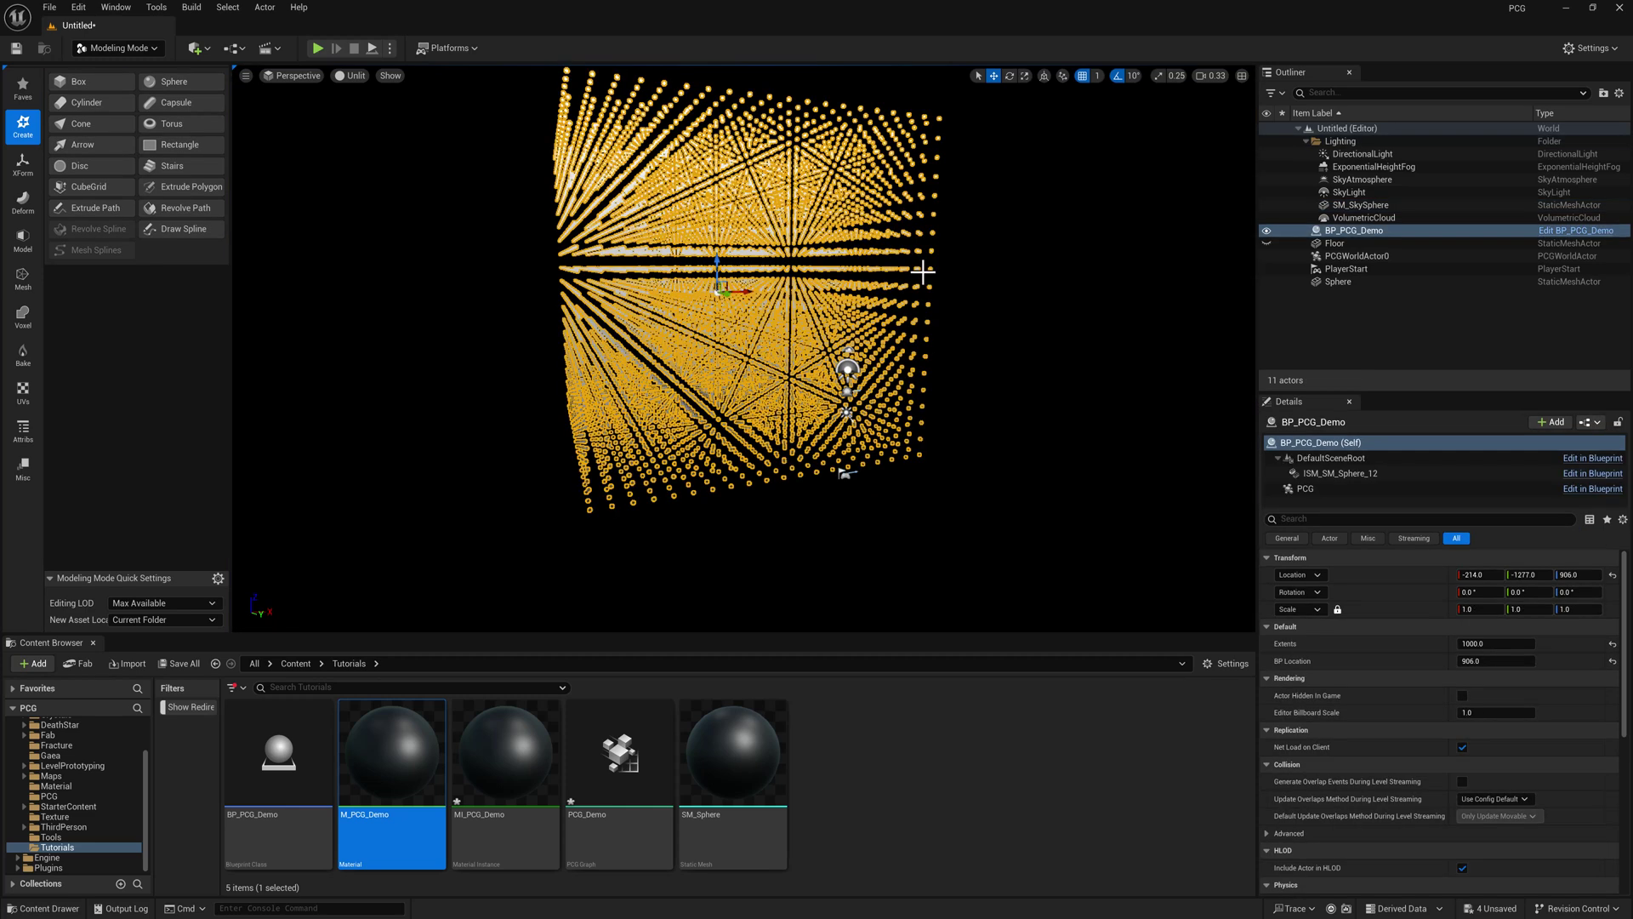
pyautogui.moveTo(749, 291); pyautogui.dragTo(846, 387)
pyautogui.click(860, 474)
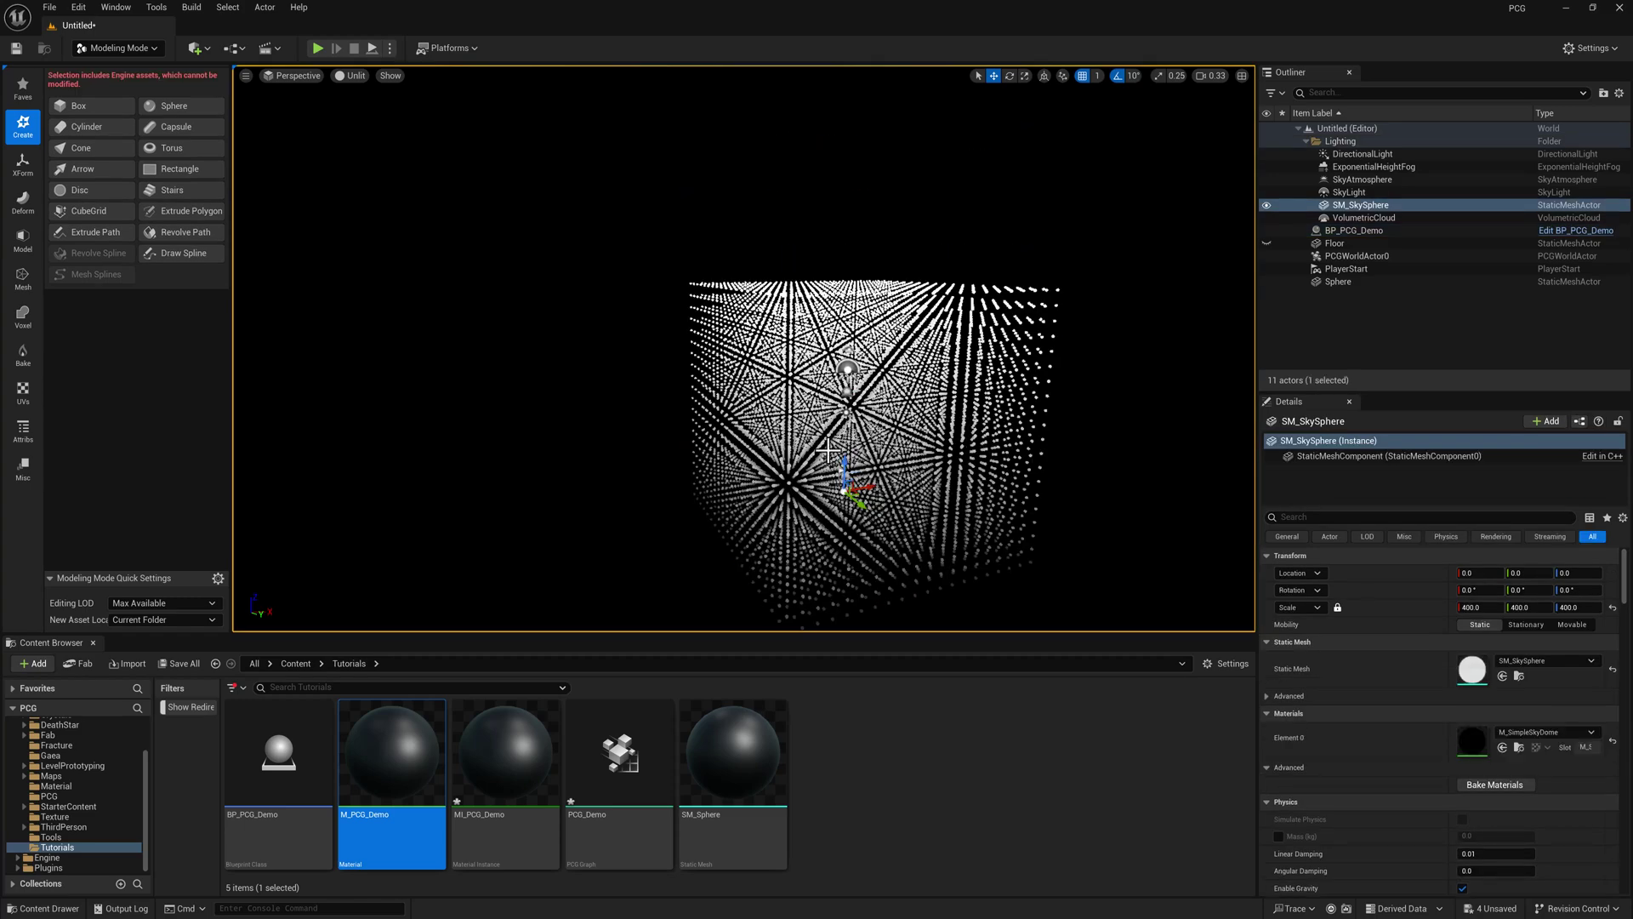
pyautogui.moveTo(817, 504); pyautogui.dragTo(876, 320, button='right')
pyautogui.moveTo(875, 319); pyautogui.dragTo(894, 260)
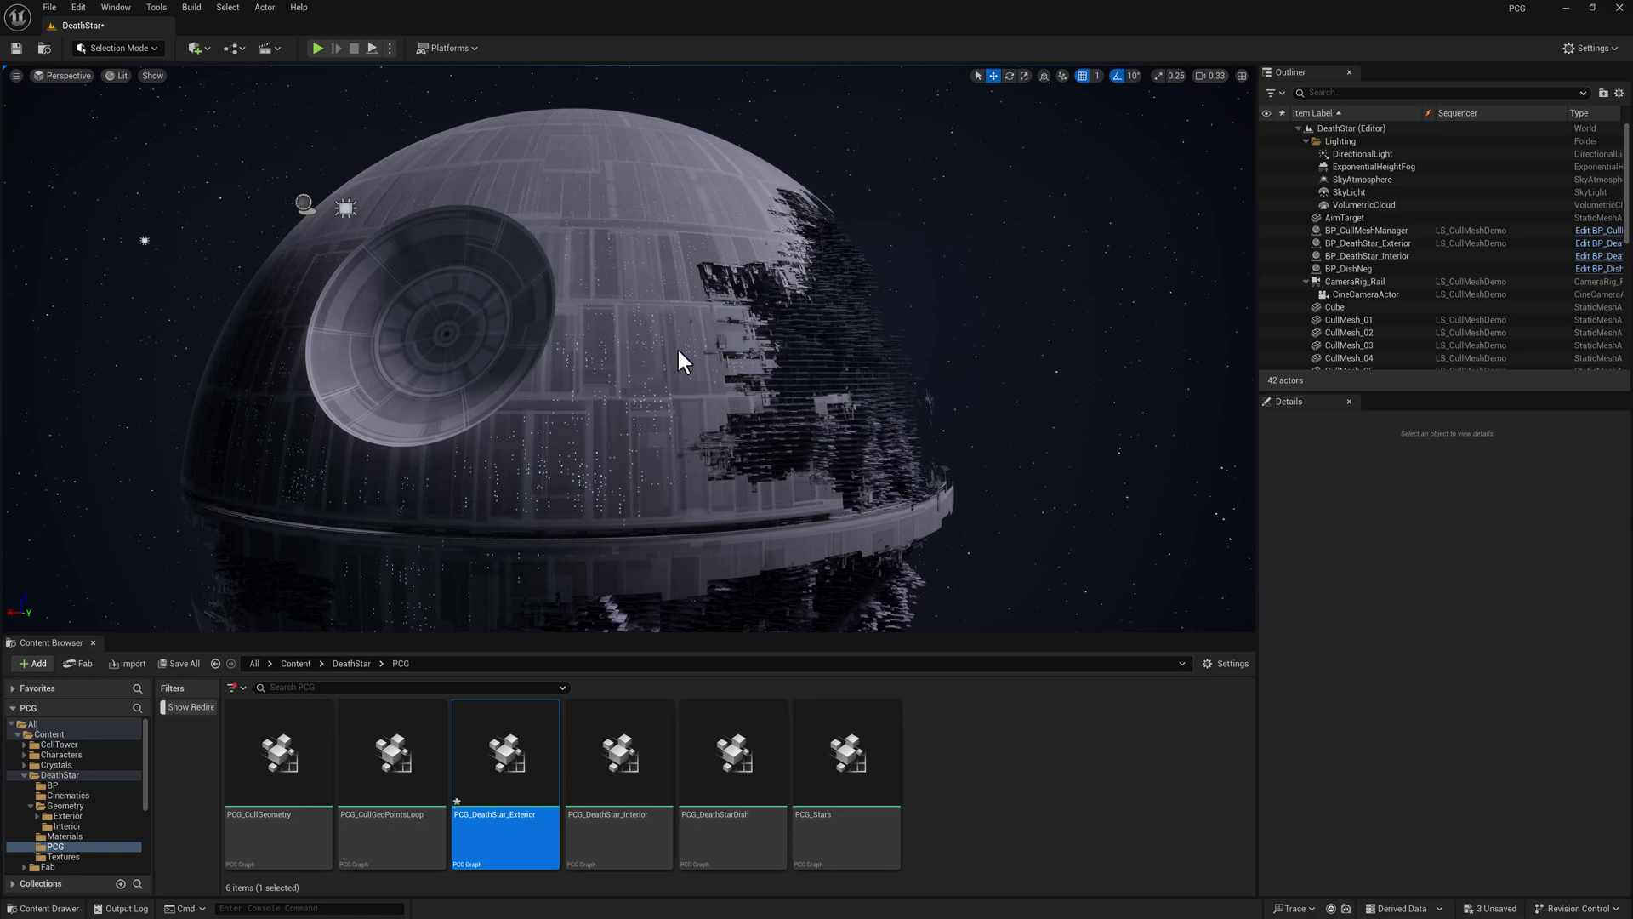
# Switch to the DeathStar level and examine the exterior panels up close and from farther back
pyautogui.moveTo(629, 348); pyautogui.dragTo(696, 341, button='right')
pyautogui.press('w')
pyautogui.press('w')
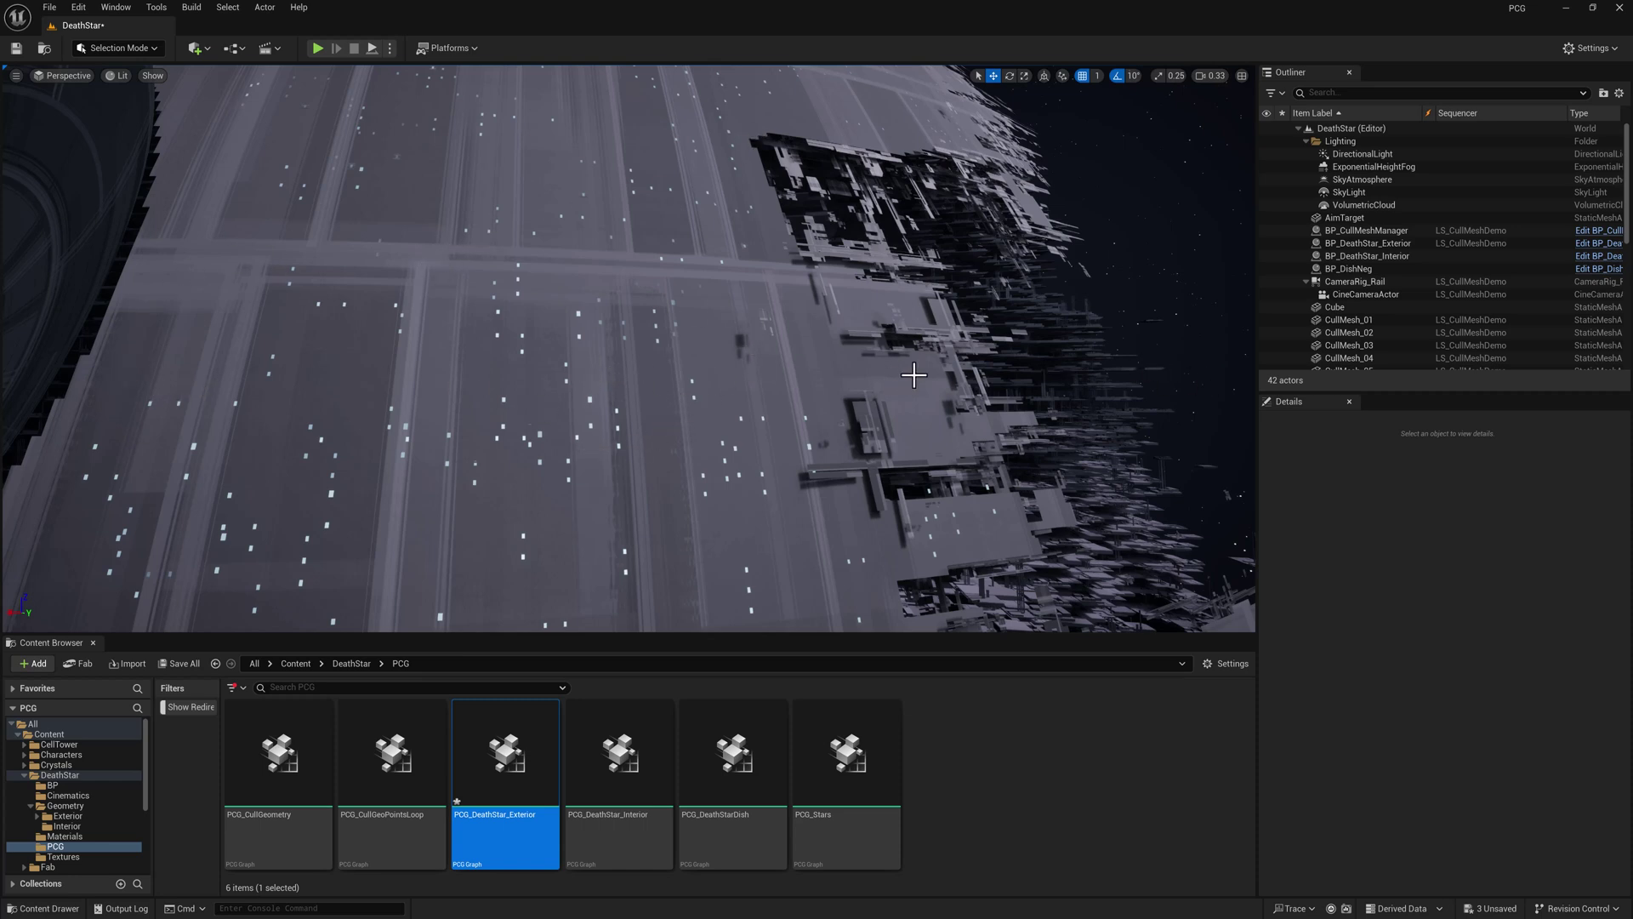
pyautogui.scroll(-10, 1153, 263)
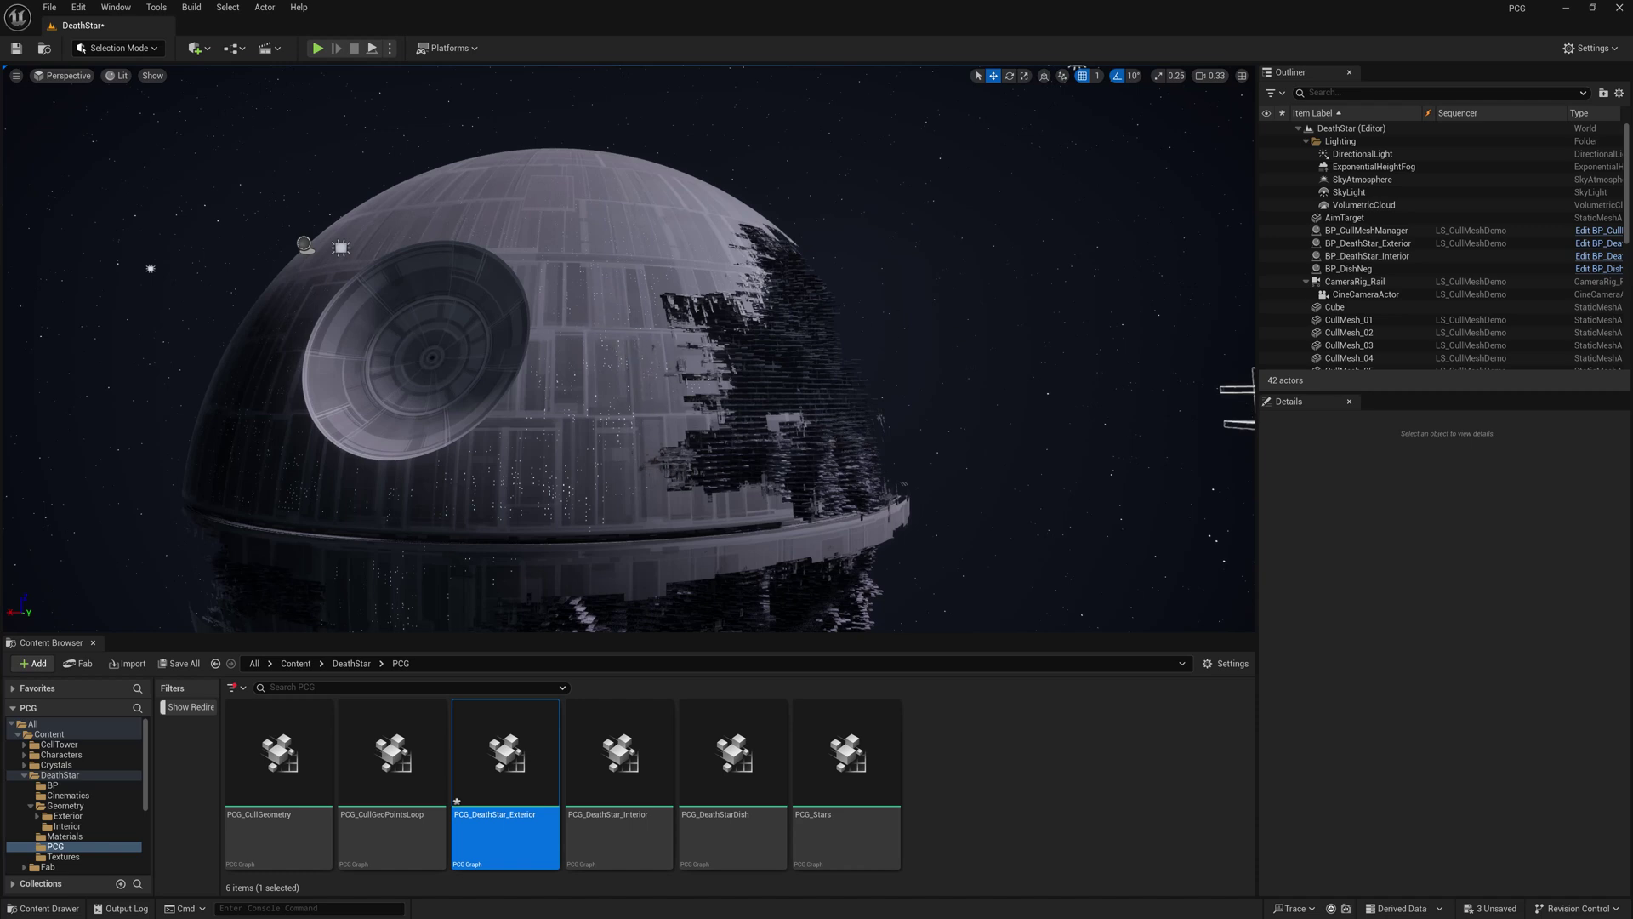
pyautogui.moveTo(477, 355); pyautogui.dragTo(507, 389, button='right')
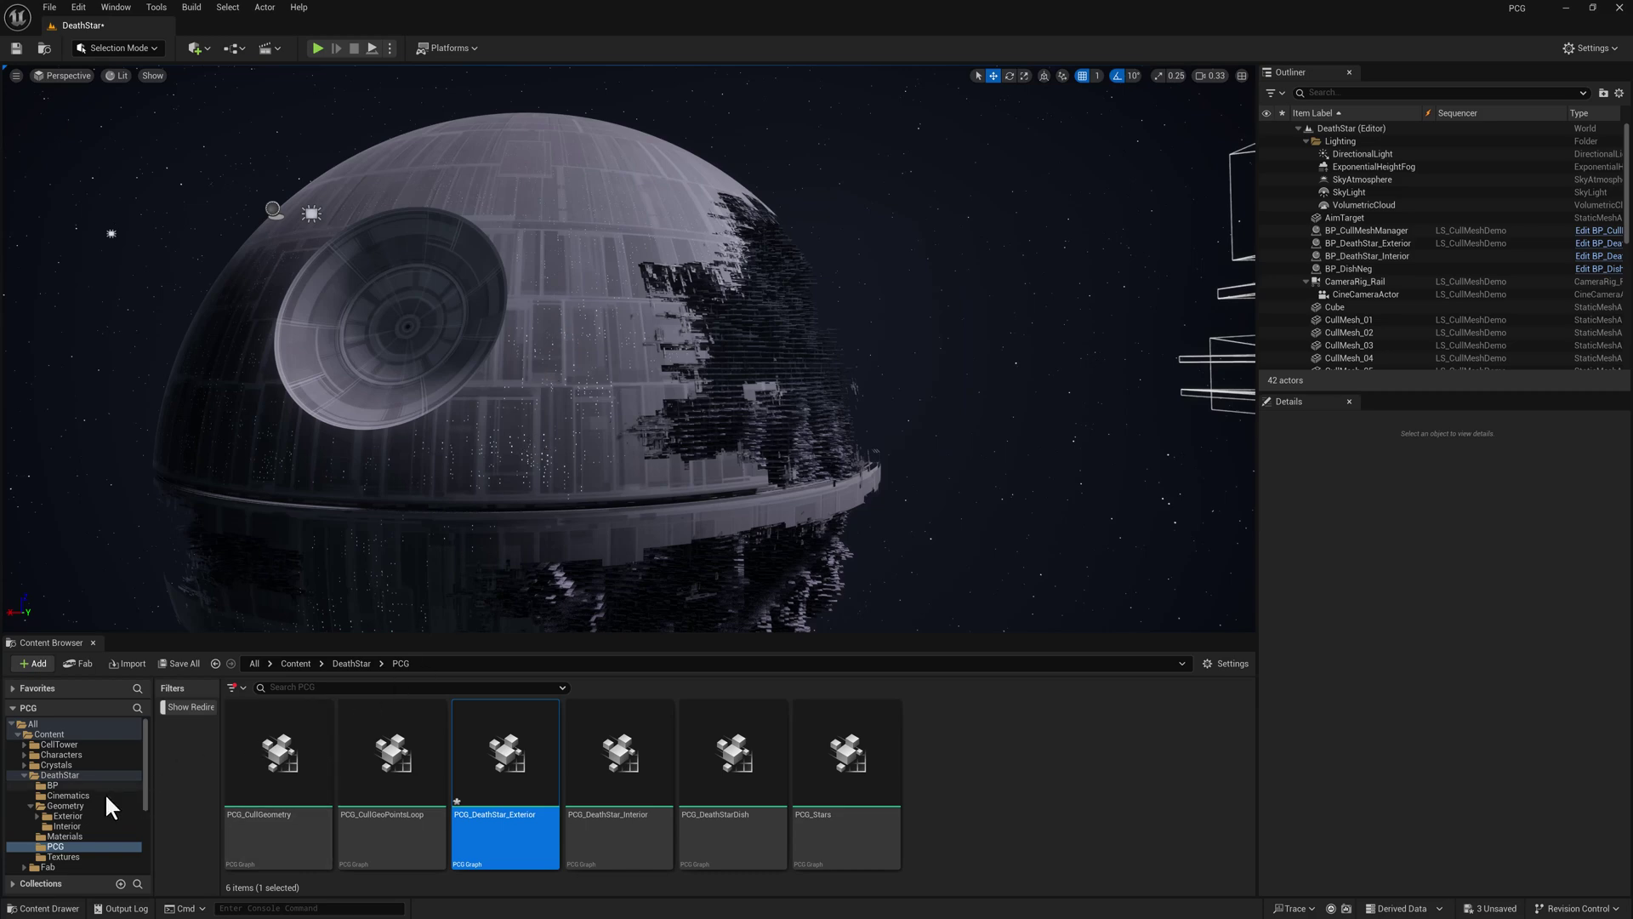
# Open the SM_DeathStar_Panel mesh from the Exterior geometry folder and display its UV layout
pyautogui.click(68, 815)
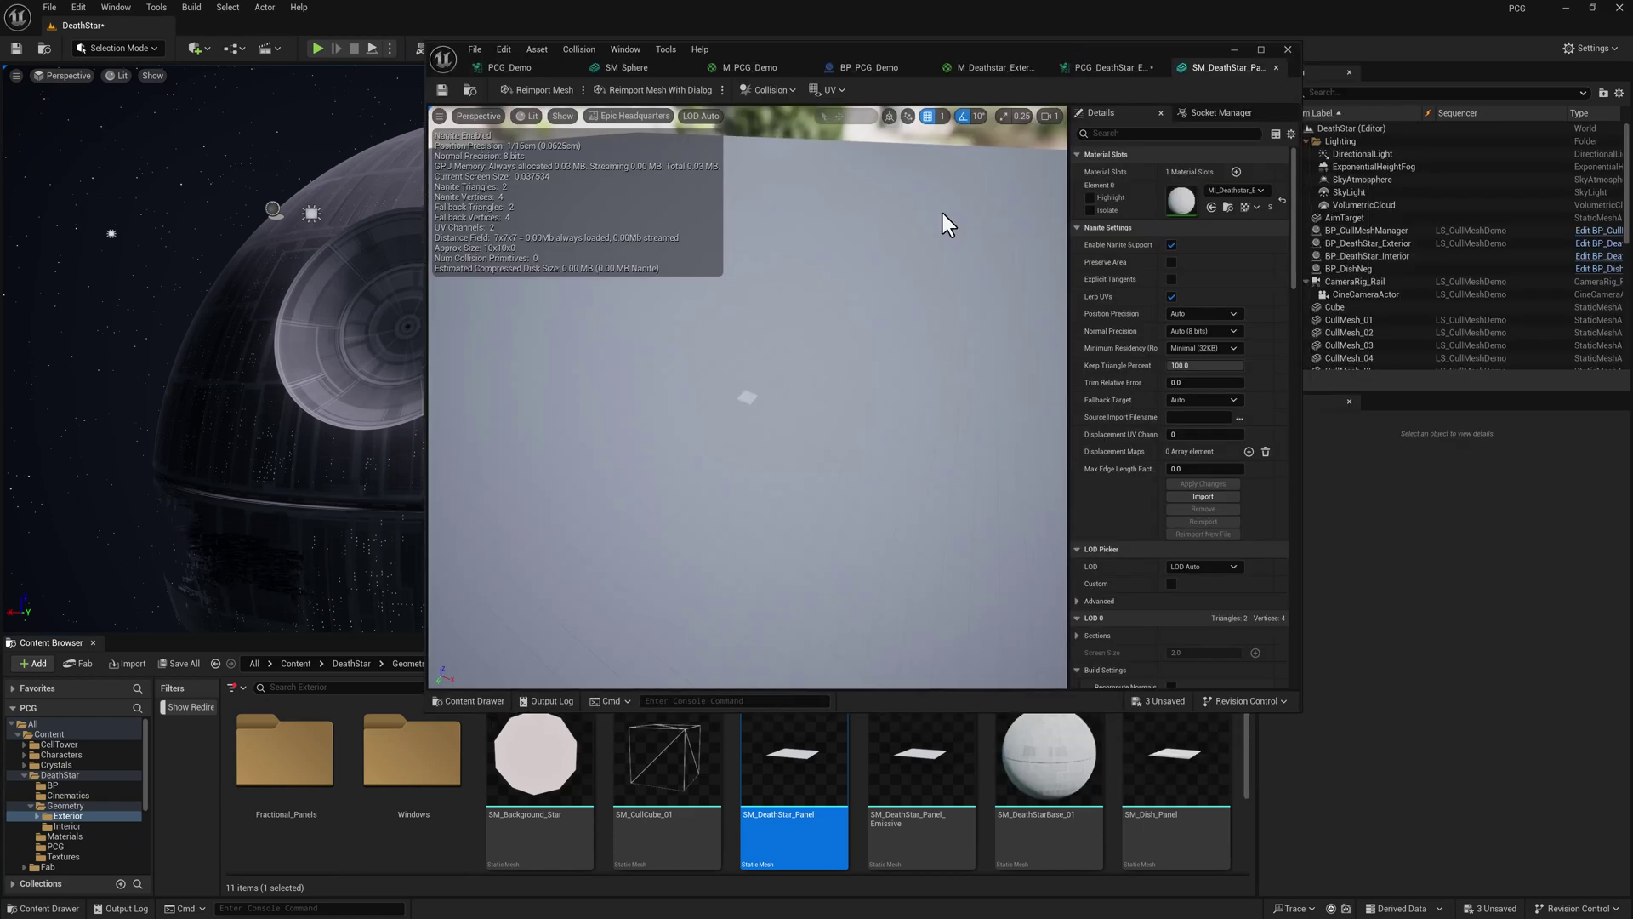
pyautogui.click(840, 90)
pyautogui.click(847, 132)
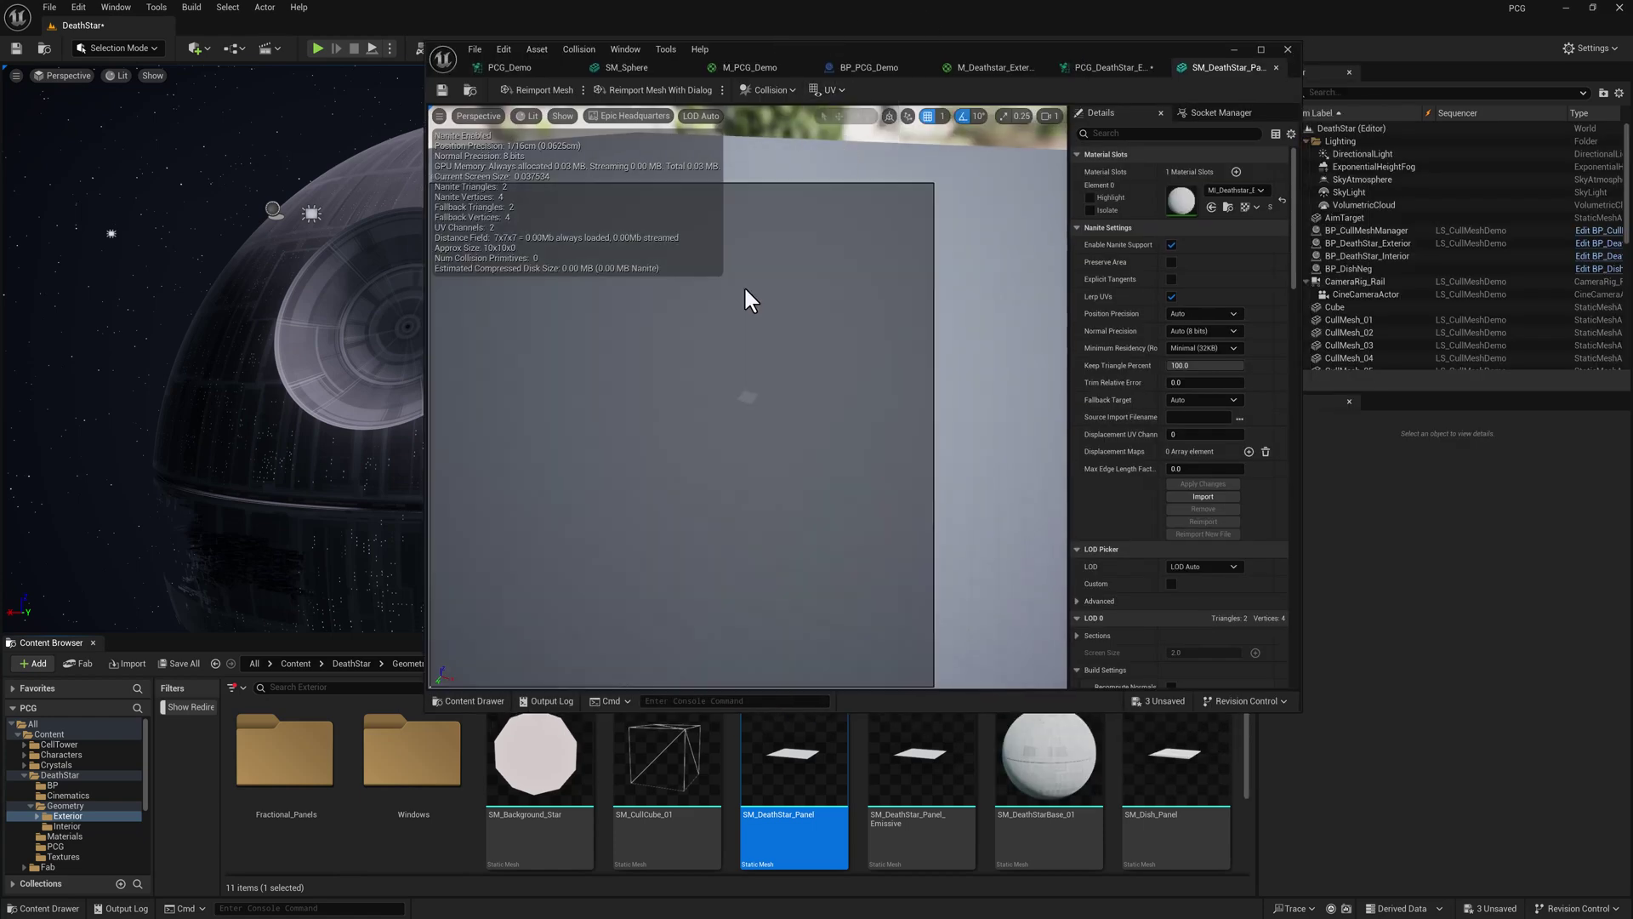
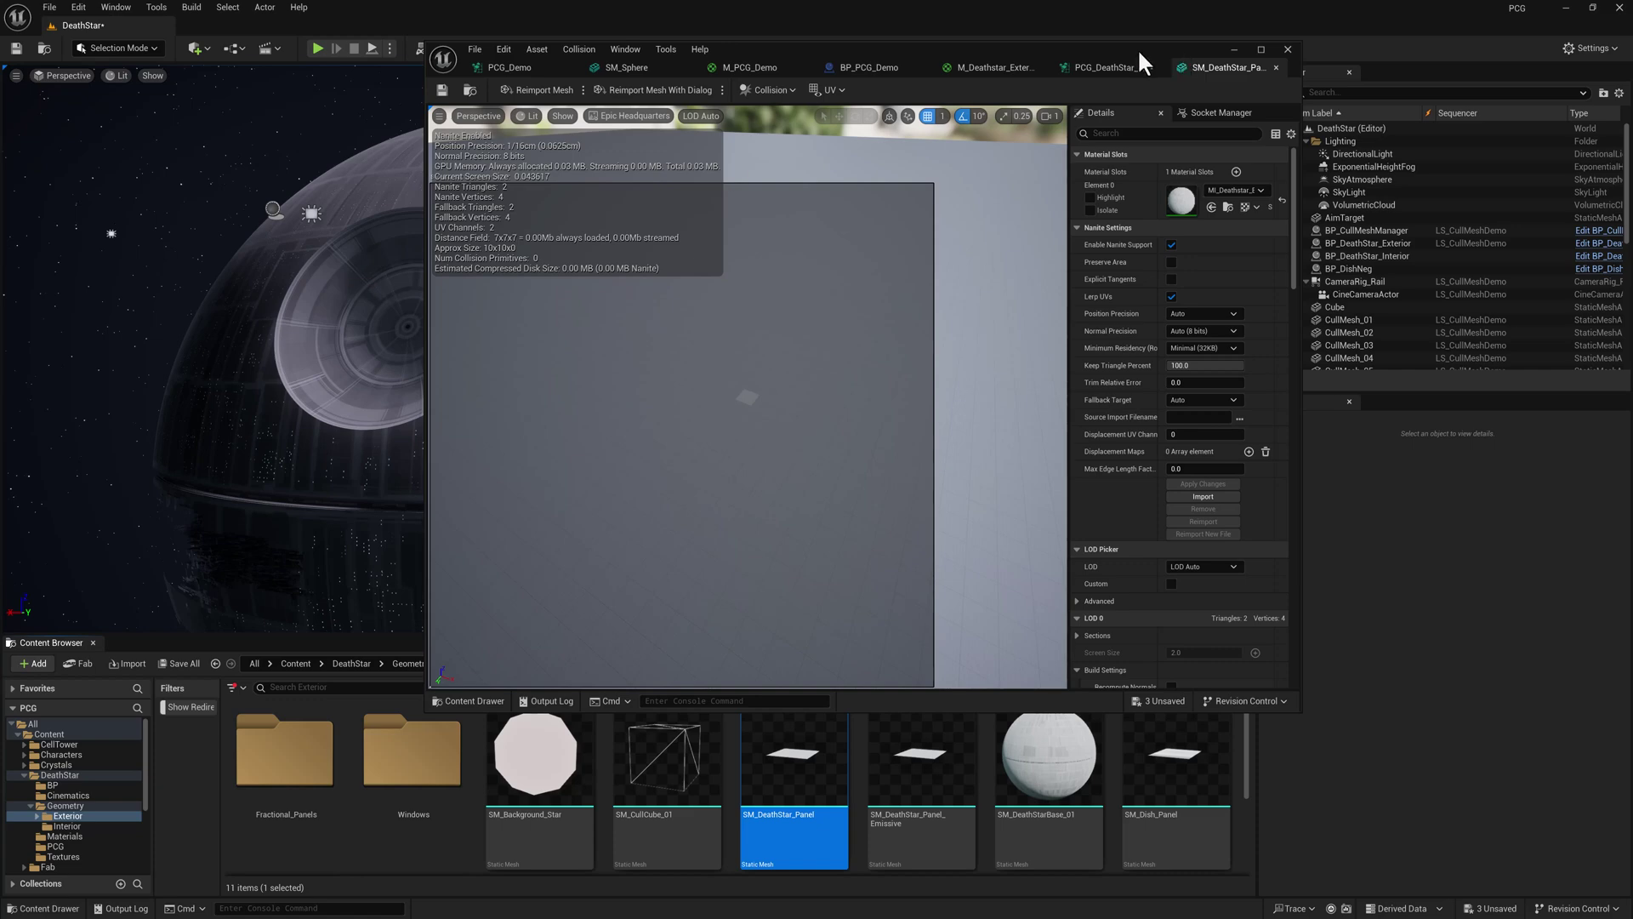
# Examine the longitude and latitude calculations in the Custom HLSL source of the PCG_DeathStar_Exterior graph, then put the source window away
pyautogui.moveTo(1139, 51); pyautogui.dragTo(1185, 116)
pyautogui.scroll(-4, 957, 255)
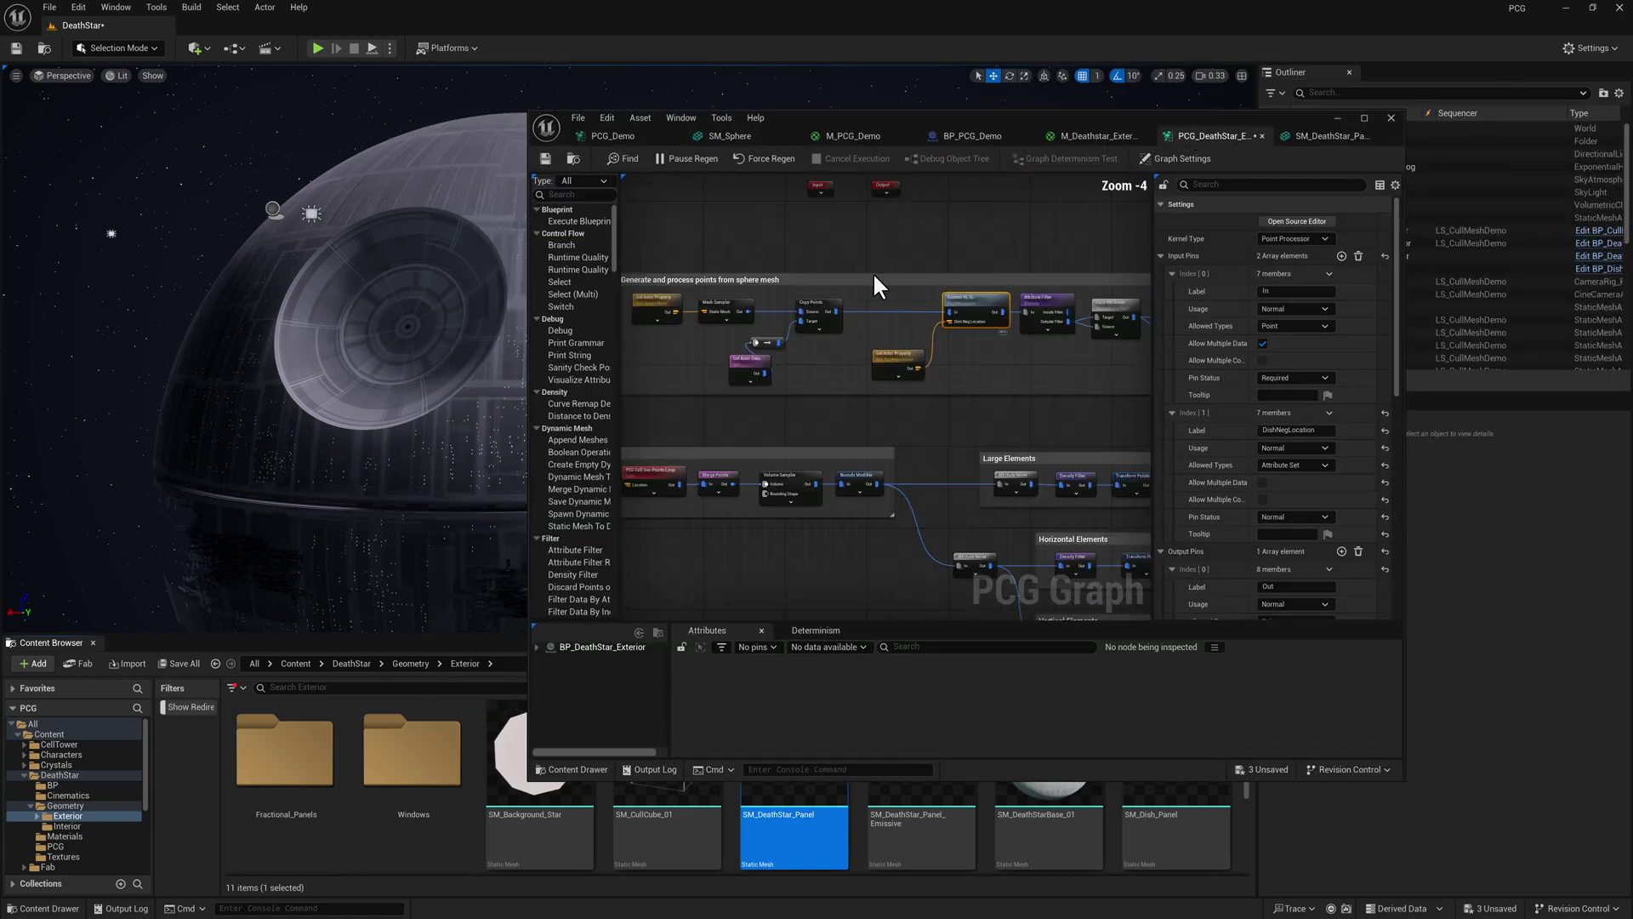
pyautogui.scroll(4, 987, 283)
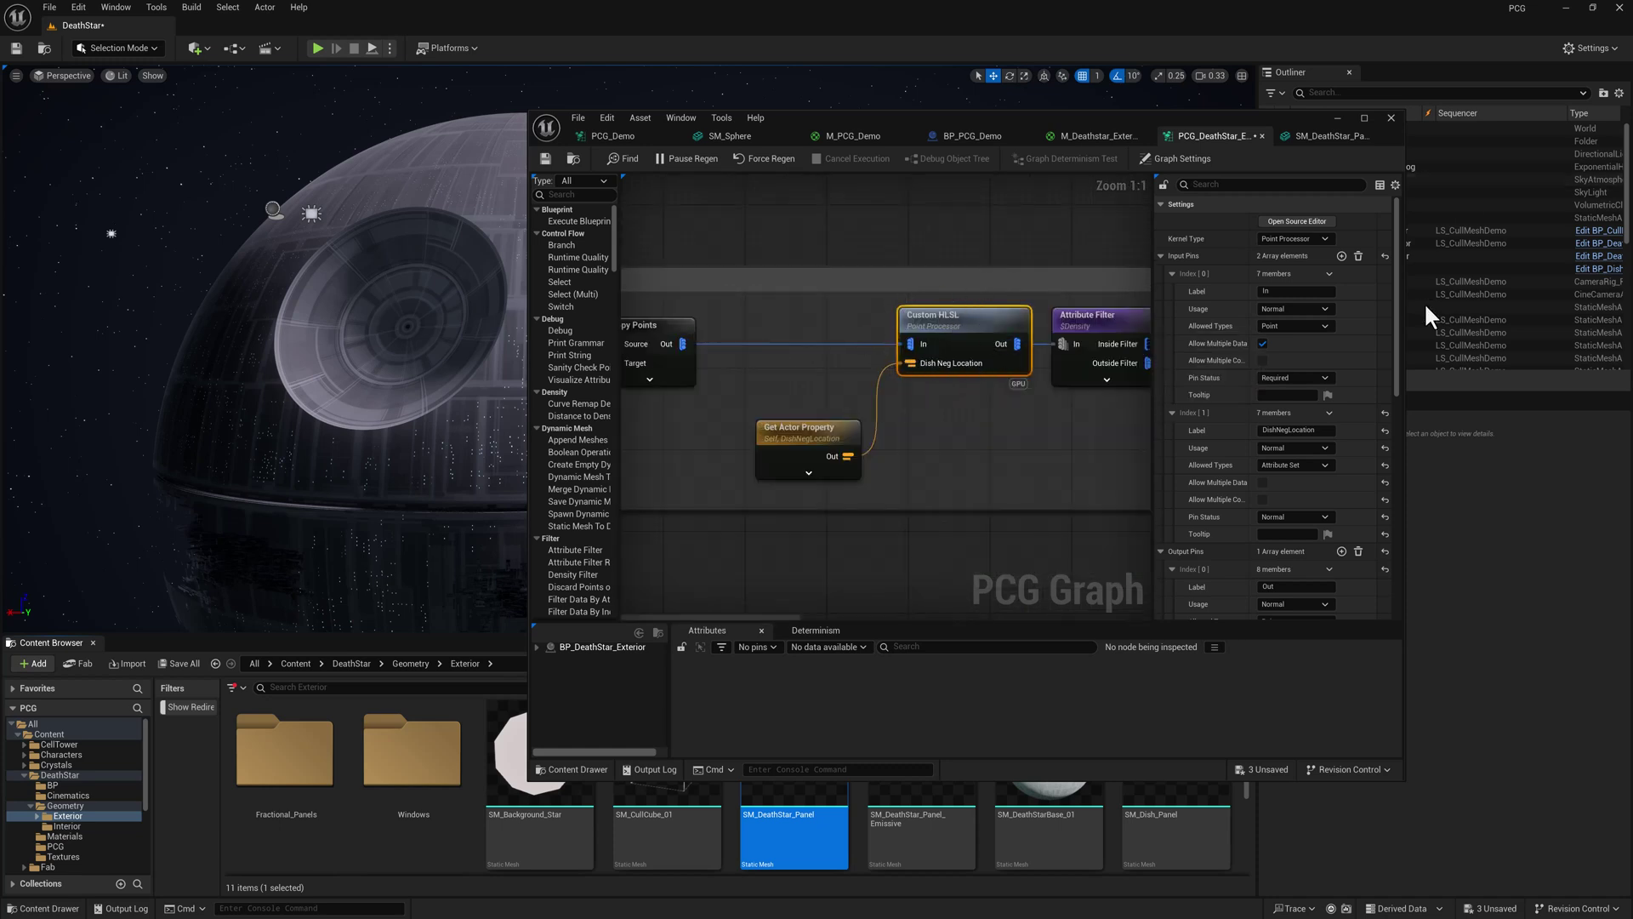
pyautogui.click(1296, 221)
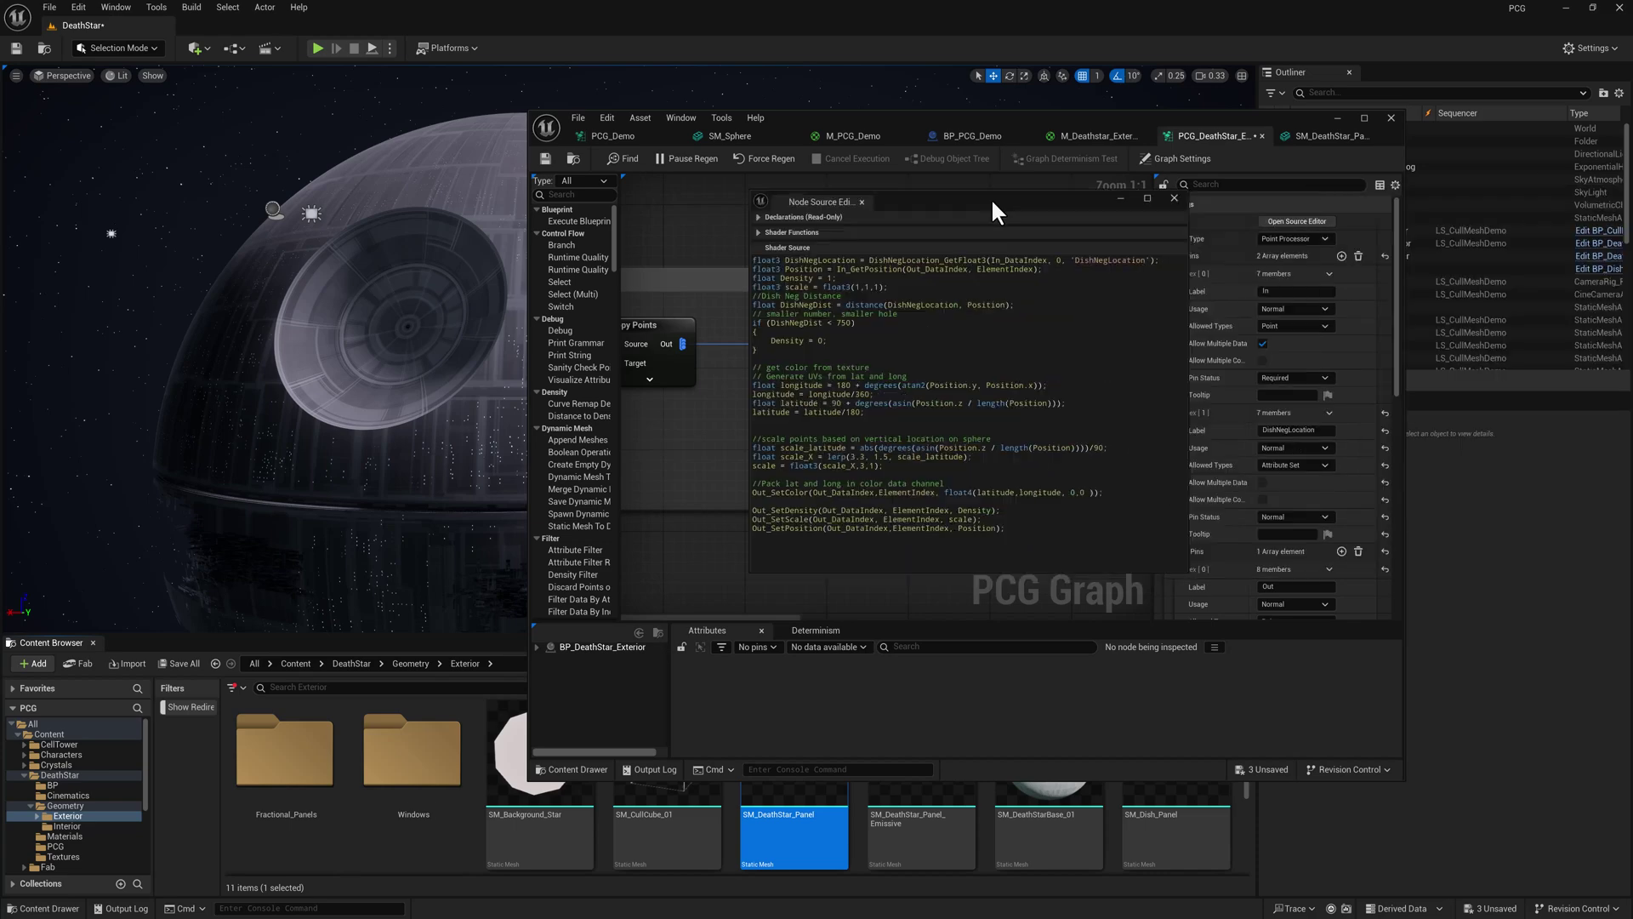
pyautogui.moveTo(992, 197); pyautogui.dragTo(999, 187)
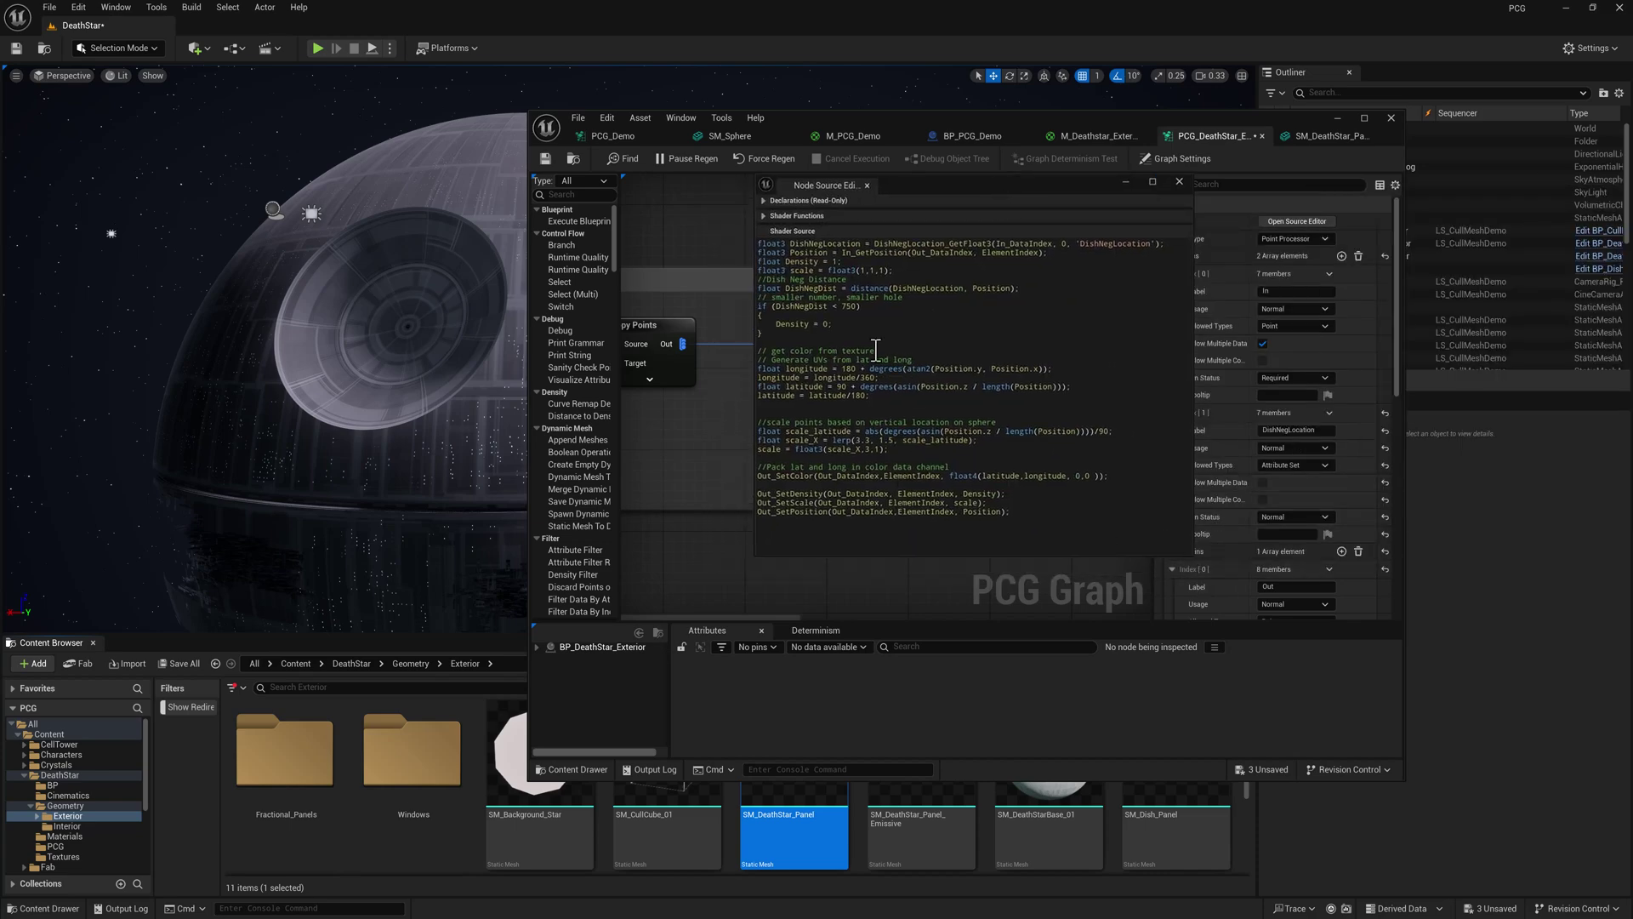
pyautogui.moveTo(825, 370); pyautogui.dragTo(776, 369)
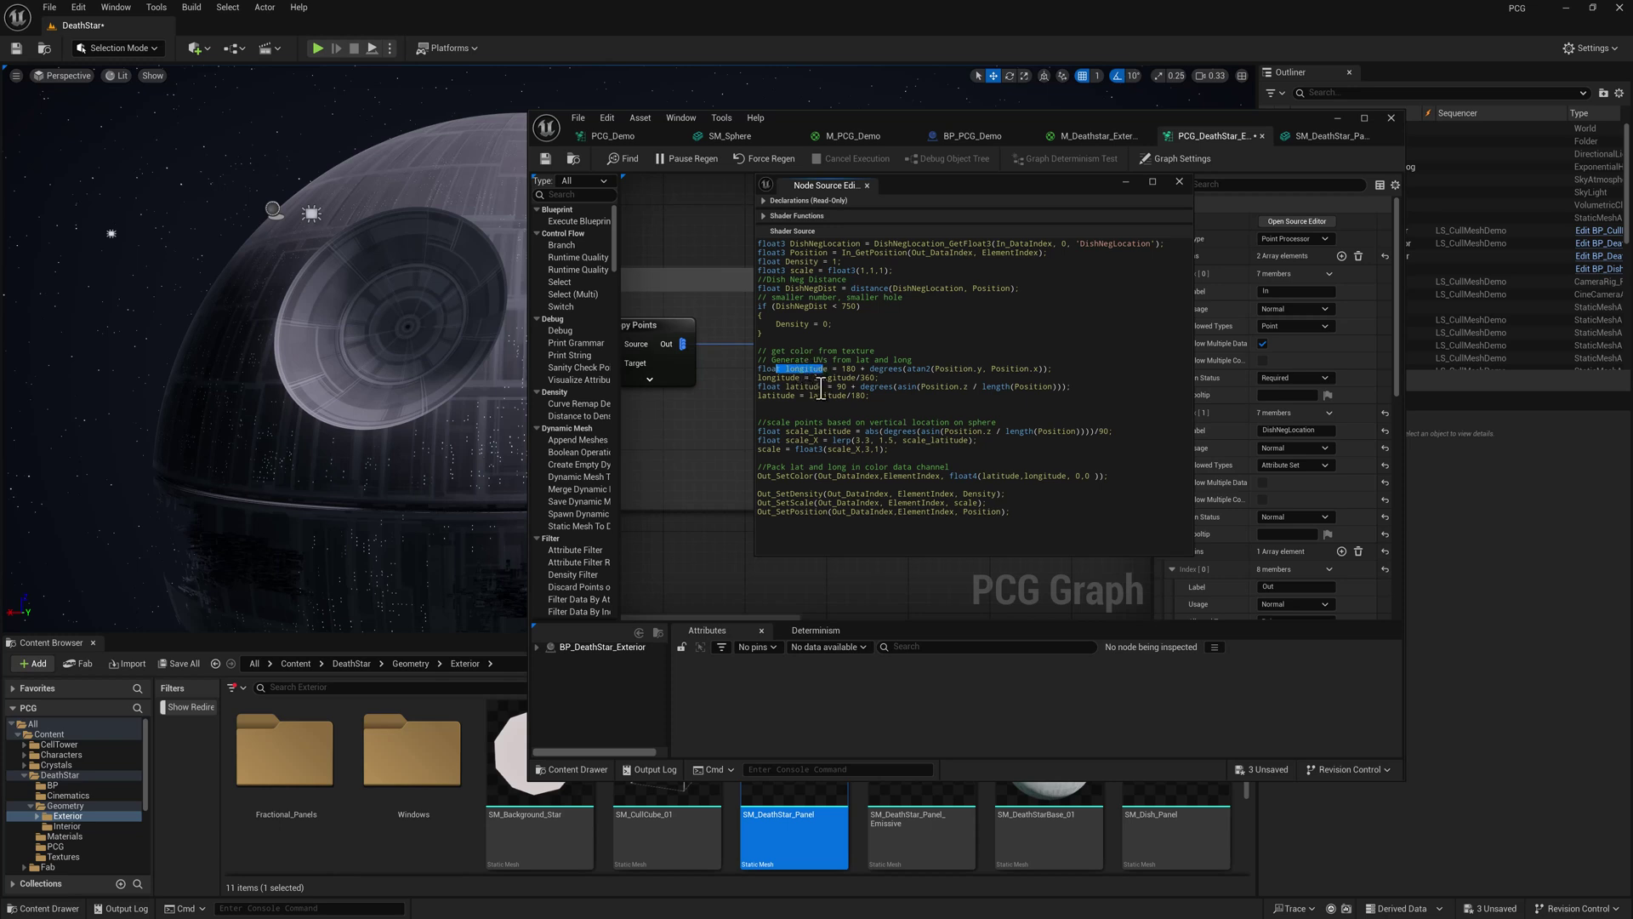
pyautogui.moveTo(821, 387)
pyautogui.mouseDown()
pyautogui.moveTo(805, 388)
pyautogui.moveTo(875, 378)
pyautogui.moveTo(815, 380)
pyautogui.mouseUp()
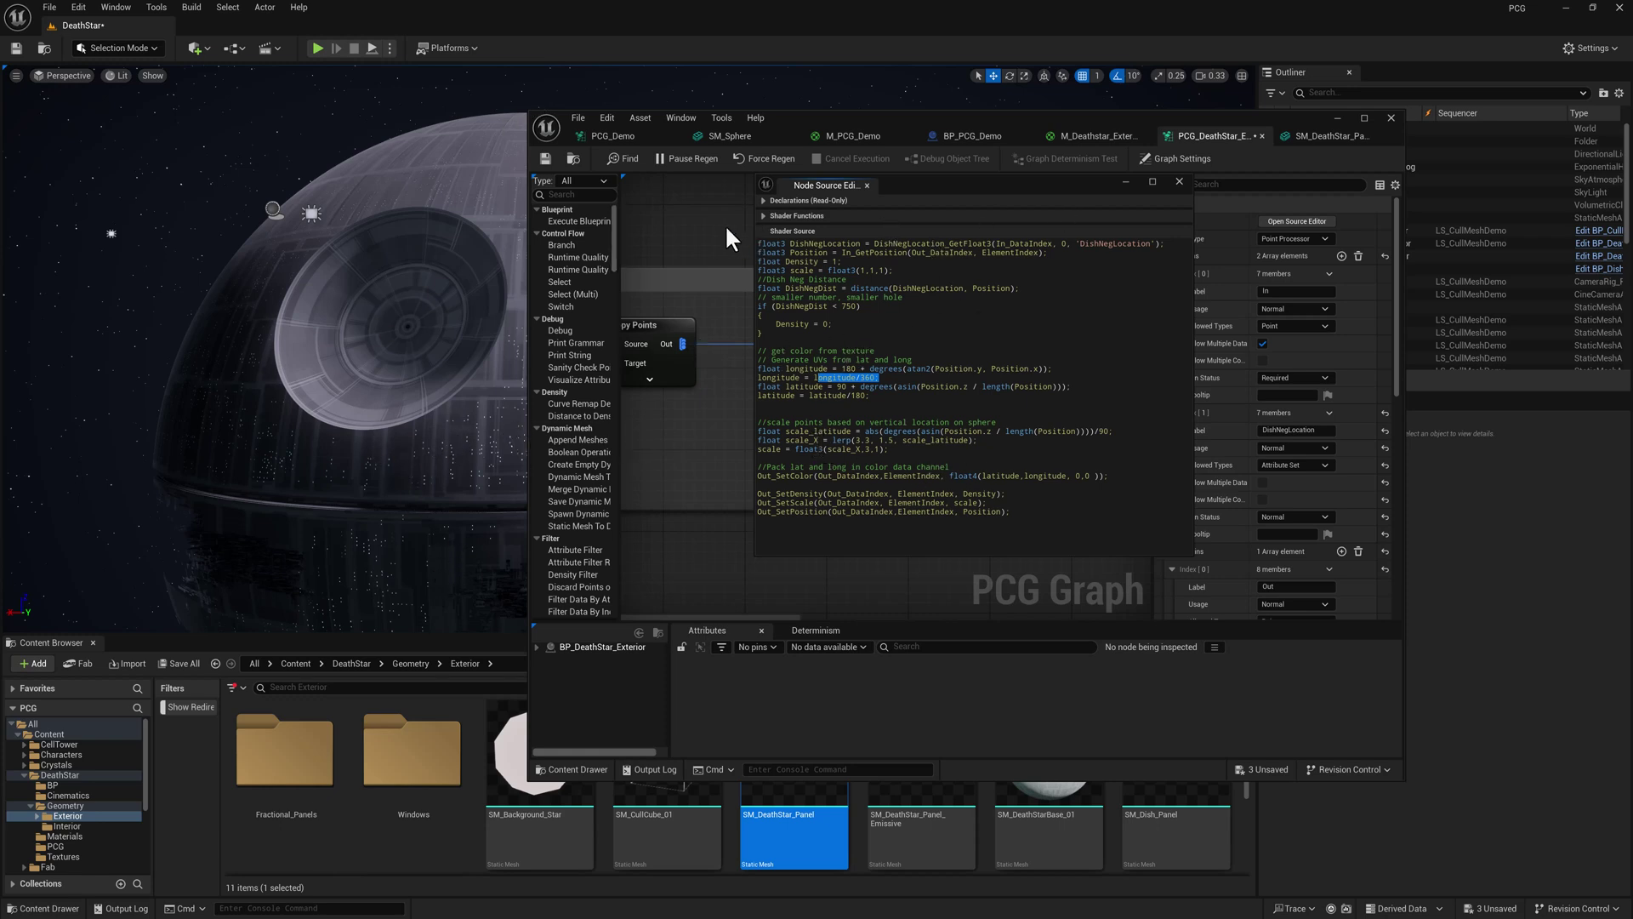
pyautogui.moveTo(1014, 182); pyautogui.dragTo(1632, 223)
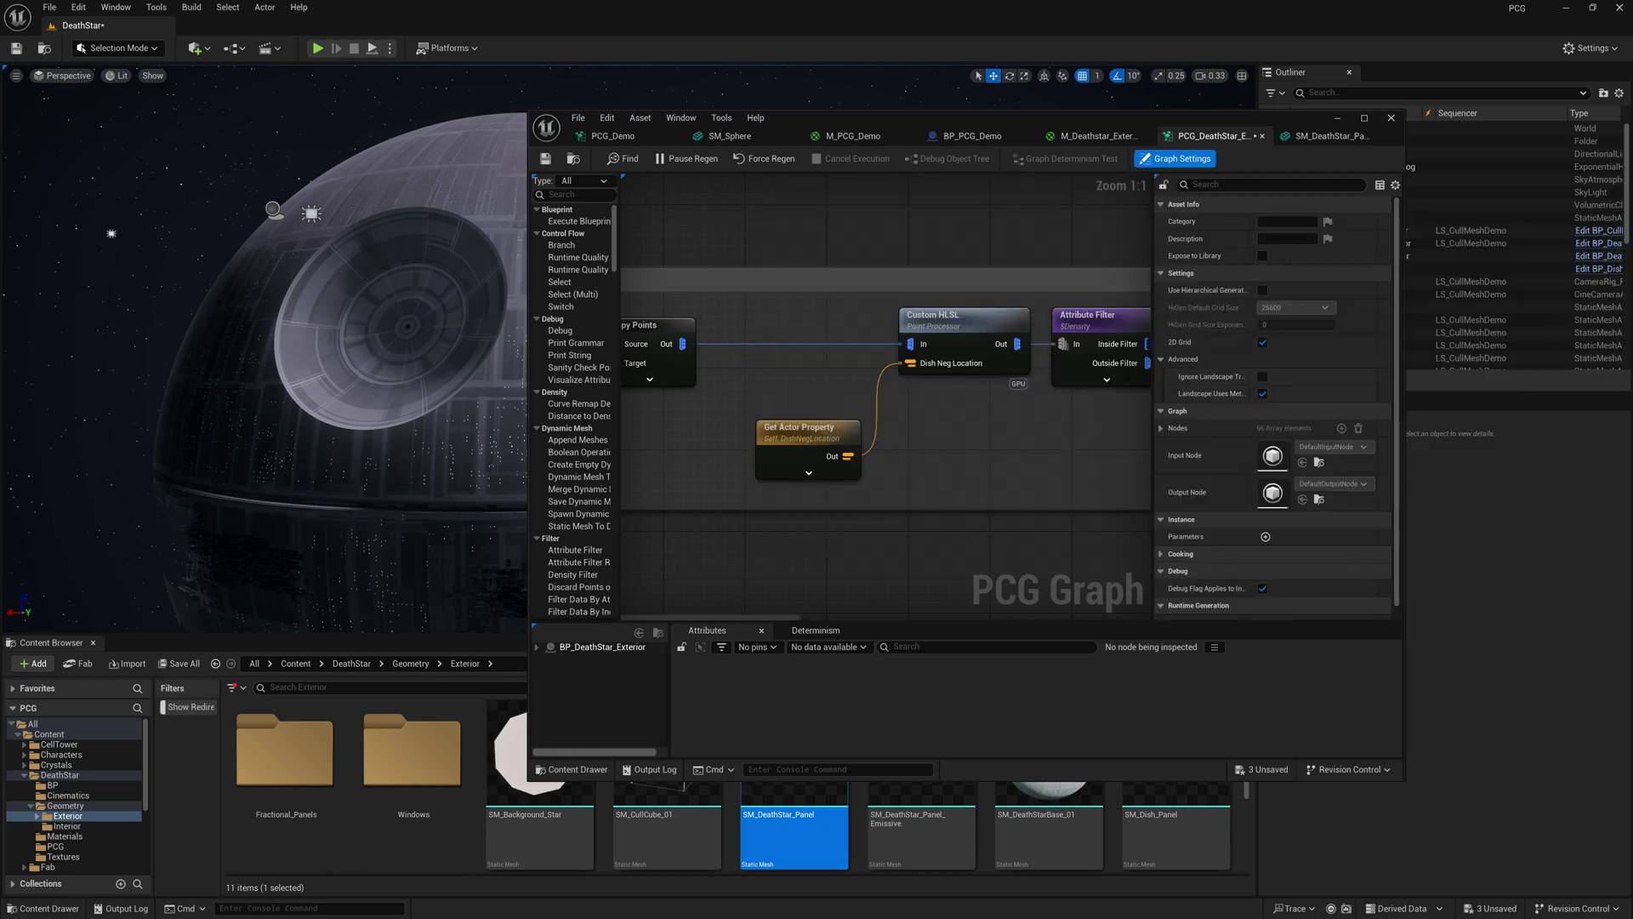
# Examine the Copy Attributes nodes after the Attribute Filter and follow their output toward the mesh spawners
pyautogui.scroll(-7, 978, 387)
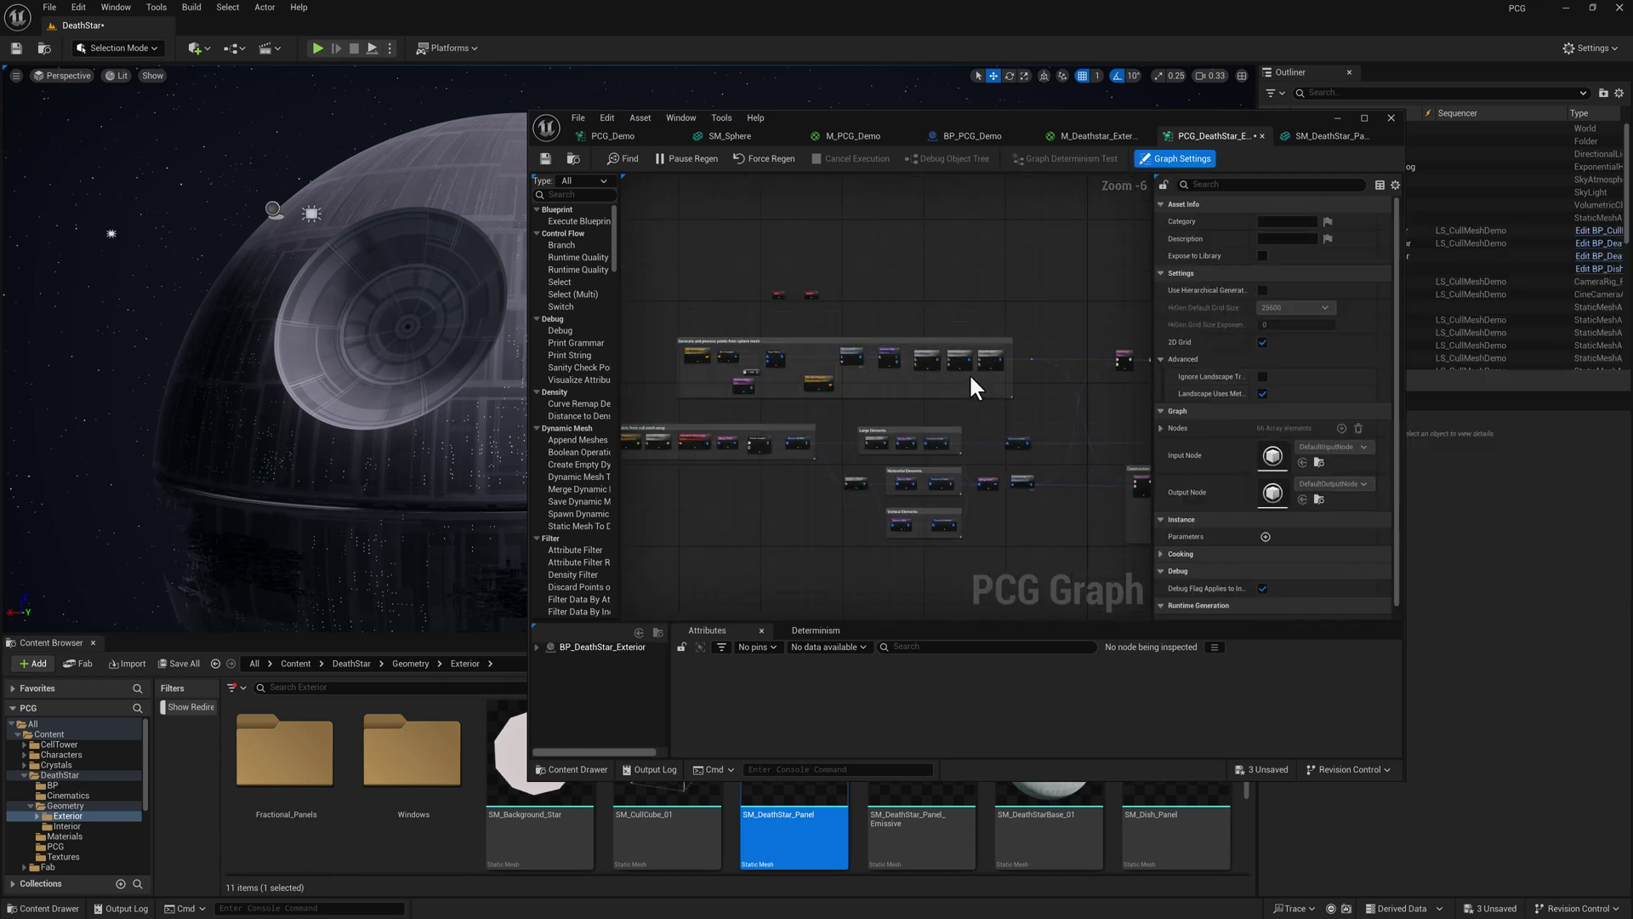
pyautogui.scroll(5, 972, 369)
pyautogui.scroll(2, 962, 308)
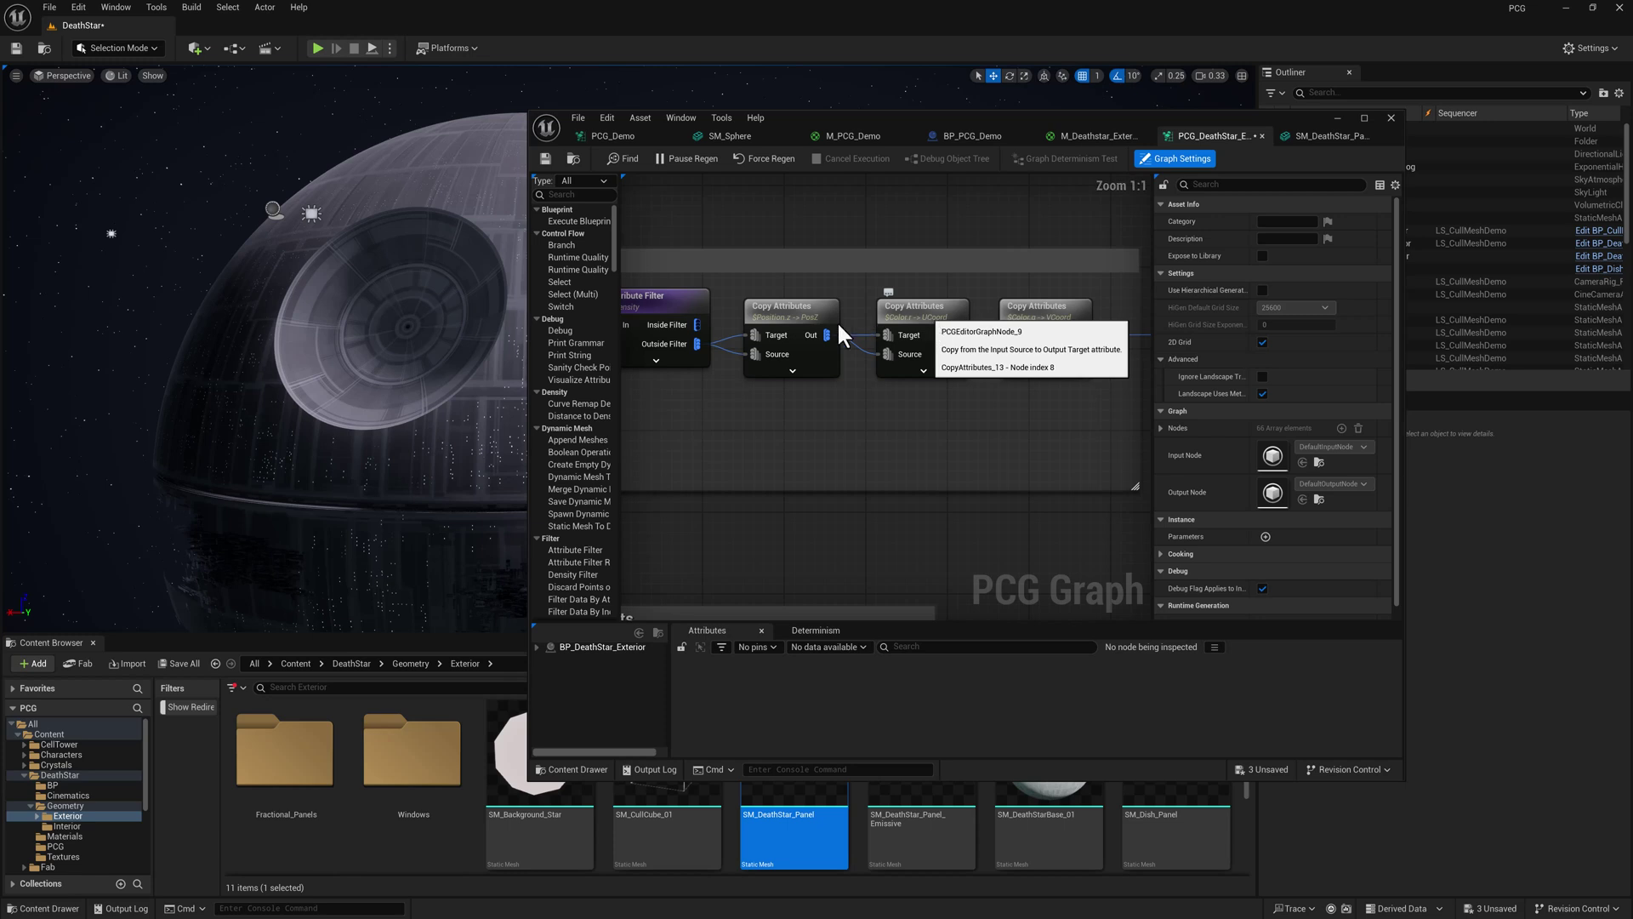
pyautogui.moveTo(1058, 323); pyautogui.dragTo(777, 321, button='right')
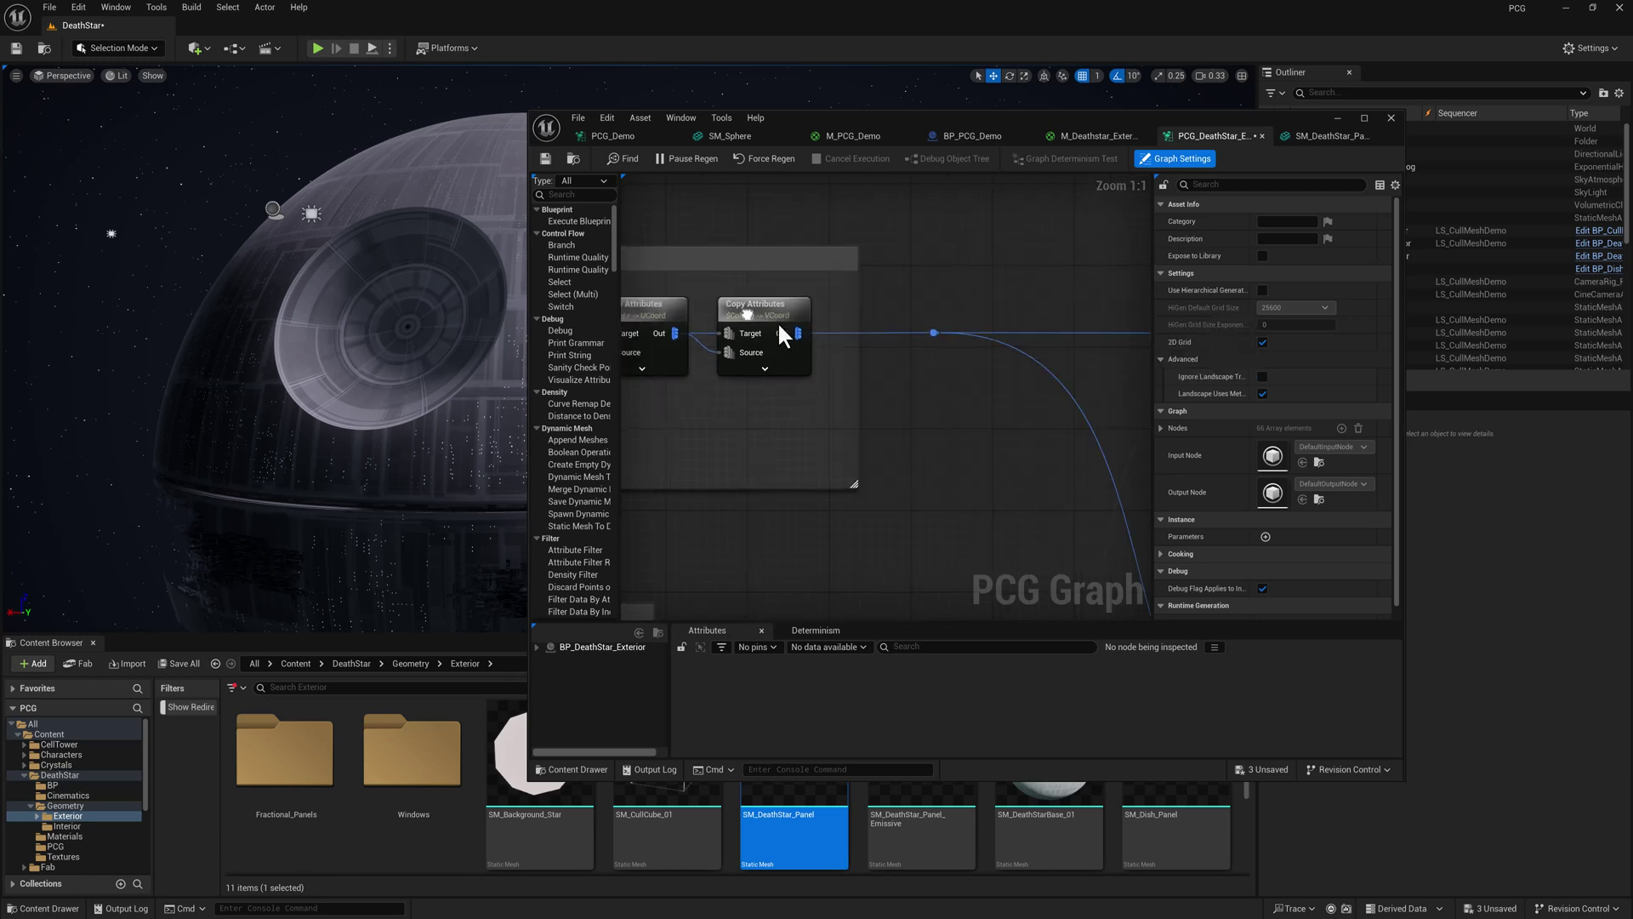
pyautogui.scroll(-5, 864, 375)
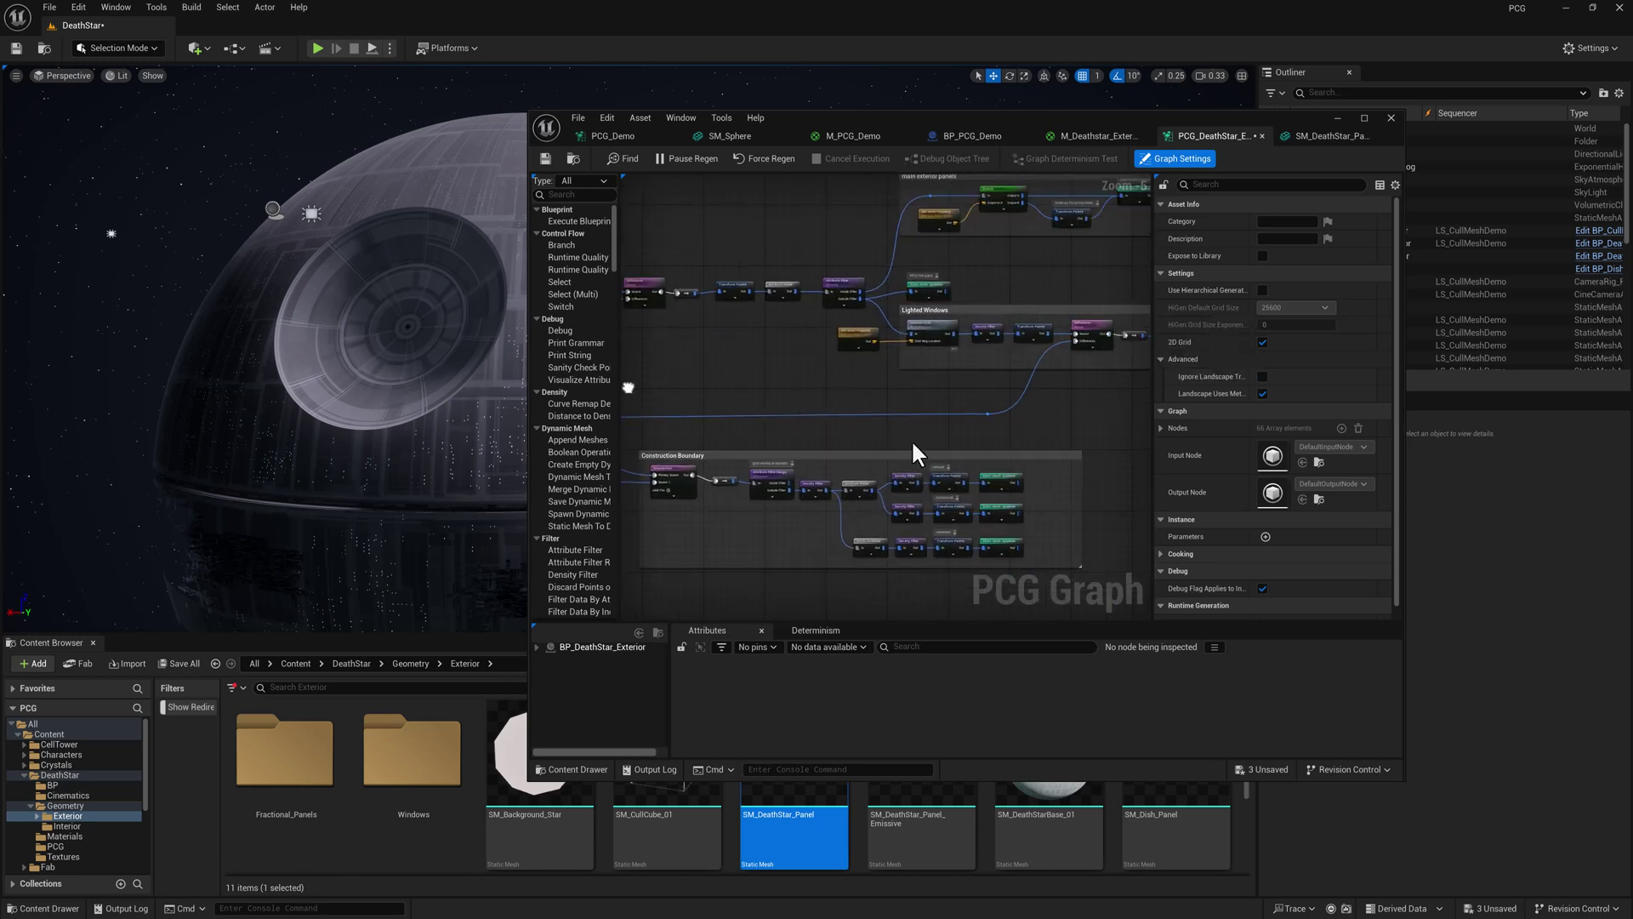
pyautogui.moveTo(990, 450); pyautogui.dragTo(969, 406, button='right')
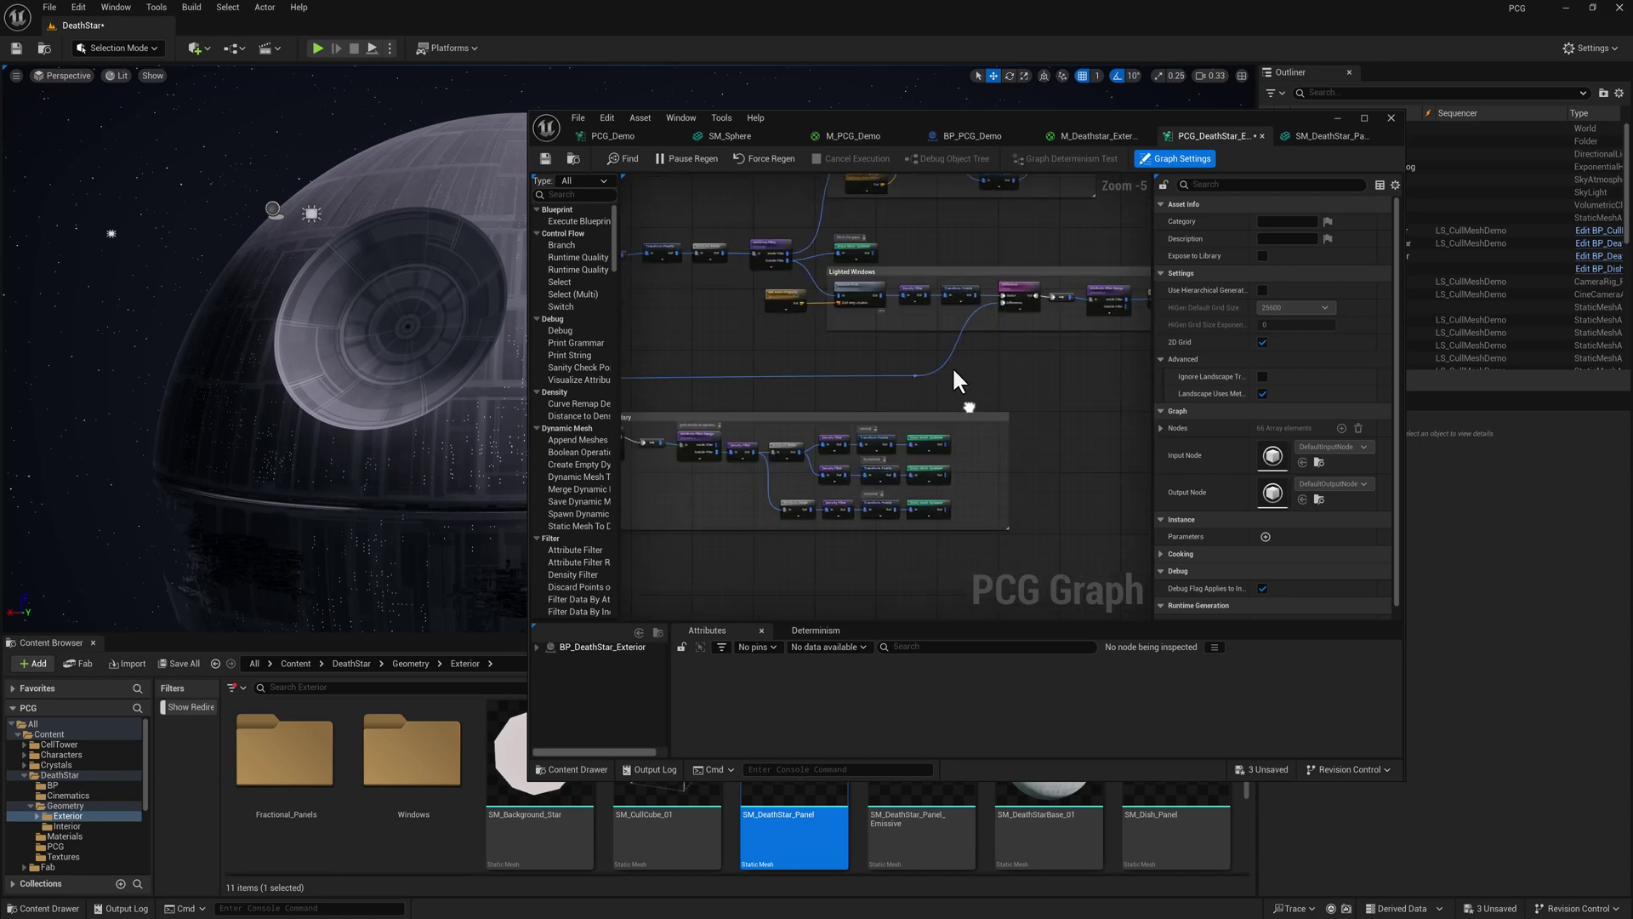
# Inspect the instance data packer's Attribute Selectors on the "Fill in the gaps" Static Mesh Spawner
pyautogui.click(845, 242)
pyautogui.scroll(5, 878, 221)
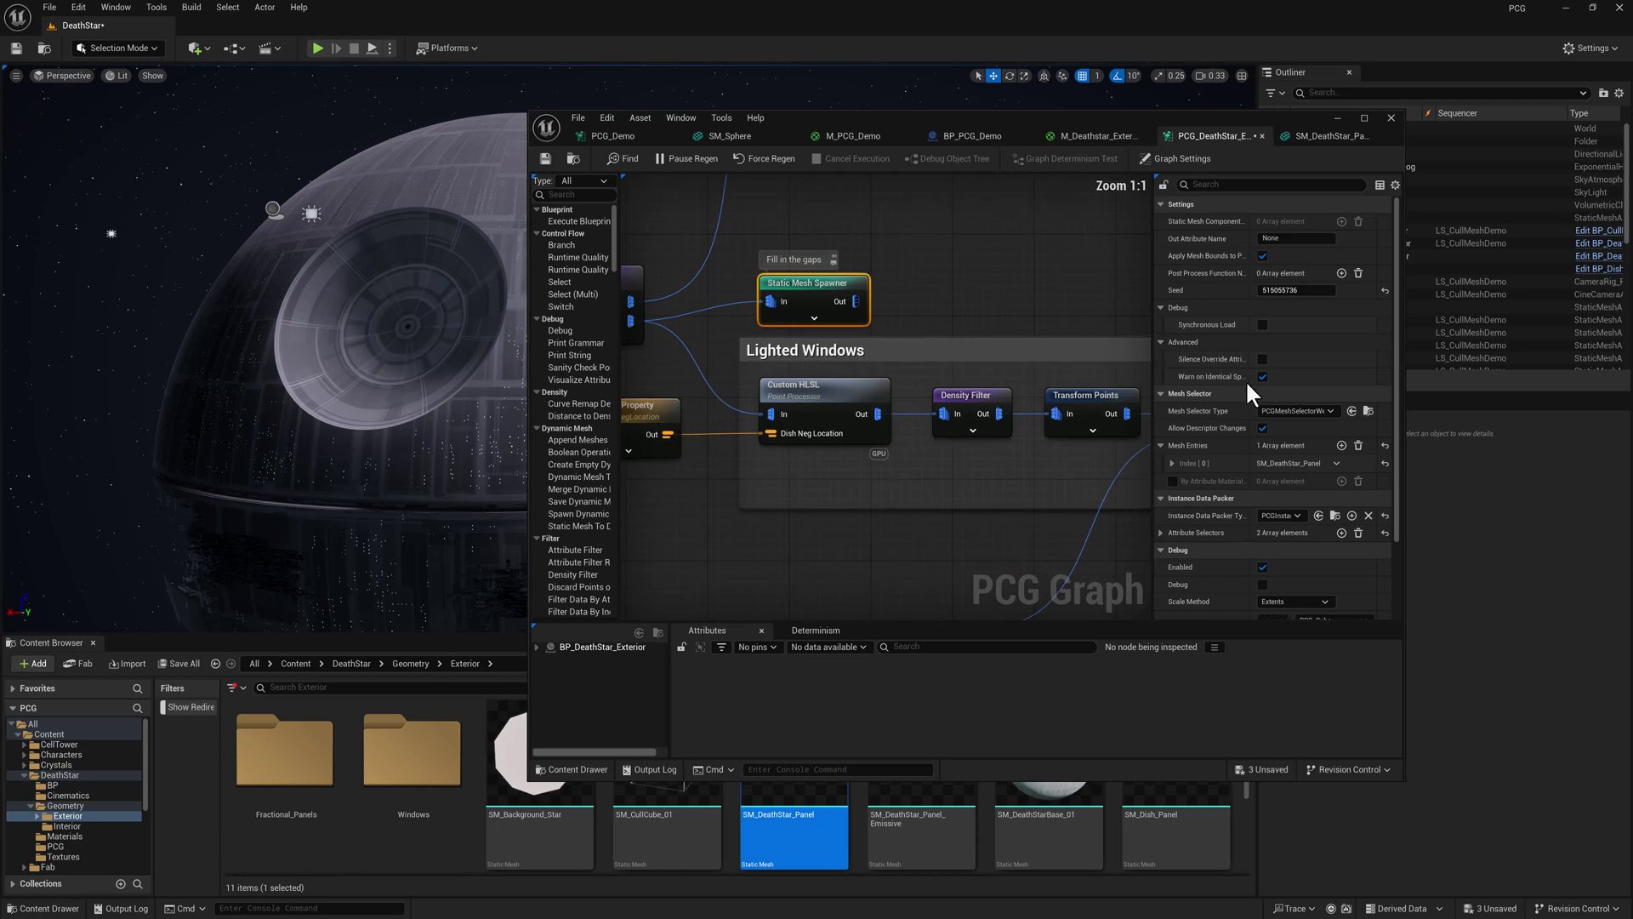
pyautogui.scroll(-2, 1258, 408)
pyautogui.click(1161, 471)
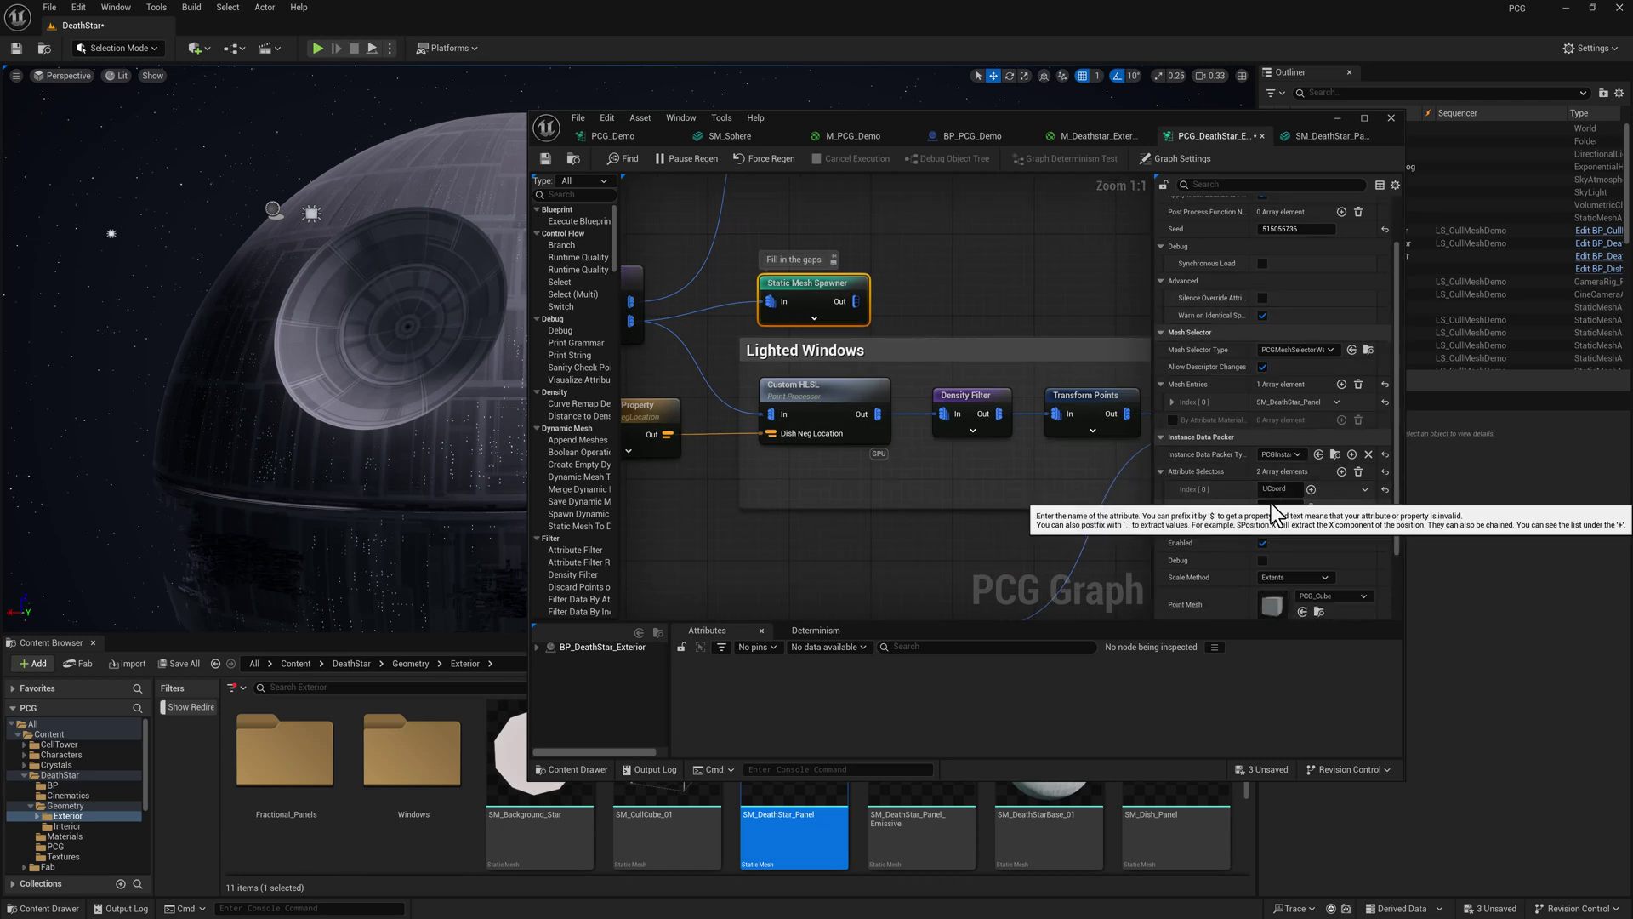
# Open the M_Deathstar_Exterior material graph and inspect the PerInstanceCustomData nodes that offset the texture coordinates
pyautogui.click(1094, 136)
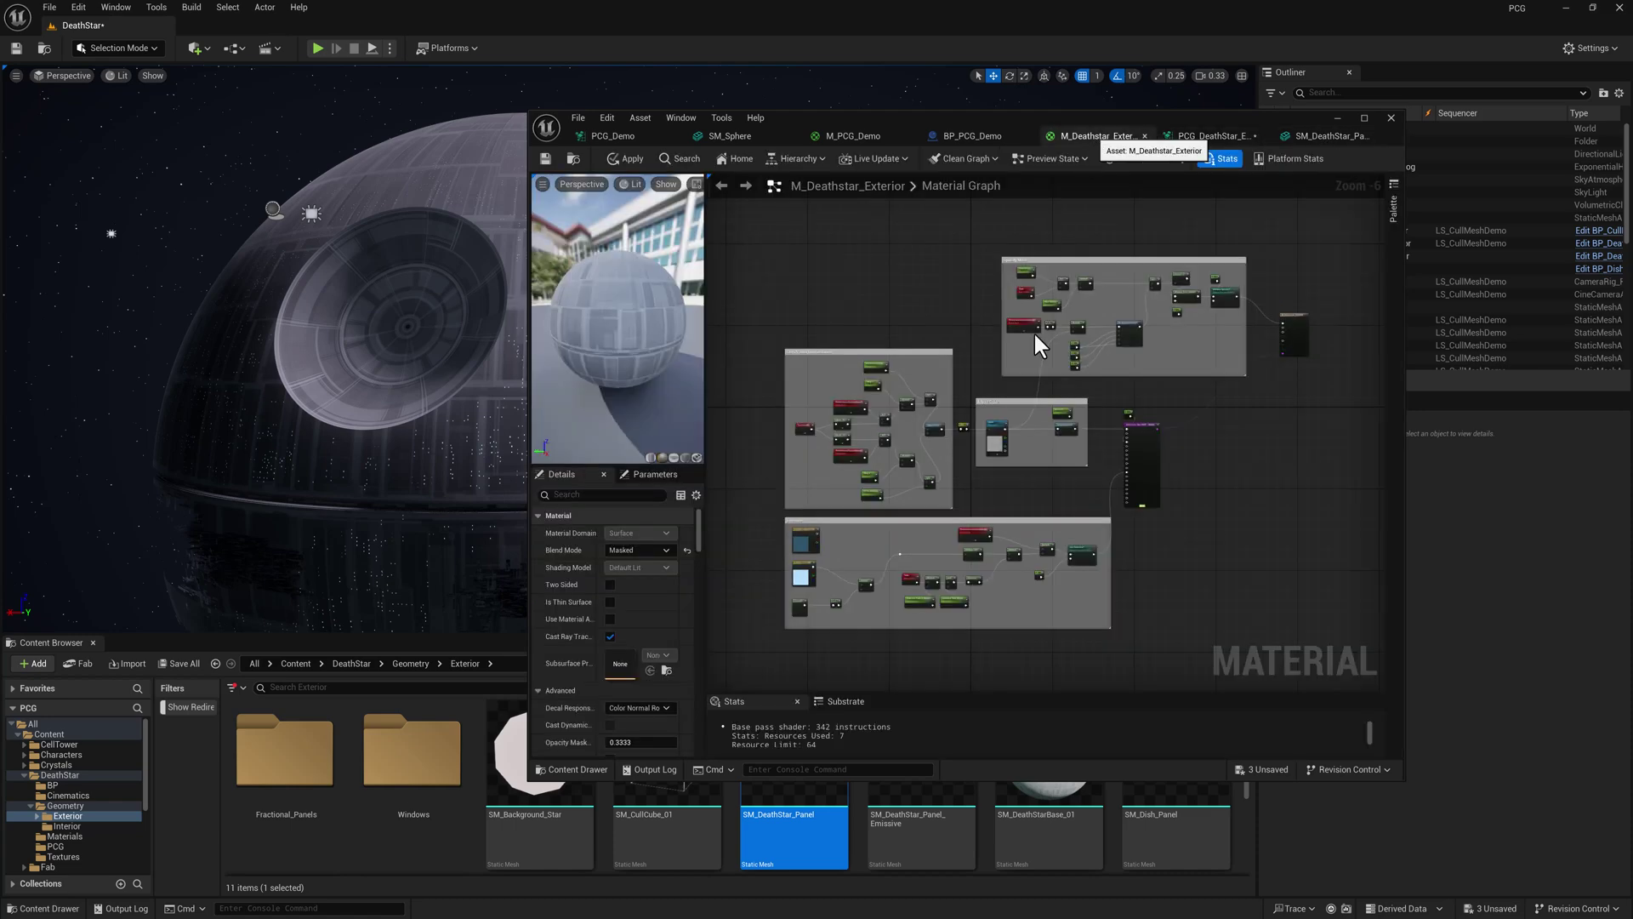
pyautogui.scroll(7, 829, 417)
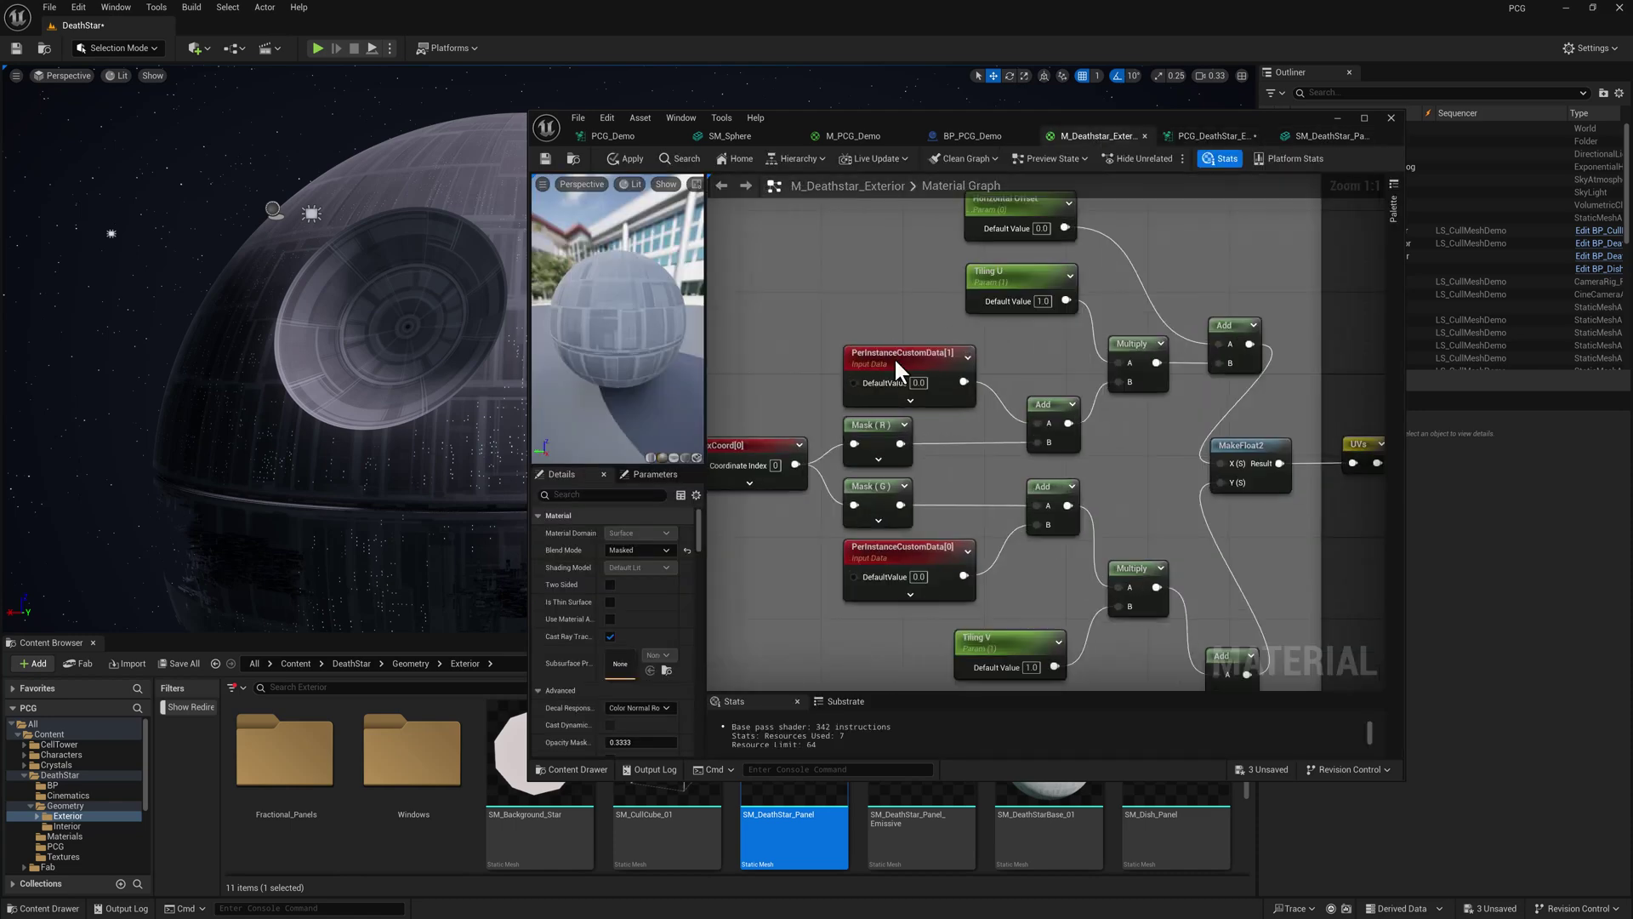
pyautogui.click(895, 367)
pyautogui.moveTo(1019, 441); pyautogui.dragTo(1073, 434, button='right')
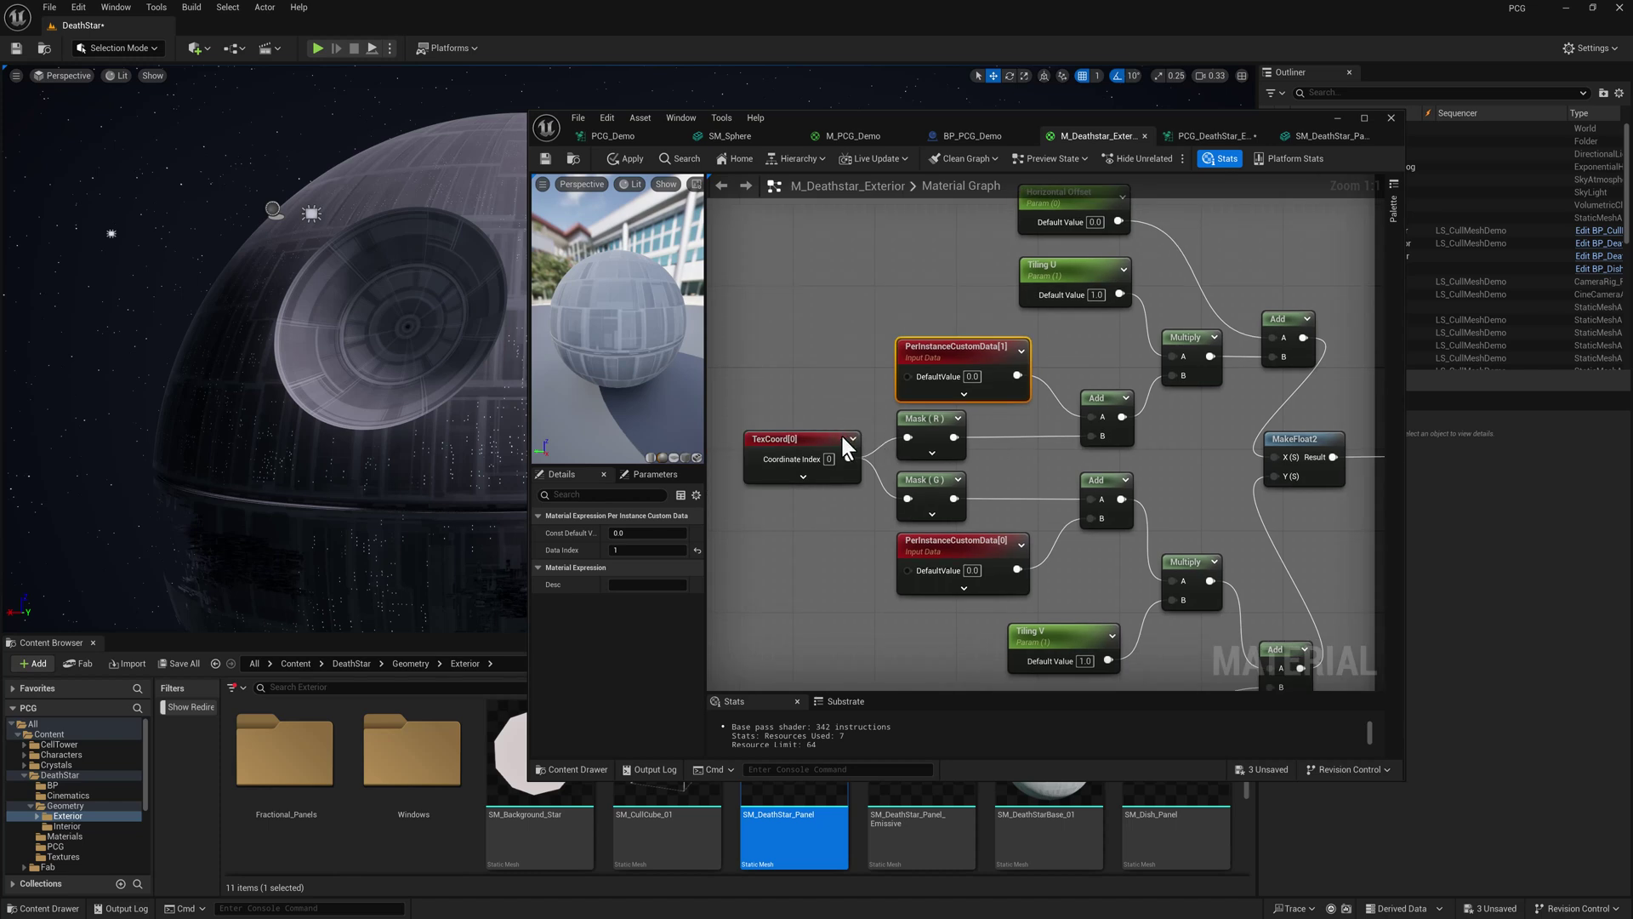
# Inspect the TexCoord node, its R and G component masks, and the PerInstanceCustomData nodes added to each channel
pyautogui.click(800, 440)
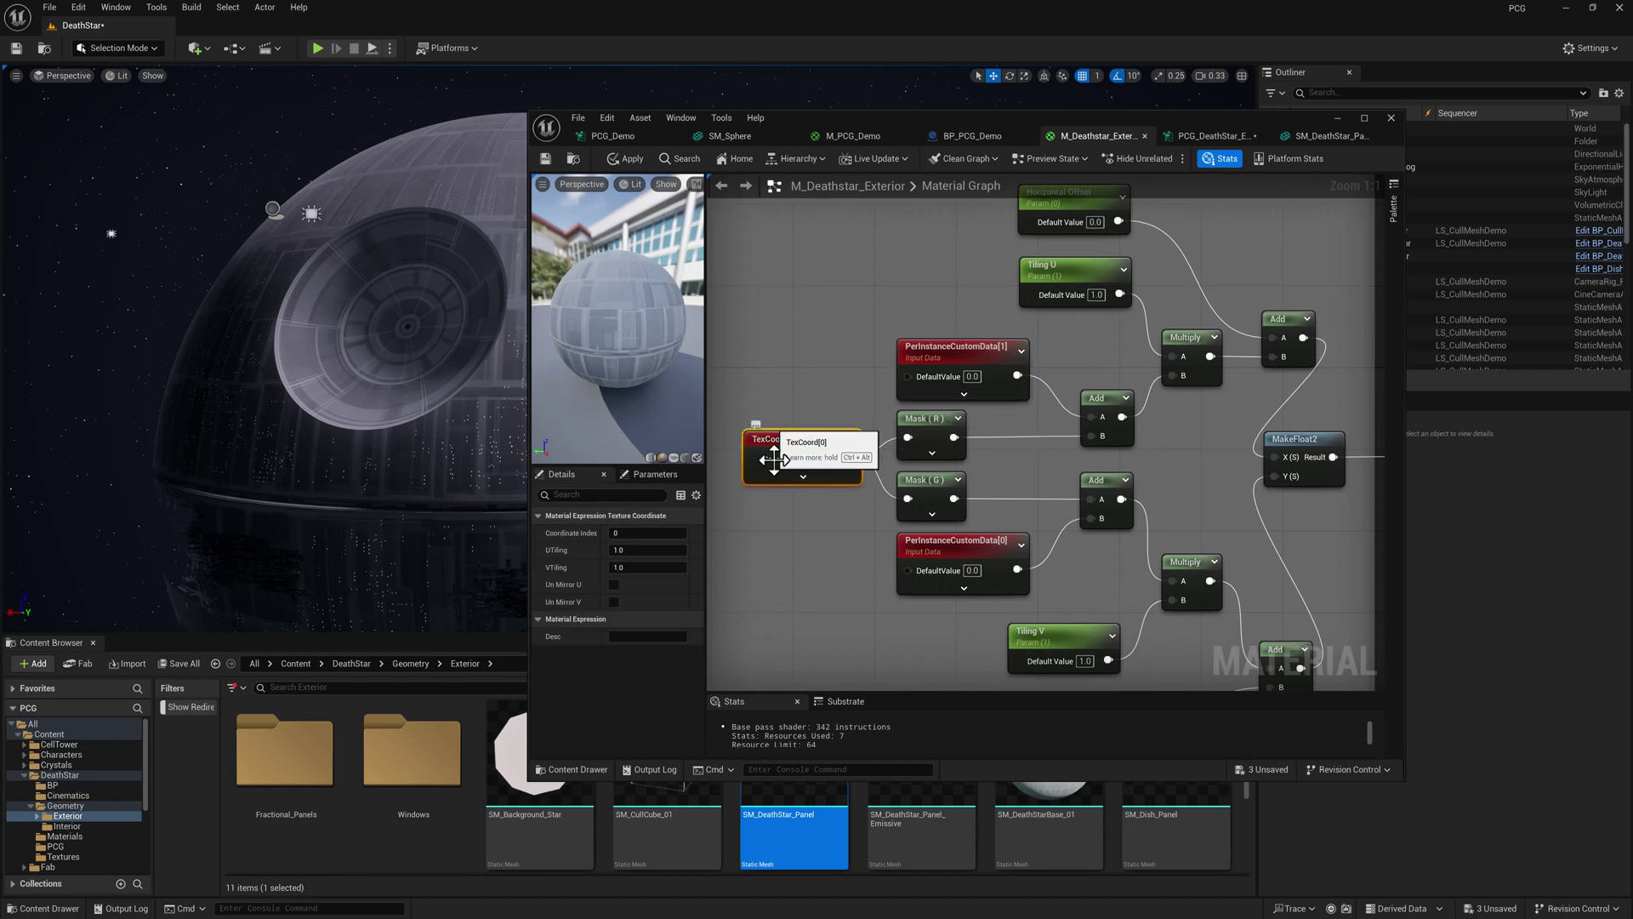
pyautogui.click(933, 486)
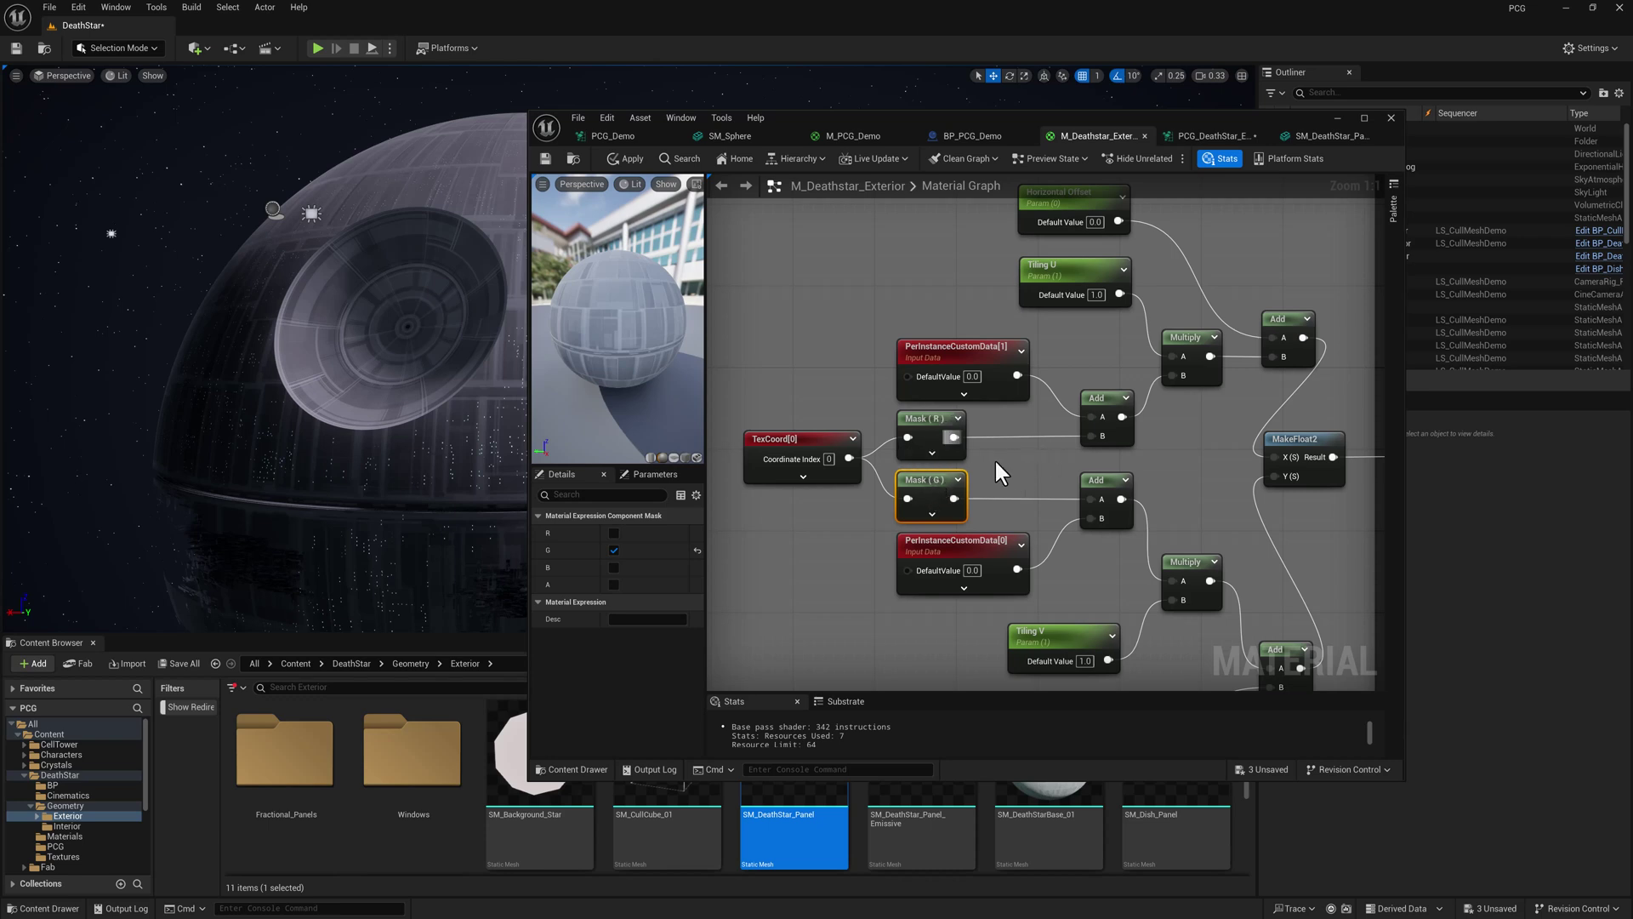
pyautogui.moveTo(997, 464); pyautogui.dragTo(974, 464, button='right')
pyautogui.click(951, 346)
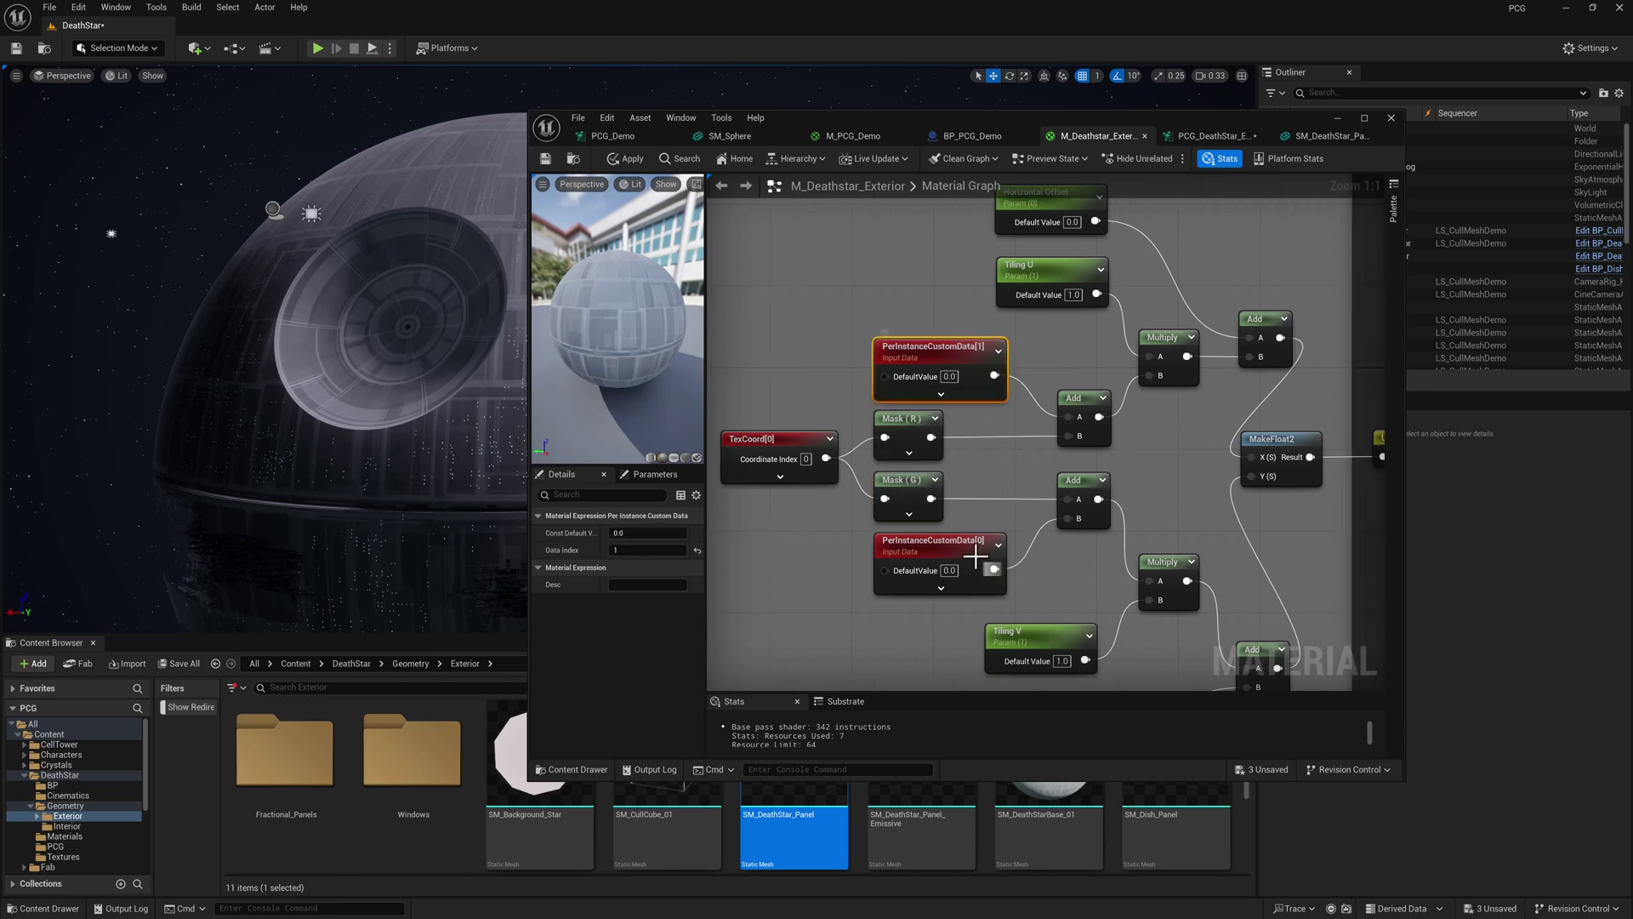
pyautogui.moveTo(1155, 421); pyautogui.dragTo(1146, 423, button='right')
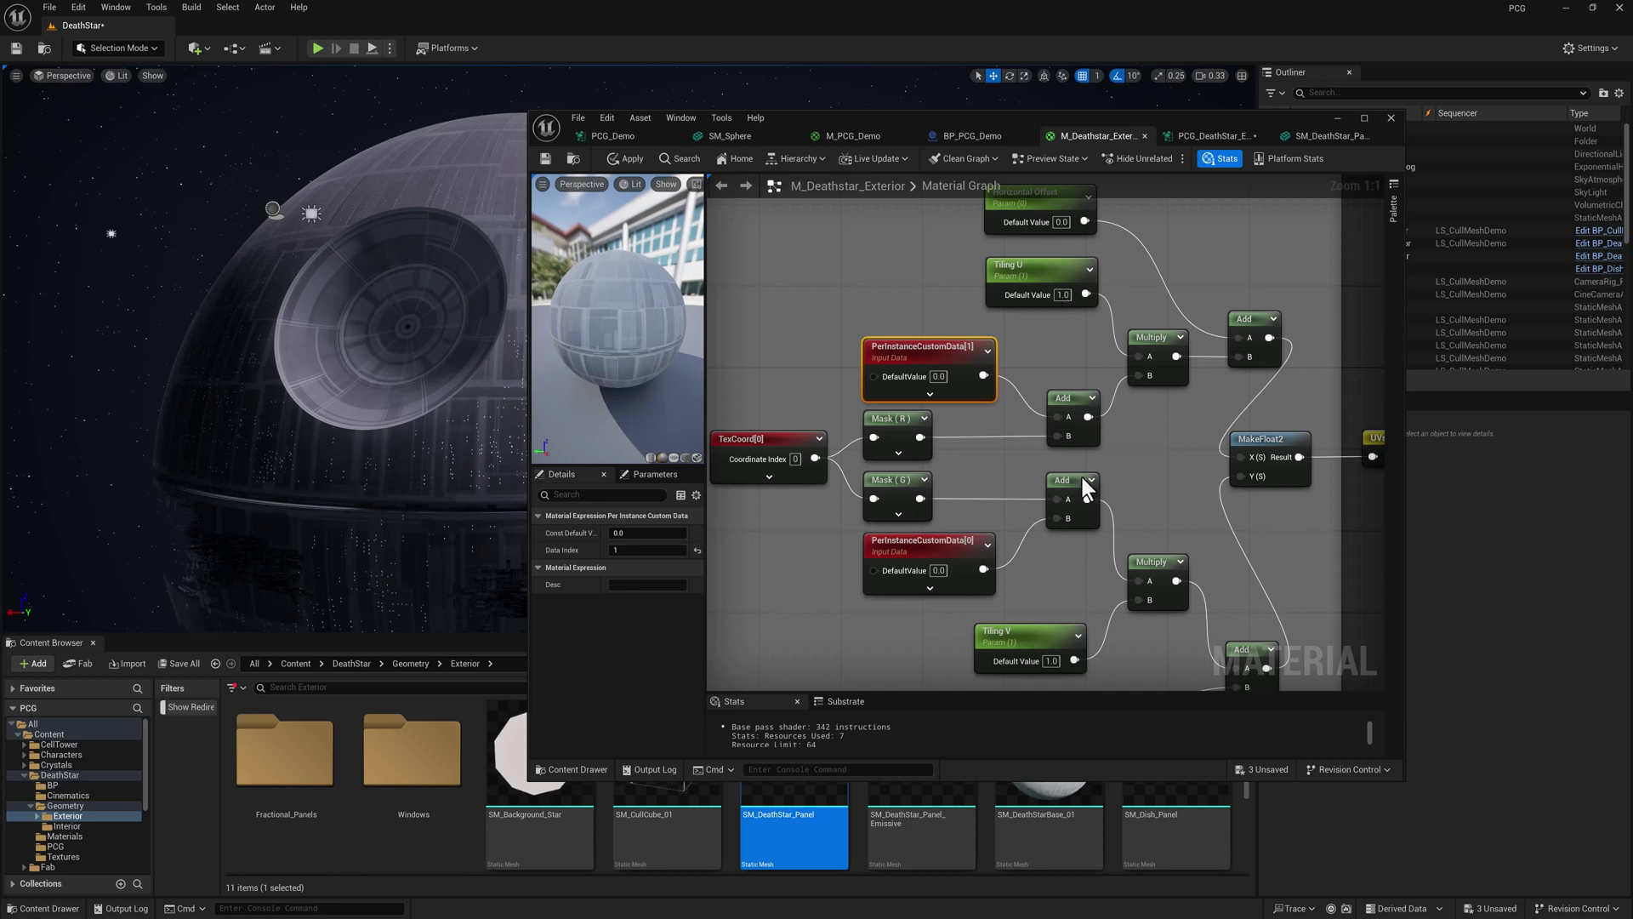
# Follow the tiled coordinates through MakeFloat2 and UVs to the Color texture sample, and move the material editor window off the level viewport
pyautogui.moveTo(933, 309); pyautogui.dragTo(903, 300, button='right')
pyautogui.rightClick(804, 291)
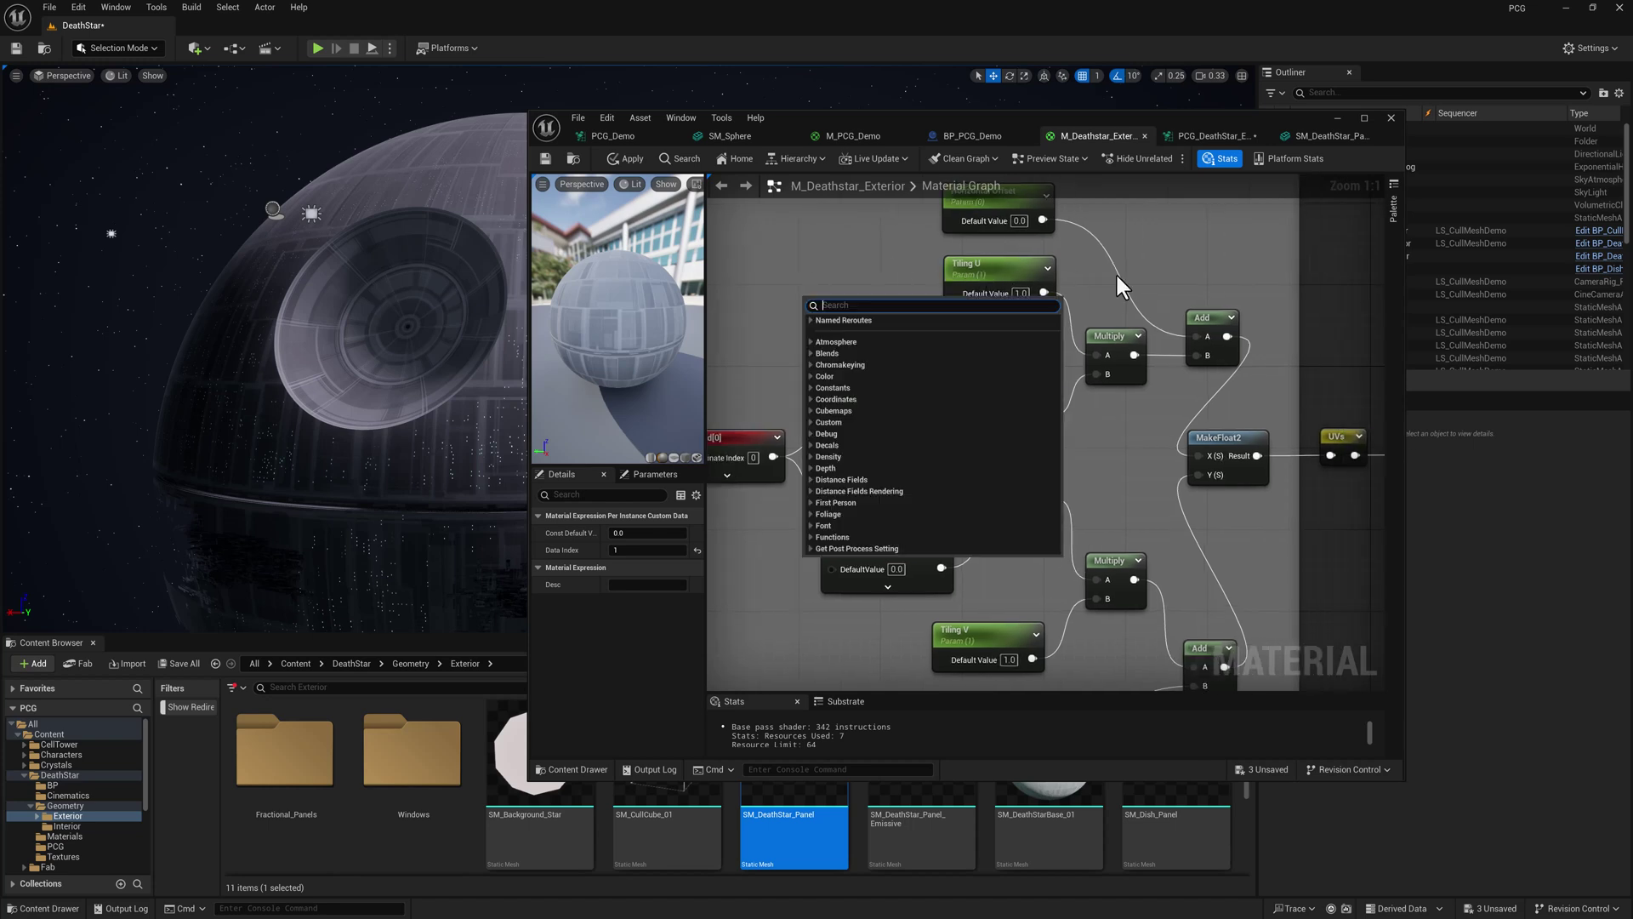
pyautogui.click(1128, 448)
pyautogui.click(1086, 292)
pyautogui.moveTo(1261, 521); pyautogui.dragTo(991, 468, button='right')
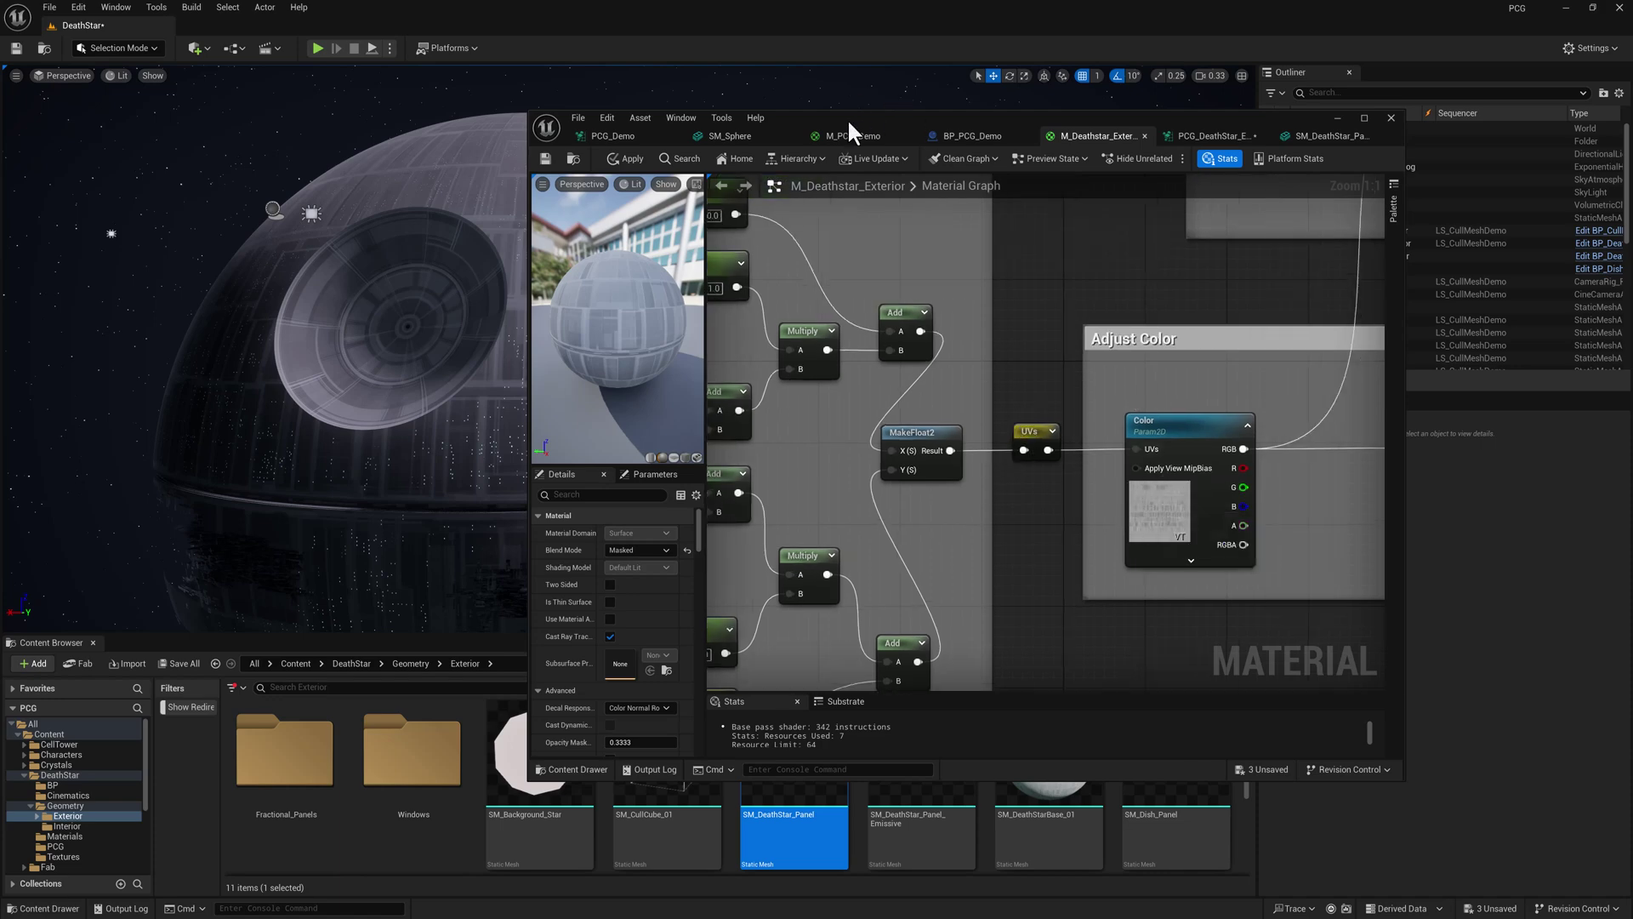
pyautogui.moveTo(850, 132); pyautogui.dragTo(1632, 128)
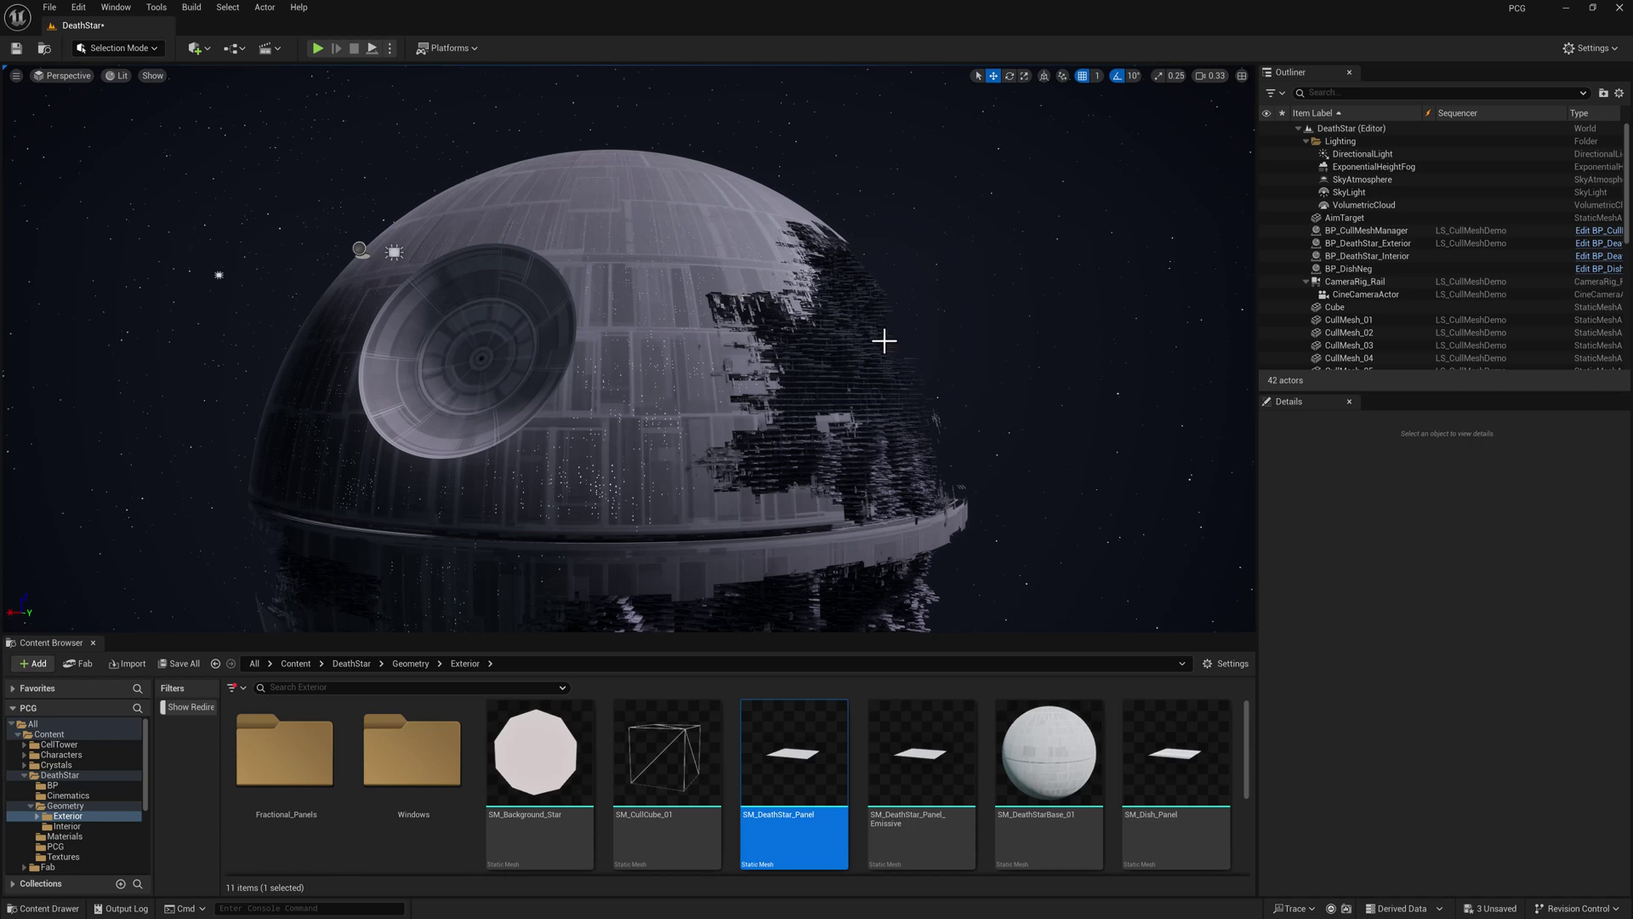